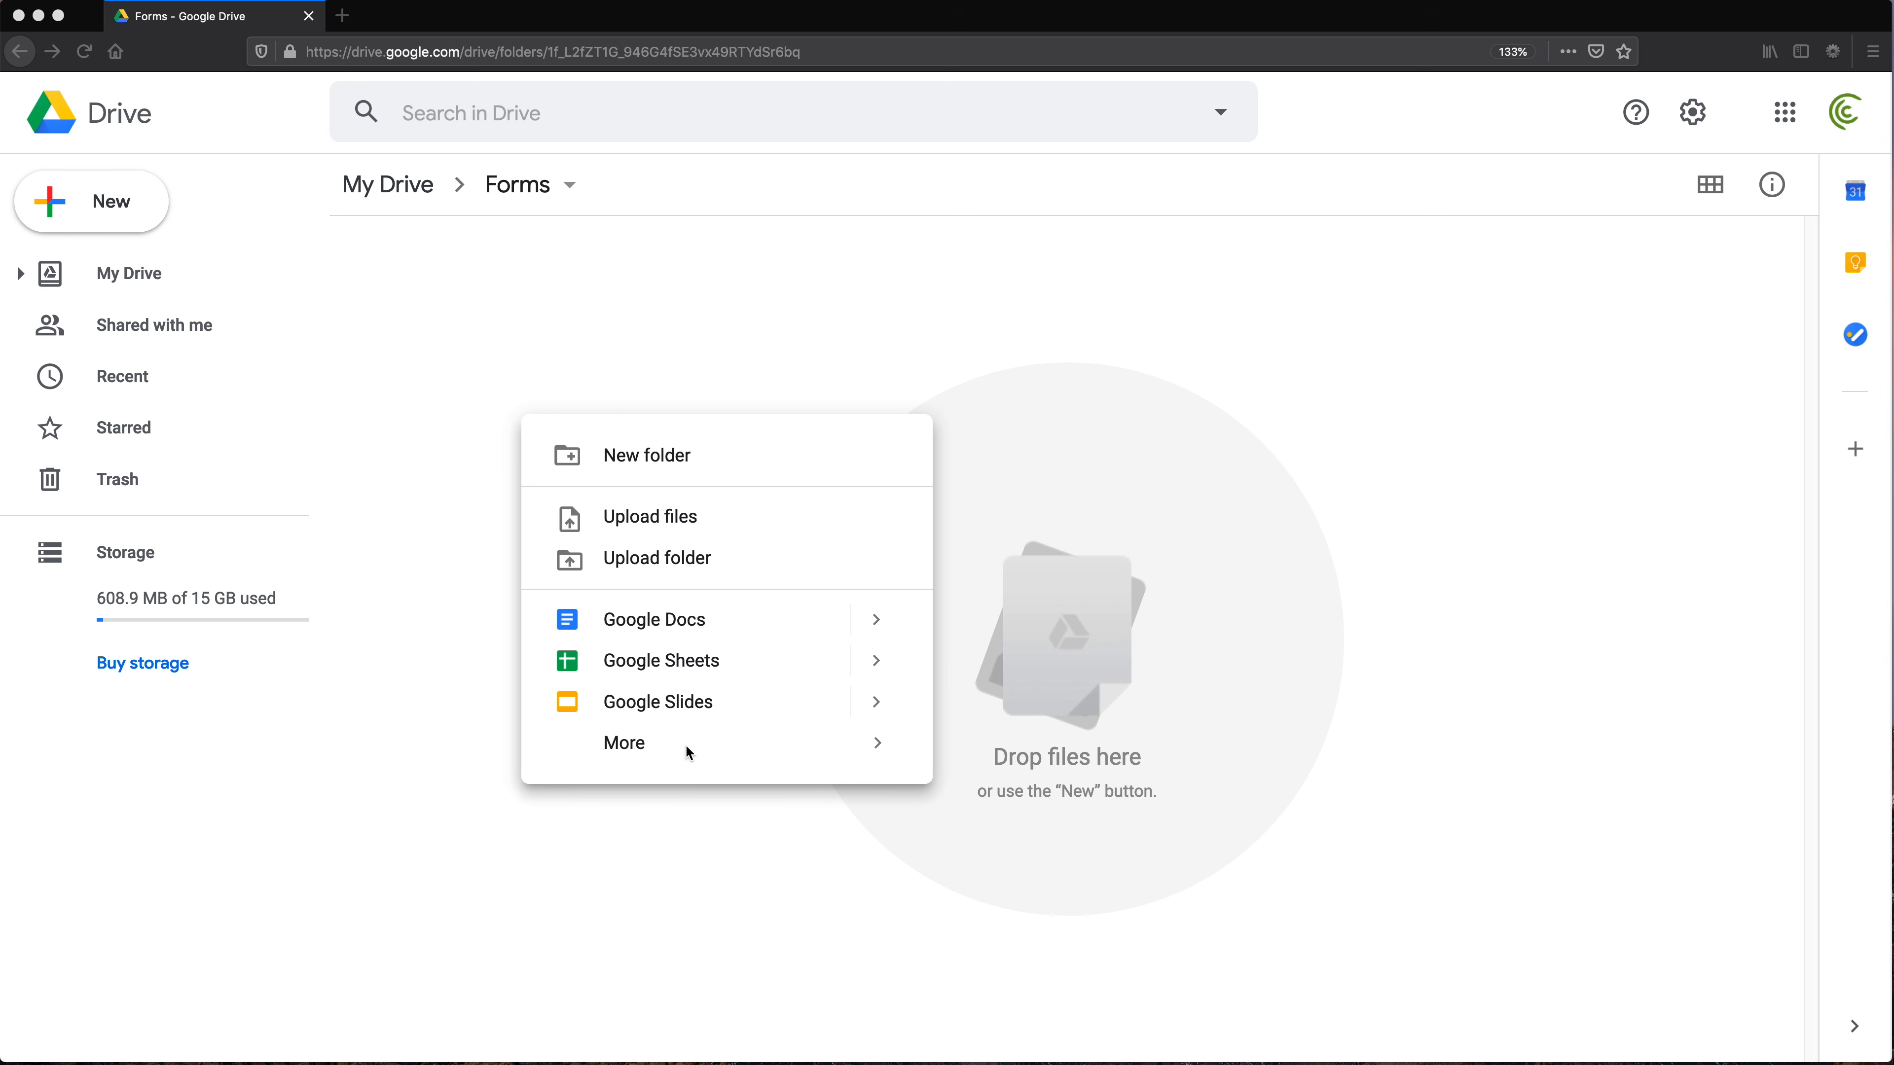
Create a blank Google Form in the Forms folder and name it Purchase Order
mouse_move(875, 743)
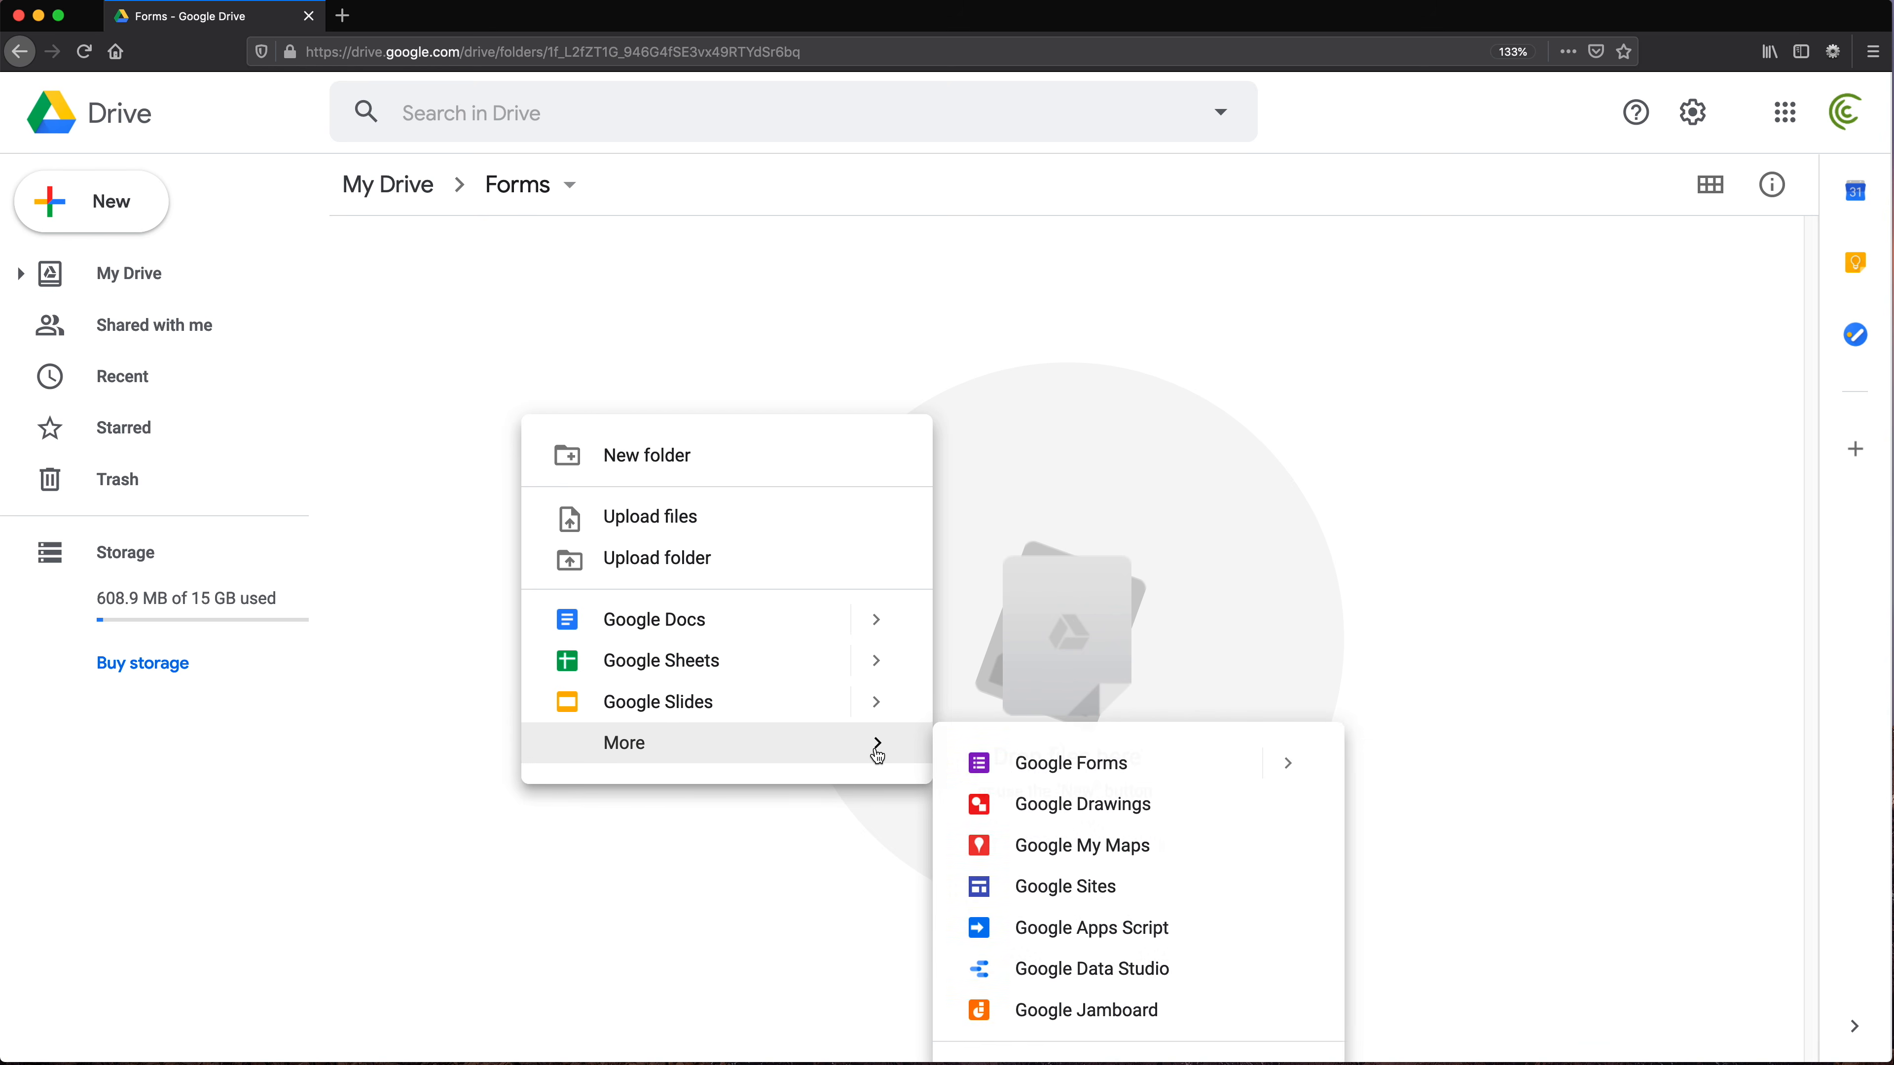
left_click(1273, 763)
left_click(1400, 787)
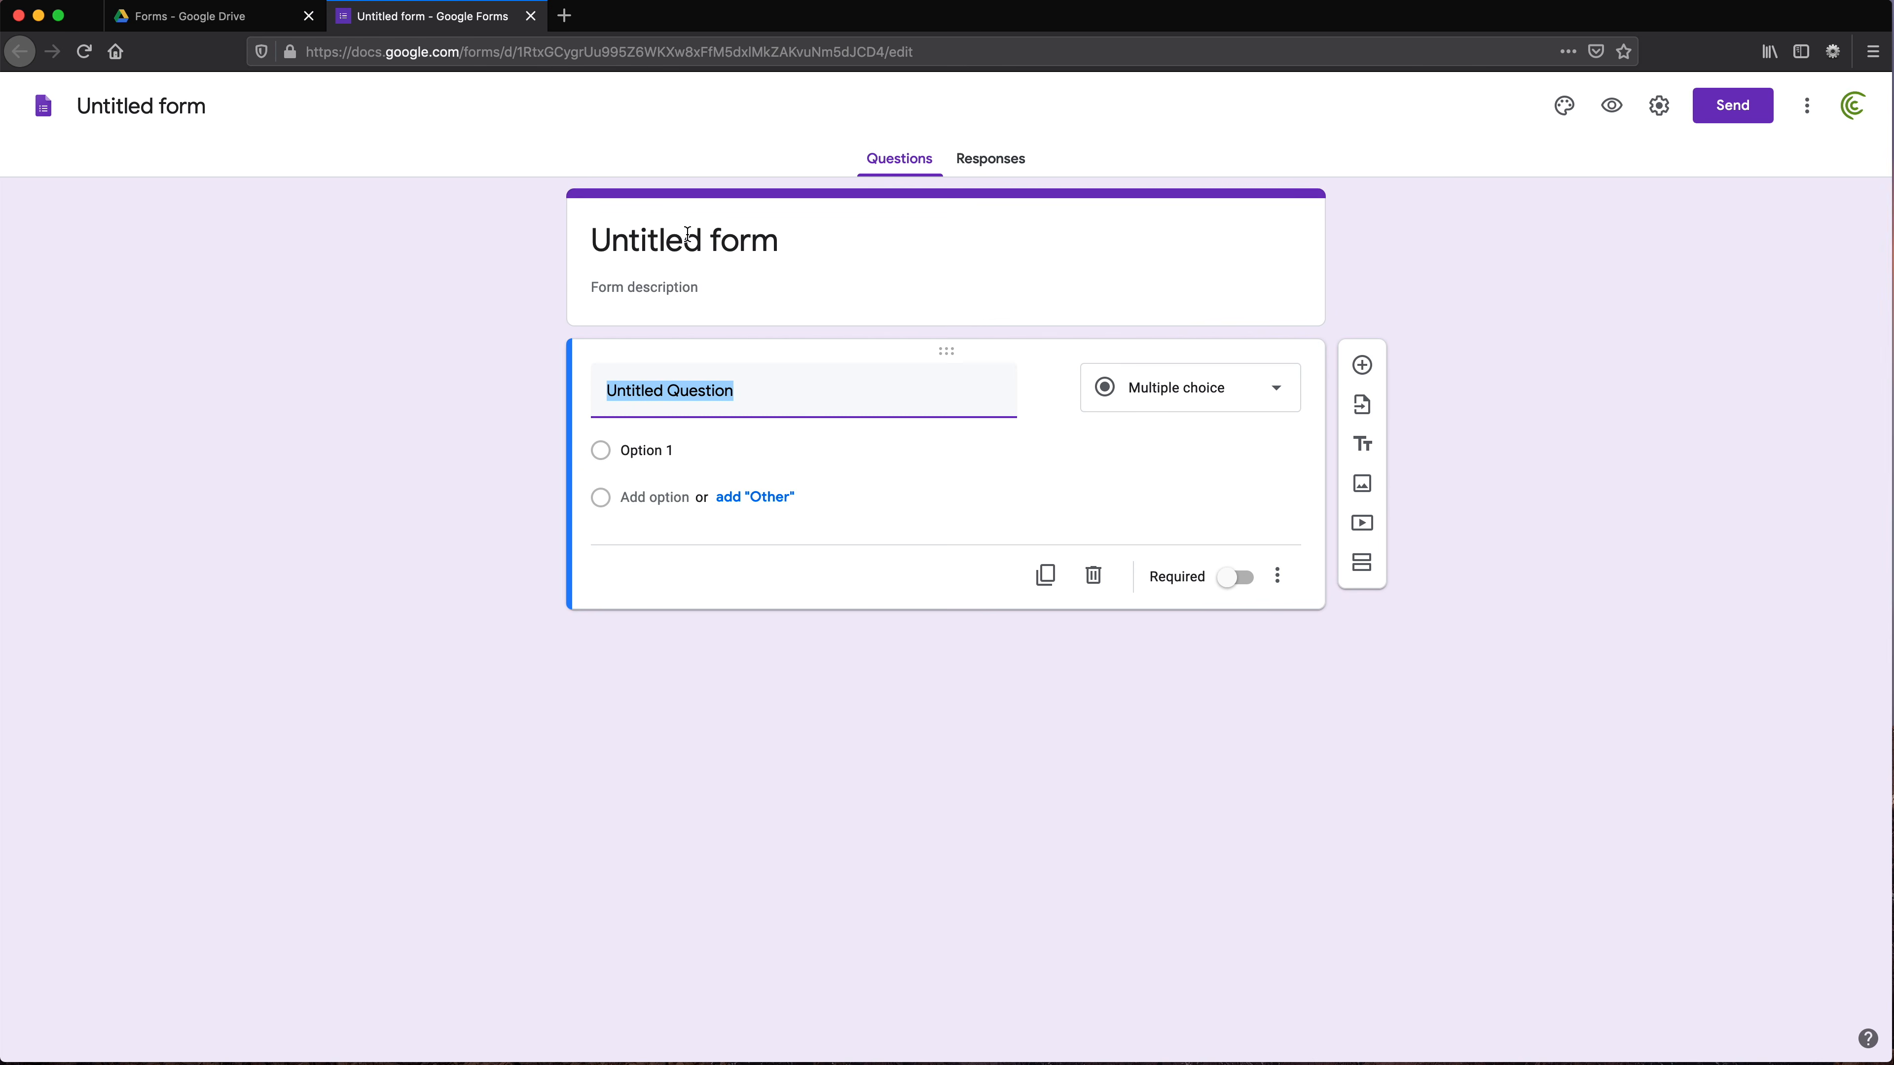
left_click(172, 108)
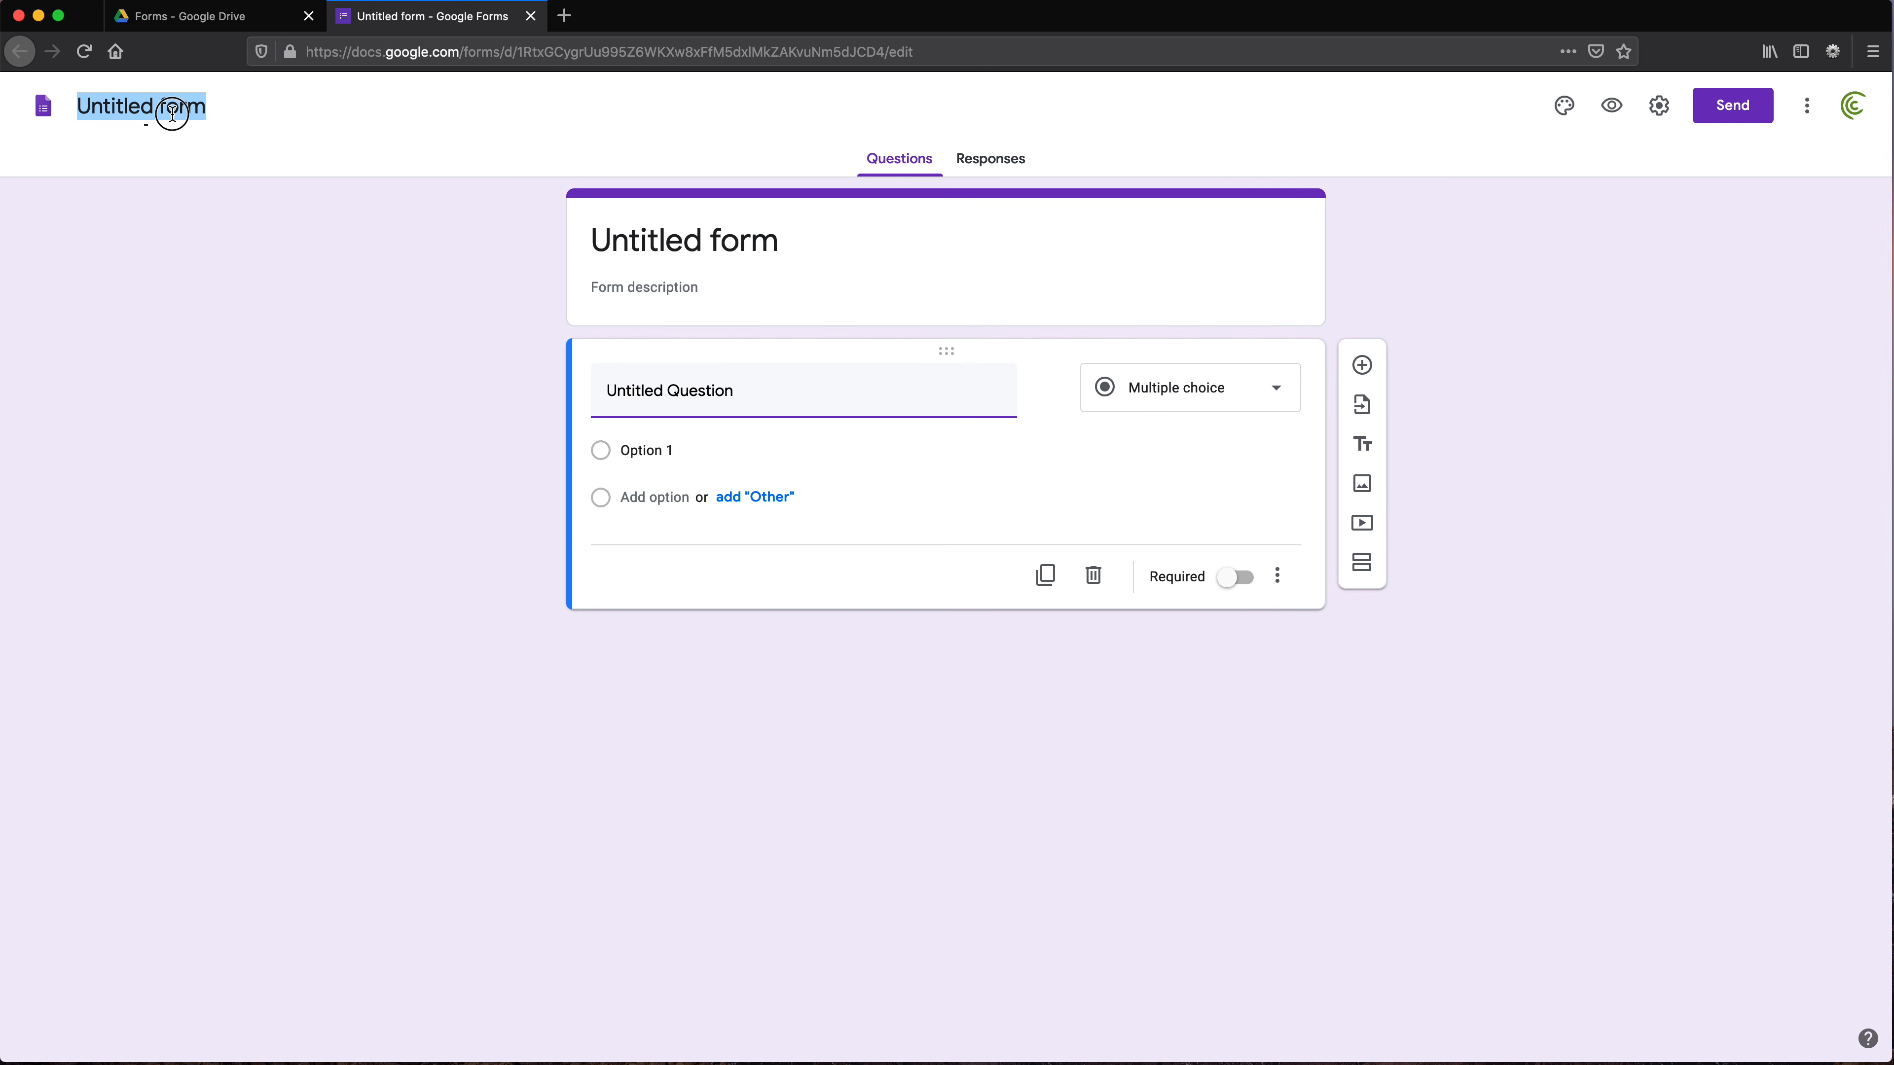
type("P")
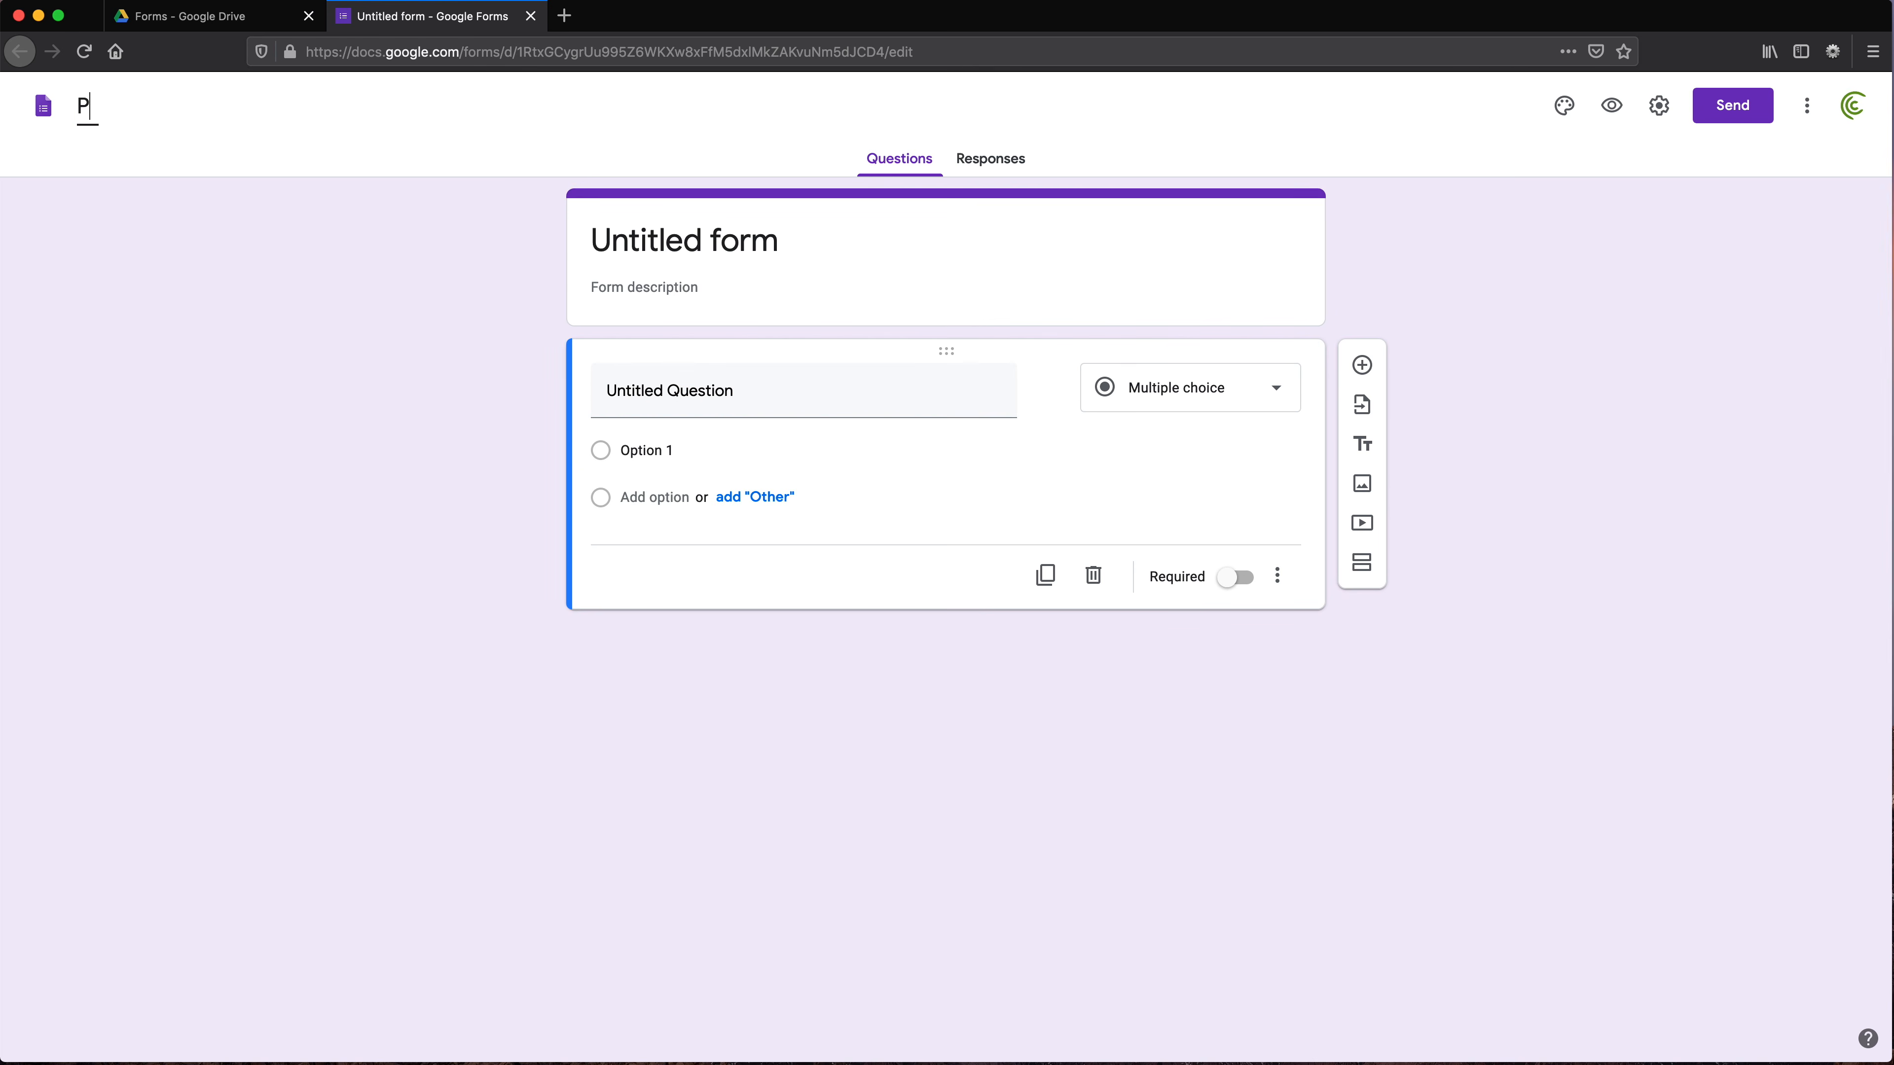
type("urchase Order")
key("Return")
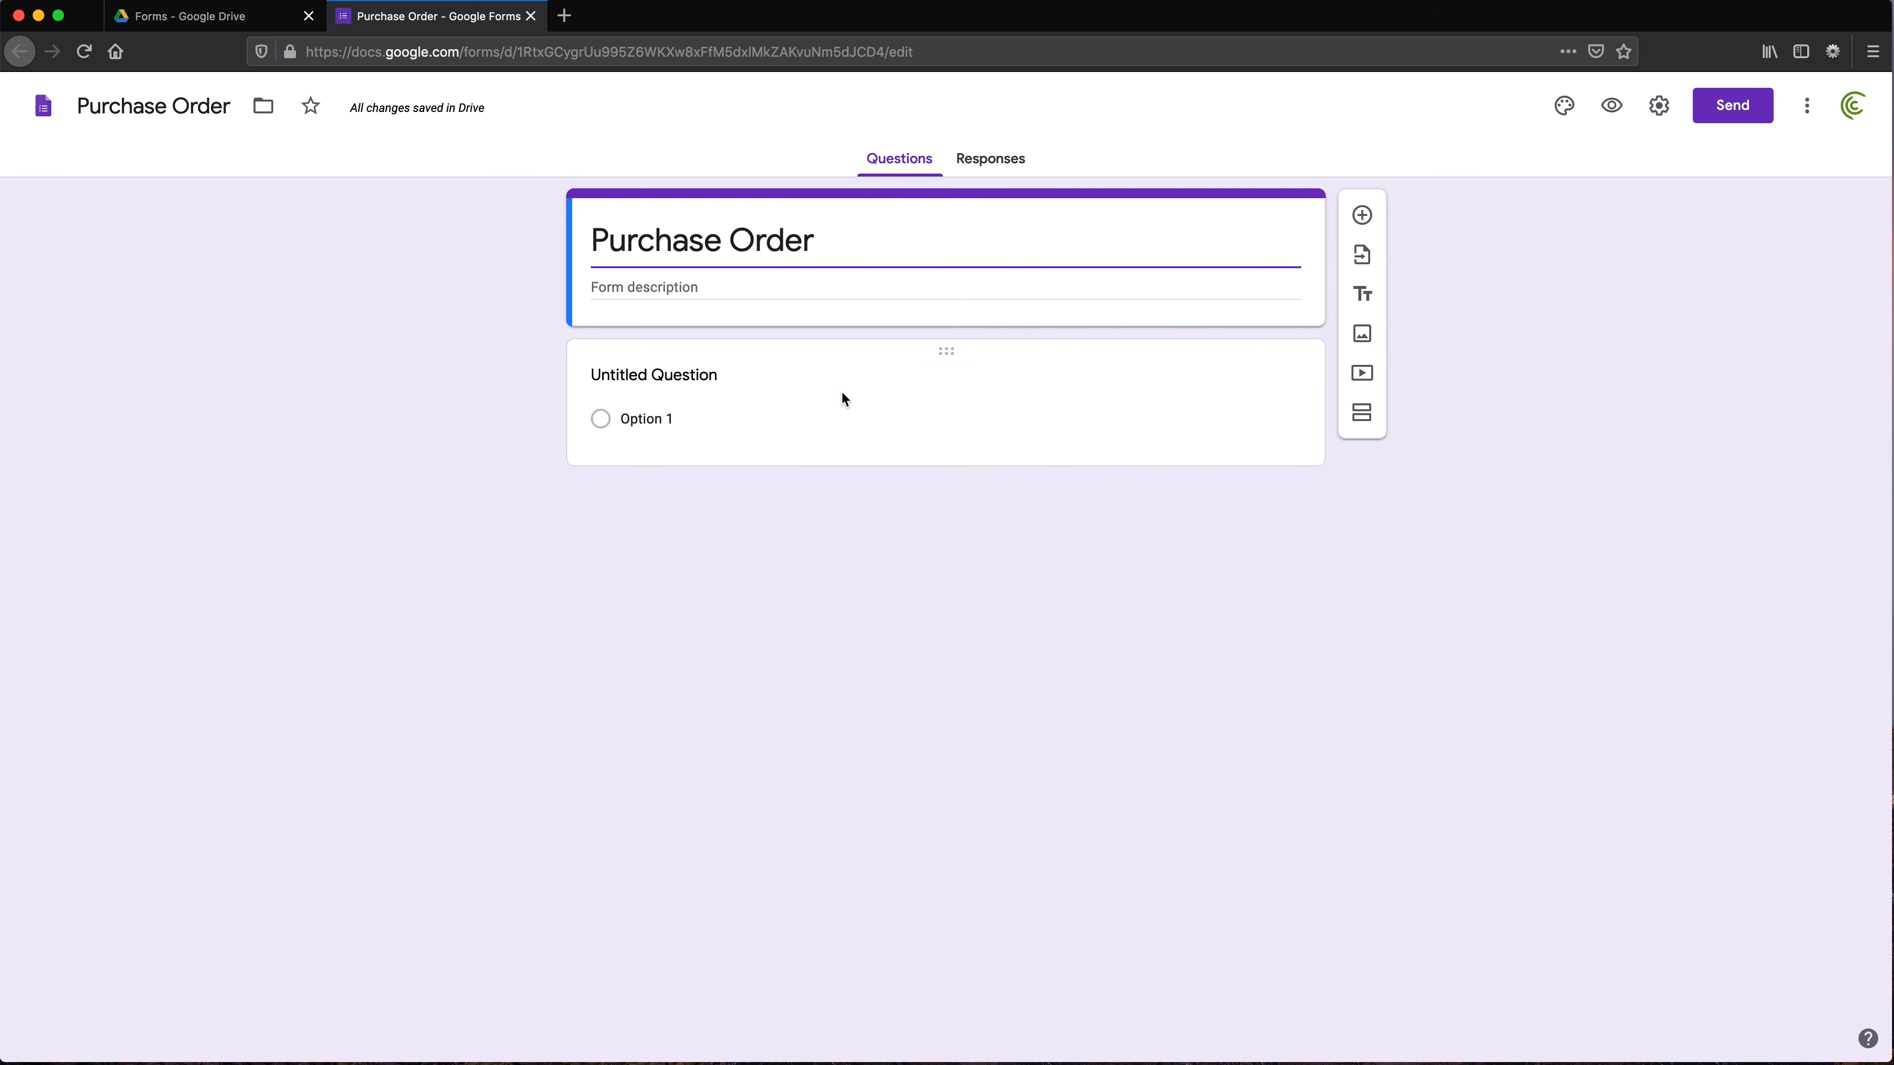
Change the first question's type to Dropdown and title it Choose The Item
left_click(628, 418)
left_click(1164, 395)
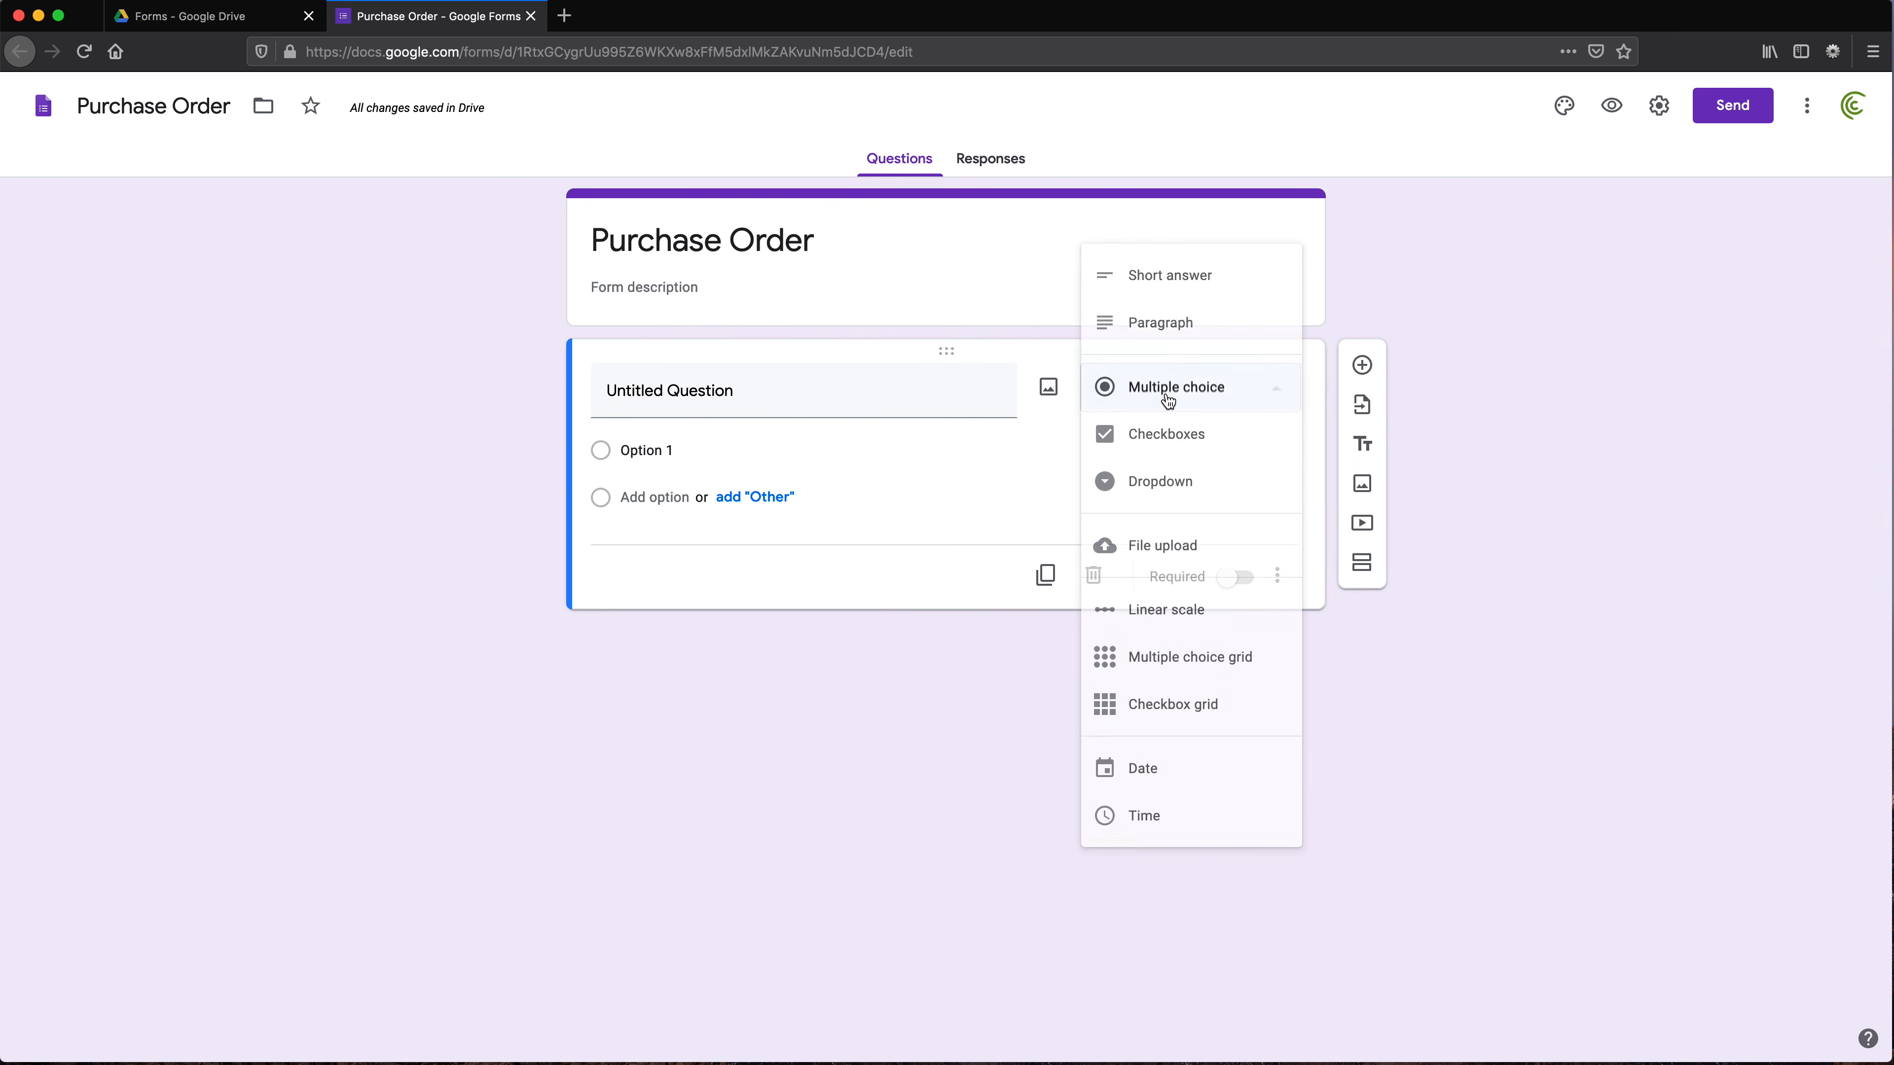
left_click(1218, 479)
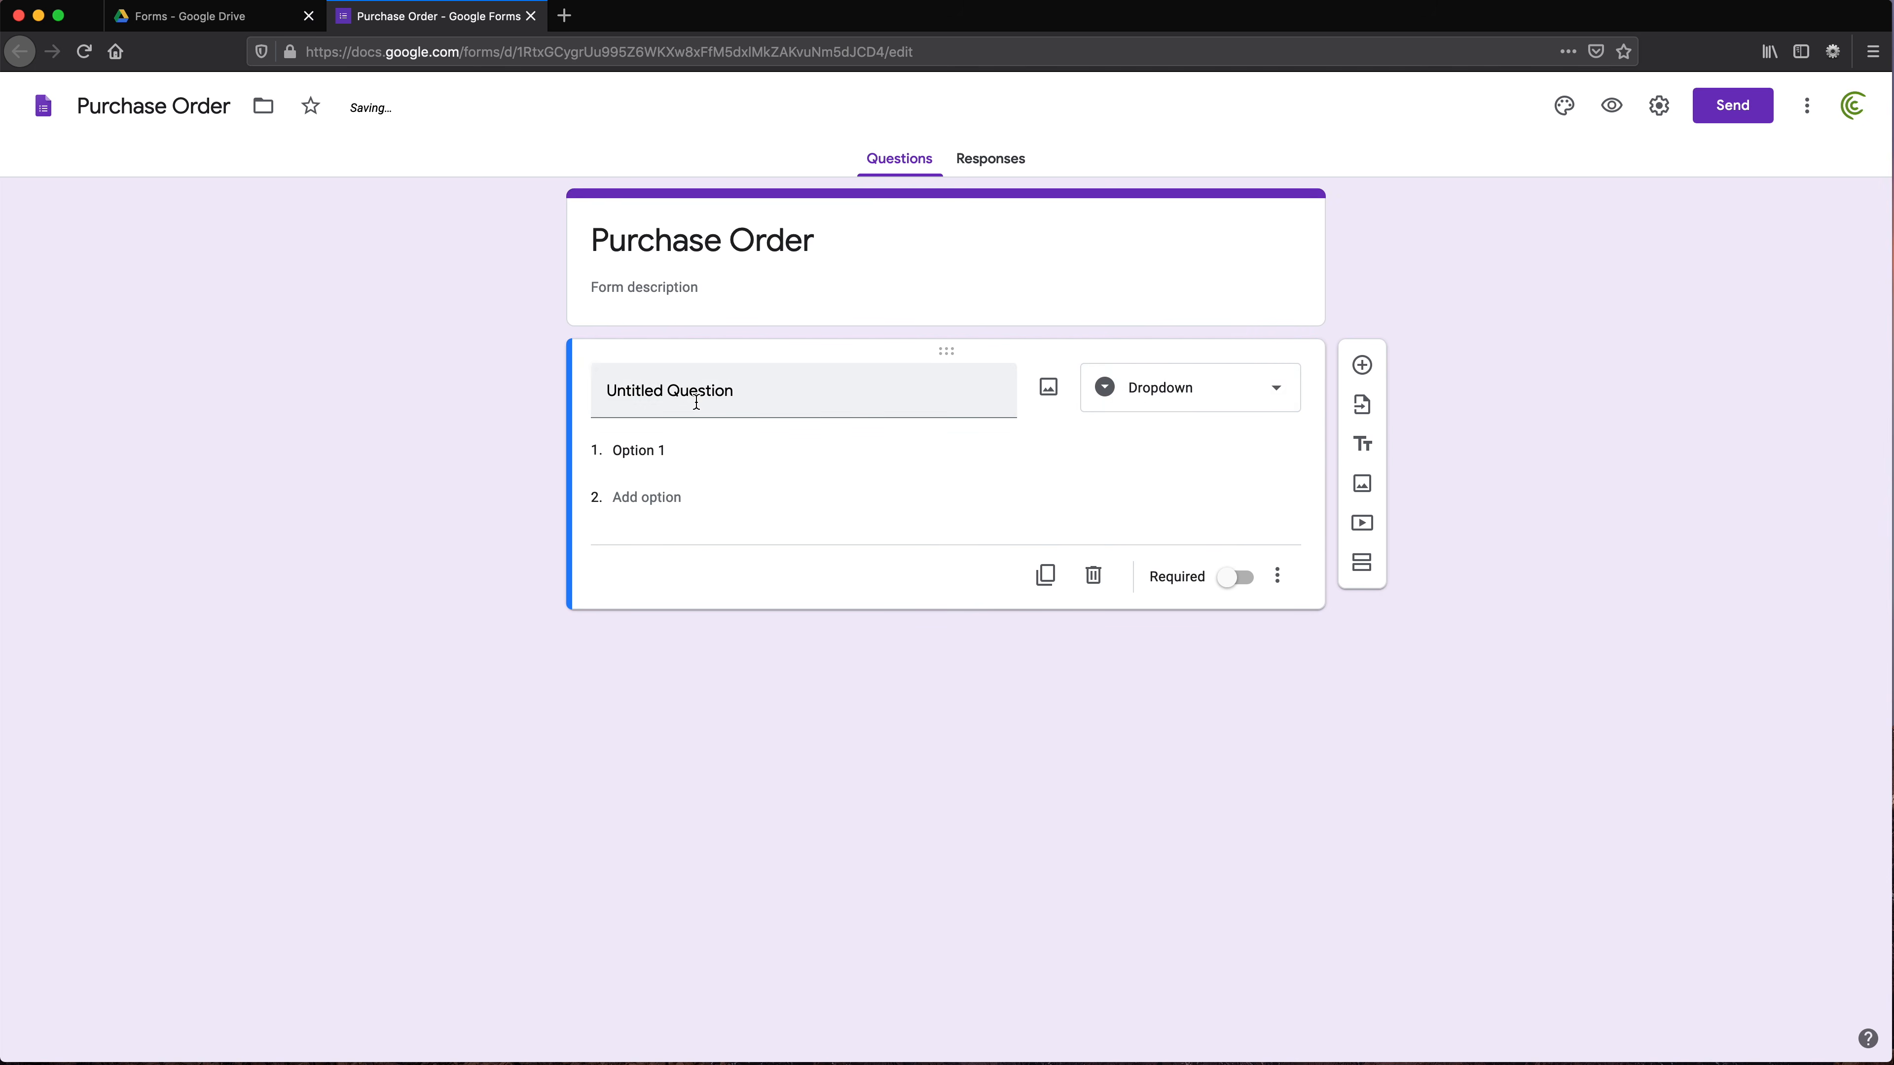
left_click(734, 396)
type("Choose The Item")
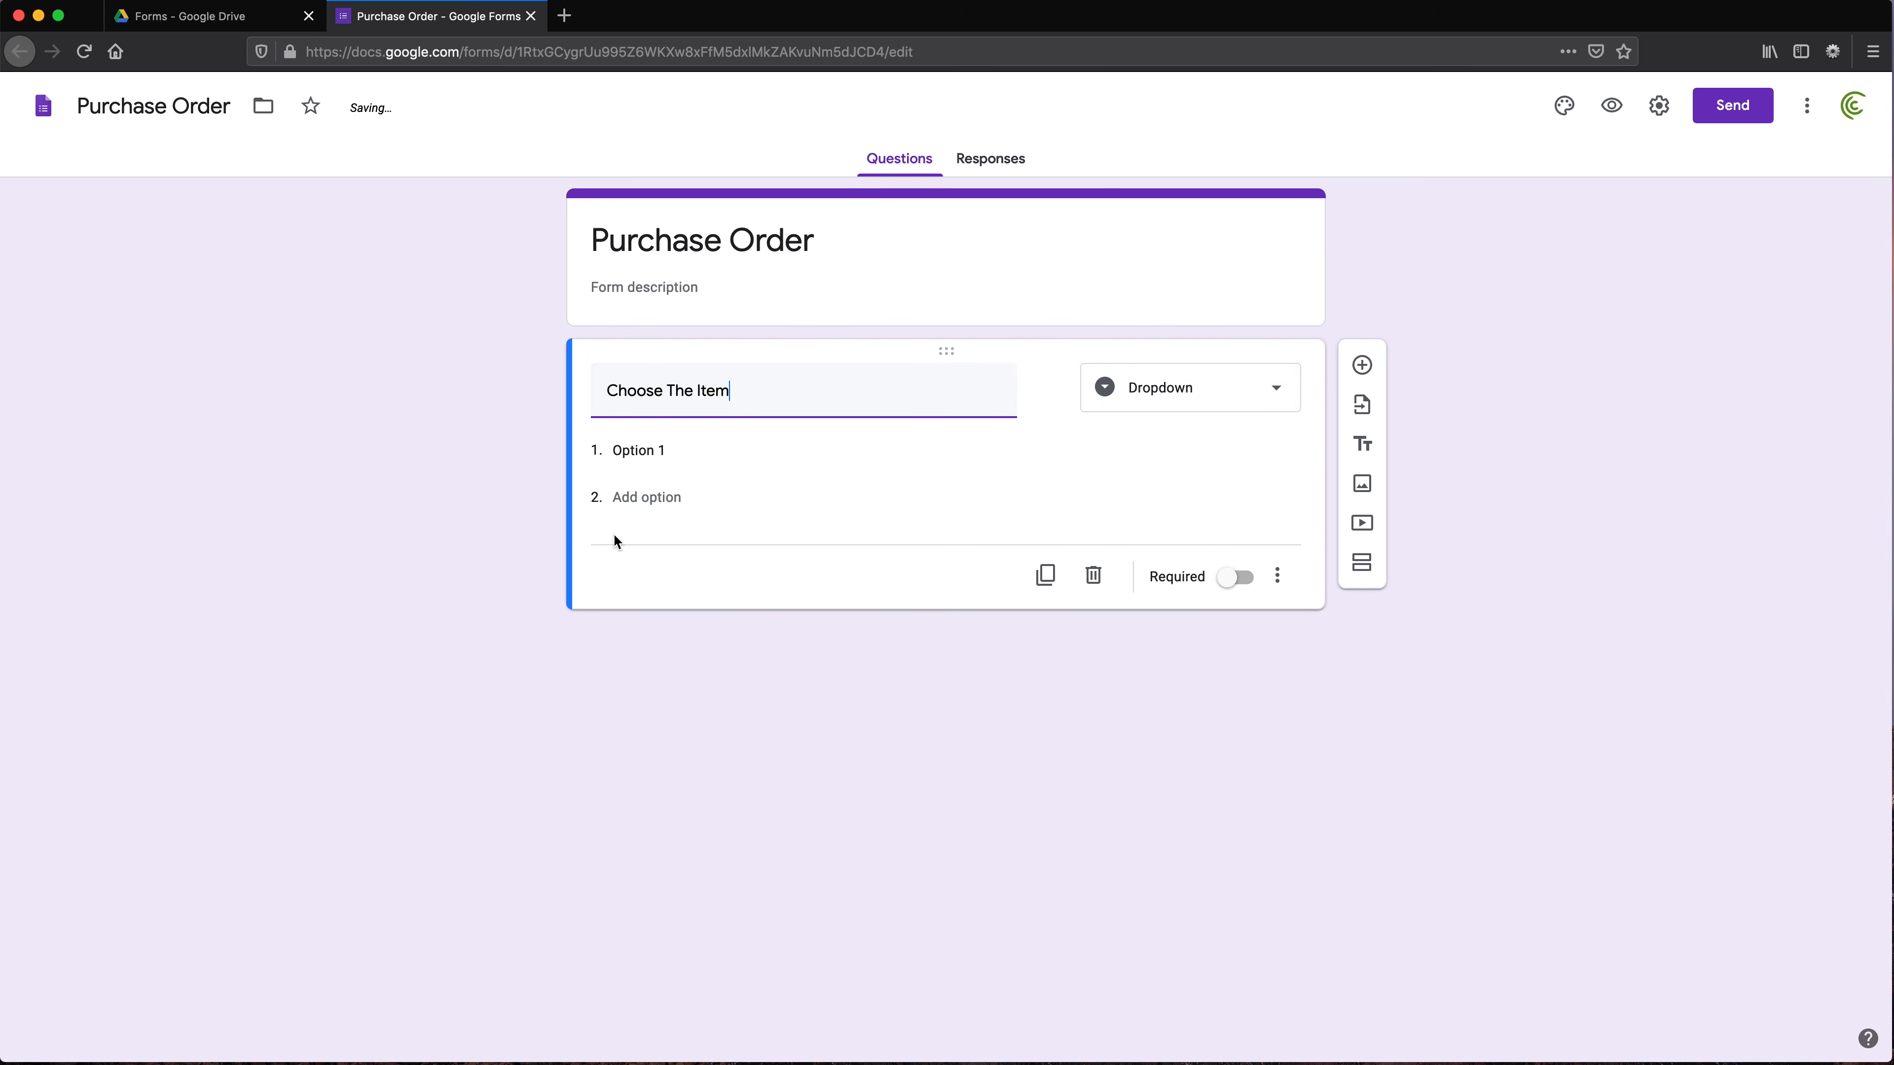
Enter 12oz Orange Juice and 16oz Orange Juice as the first two options of the dropdown question
left_click(676, 449)
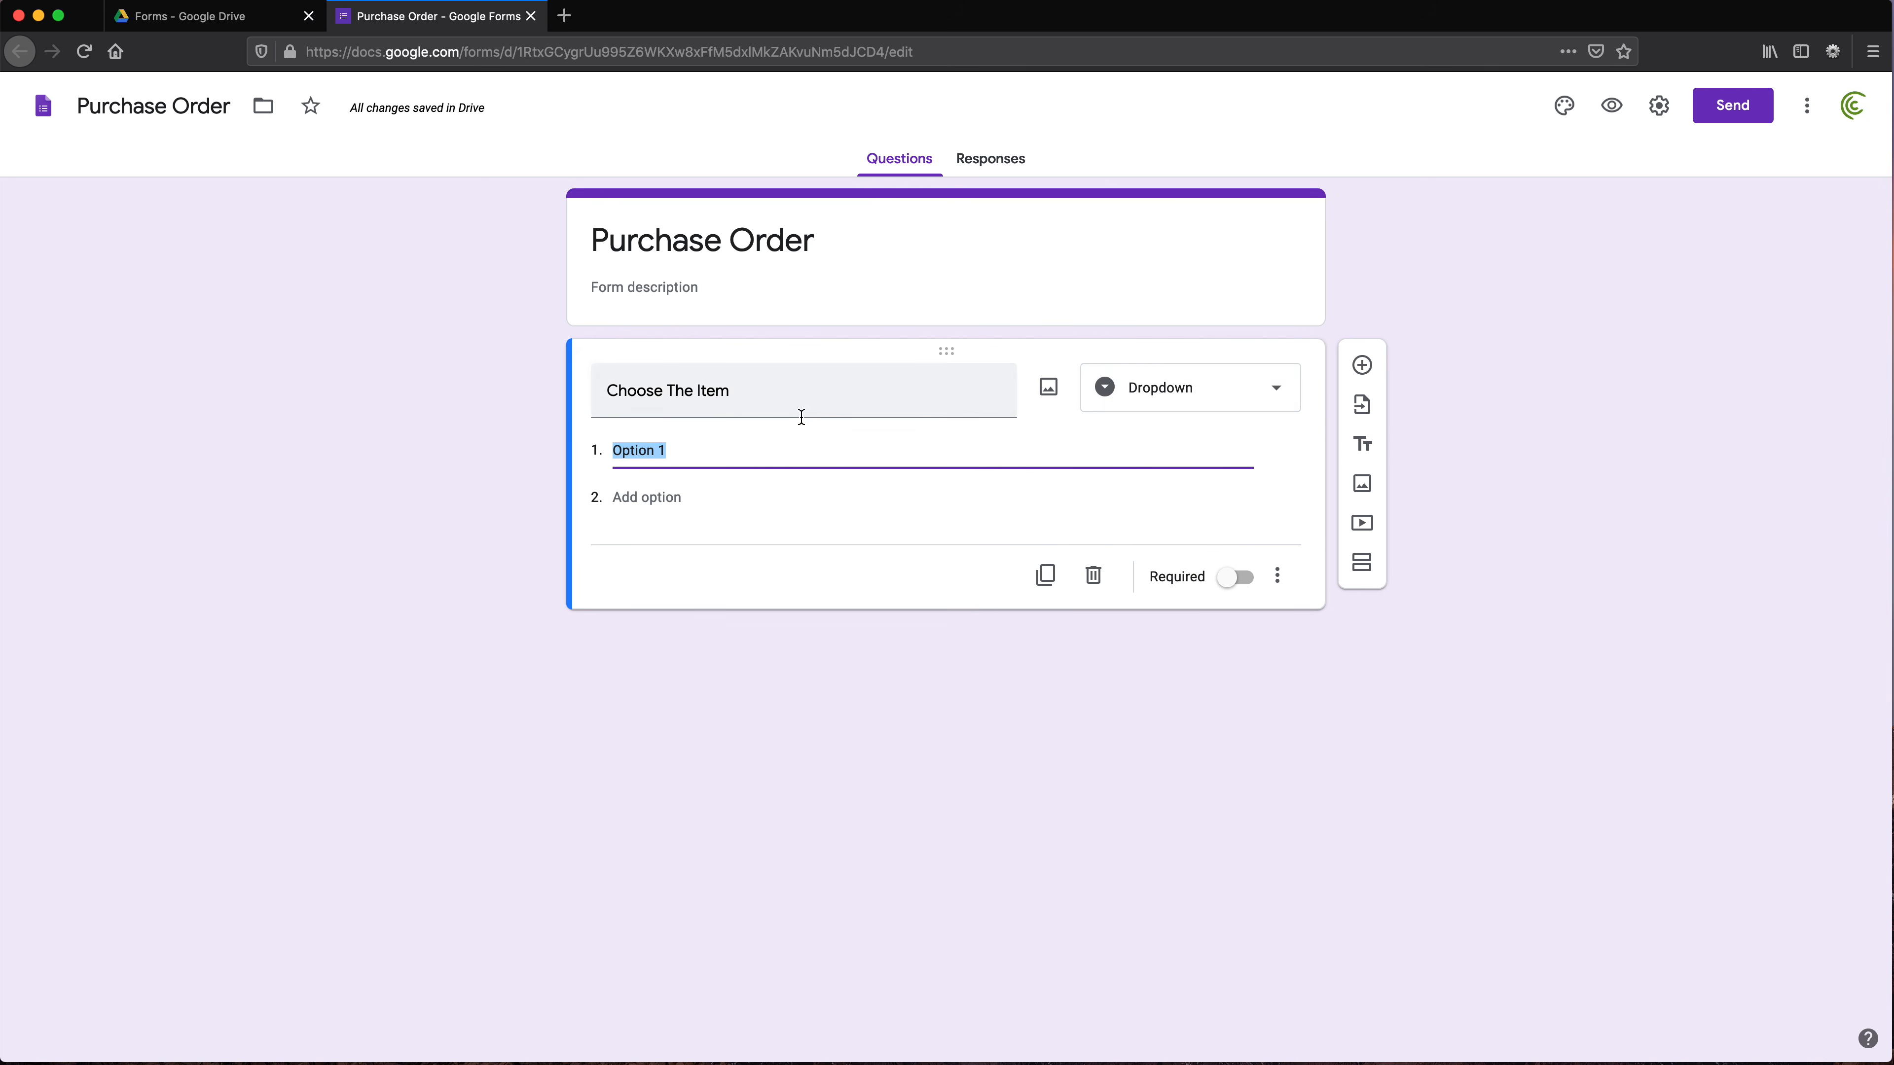
type("12oz Orange Juice")
left_click_drag(738, 449, 563, 452)
key("super+c")
left_click(636, 497)
key("super+v")
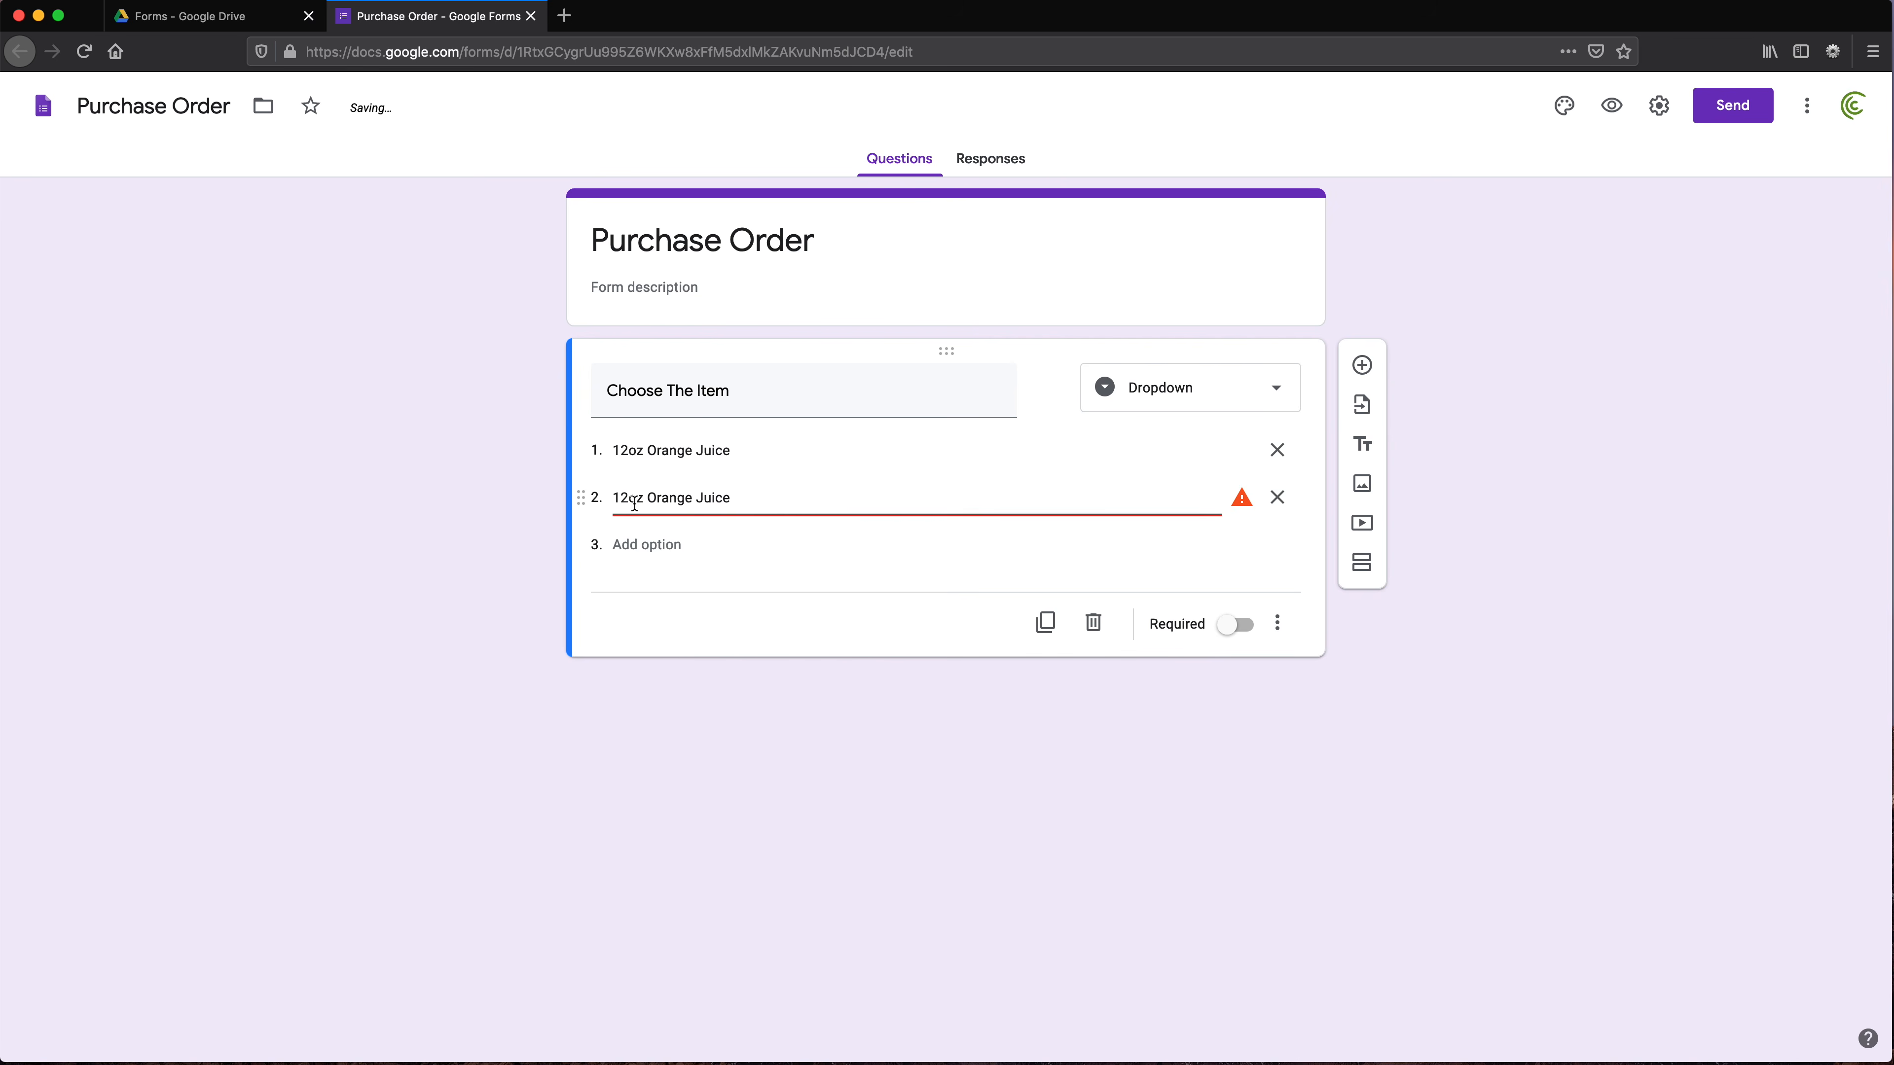
key("Left")
key("BackSpace")
type("6")
Add 24oz Orange Juice and 32oz Orange Juice as the third and fourth options, and make the question required
key("Return")
key("super+v")
left_click_drag(629, 545, 610, 591)
type("4")
key("Return")
key("super+v")
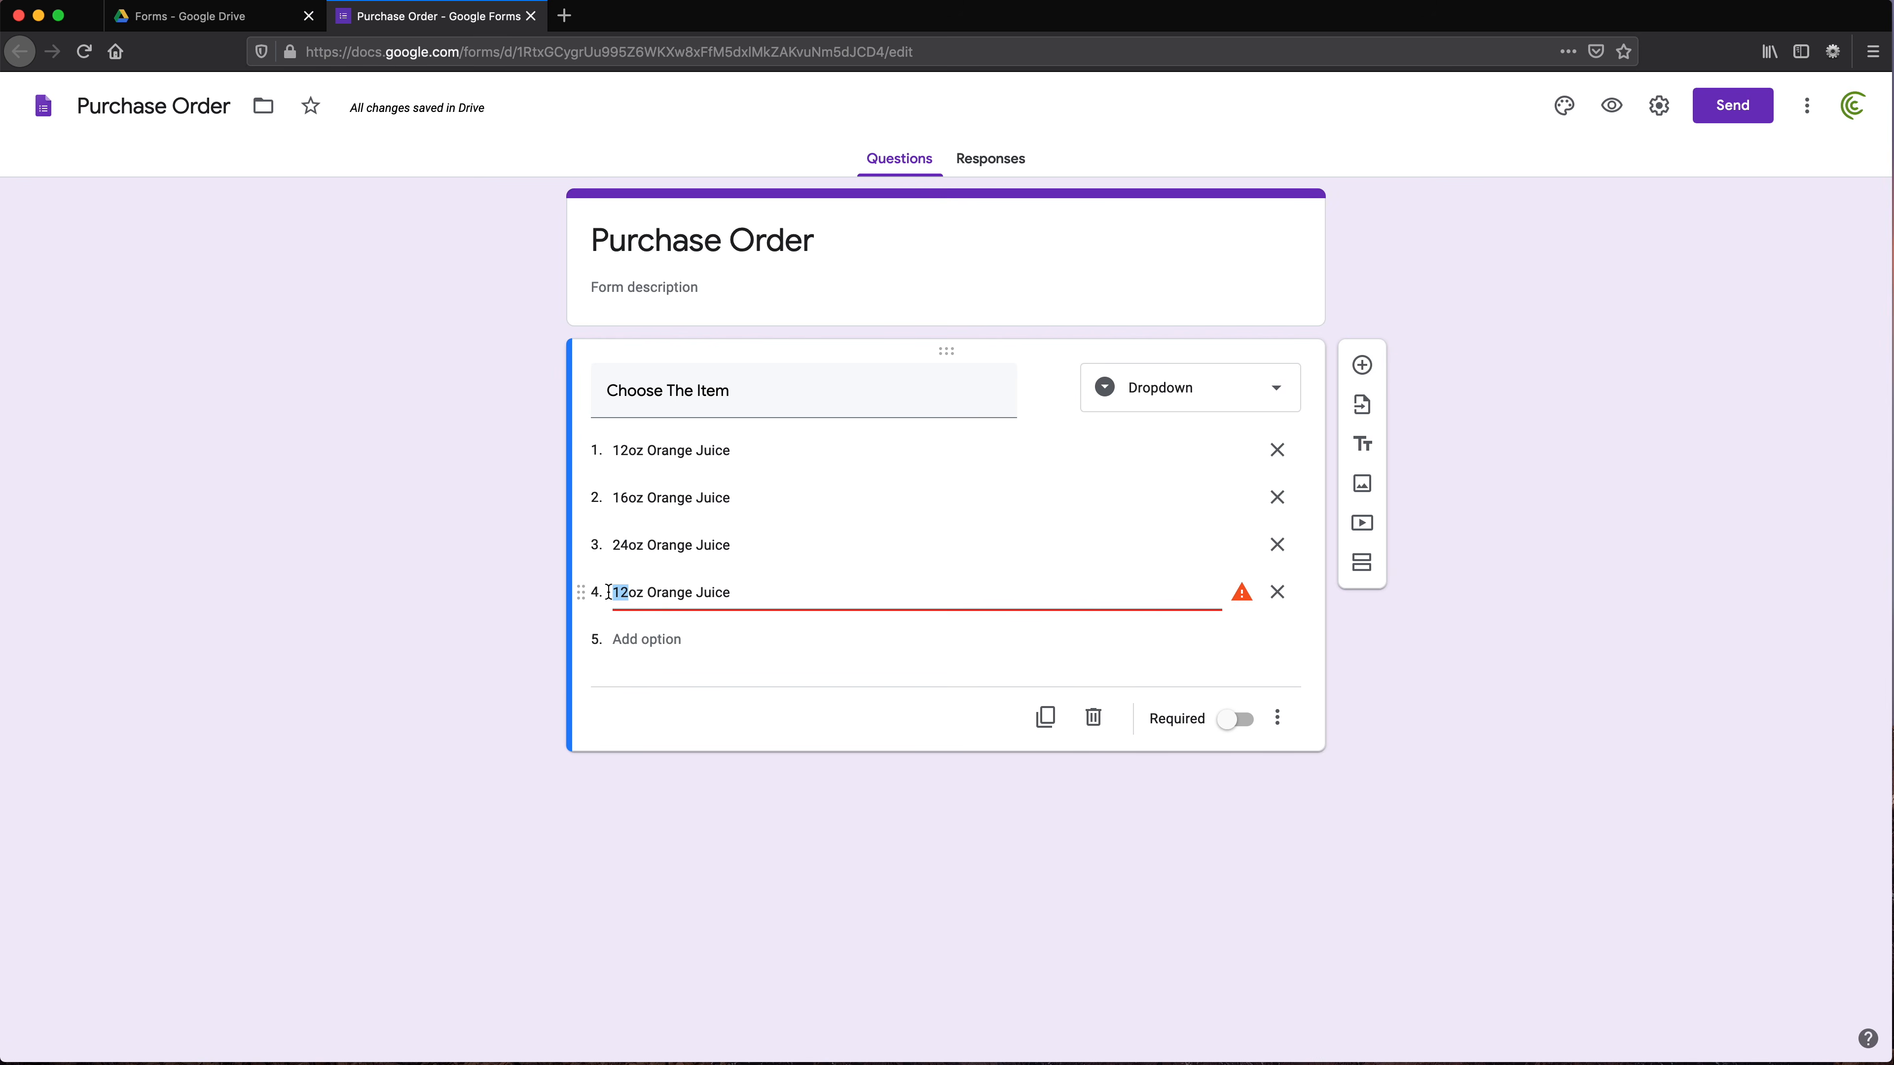
type("32")
left_click(482, 569)
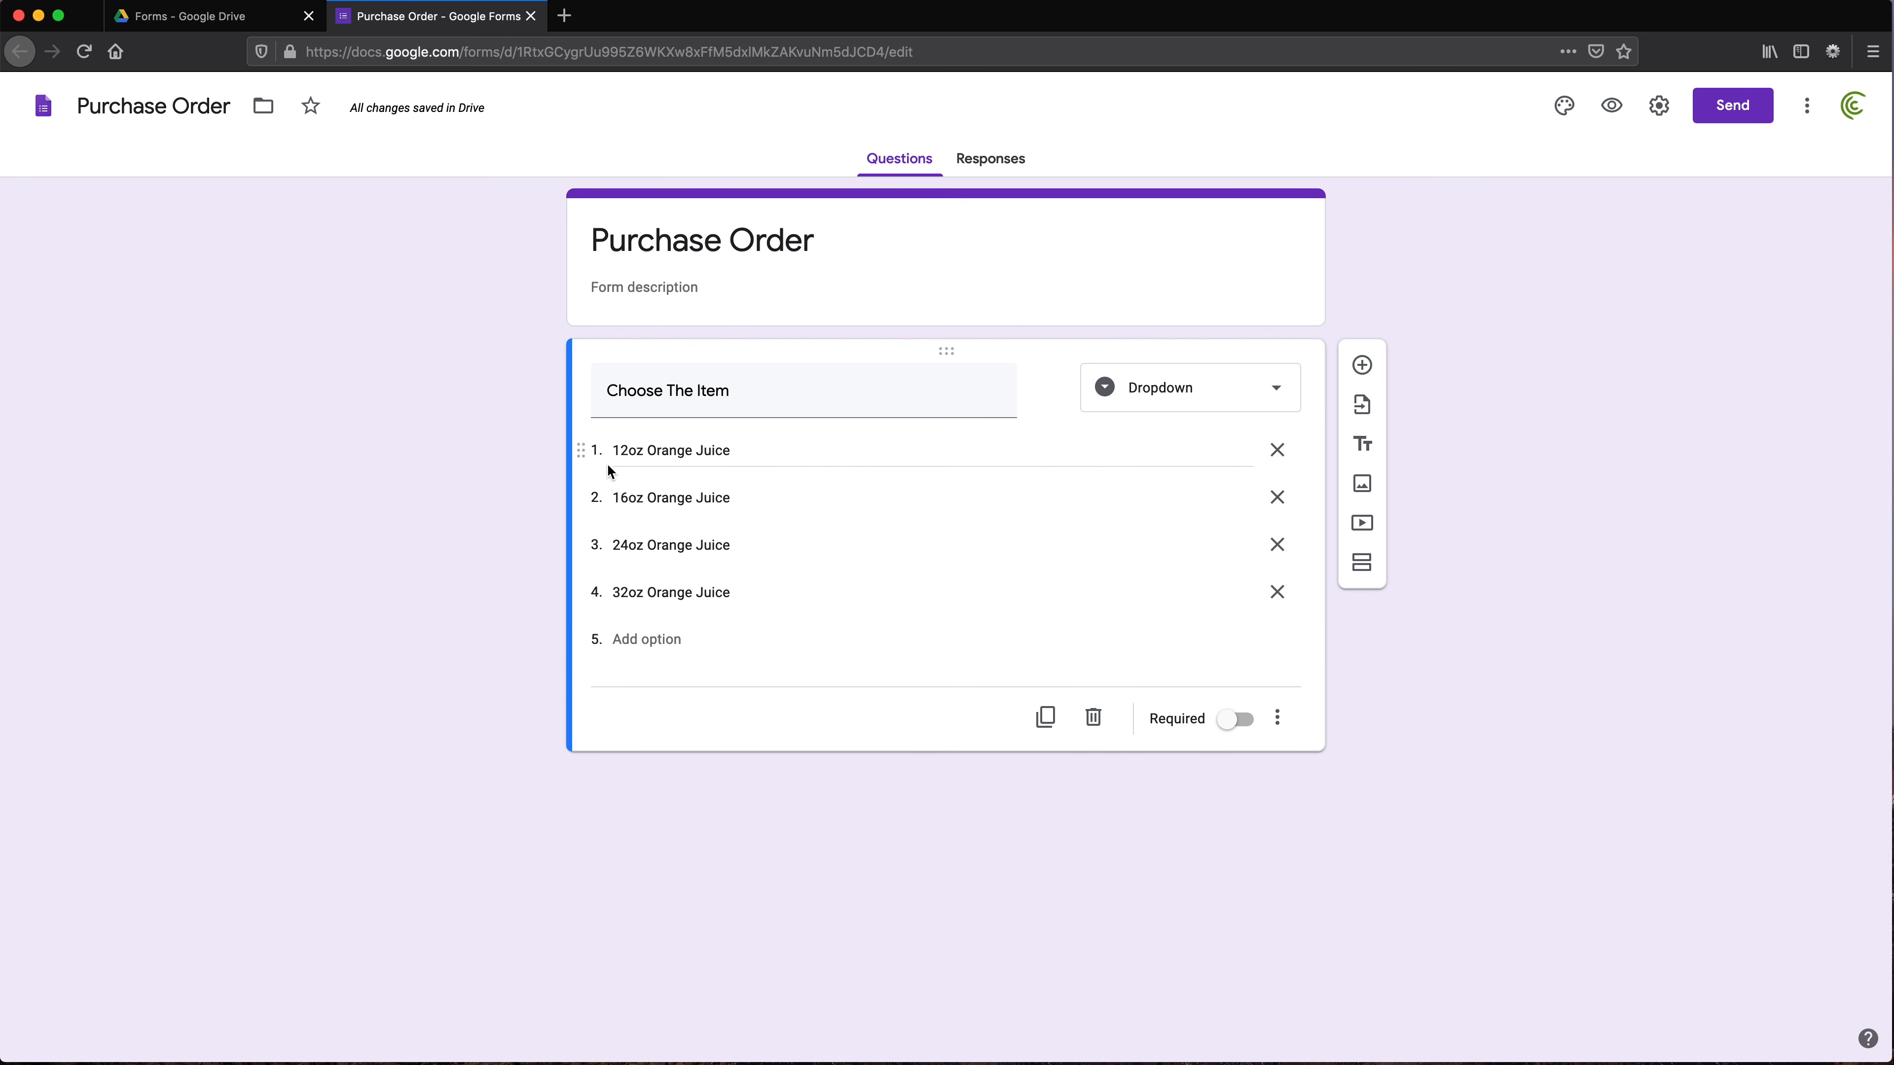
left_click(1229, 718)
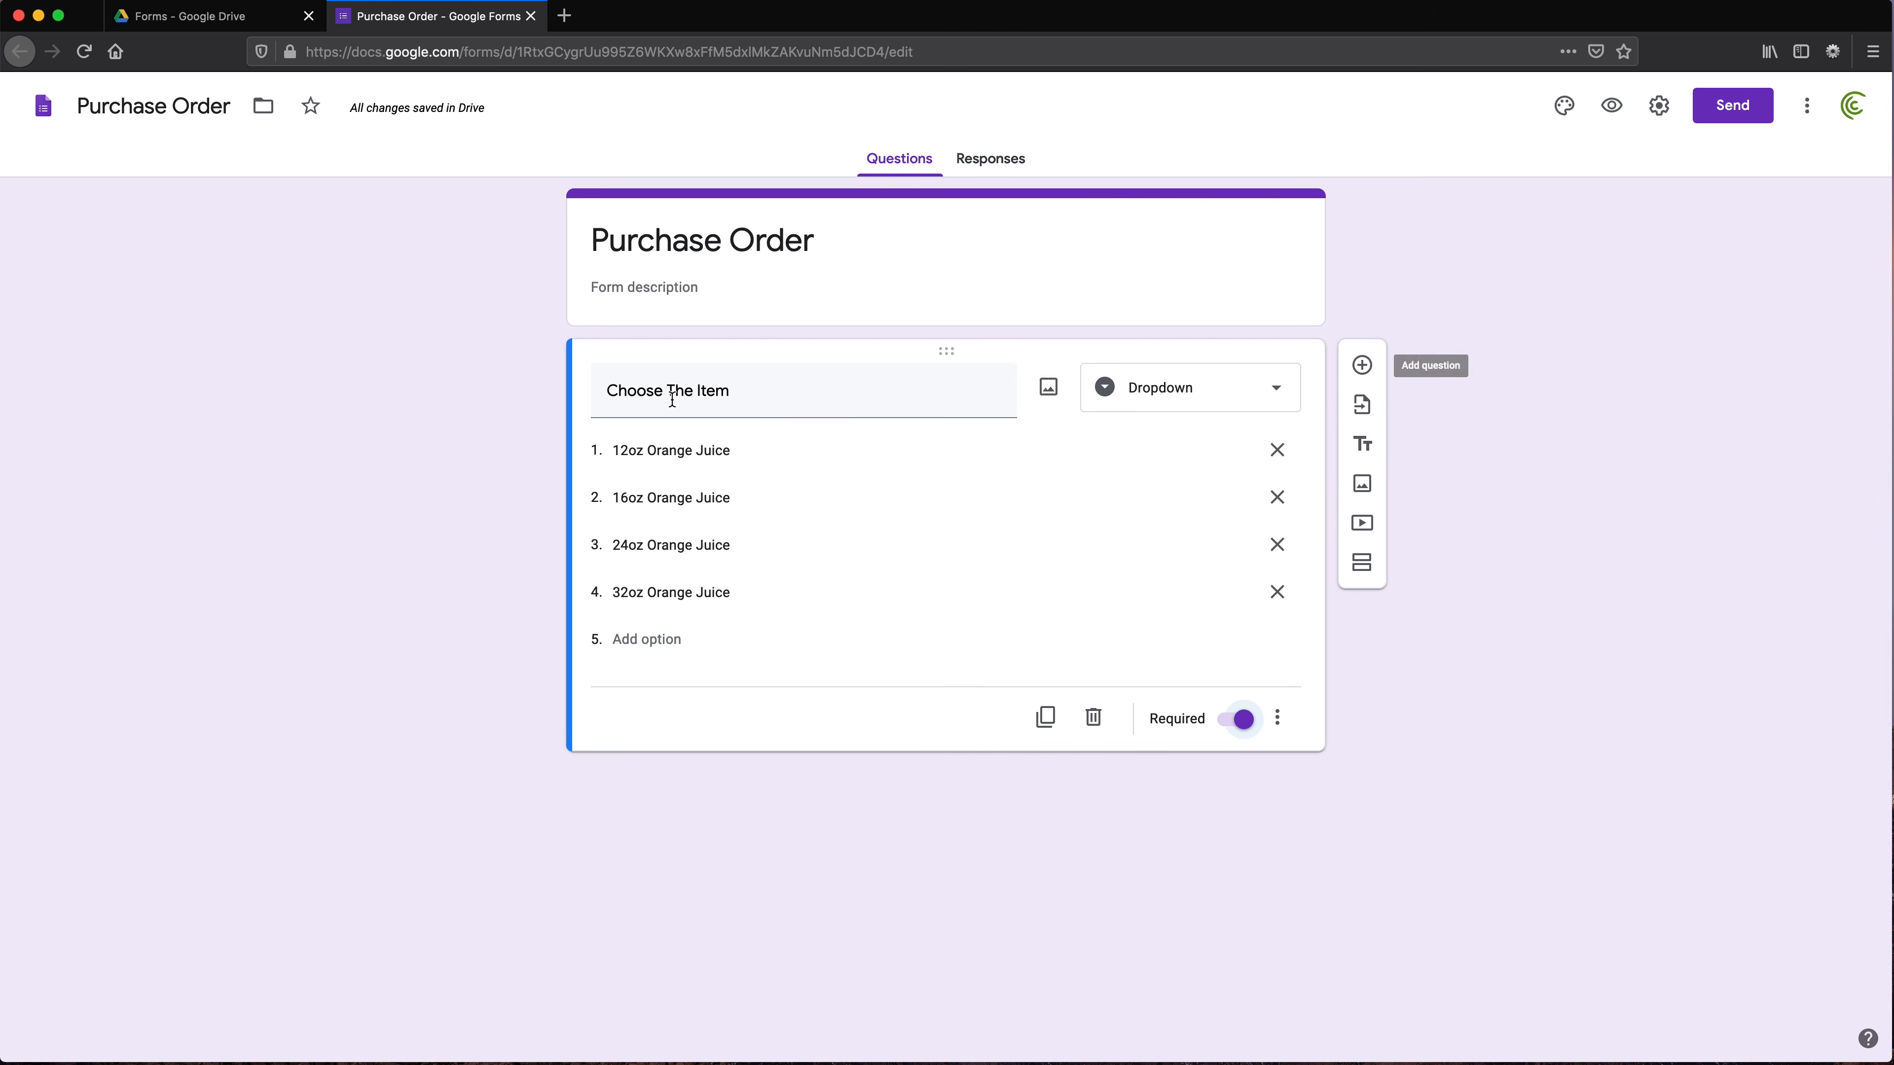
Add a short answer question titled Quantity below the item question
left_click(1362, 365)
left_click(1192, 669)
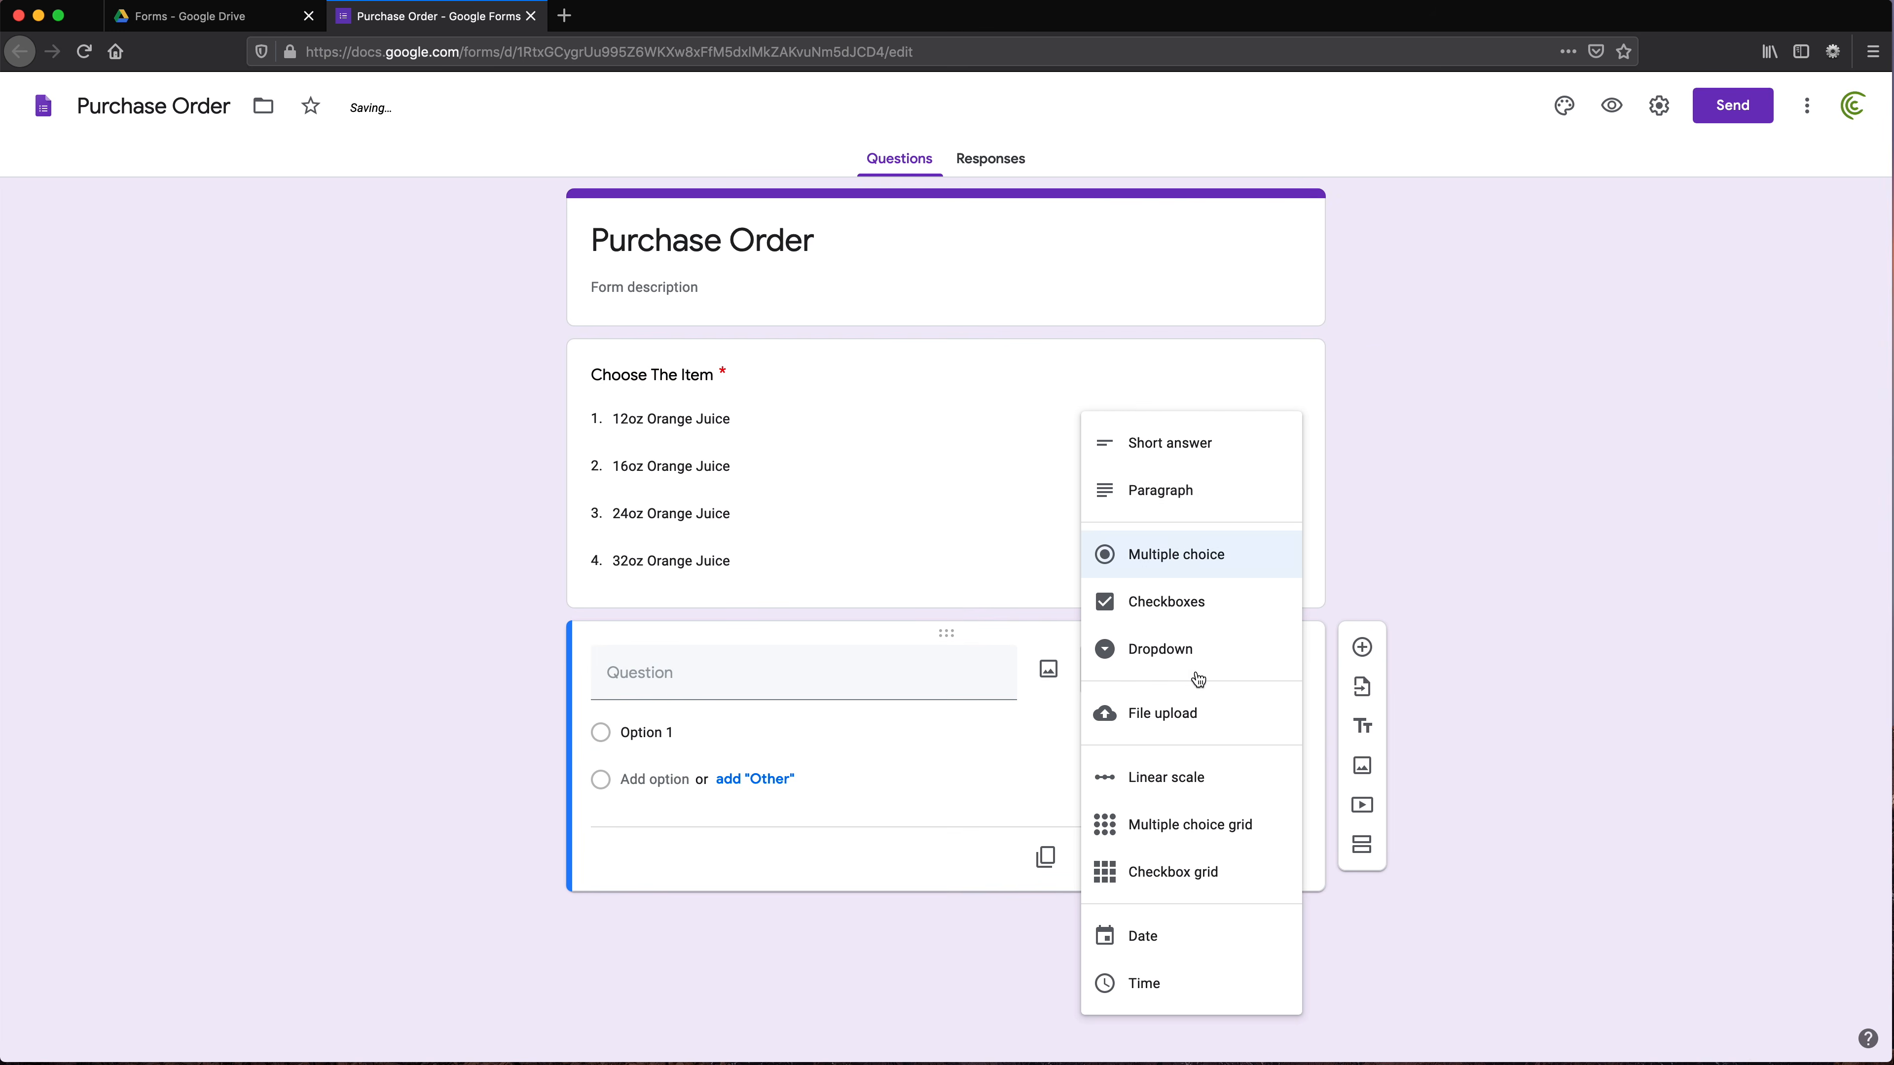
left_click(1186, 447)
left_click(741, 685)
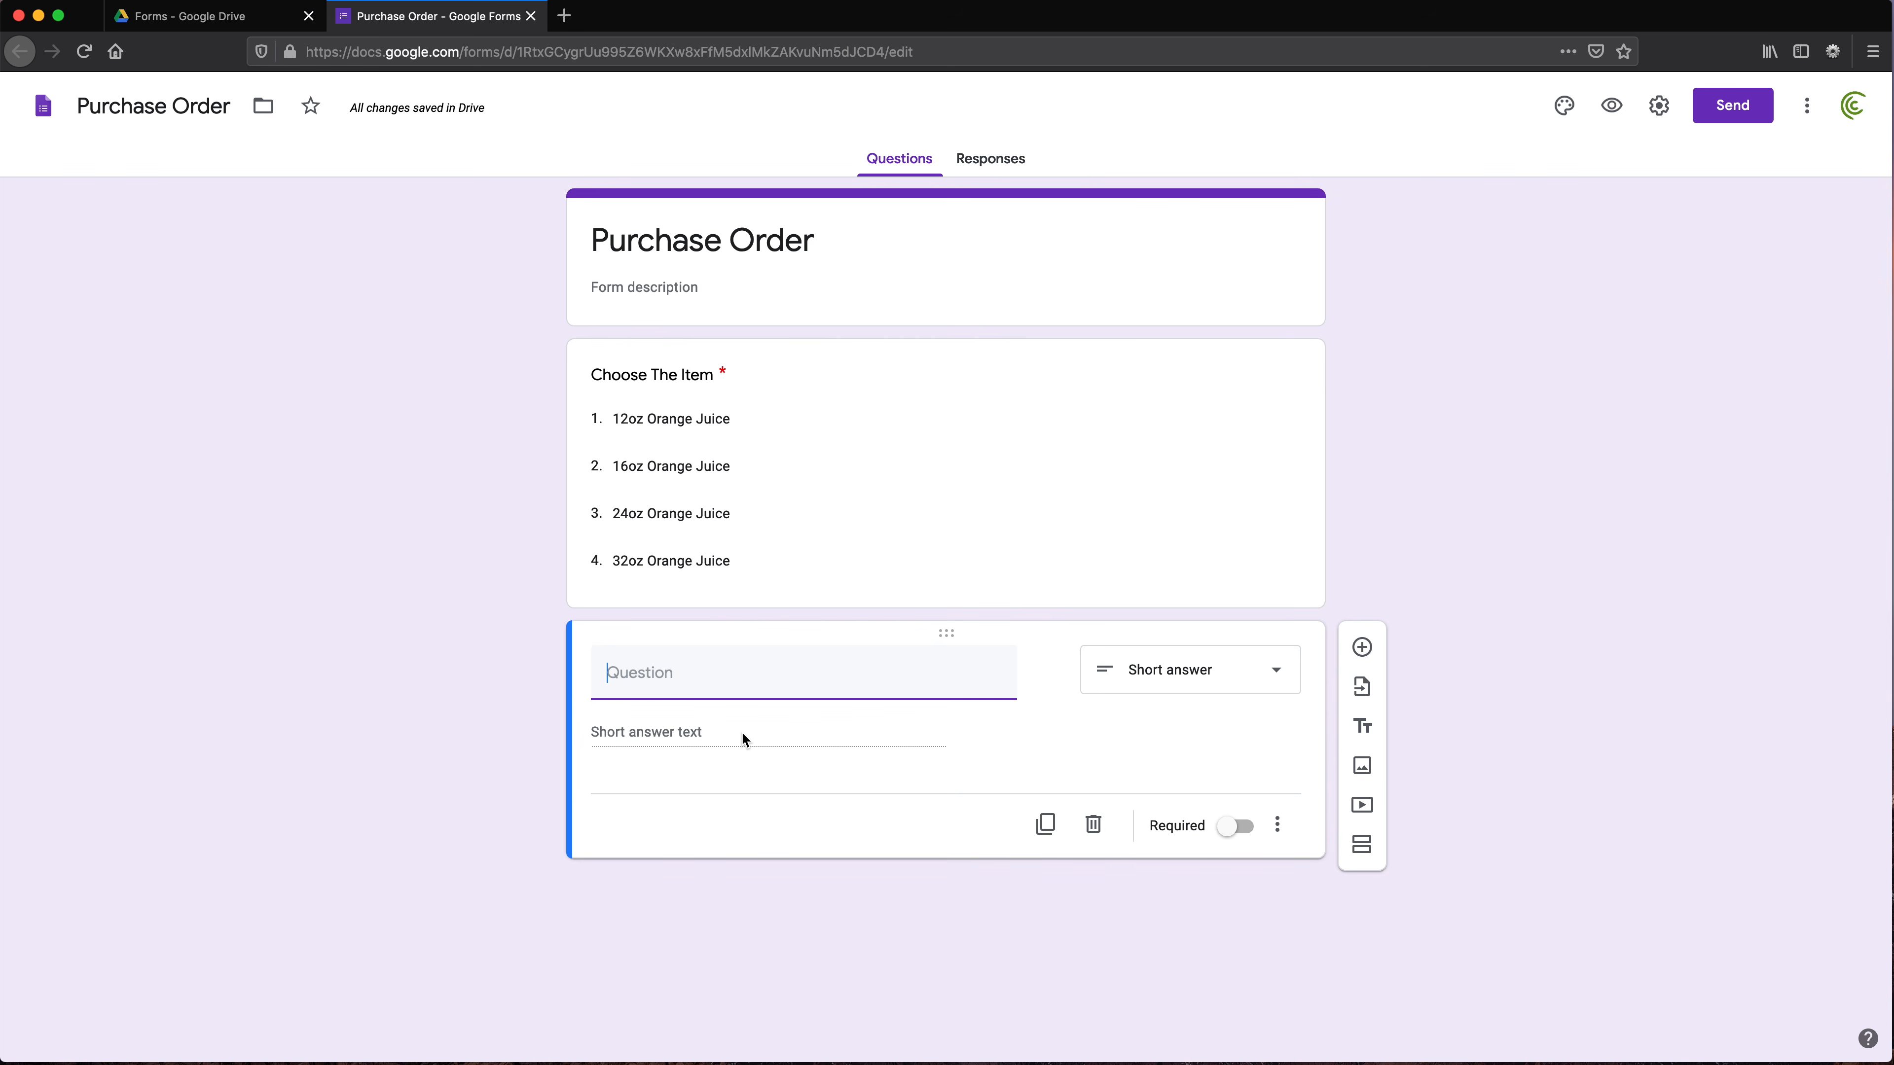
type("Quanity")
left_click(644, 673)
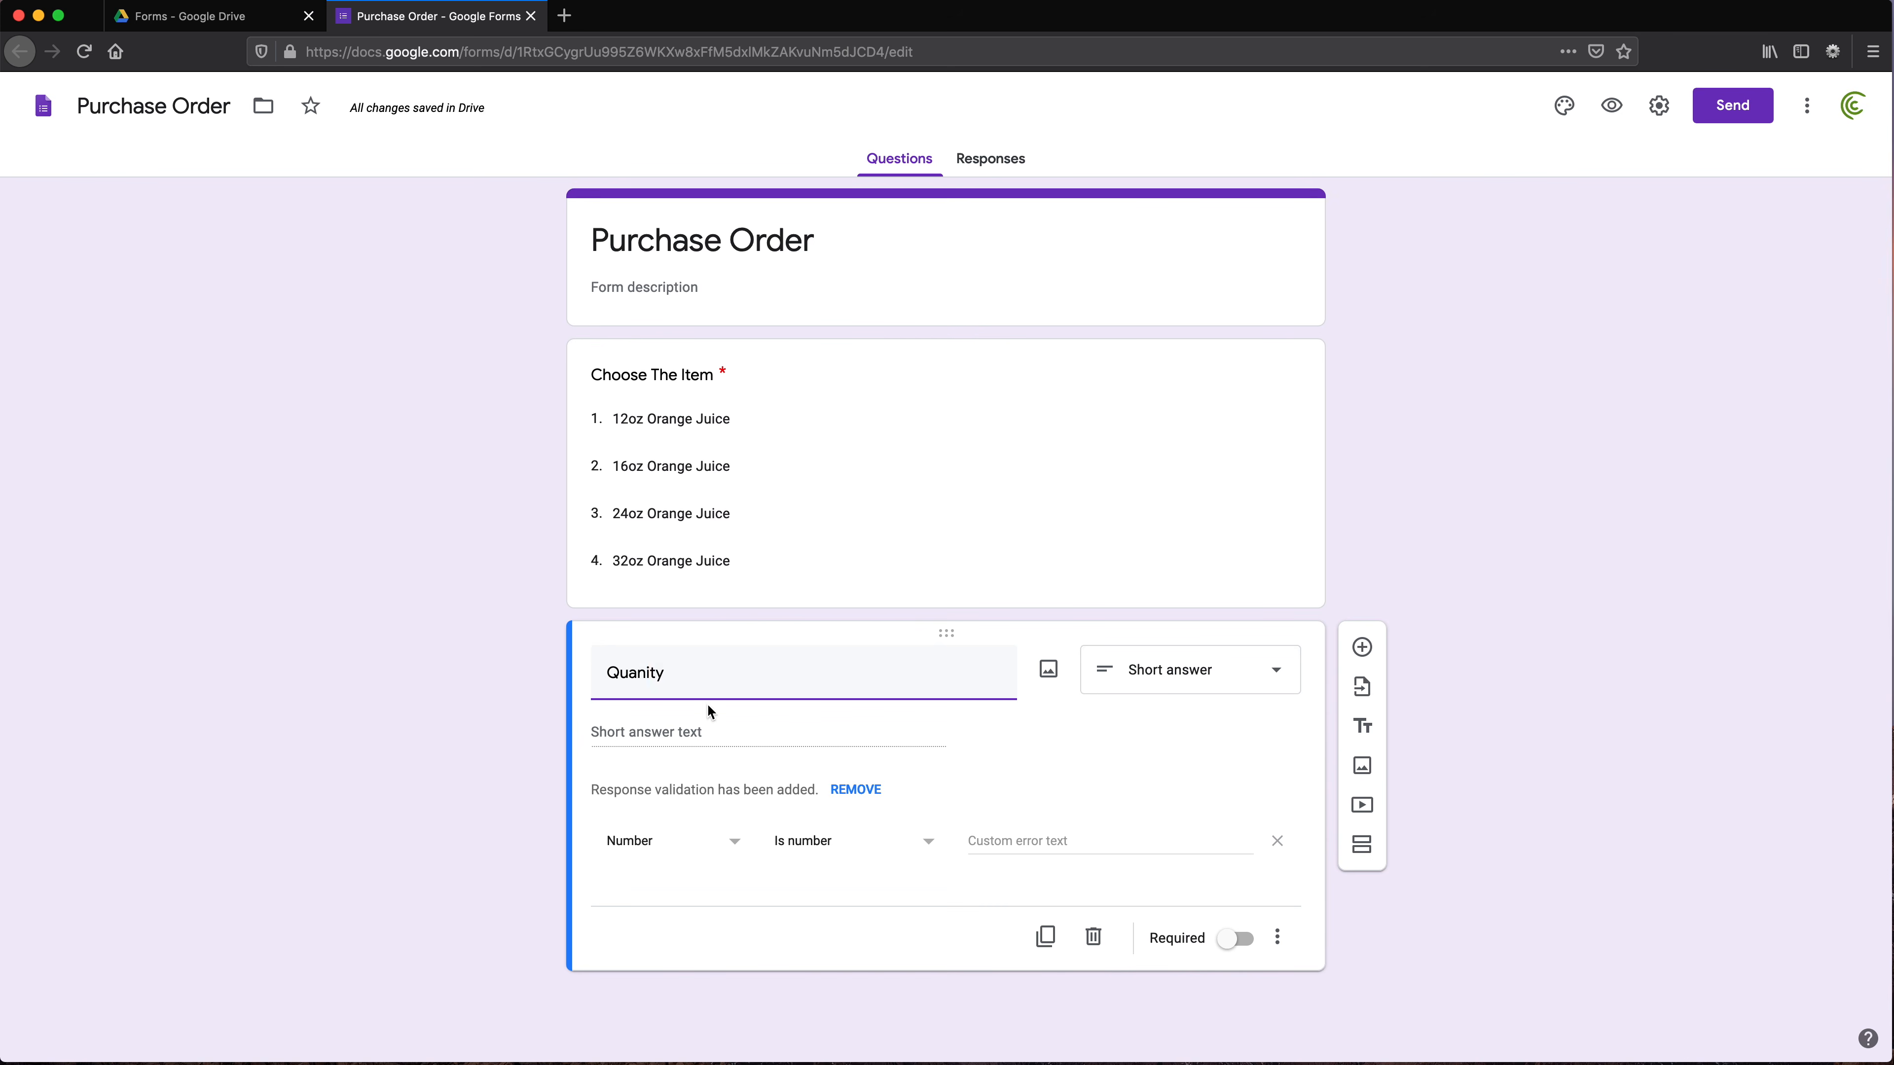
type("t")
Set the Quantity question's response validation to a number greater than 0 and make the question required
left_click(888, 841)
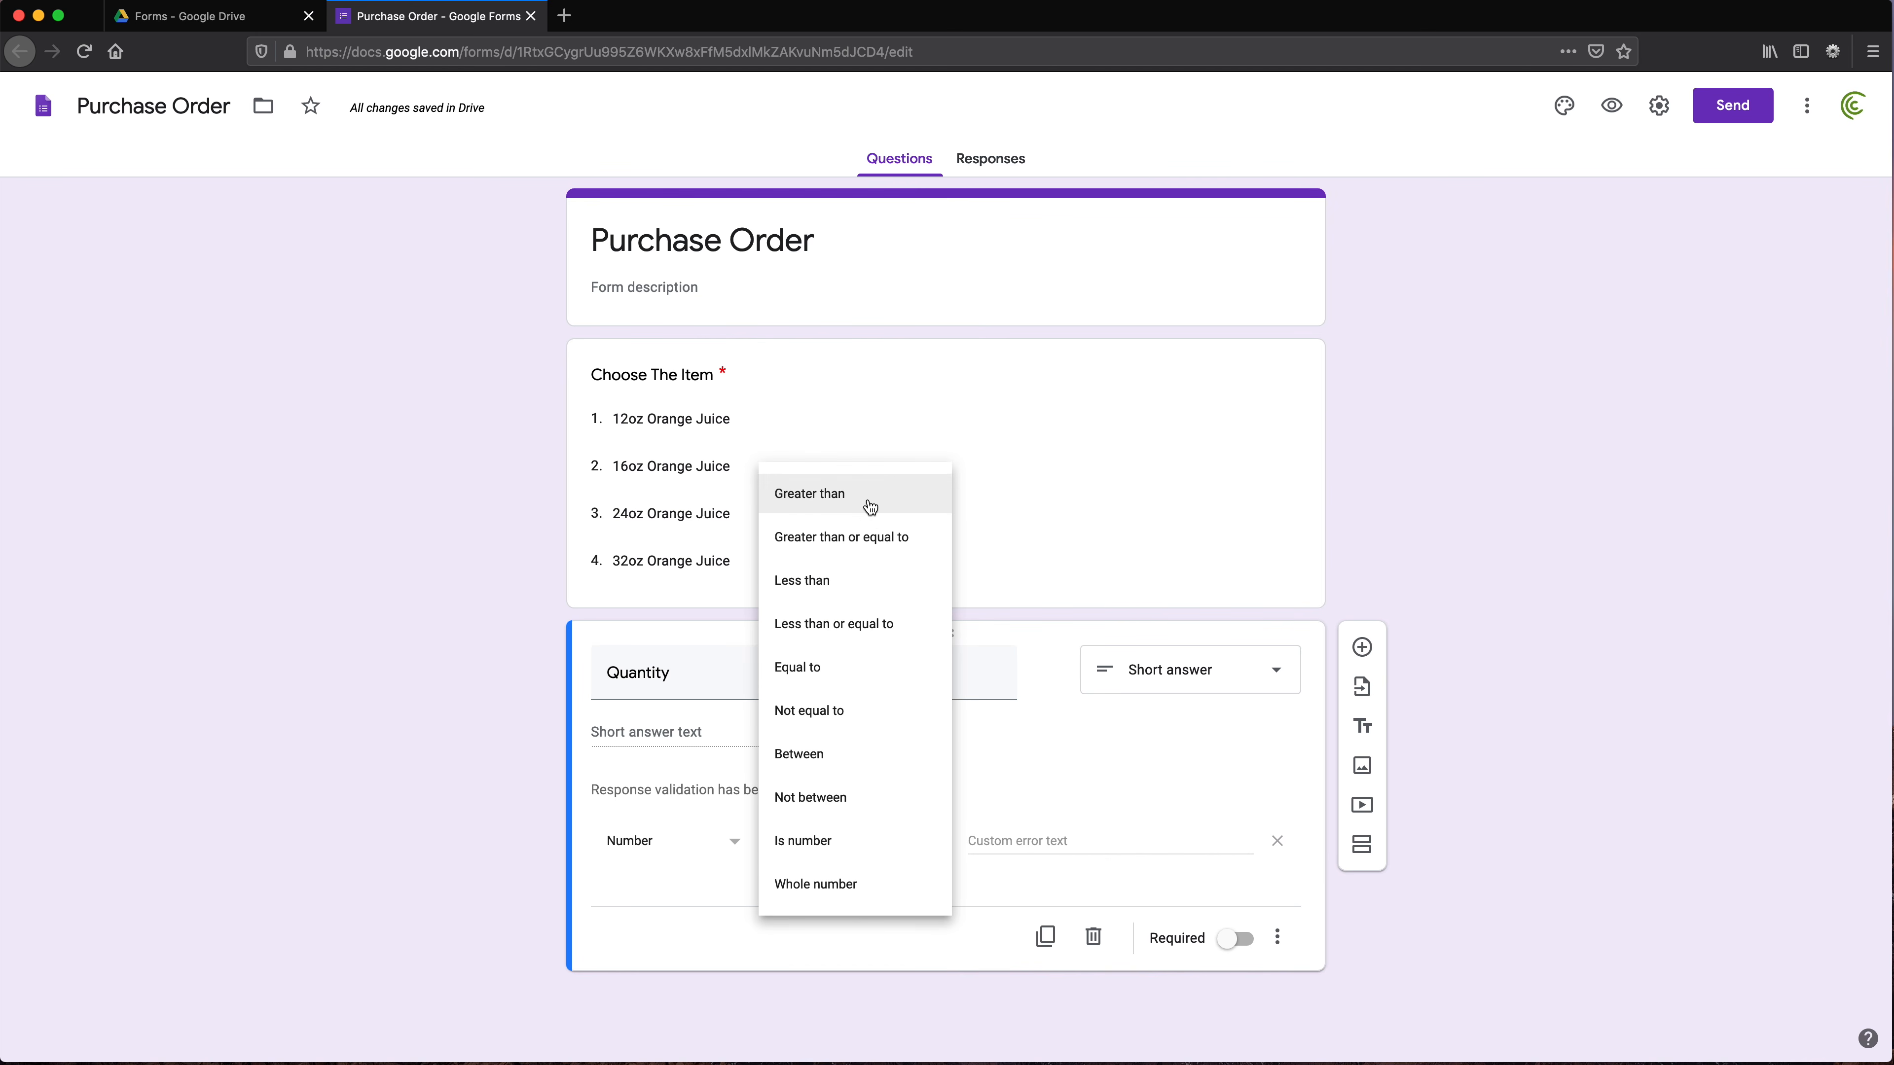
left_click(846, 496)
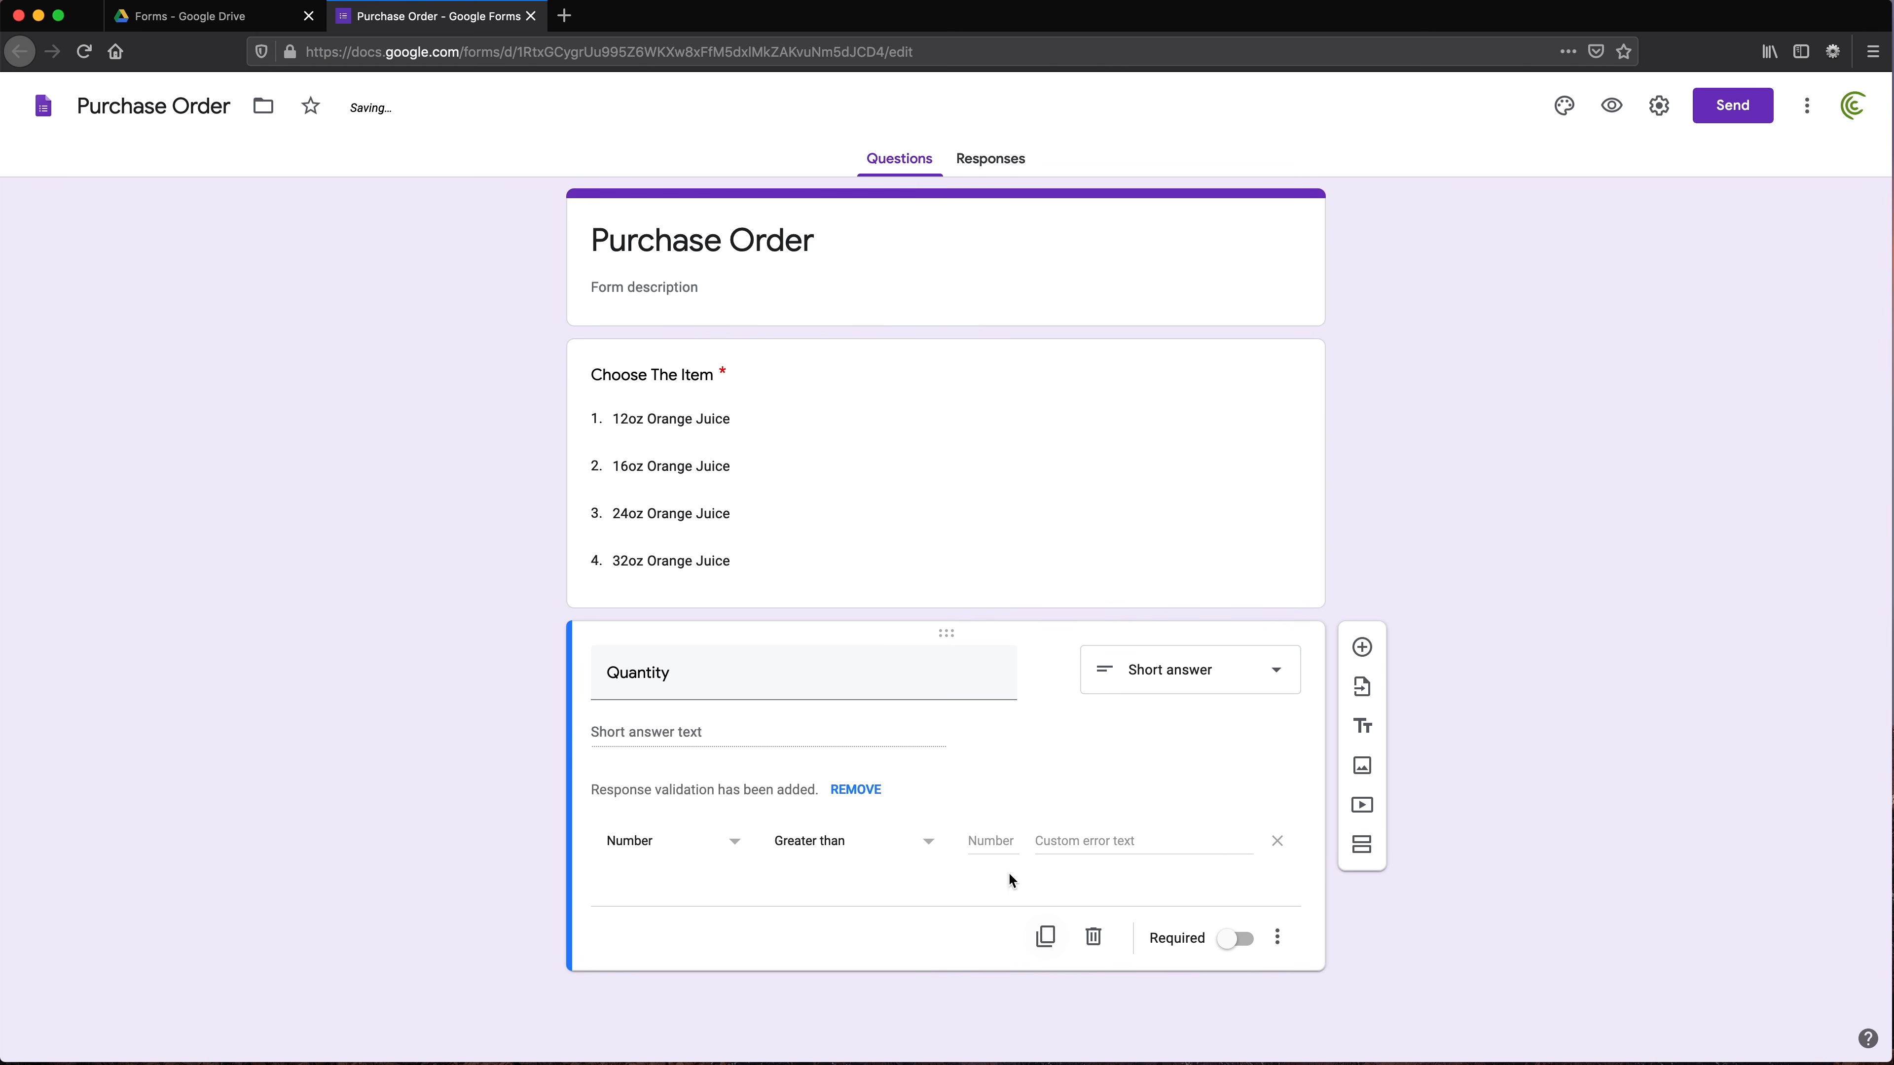
left_click(1011, 844)
type("0")
left_click(1233, 942)
left_click(1207, 553)
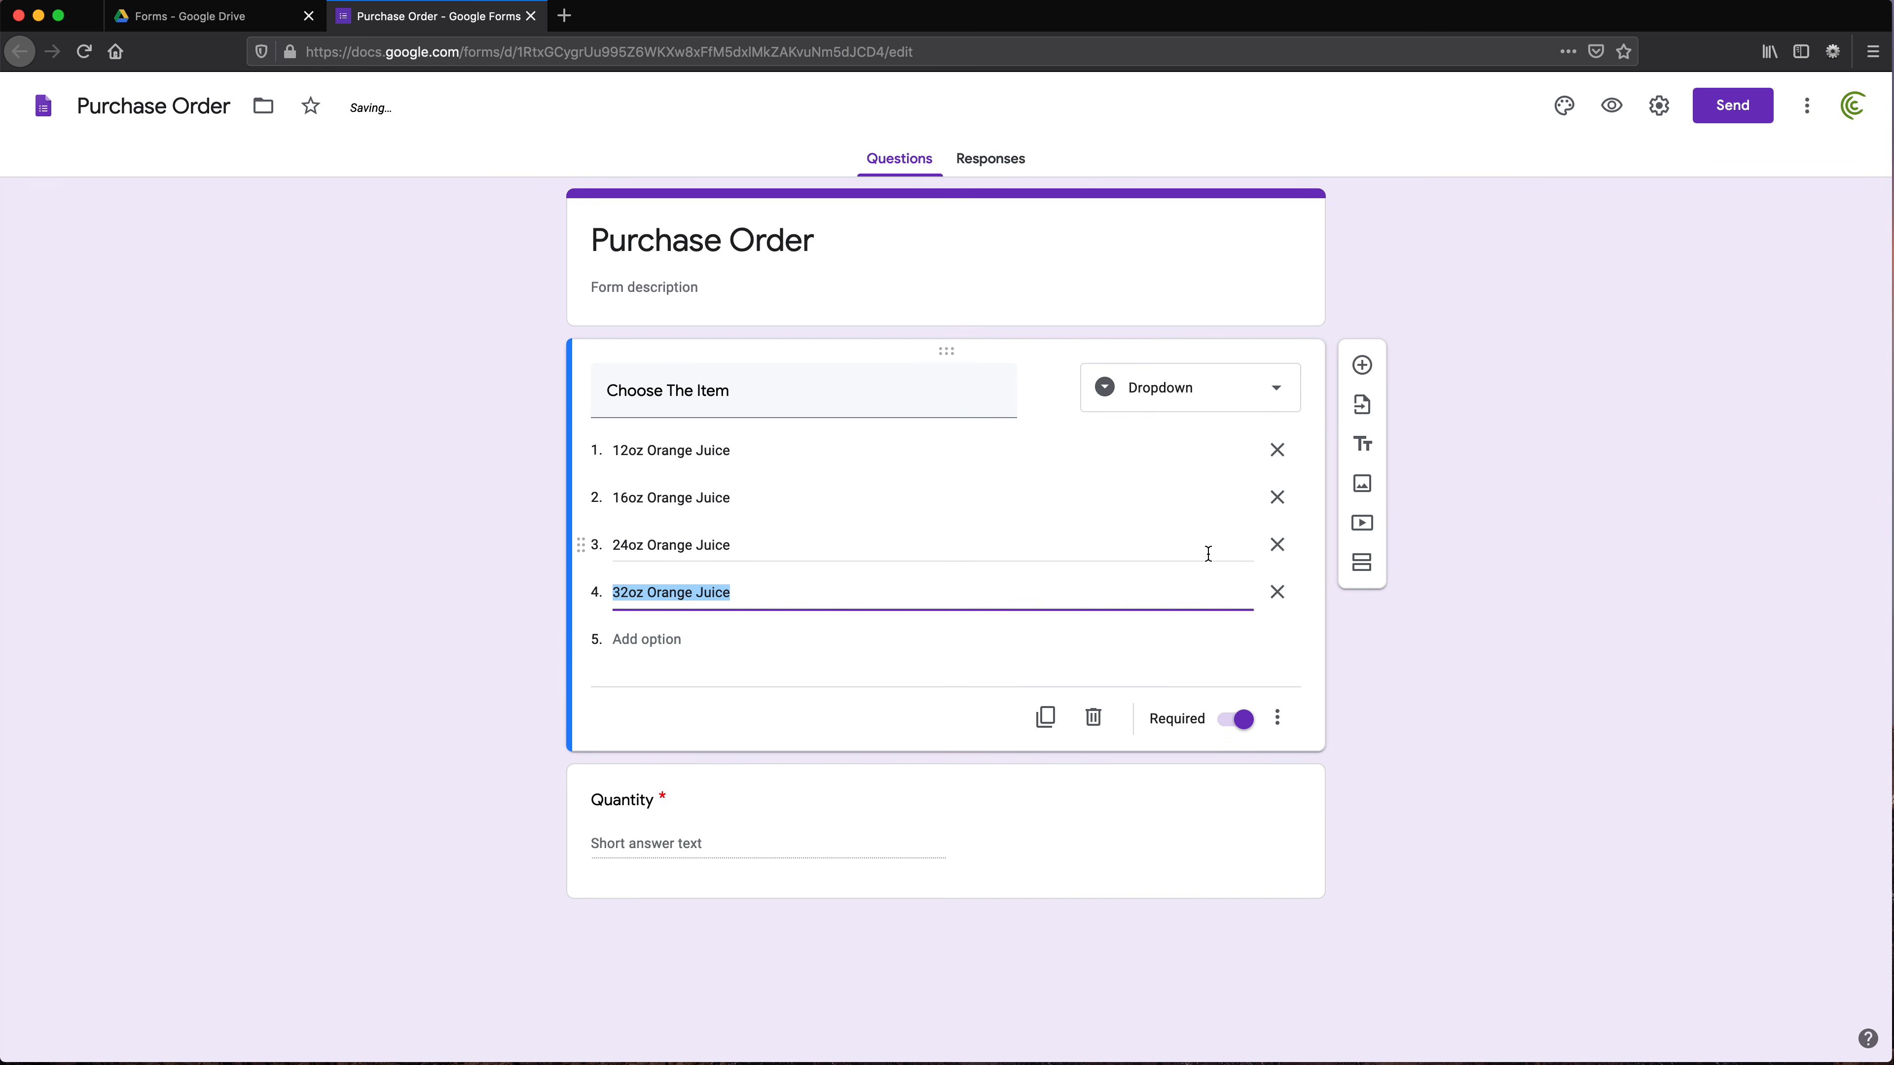
left_click(1244, 875)
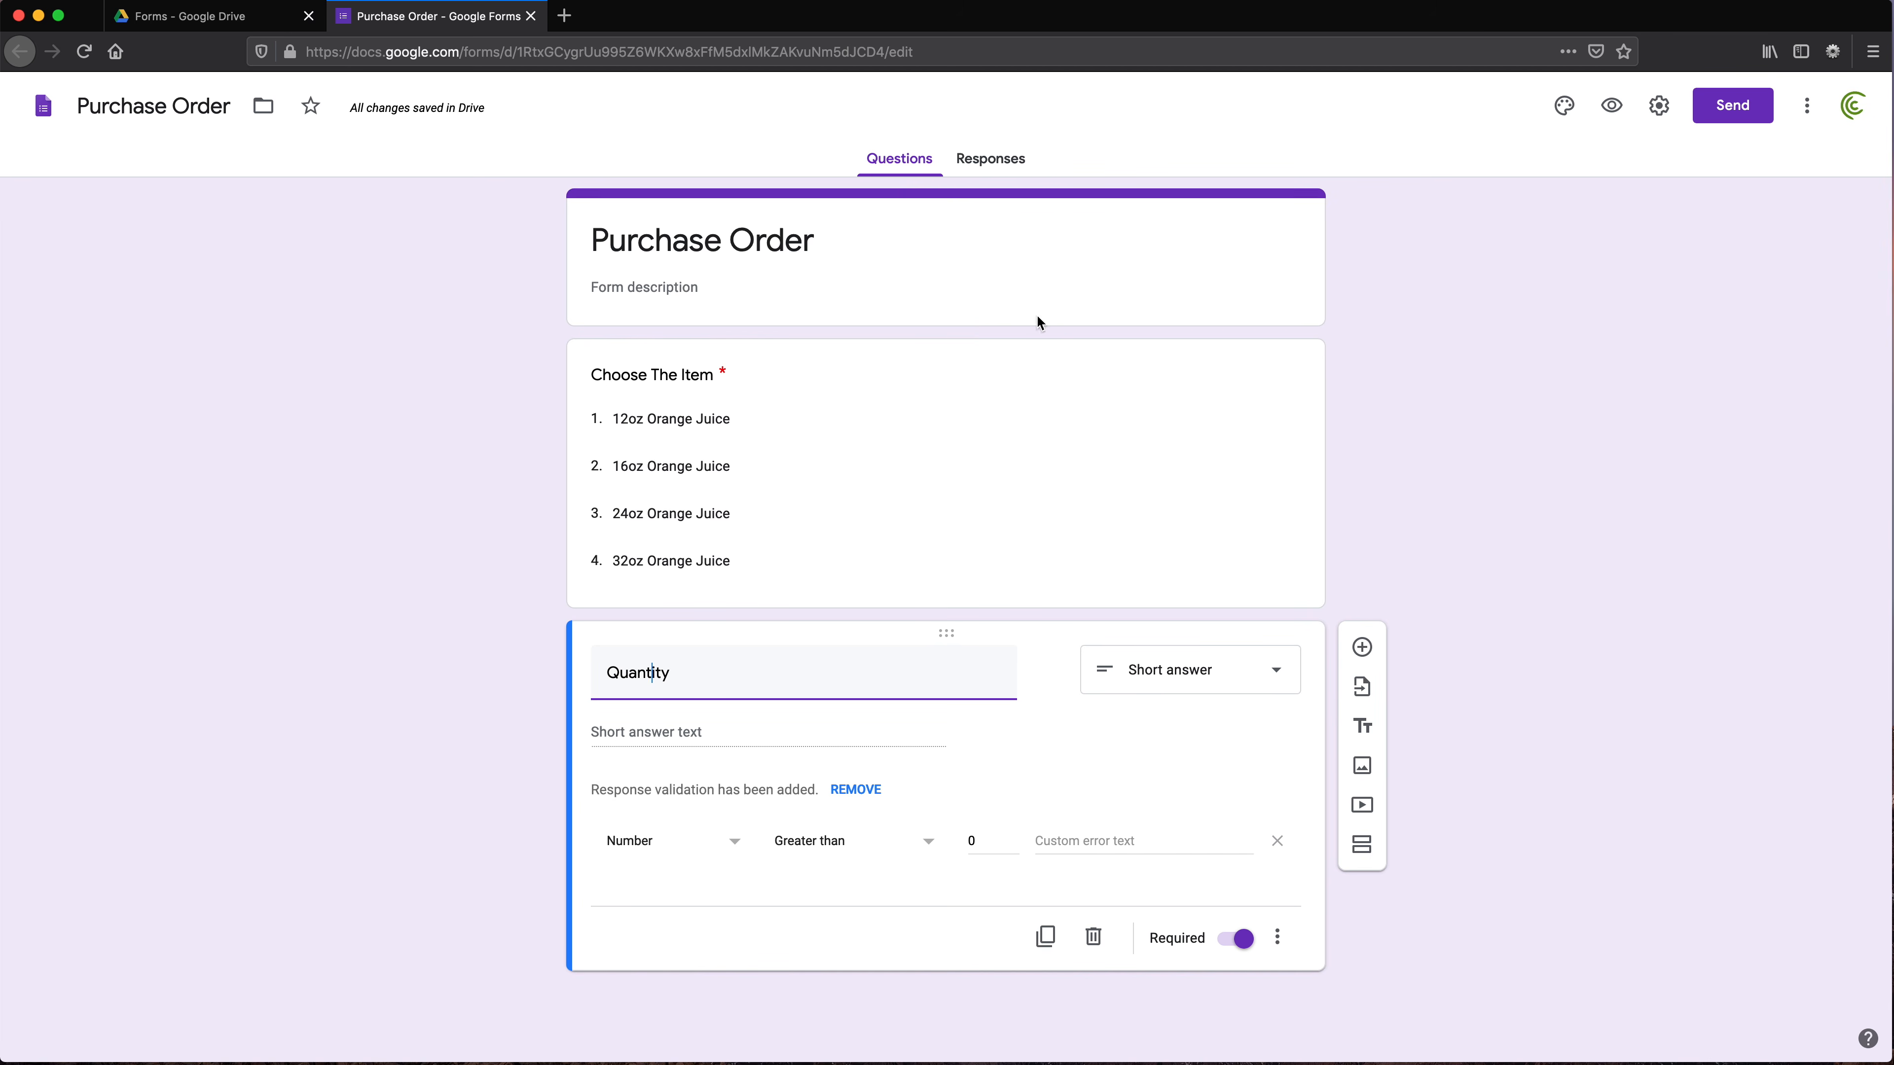
Link the form's responses to a new spreadsheet named Purchase Order (Responses)
left_click(992, 160)
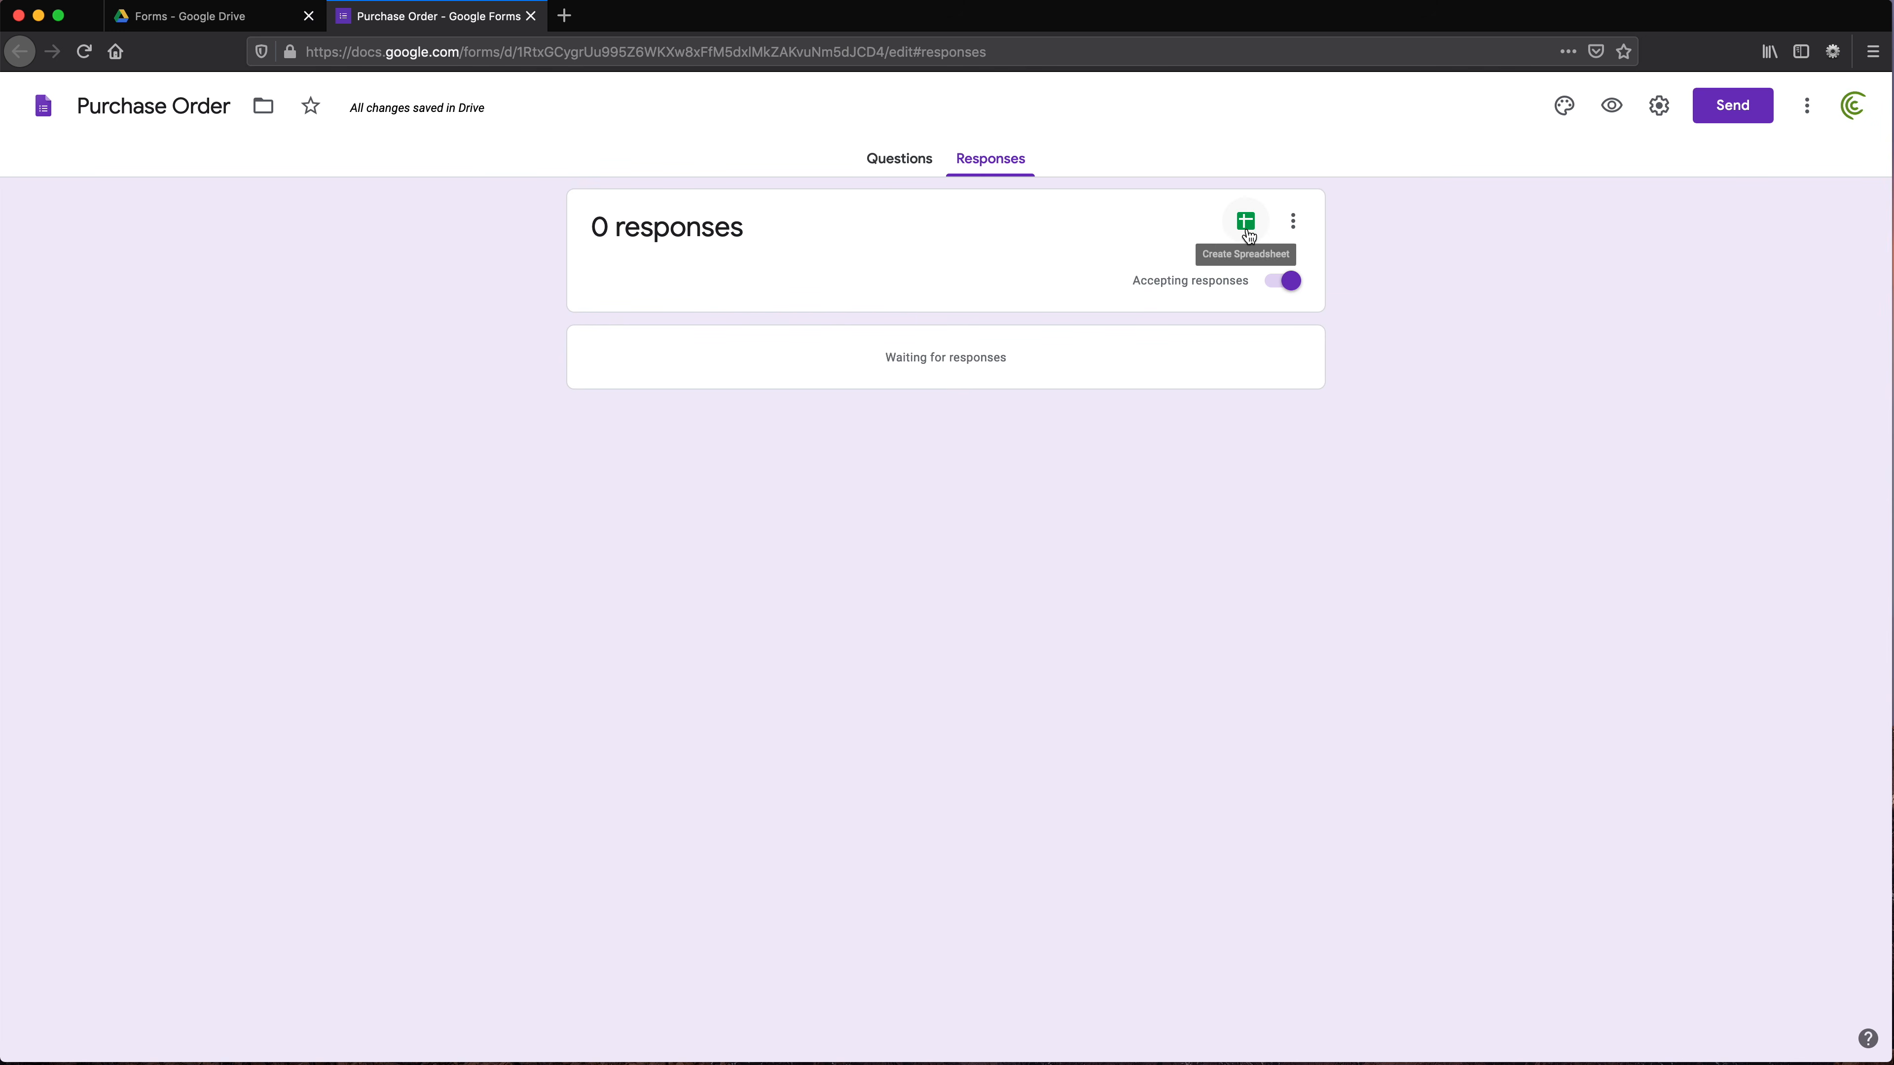
left_click(1247, 224)
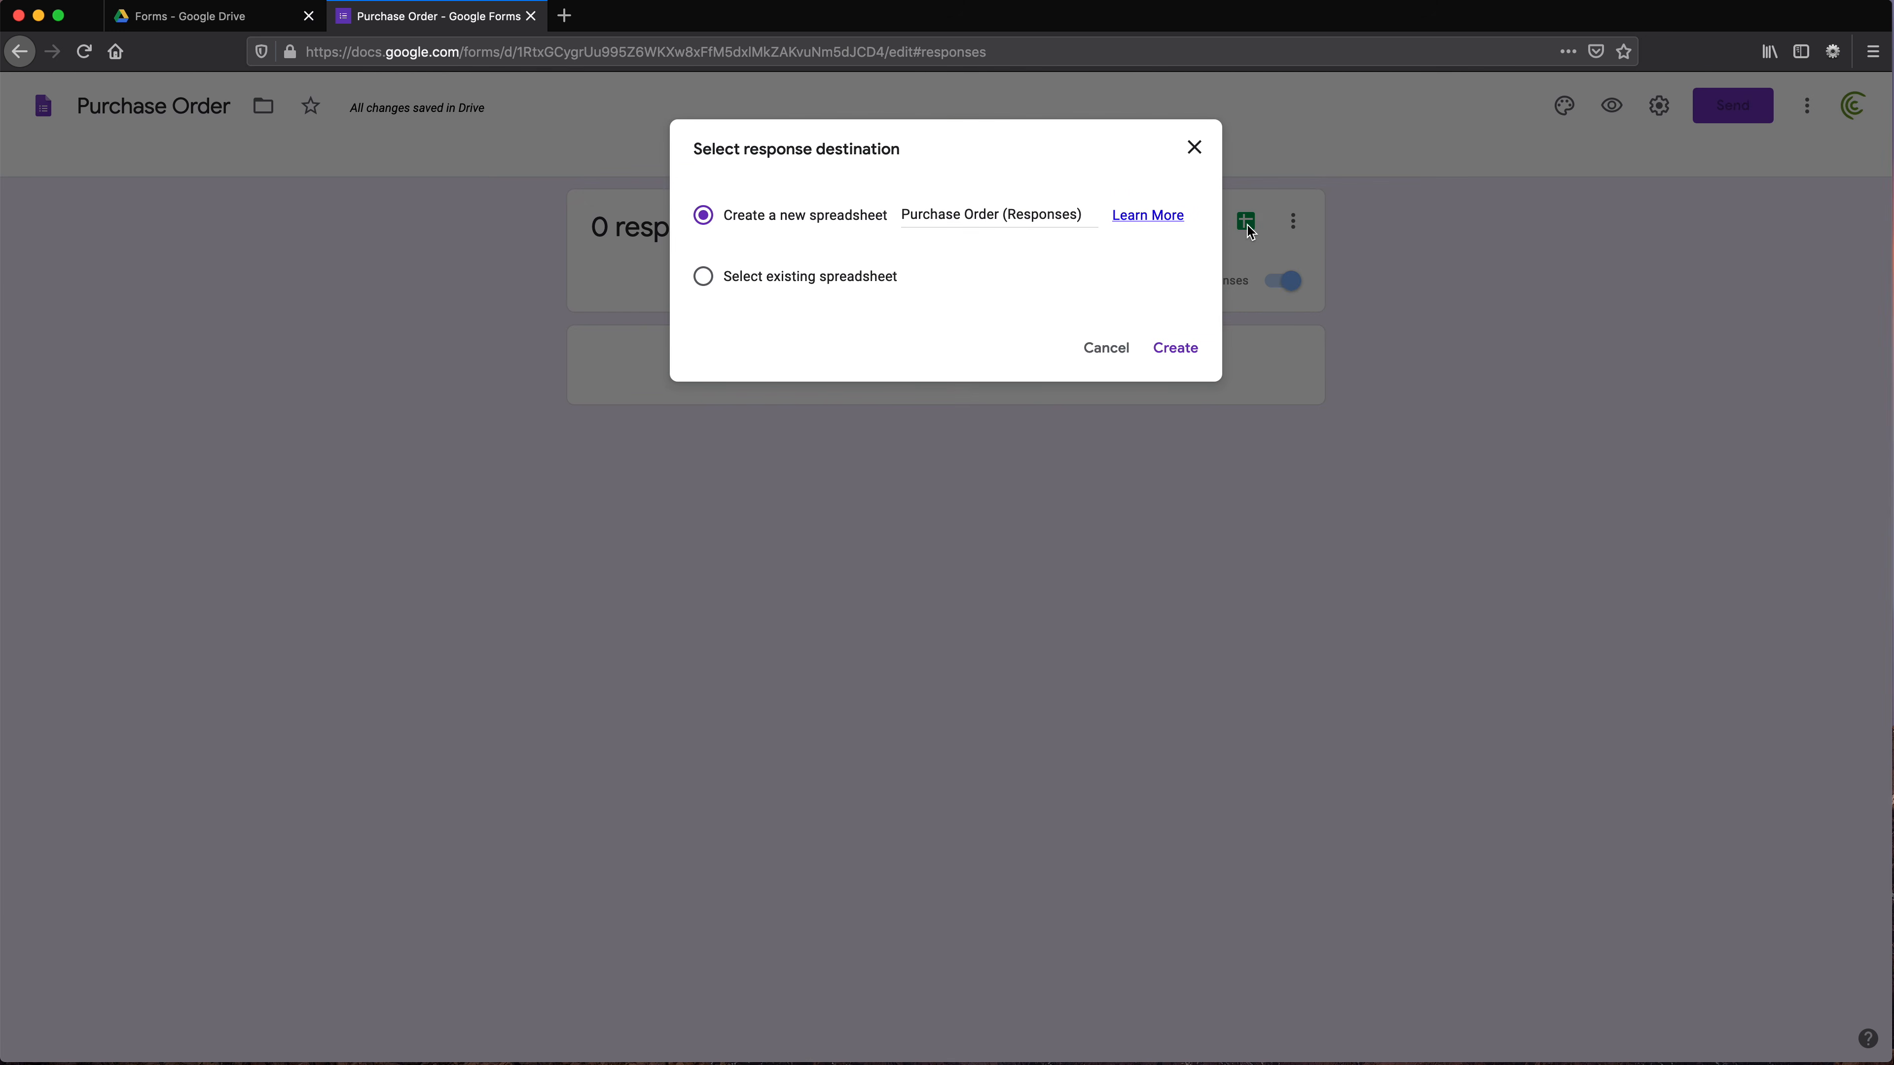
left_click_drag(972, 136, 1103, 226)
left_click(951, 209)
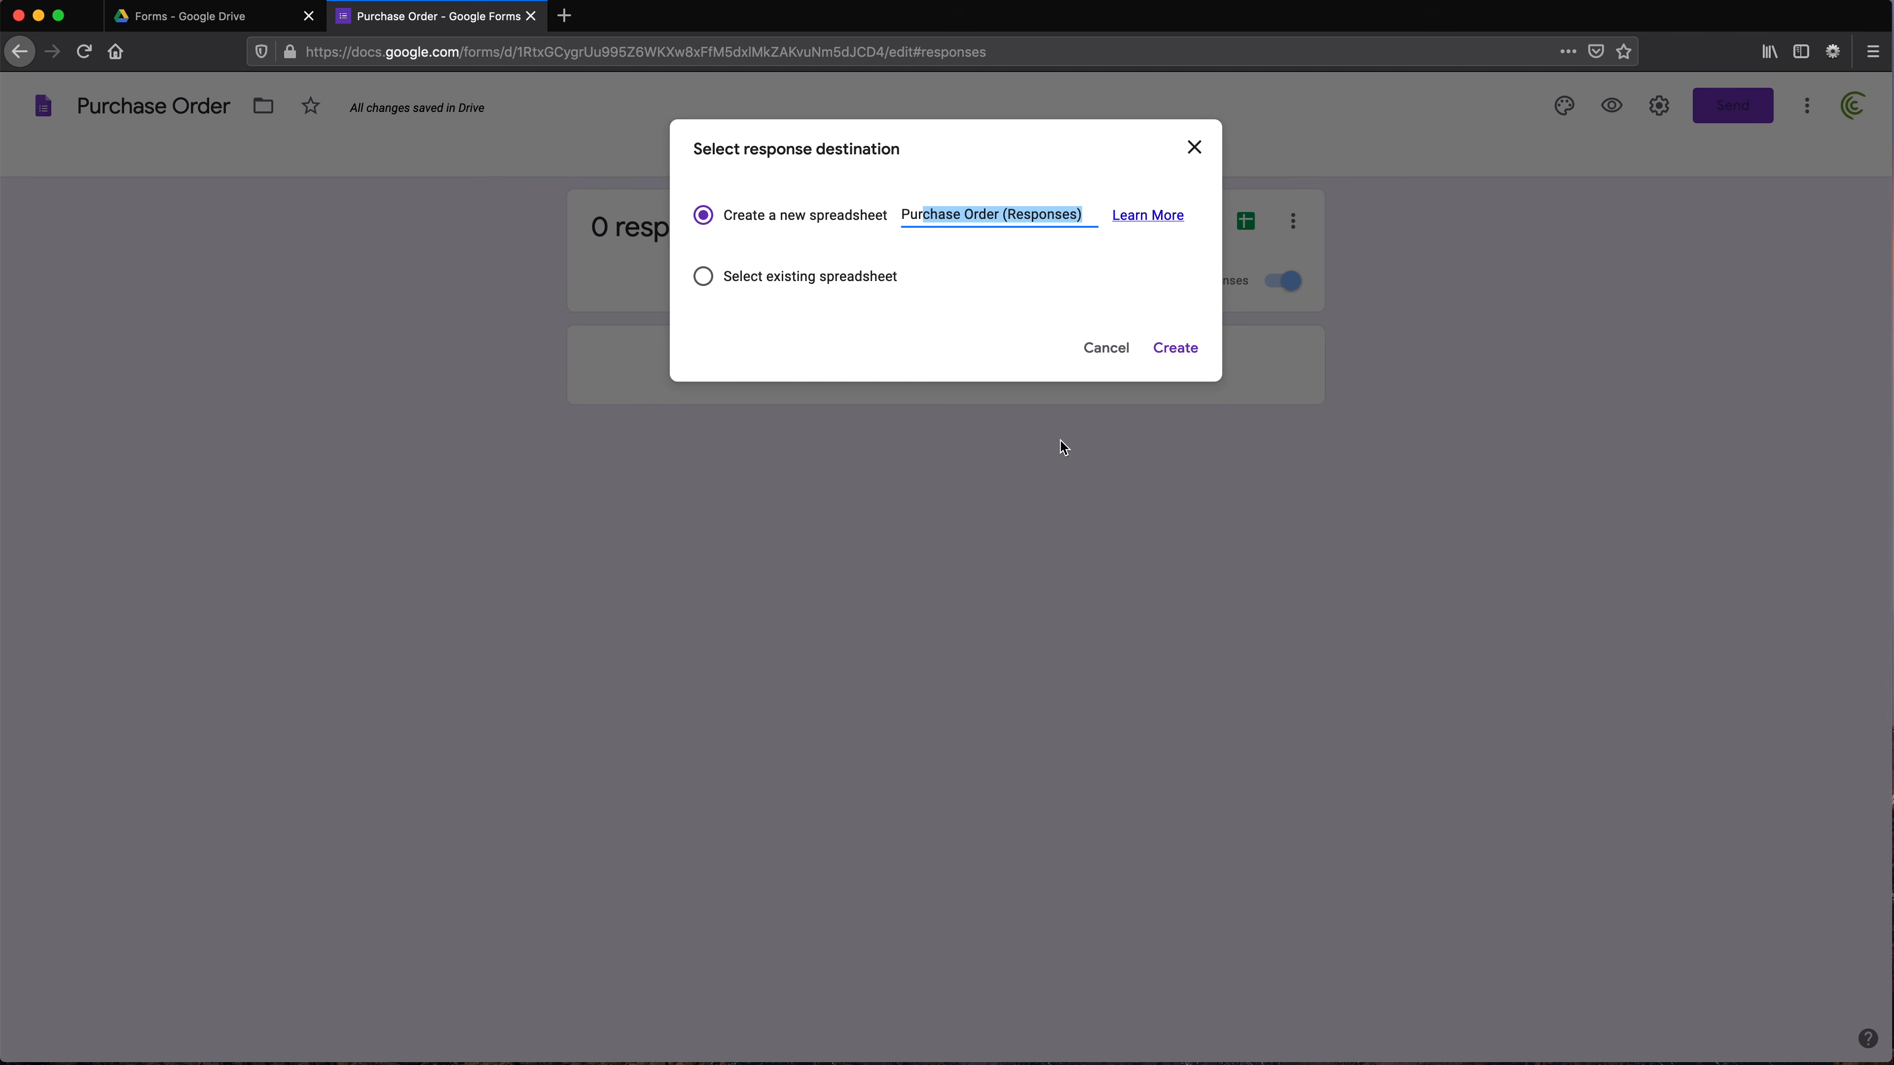
left_click(1176, 348)
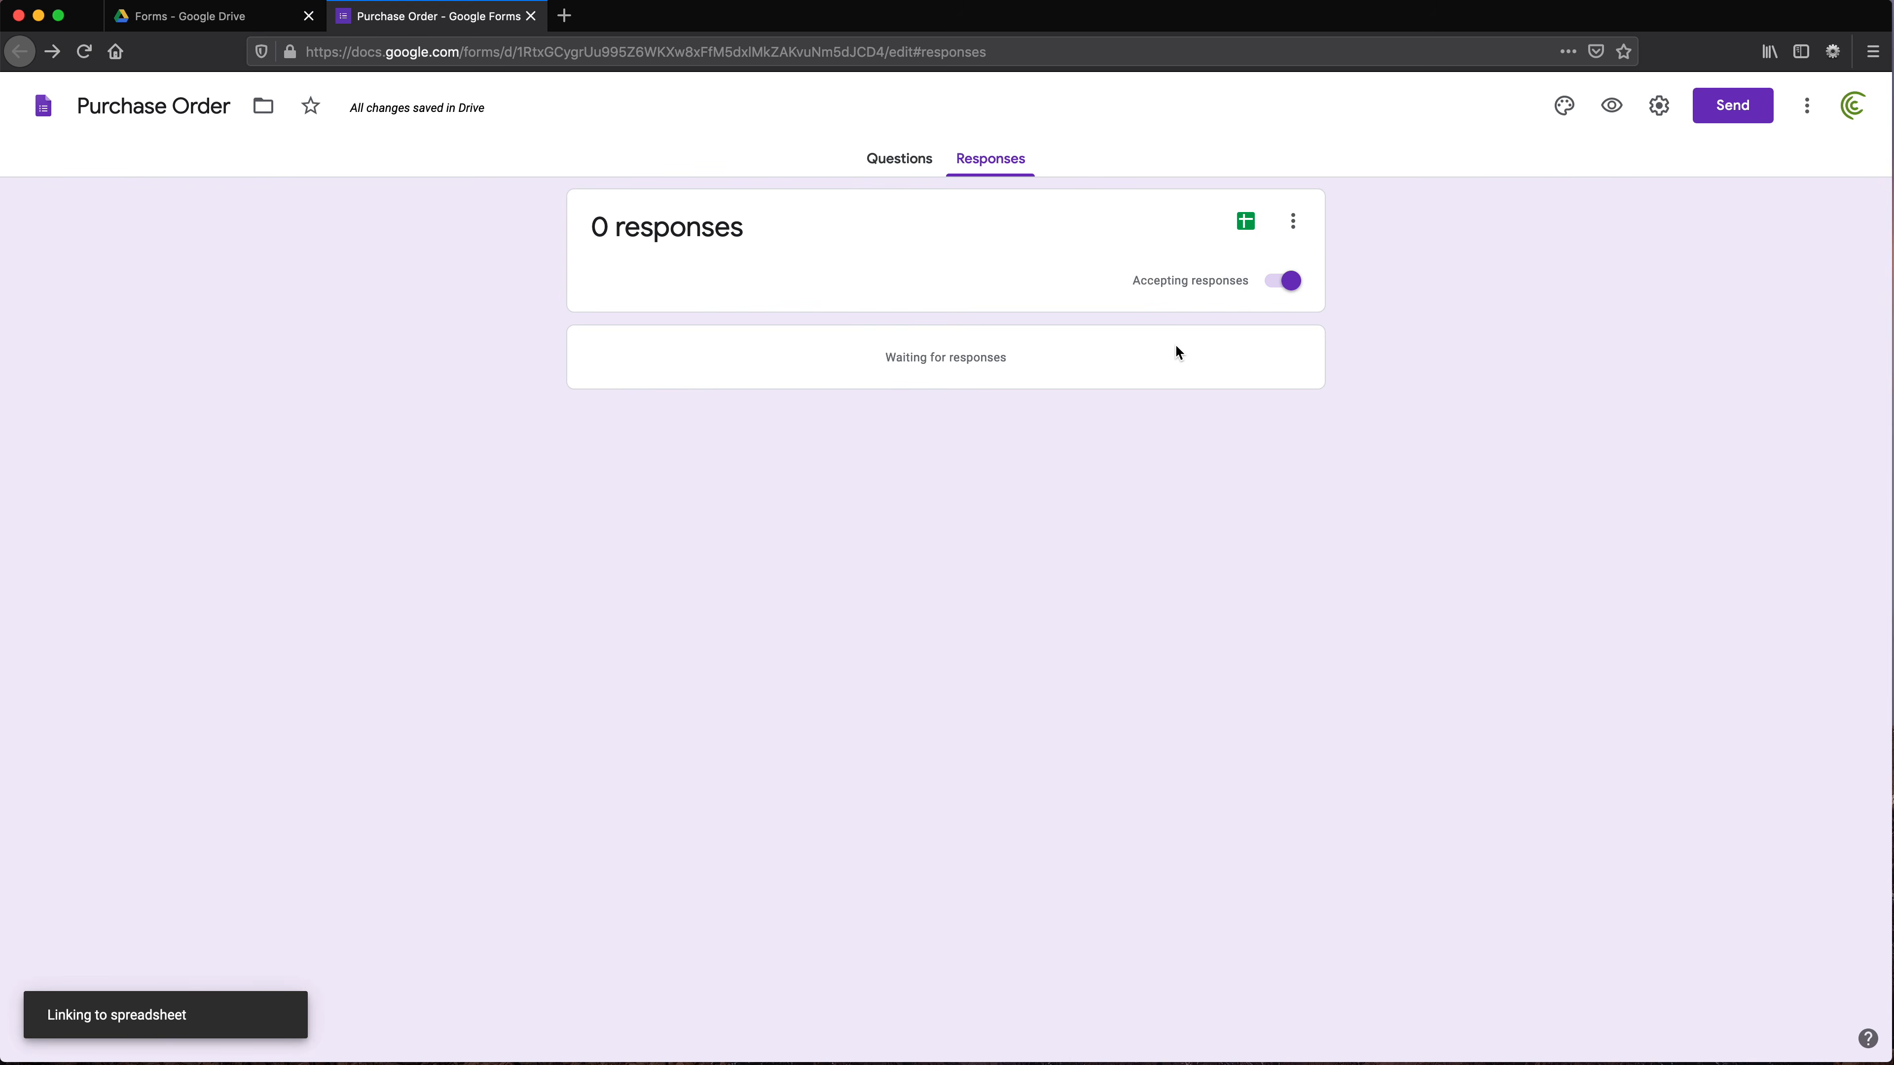
left_click(1815, 87)
left_click(1812, 187)
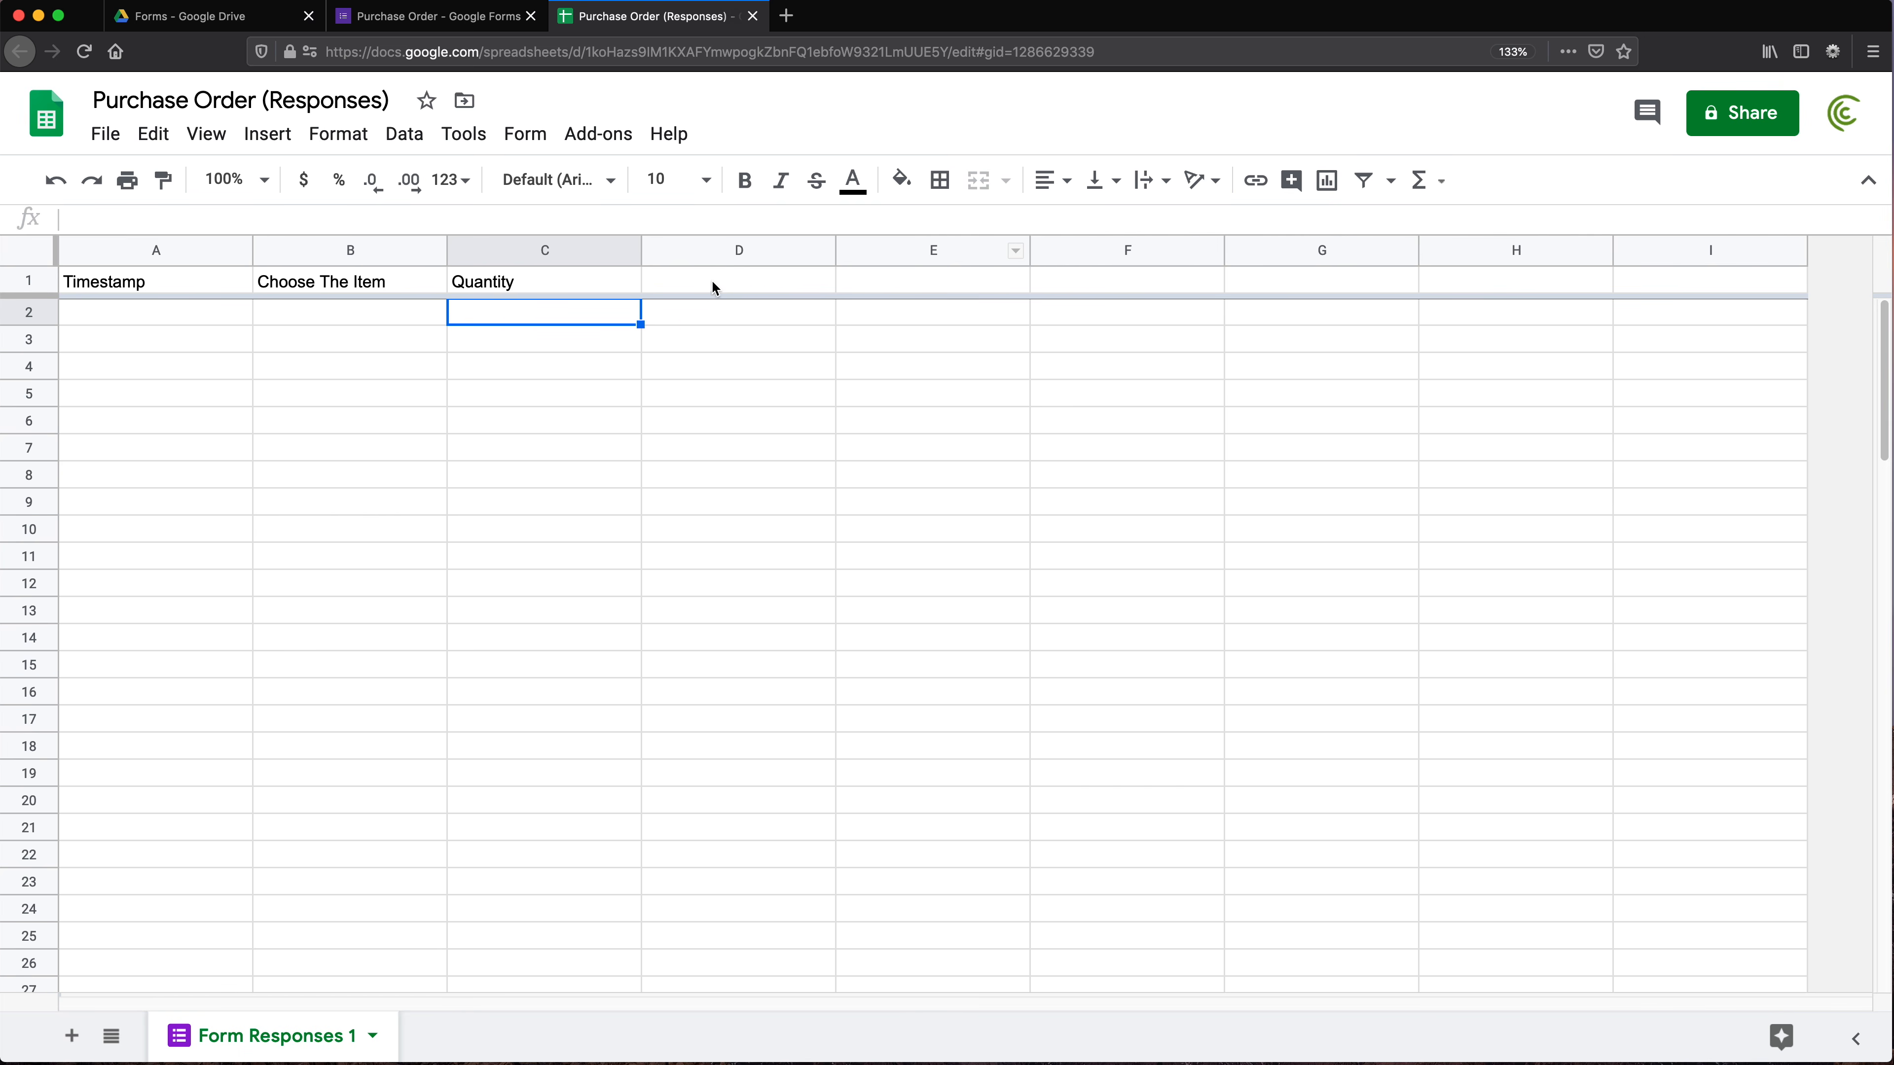
left_click_drag(712, 287, 680, 881)
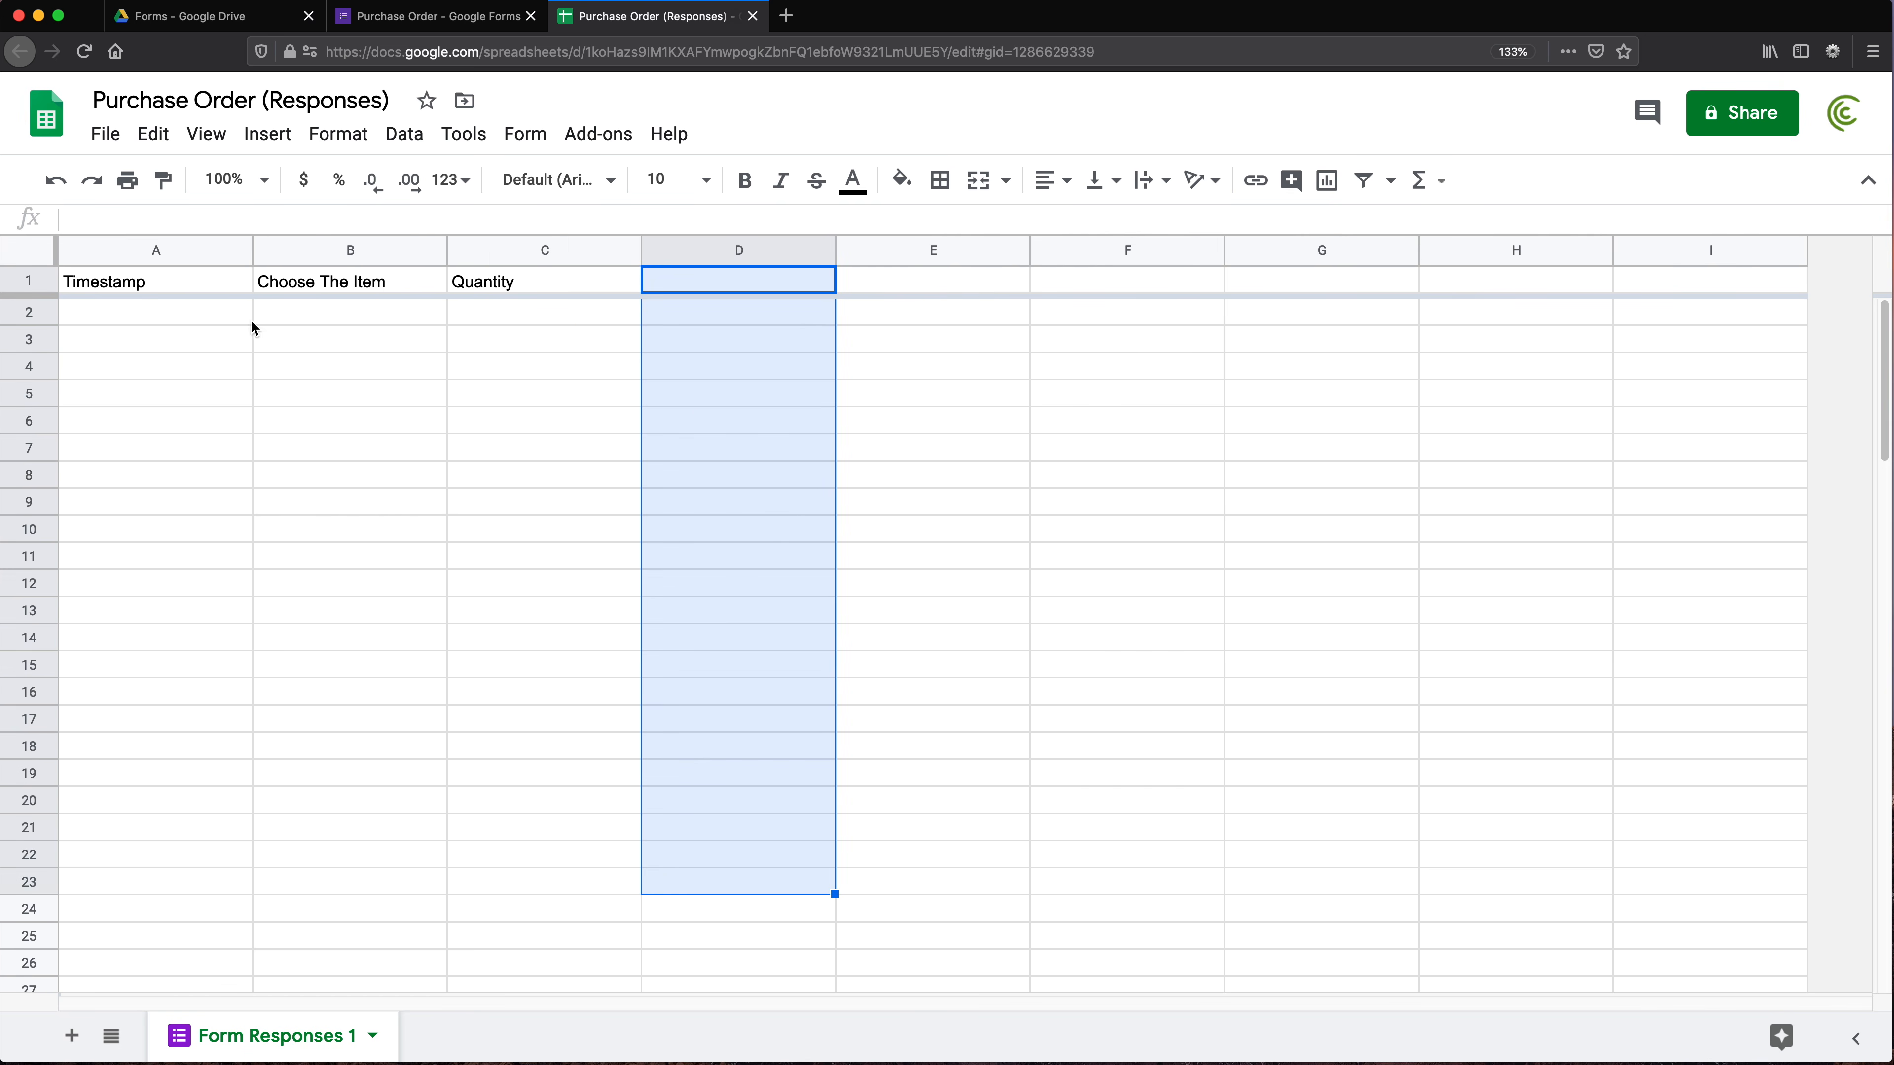
left_click_drag(181, 313, 633, 319)
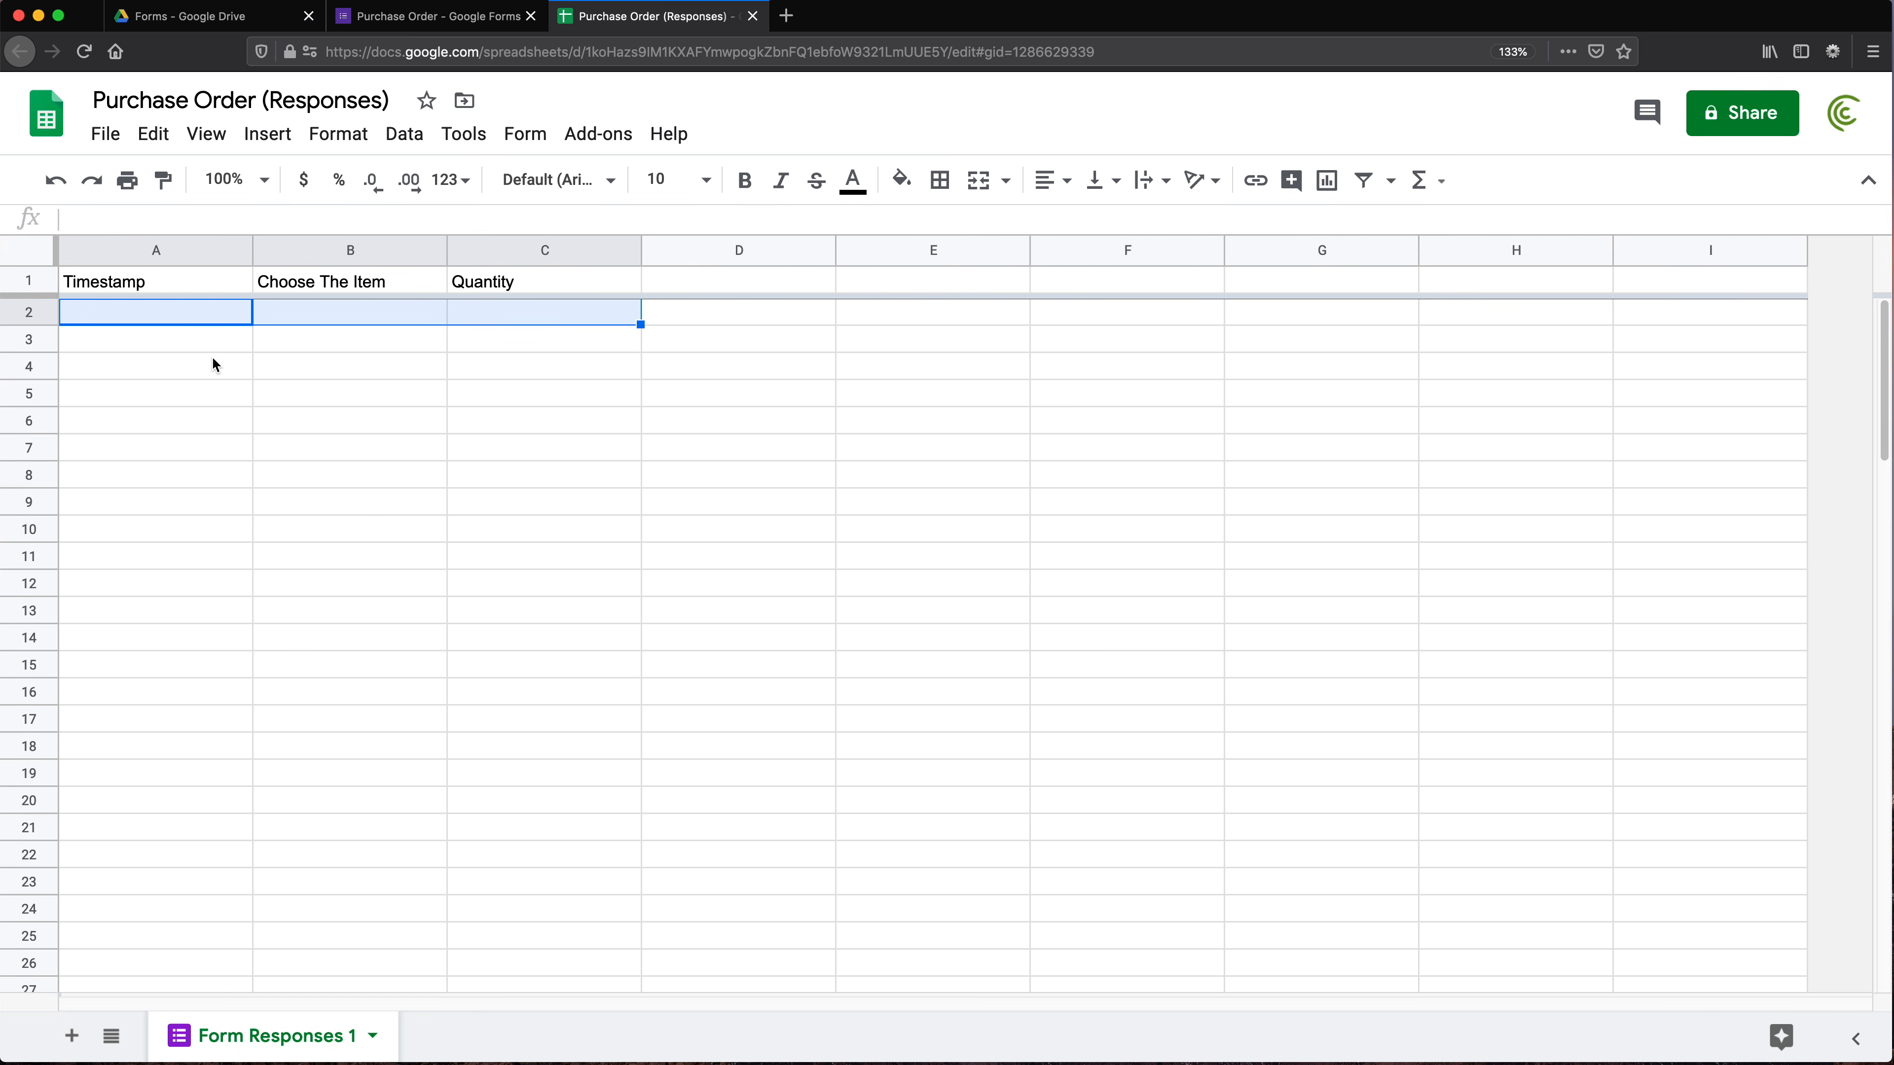
left_click_drag(214, 364, 360, 409)
left_click(192, 320)
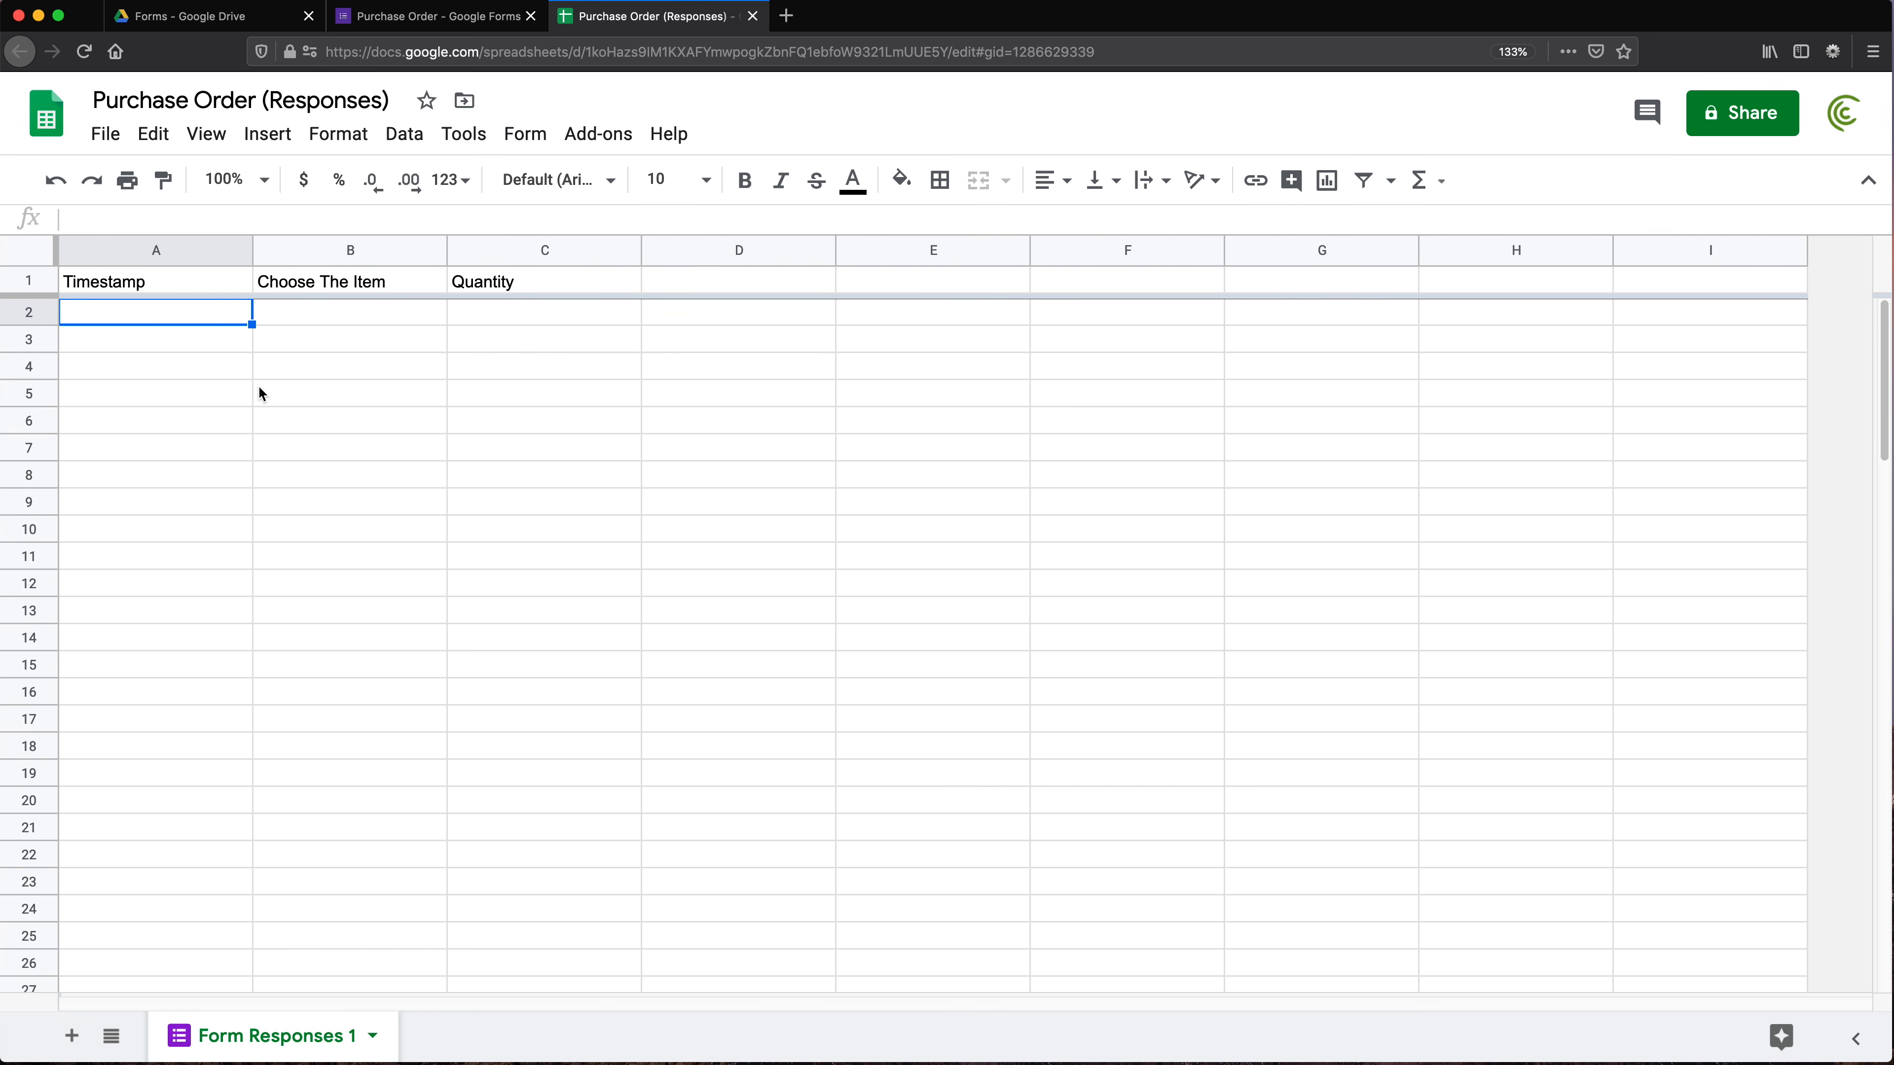
Preview the Purchase Order form and submit a response for 16oz Orange Juice with quantity 8
left_click(428, 18)
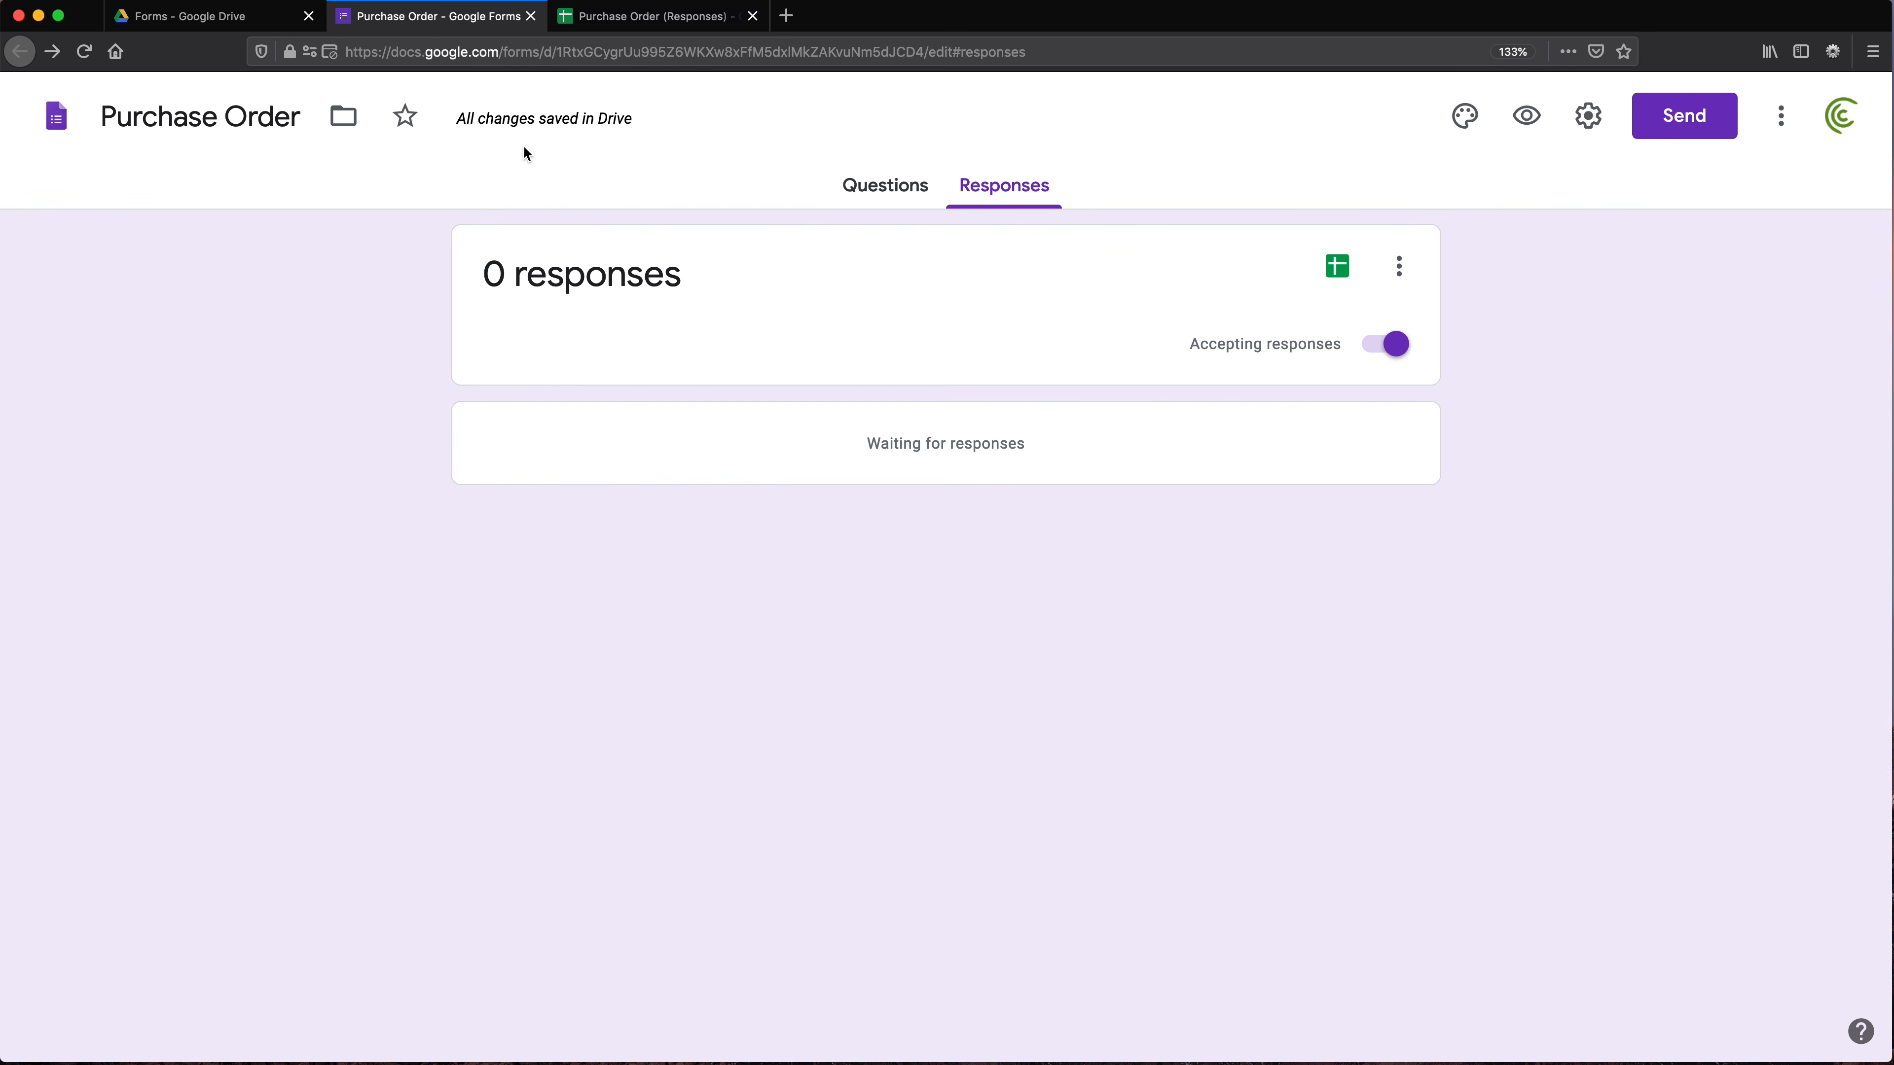
left_click(1527, 115)
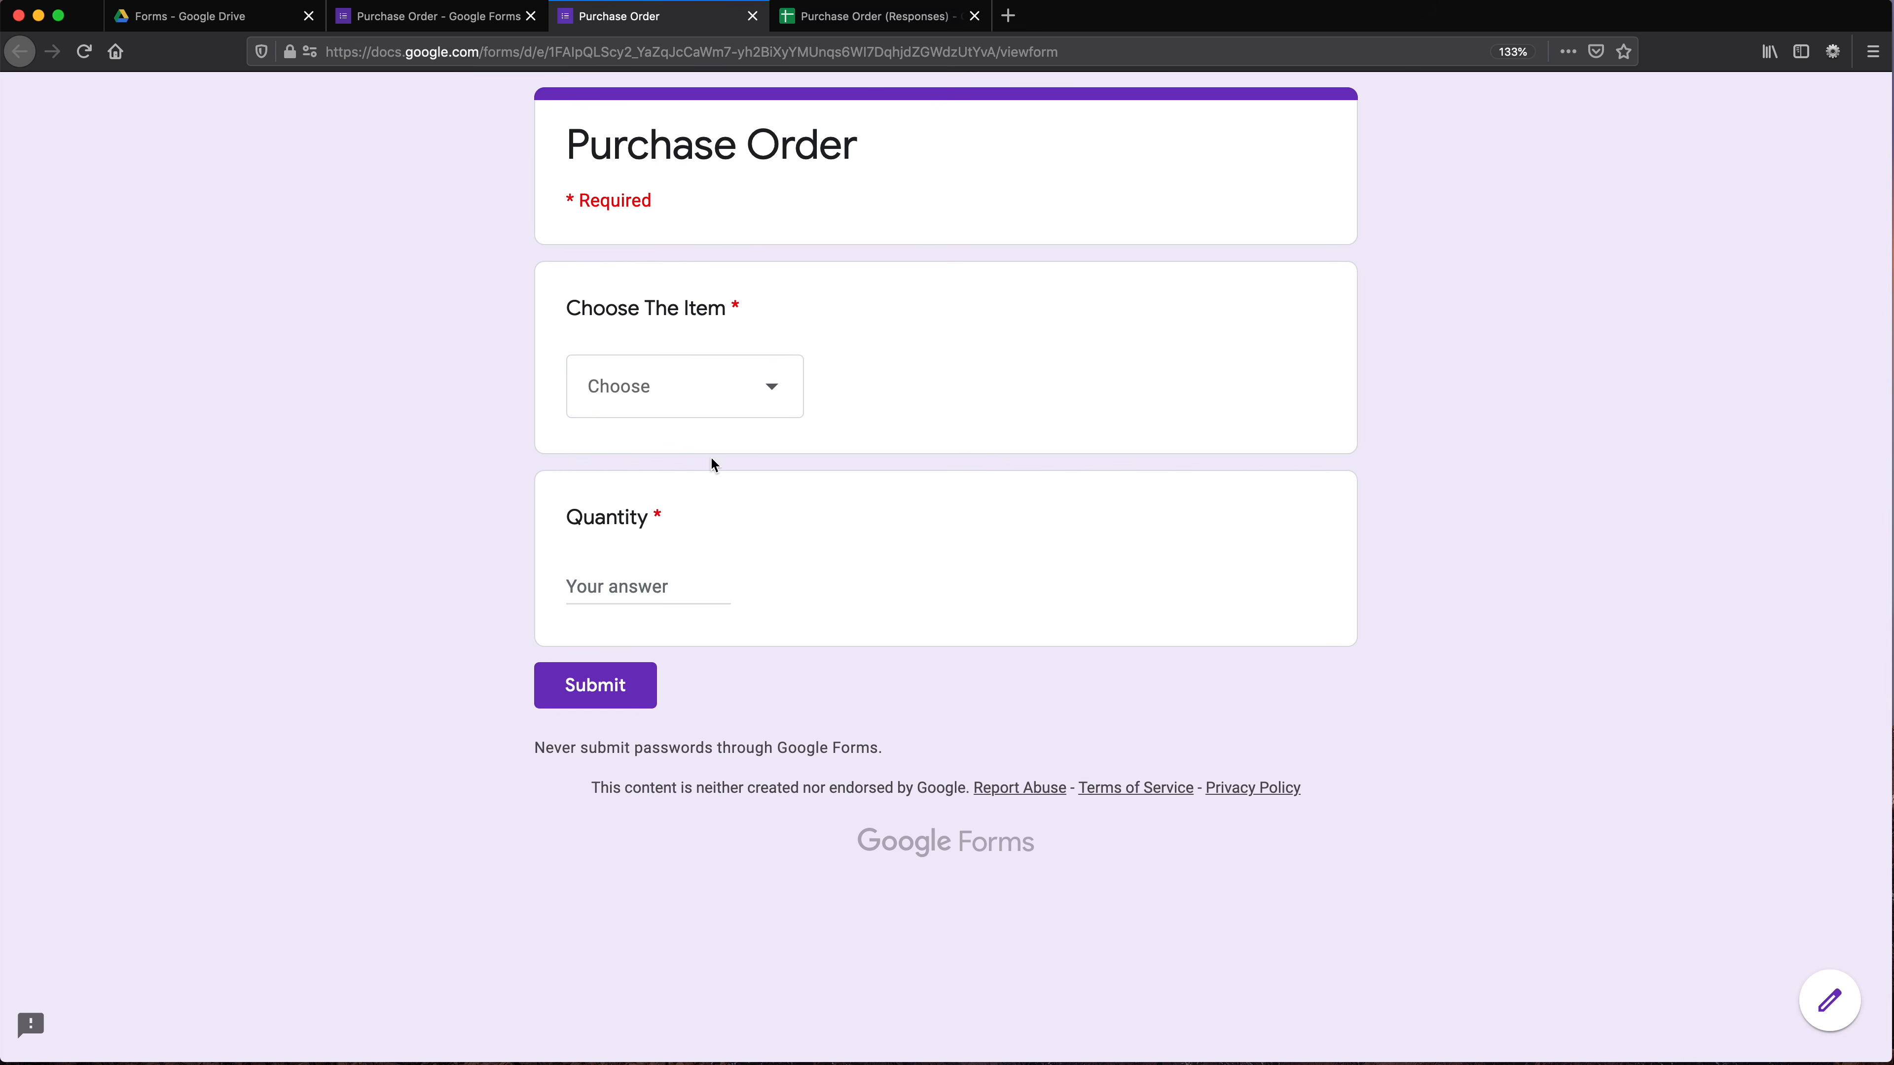
left_click(708, 409)
left_click(663, 530)
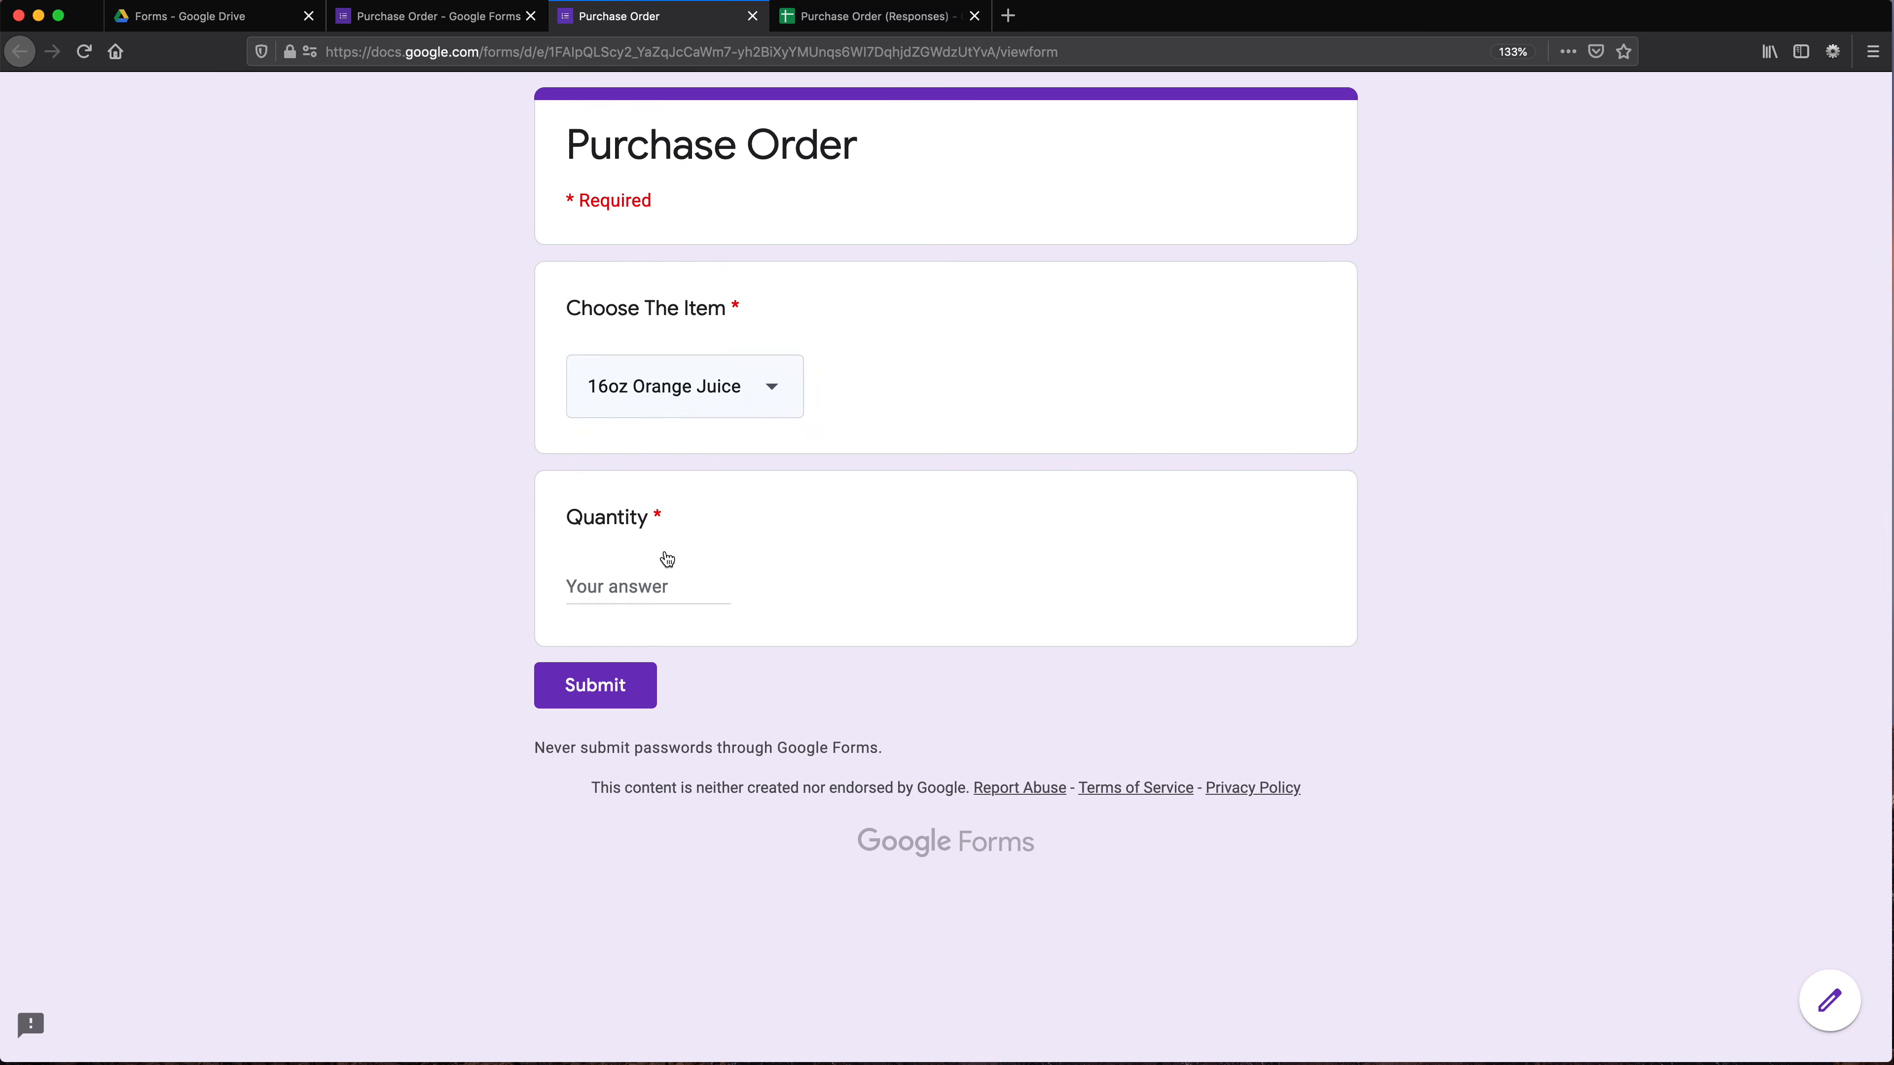
left_click(648, 593)
type("8")
left_click(616, 678)
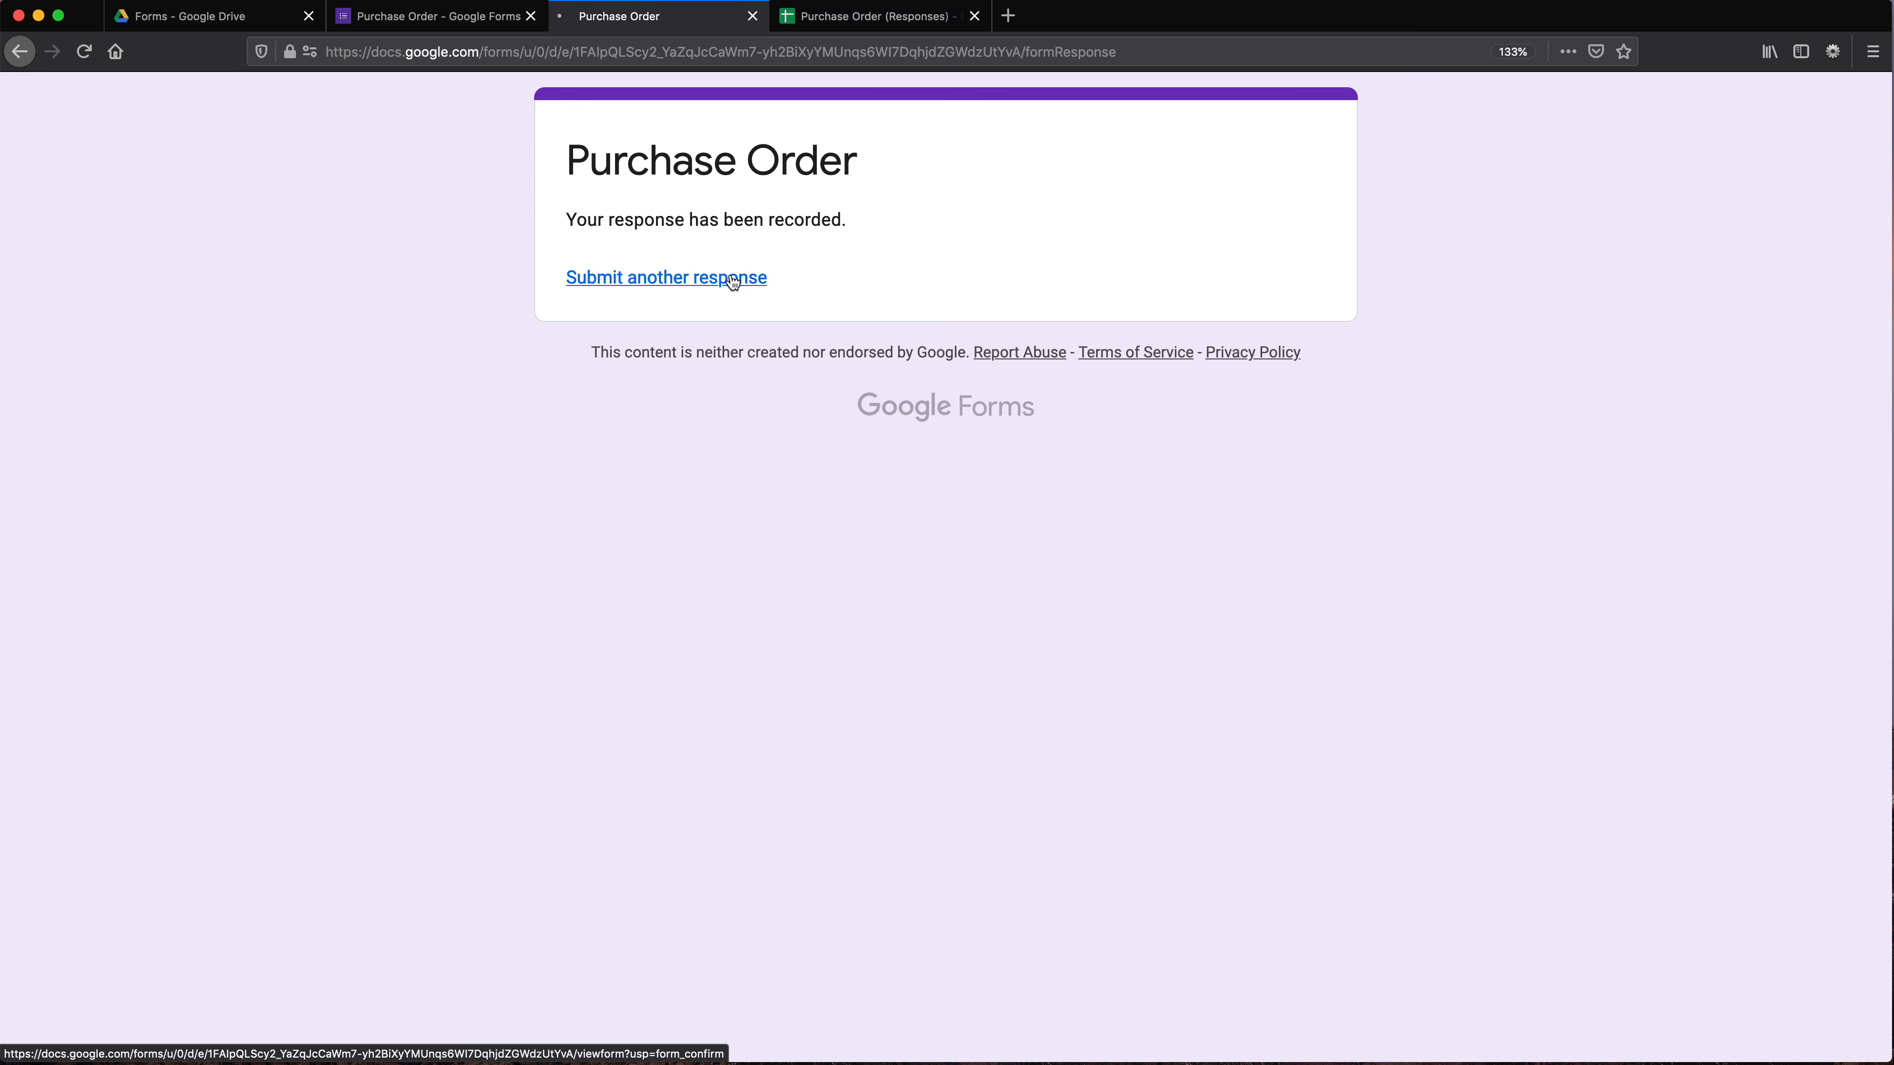
Submit another response for 24oz Orange Juice with quantity 44
left_click(732, 278)
left_click(635, 385)
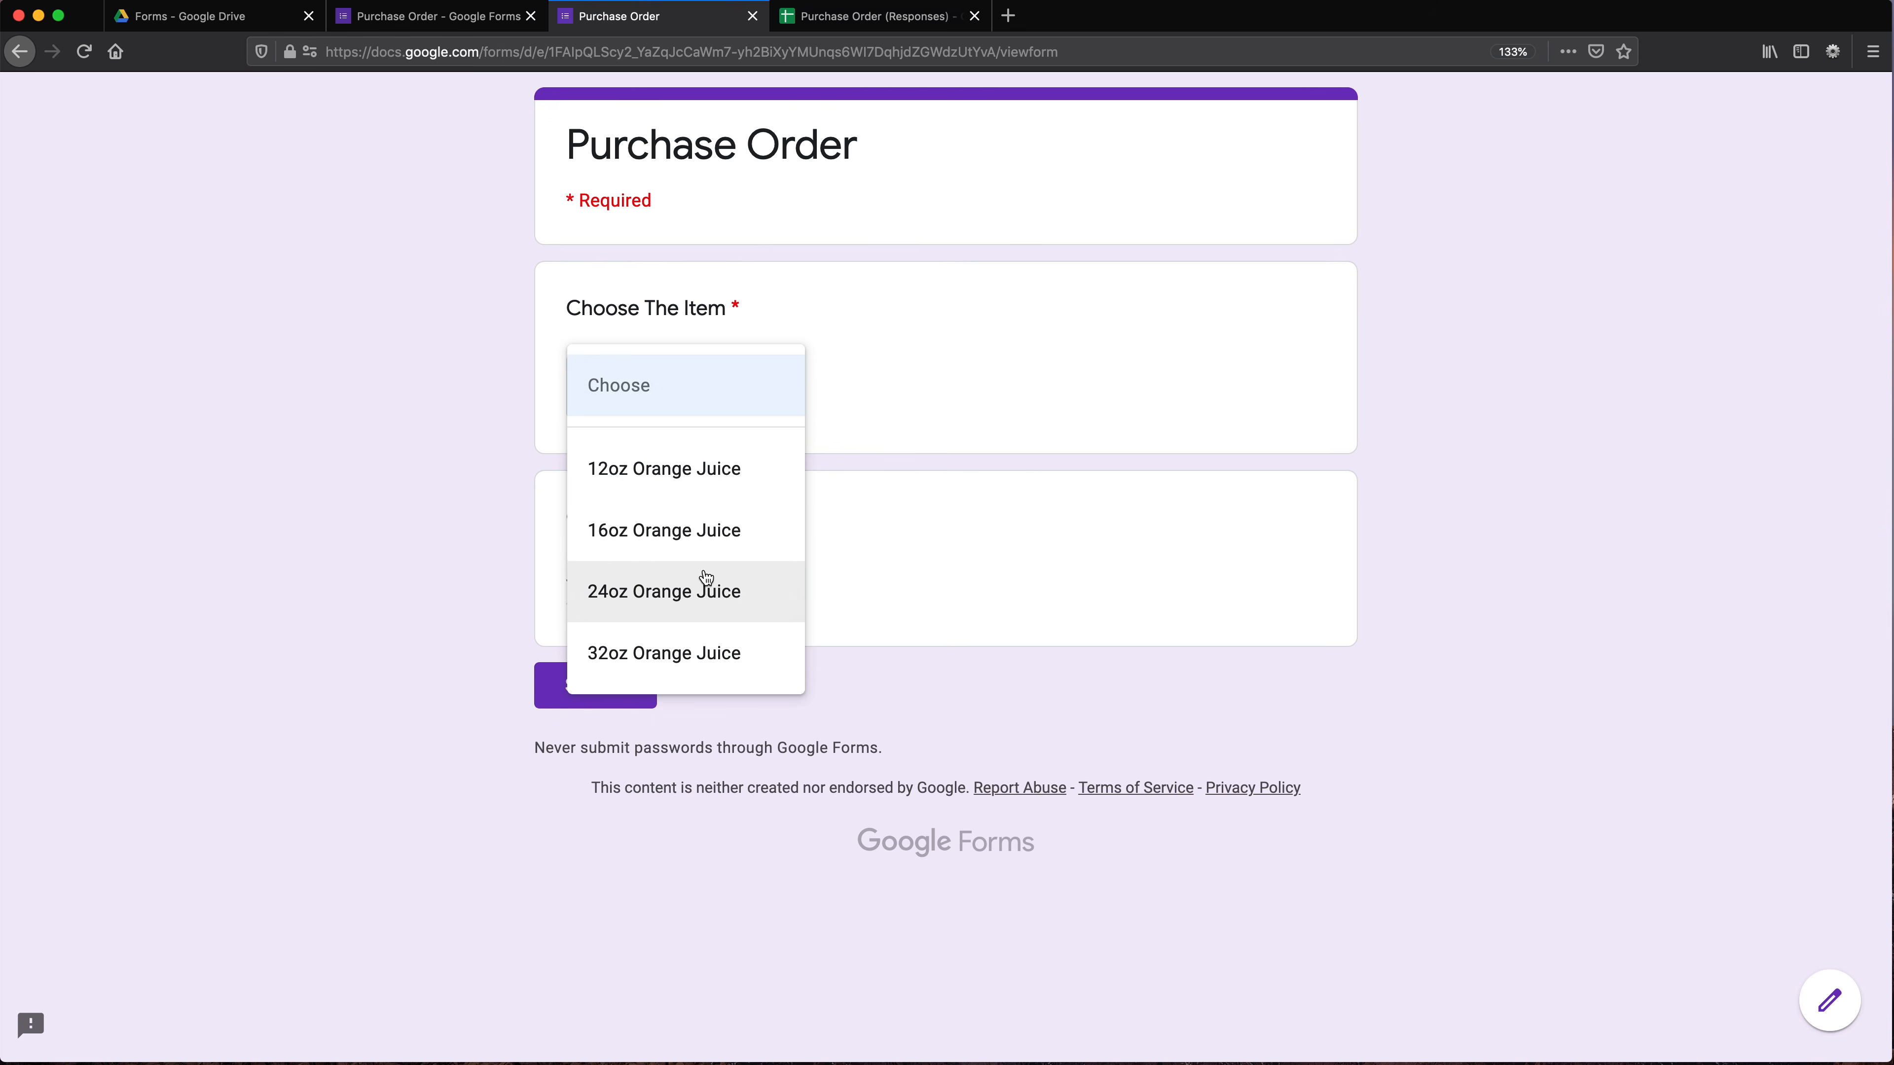
left_click(706, 578)
left_click(619, 597)
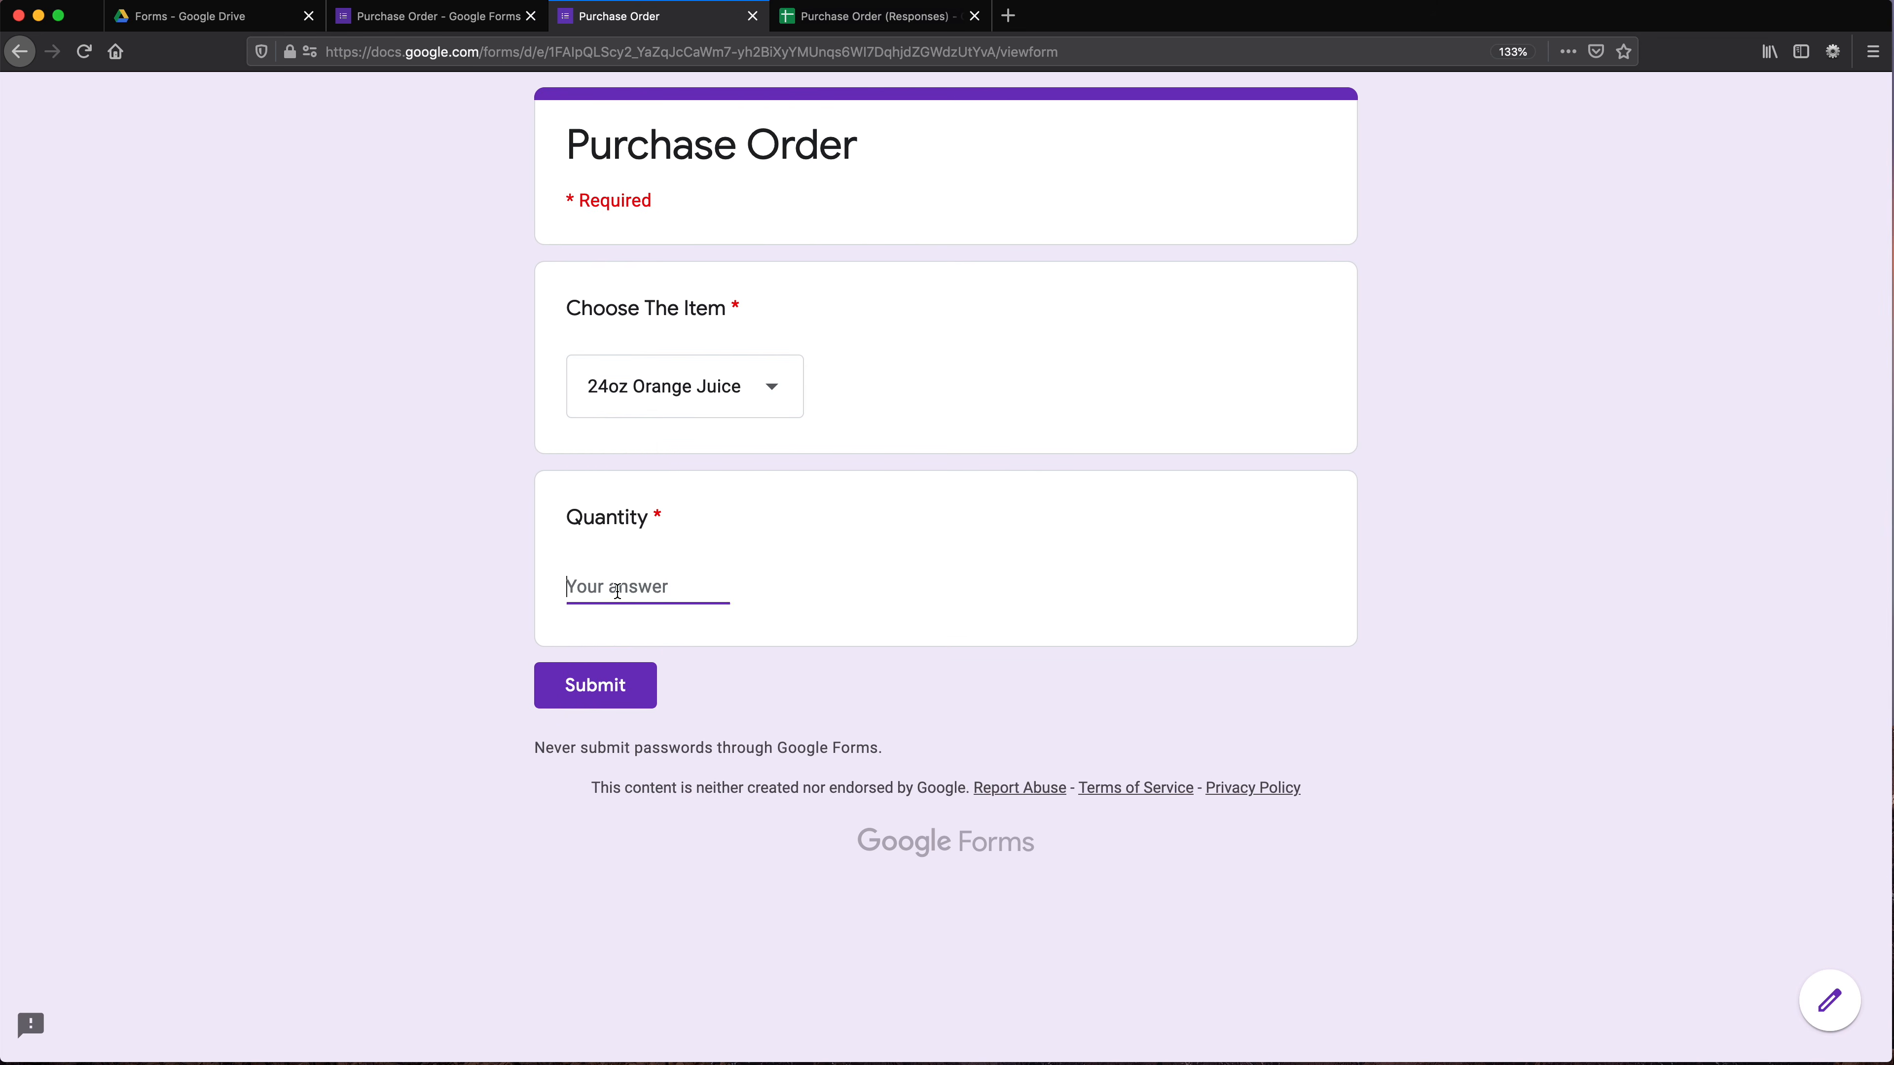
type("44")
left_click(608, 675)
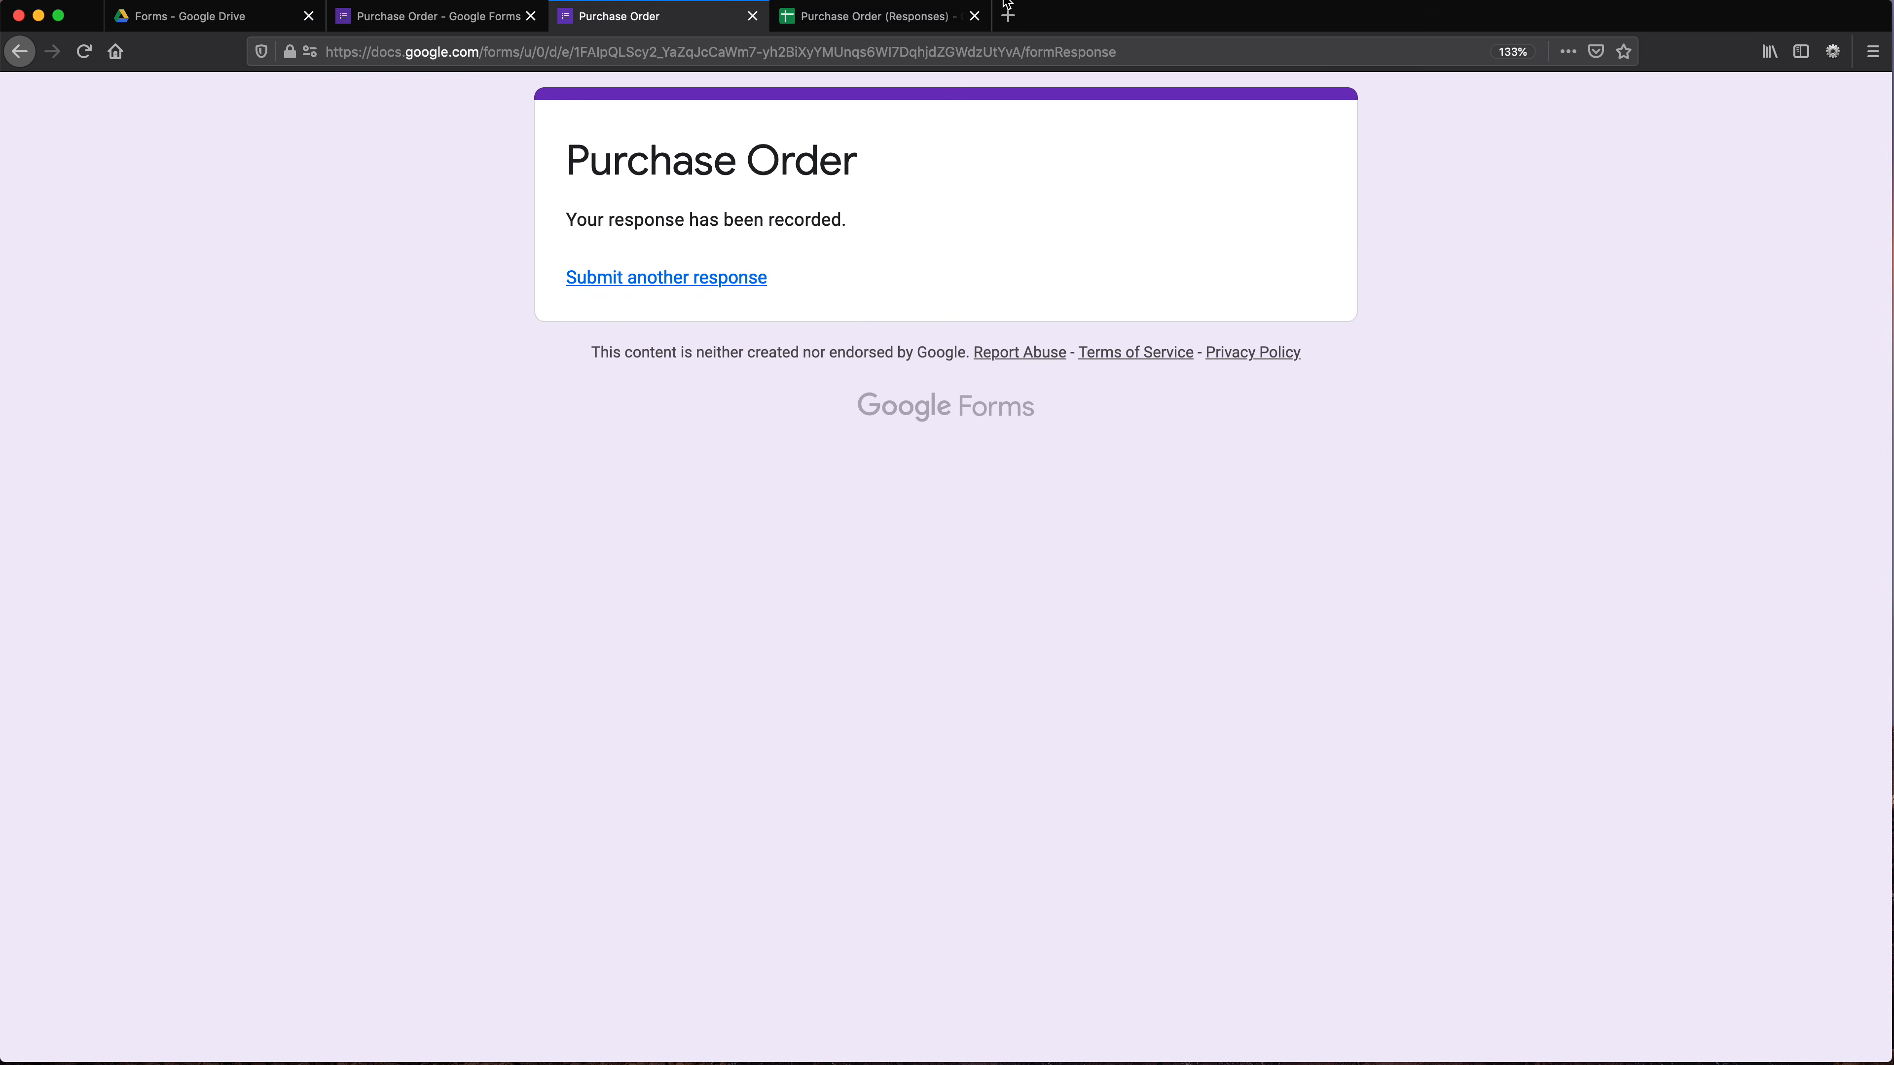
Switch to the Purchase Order (Responses) spreadsheet and review the submitted items and the empty cells D2:D3
left_click(858, 16)
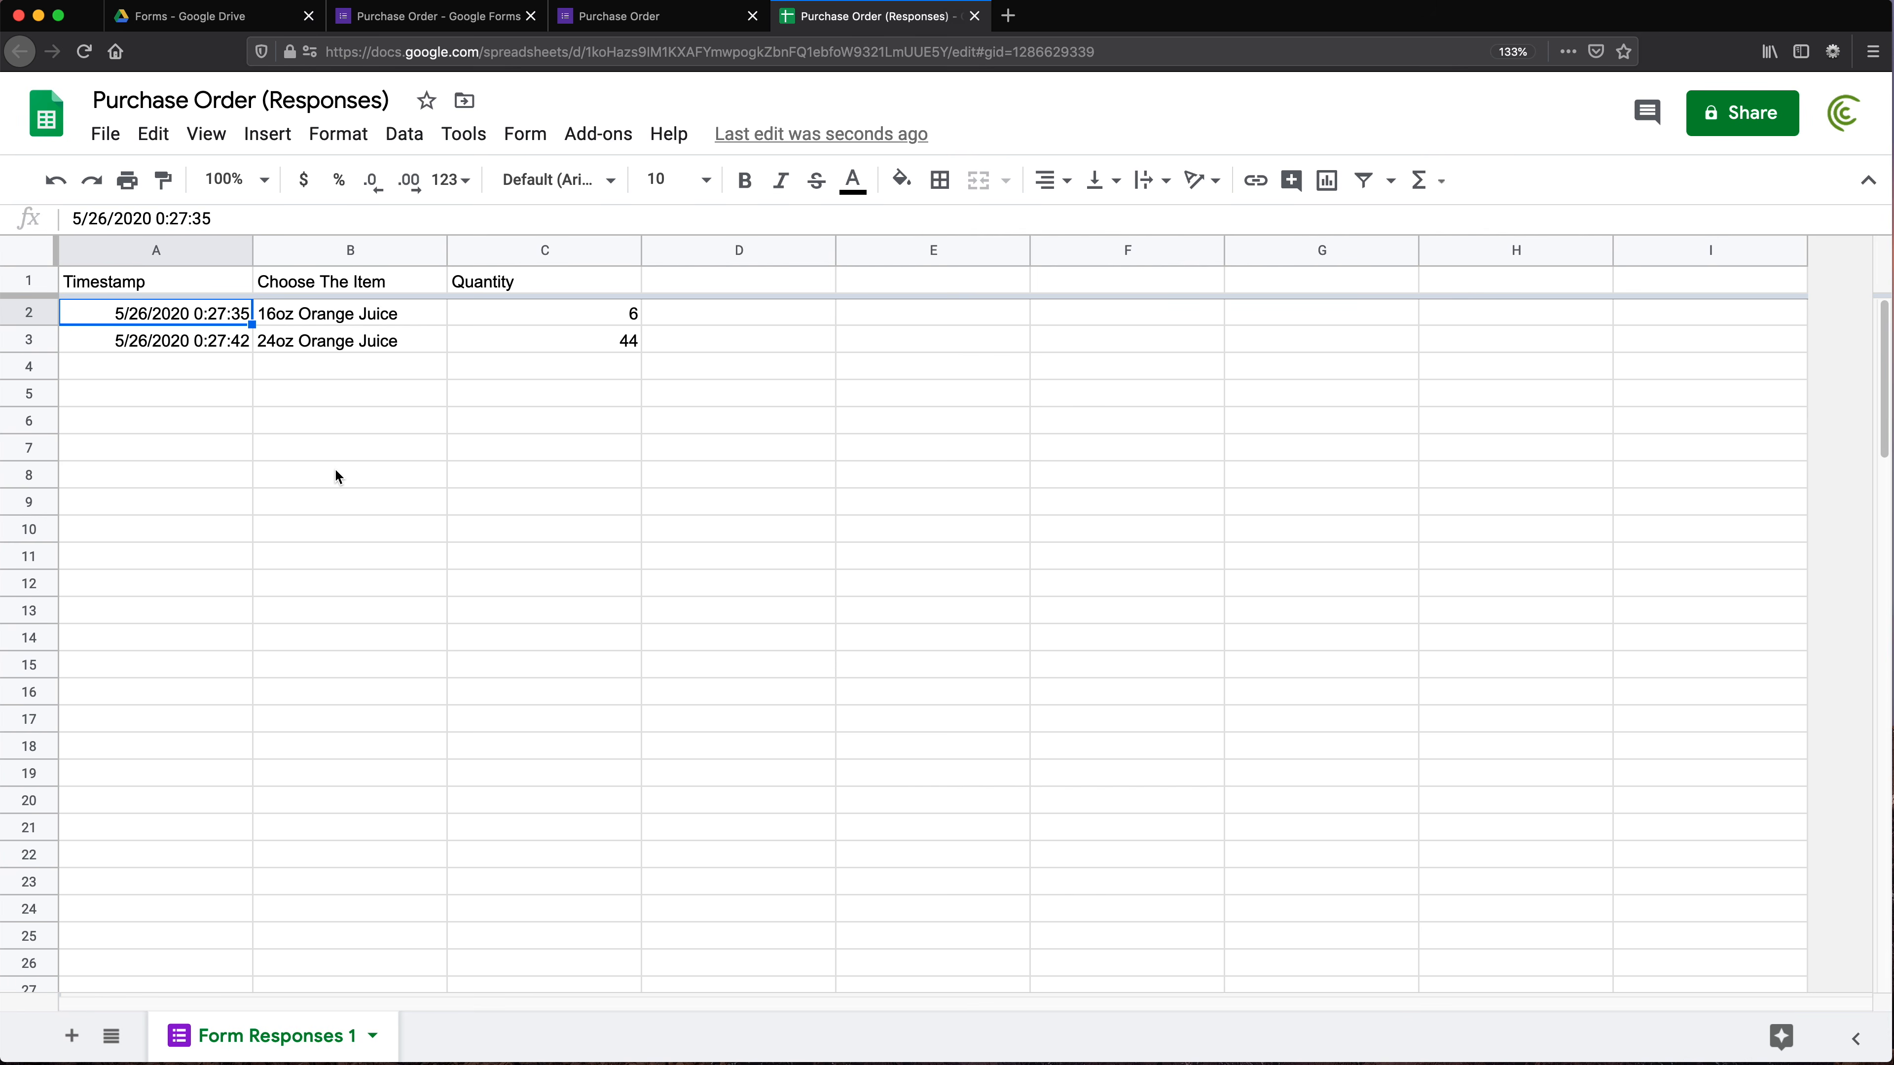
key("super+equal")
key("super+equal")
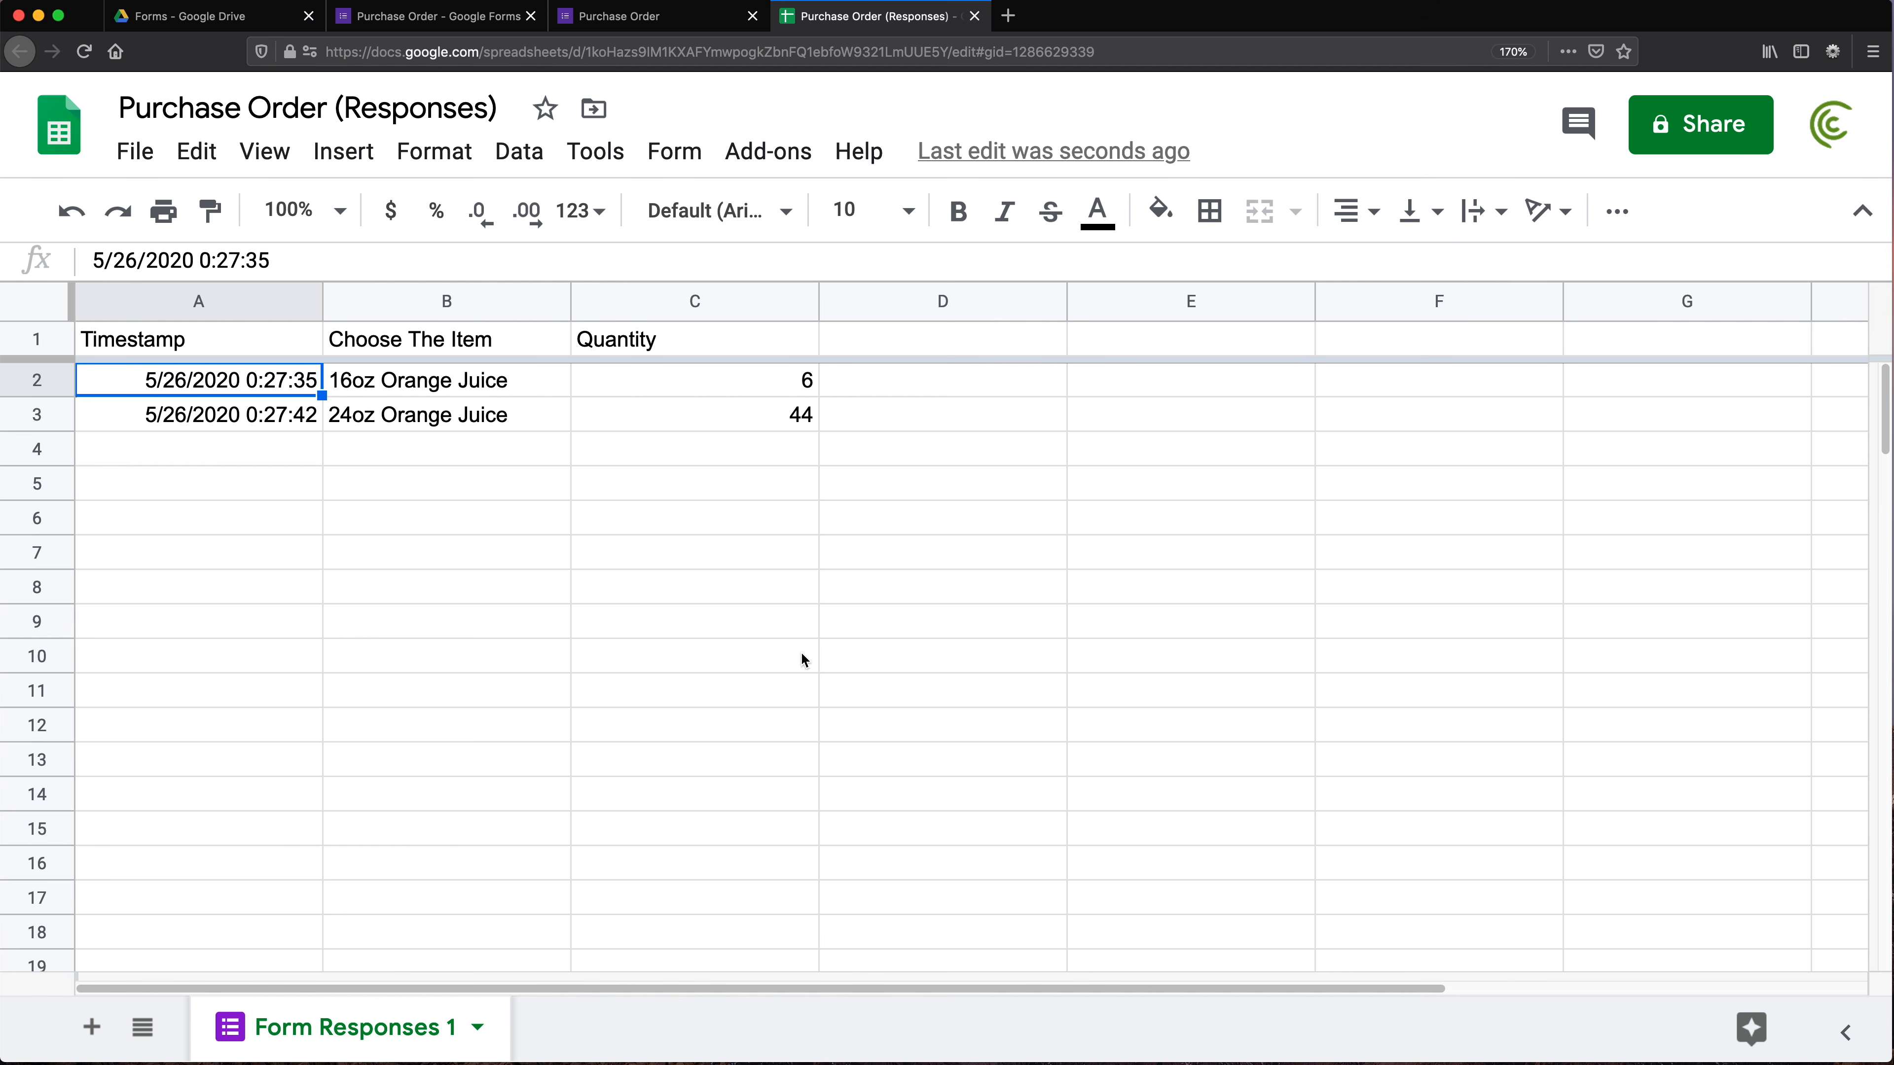
left_click_drag(398, 388, 407, 421)
left_click_drag(946, 389, 942, 426)
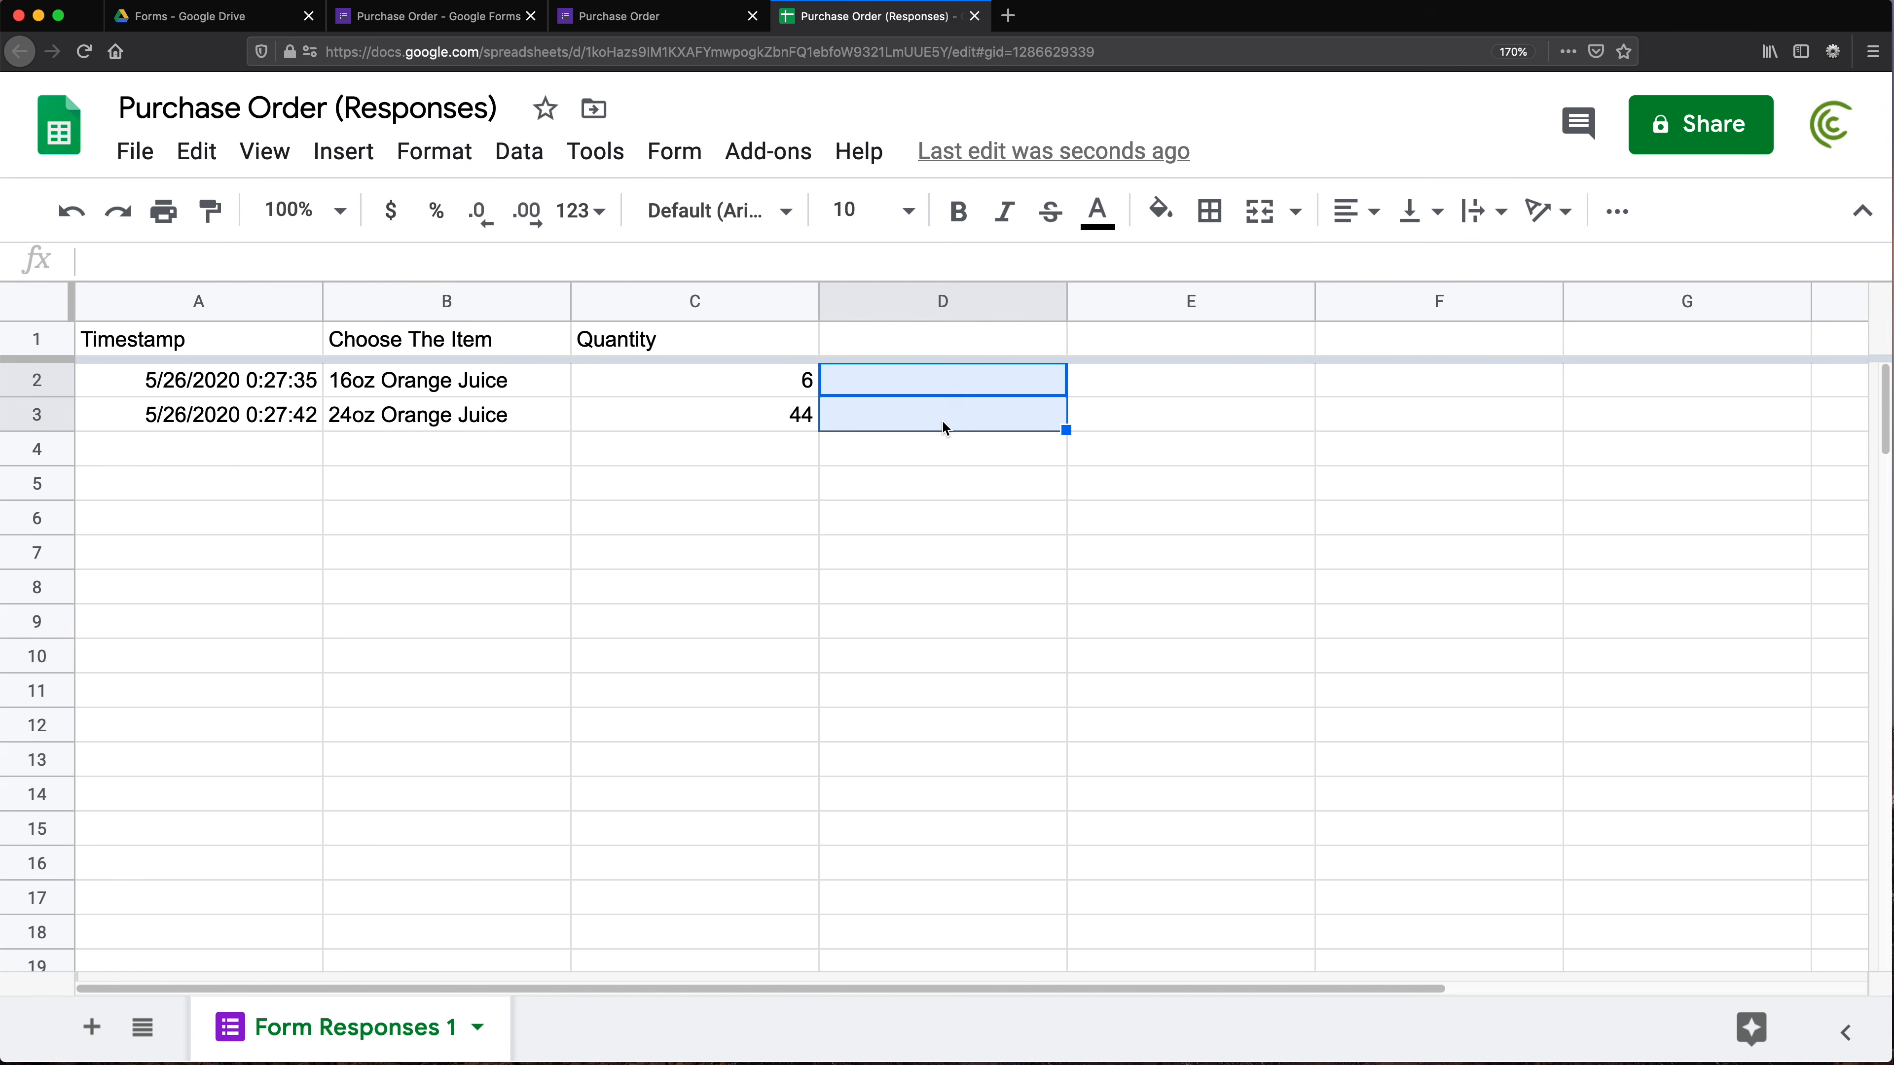
Add a new sheet to the spreadsheet and name it Prices
left_click(91, 1027)
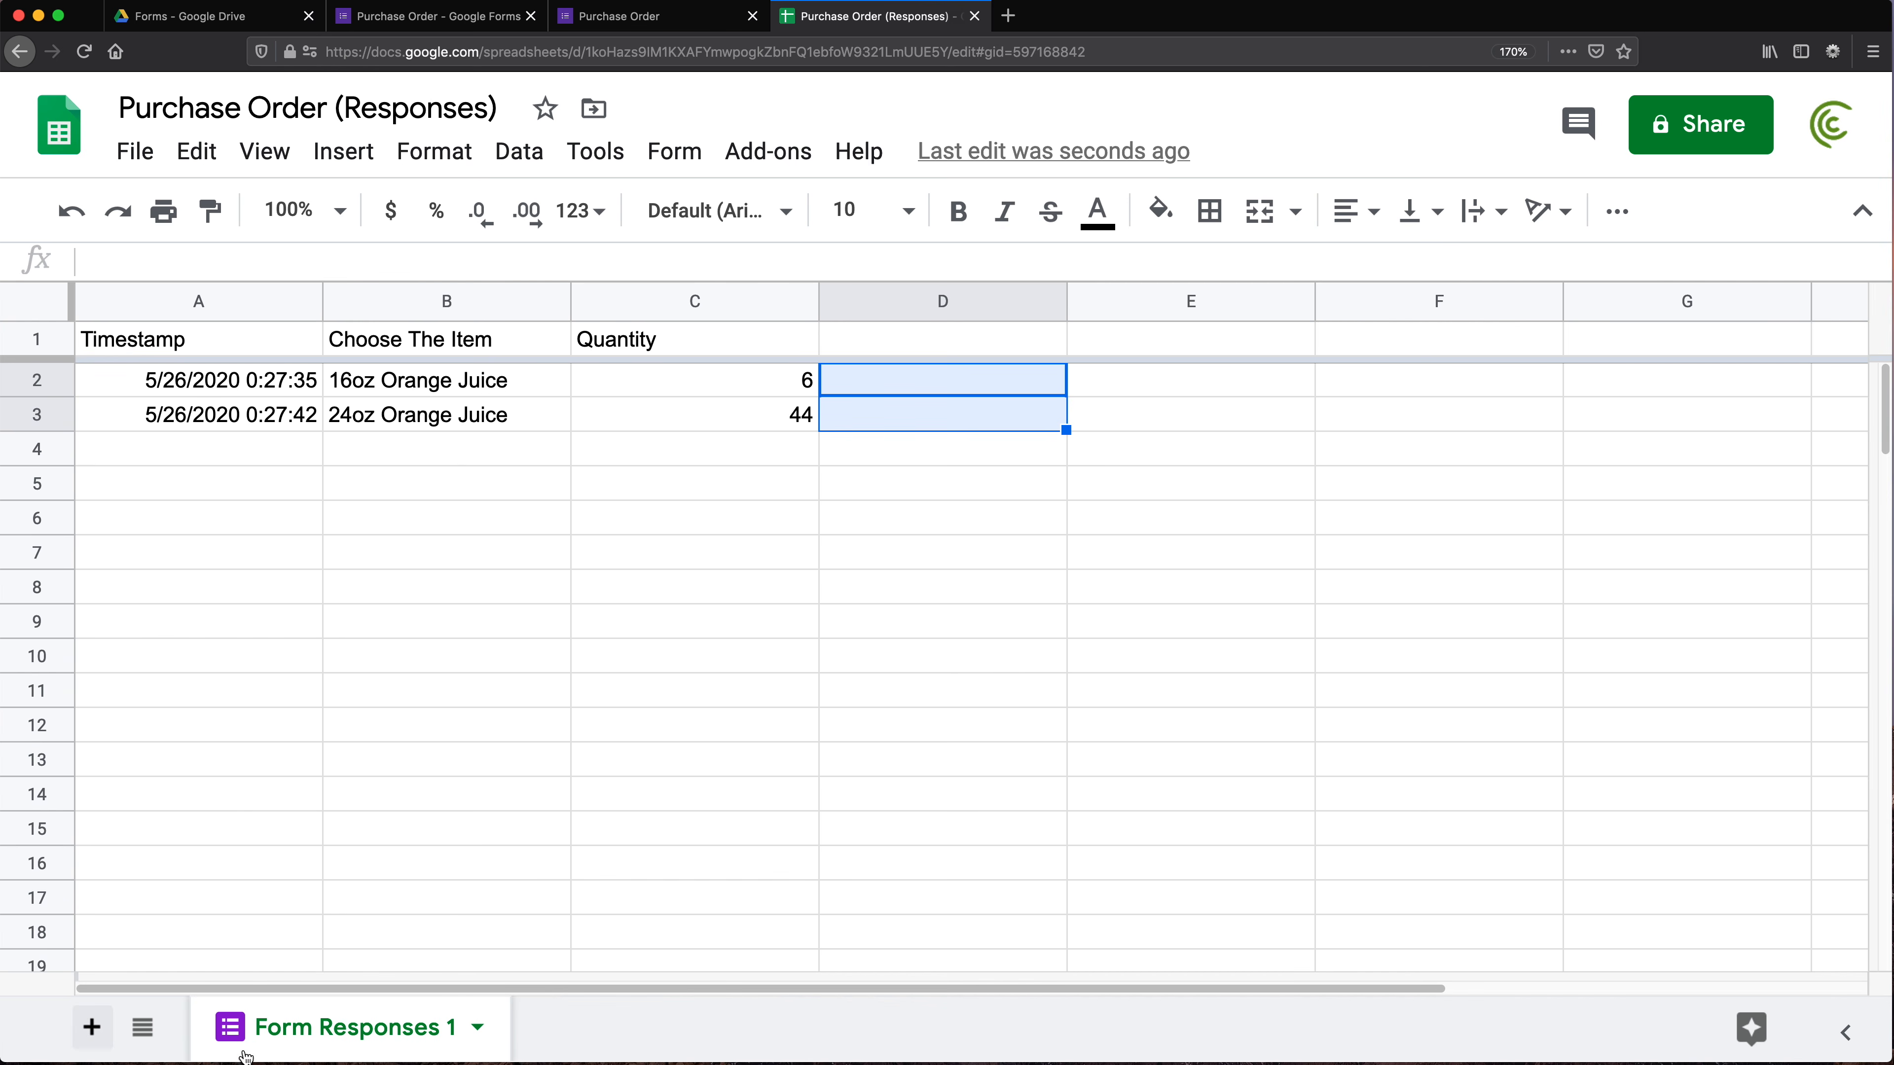
double_click(571, 1032)
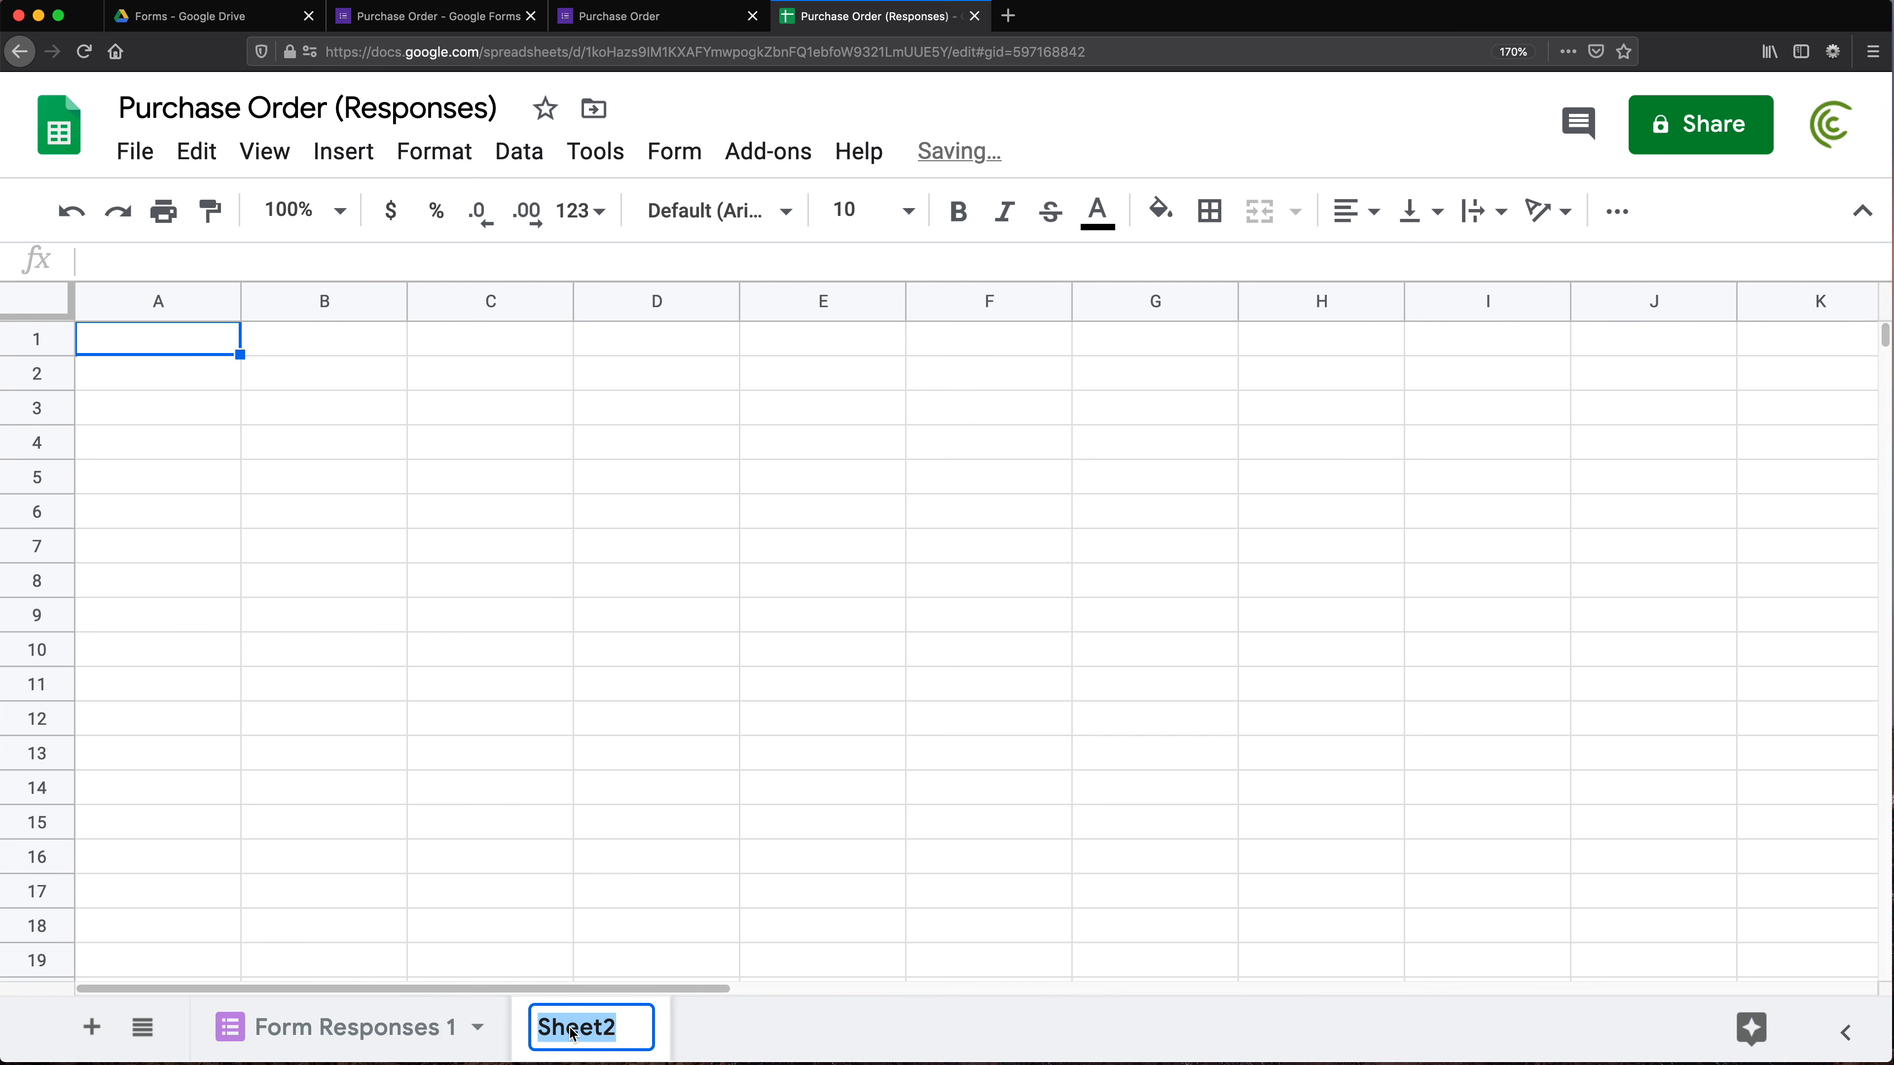
type("Prices")
key("Return")
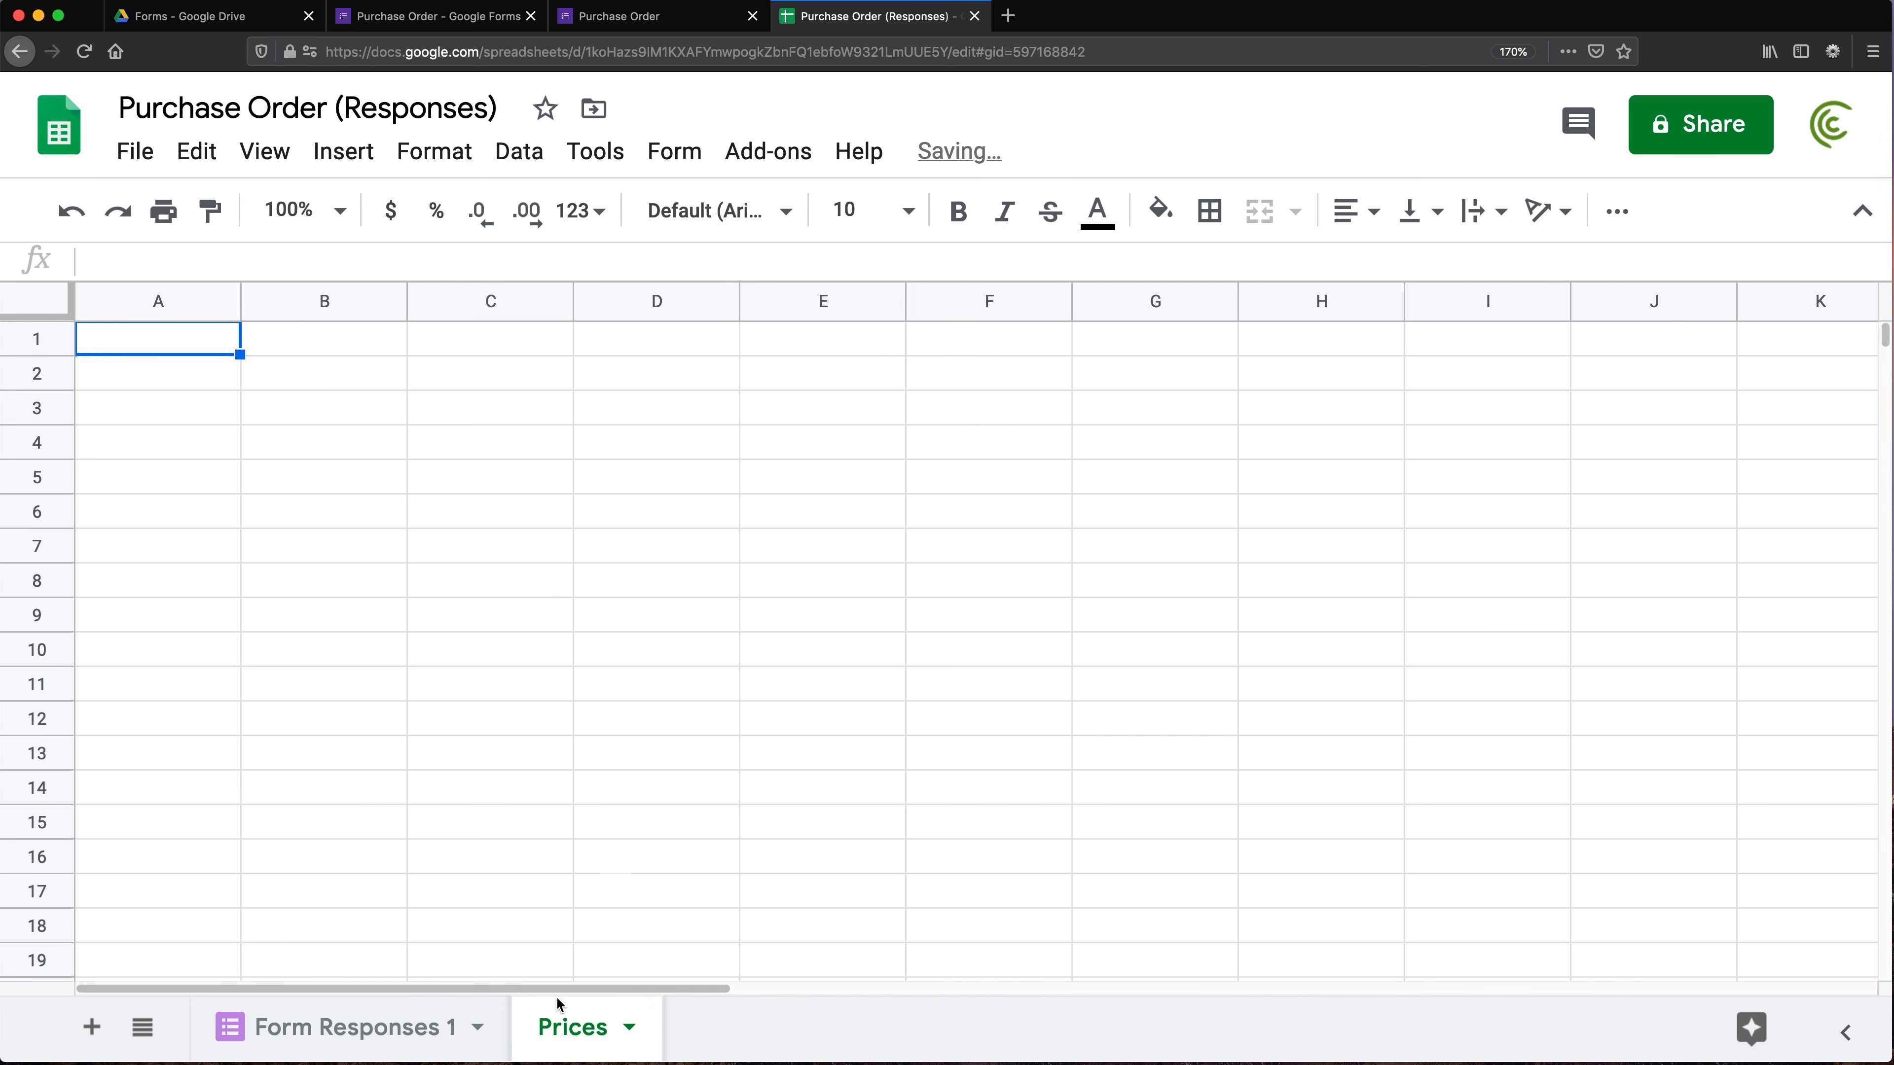
Copy the two item names from B2:B3 of Form Responses 1 into Prices starting at A2, and widen column A
left_click(326, 1027)
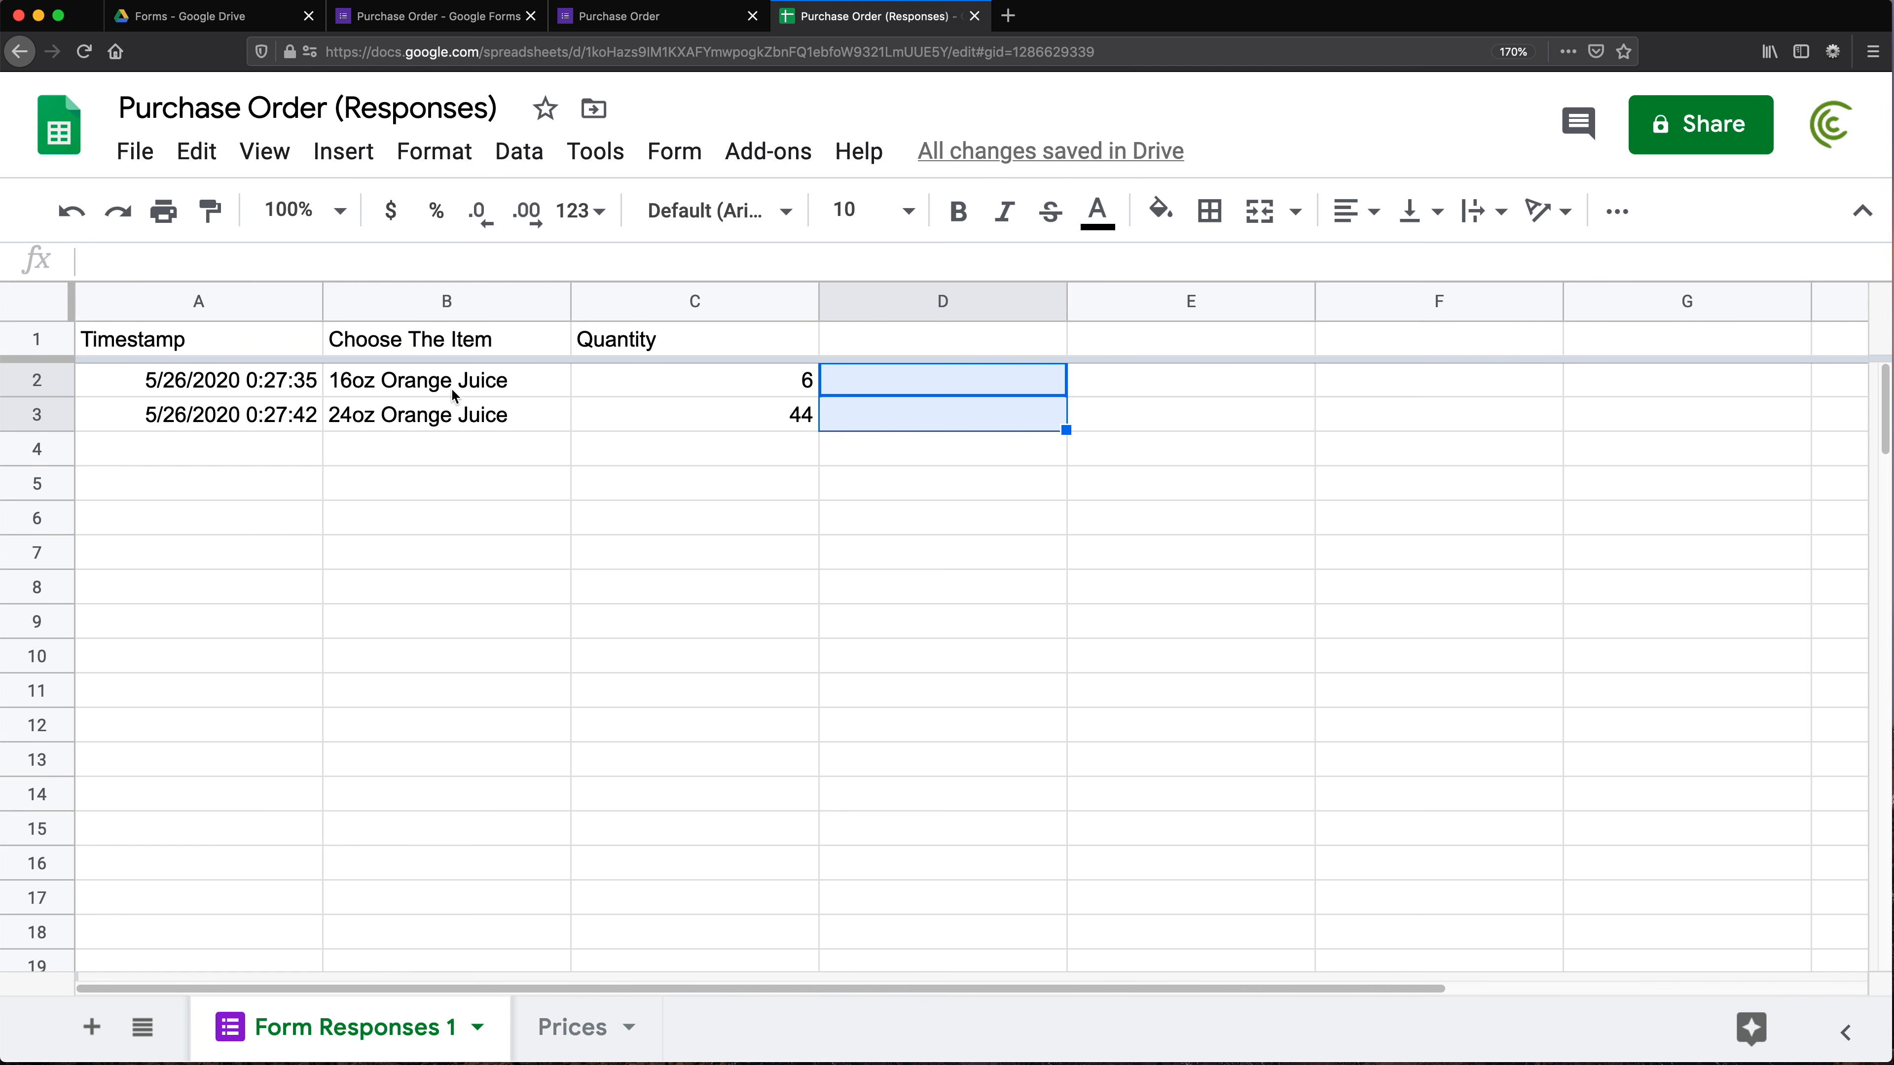
left_click_drag(440, 379, 446, 420)
key("super+c")
key("alt+Down")
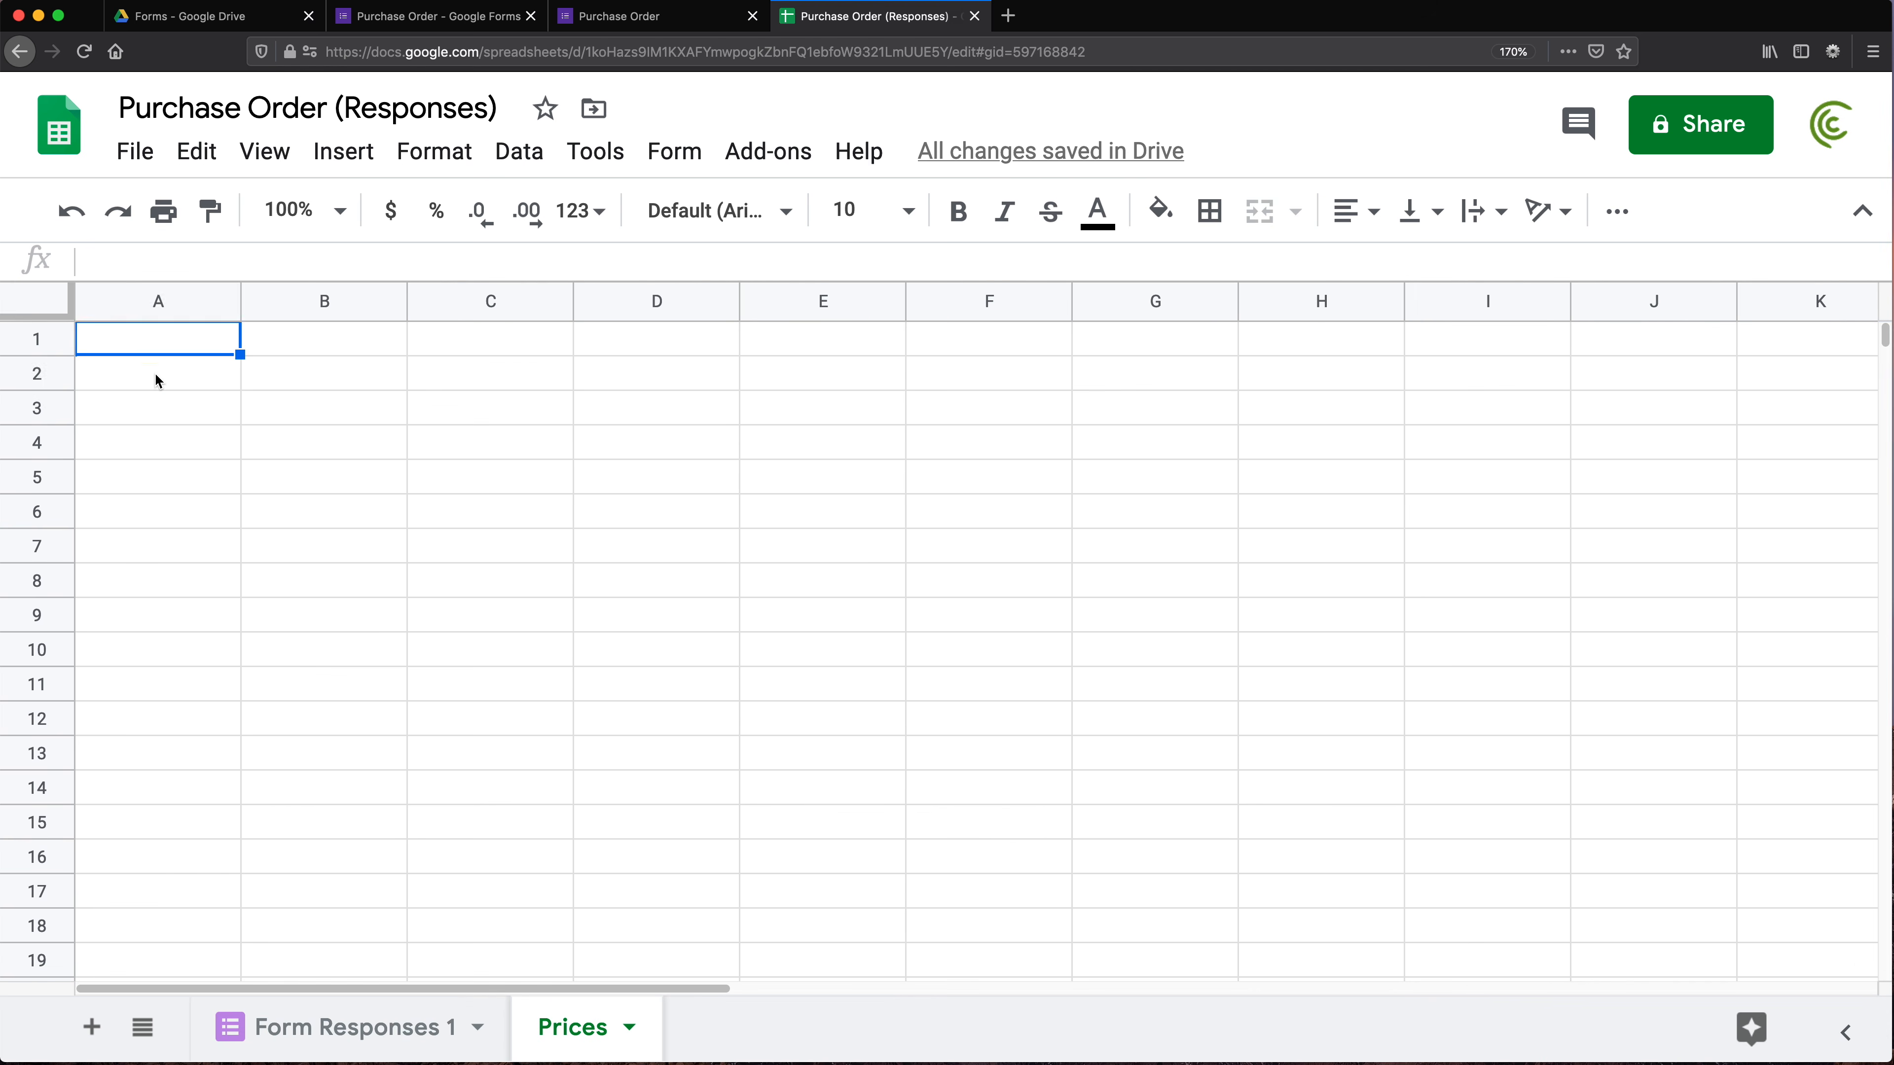
left_click(157, 377)
key("super+v")
left_click_drag(237, 301, 306, 301)
Enter the header Products in cell A1 of the Prices sheet and make it bold
left_click(86, 338)
type("Products")
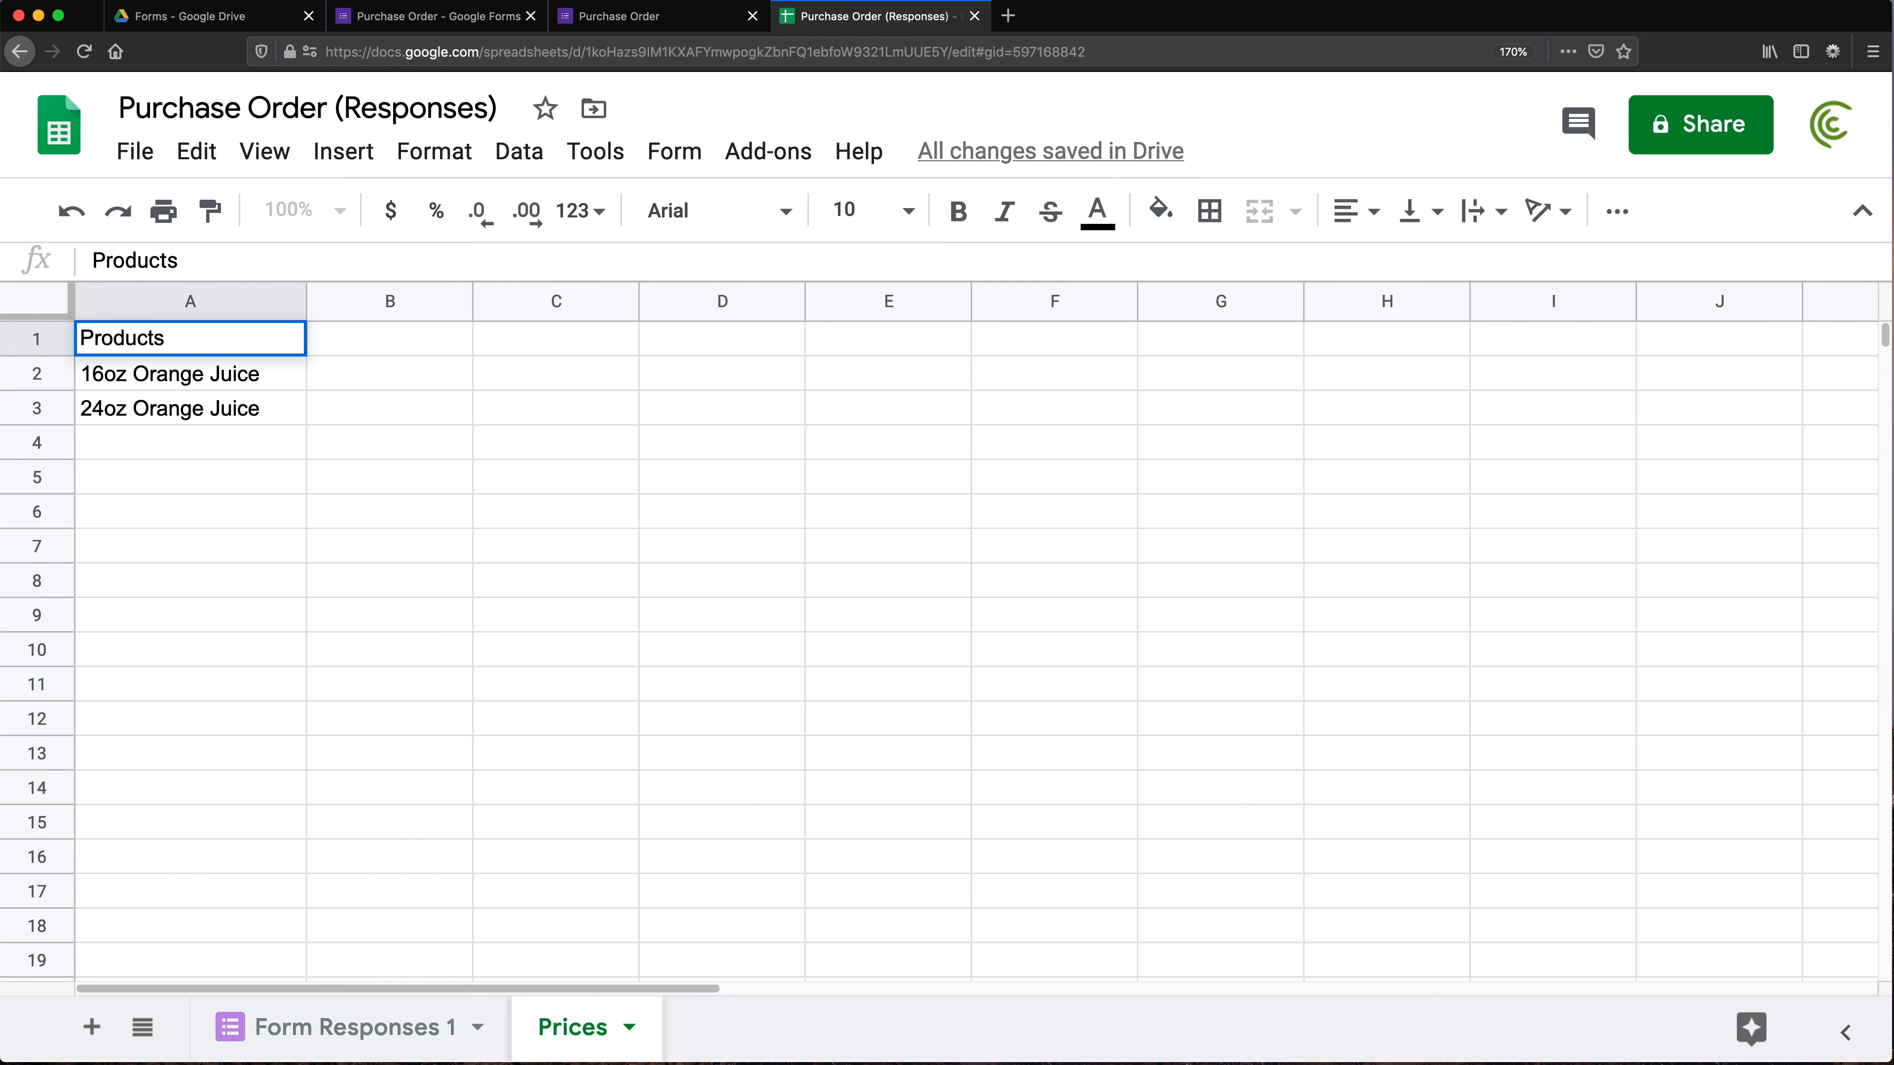
key("Return")
left_click(121, 351)
key("super+v")
key("super+z")
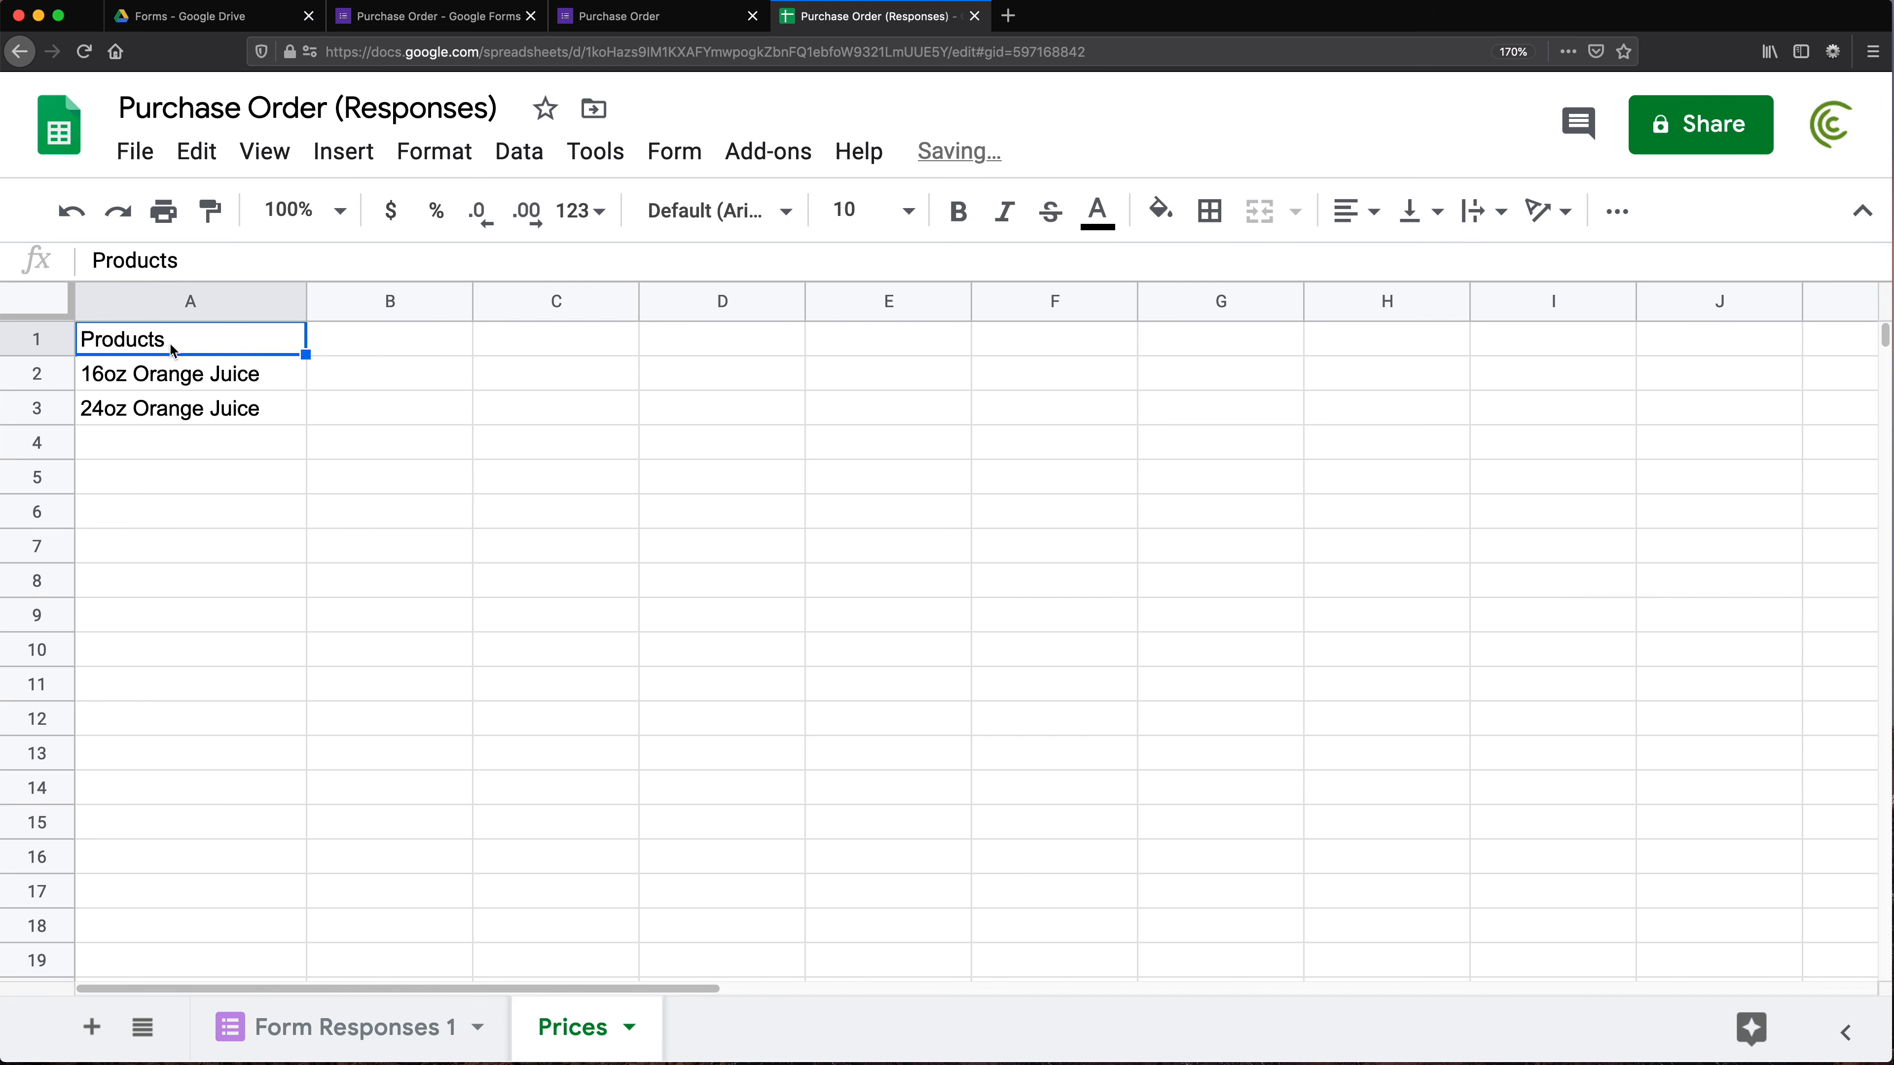
key("super+b")
Insert a row above the 16oz item and enter 12oz Orange Juice in A2, based on a copy of the 16oz name
left_click(36, 374)
key("super+alt+equal")
left_click(179, 395)
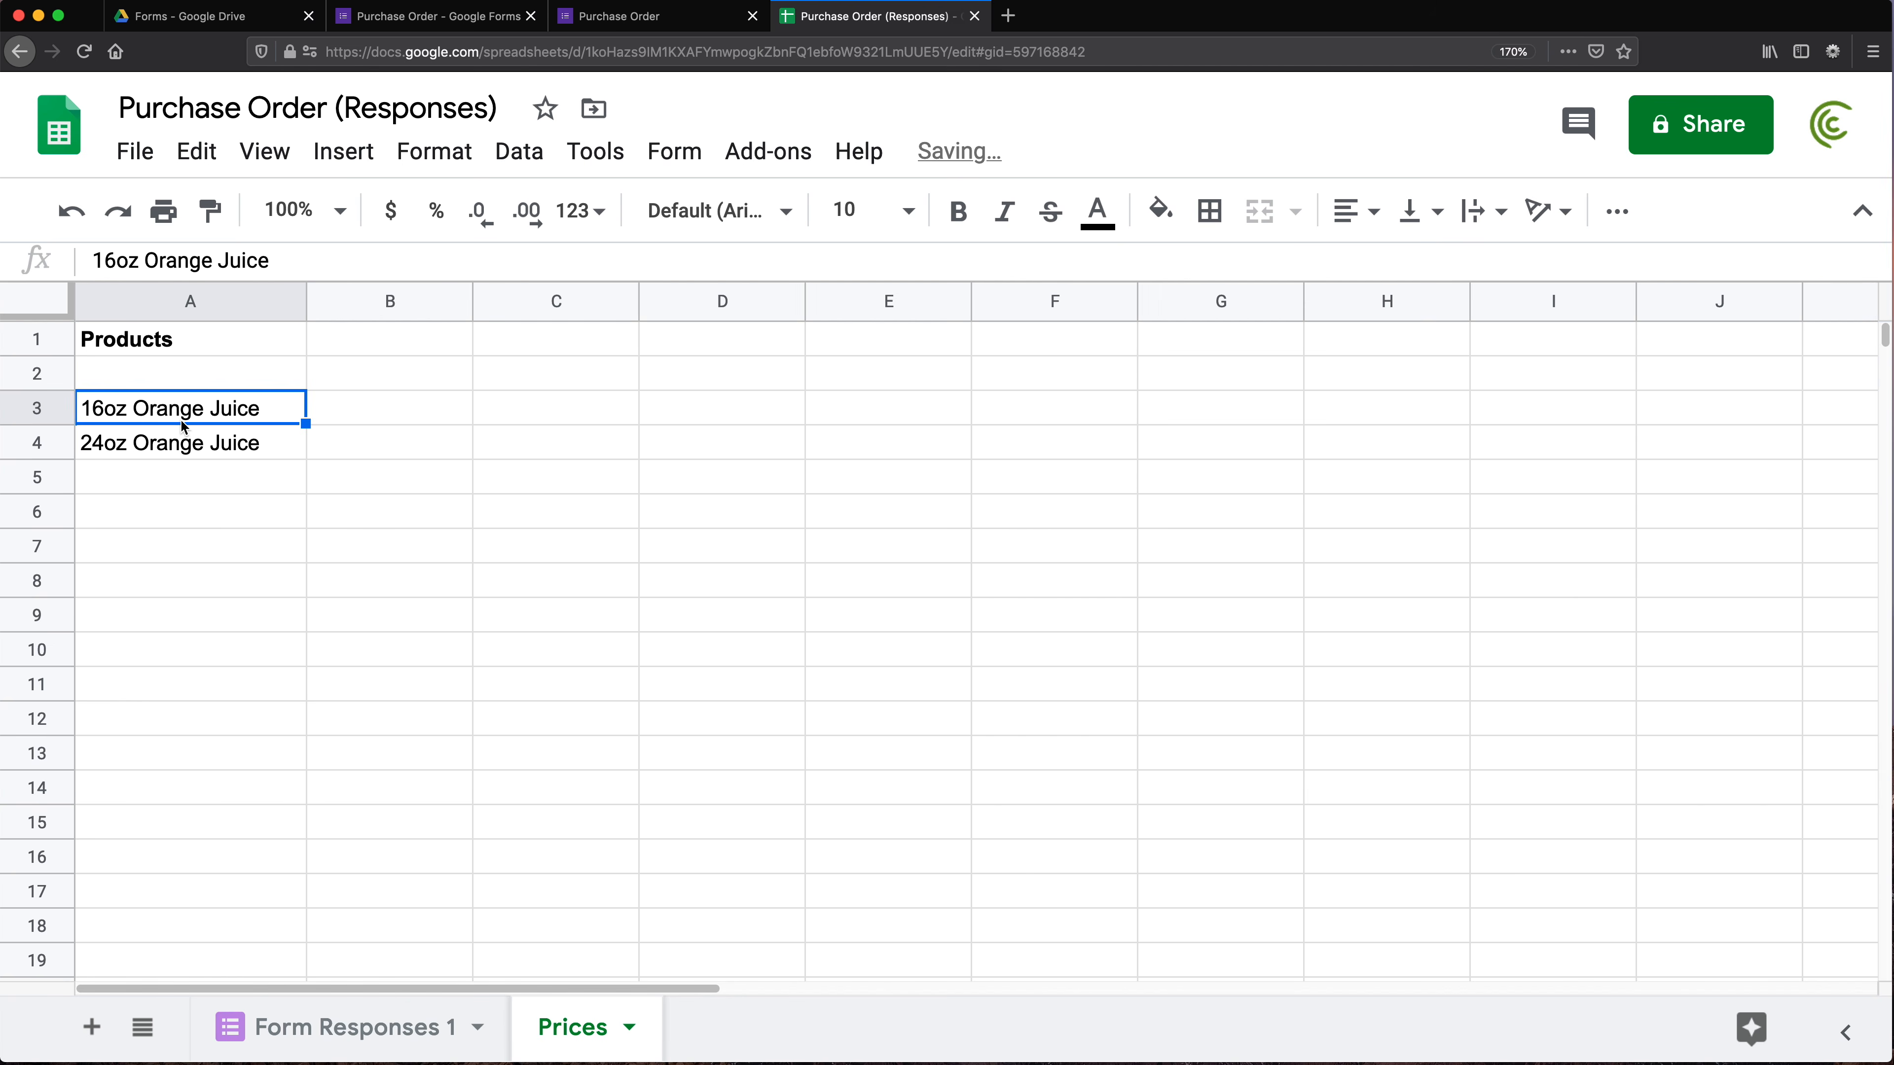
key("super+c")
left_click(161, 373)
key("super+v")
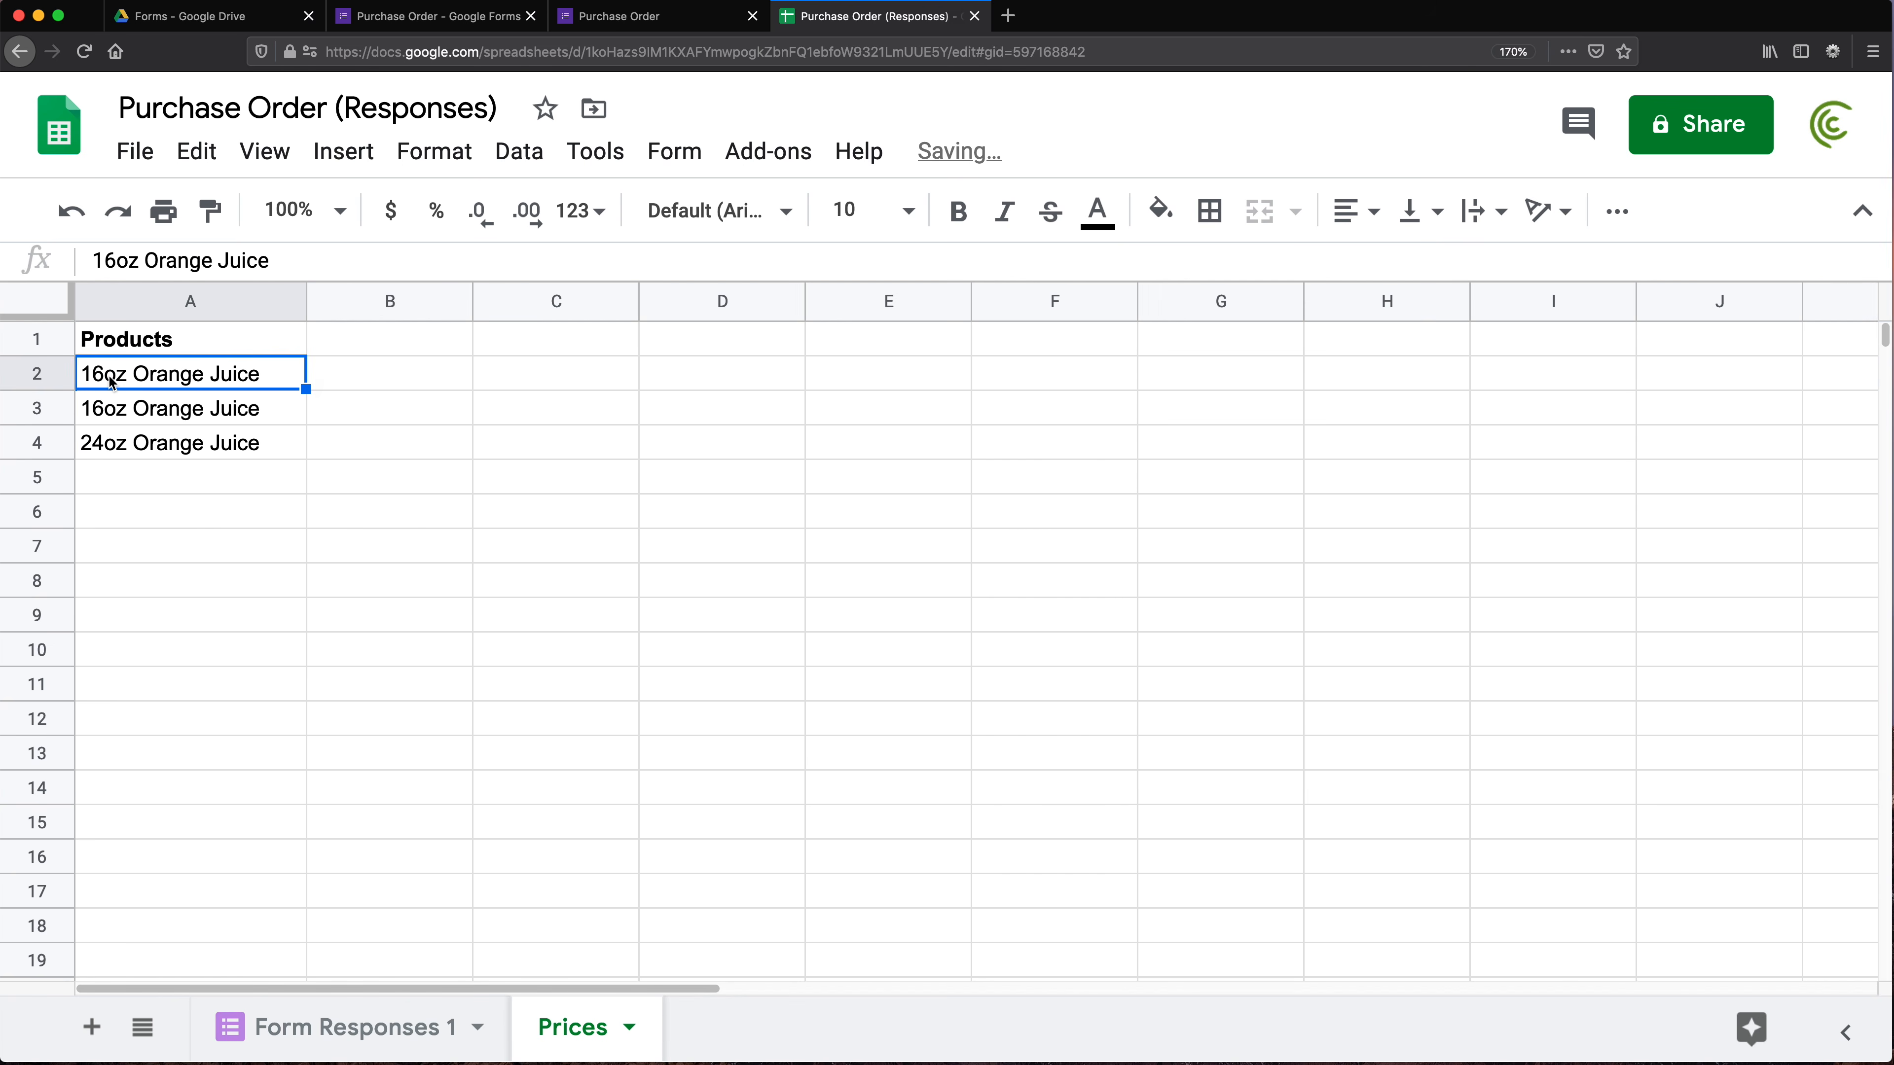
double_click(102, 374)
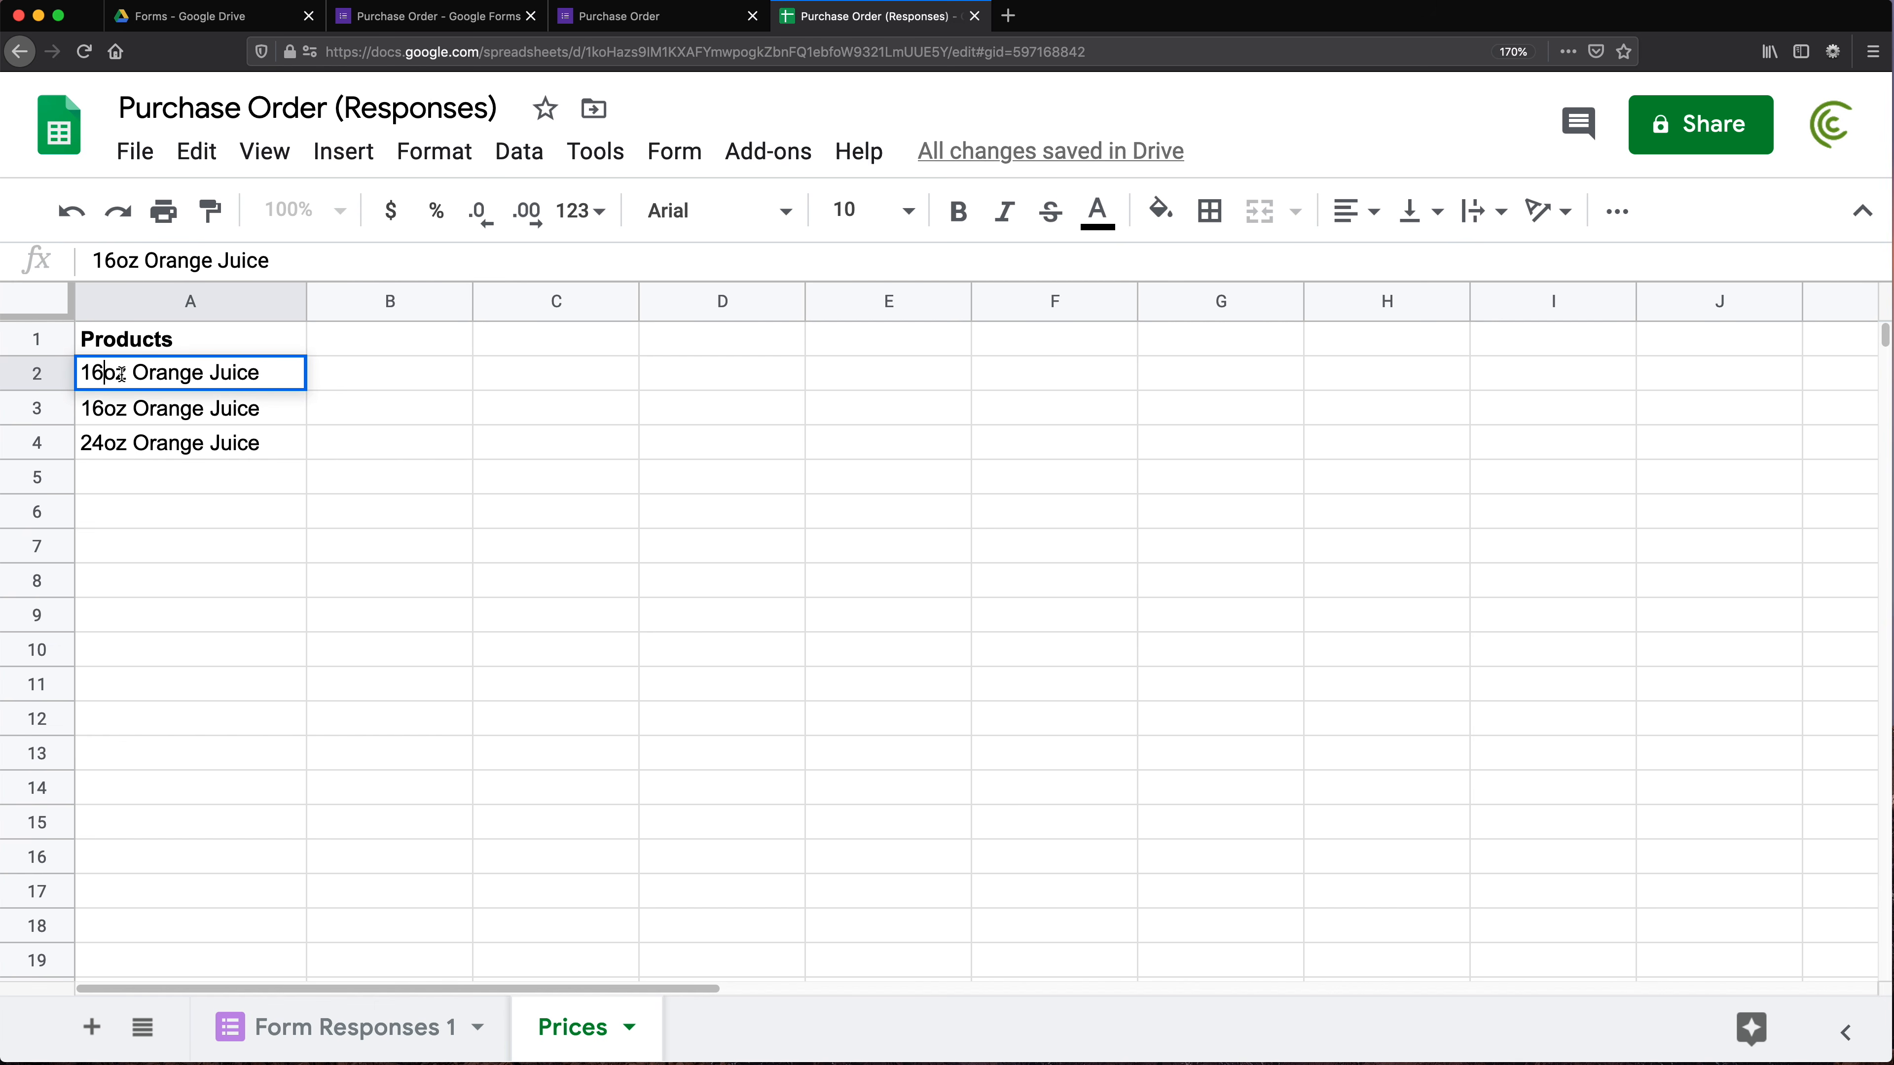
key("BackSpace")
type("2")
Extend the product list into A5 and change that entry to 32oz Orange Juice
left_click_drag(186, 406, 287, 486)
double_click(156, 479)
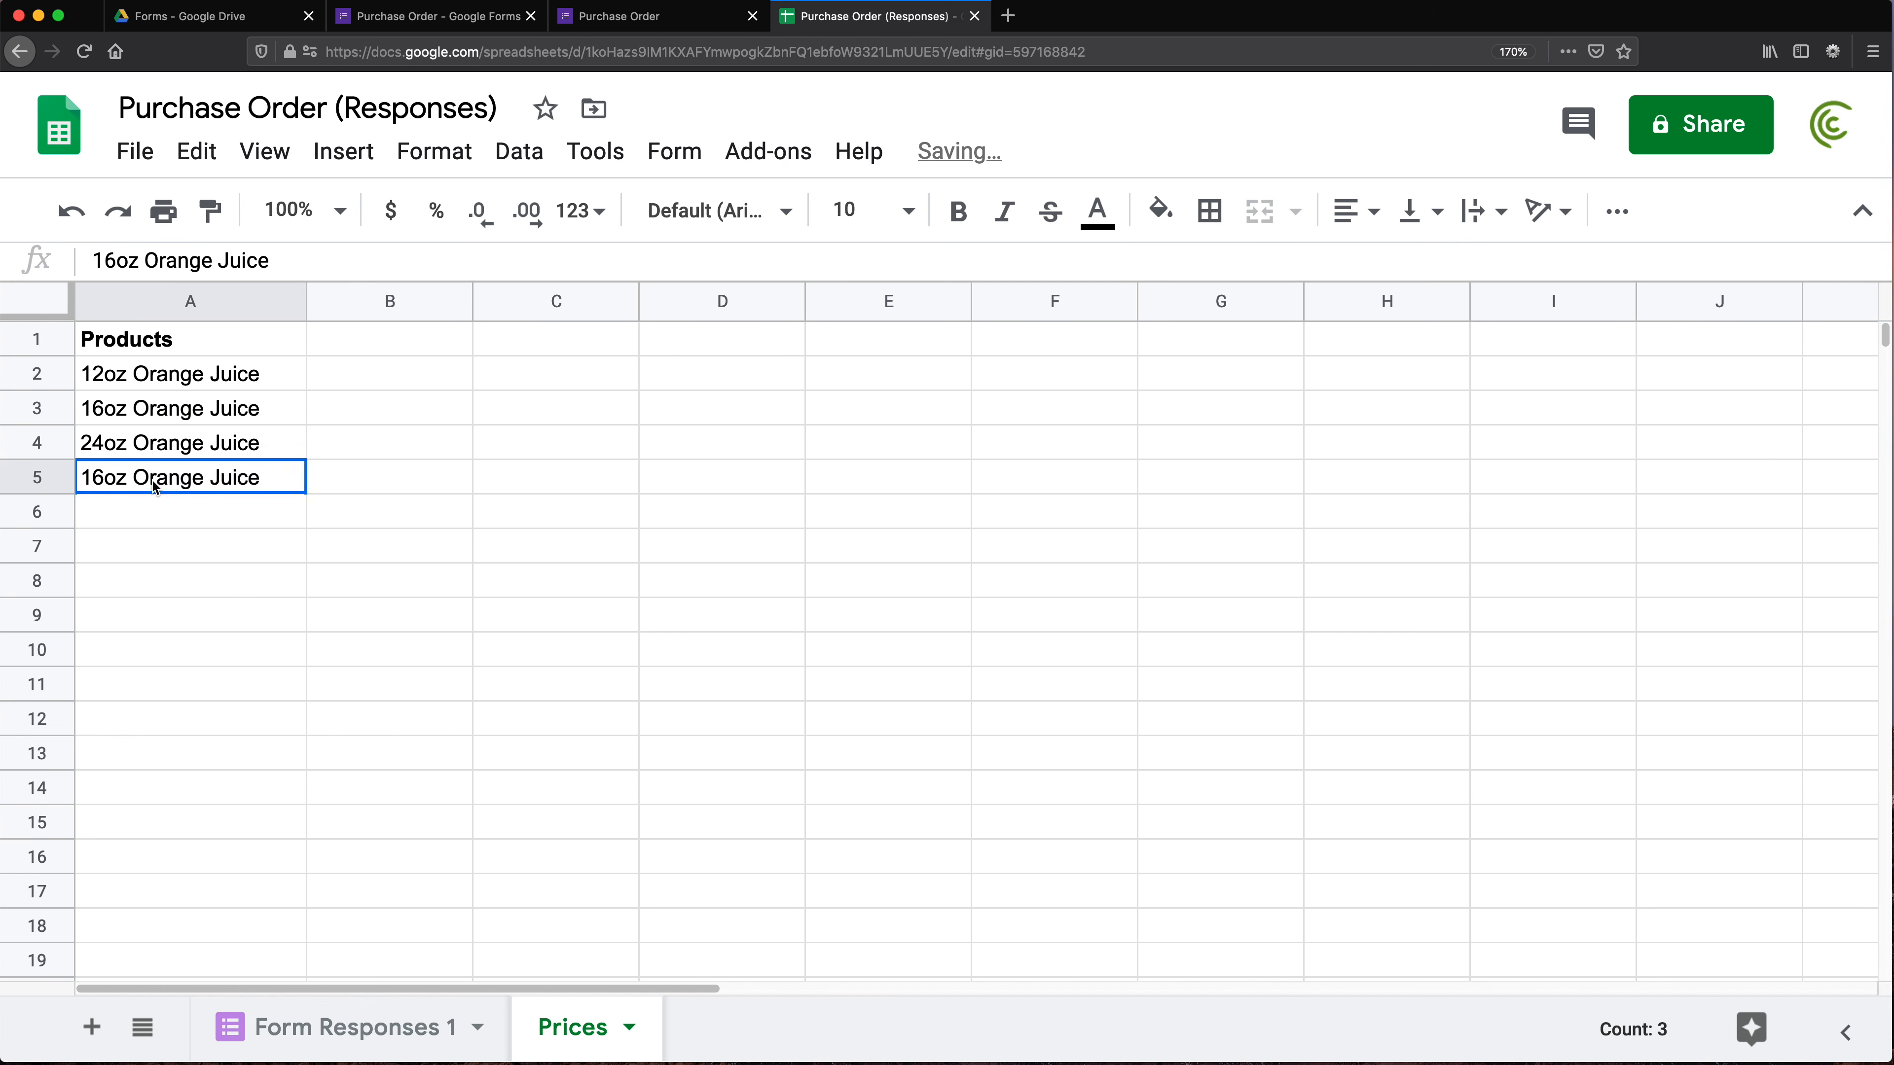
left_click_drag(104, 477, 71, 478)
type("32")
Enter the header Price in cell B1 and make it bold
left_click(152, 331)
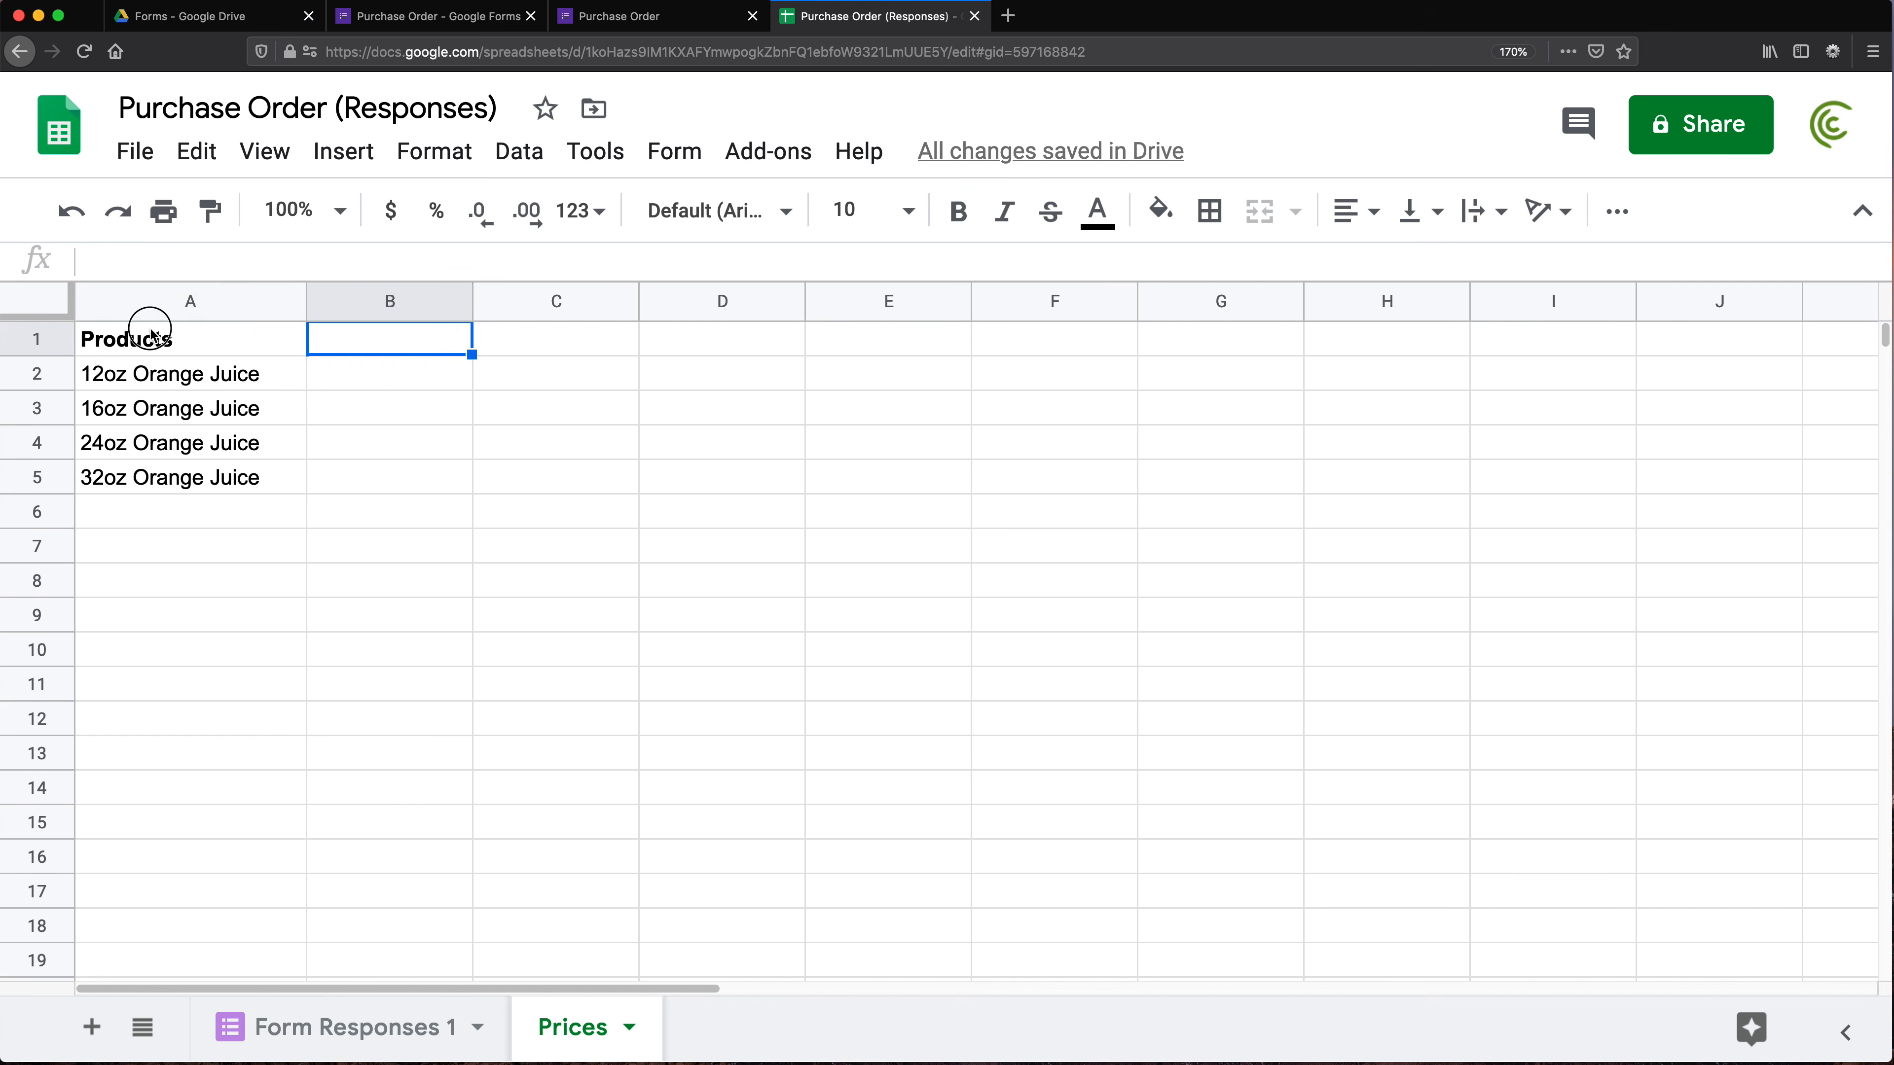
left_click(324, 352)
type("Price")
key("Return")
key("Up")
key("super+b")
Enter the prices 1.5, 1.75, 2.15 and 3.3 in B2:B5 for the four orange juice sizes
key("Down")
type("1.5")
key("Return")
type("1")
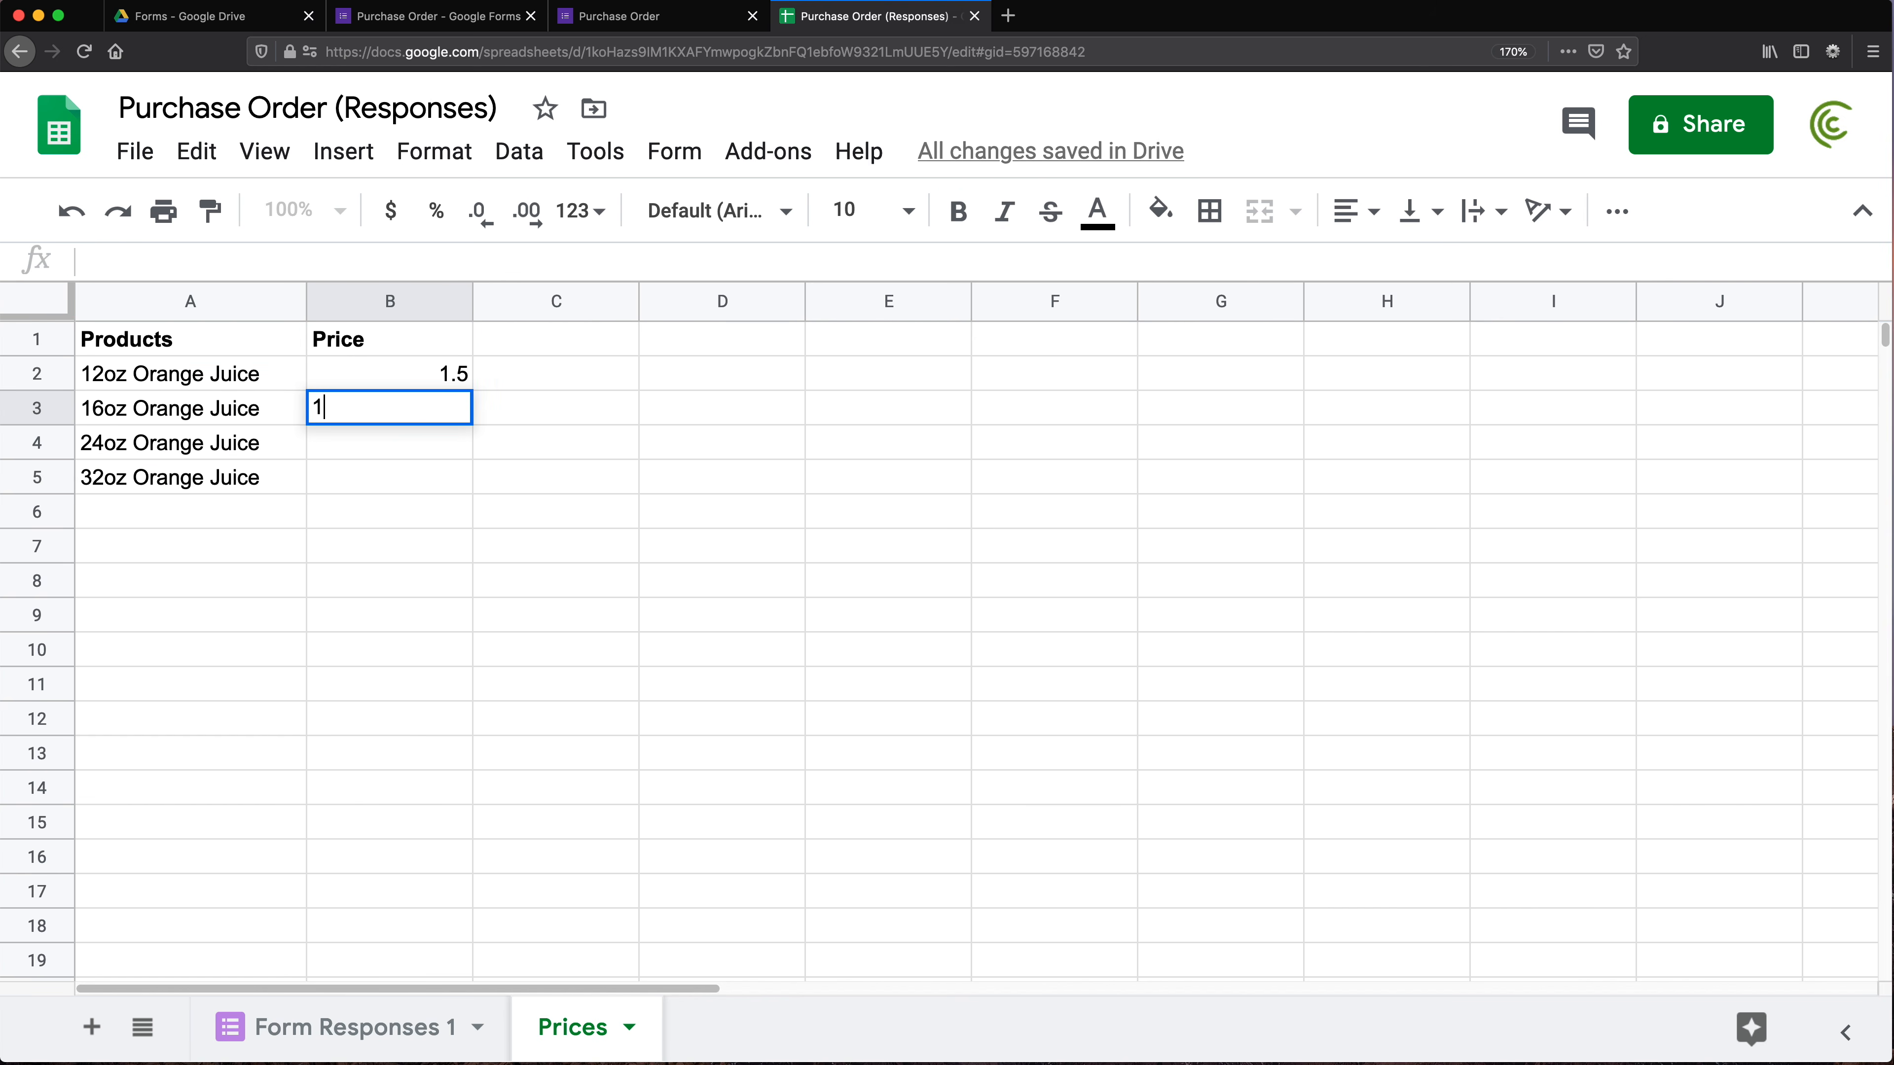
type(".75")
key("Return")
type("2.15")
key("Return")
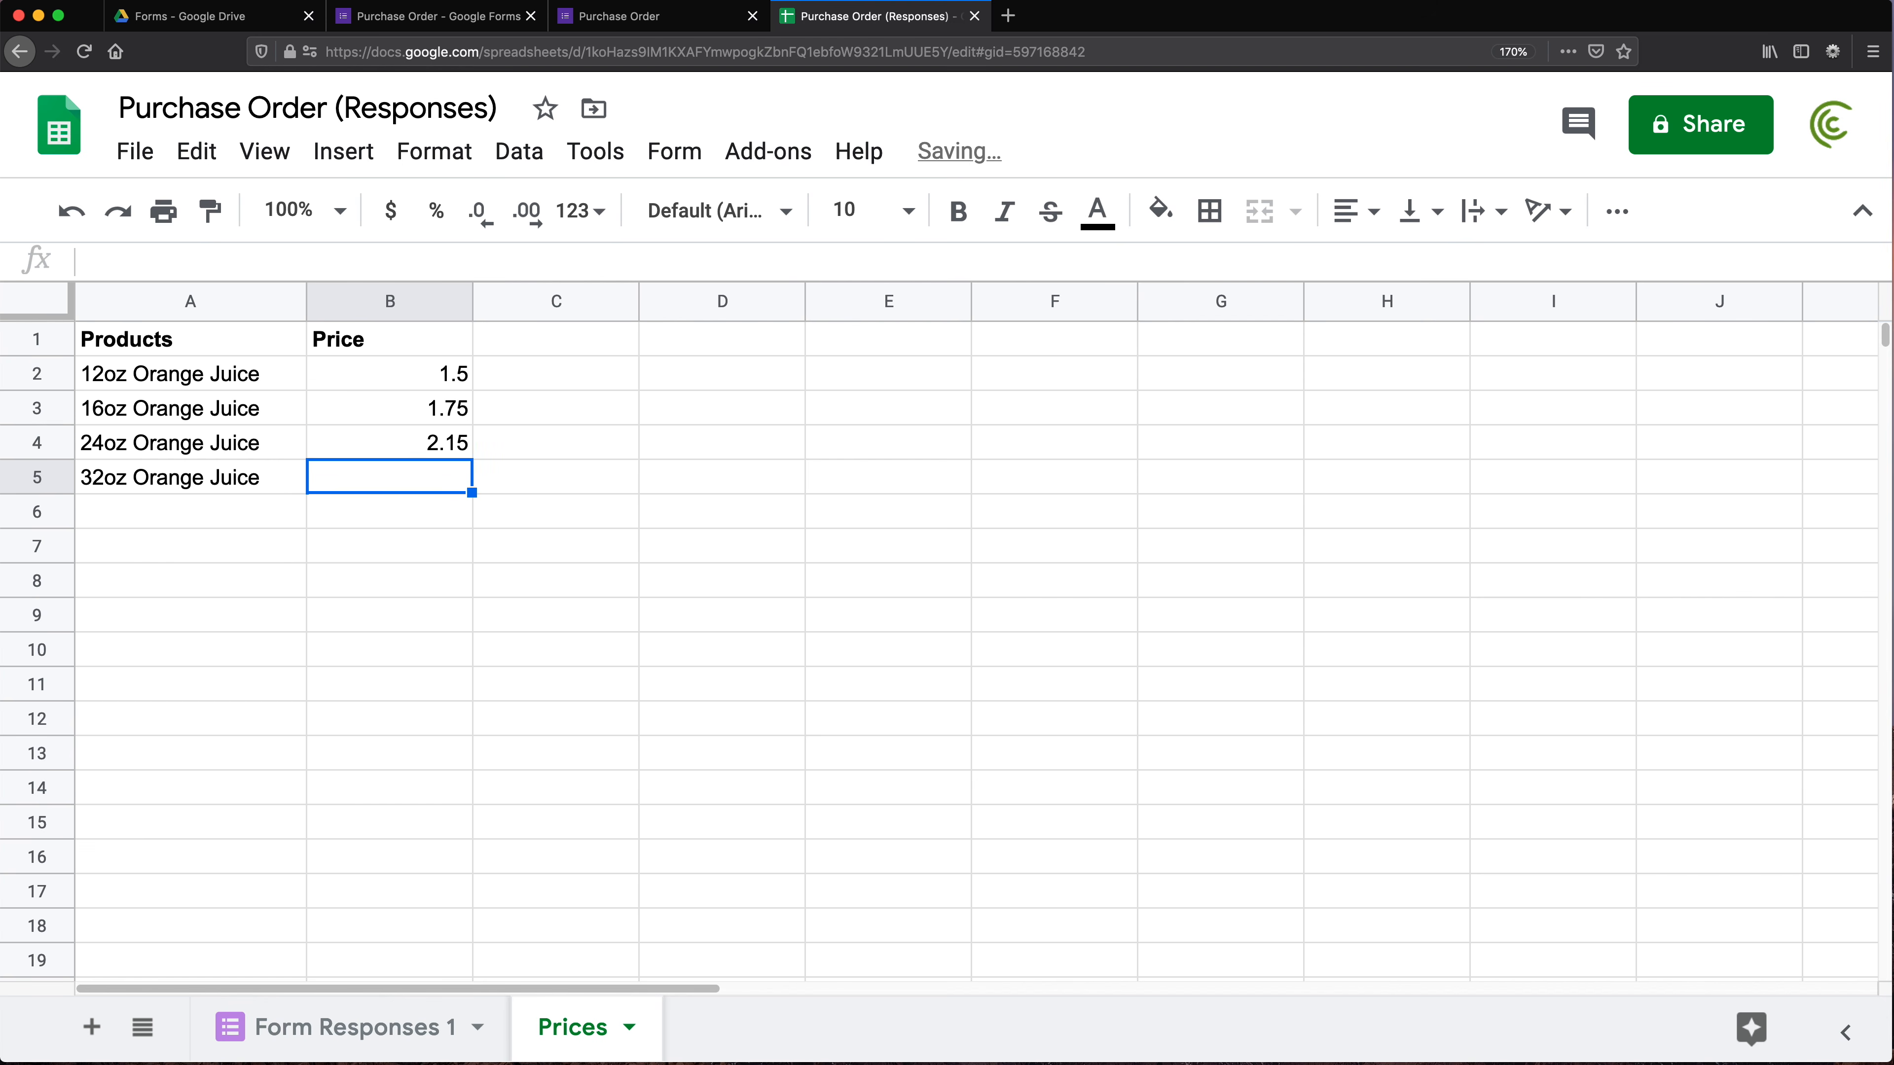
type("3.3")
key("Return")
Format the Price column B as currency
left_click(389, 301)
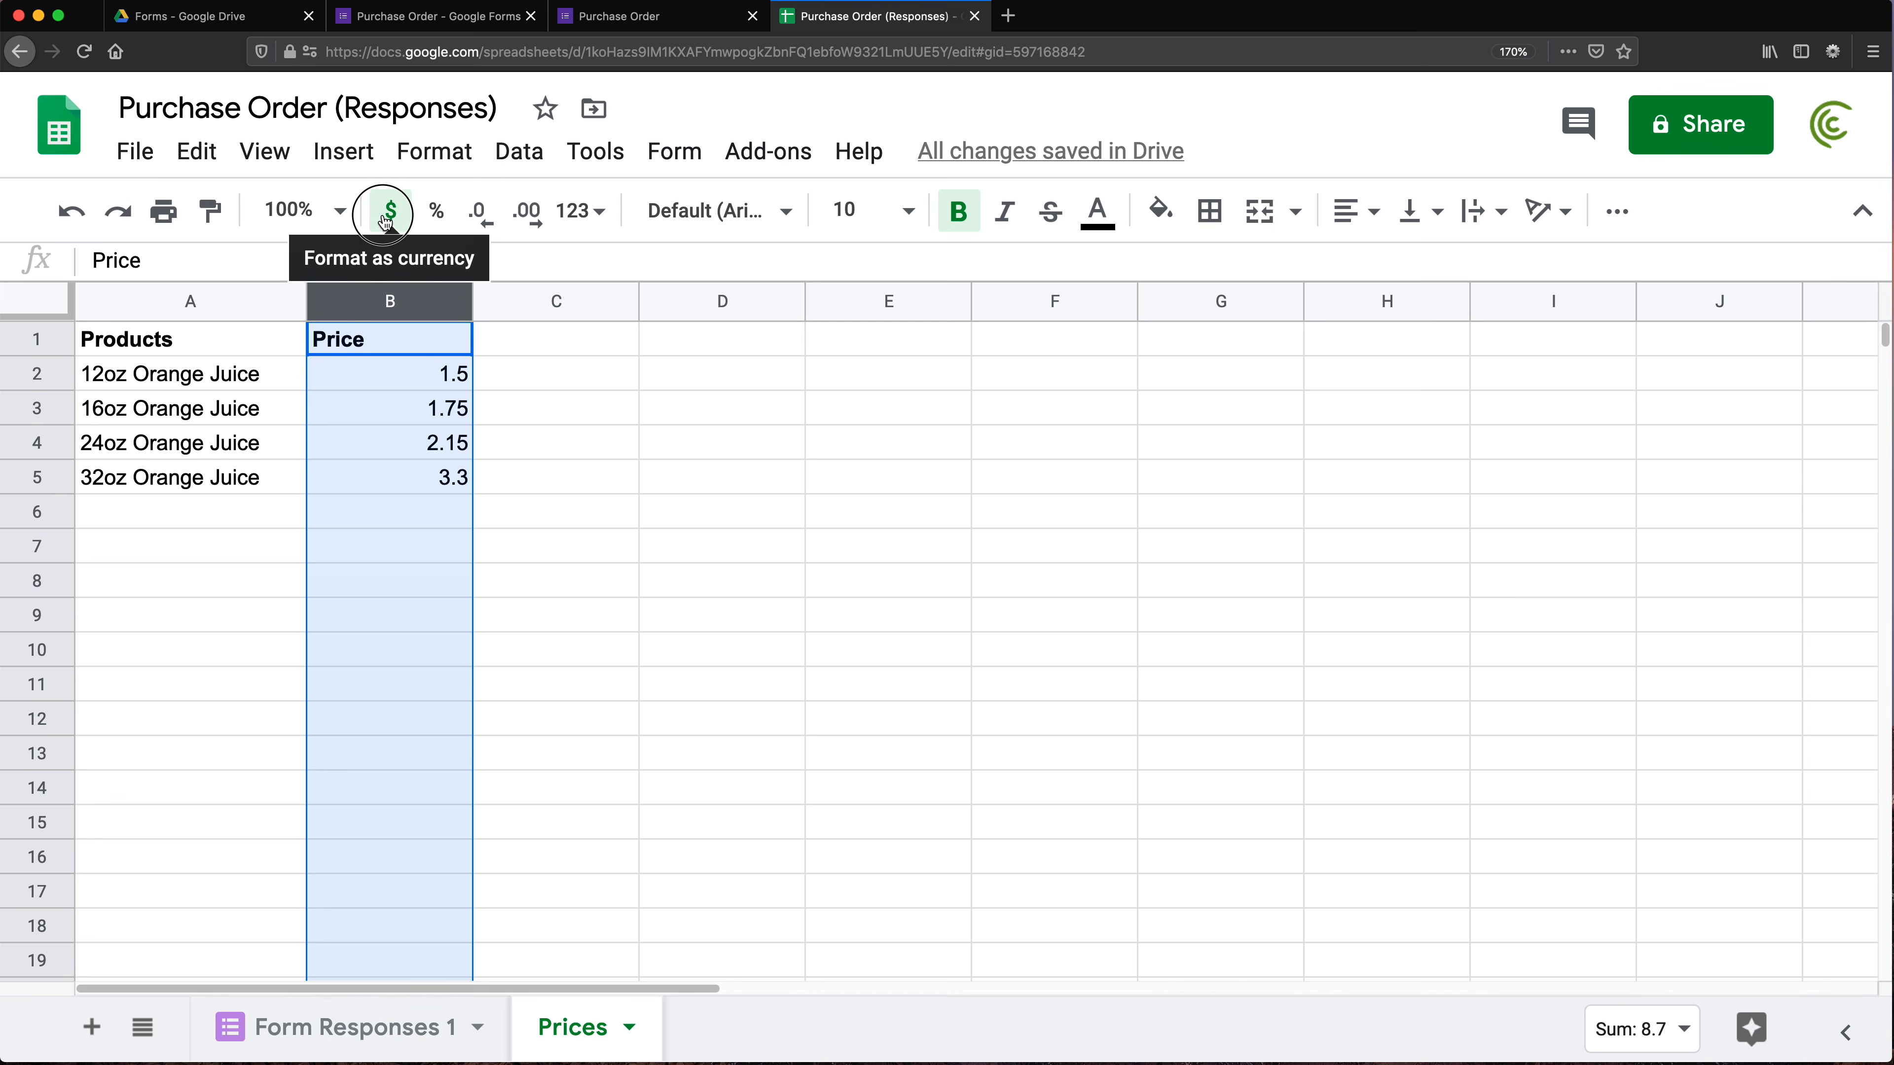
left_click(385, 216)
left_click(283, 339)
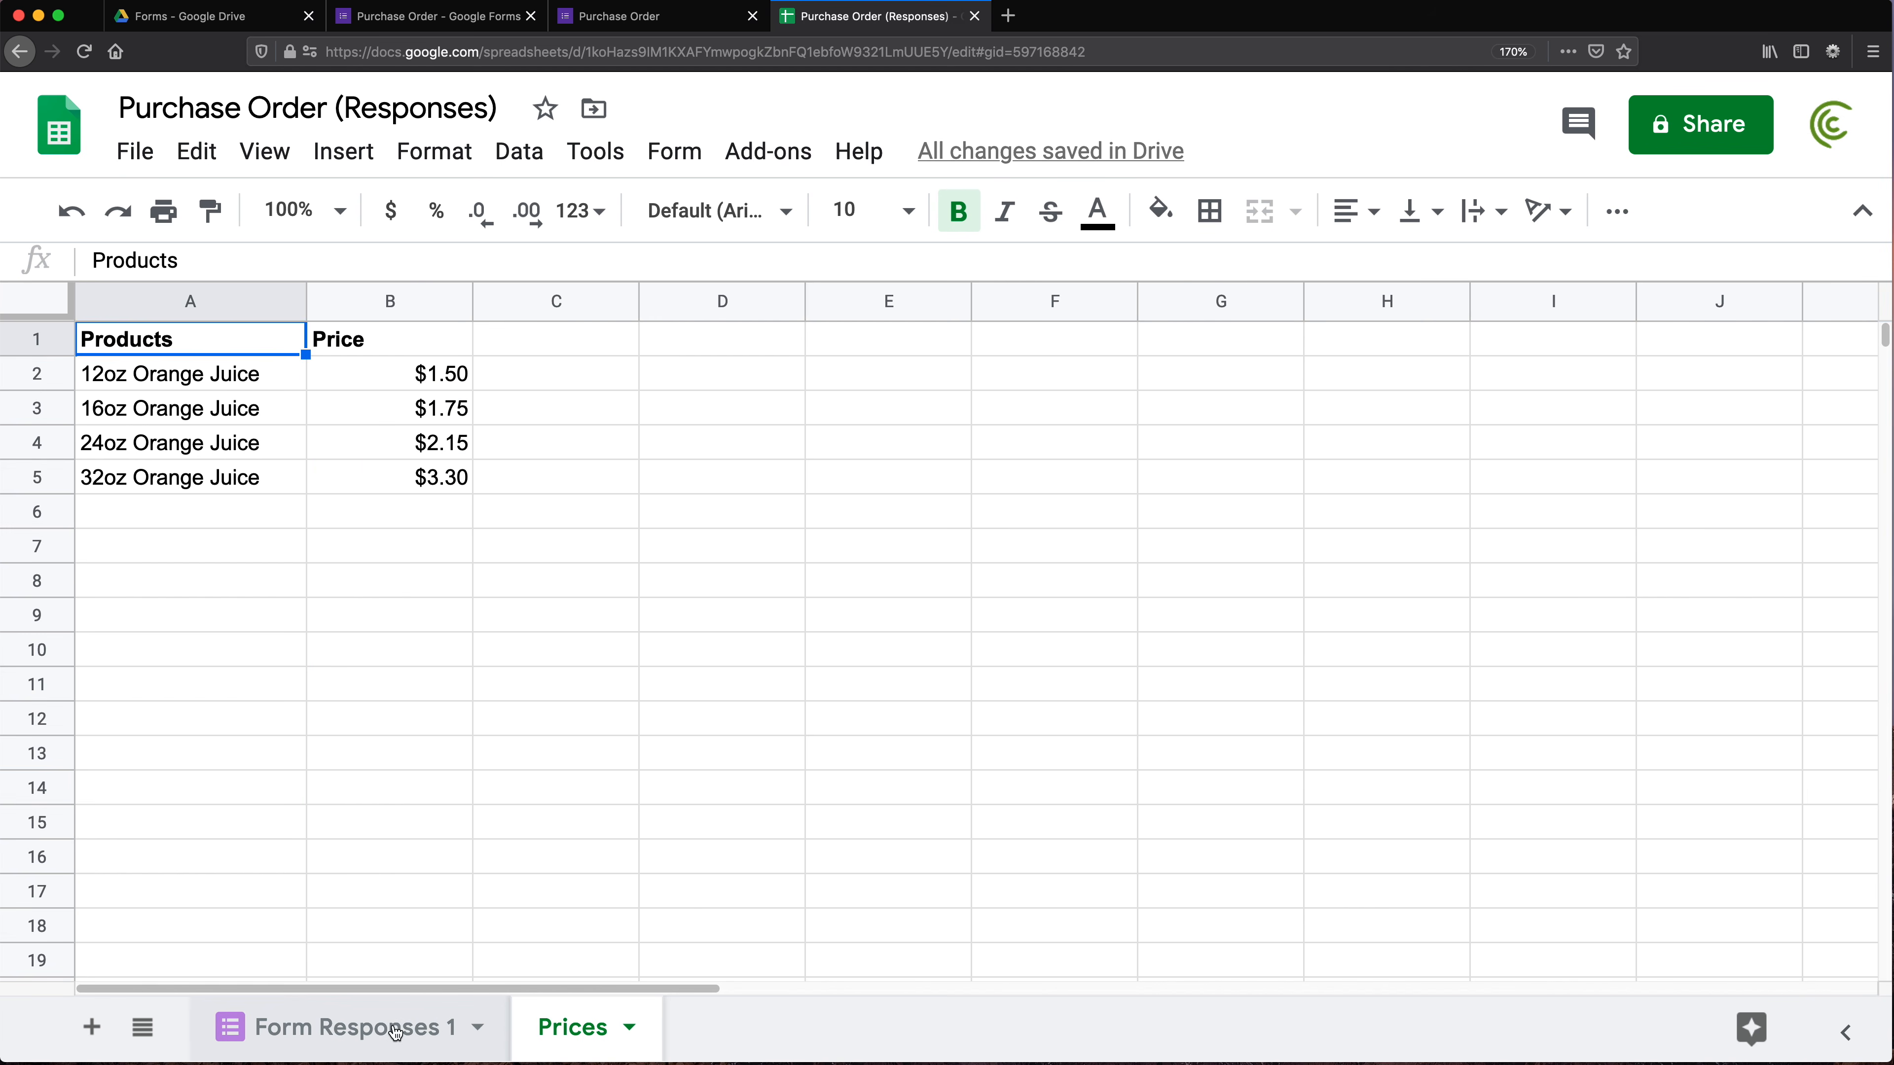
Start a VLOOKUP formula in cell D2 of the Form Responses 1 sheet with B2 as the search key
left_click(347, 1028)
left_click(850, 382)
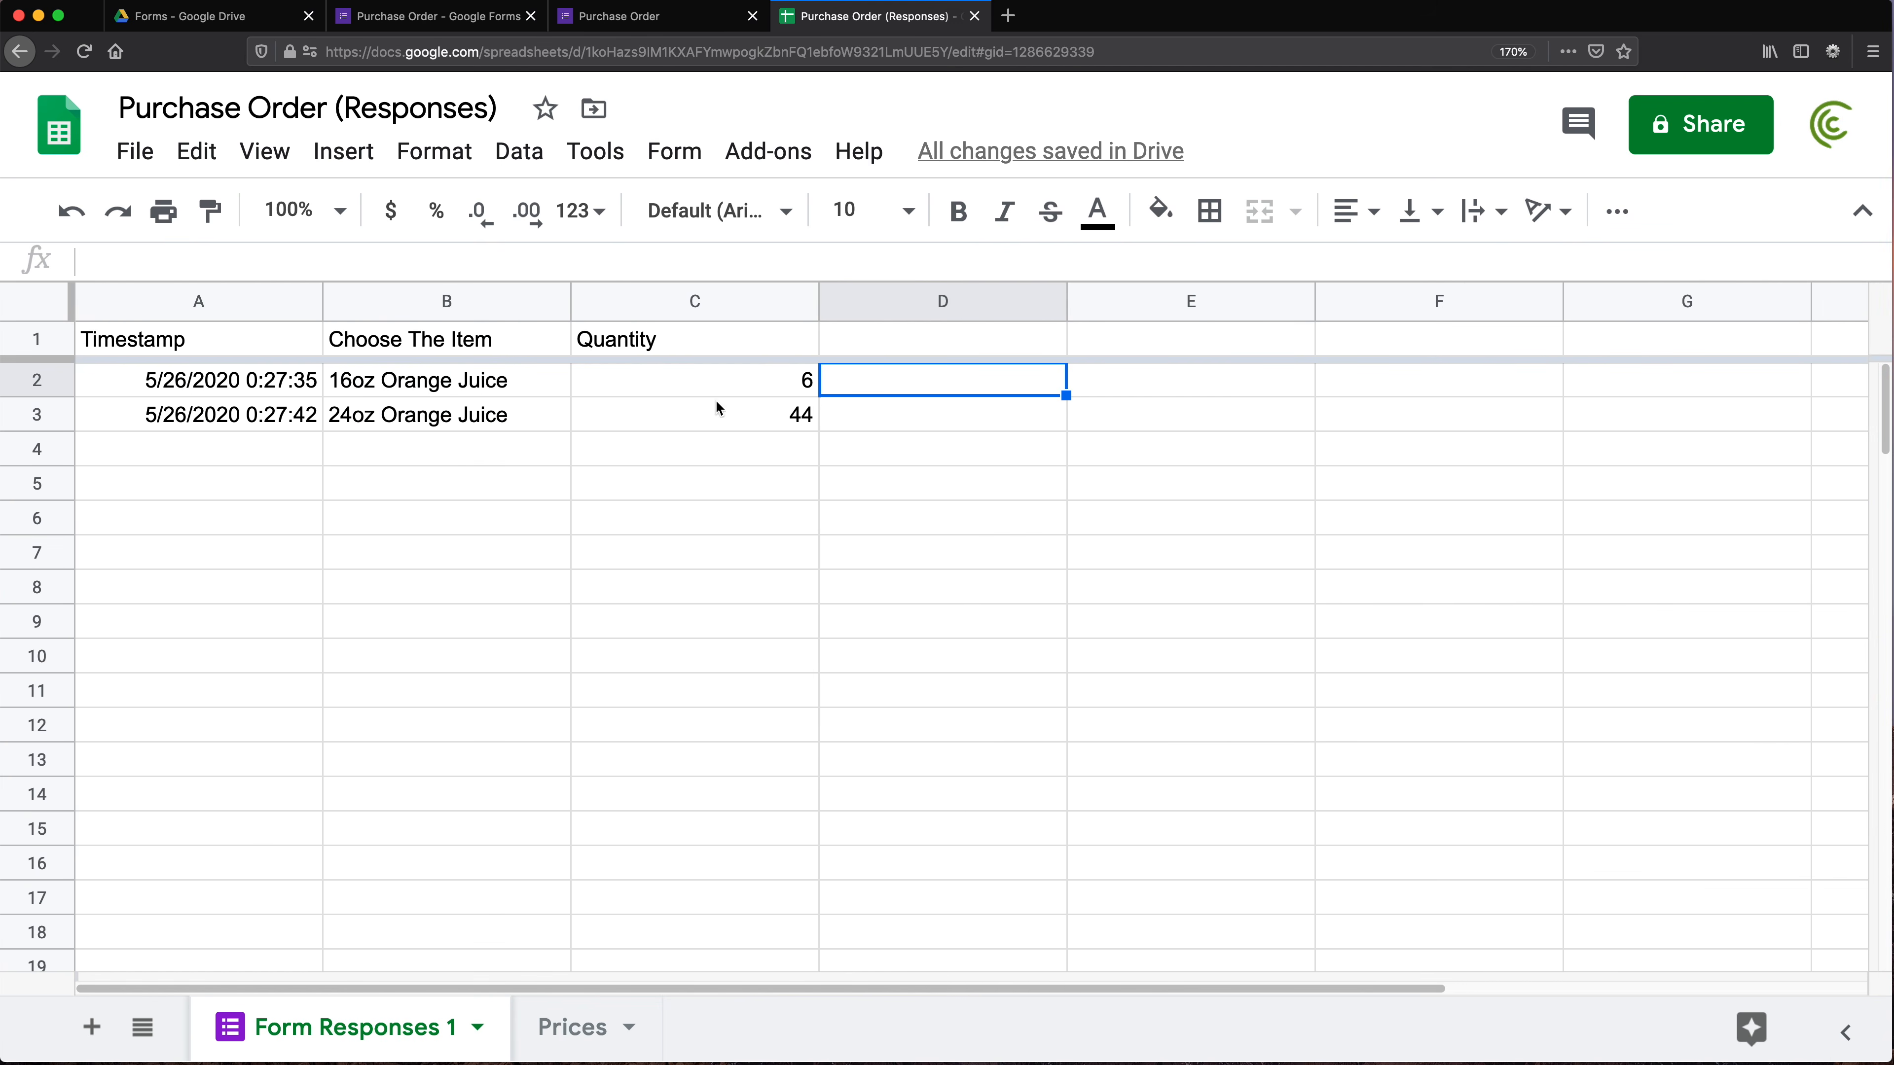
left_click_drag(384, 384, 404, 448)
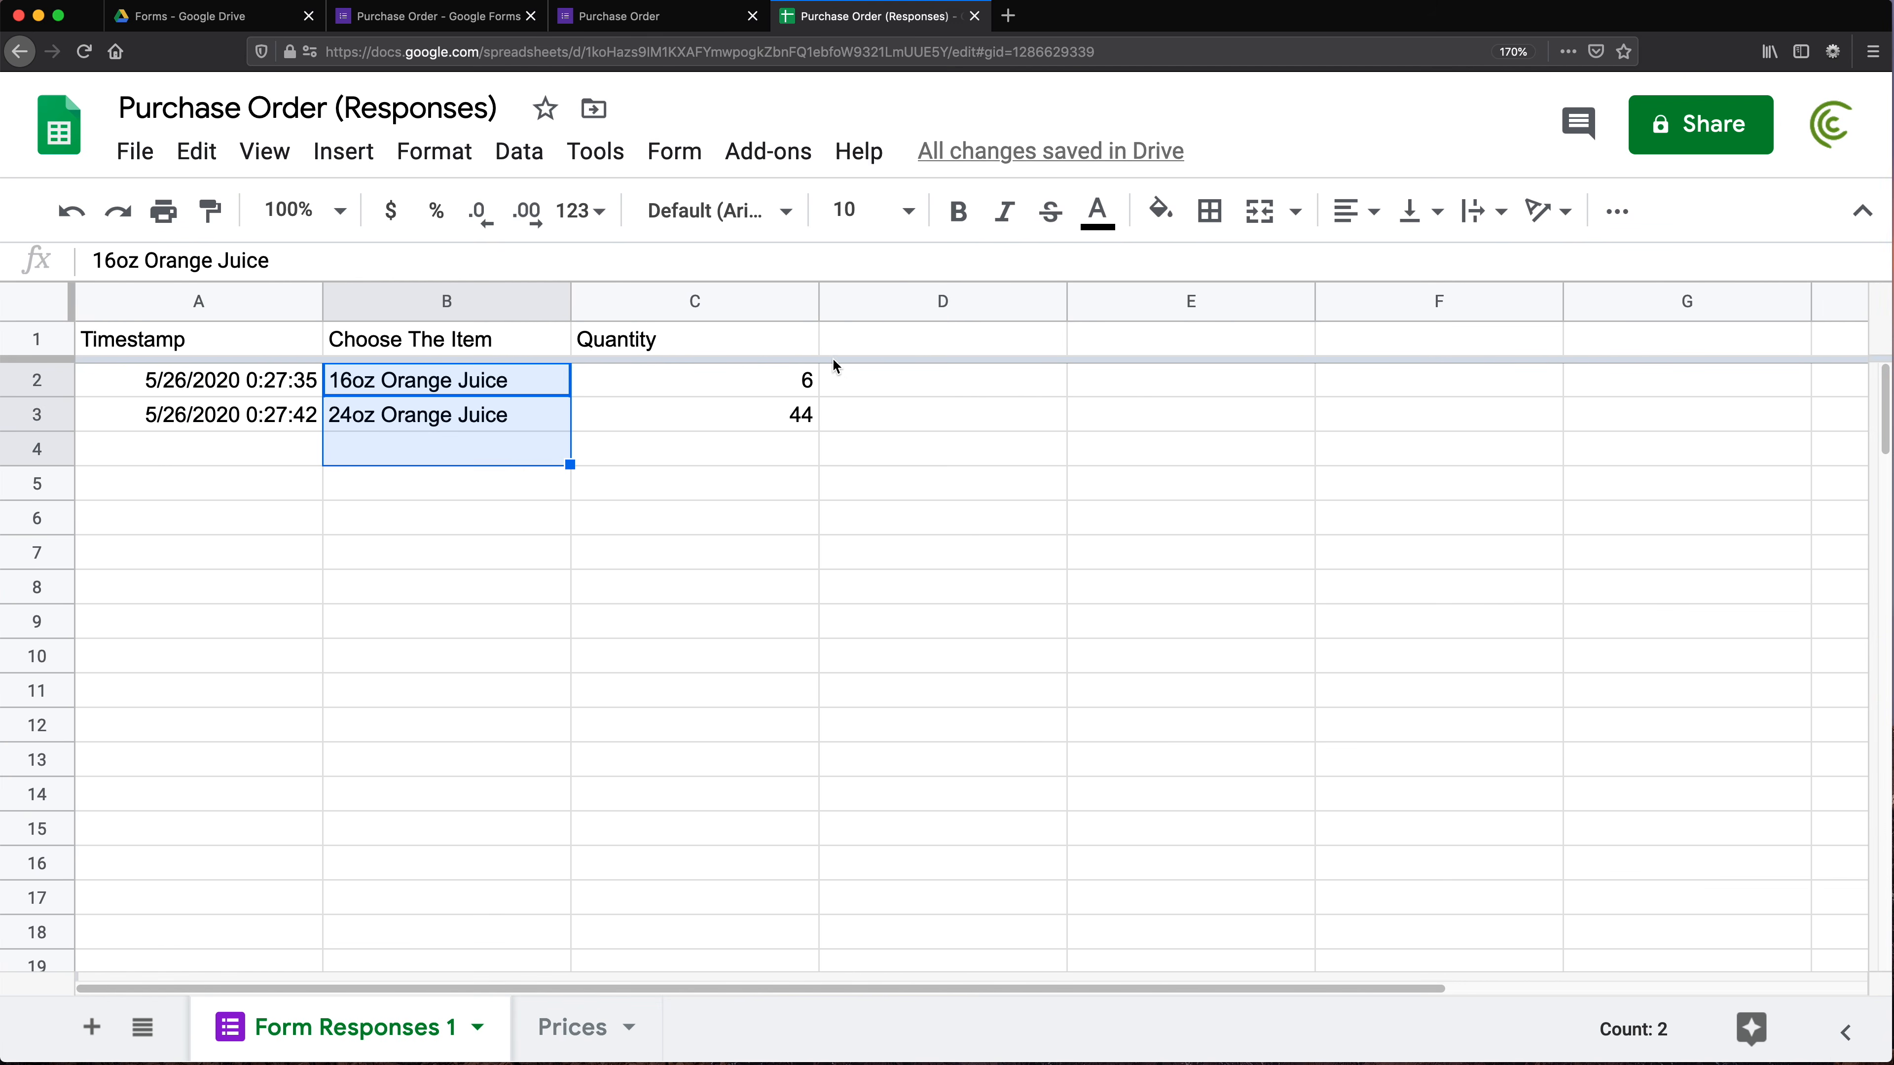
left_click(907, 387)
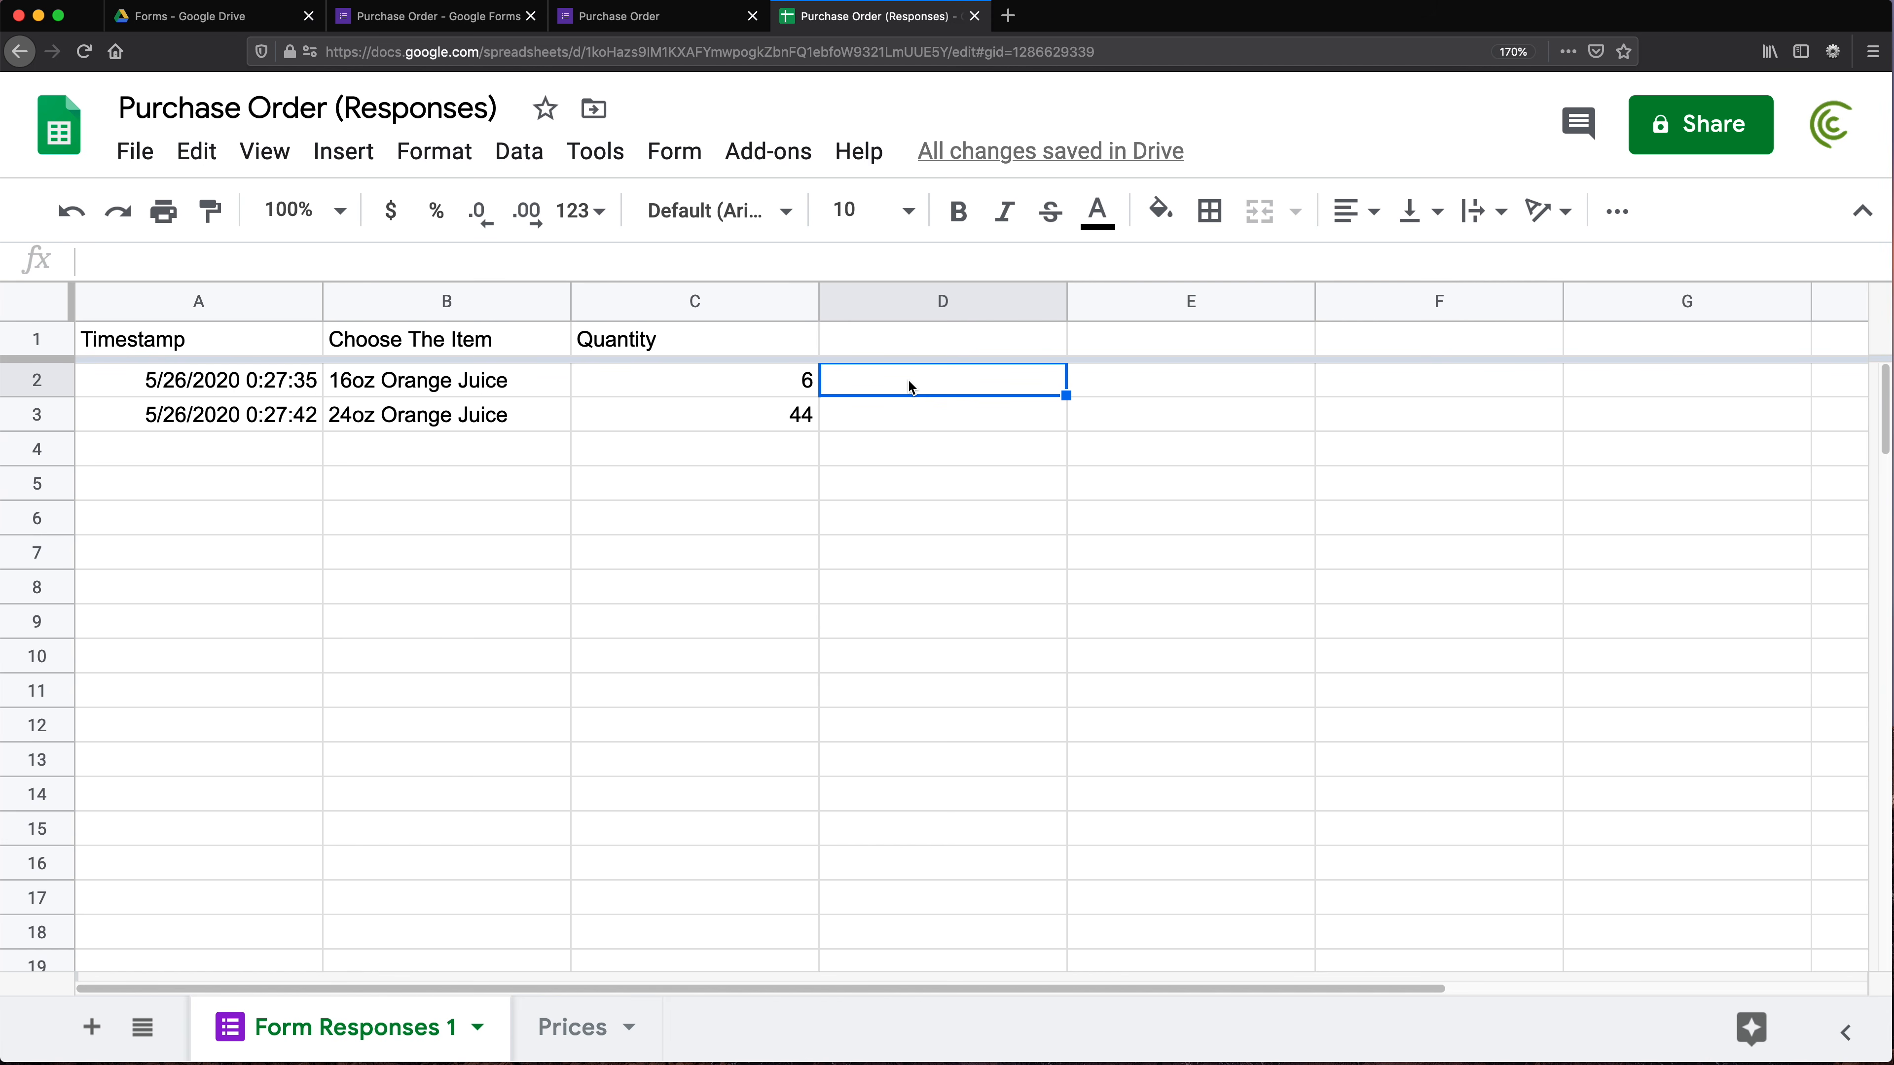
type("=vl")
key("Tab")
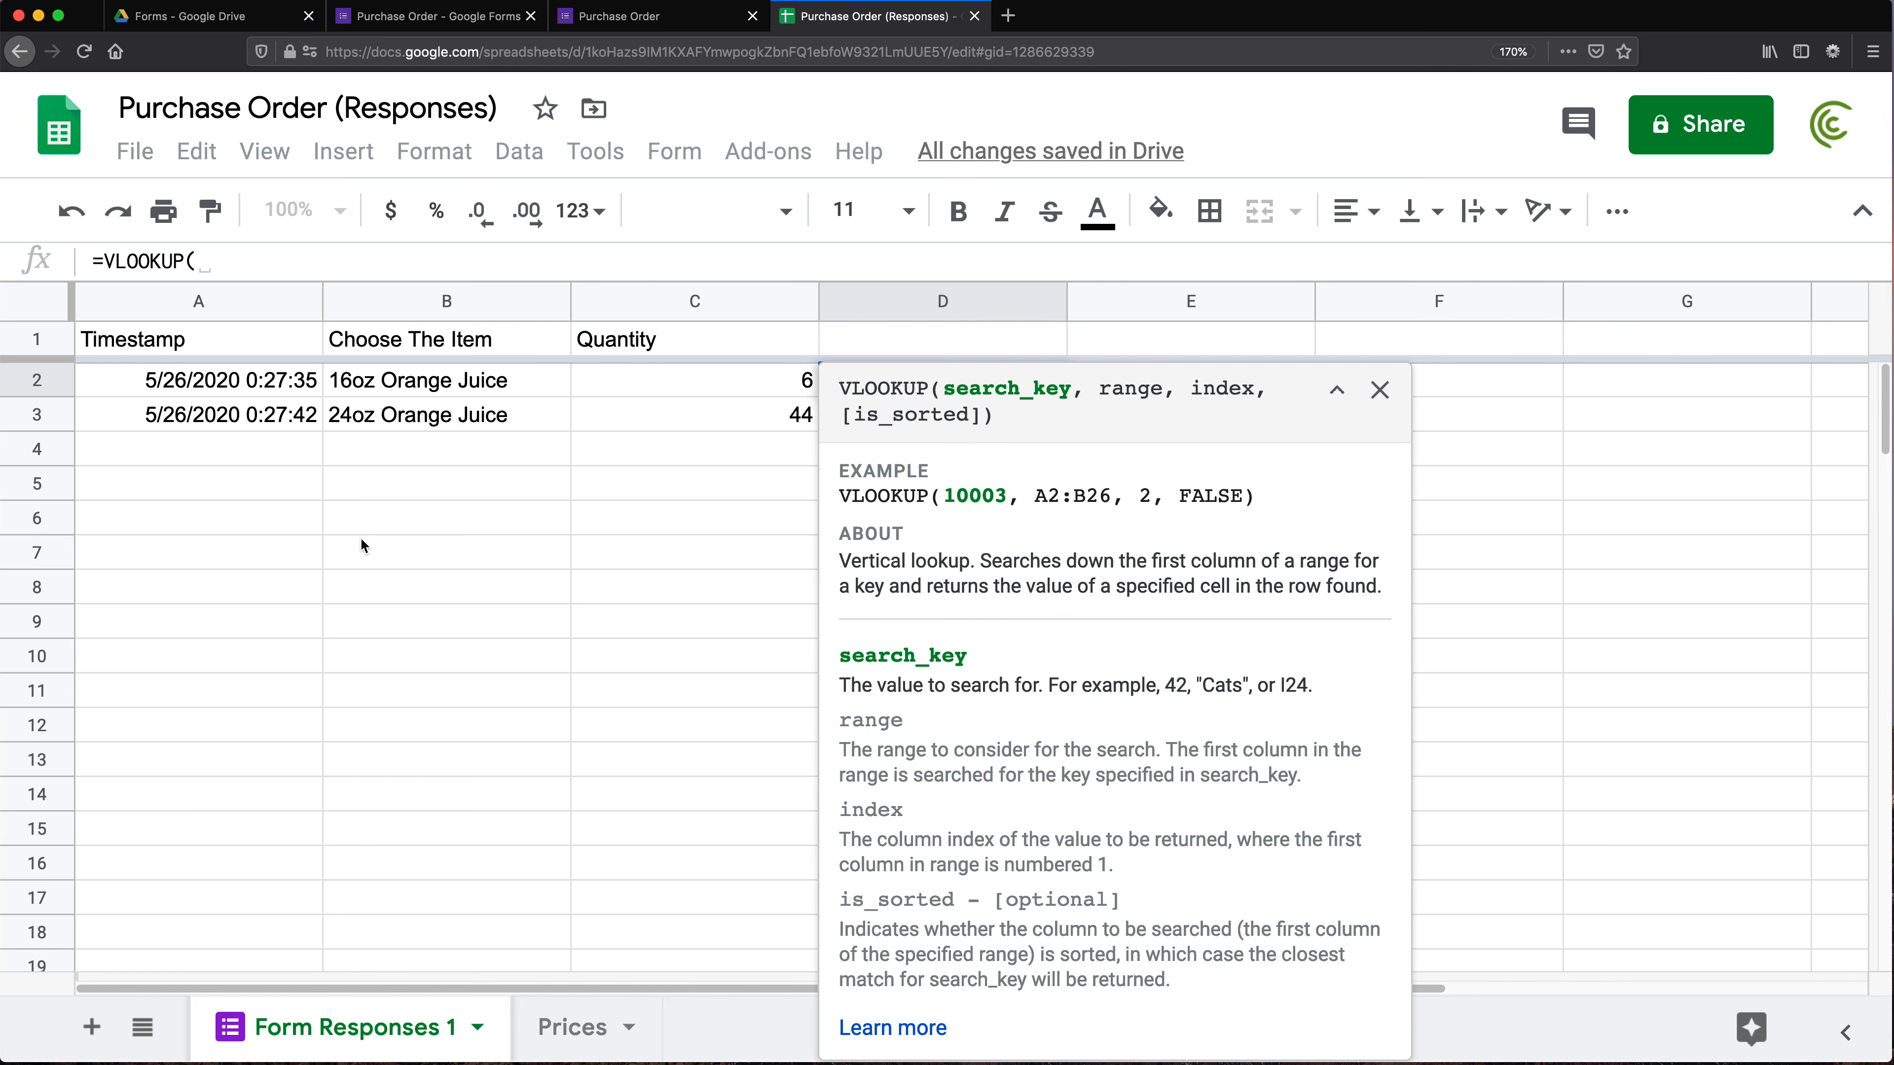
left_click(382, 381)
type(",")
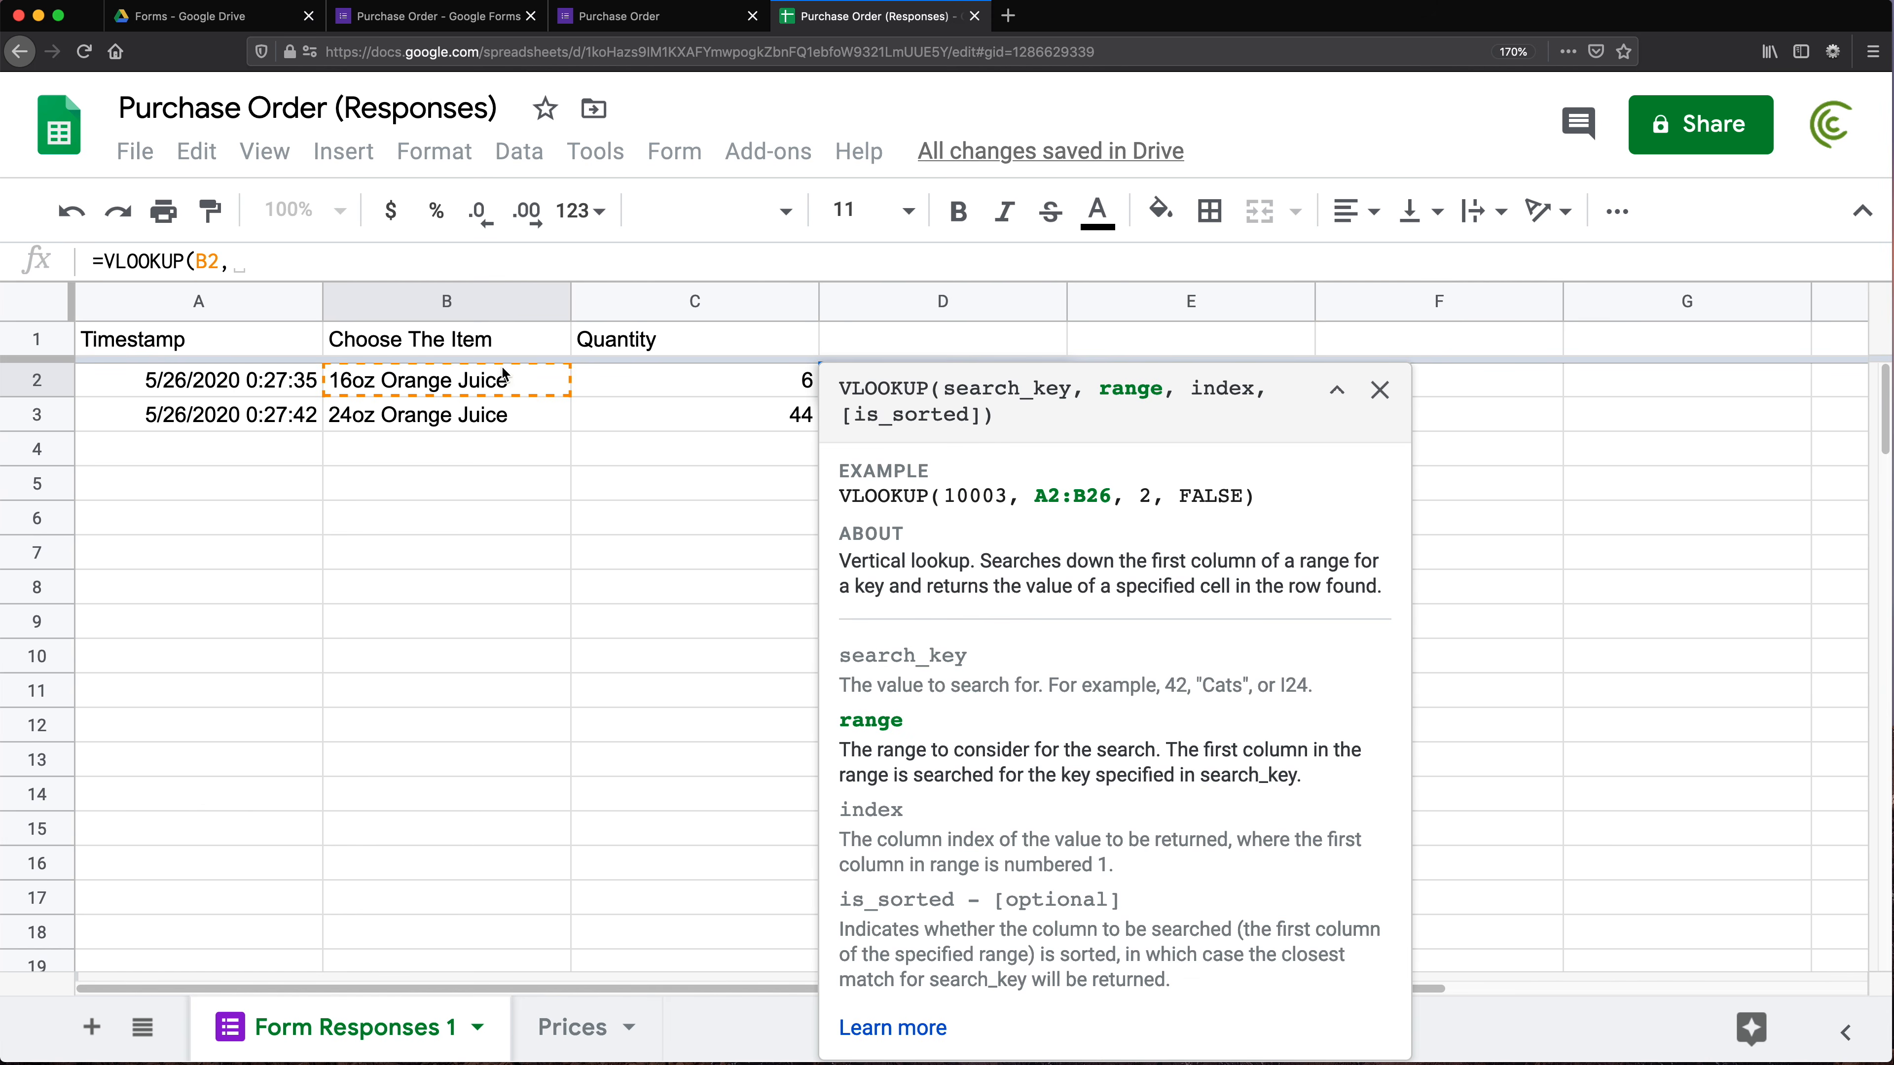
Set the VLOOKUP range to columns A and B of the Prices sheet as the absolute reference Prices!$A:$B
left_click(563, 1028)
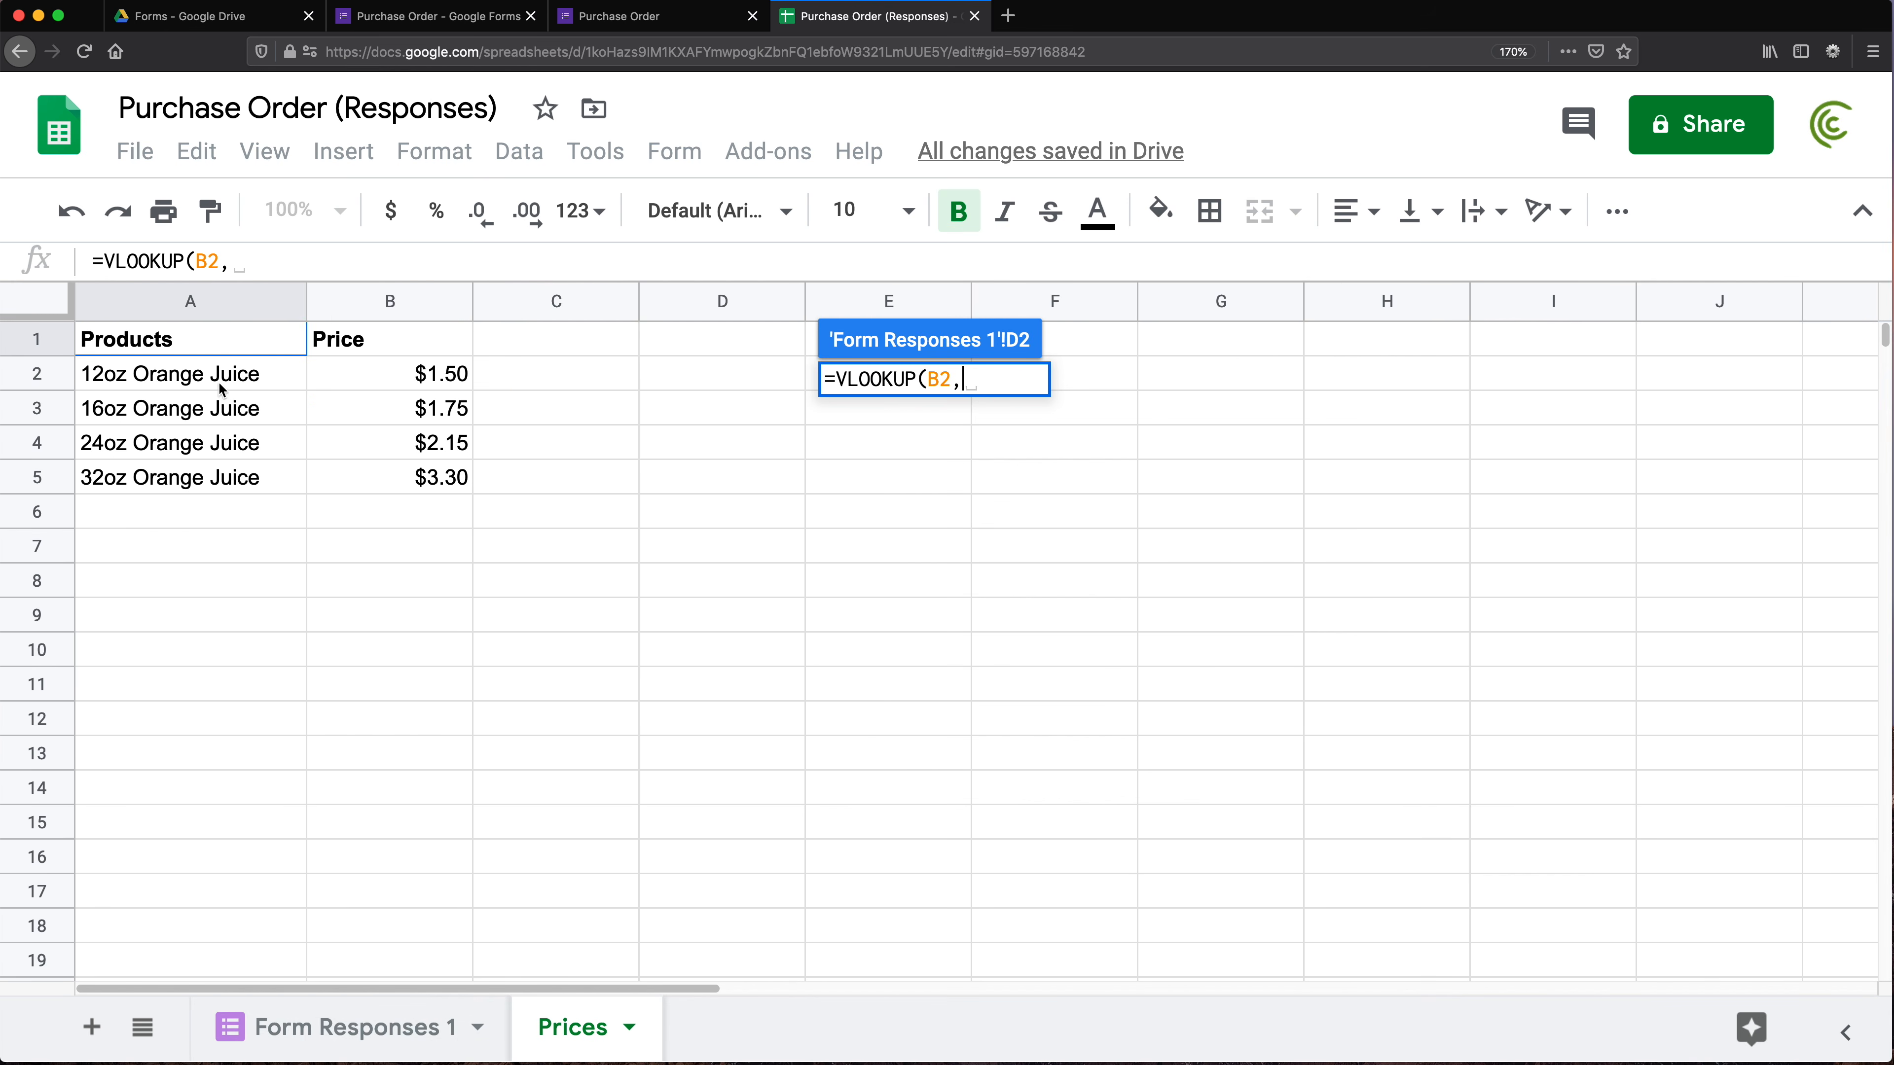
left_click_drag(182, 306, 414, 306)
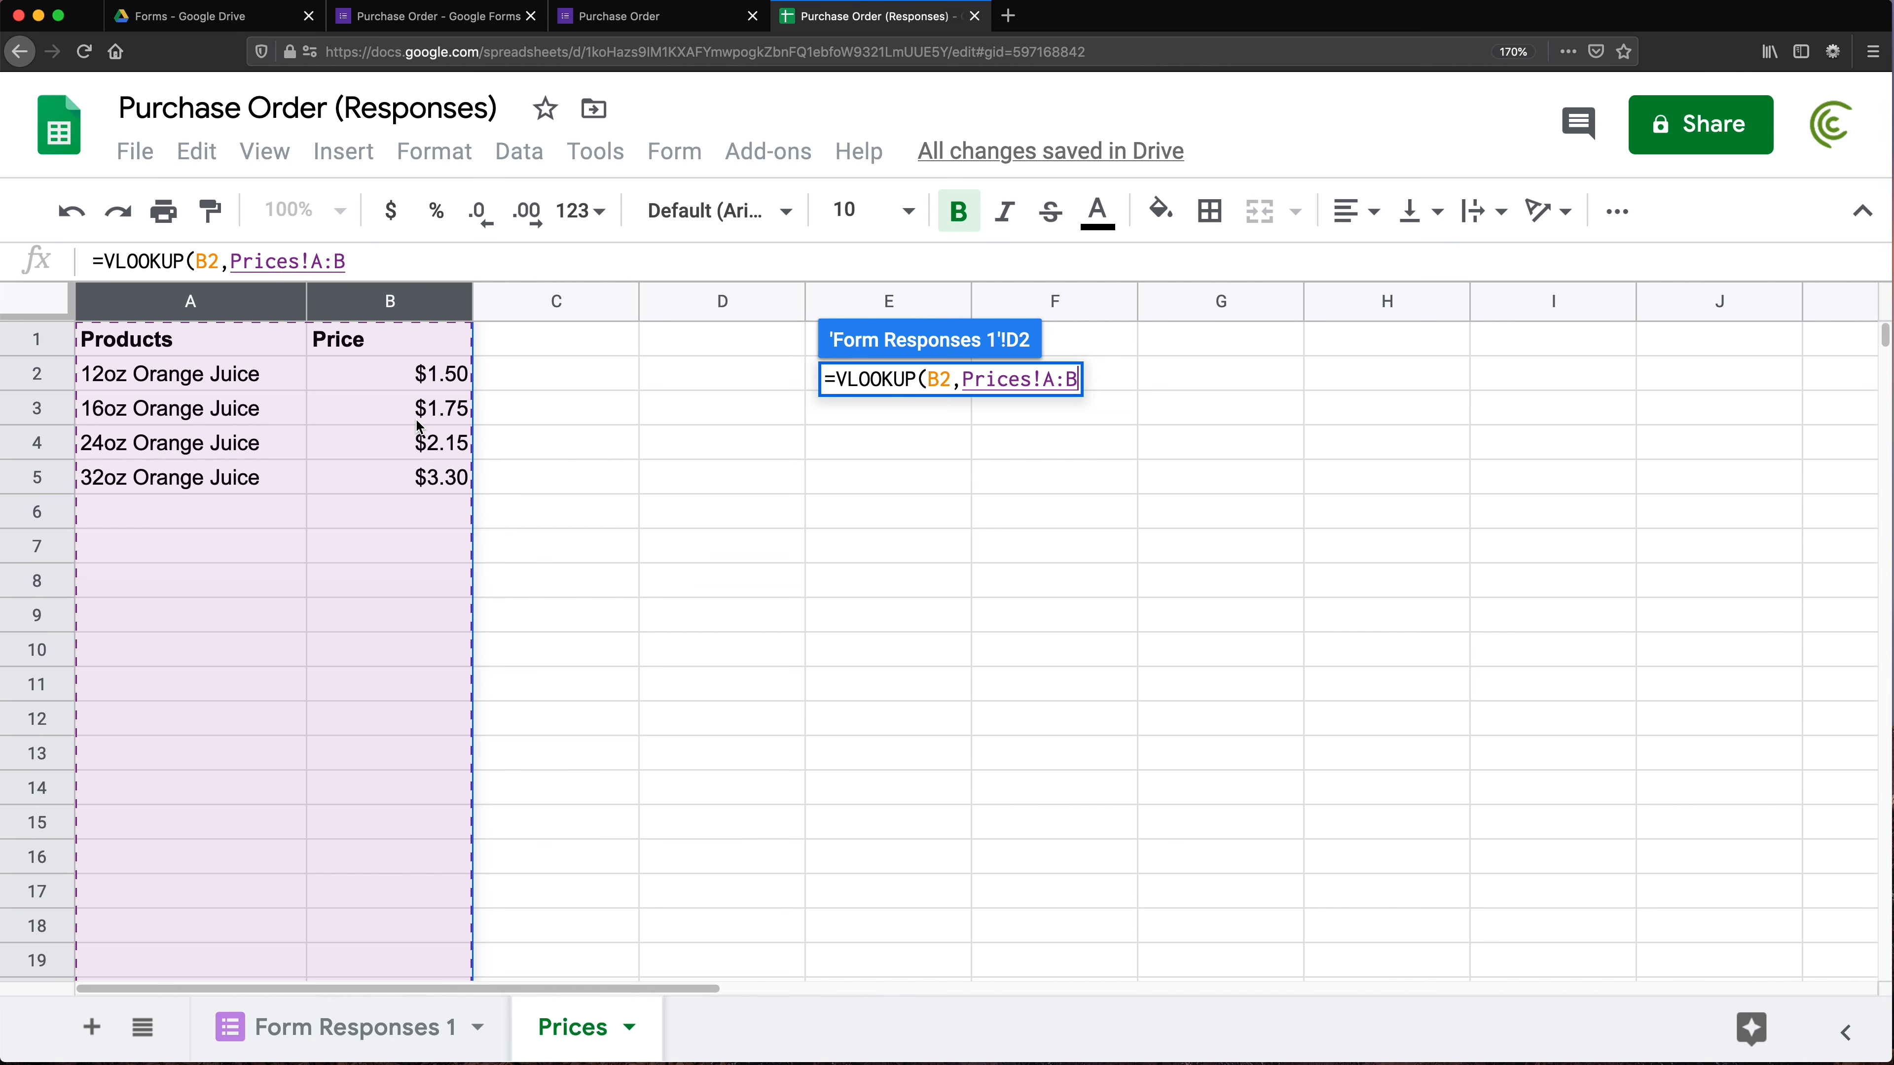
key("F4")
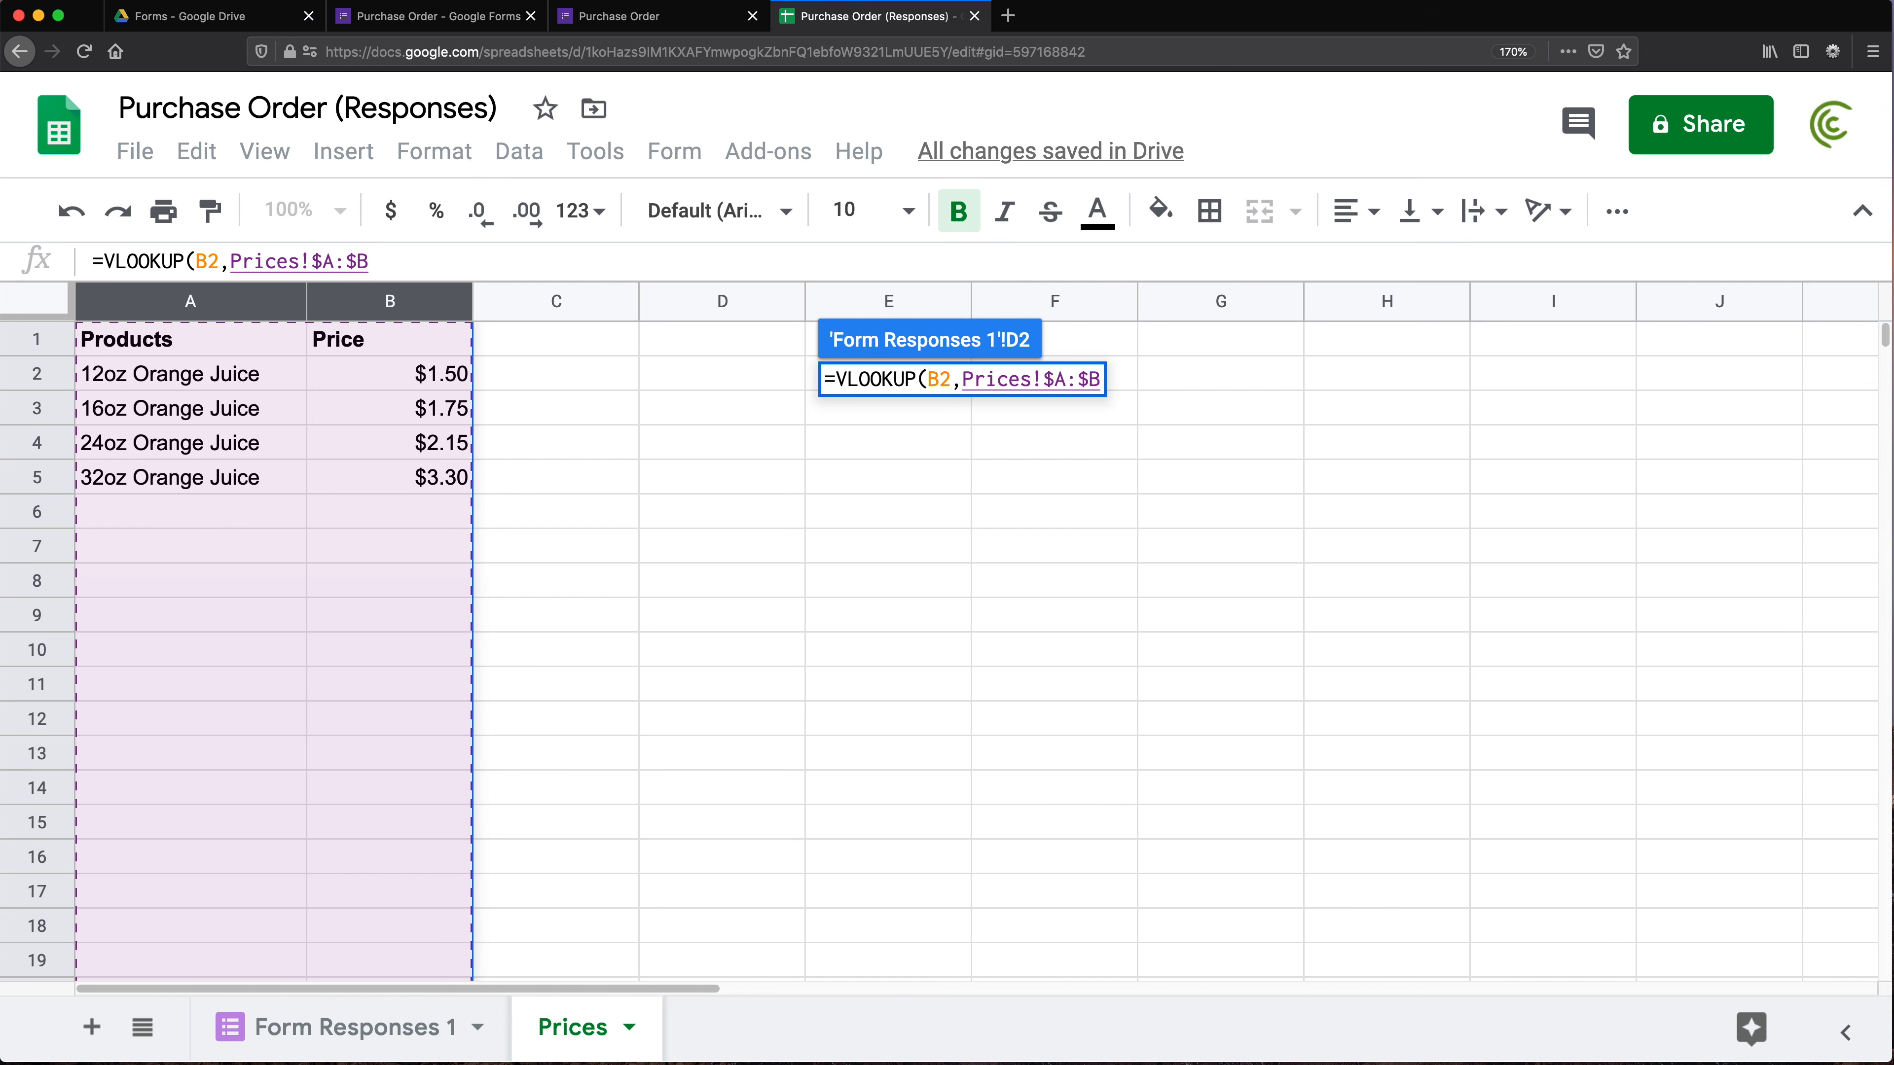
Complete the VLOOKUP formula with column index 2 and is_sorted 0, and enter it in D2
type(", ")
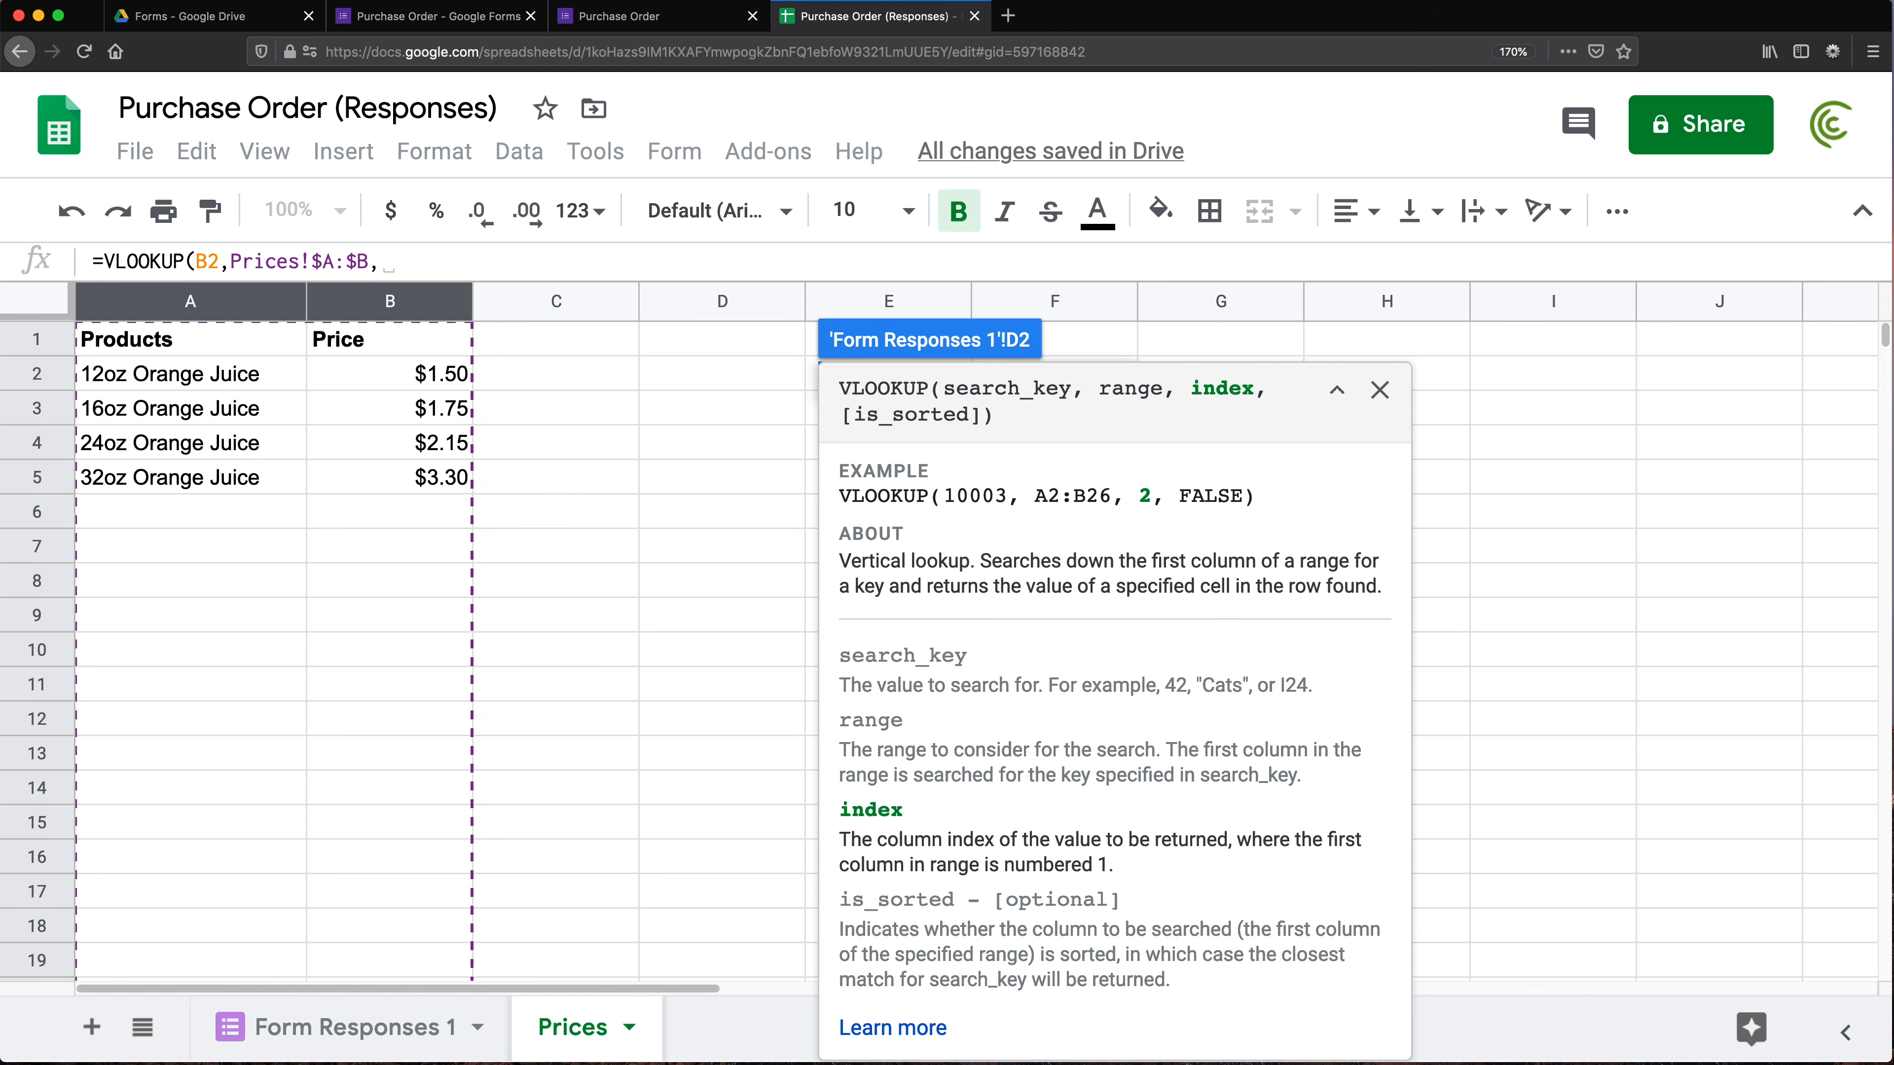
type("2")
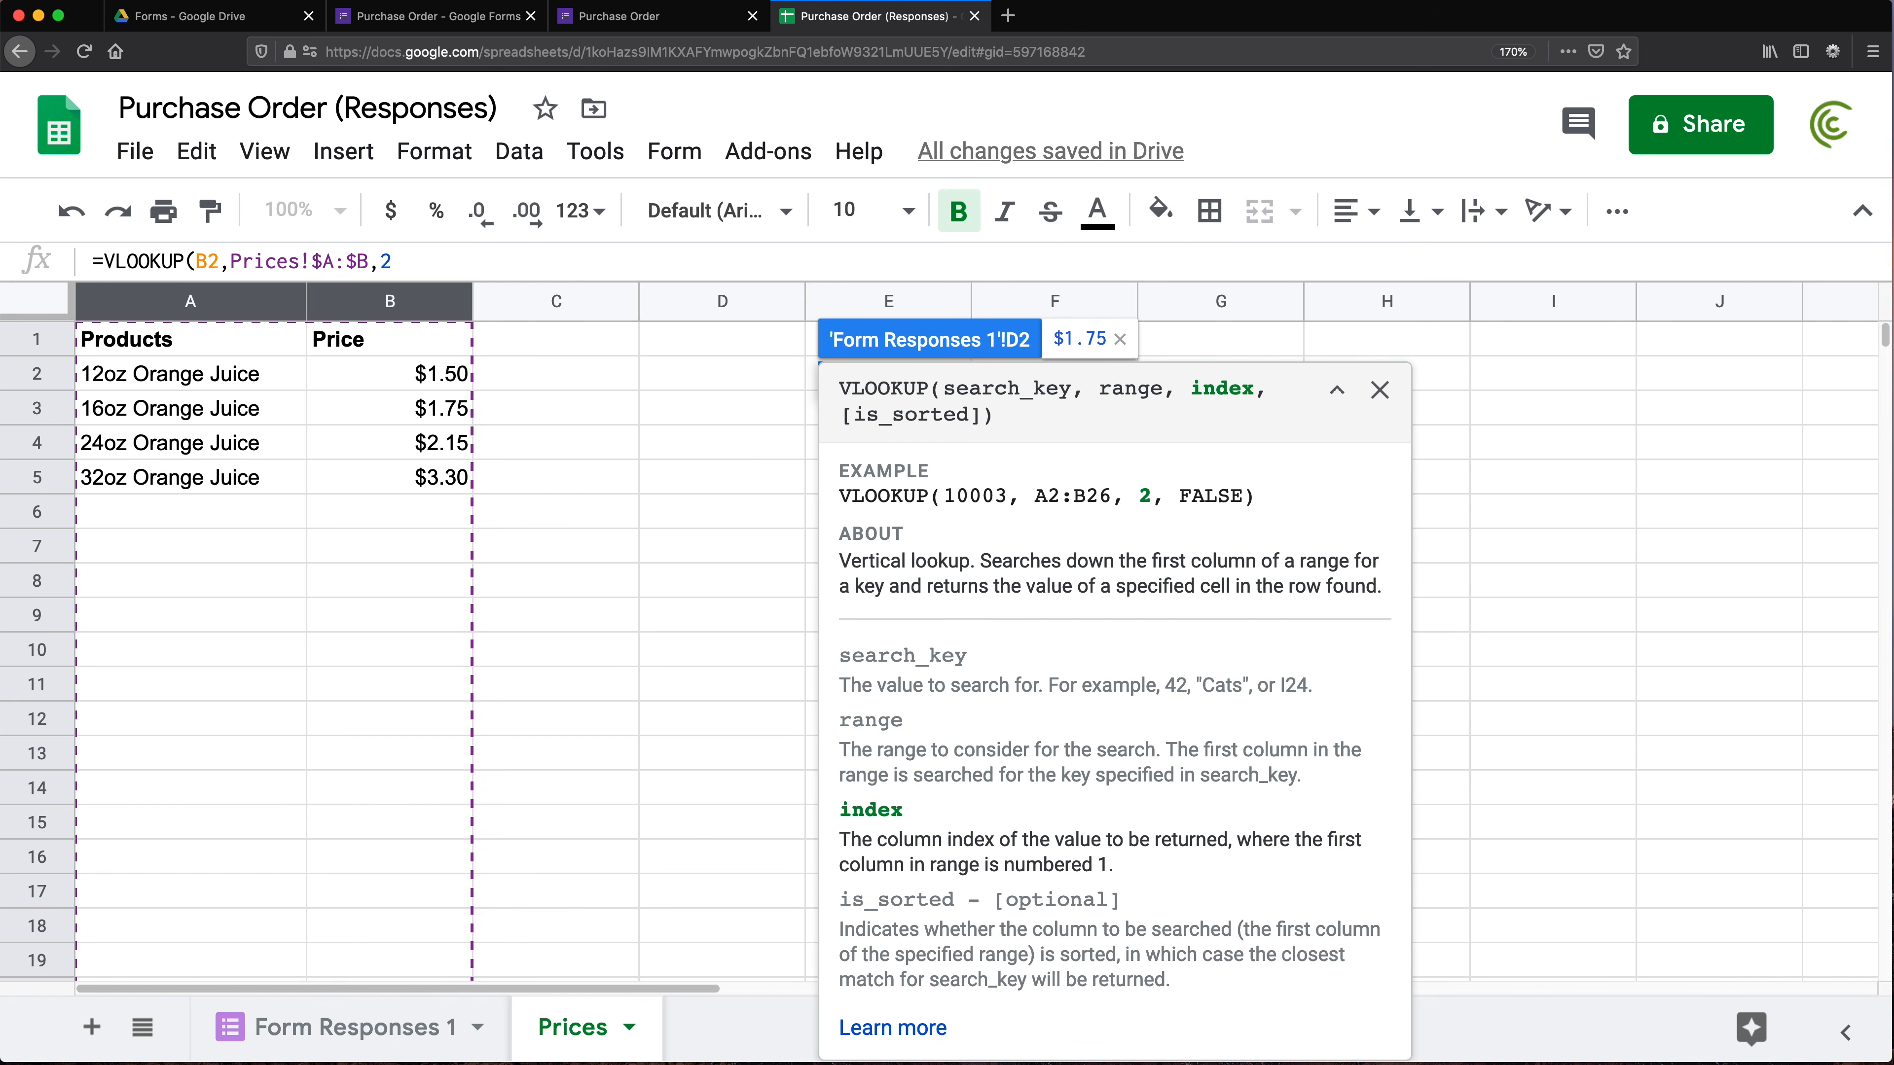
type(",")
left_click(1335, 390)
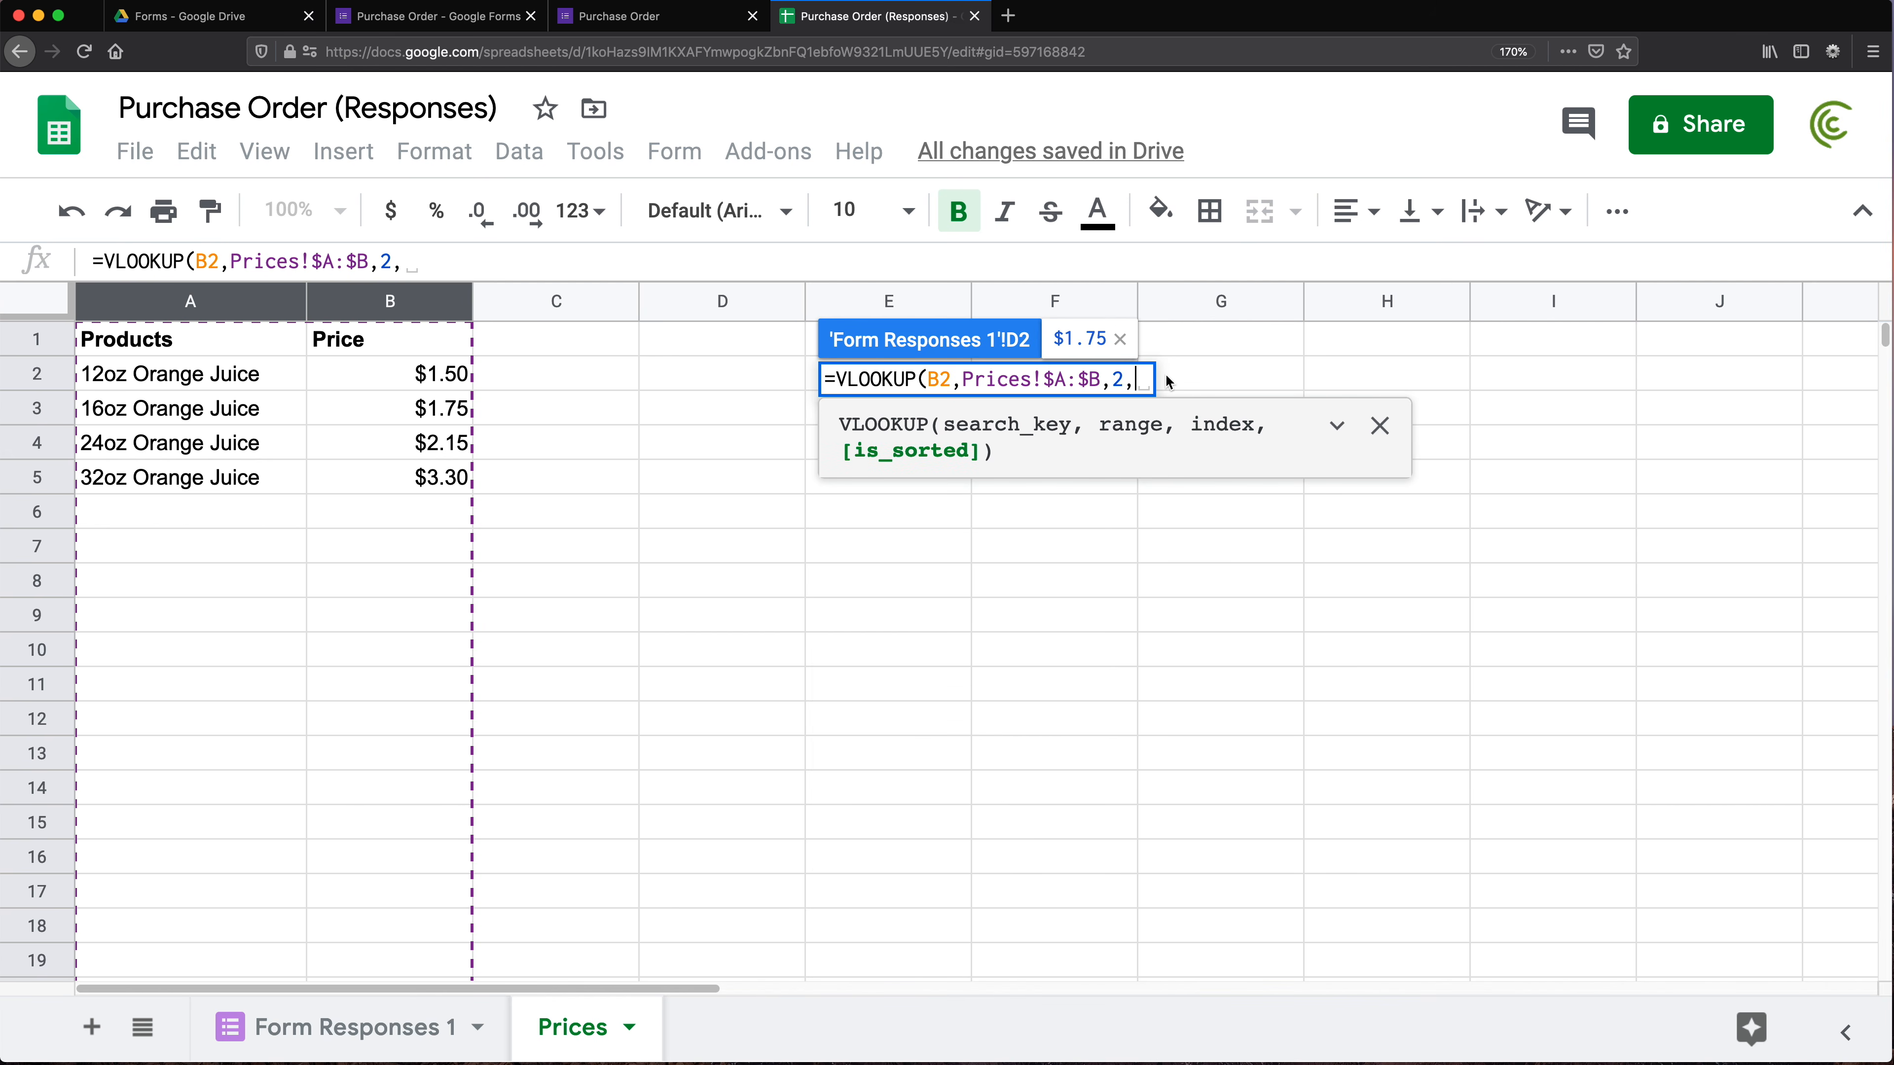
type("0")
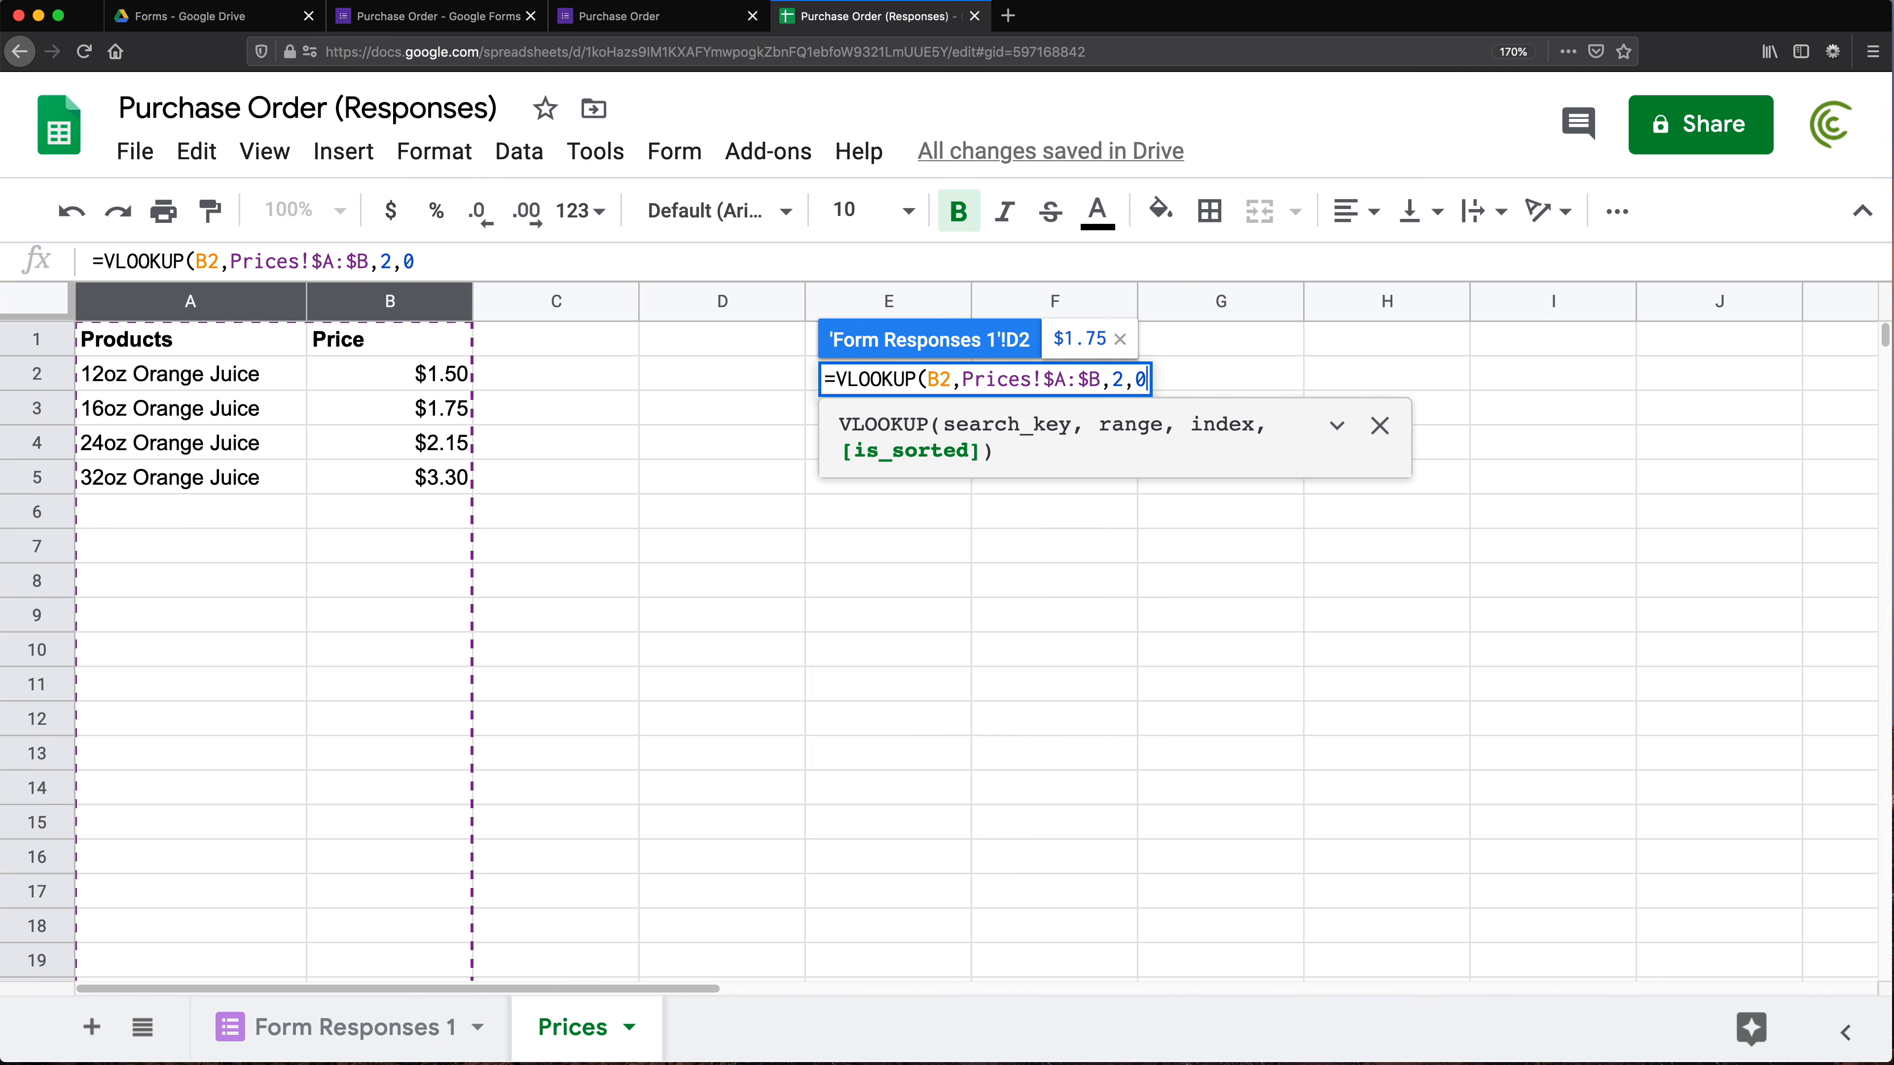
type(")")
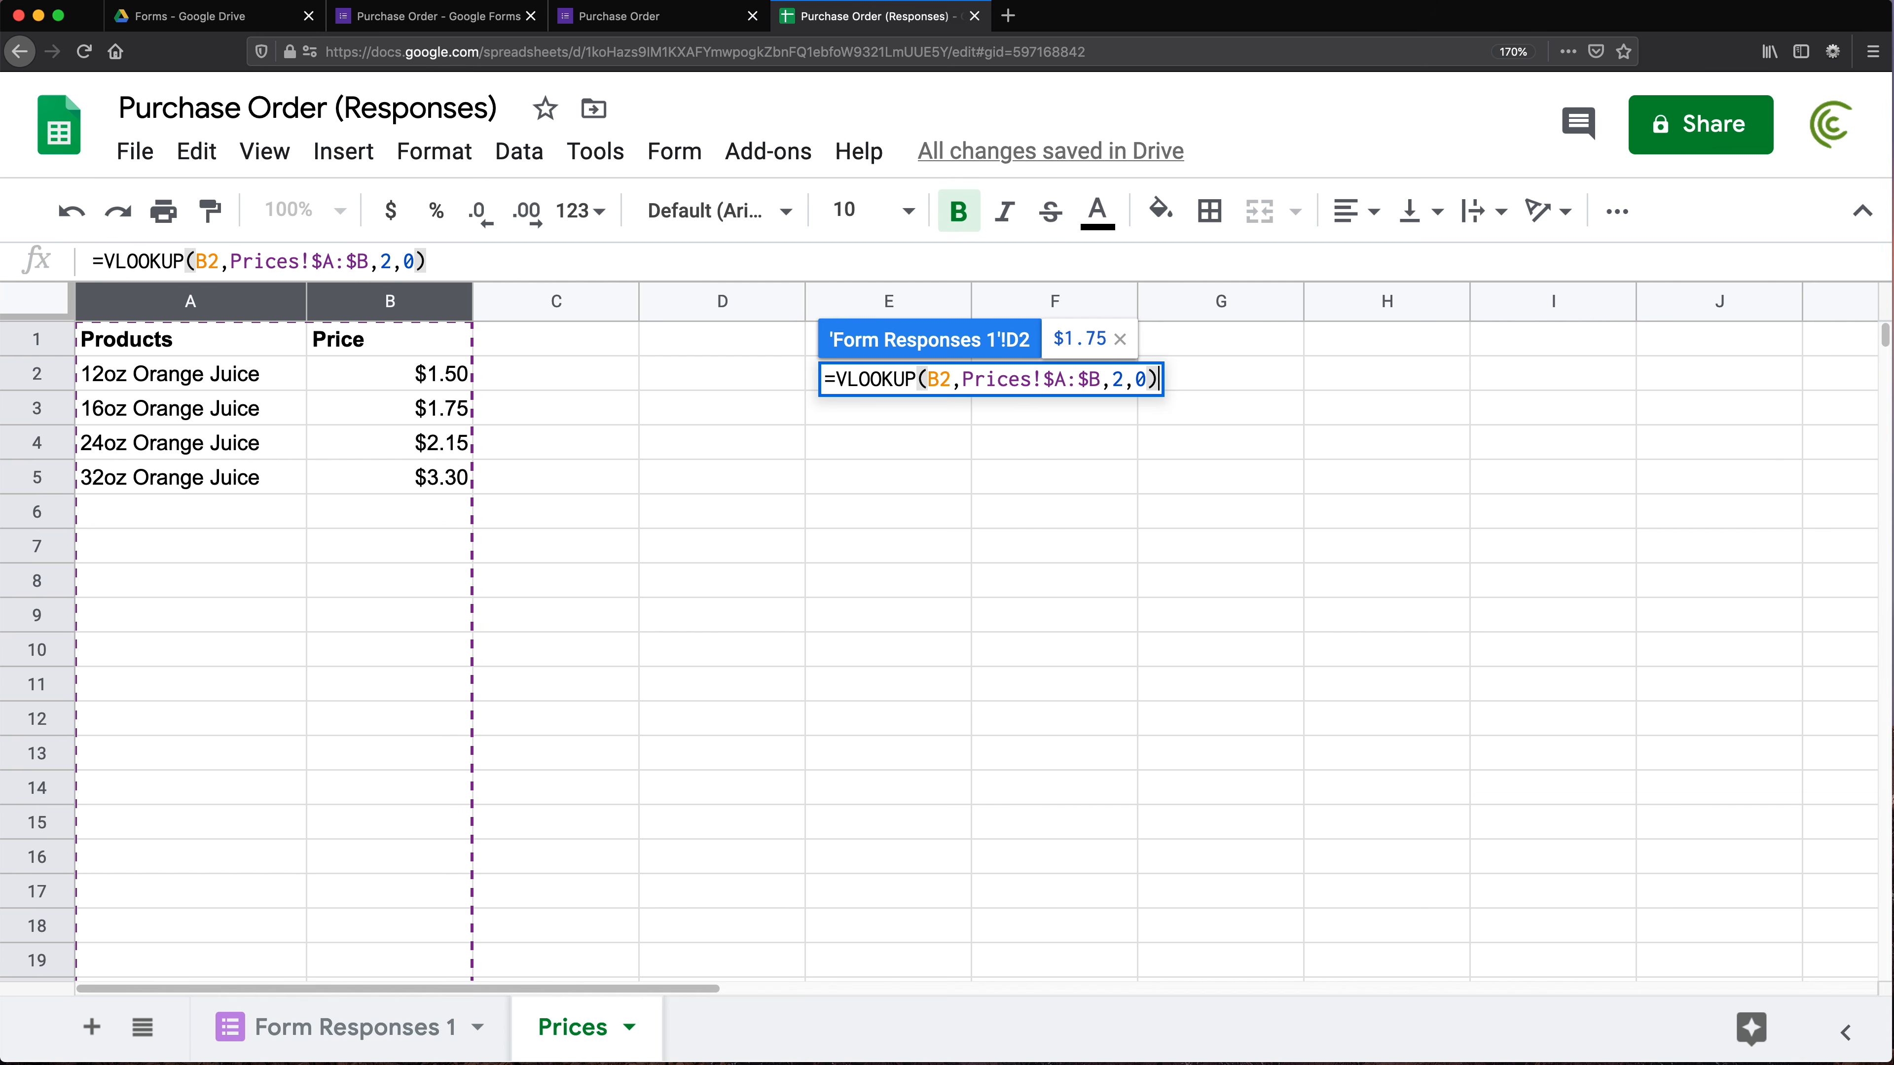
key("Return")
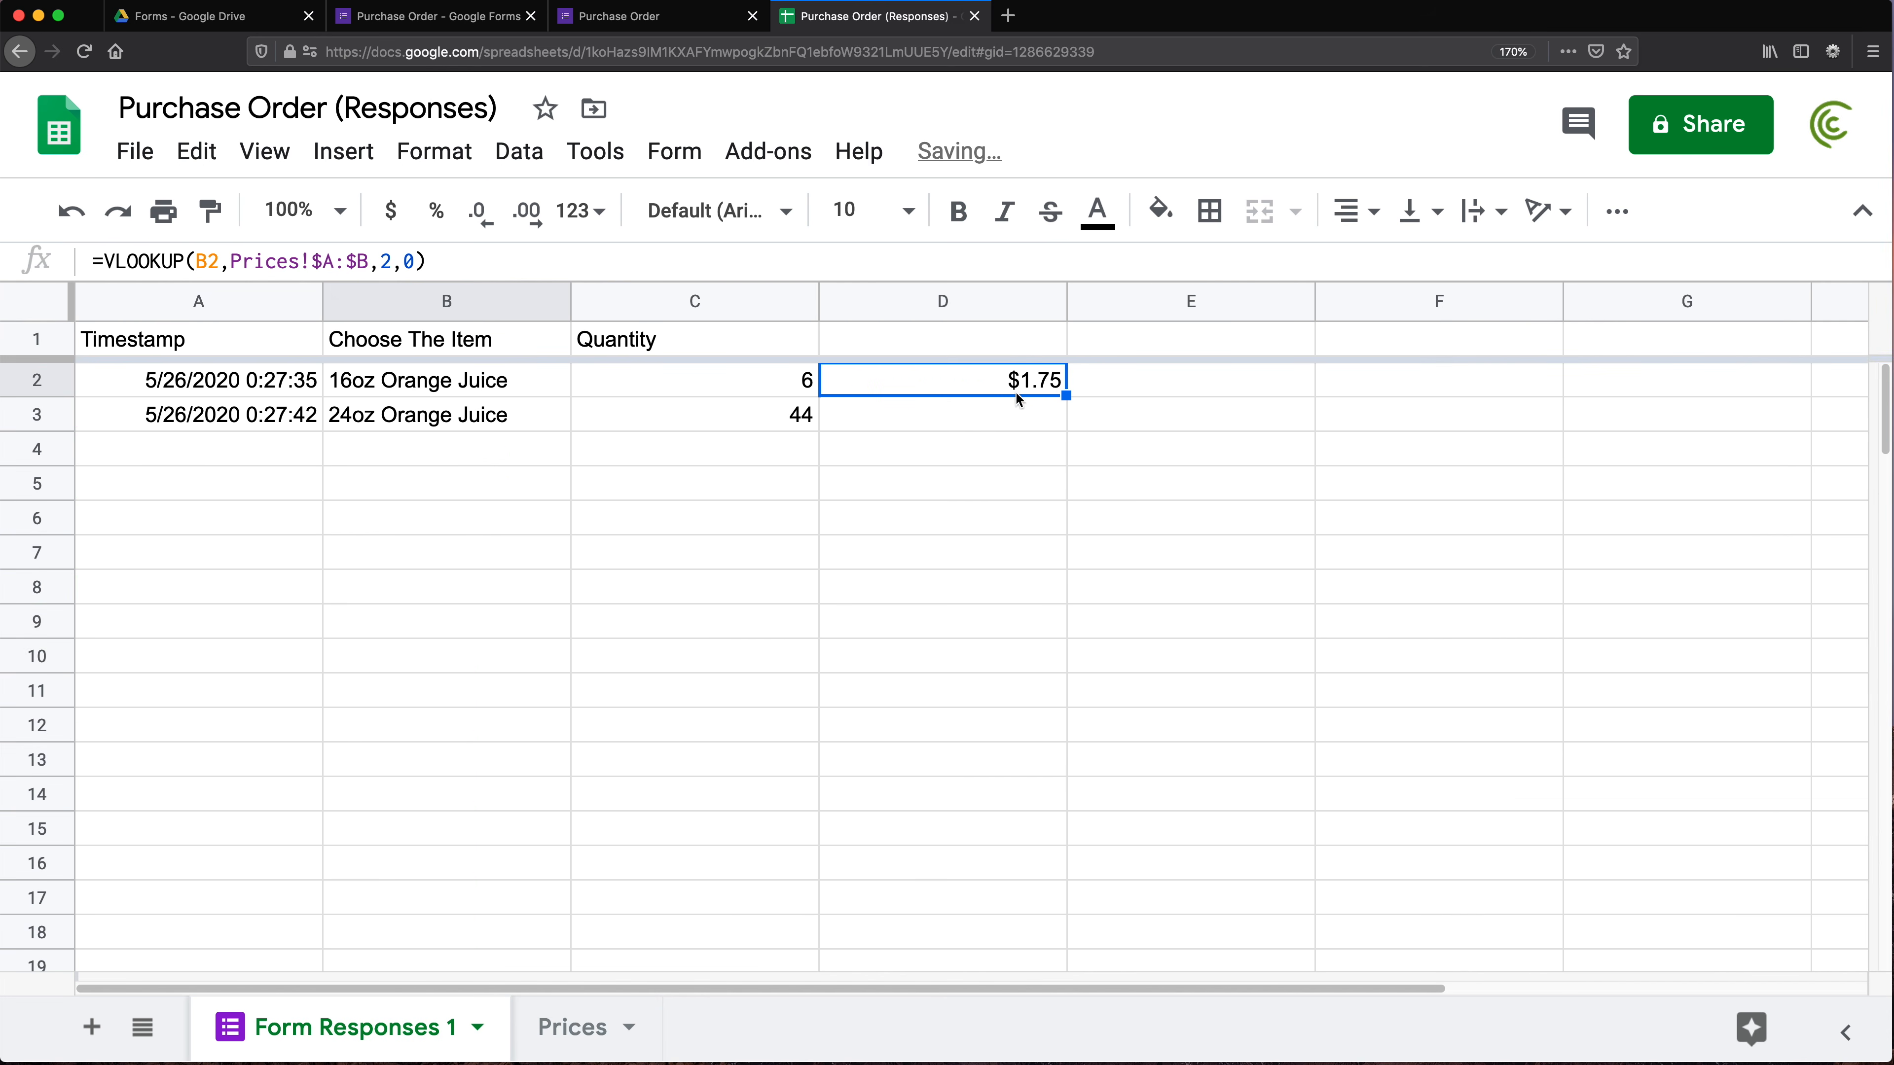
Check the looked-up price for 16oz Orange Juice against its row in the Prices sheet
left_click(367, 375)
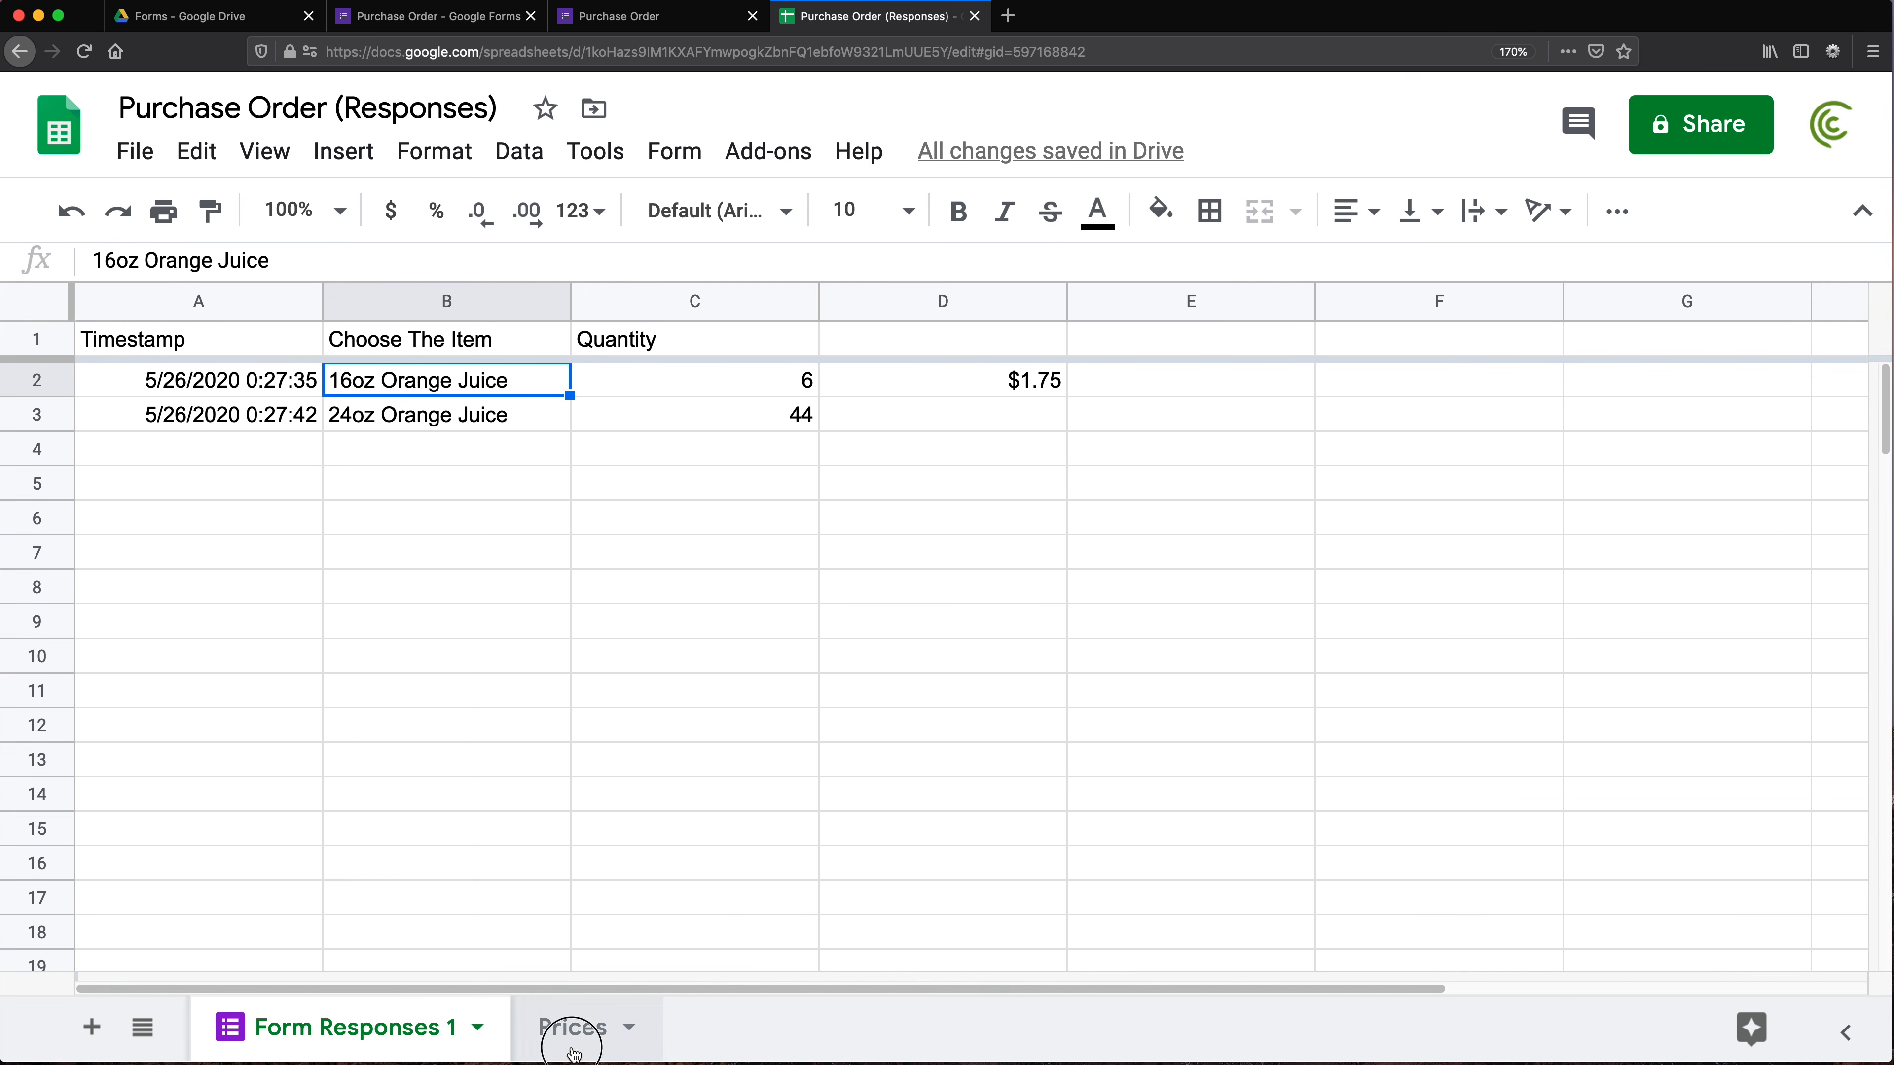
left_click(572, 1026)
left_click(153, 412)
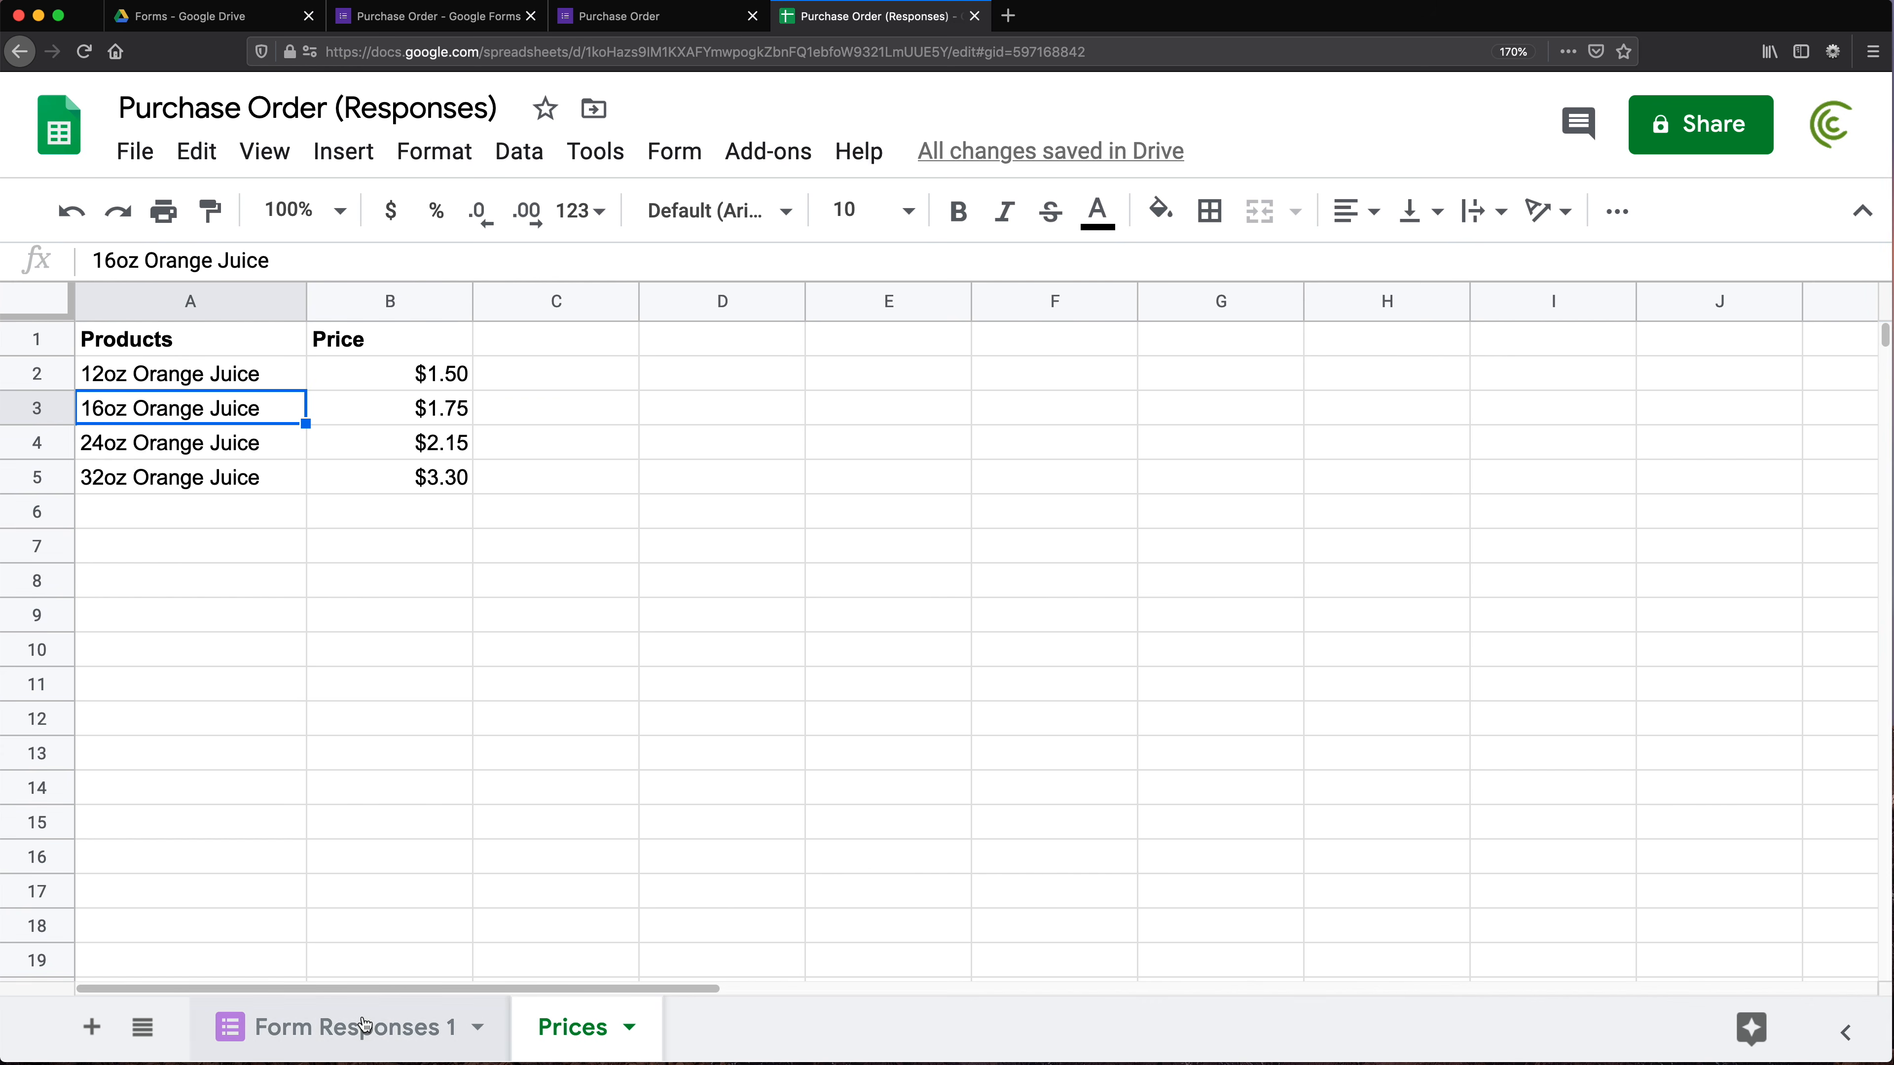
Copy the VLOOKUP formula from D2 down to D9 in the Form Responses 1 sheet
left_click(351, 1026)
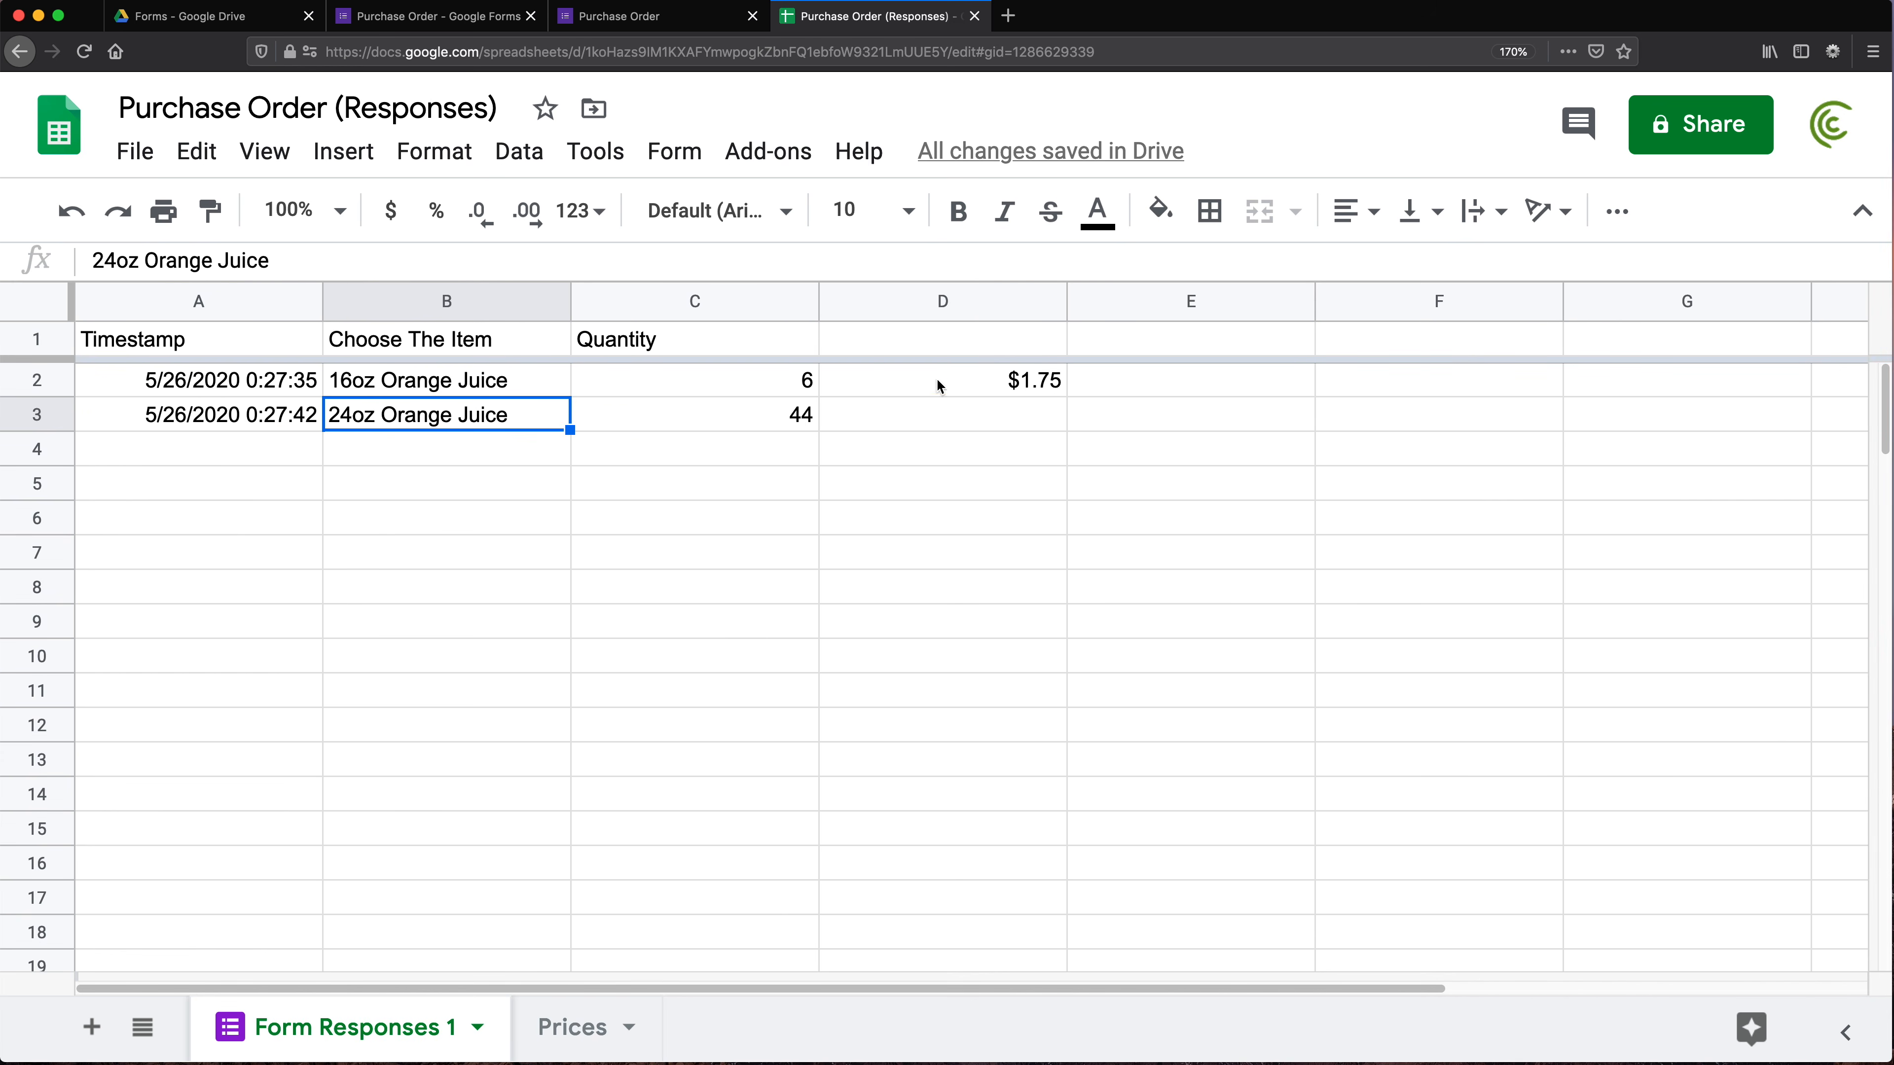
left_click(984, 390)
left_click_drag(1067, 397, 1062, 418)
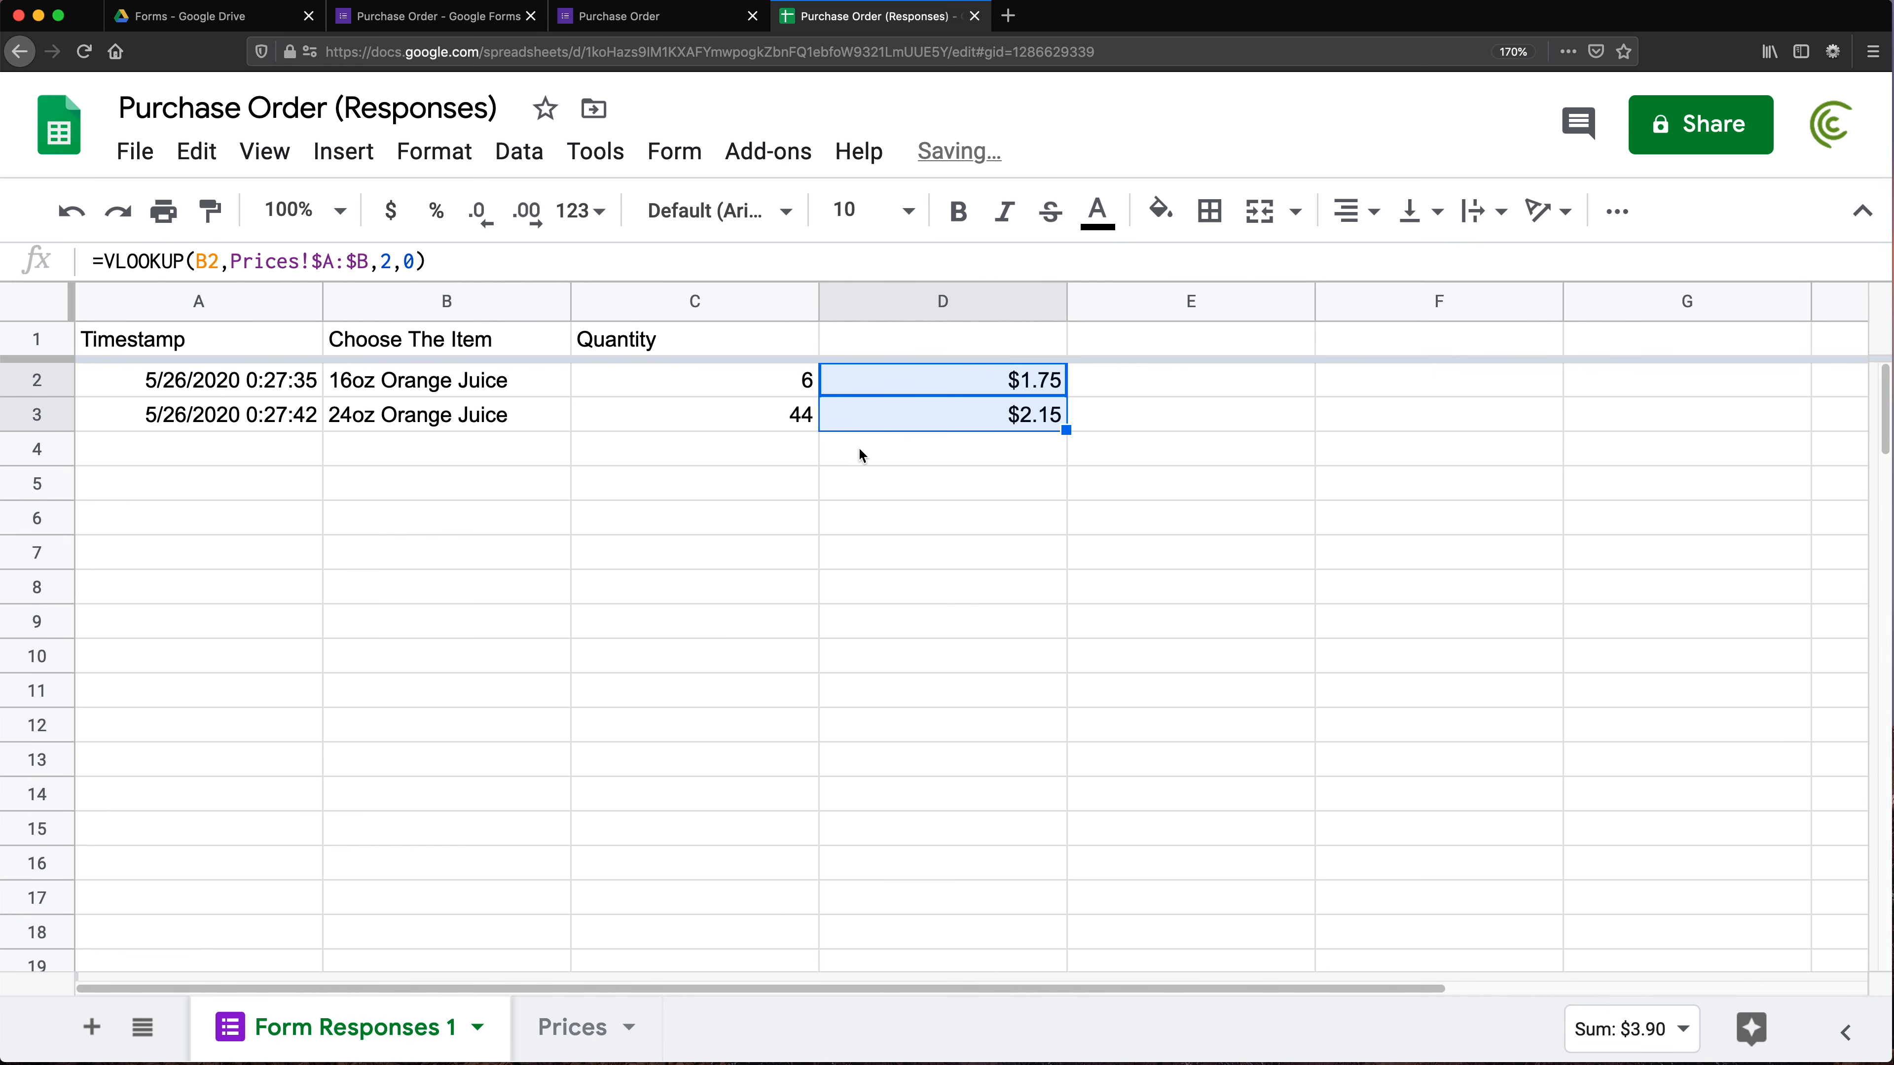
left_click(345, 424)
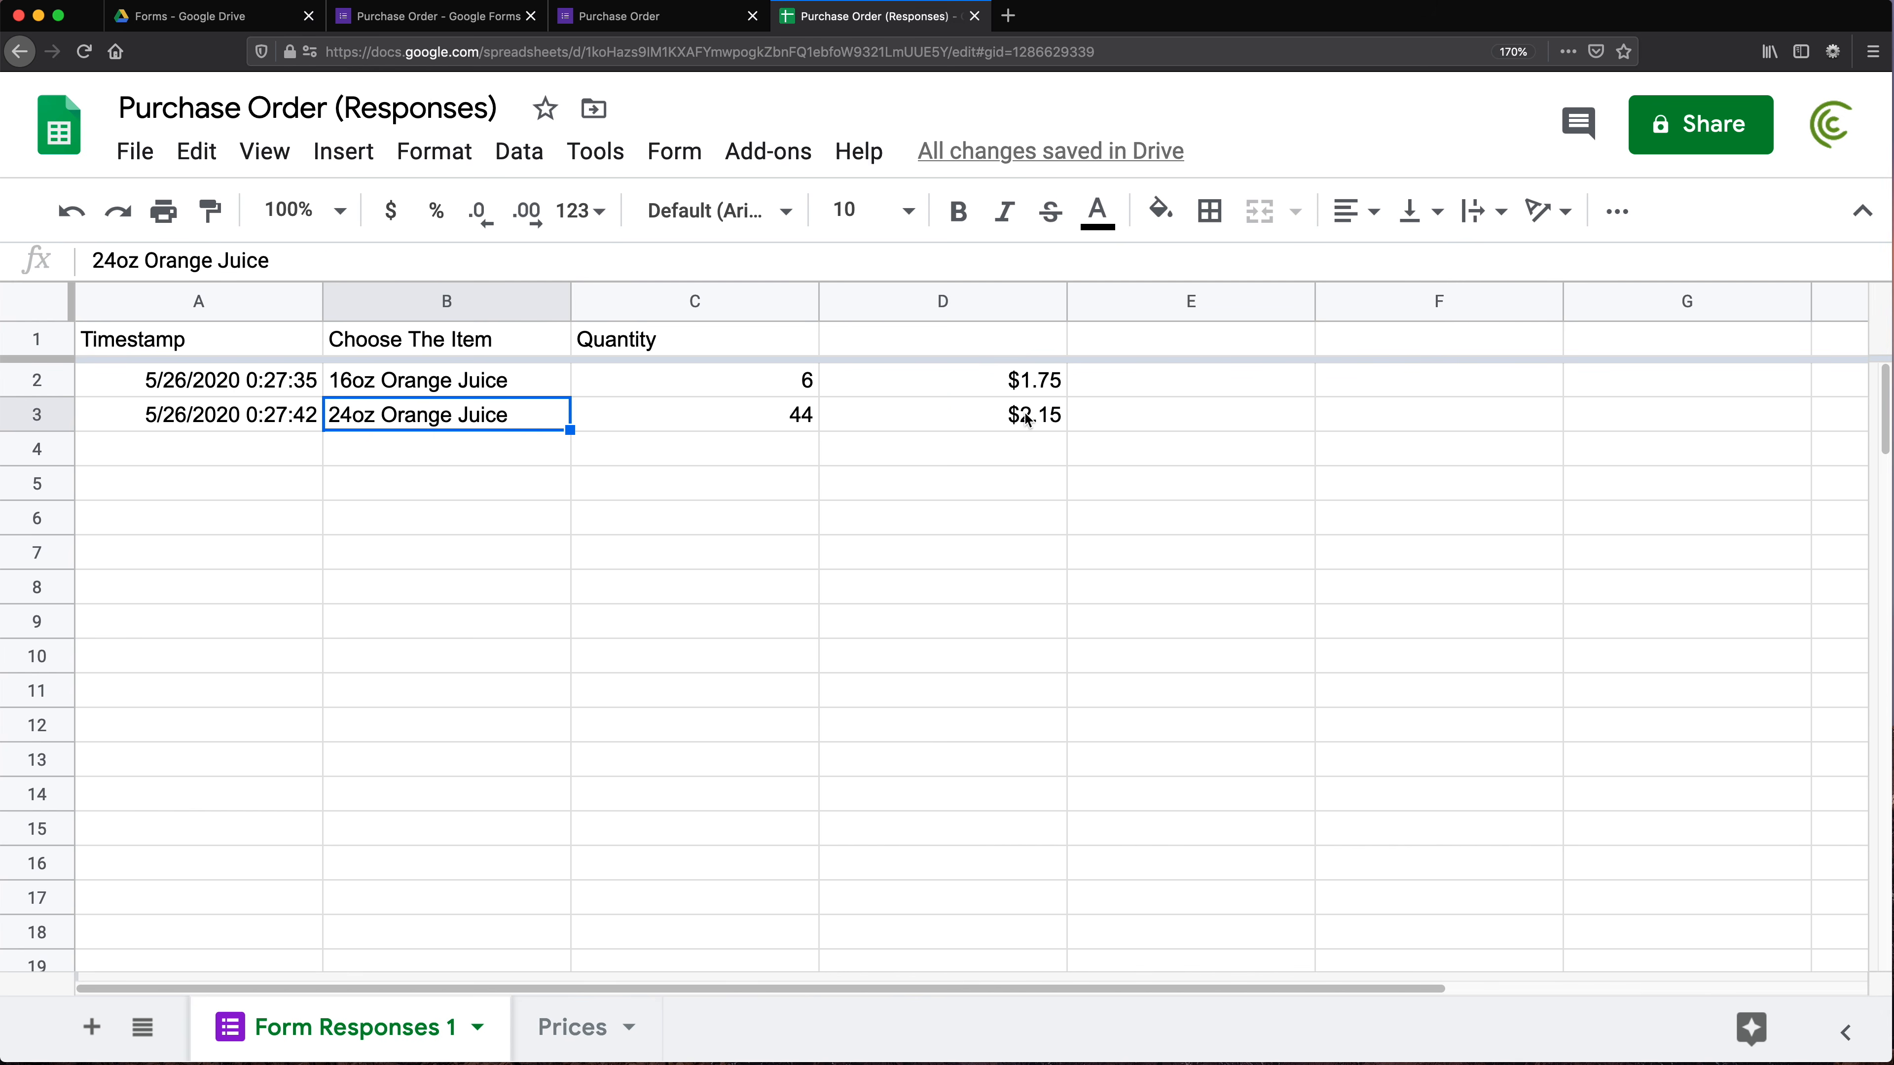
left_click(1059, 421)
left_click_drag(1067, 431, 1049, 635)
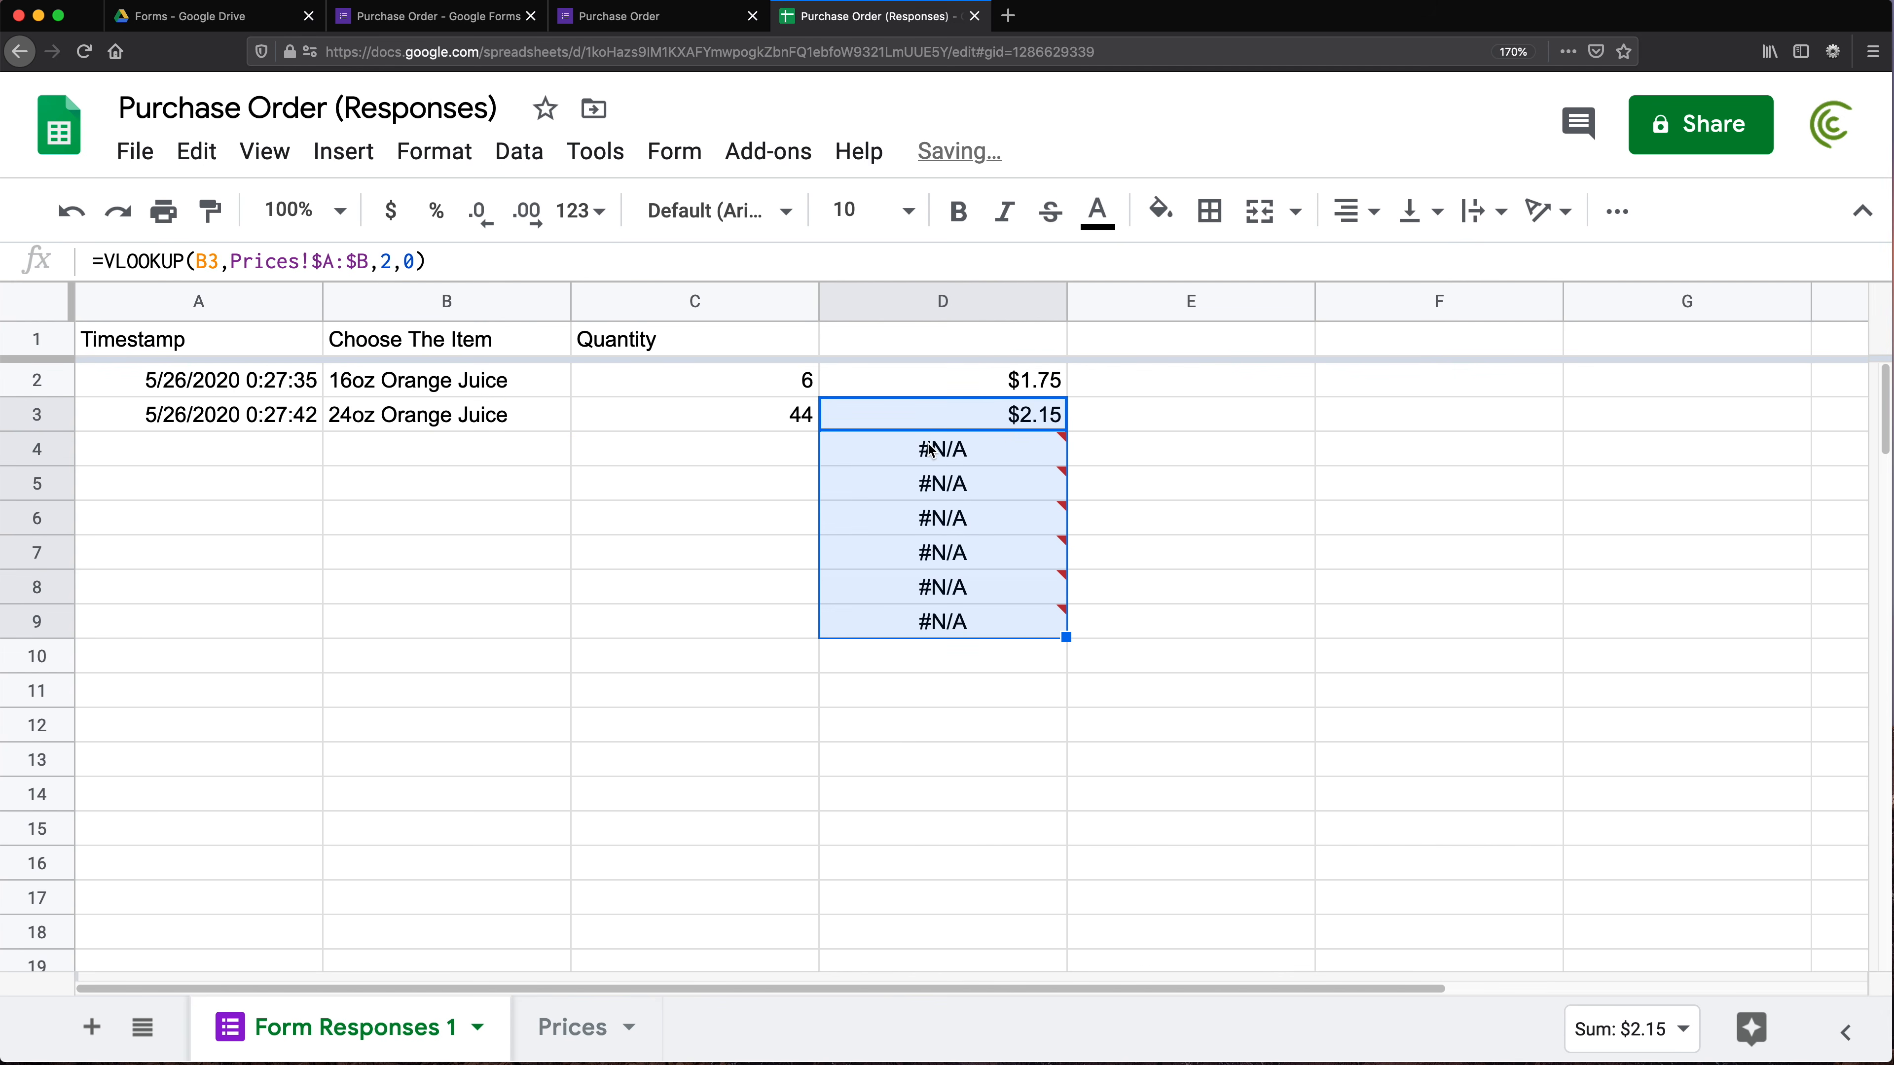
left_click_drag(932, 448, 940, 619)
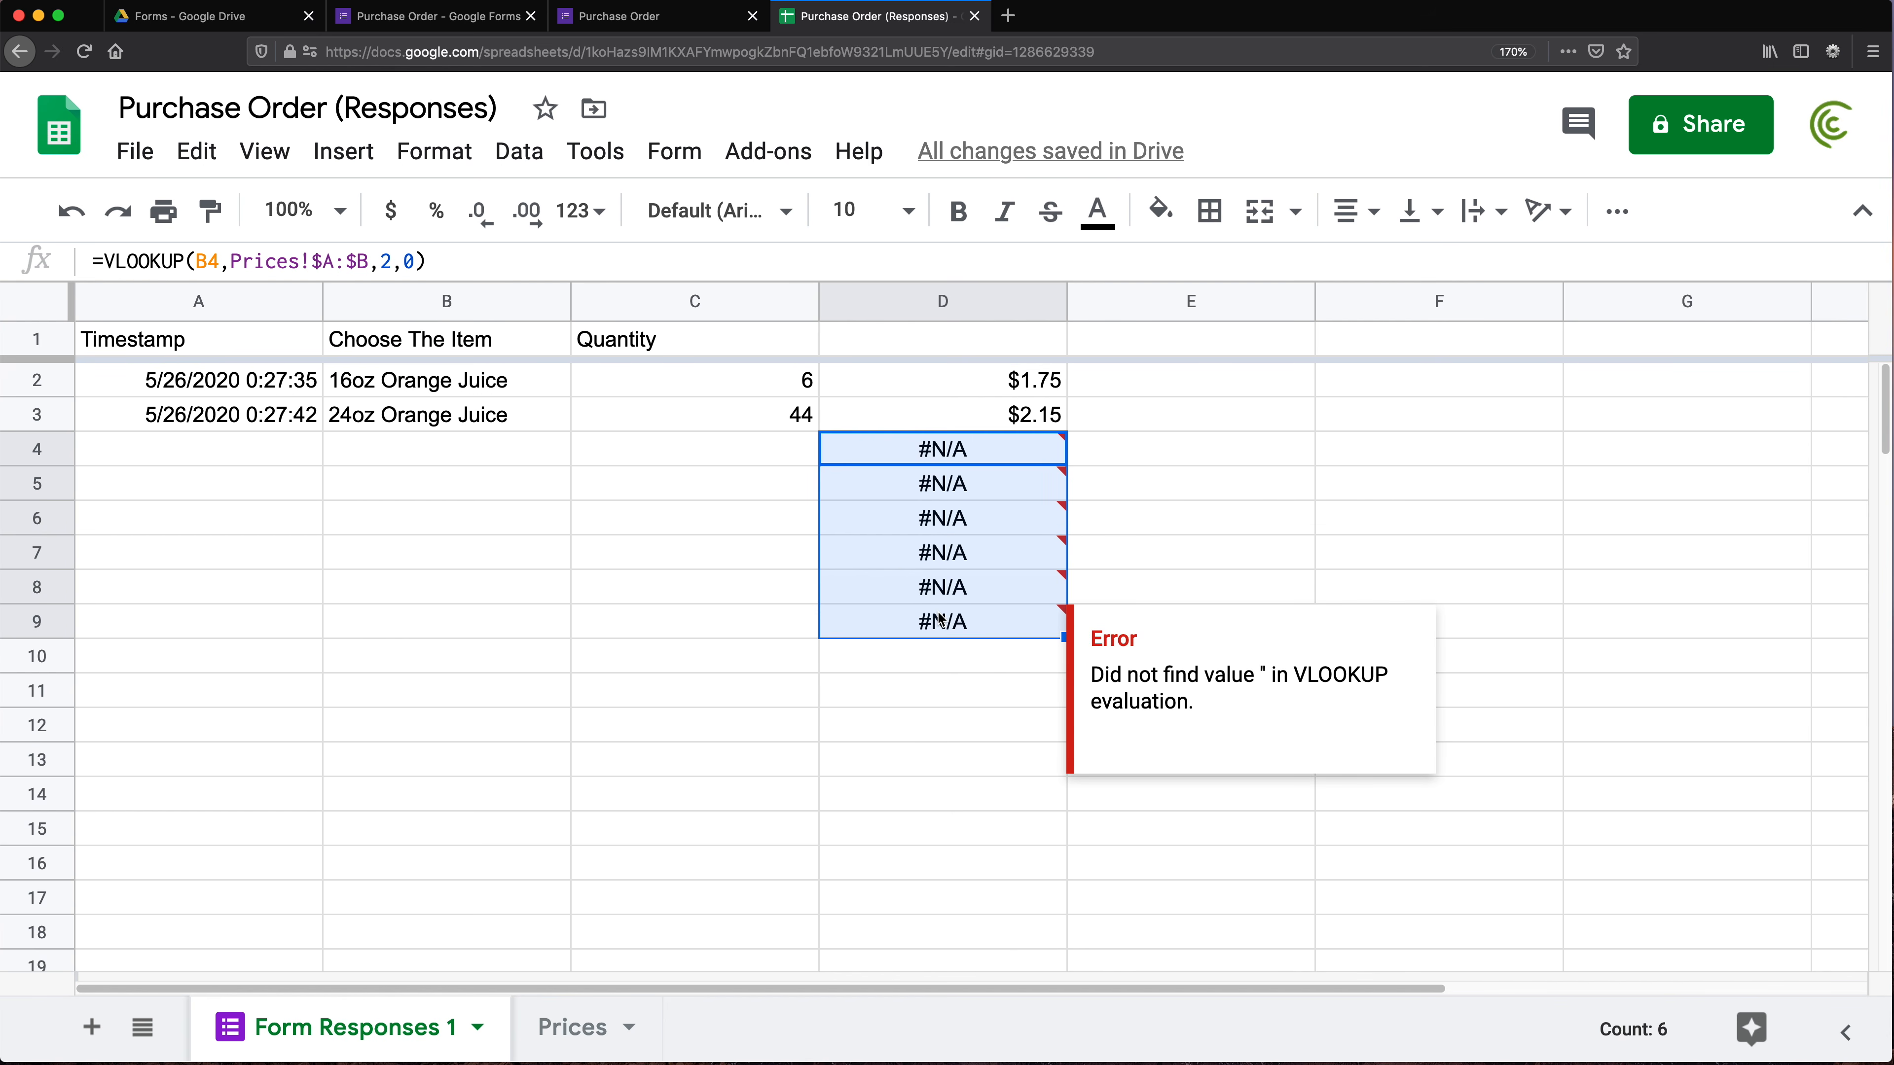
Wrap the VLOOKUP formula in D2 in IFERROR, making it =iferror(VLOOKUP(B2,Prices!$A:$B,2,0))
double_click(939, 381)
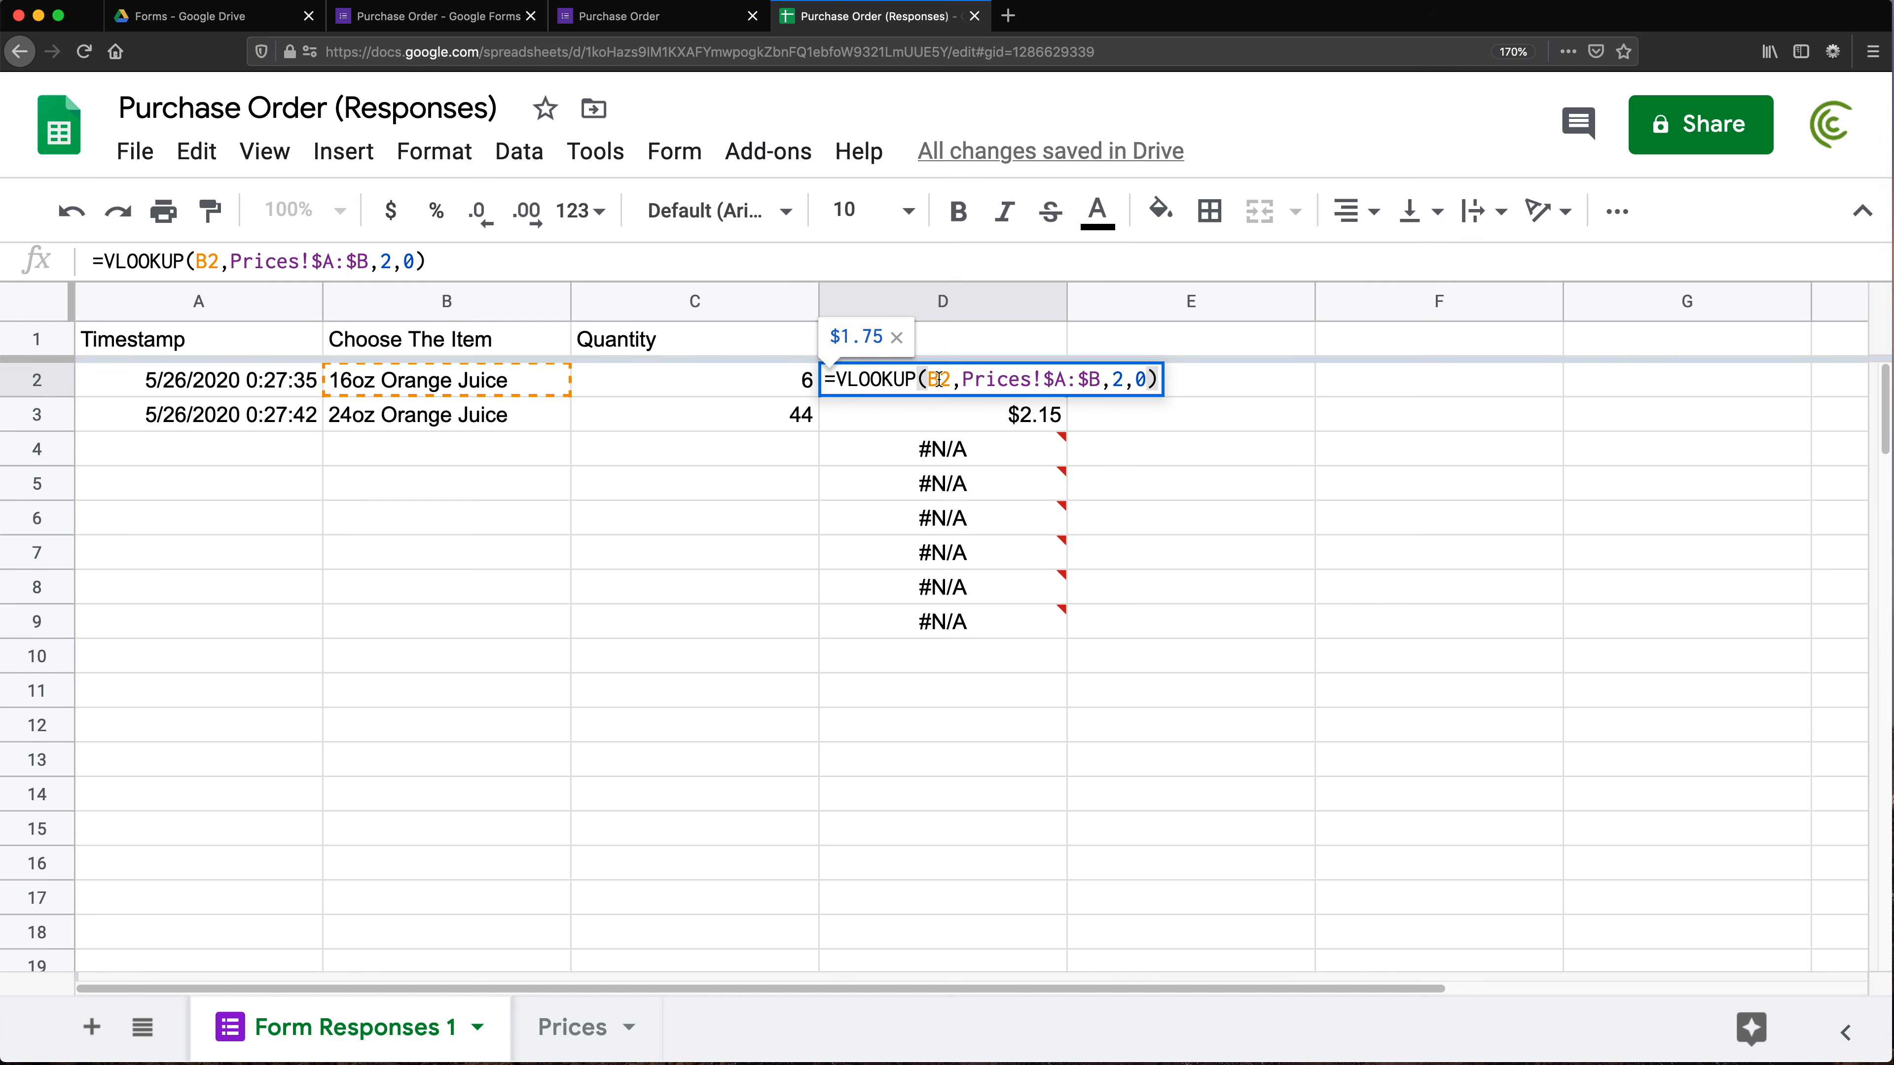
left_click(837, 379)
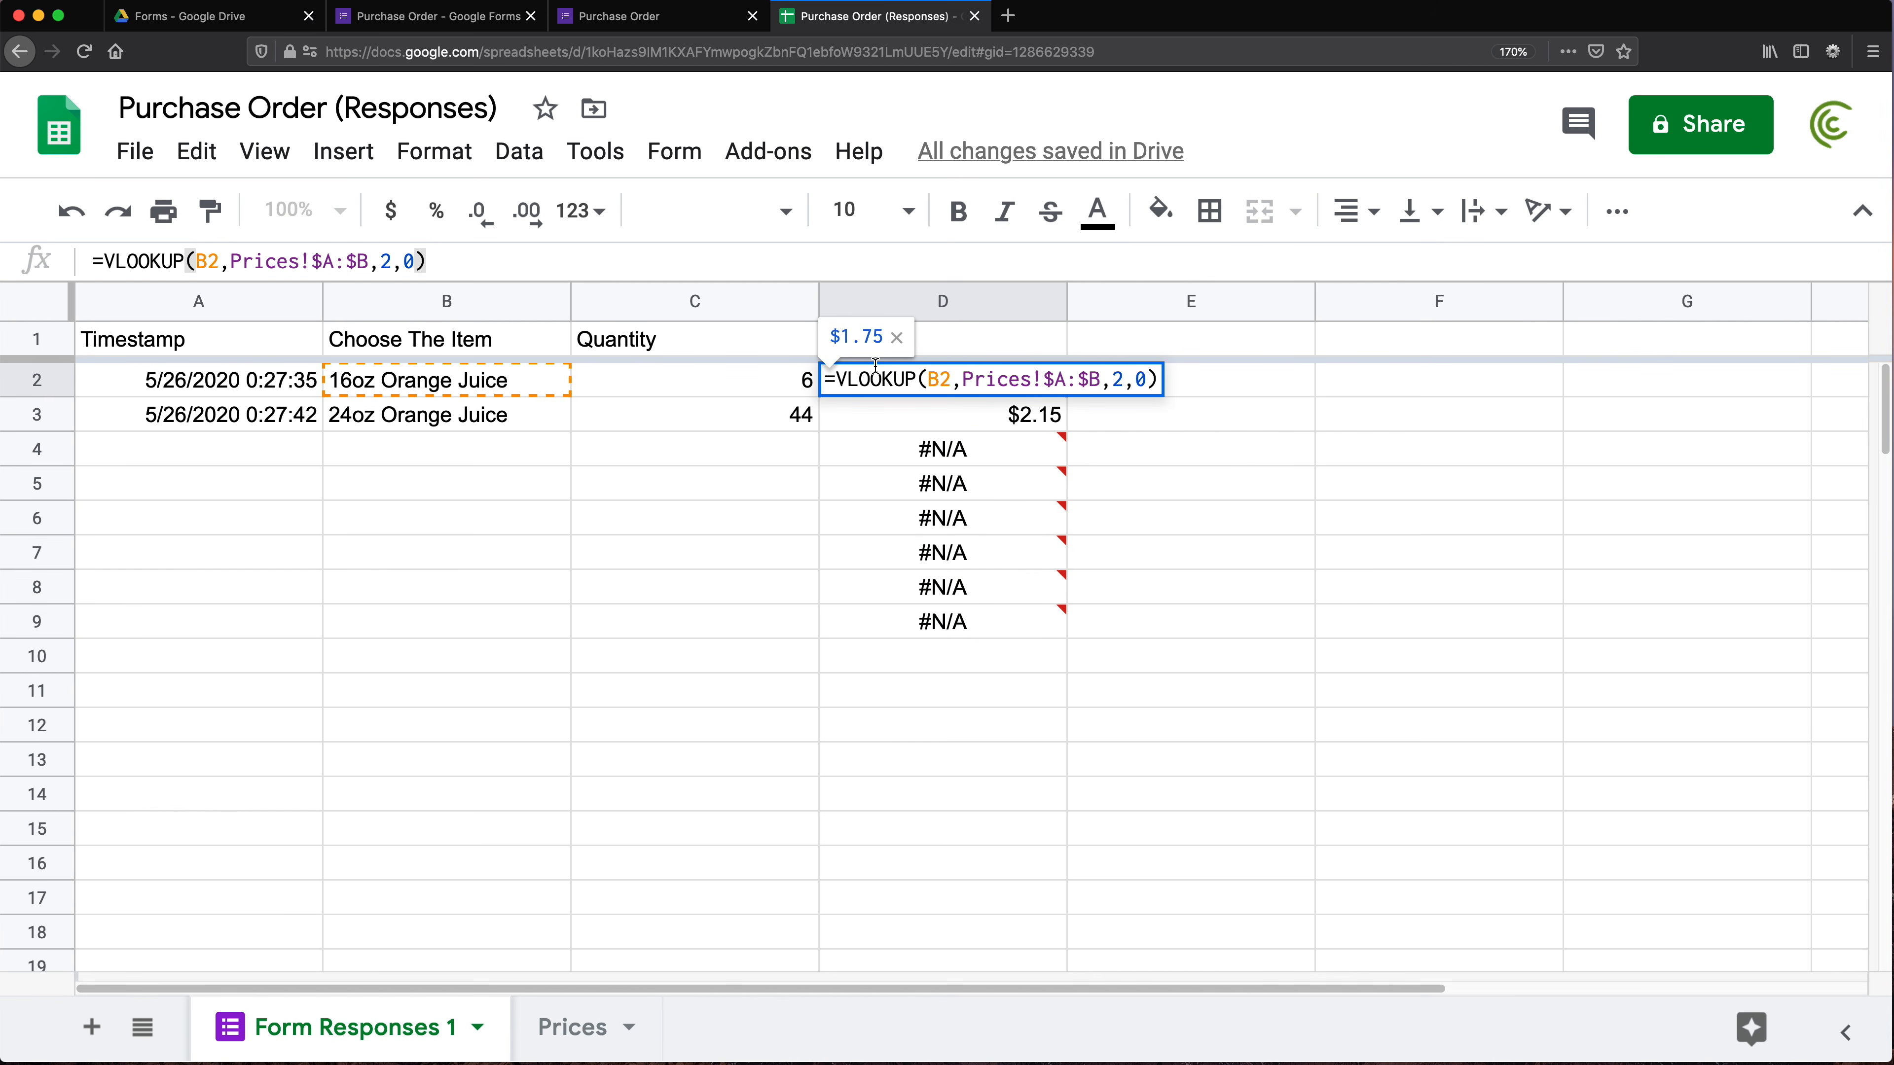
type("if")
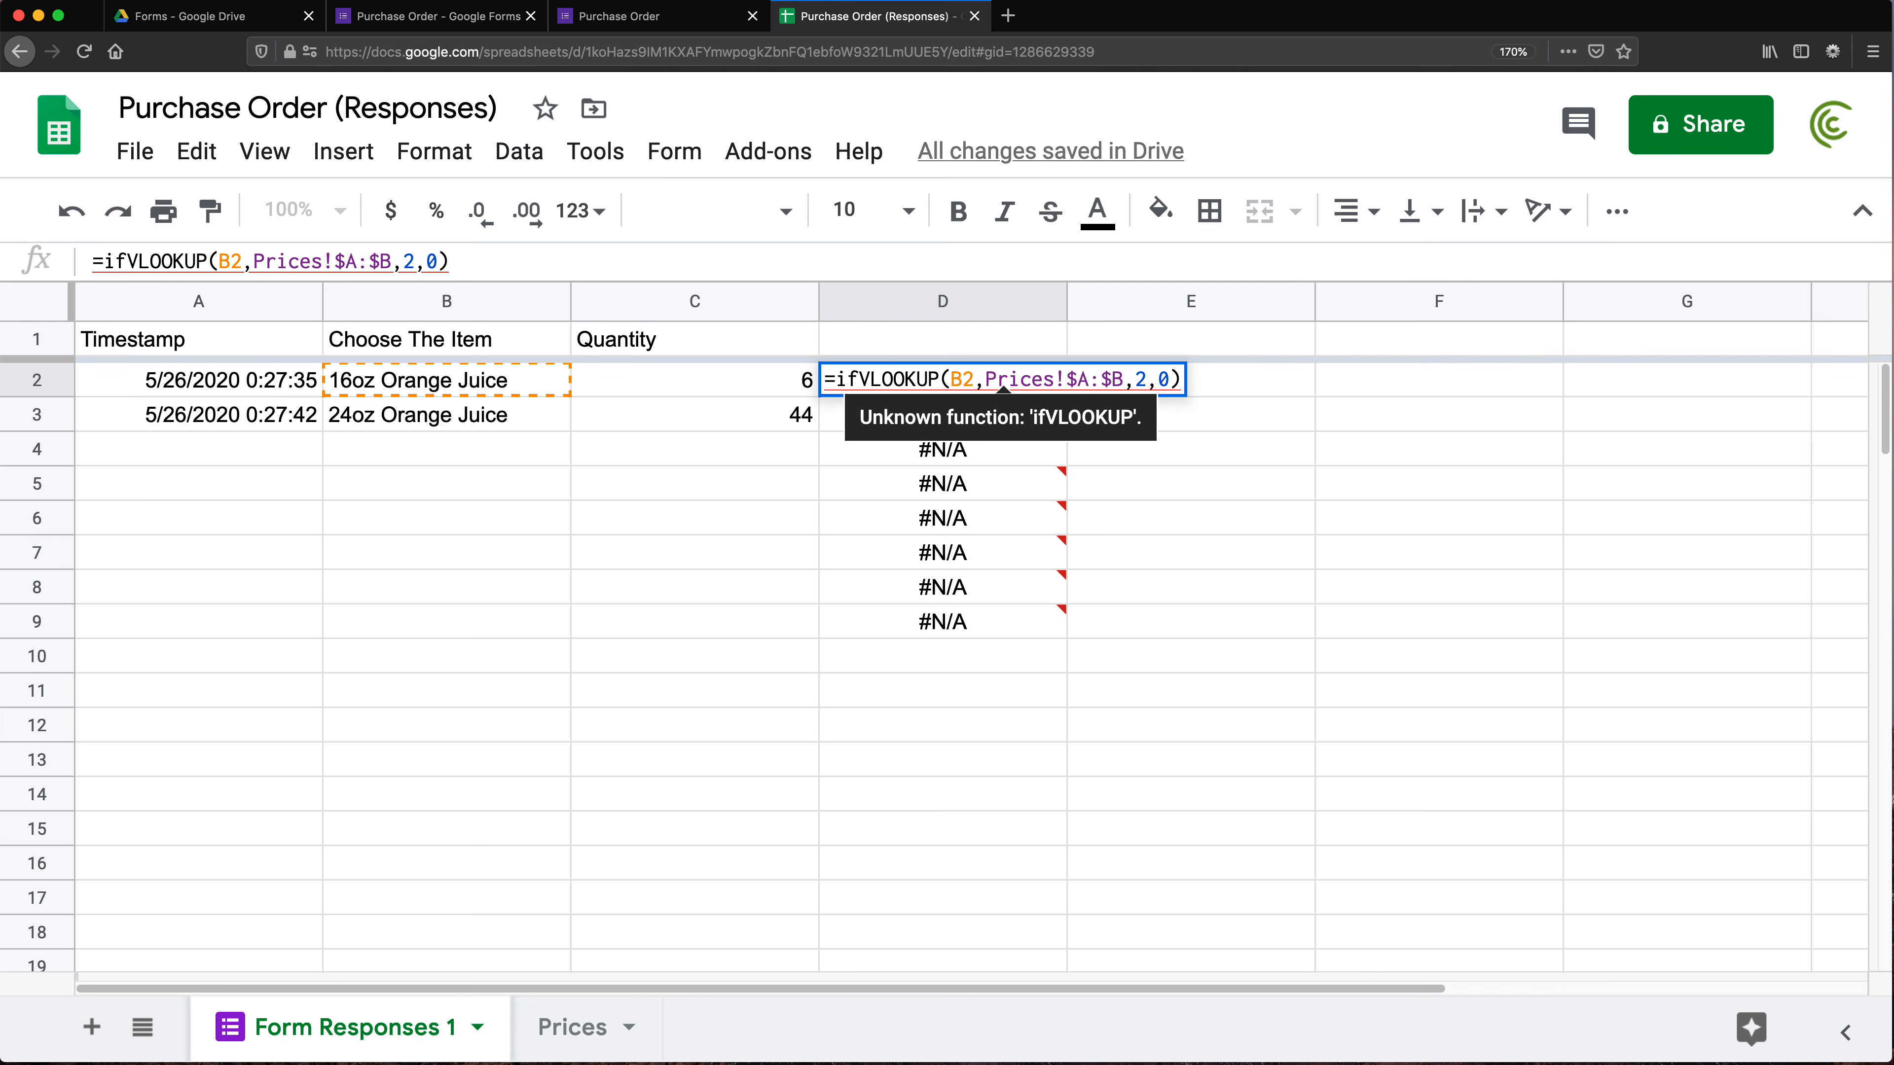
type("error")
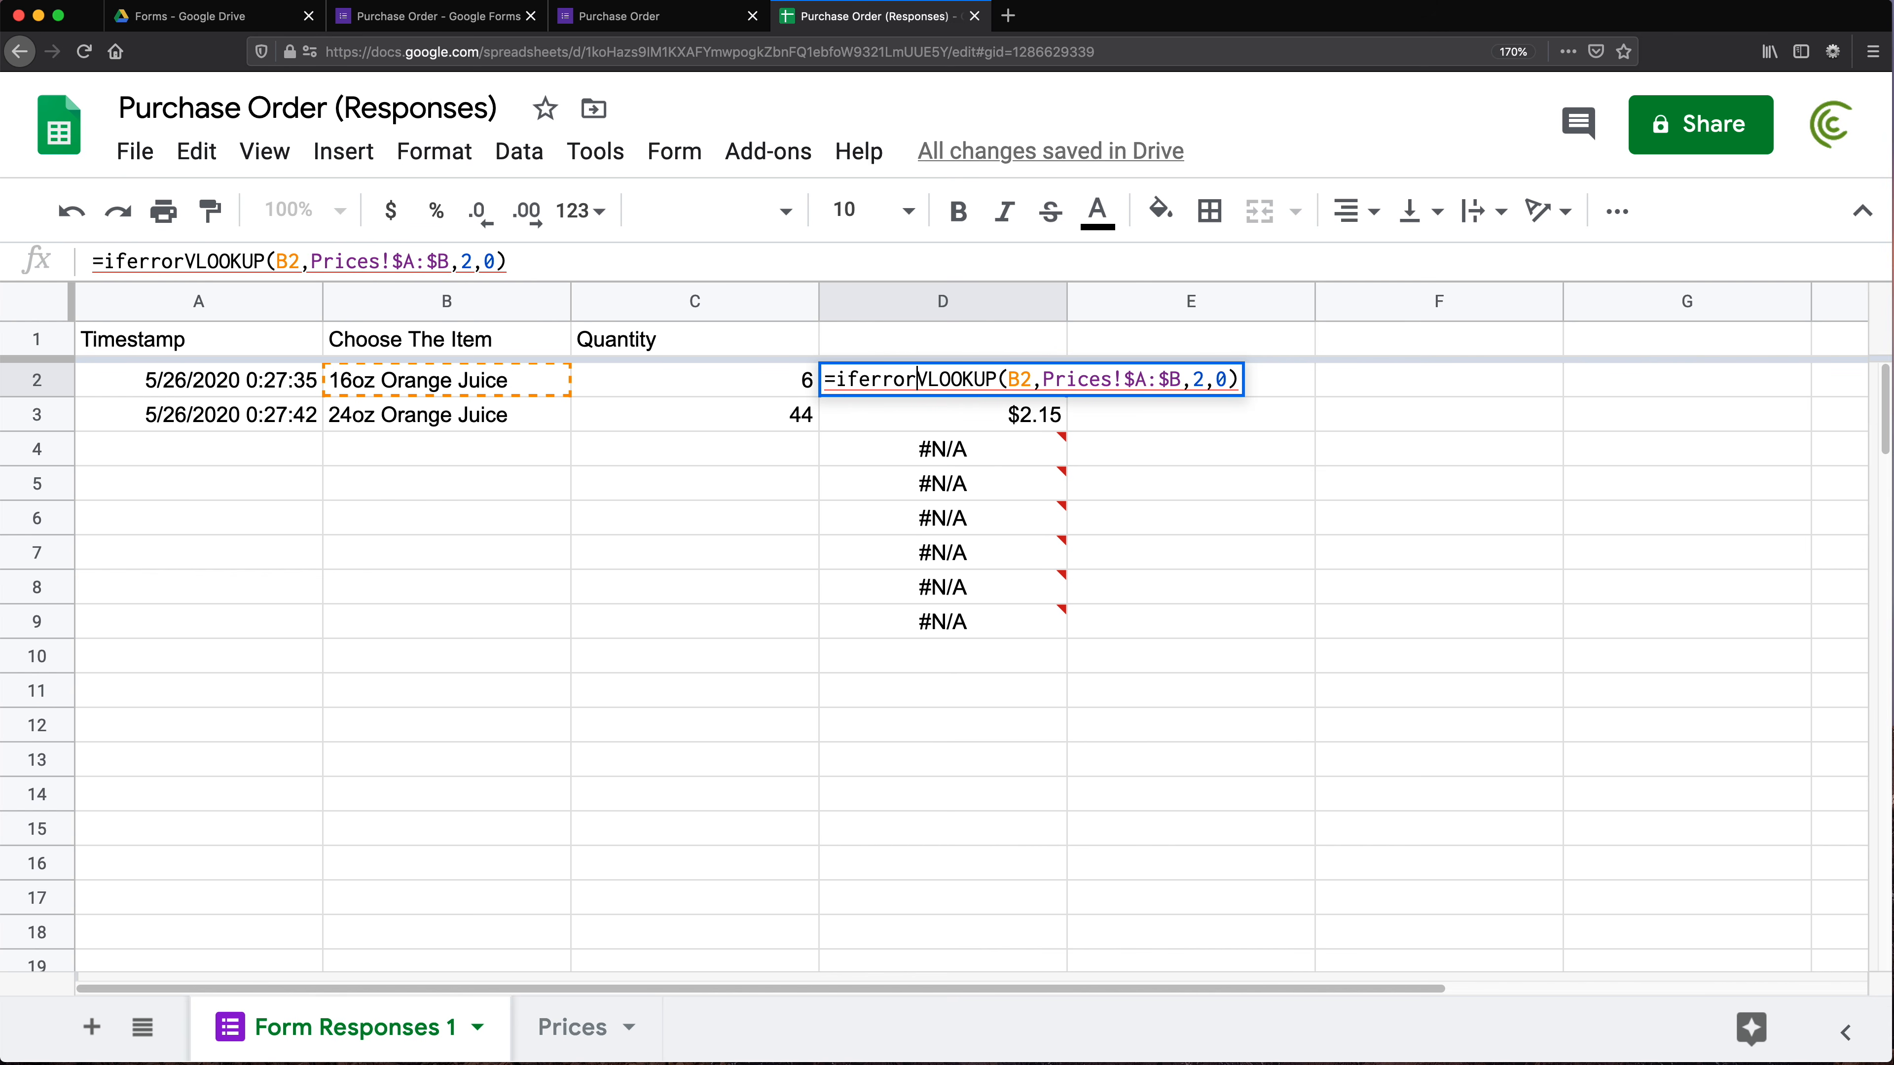
type(")")
key("BackSpace")
type("(")
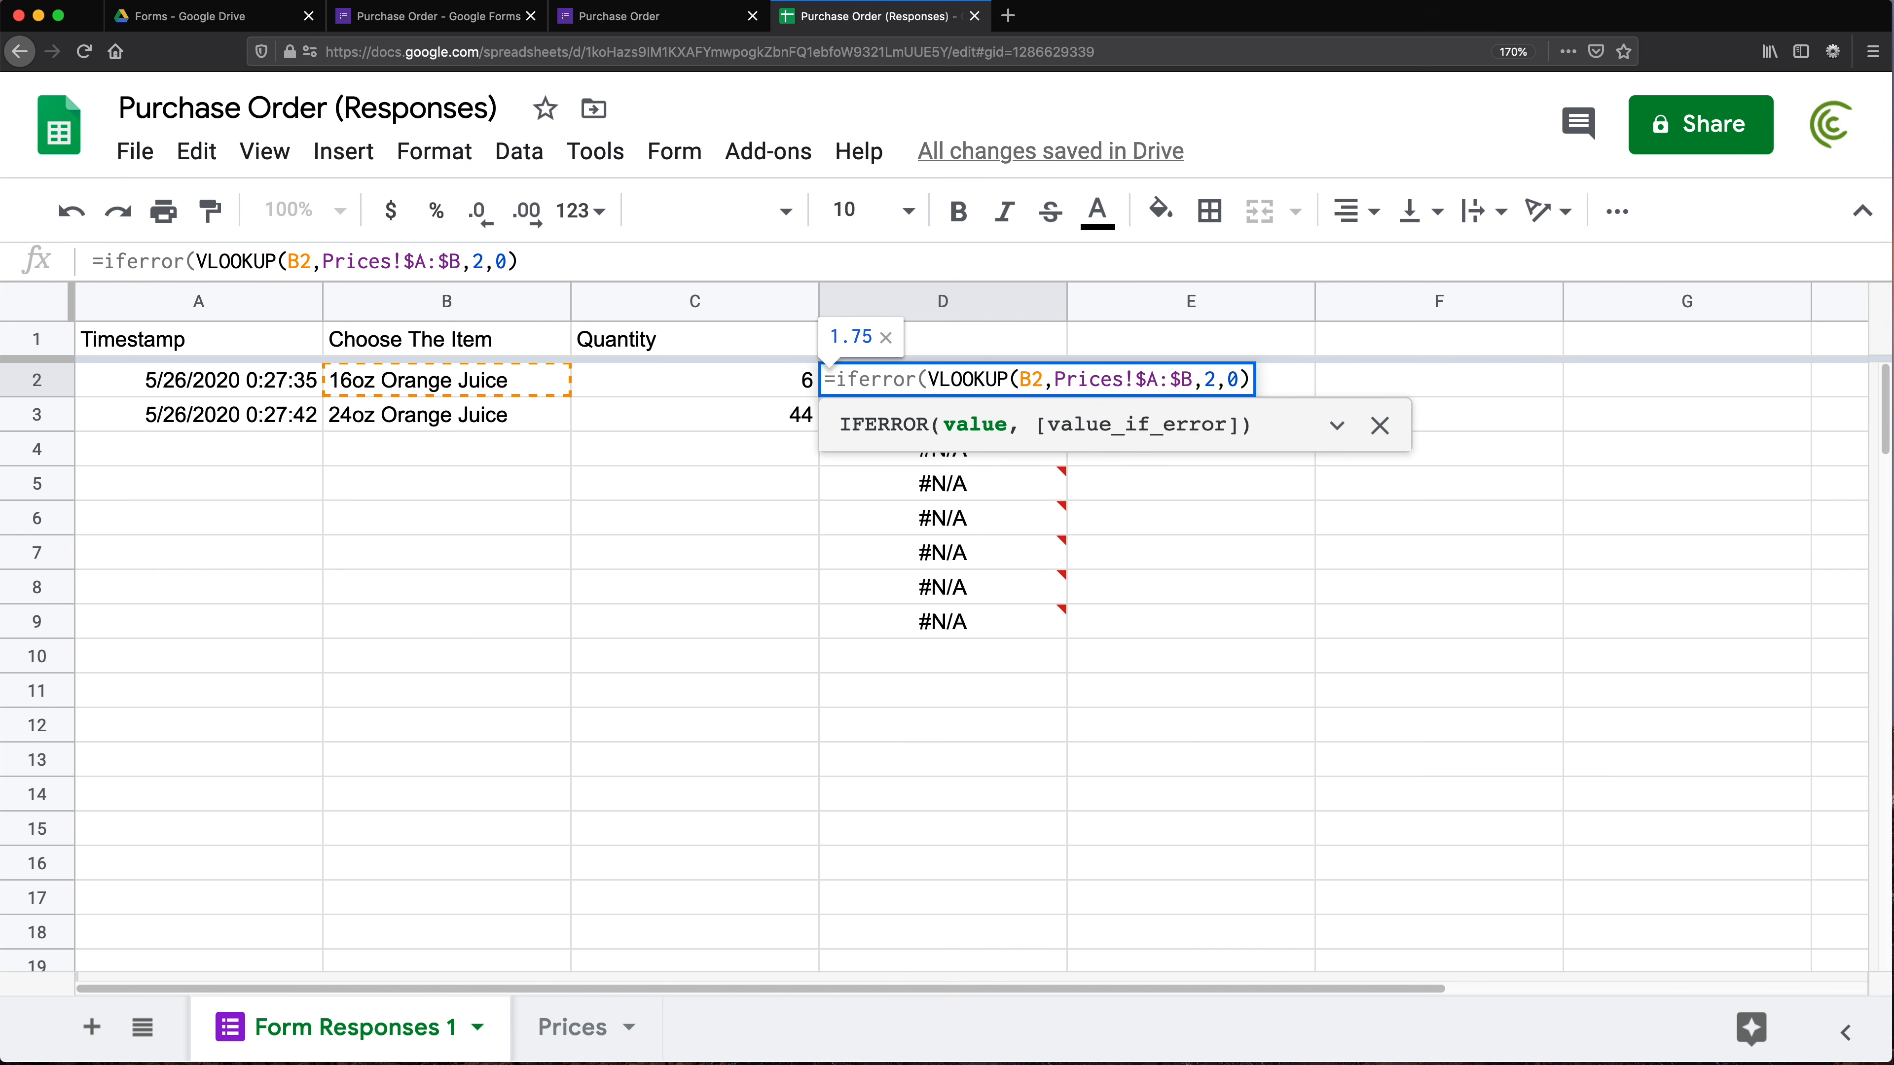
left_click(1242, 378)
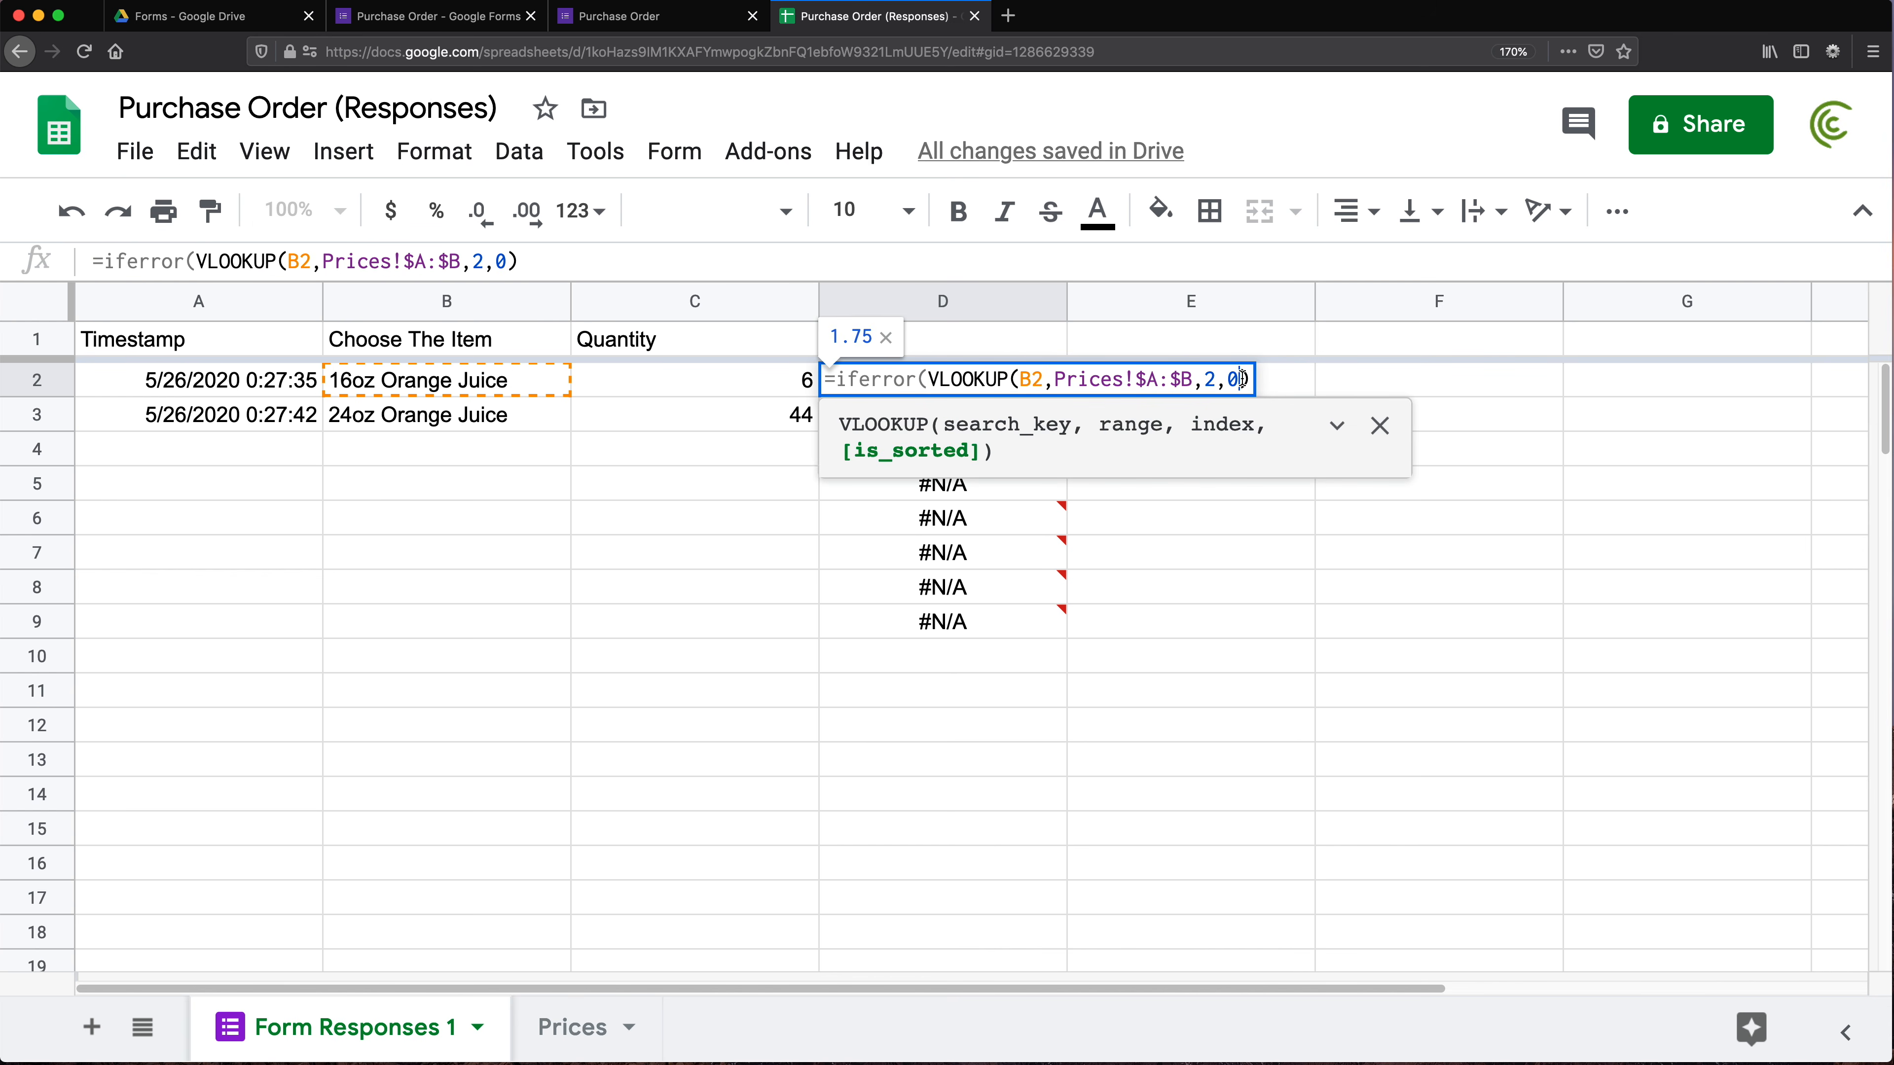
key("Right")
key("Return")
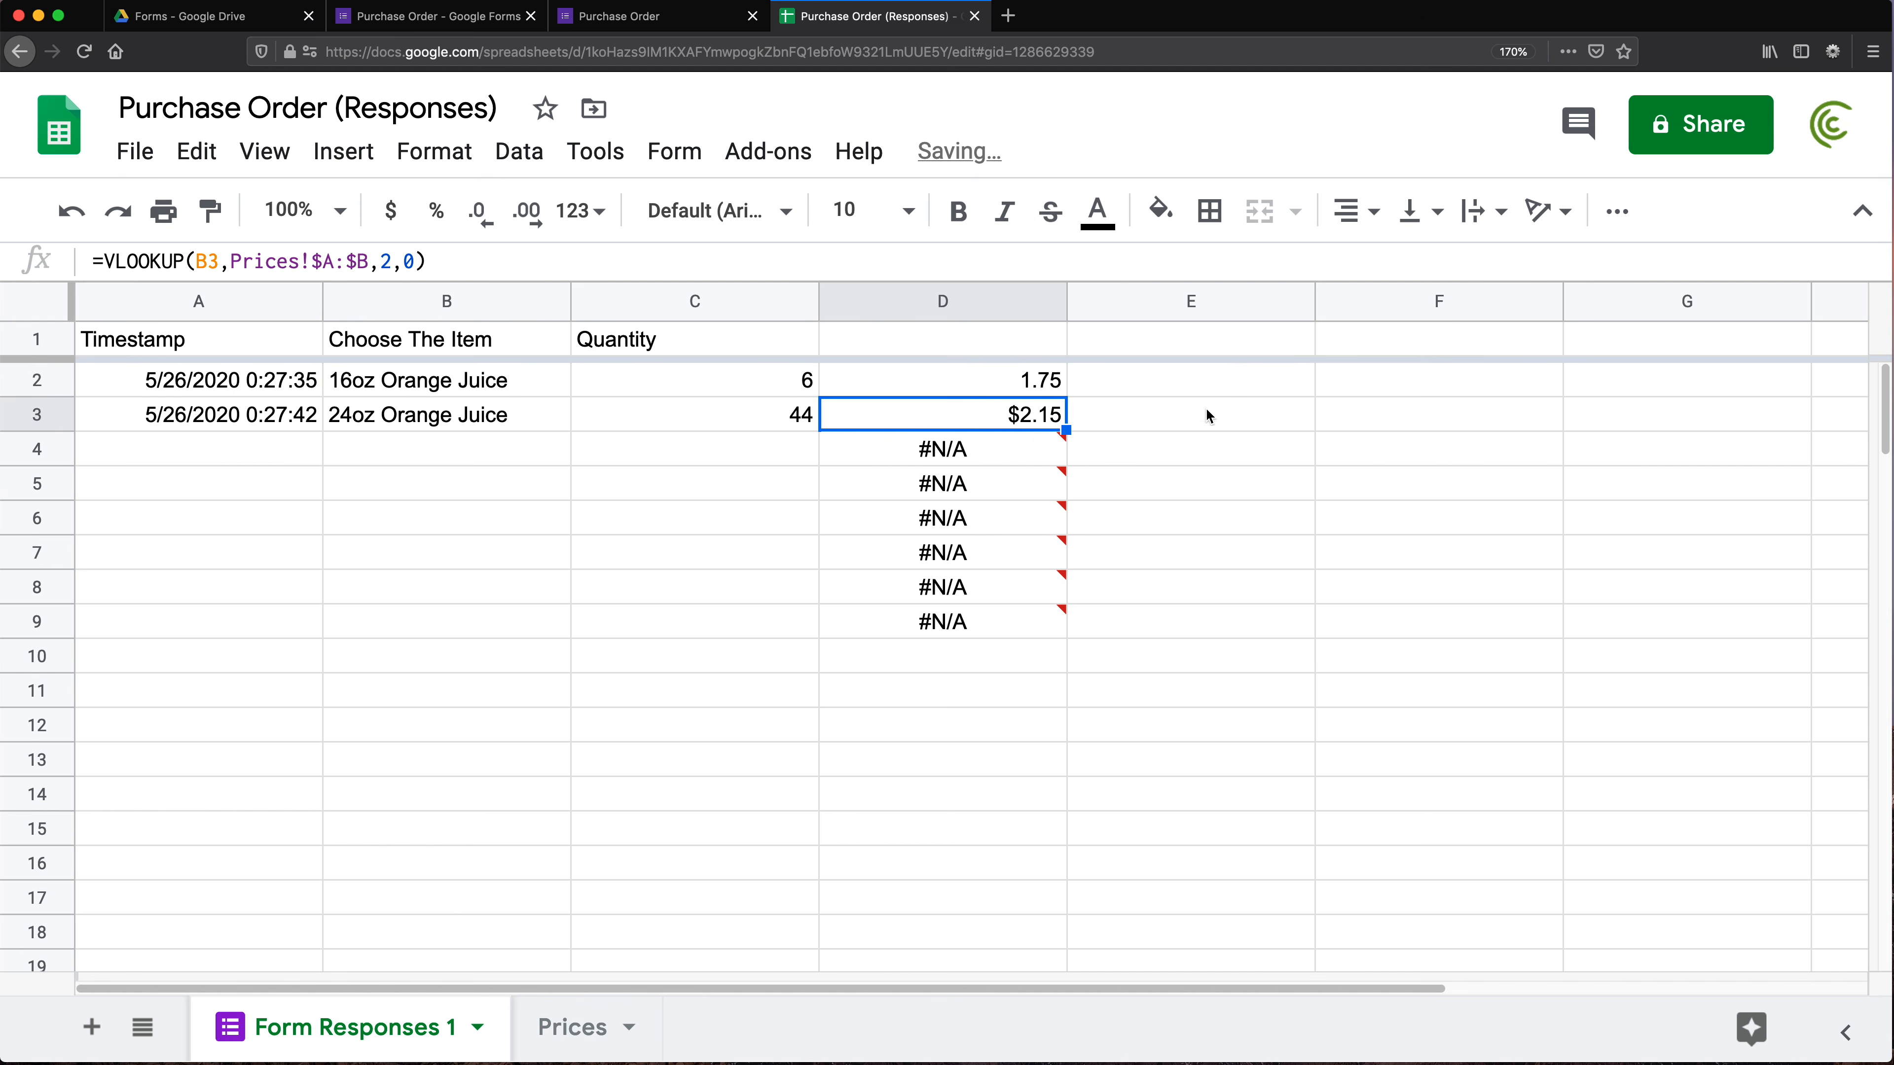
Fill the IFERROR formula from D2 down to D11 and format column D as currency
left_click(1048, 388)
left_click_drag(1066, 396, 1031, 685)
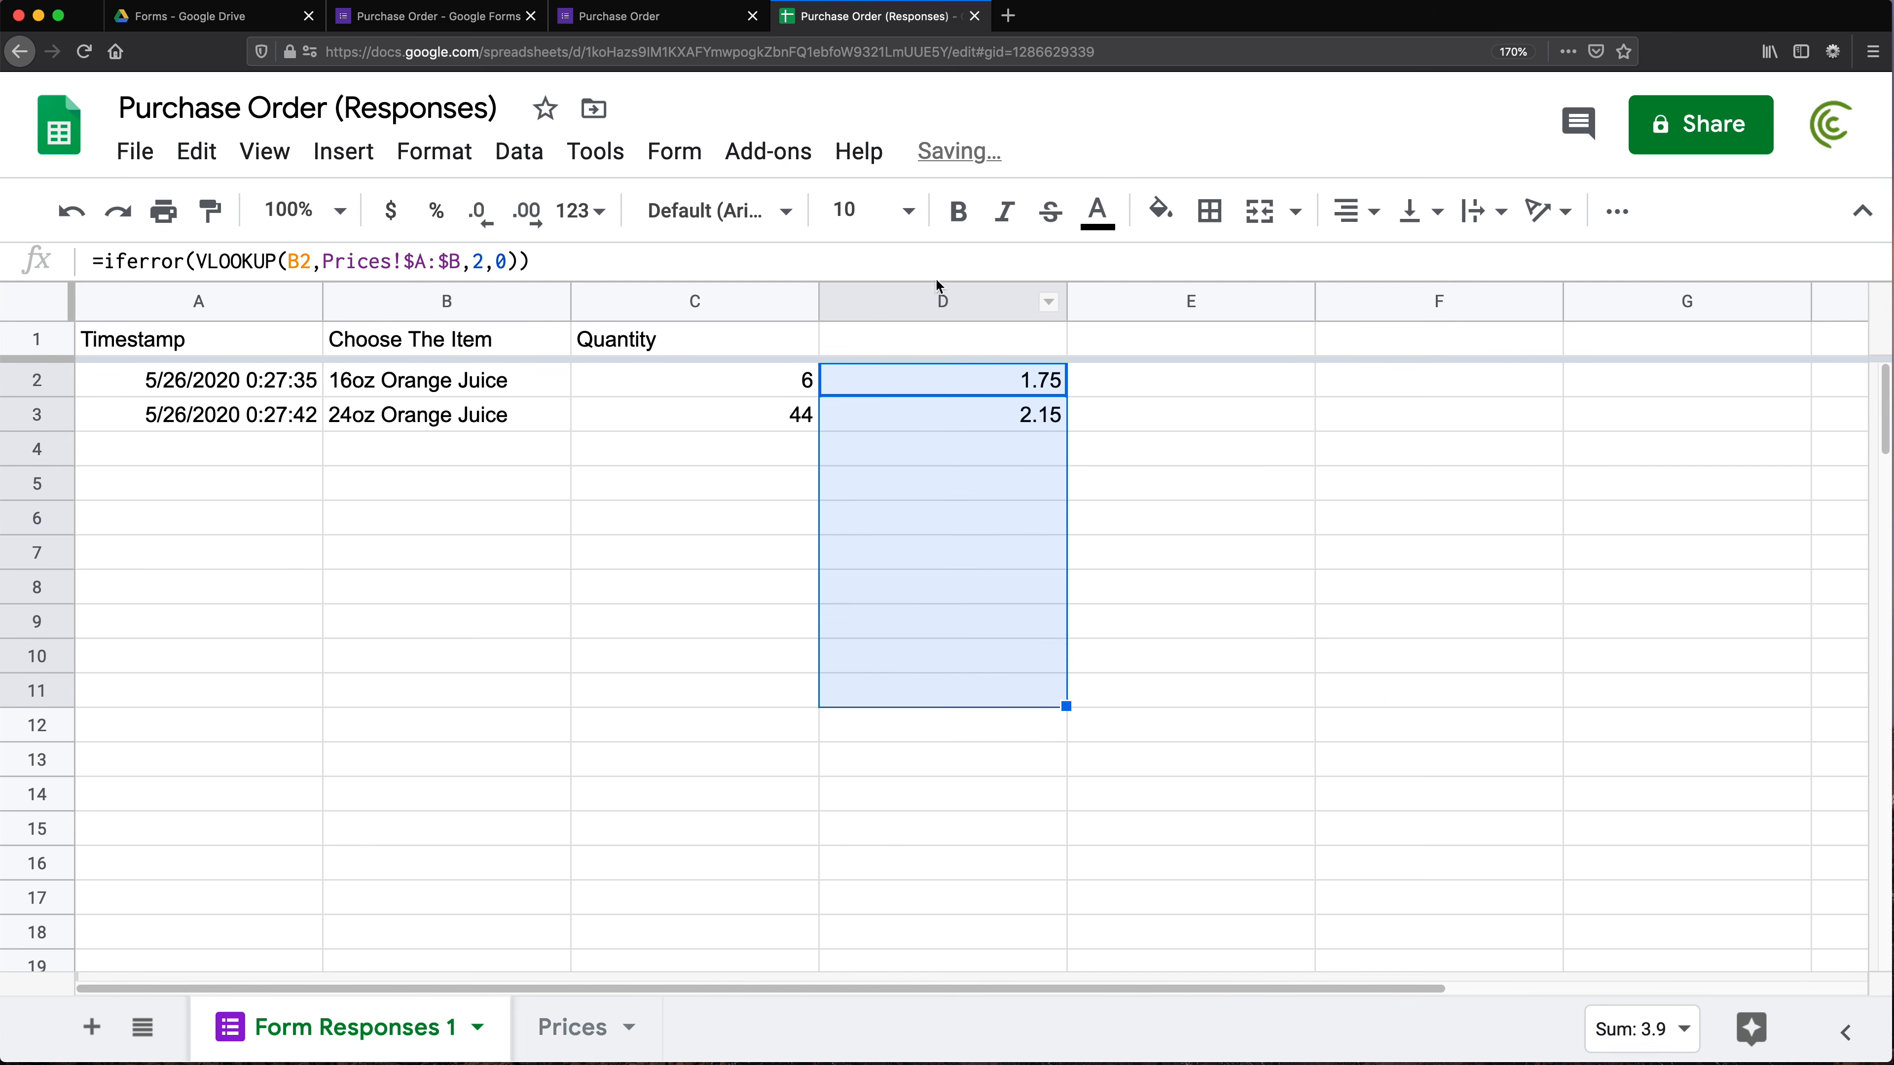
left_click(938, 321)
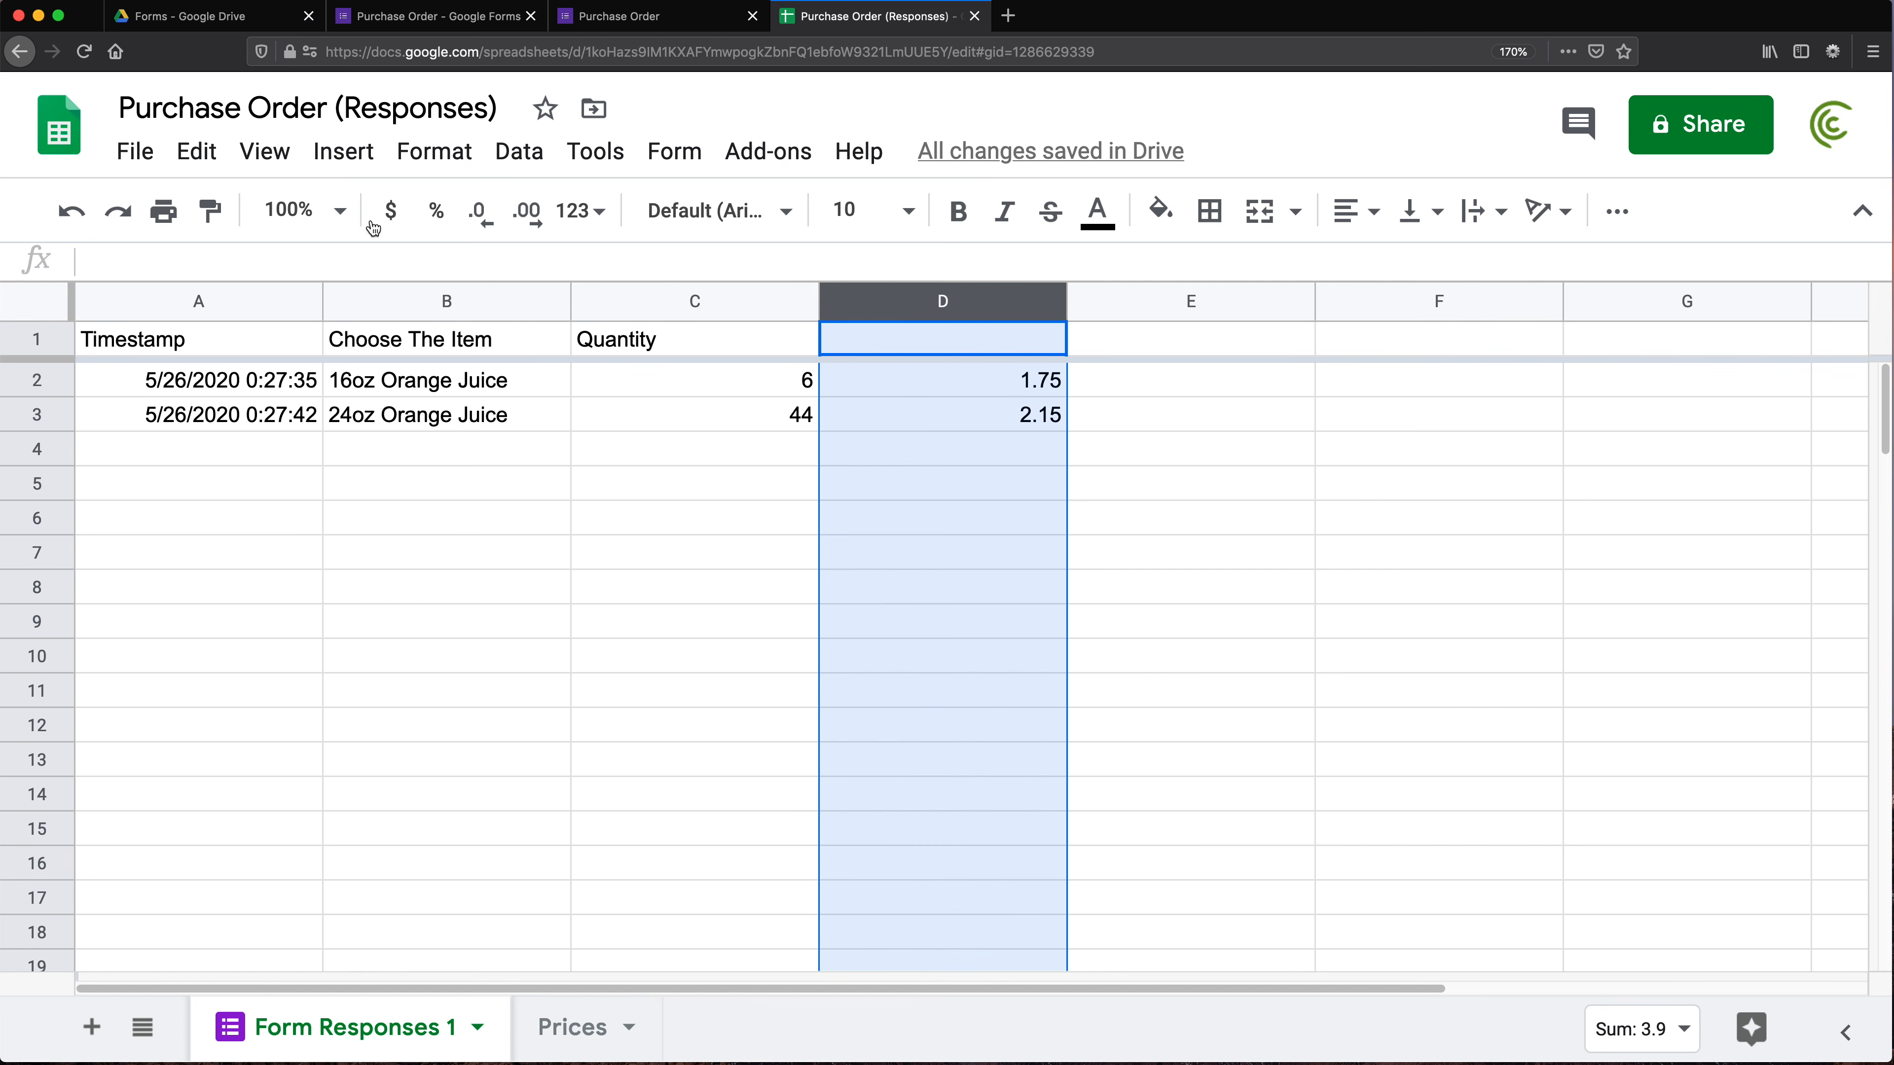
left_click(391, 211)
left_click(868, 394)
Inspect the copied formula in D4, on the first row without a response
left_click(952, 451)
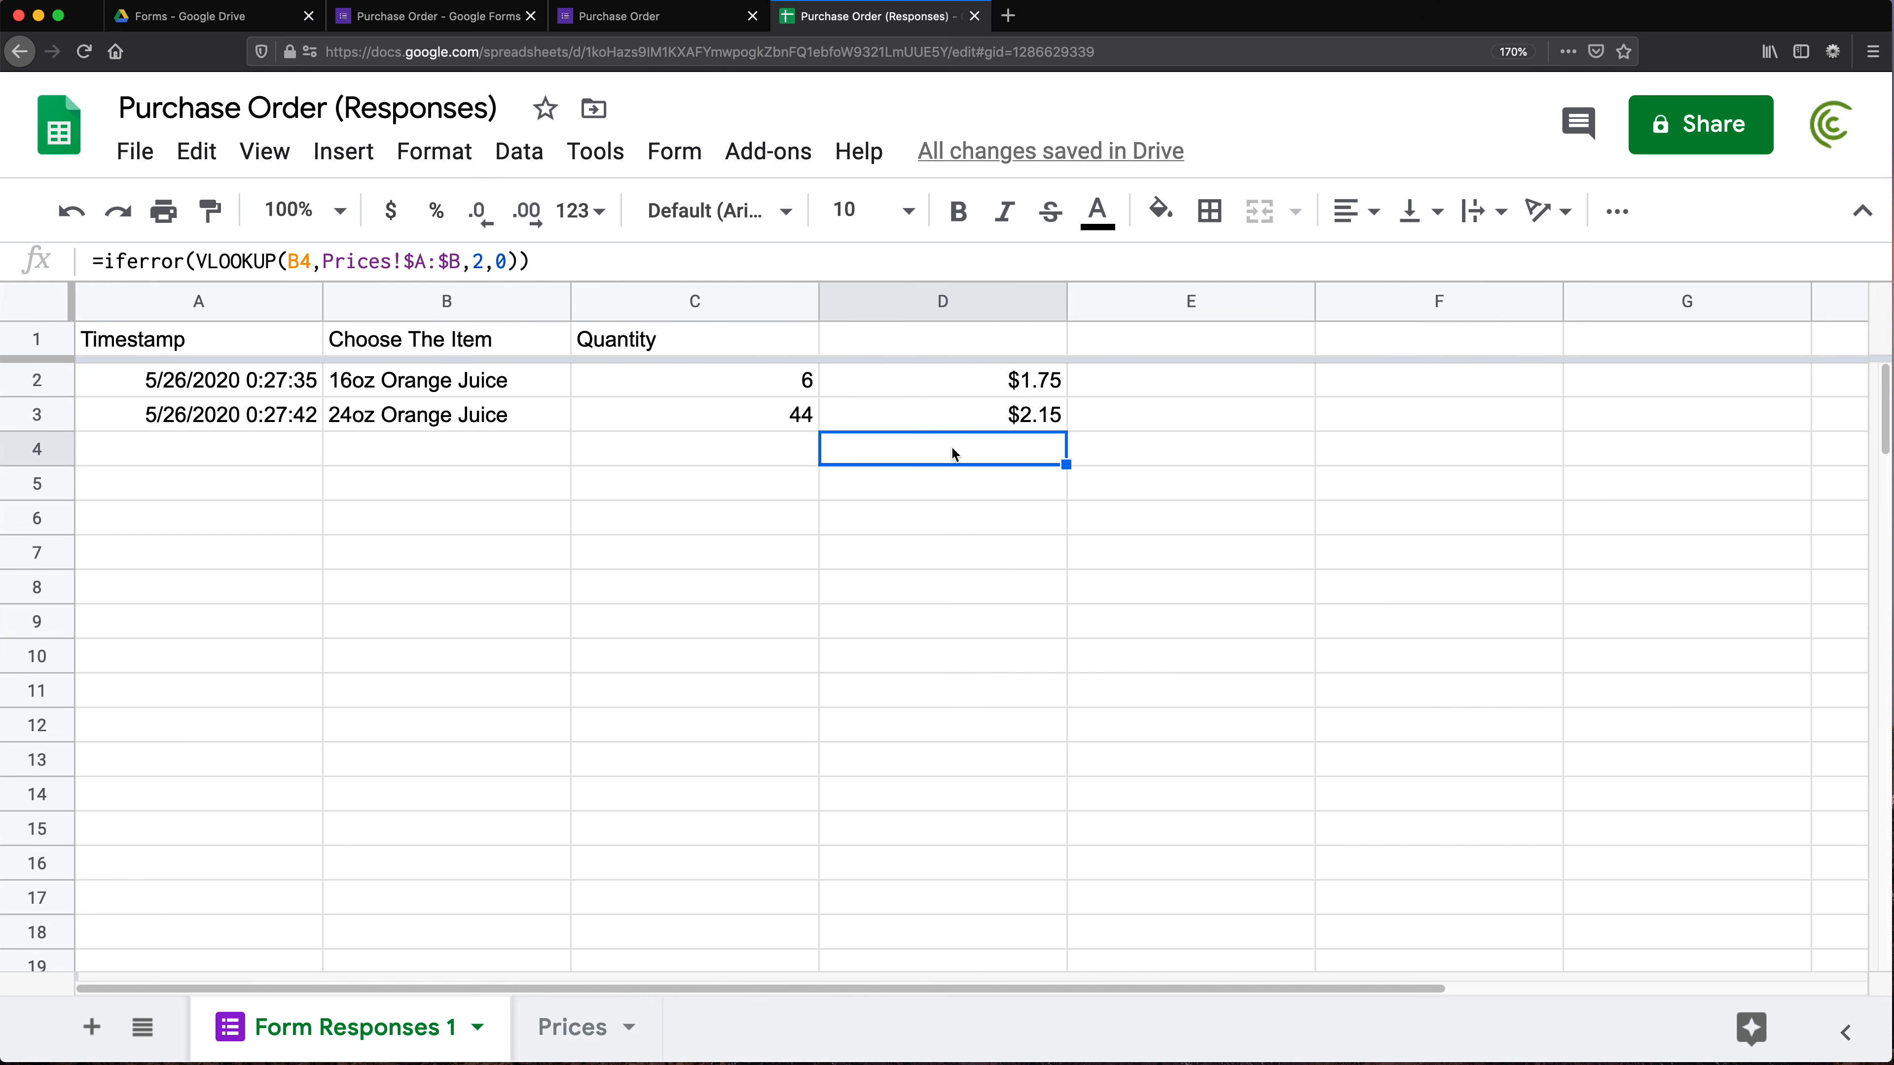
double_click(925, 452)
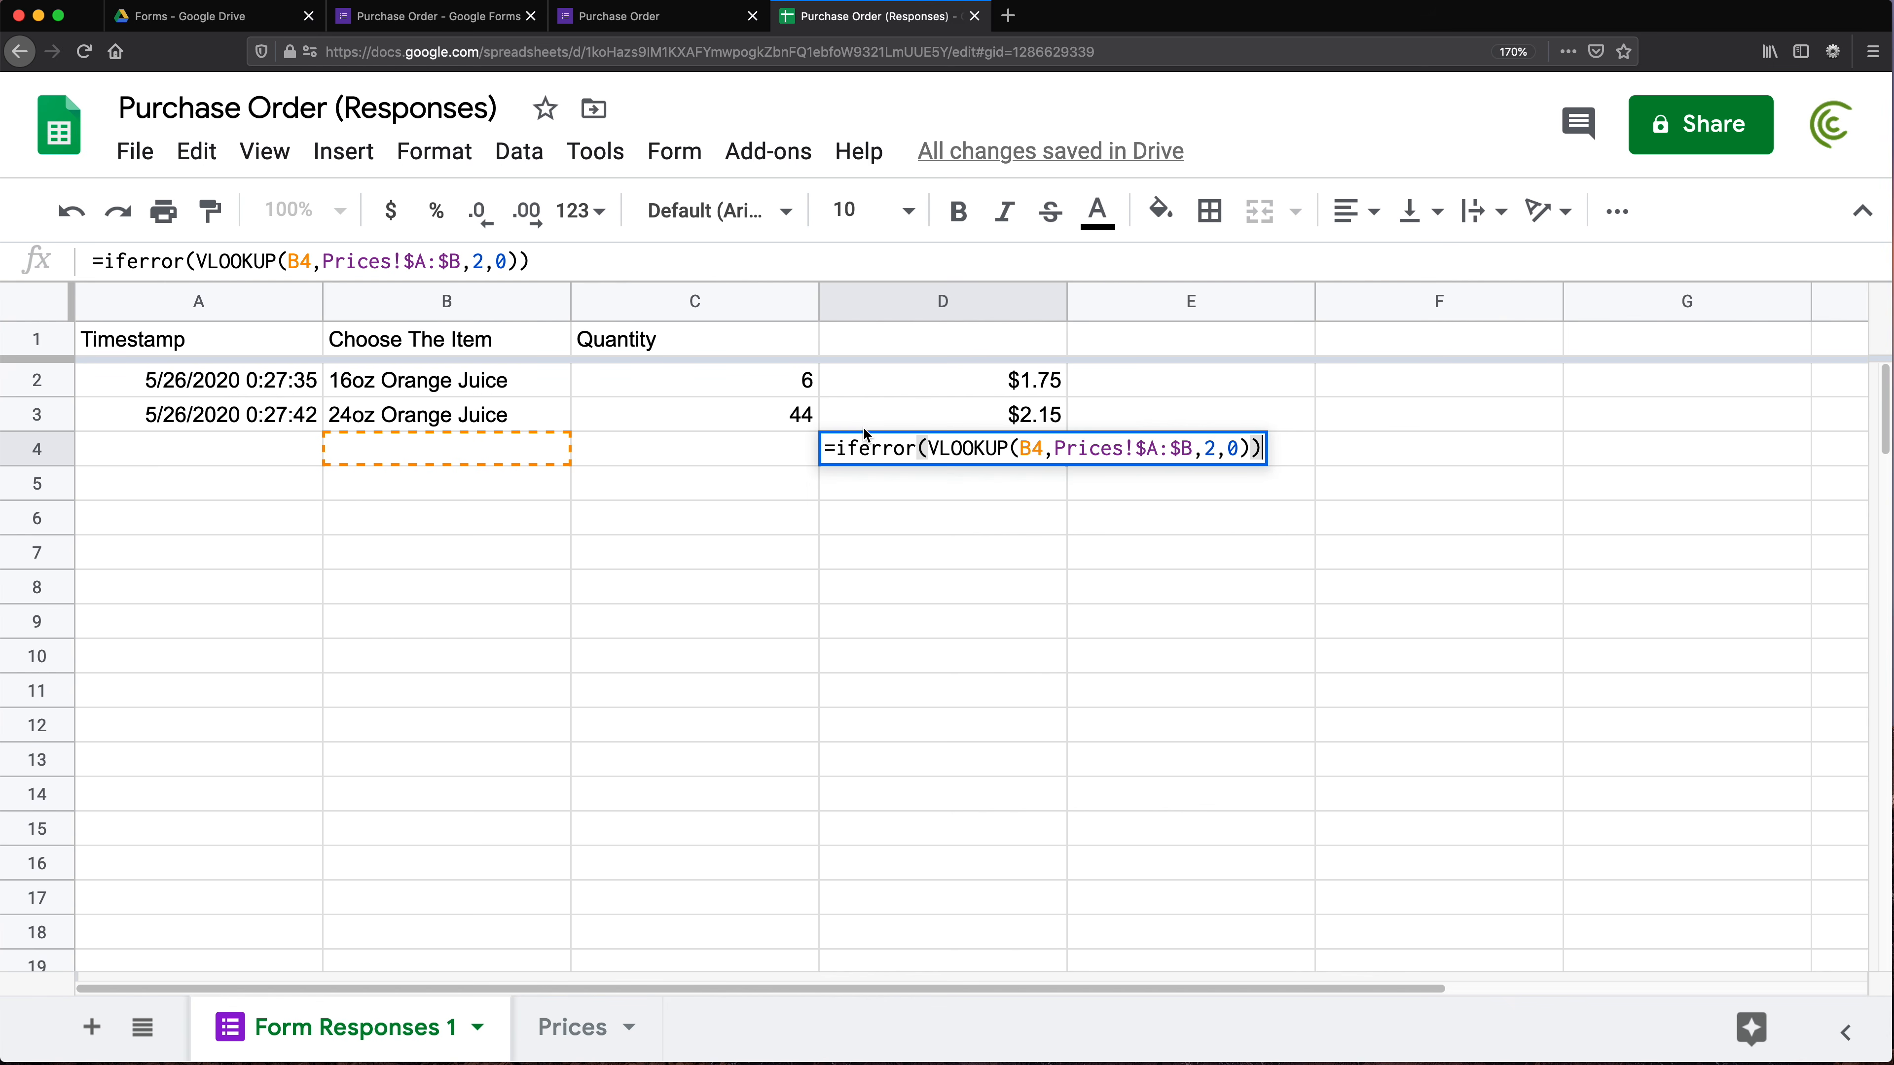
key("Return")
left_click(702, 402)
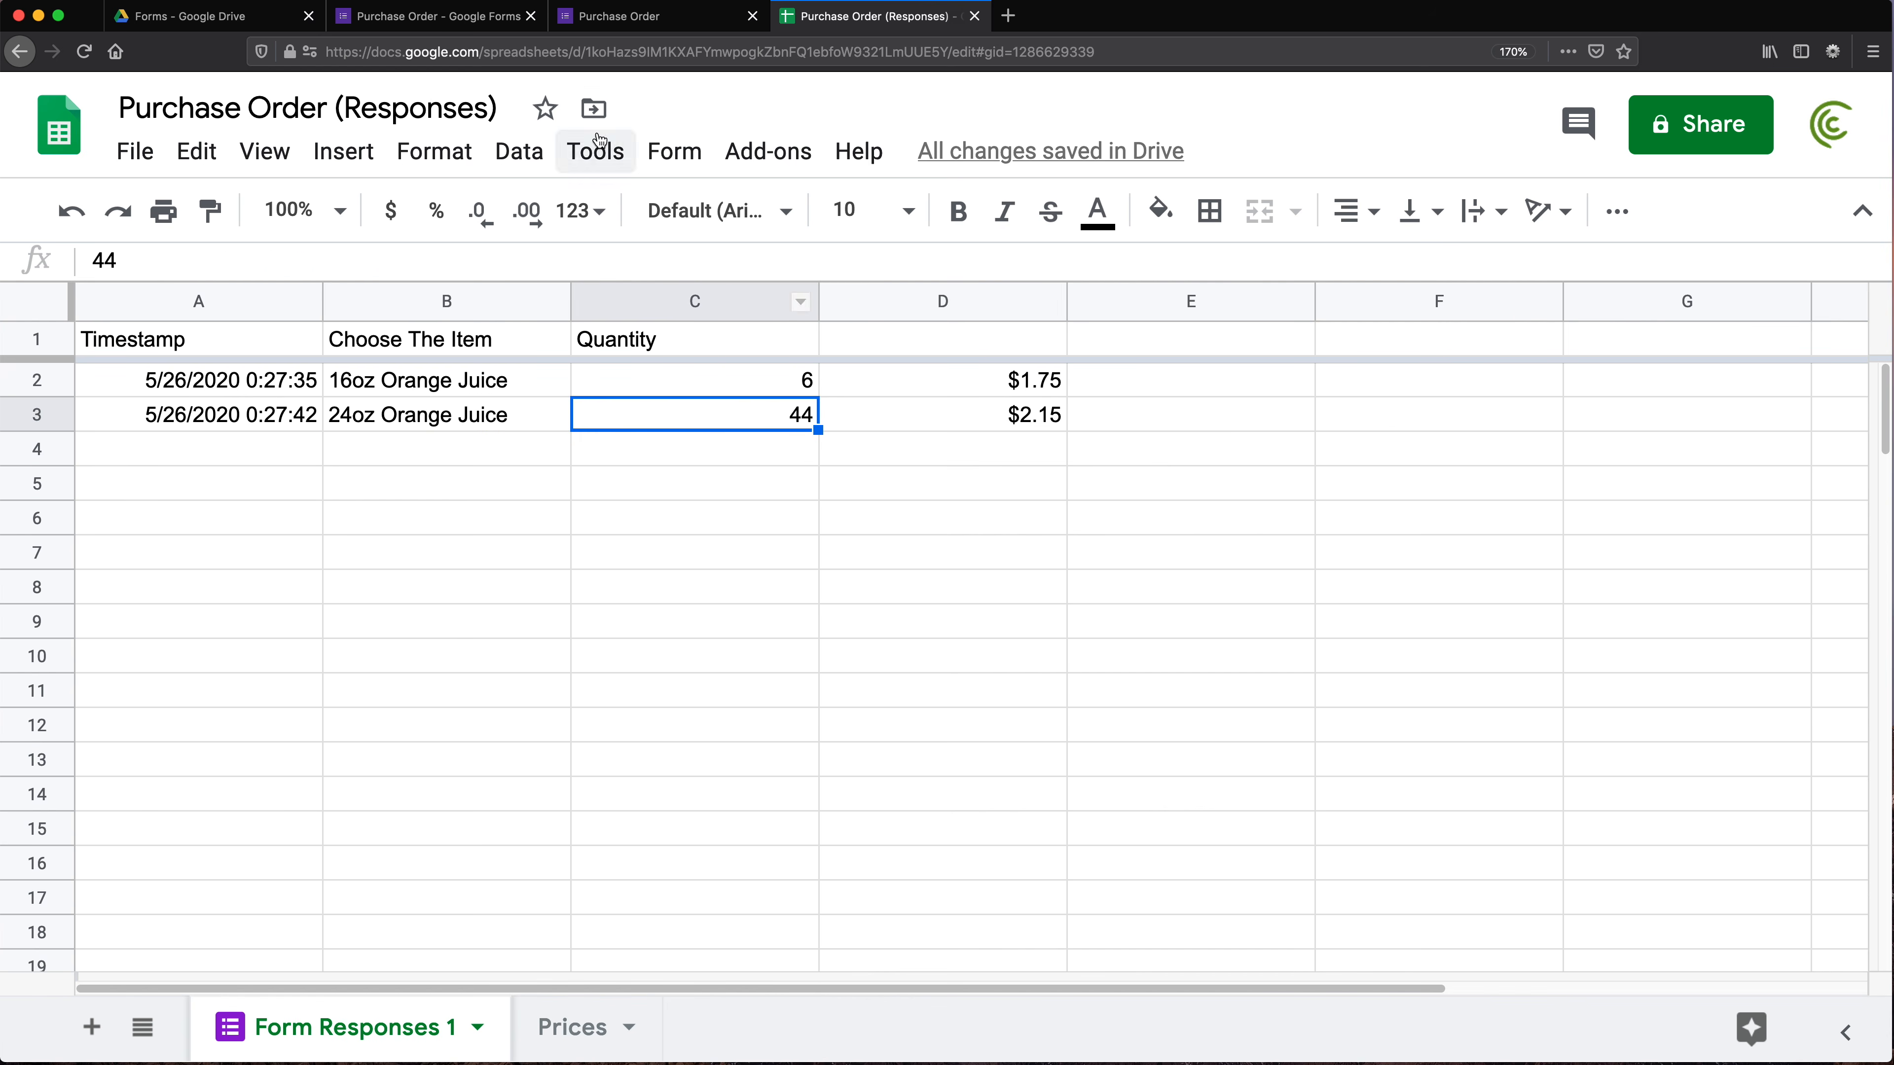
Submit another Purchase Order form response with 32oz Orange Juice as the item and a quantity of 4
left_click(618, 31)
left_click(629, 333)
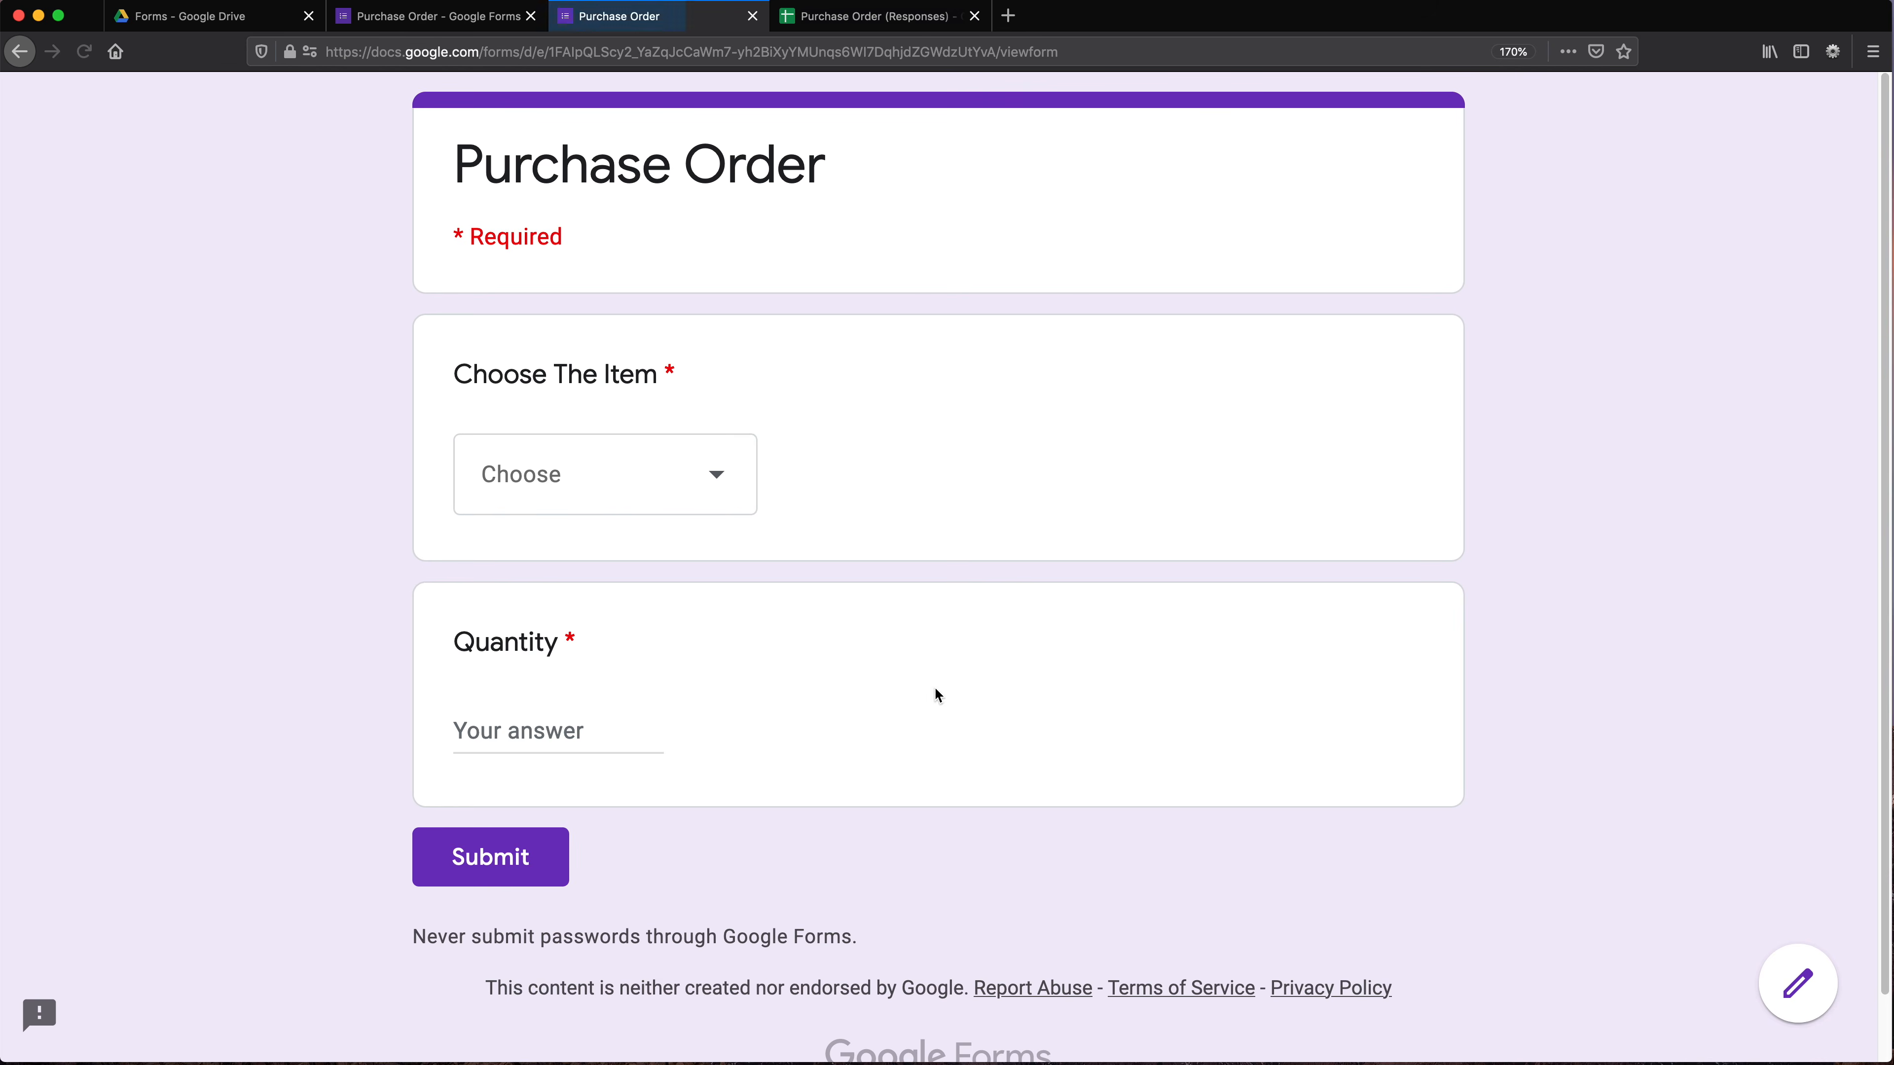
left_click(605, 464)
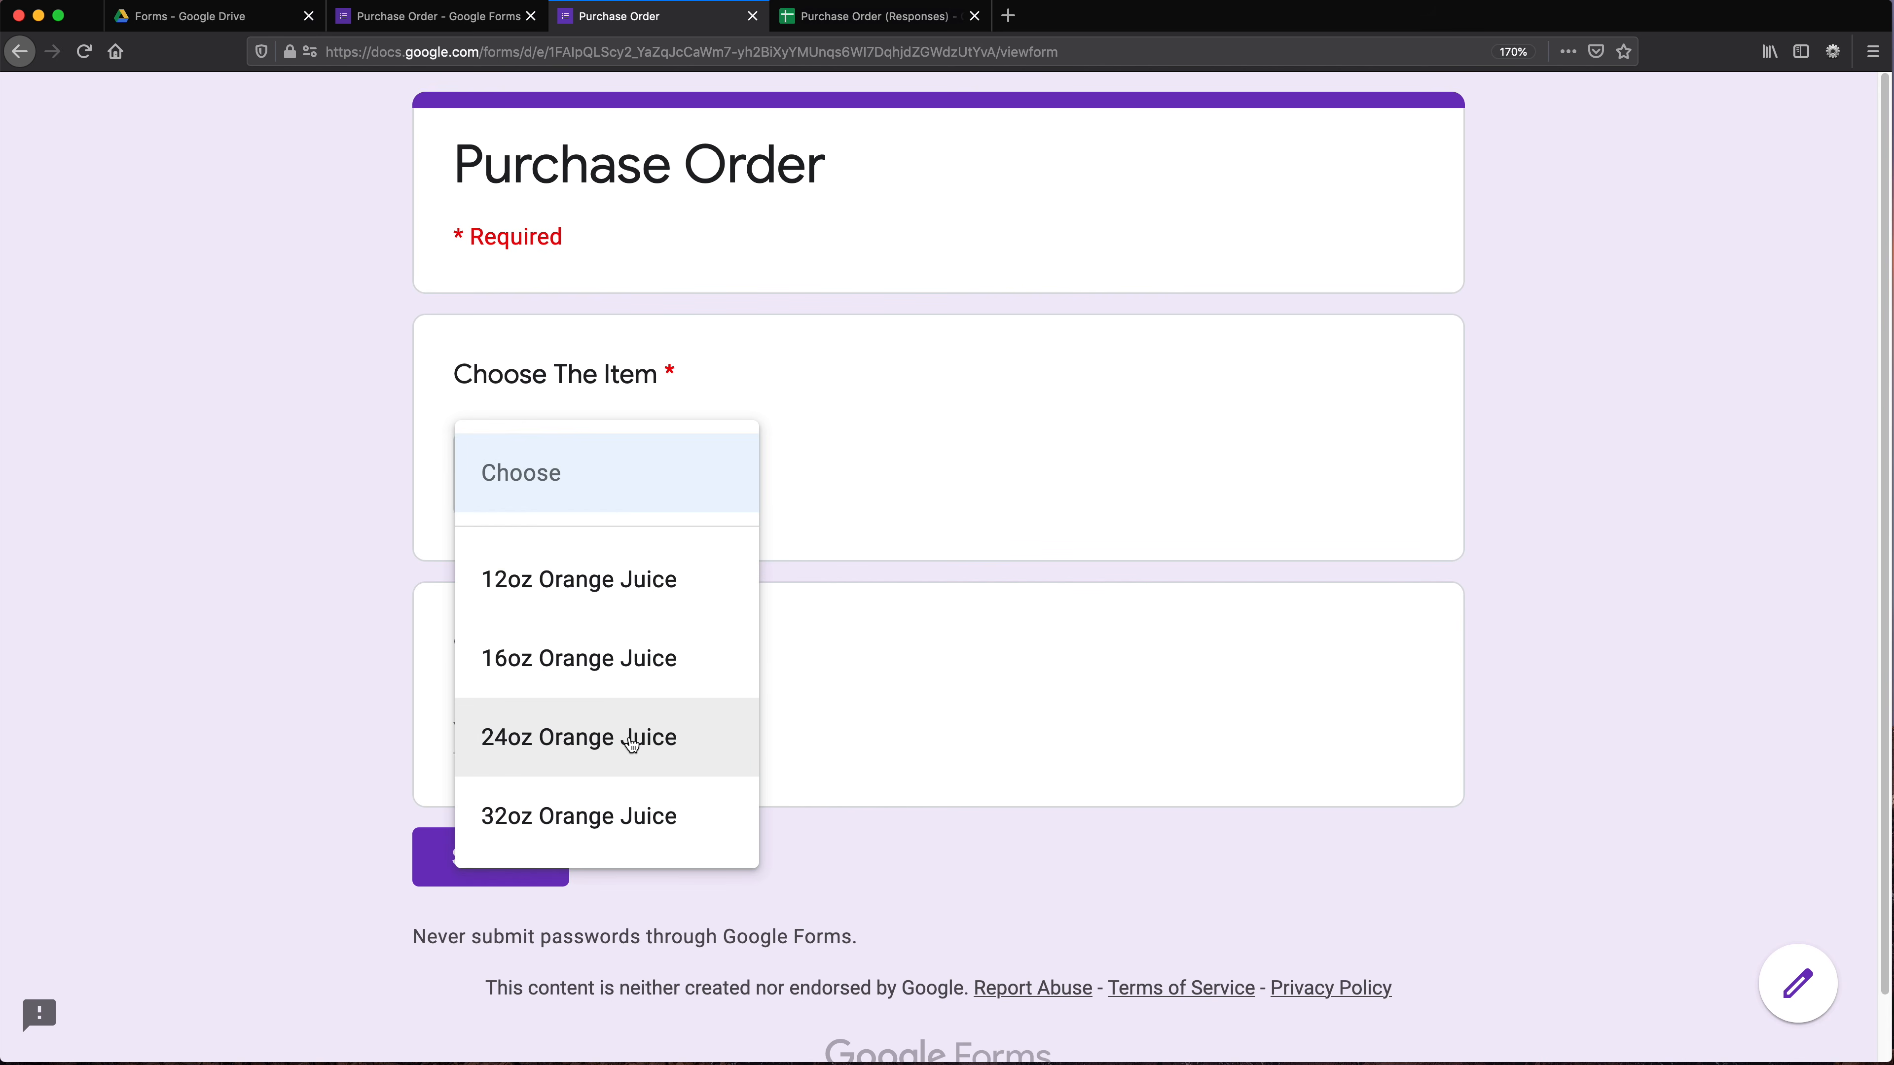
left_click(581, 816)
left_click(465, 734)
type("4")
left_click(491, 854)
In the response spreadsheet, check column D on the new response's row and the rows below for the price formula
left_click(870, 18)
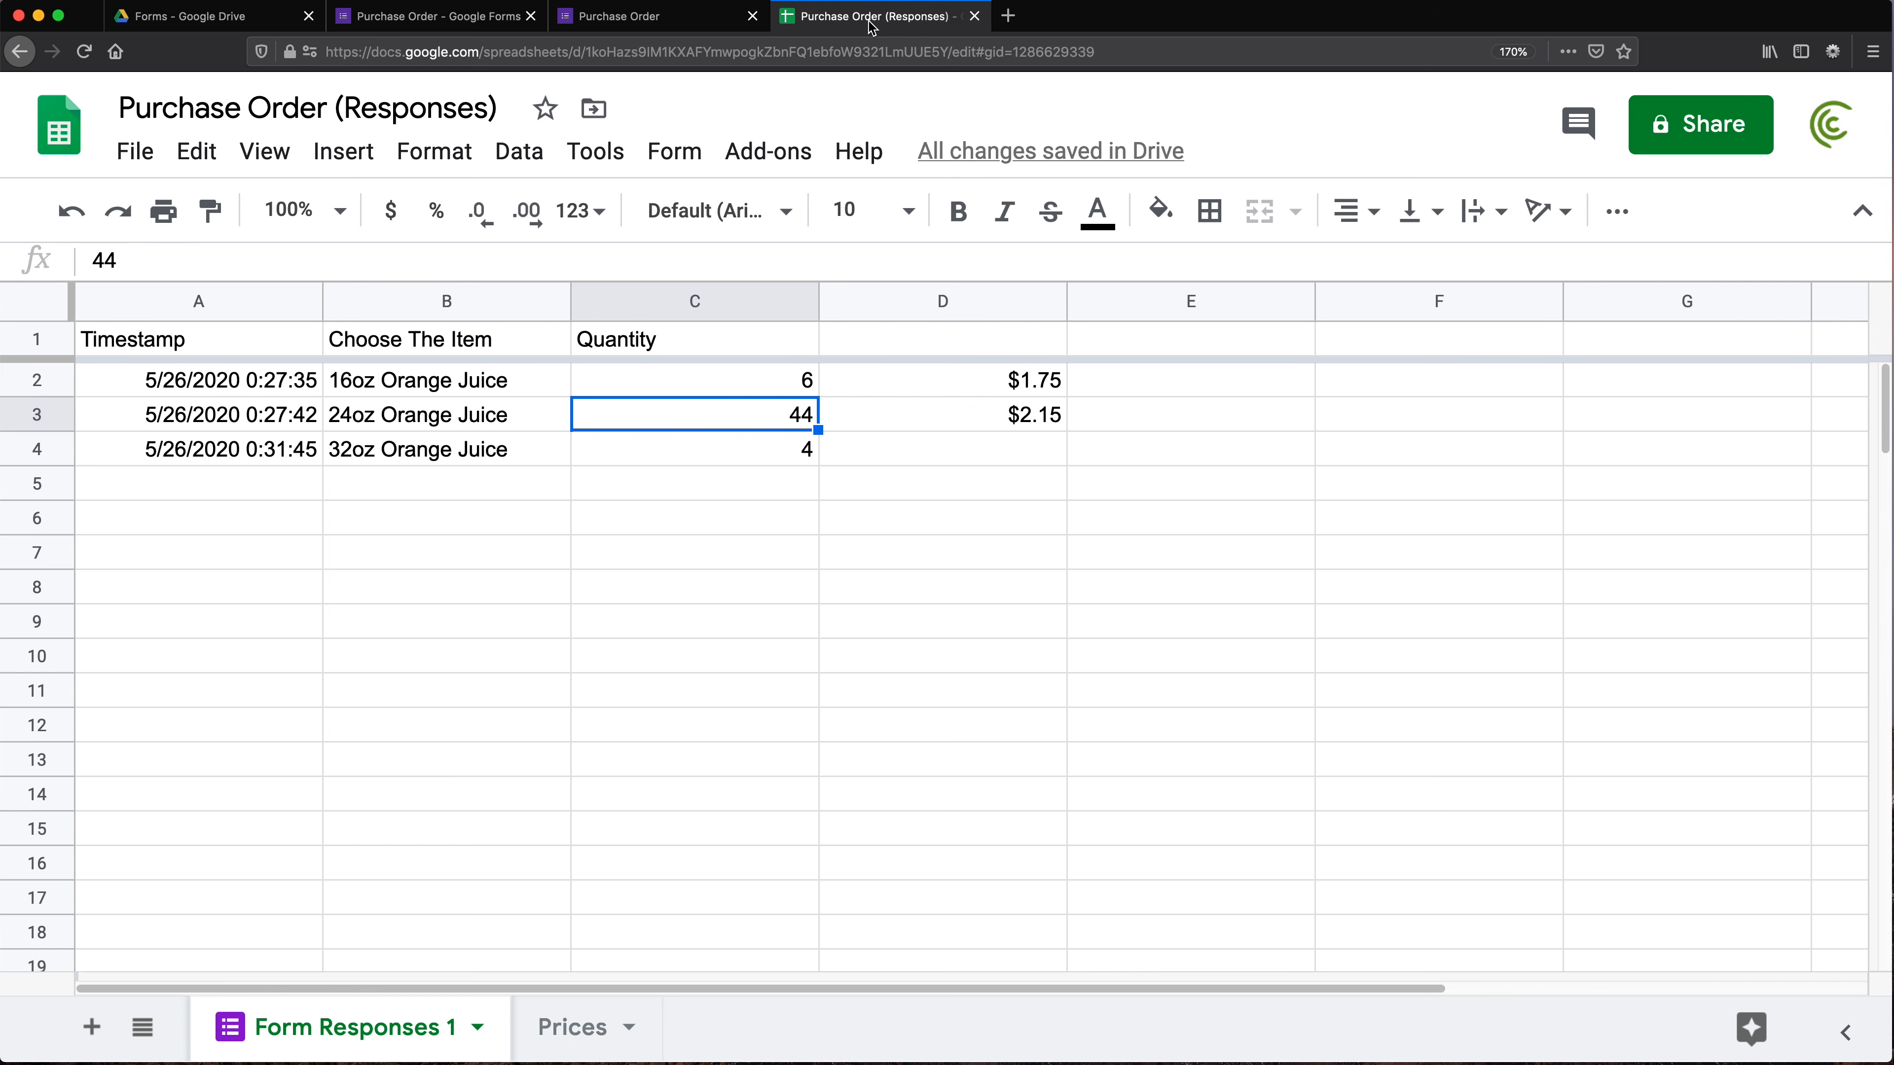
left_click(779, 446)
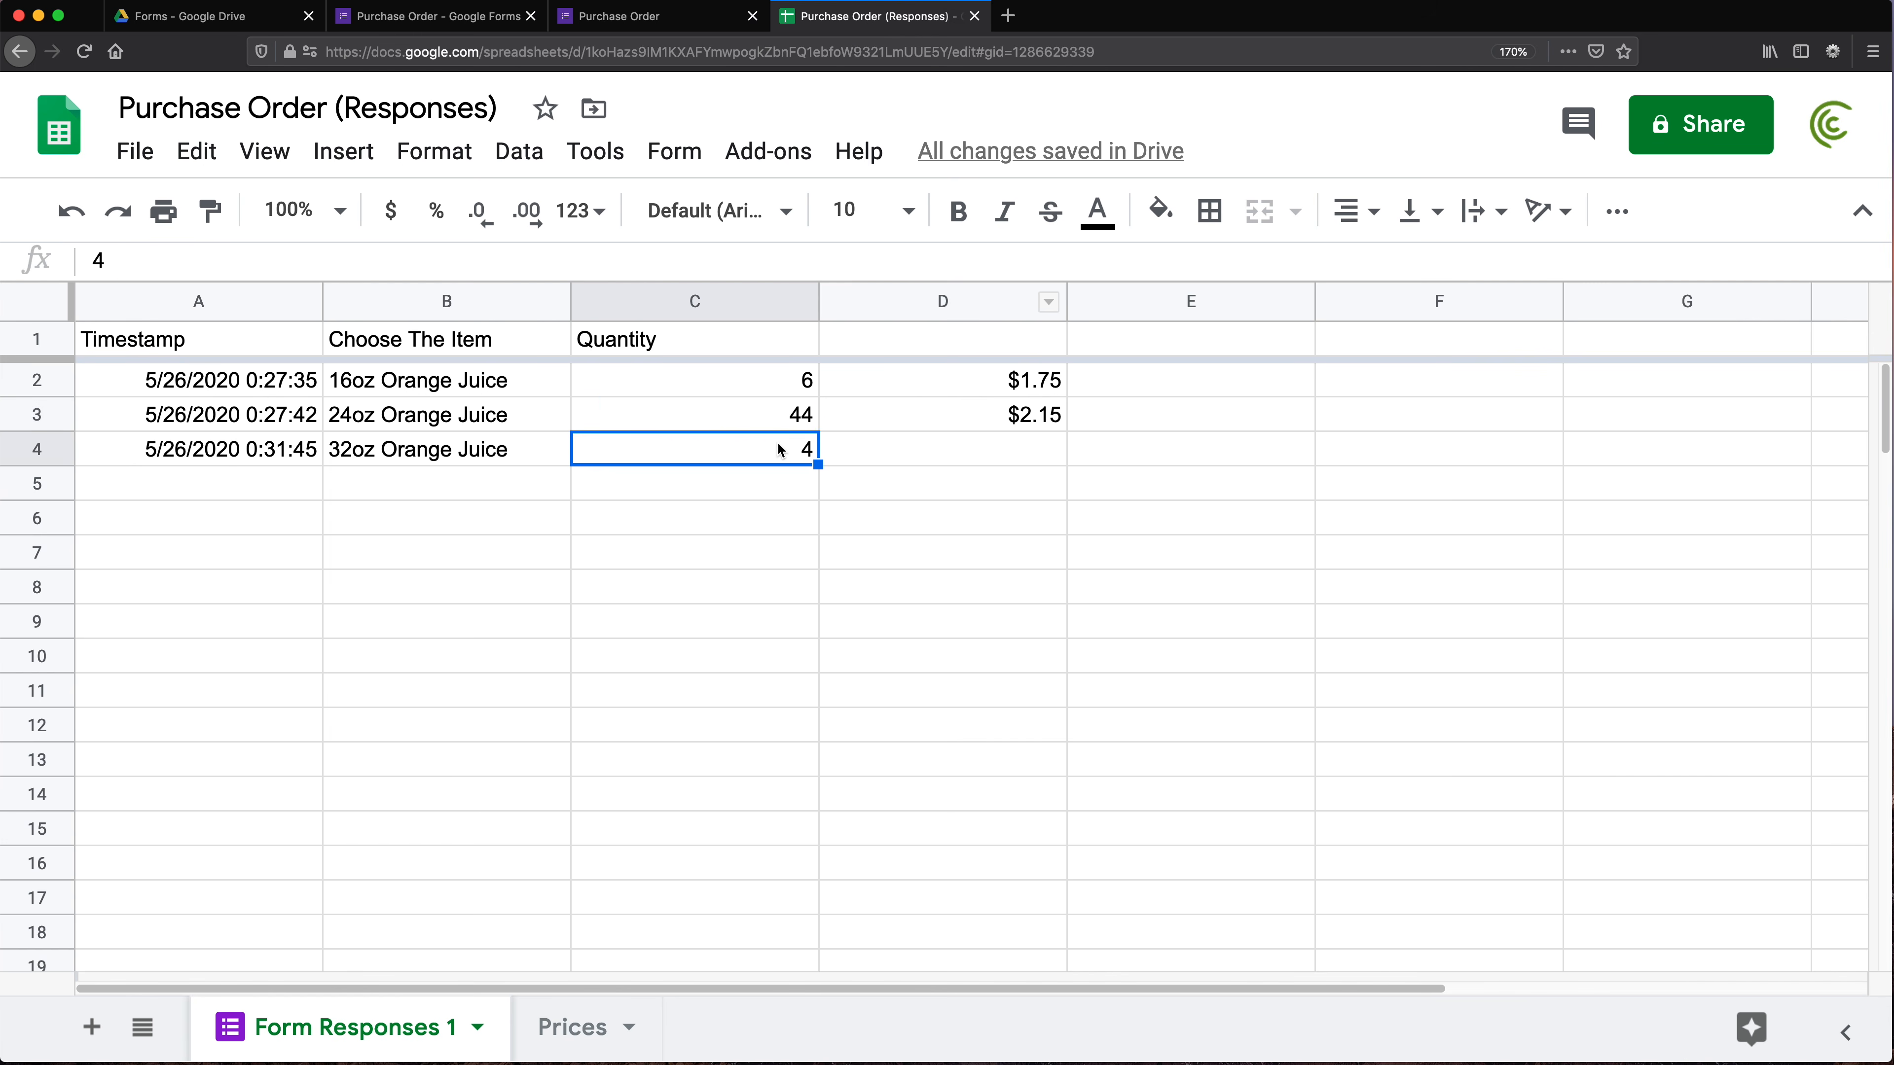
left_click(916, 445)
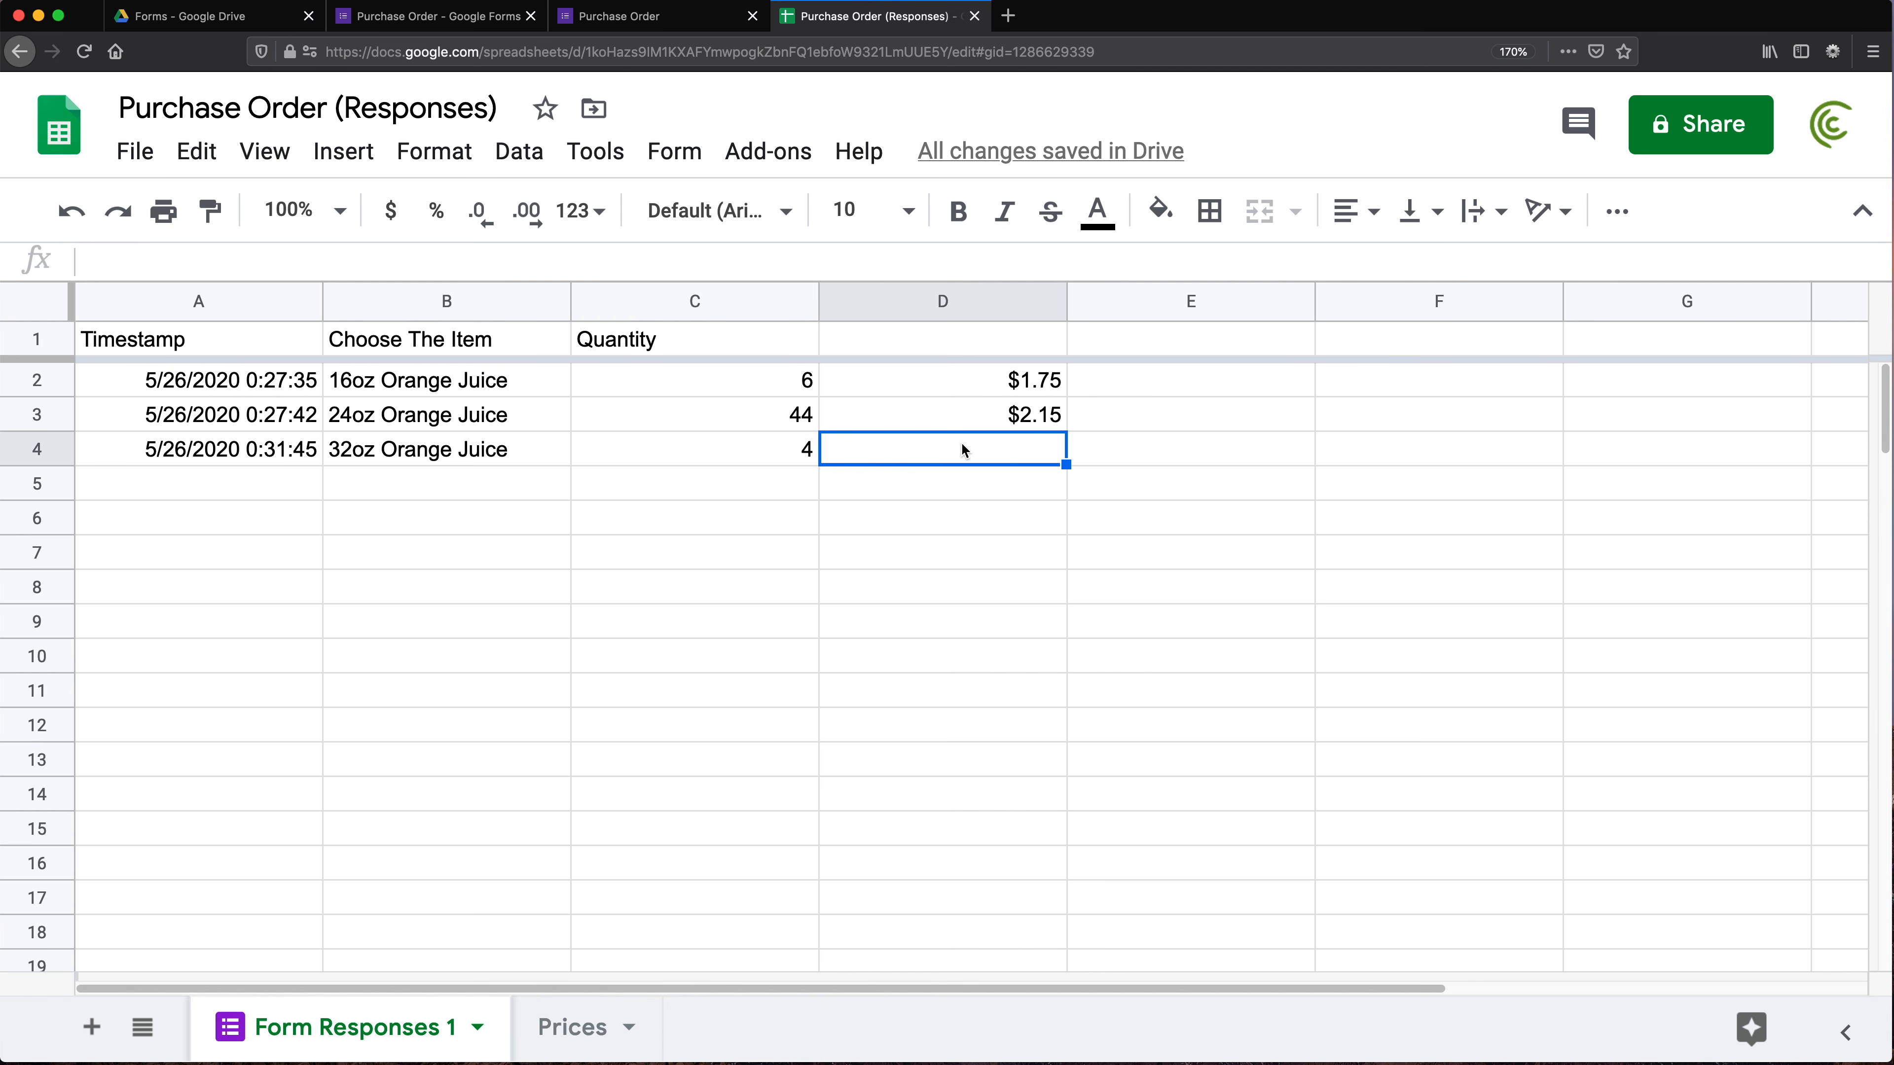
double_click(1016, 449)
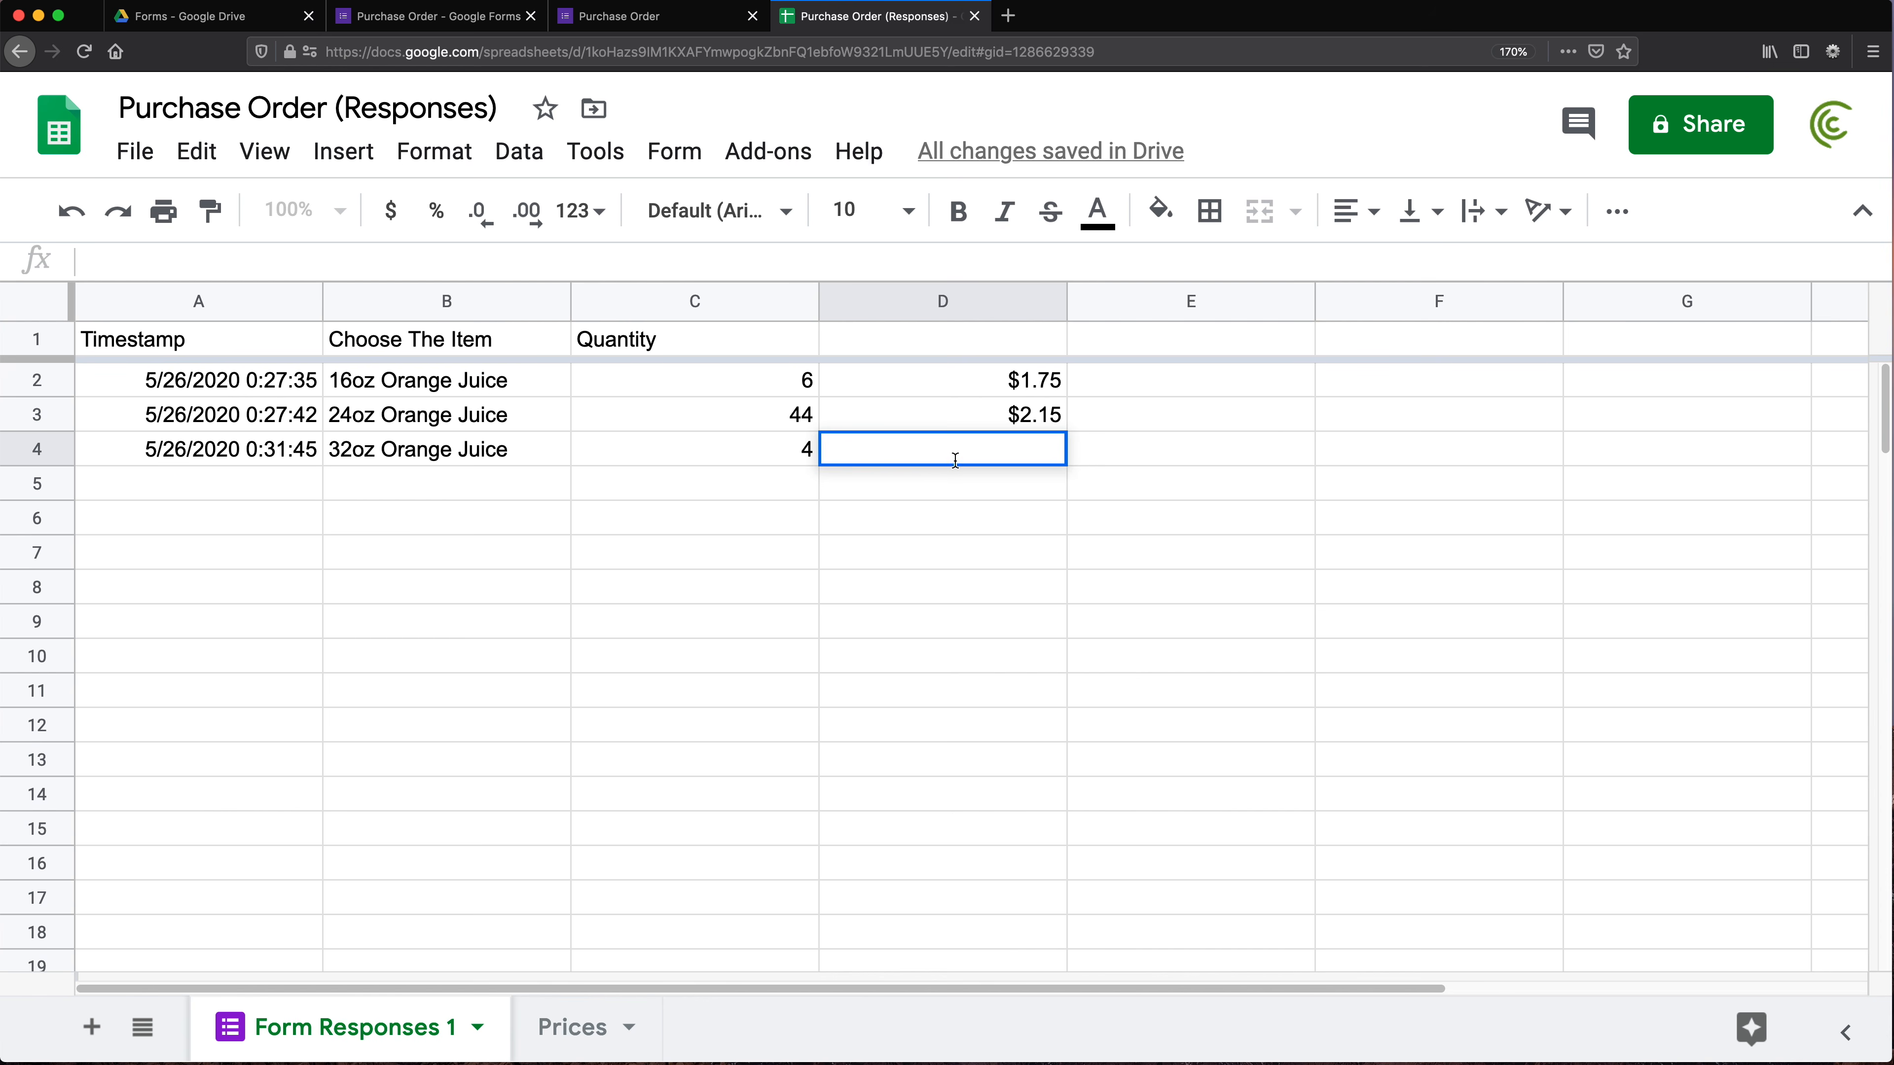
left_click(957, 489)
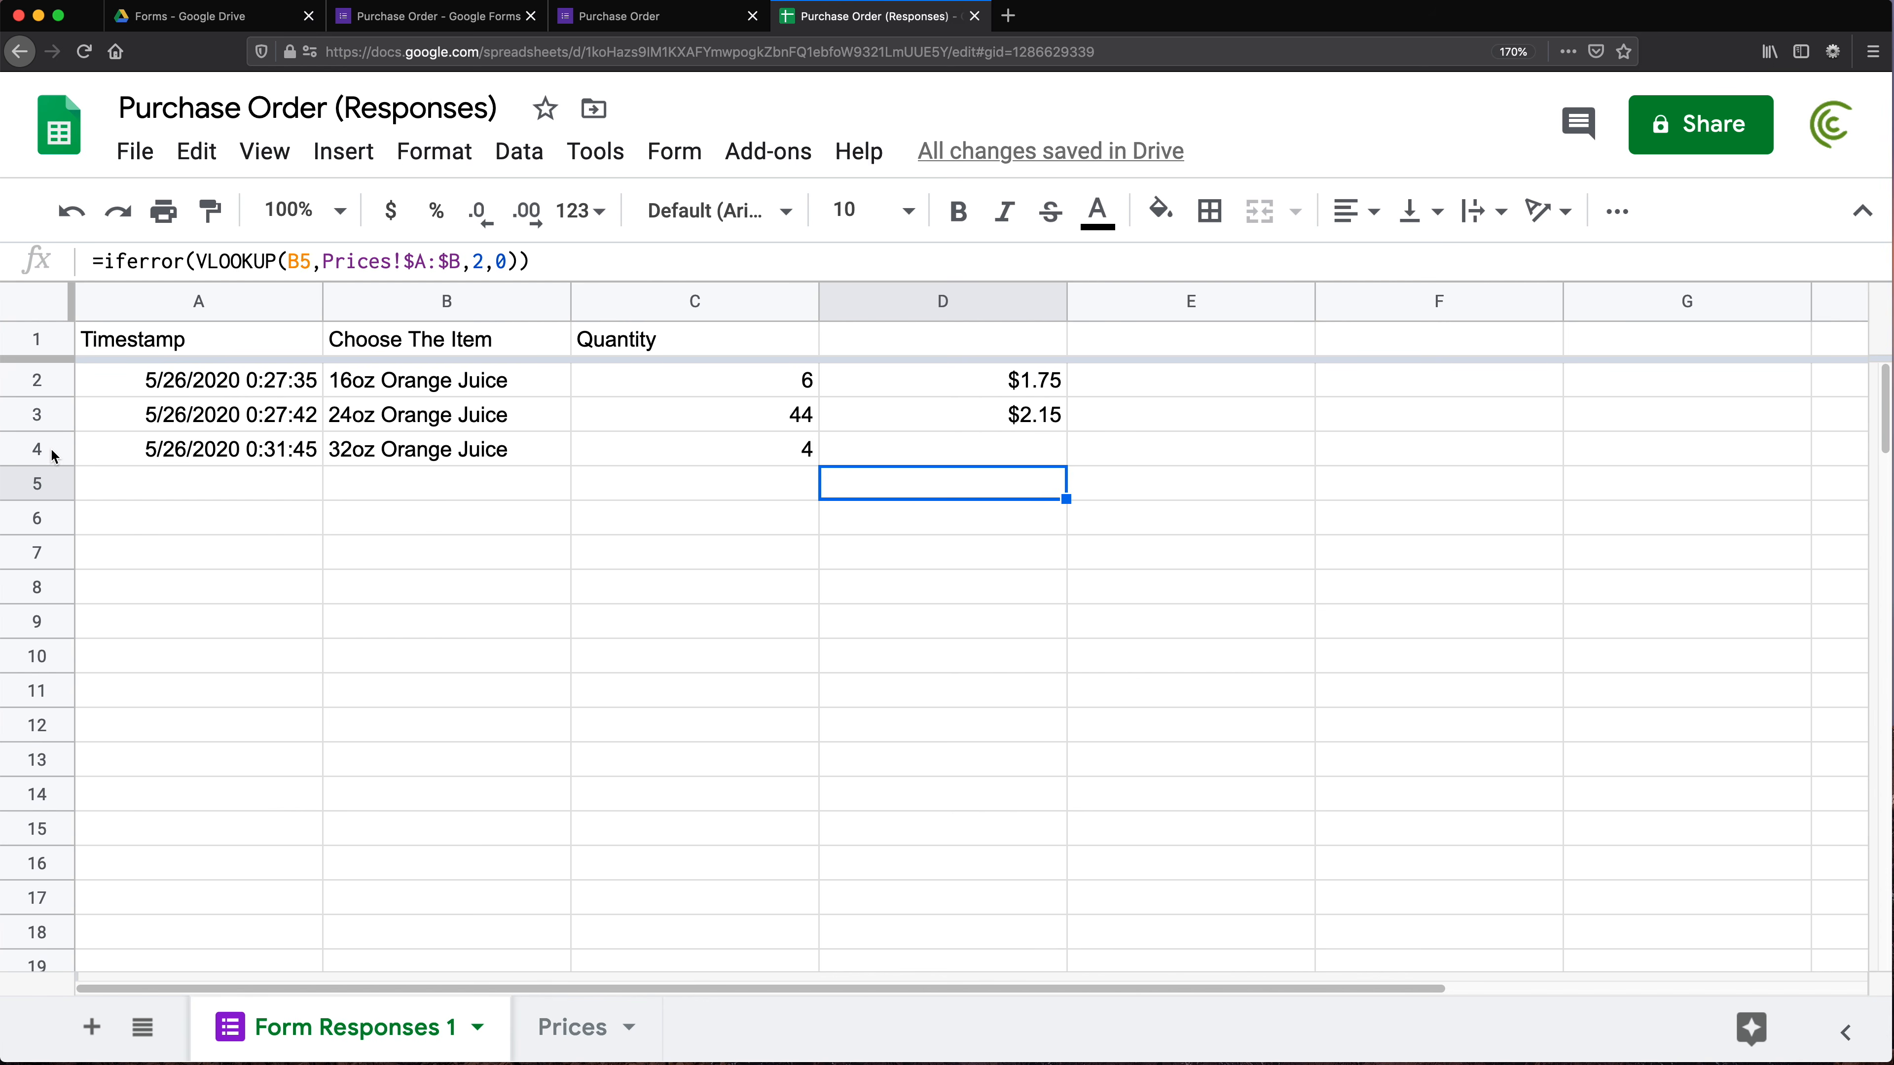
left_click(37, 482)
right_click(37, 480)
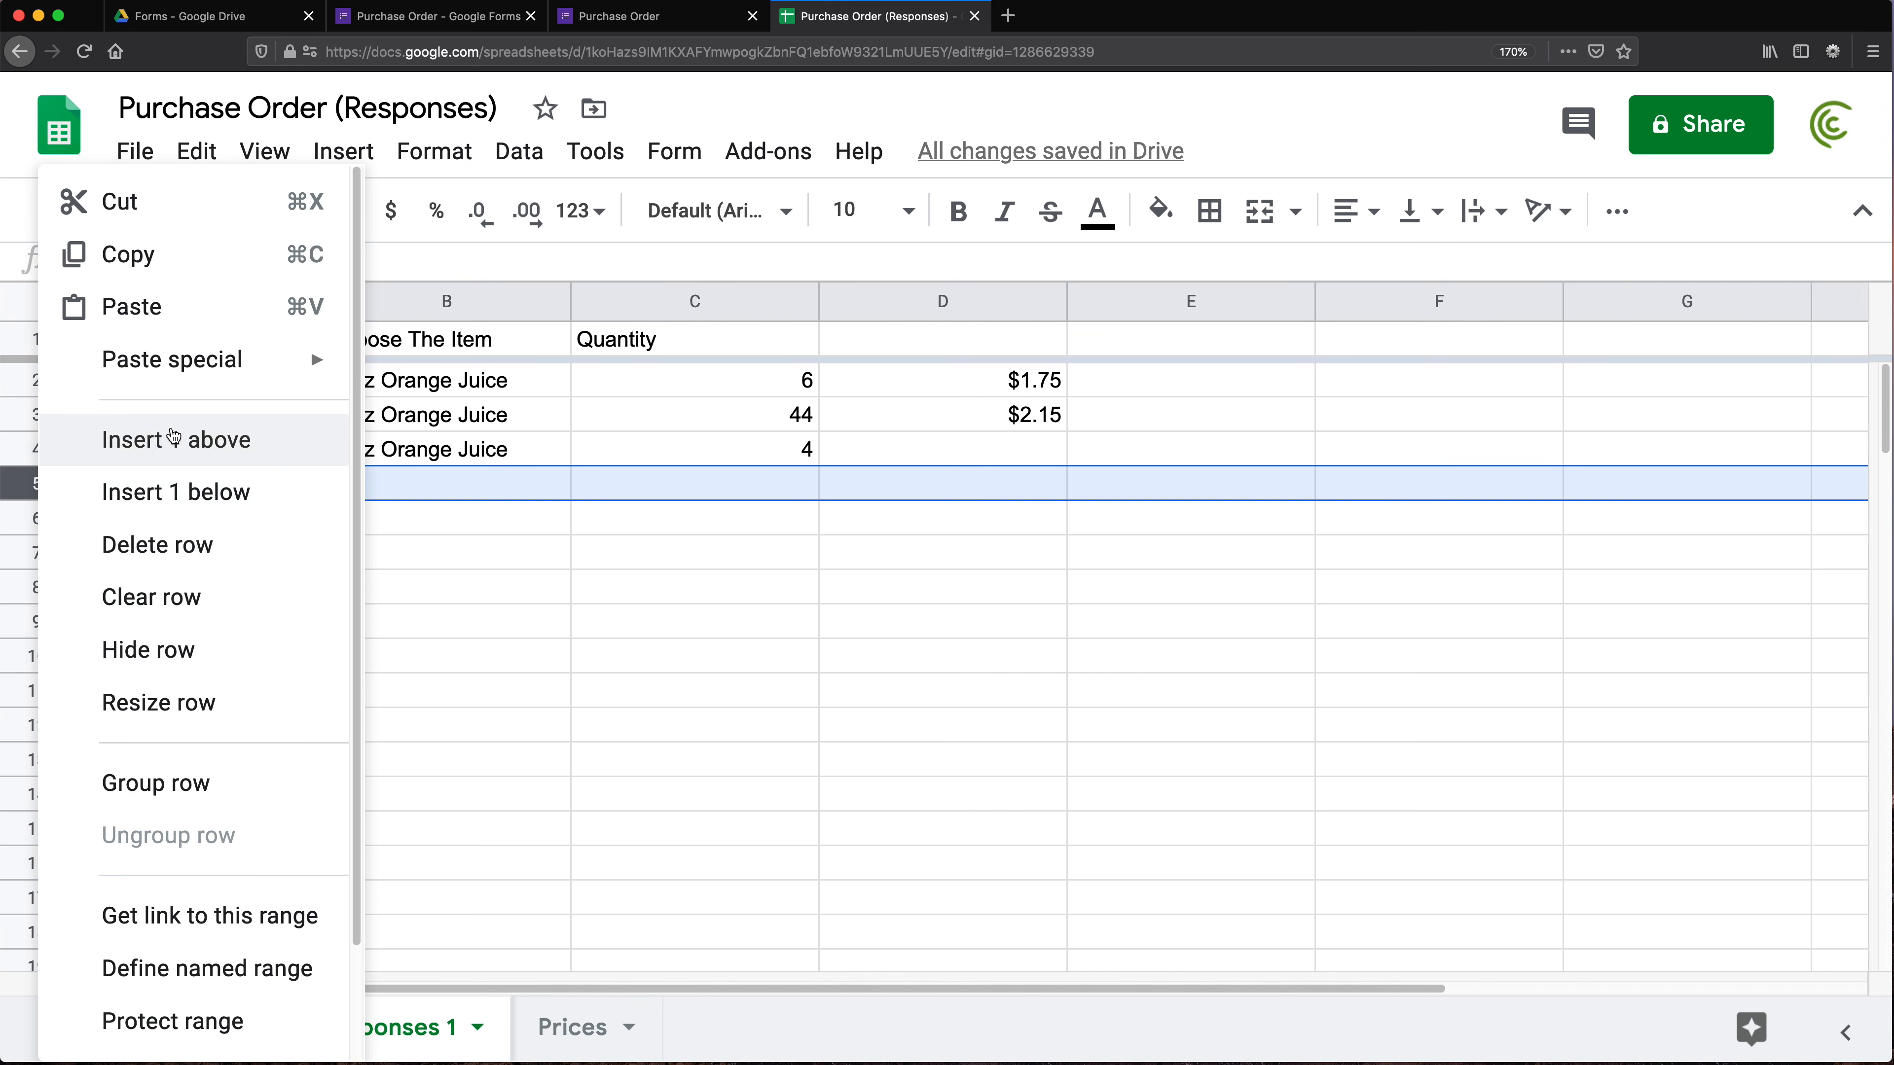
left_click(939, 447)
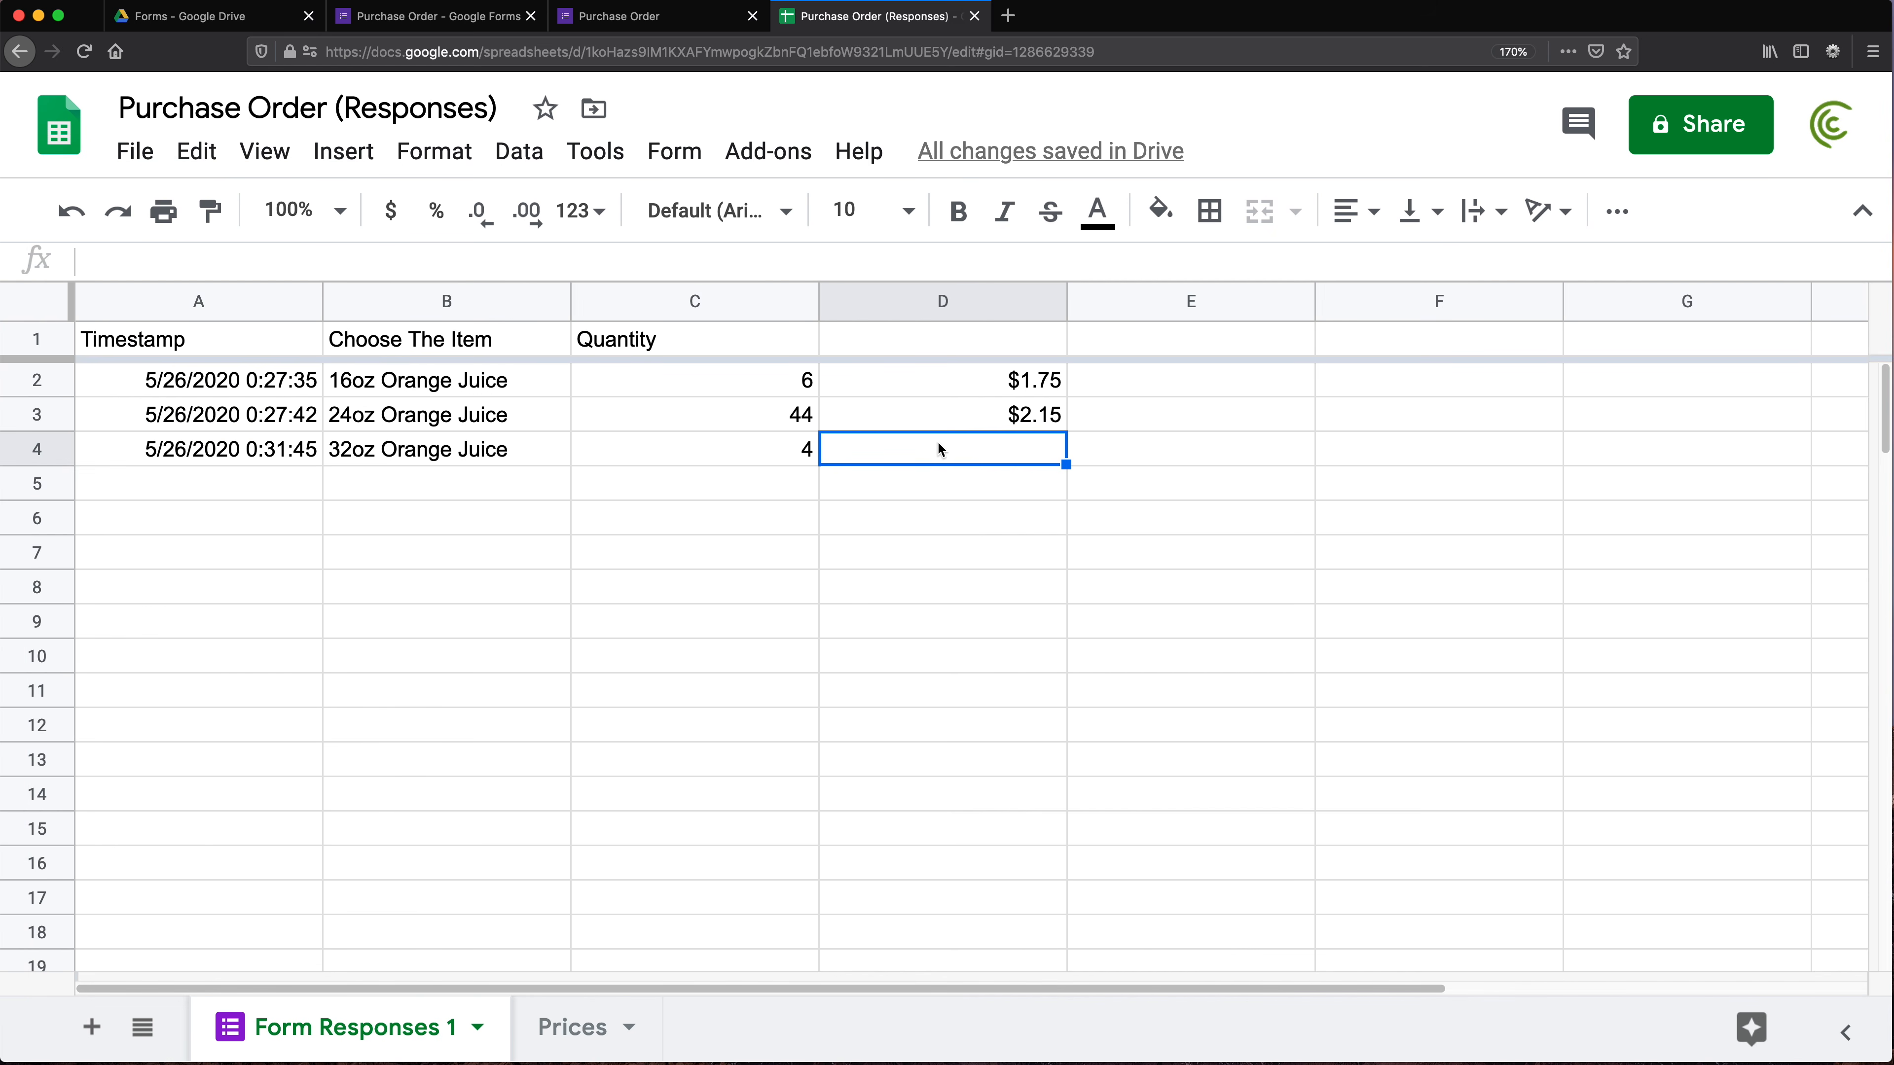
left_click_drag(1017, 492, 1025, 860)
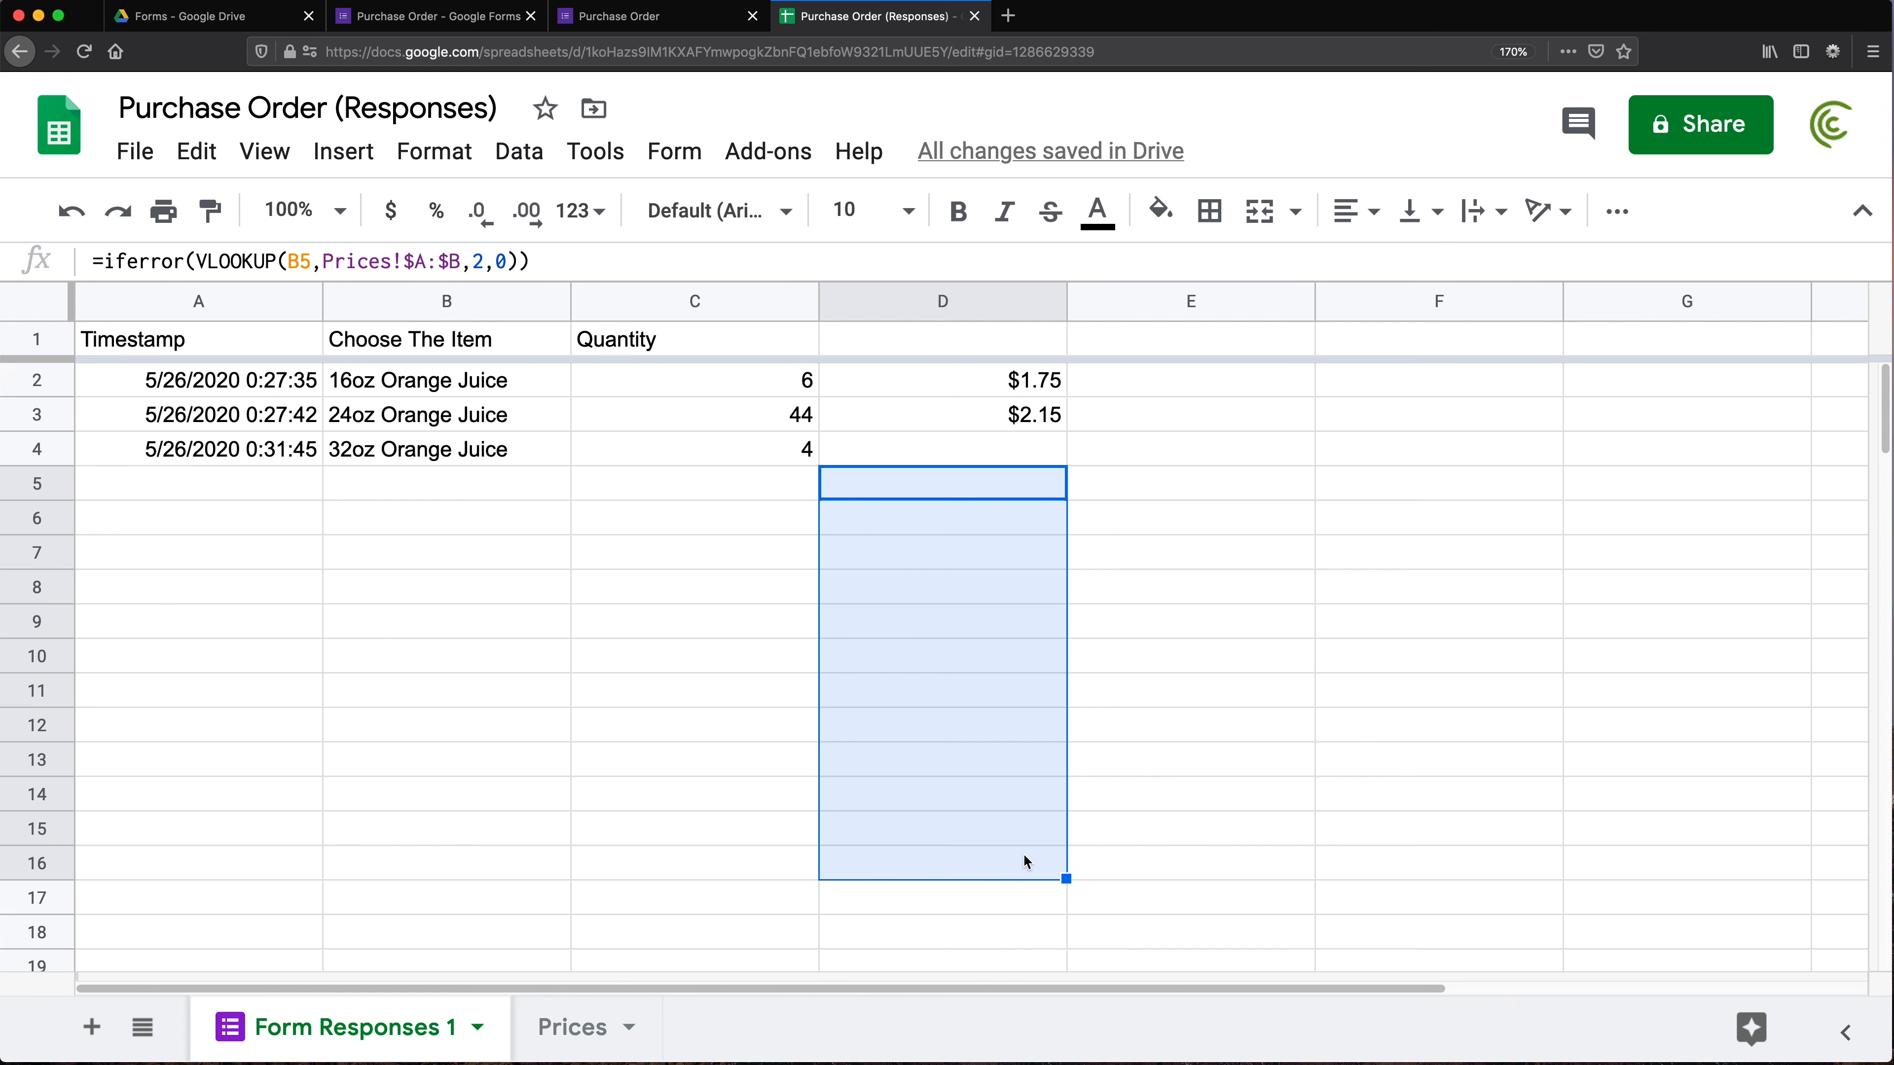
Clear the copied formulas from D3:D17, keeping only the one in D2
left_click(972, 422)
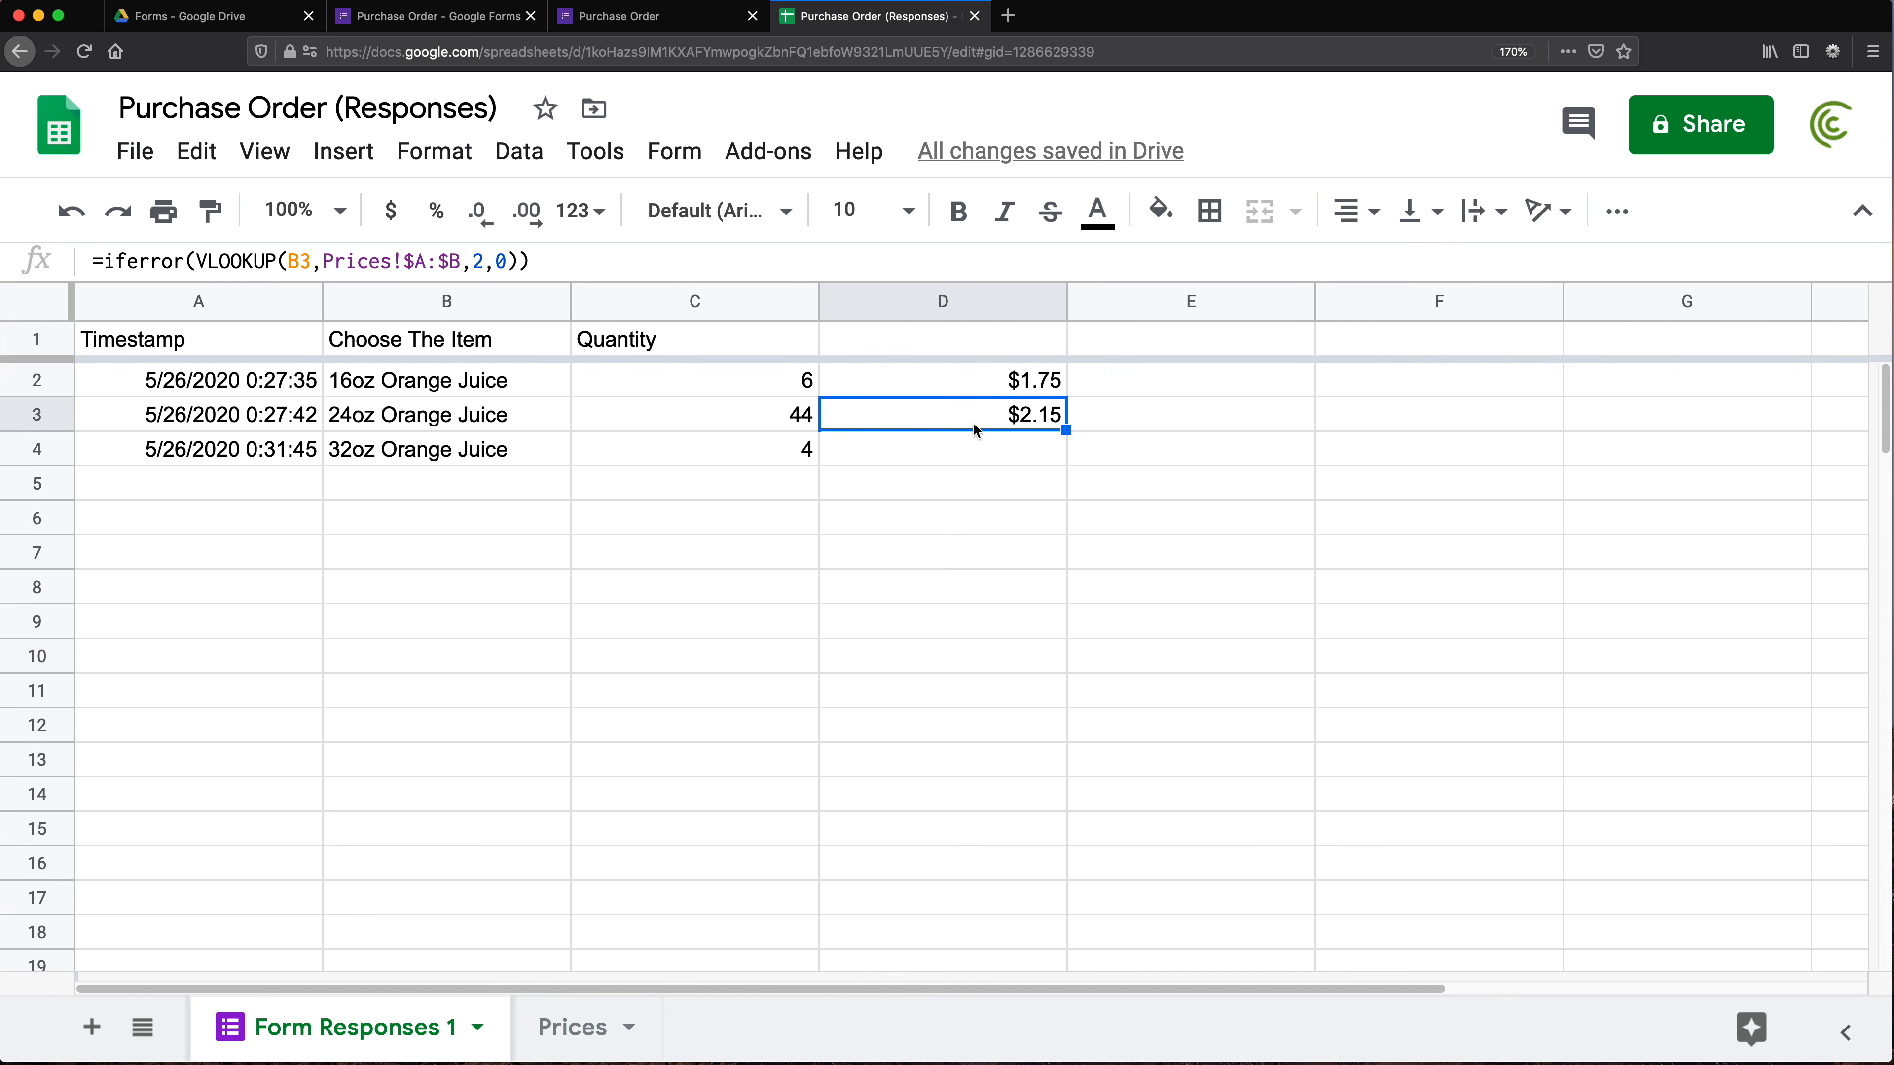
key("Delete")
key("Down")
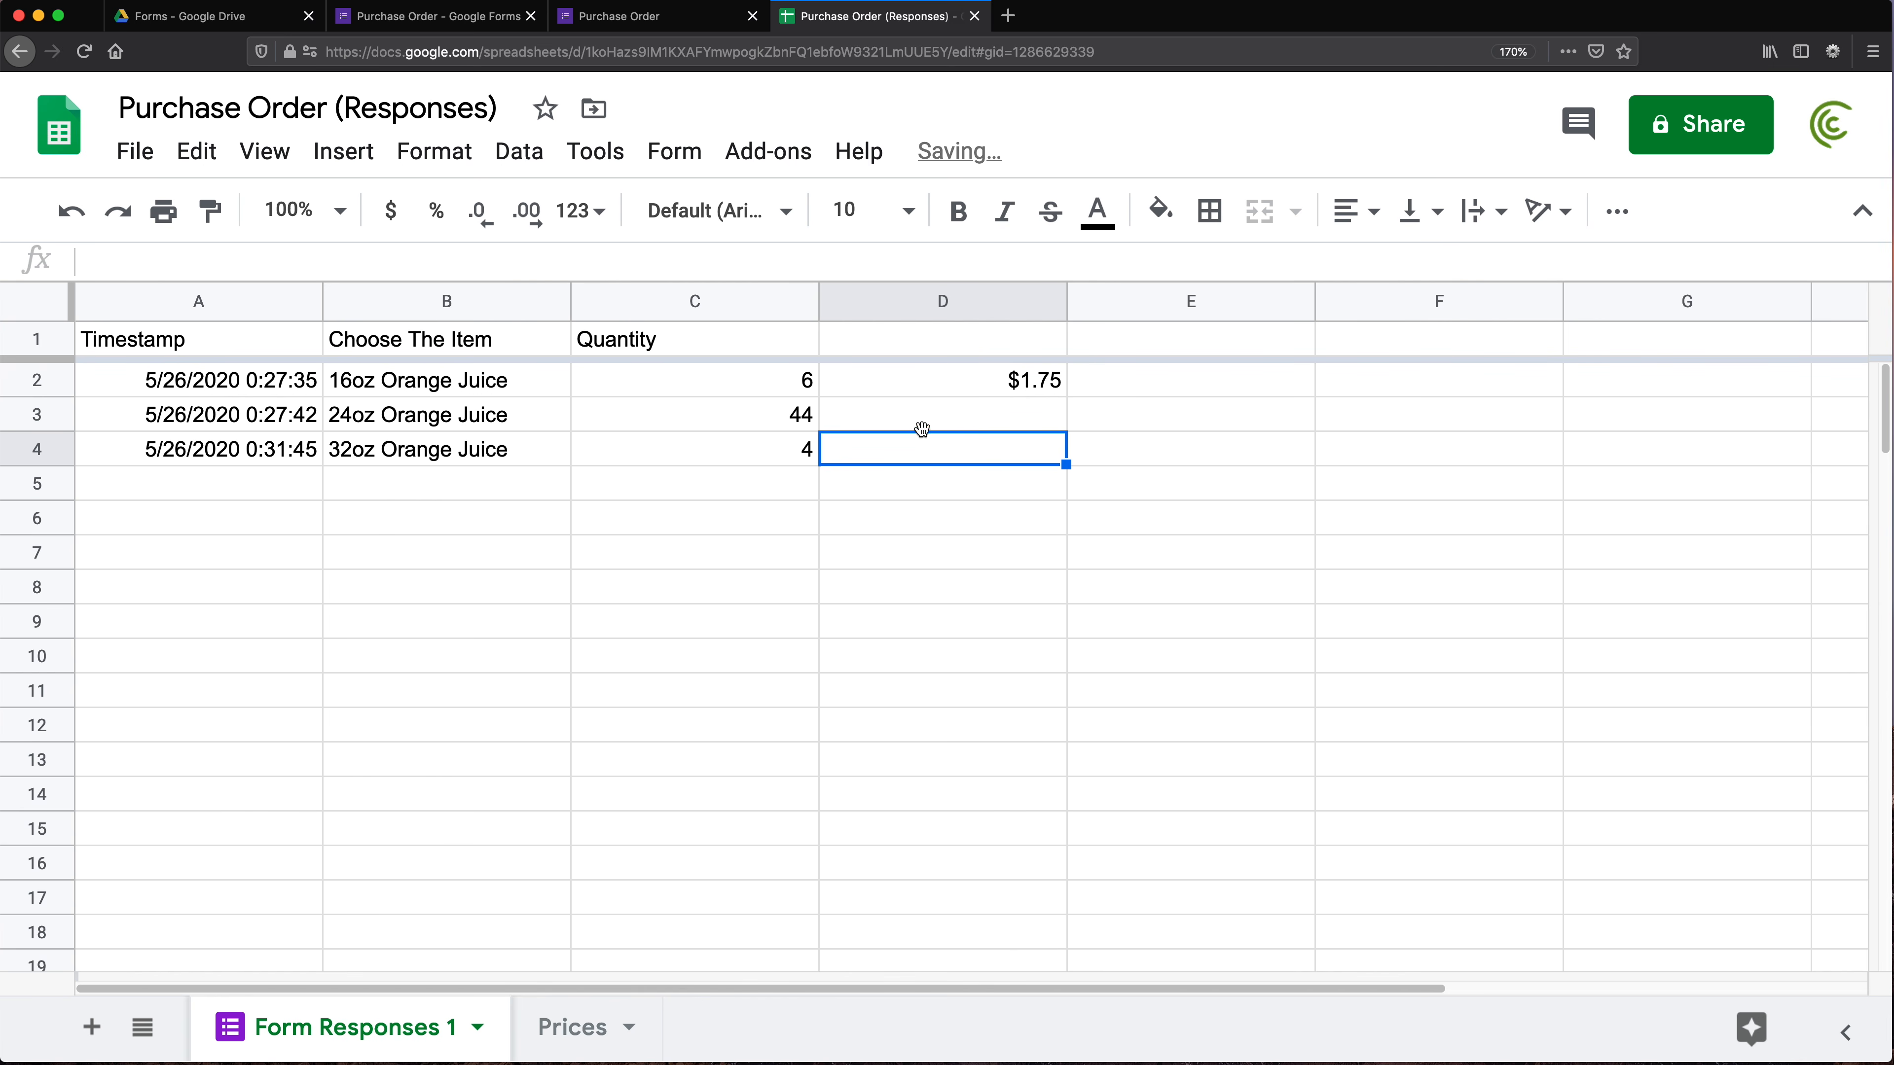
left_click_drag(919, 422, 899, 906)
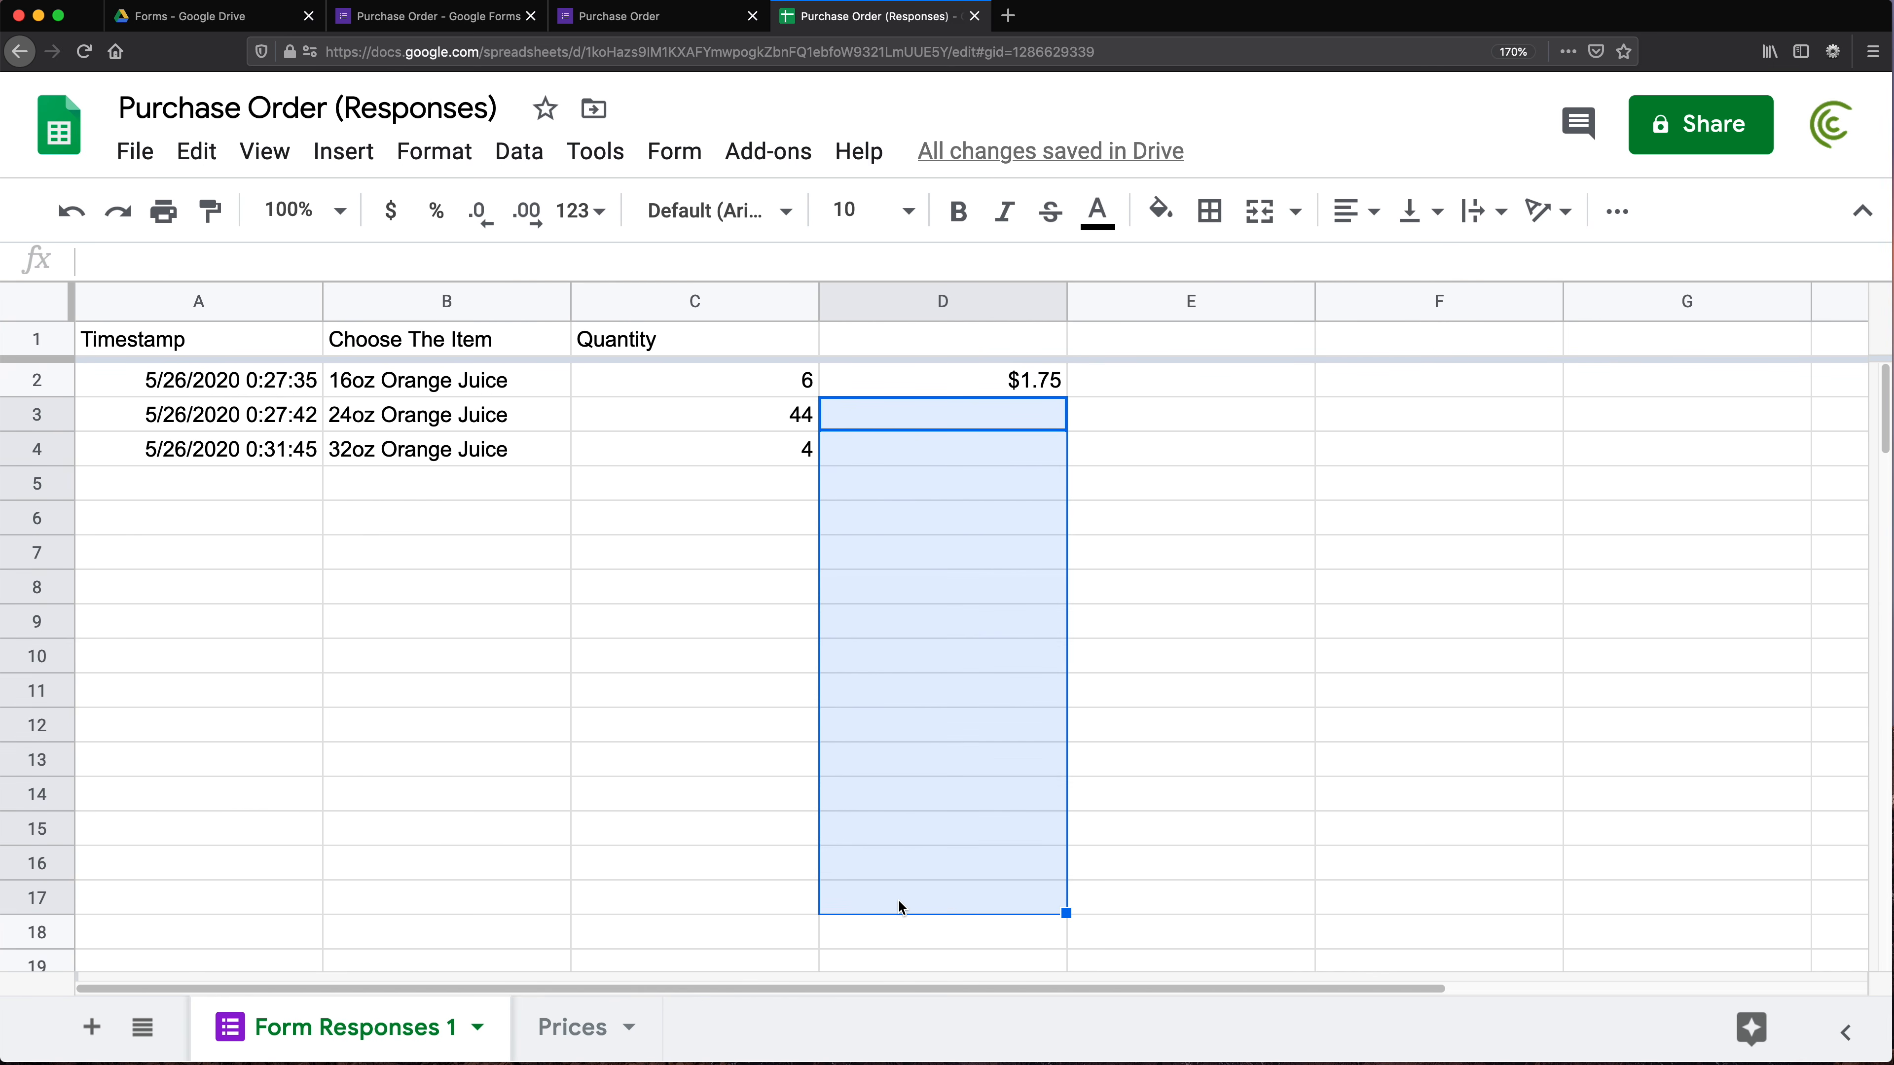
key("Delete")
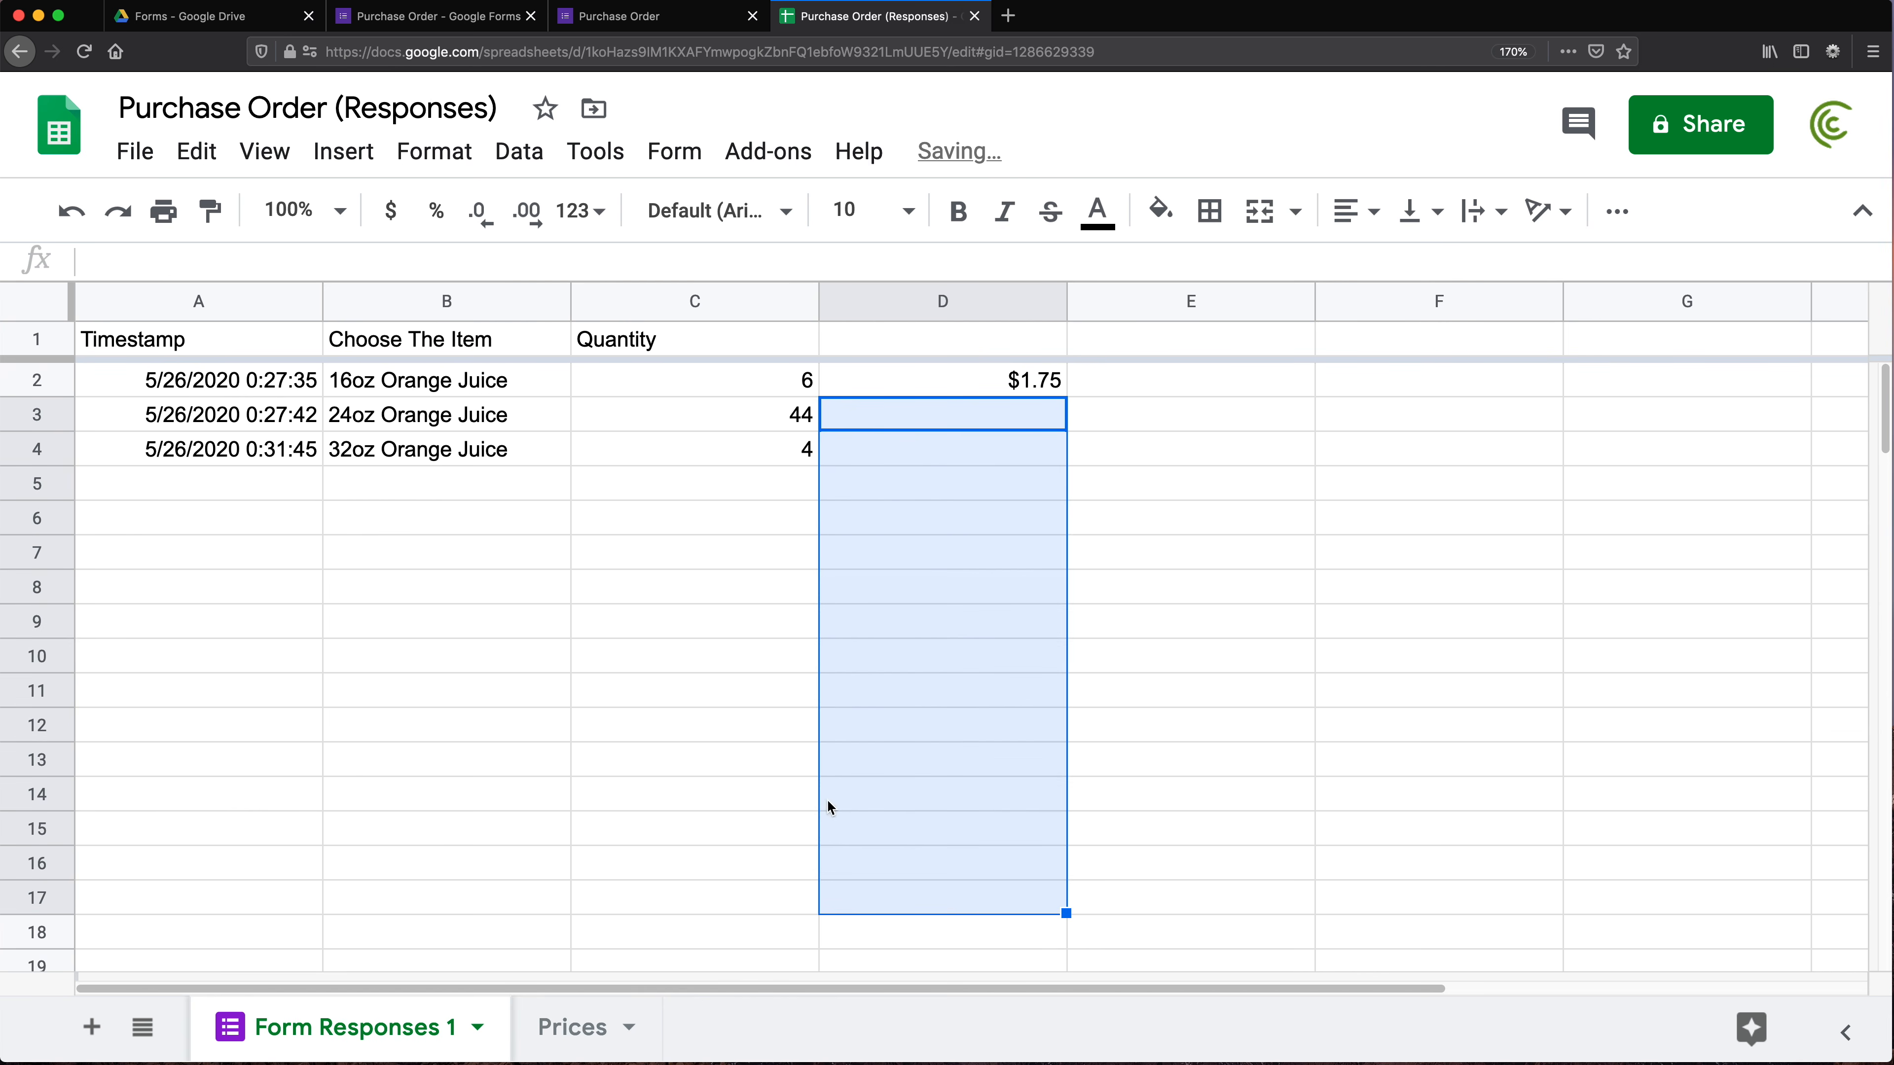
Extend the VLOOKUP search key in the D2 formula to the open-ended range B2:B
left_click(894, 385)
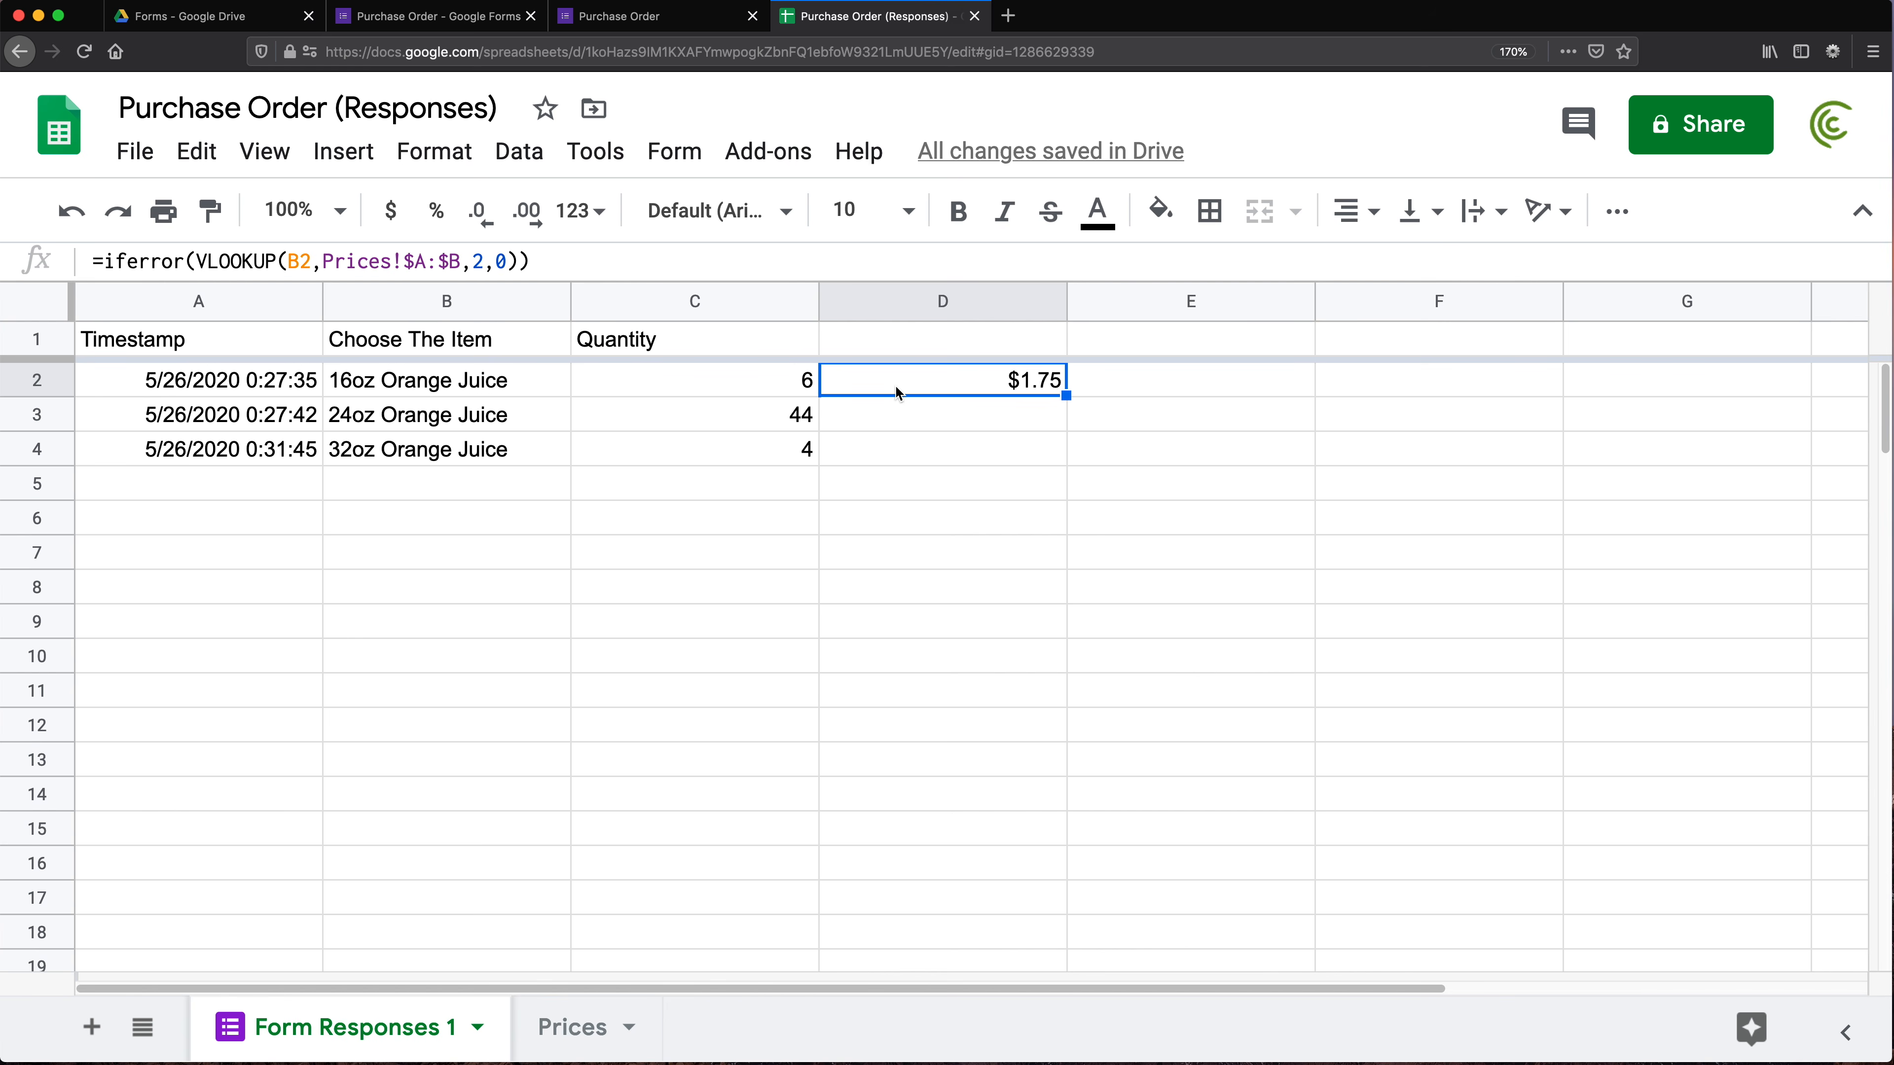
double_click(895, 385)
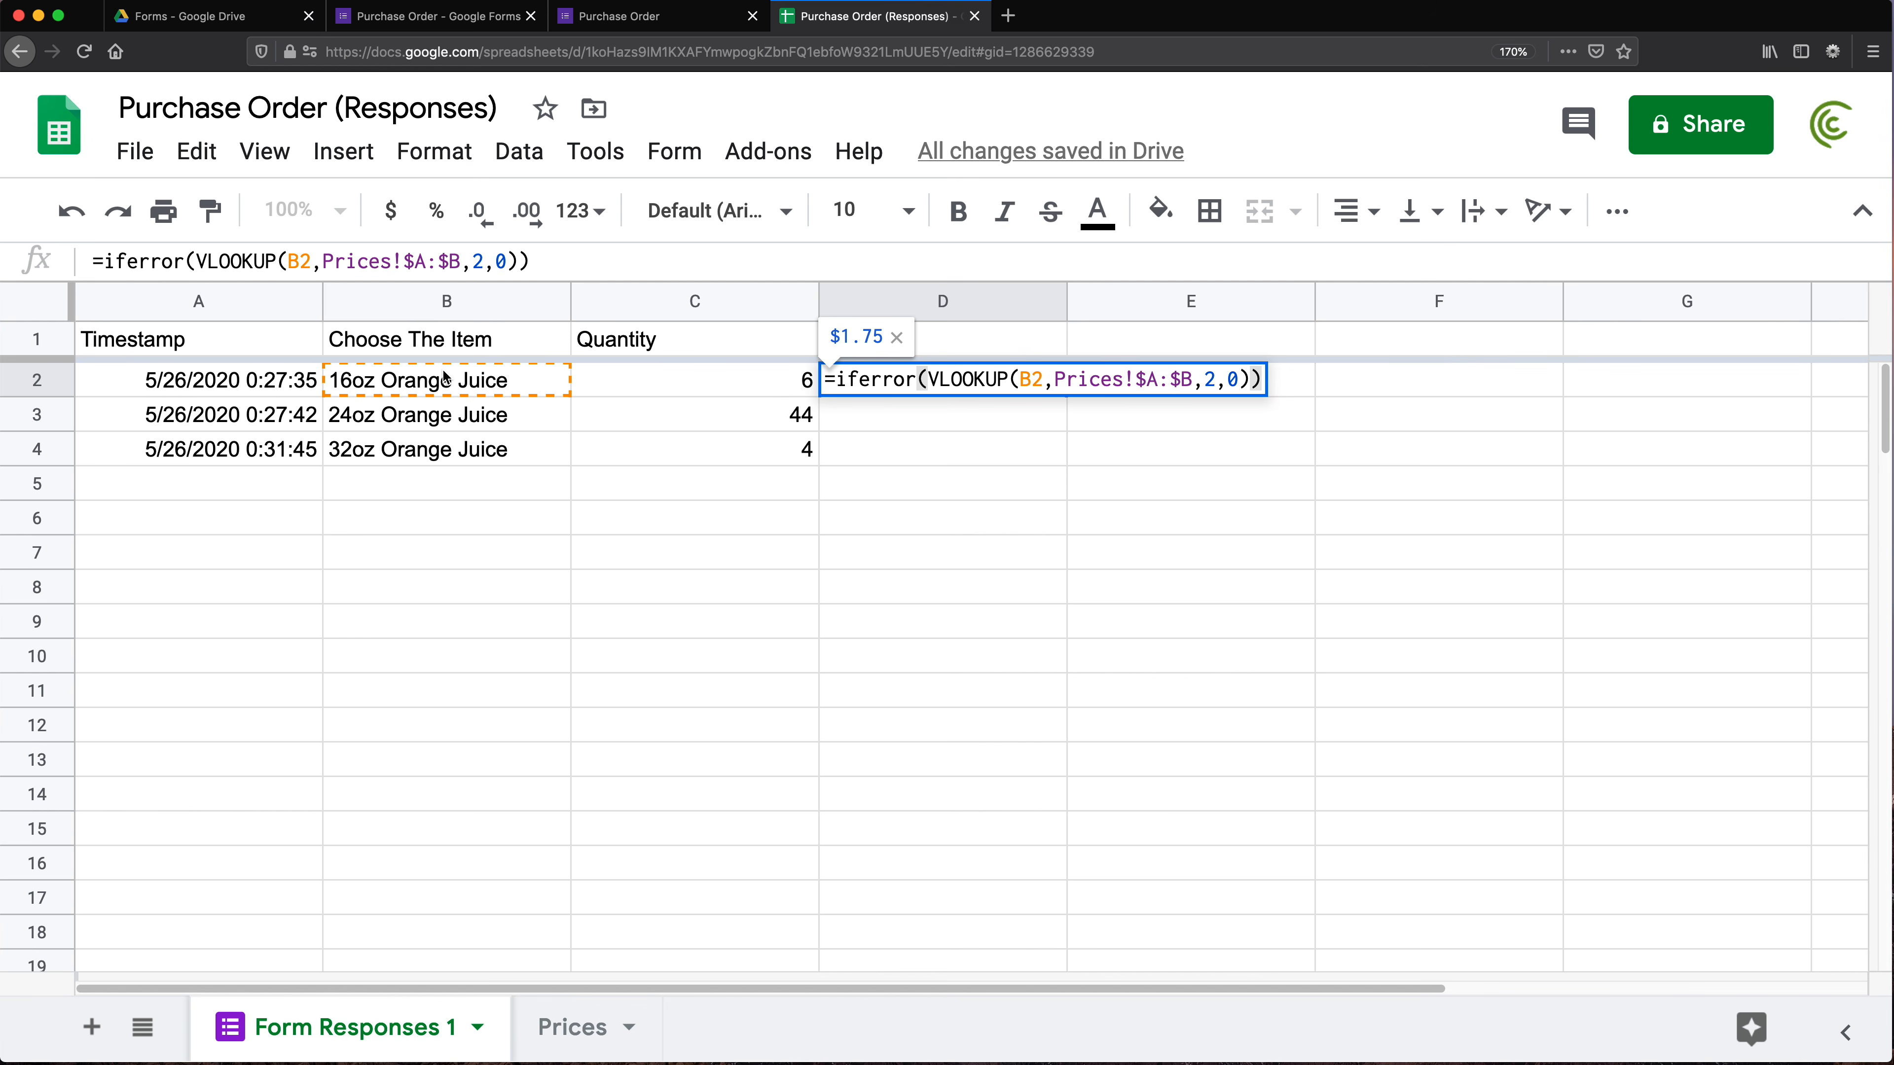
left_click(1042, 378)
type(":")
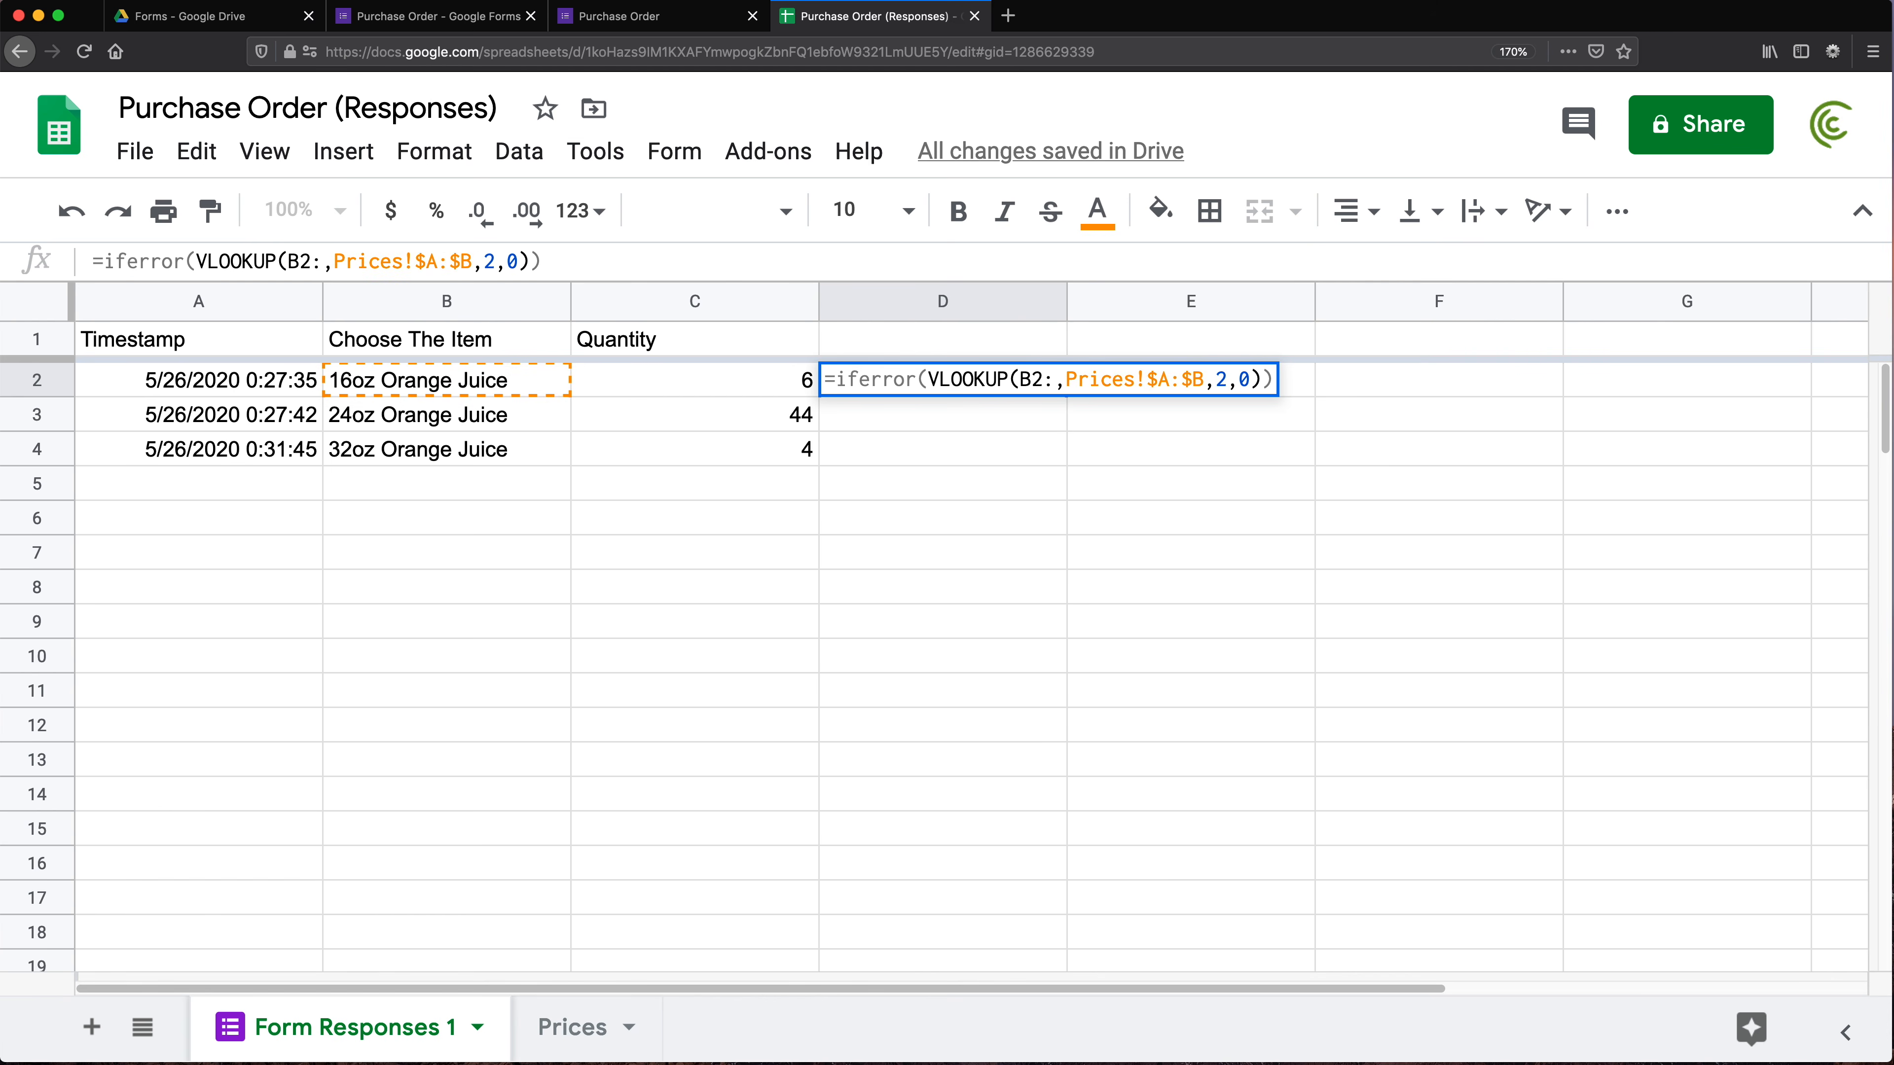
type("B")
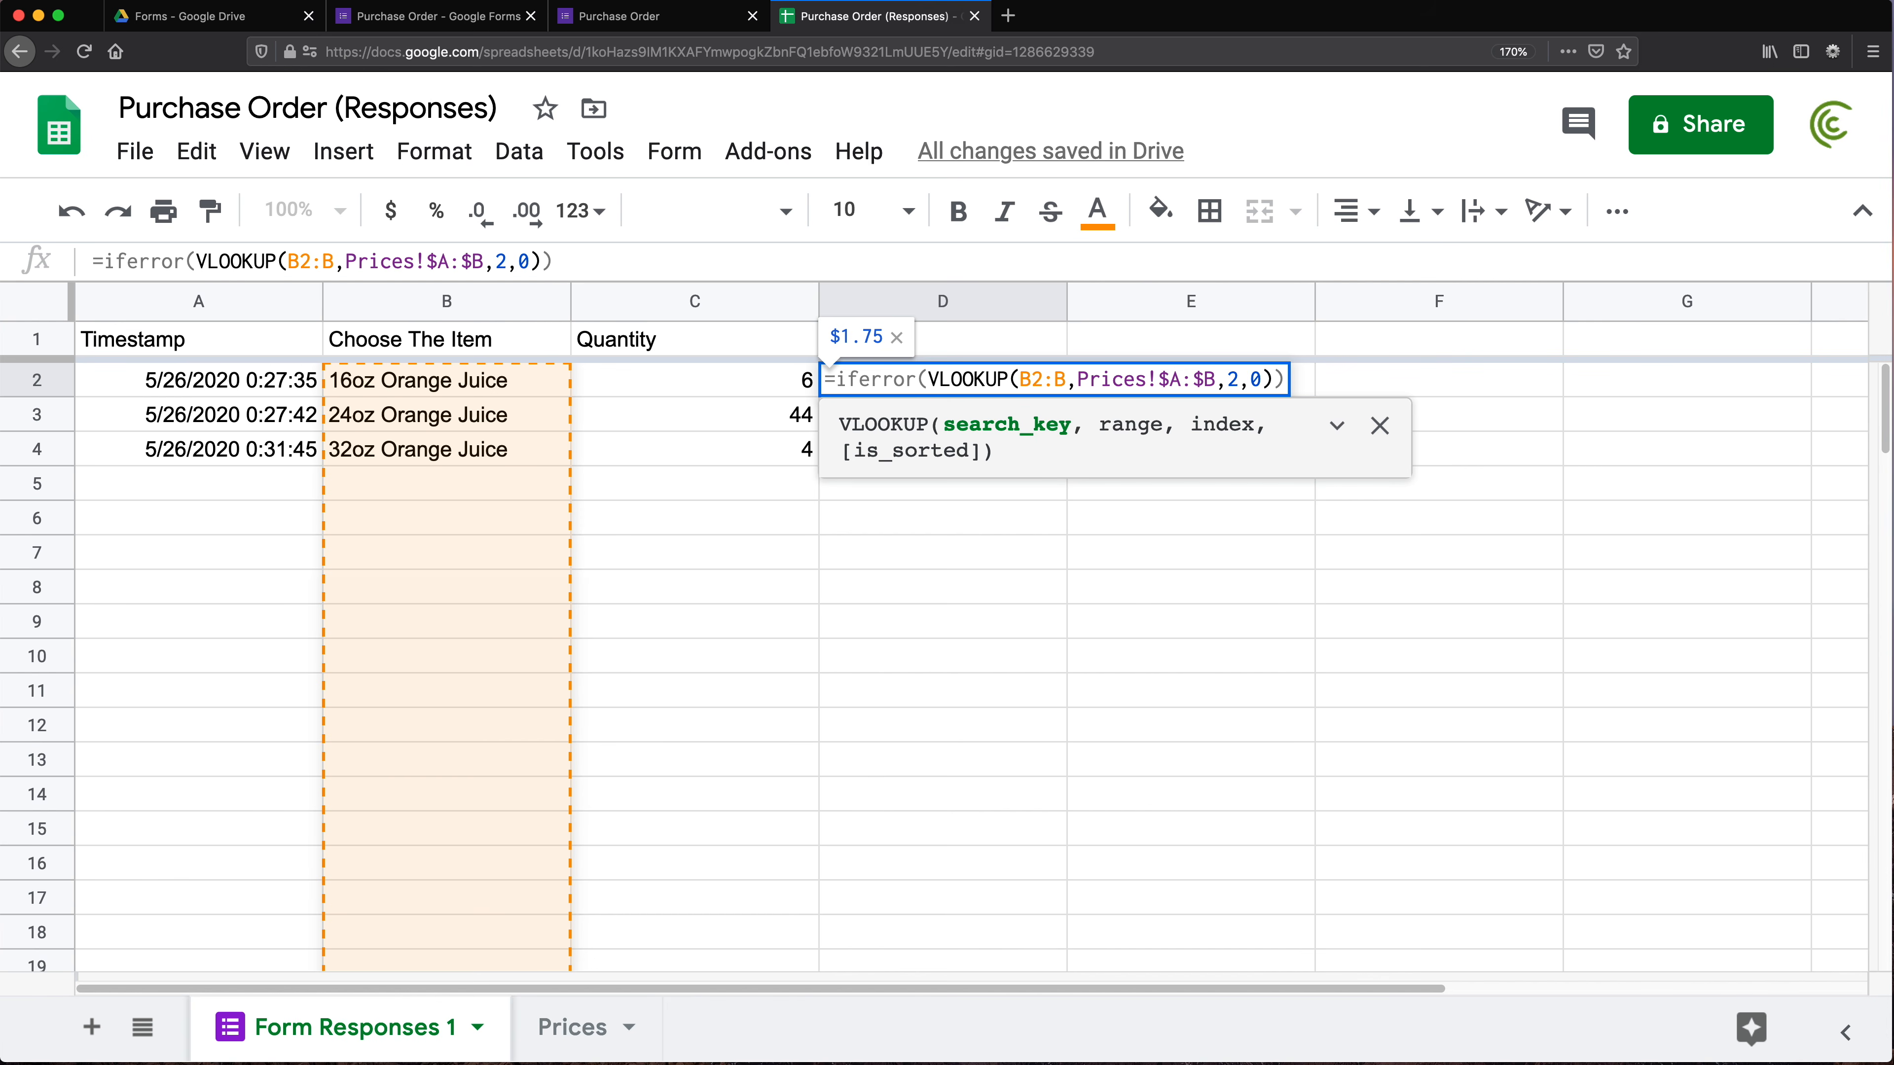
Wrap the IFERROR VLOOKUP formula in D2 in ArrayFormula so it covers every row of B2:B
left_click(836, 380)
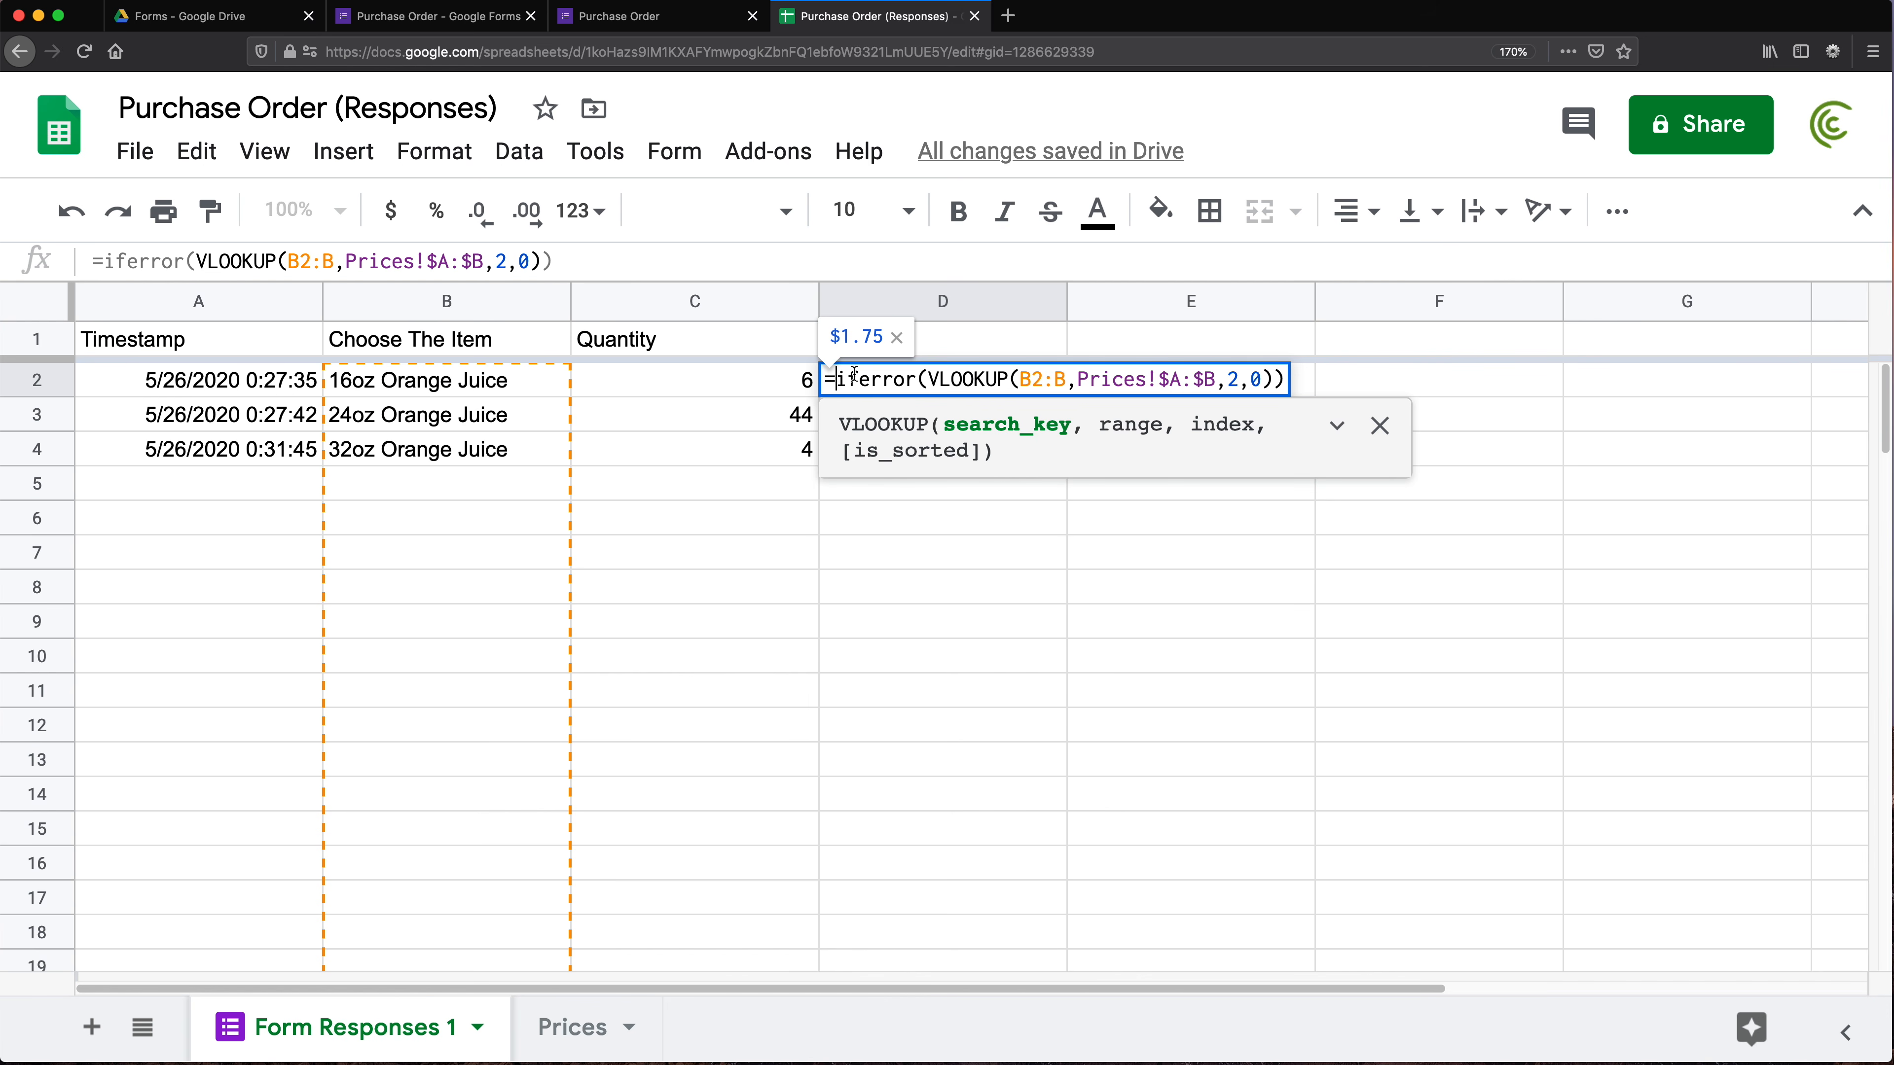
left_click(1278, 378)
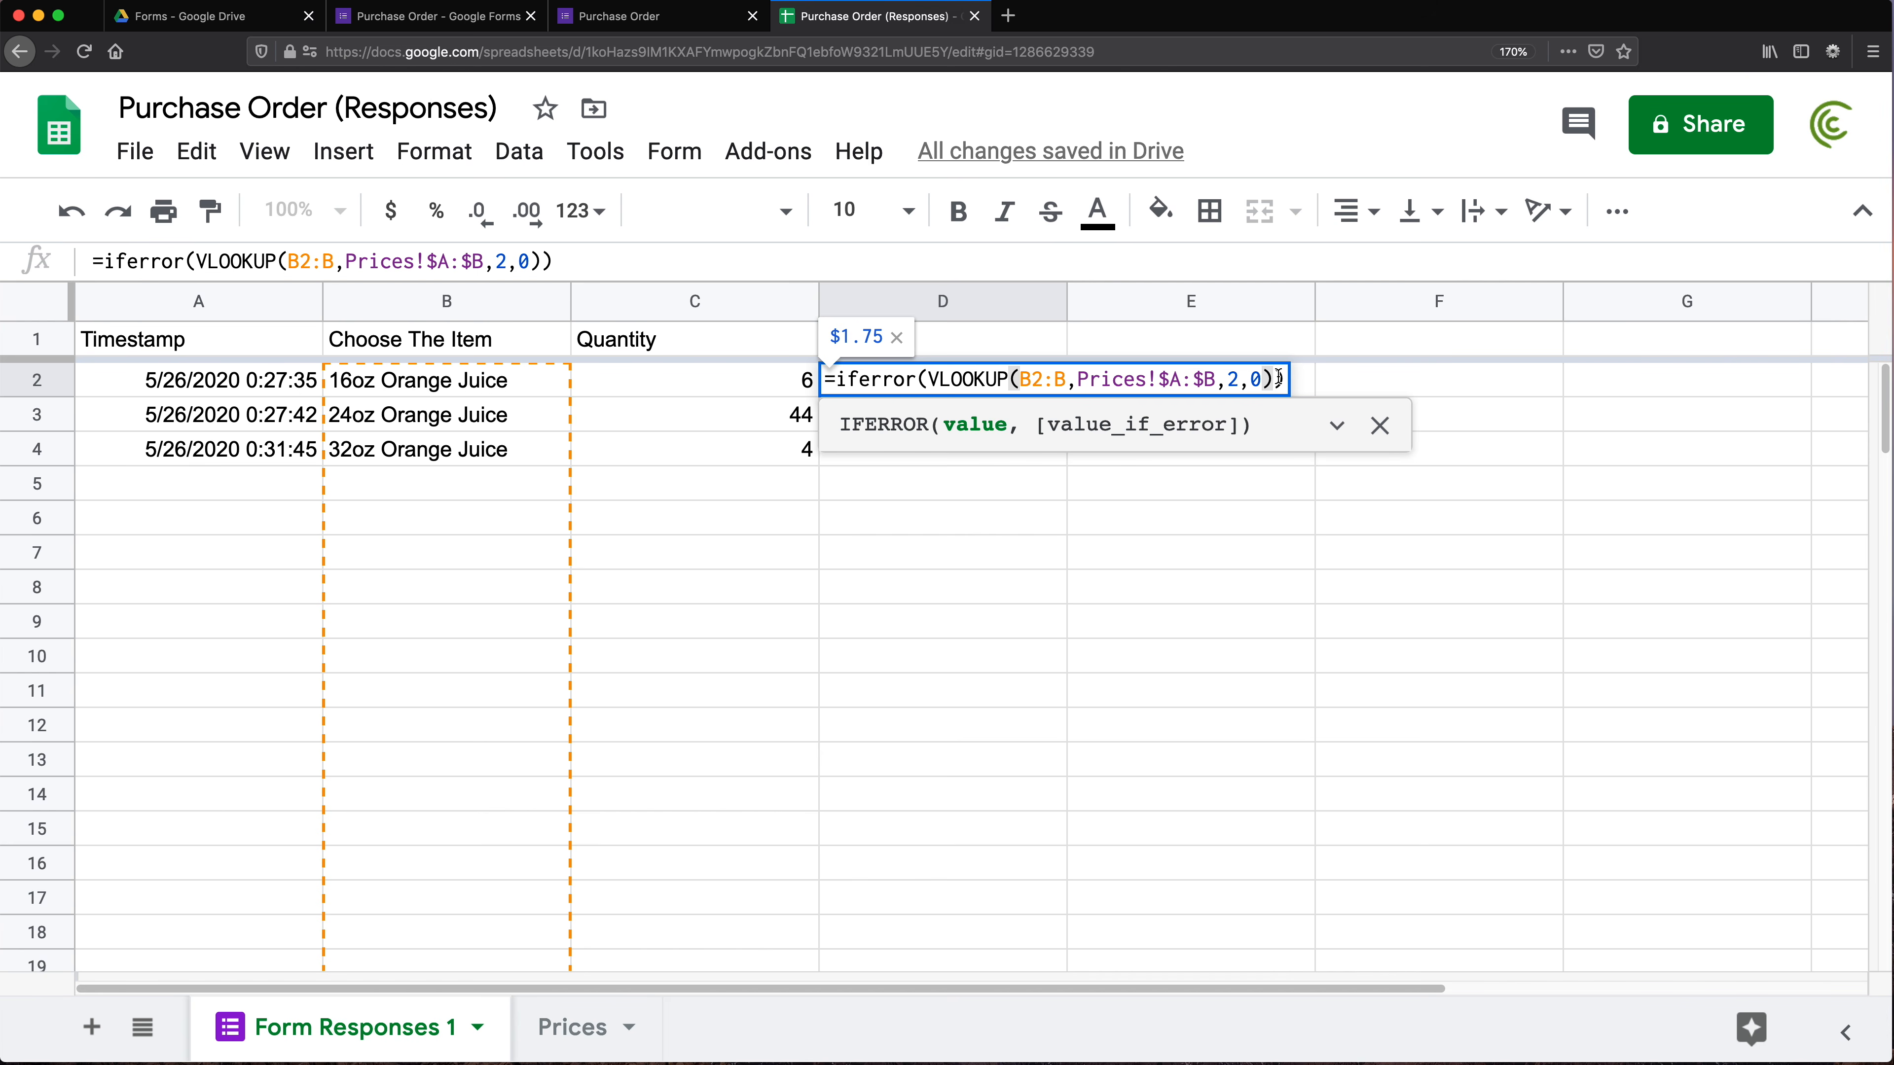
left_click(890, 383)
key("ctrl+shift+Return")
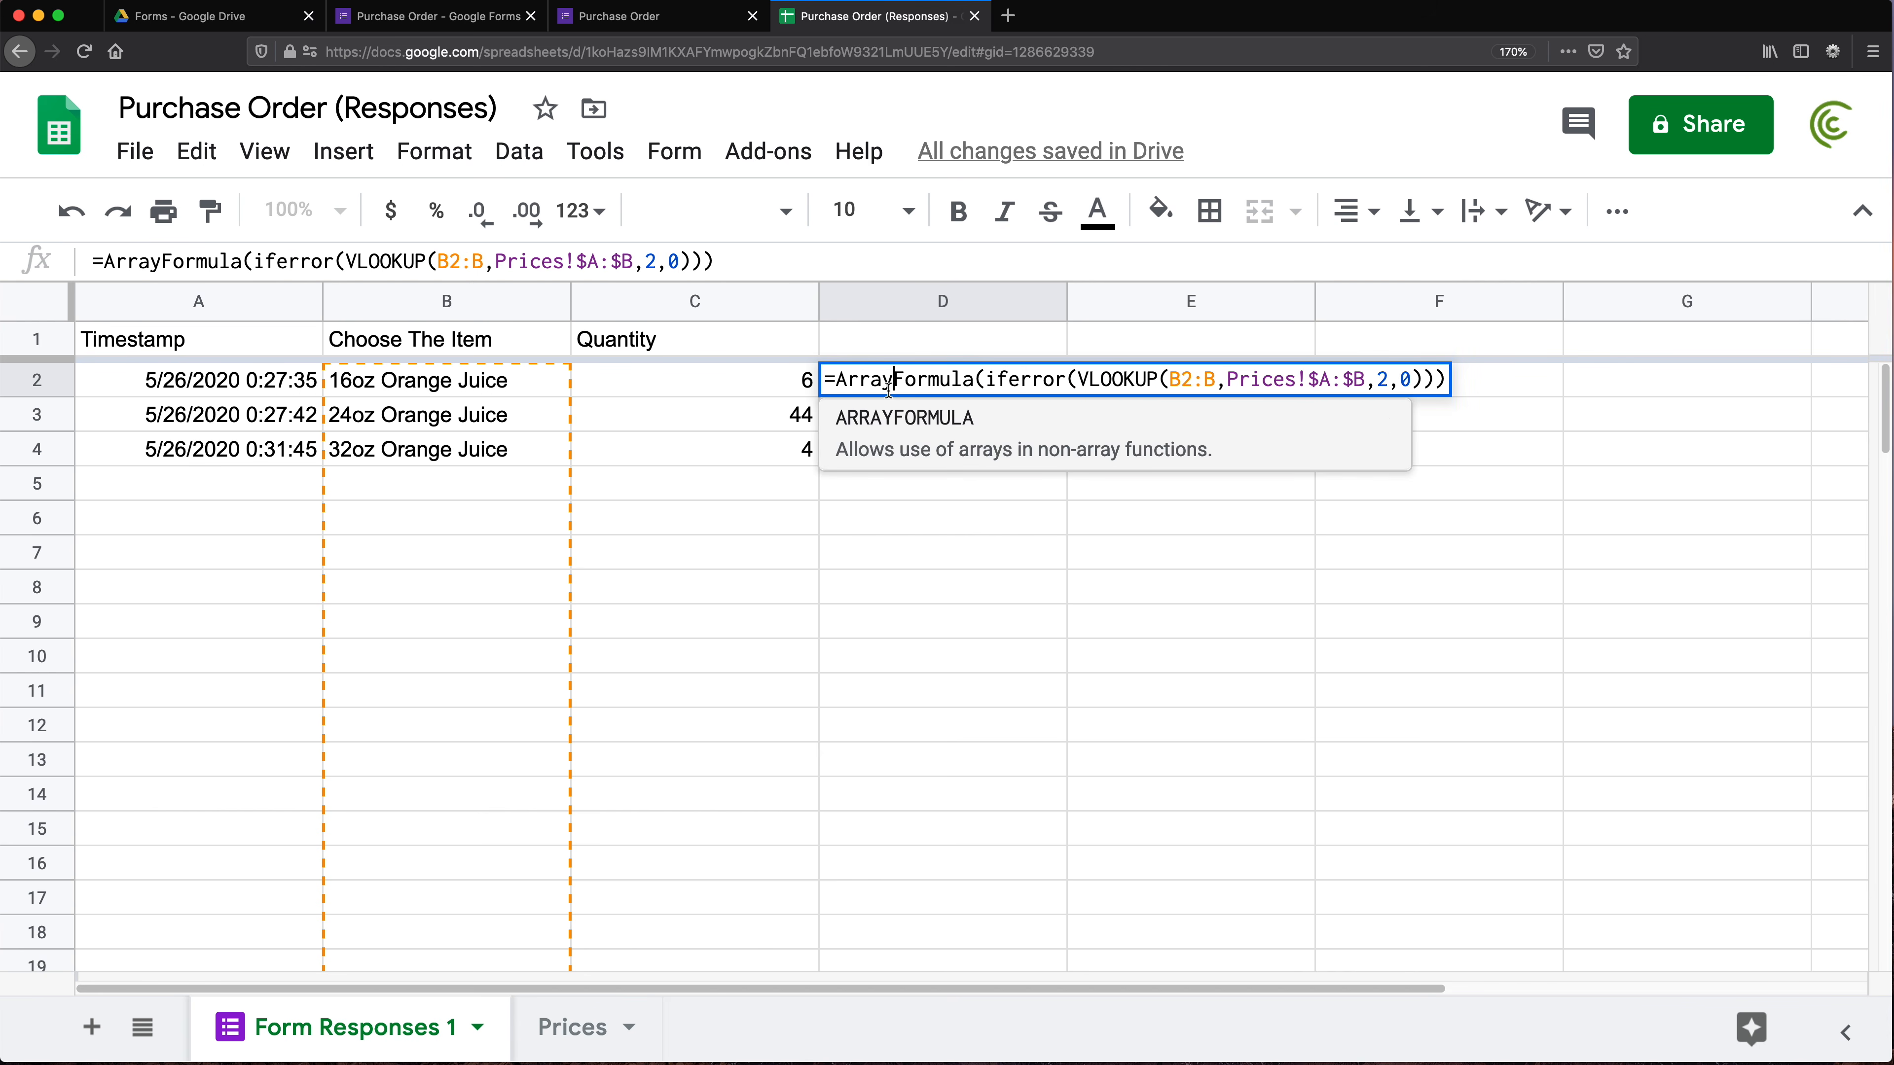
double_click(898, 379)
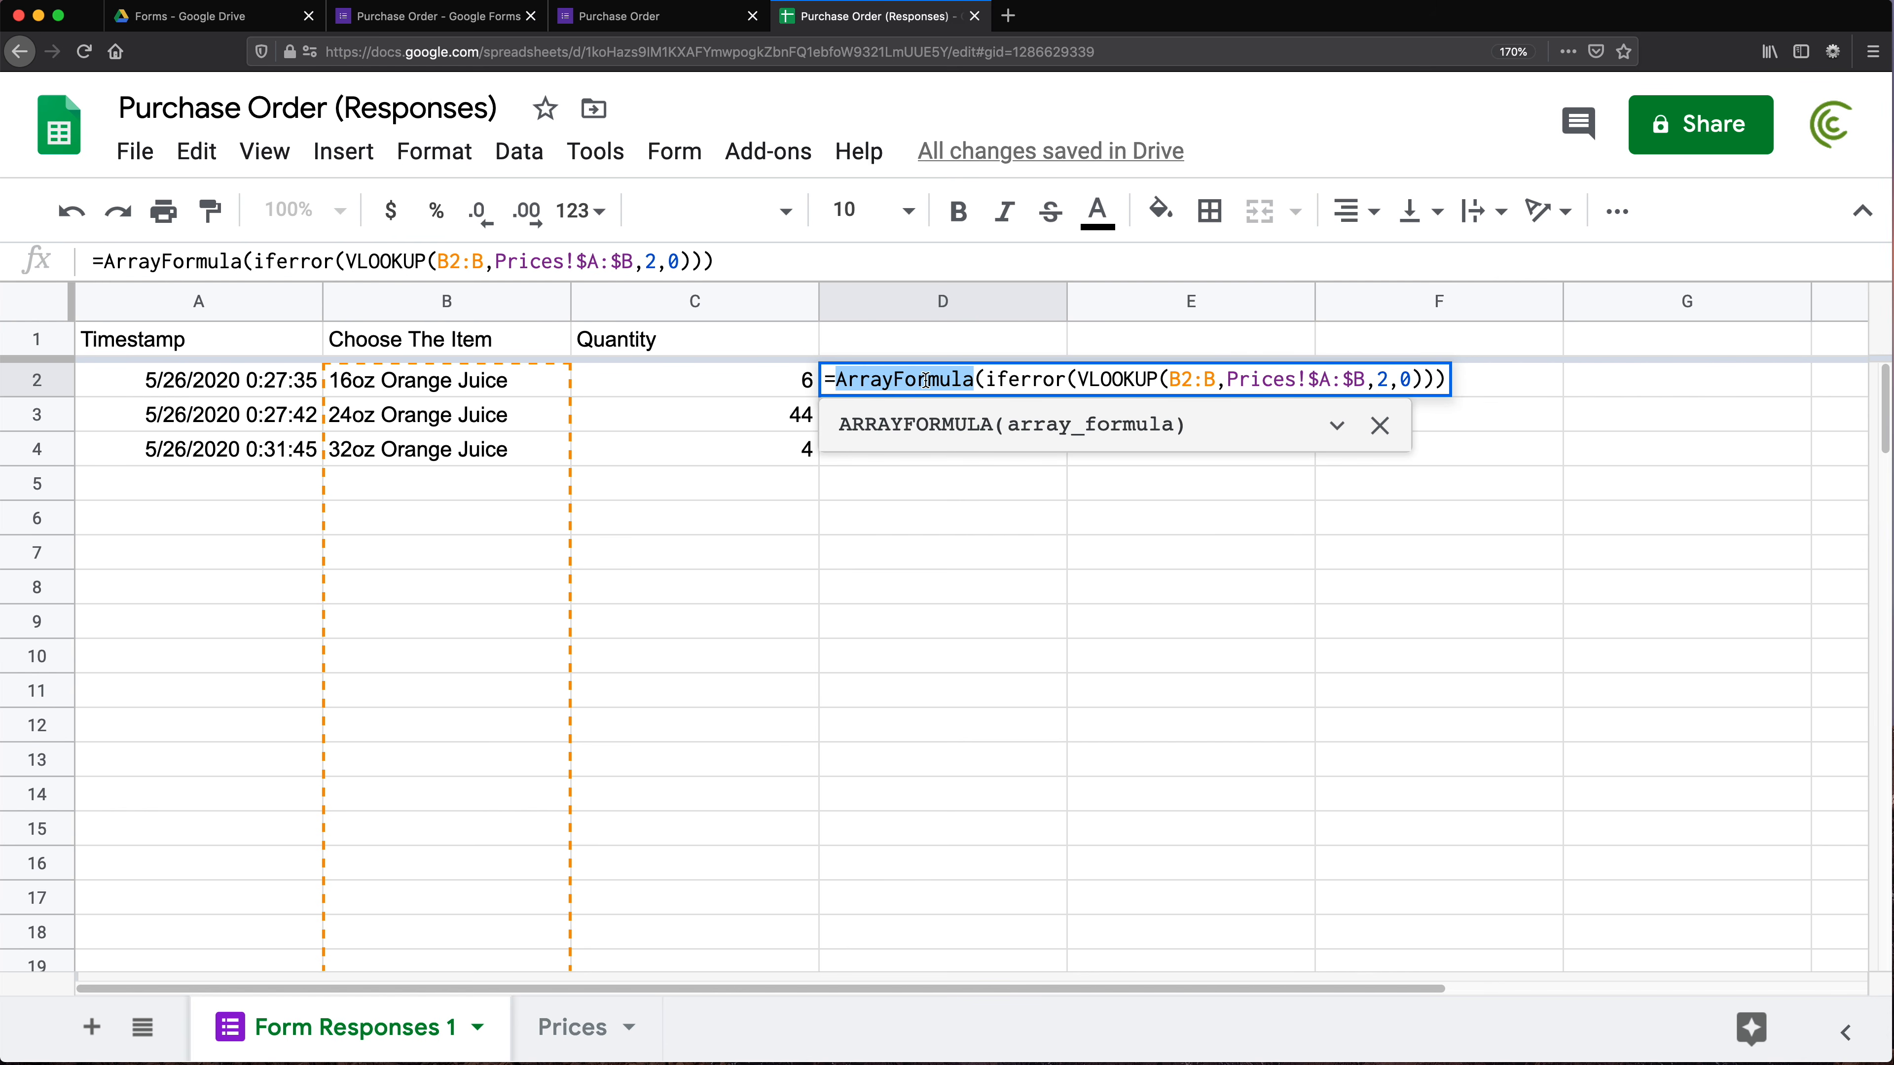
left_click(975, 378)
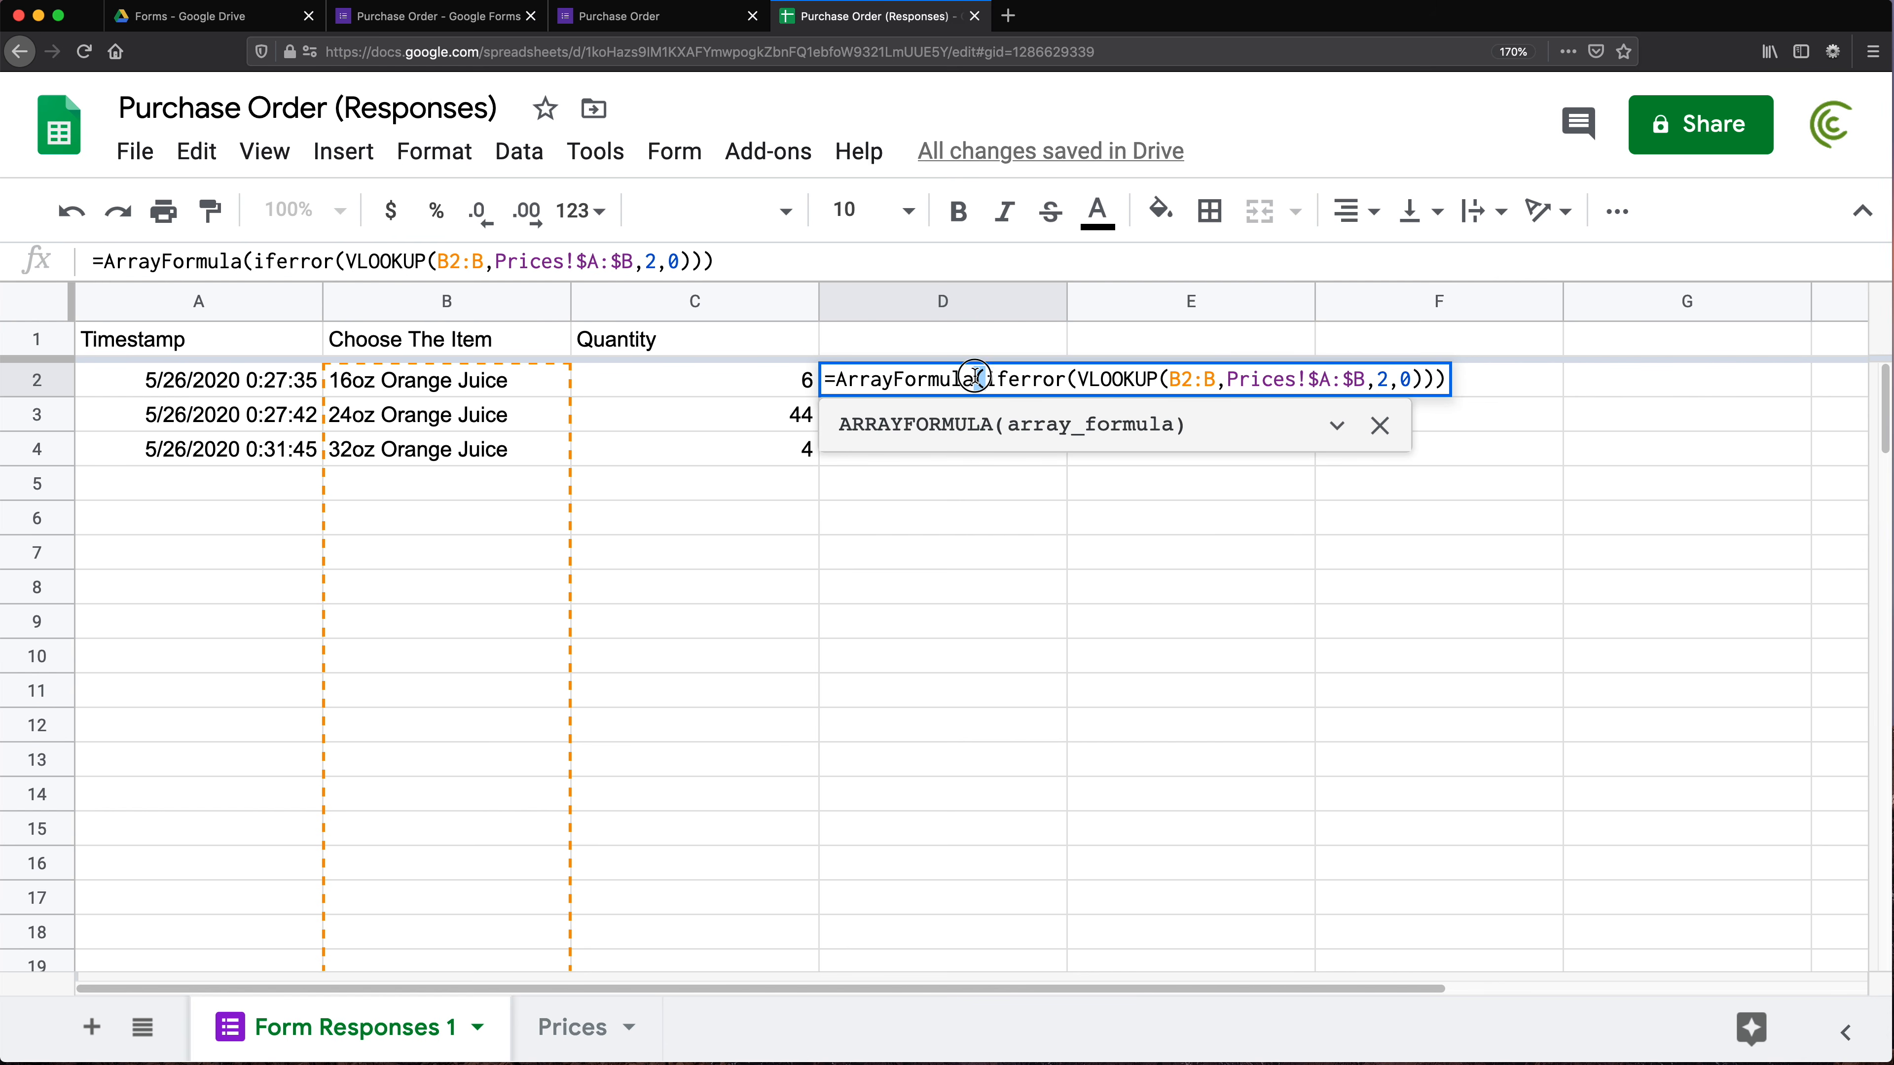
left_click(1441, 379)
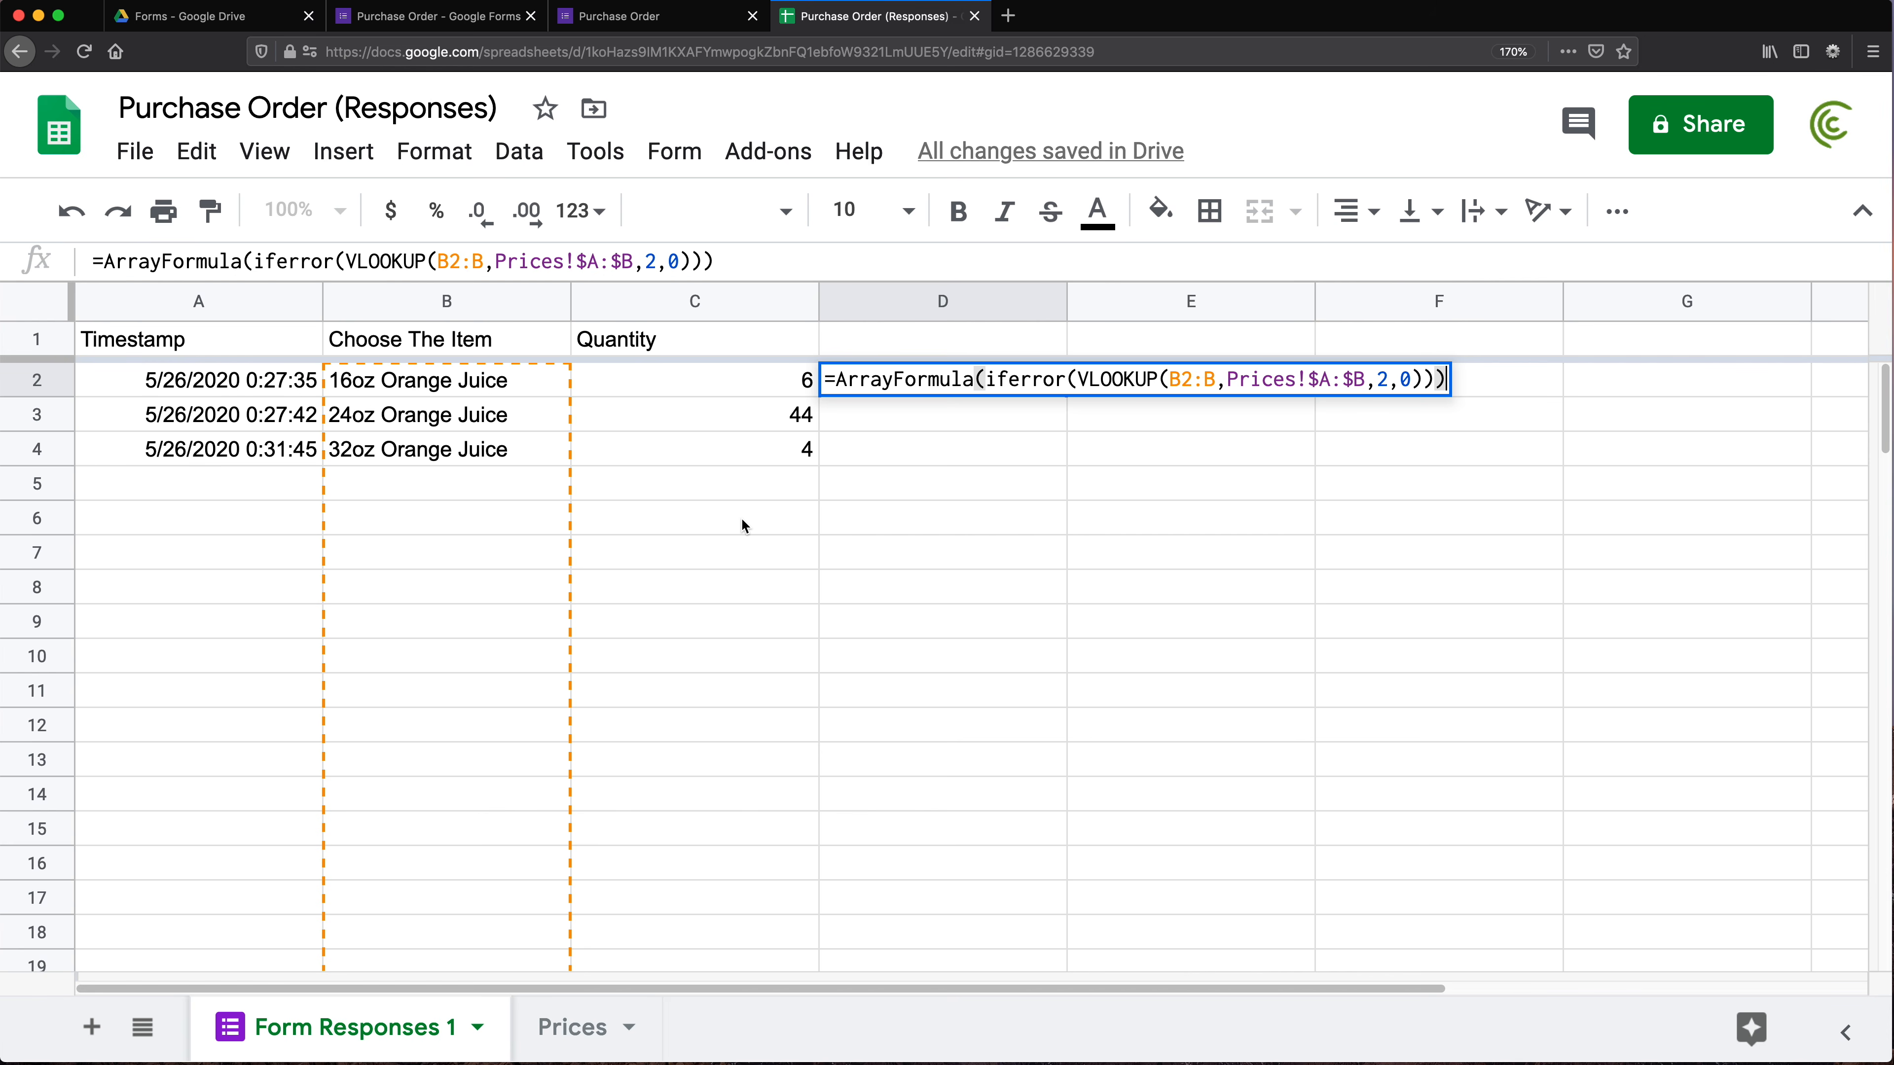
key("Return")
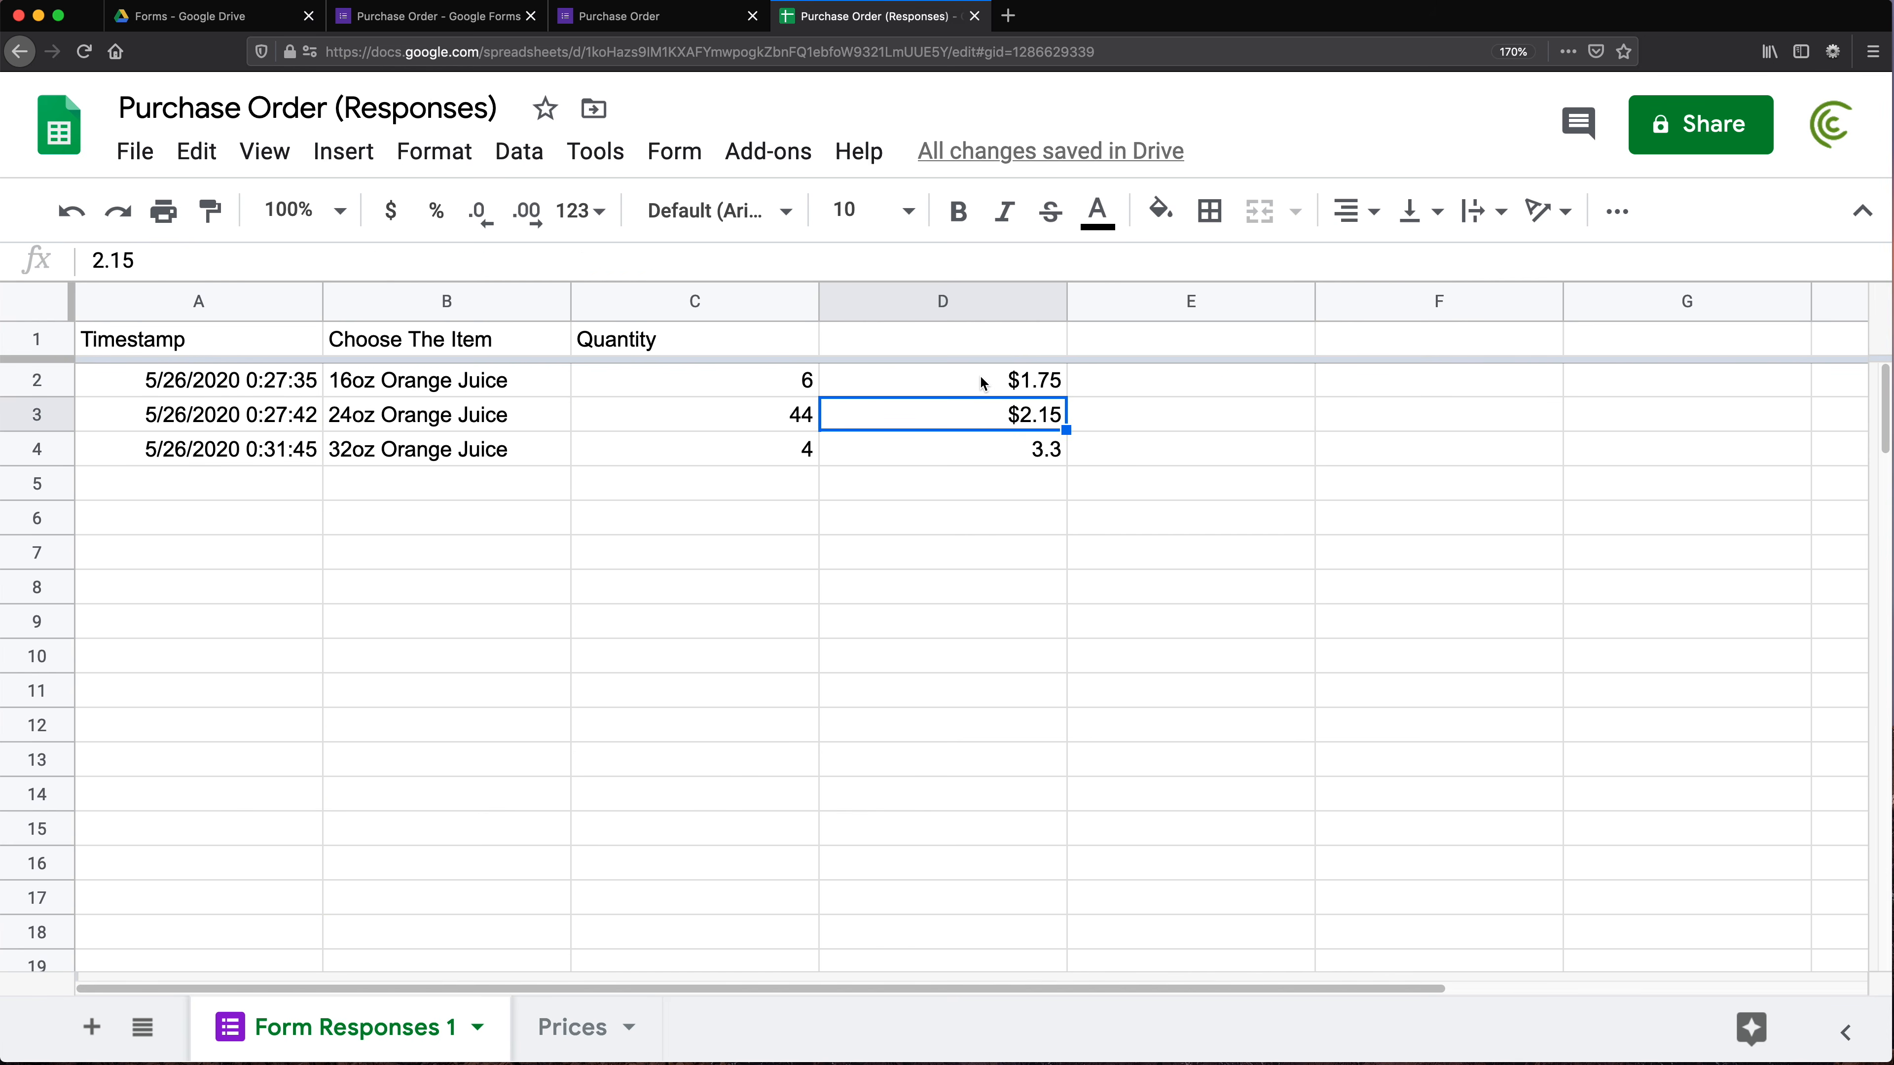
Inspect D2 and the cells below it in column D to see which ones hold the formula and which only results
left_click(911, 381)
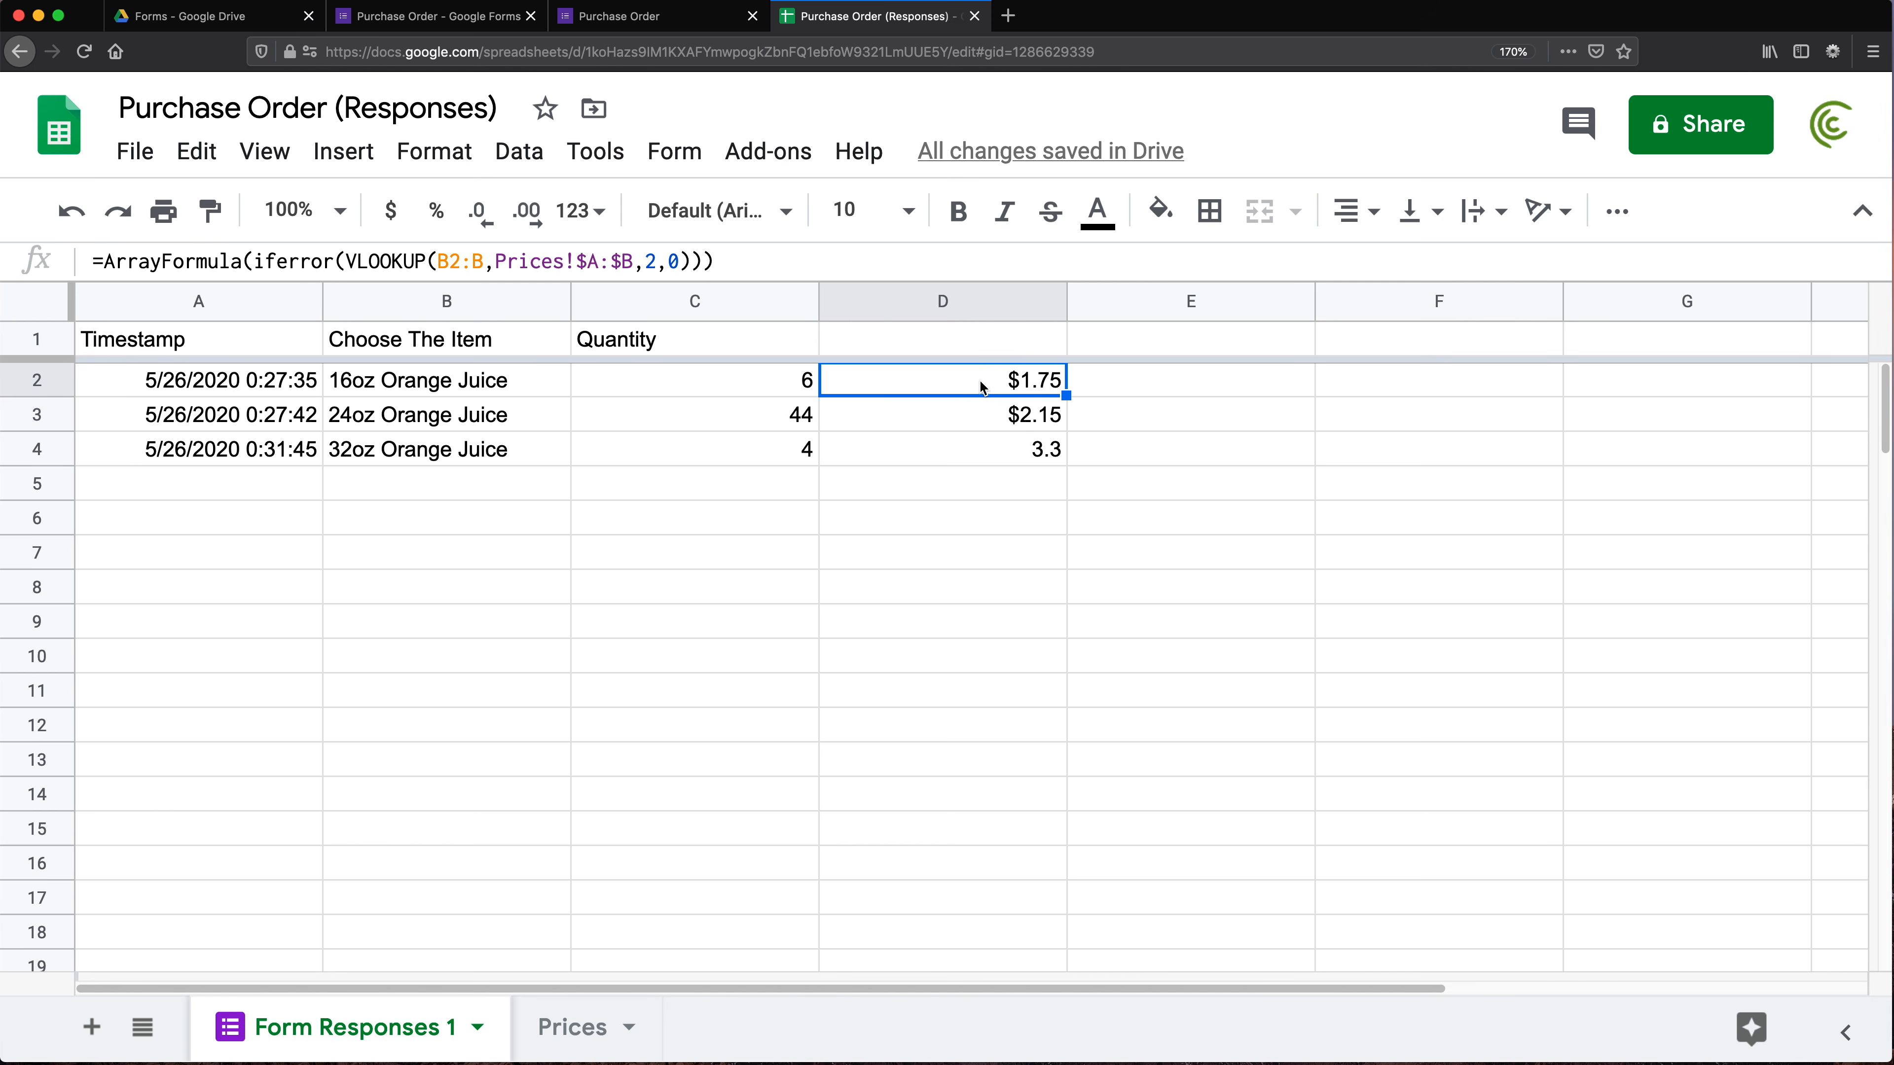
left_click(945, 417)
left_click(950, 461)
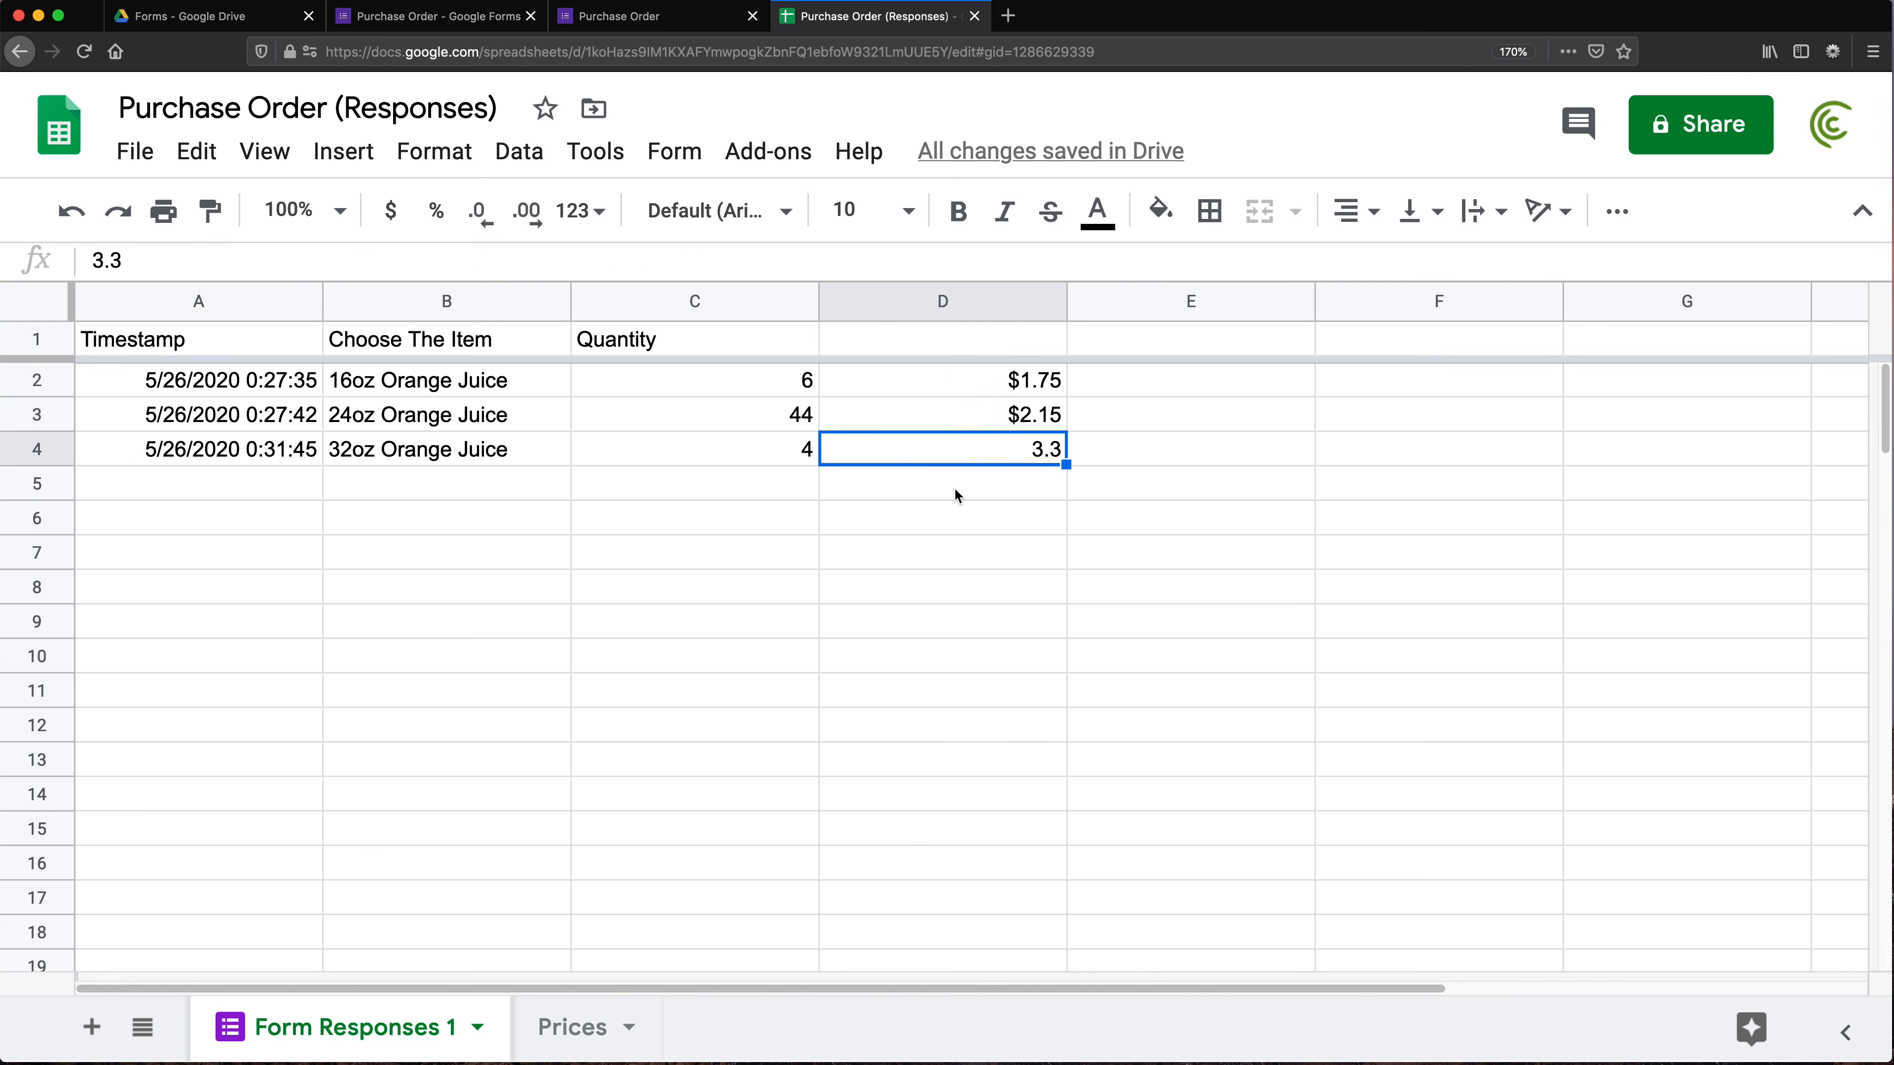
left_click(954, 489)
left_click(953, 552)
left_click(951, 618)
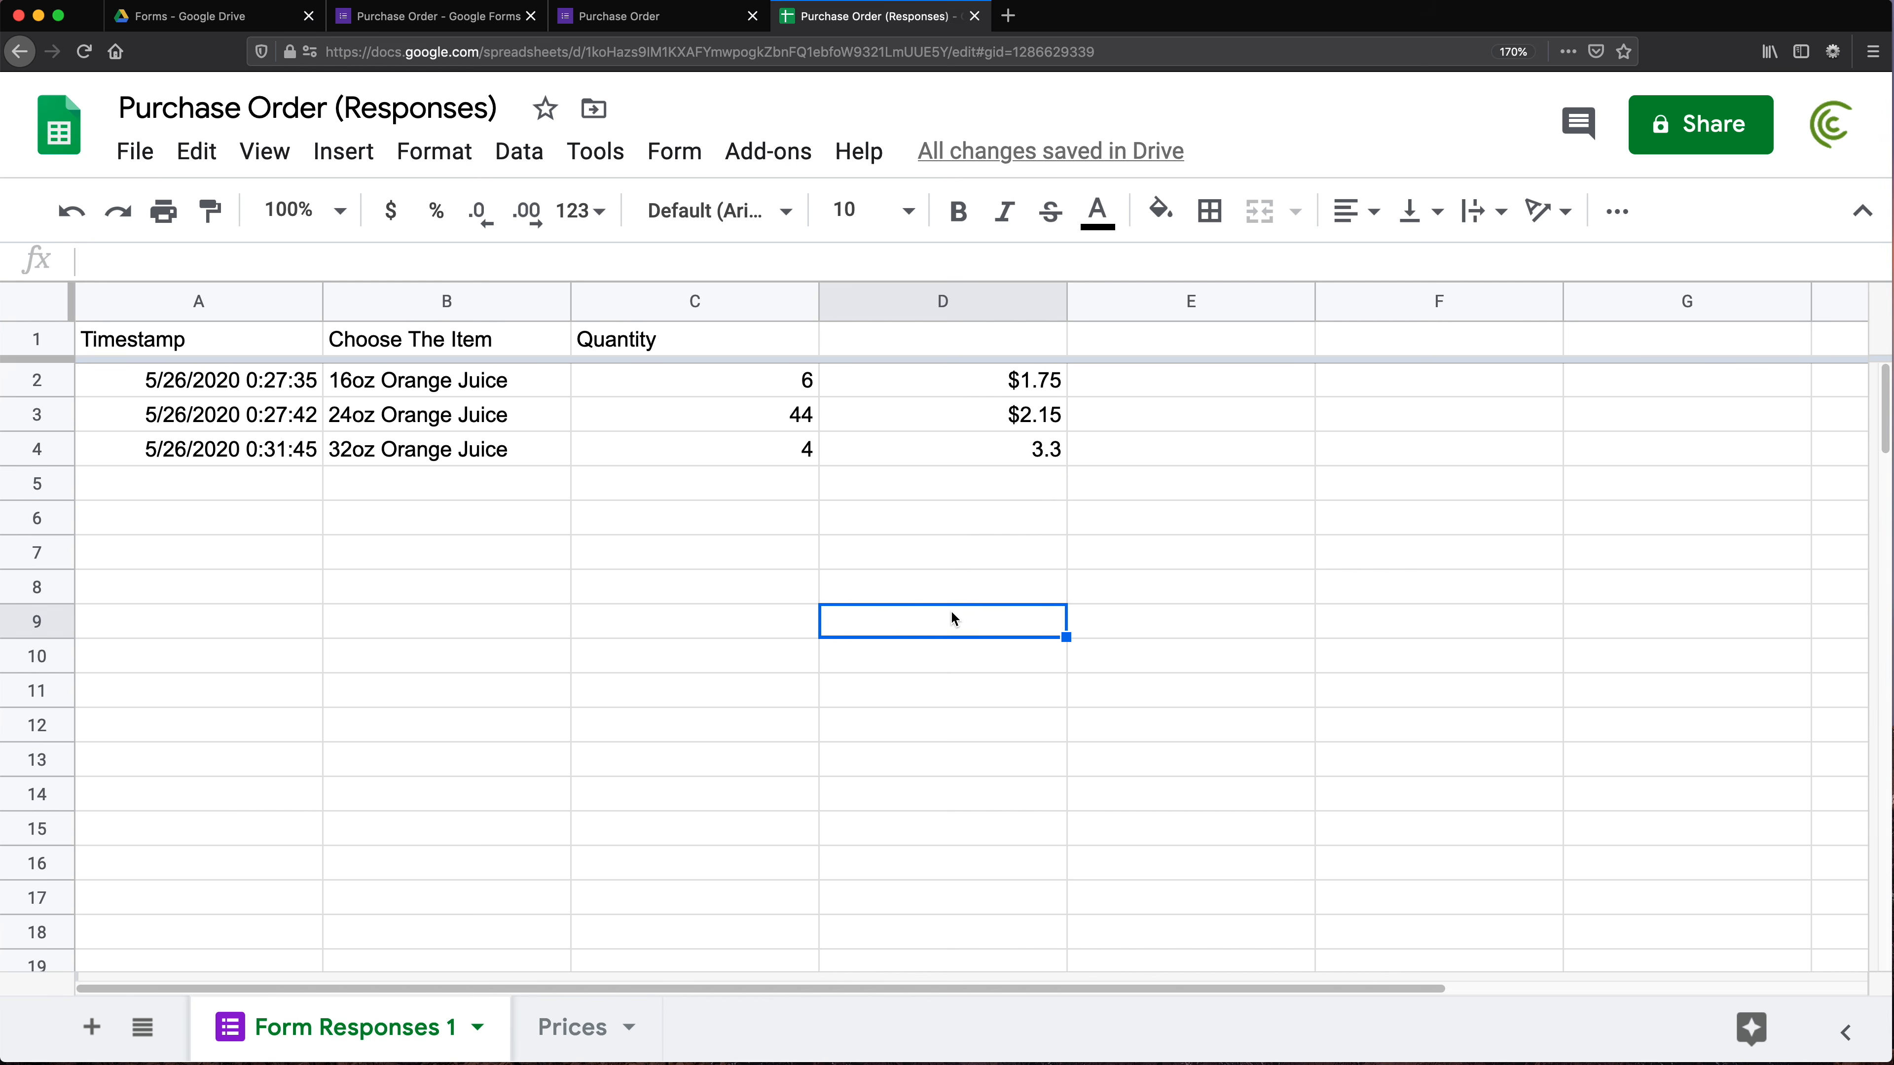
left_click(914, 366)
left_click(828, 446)
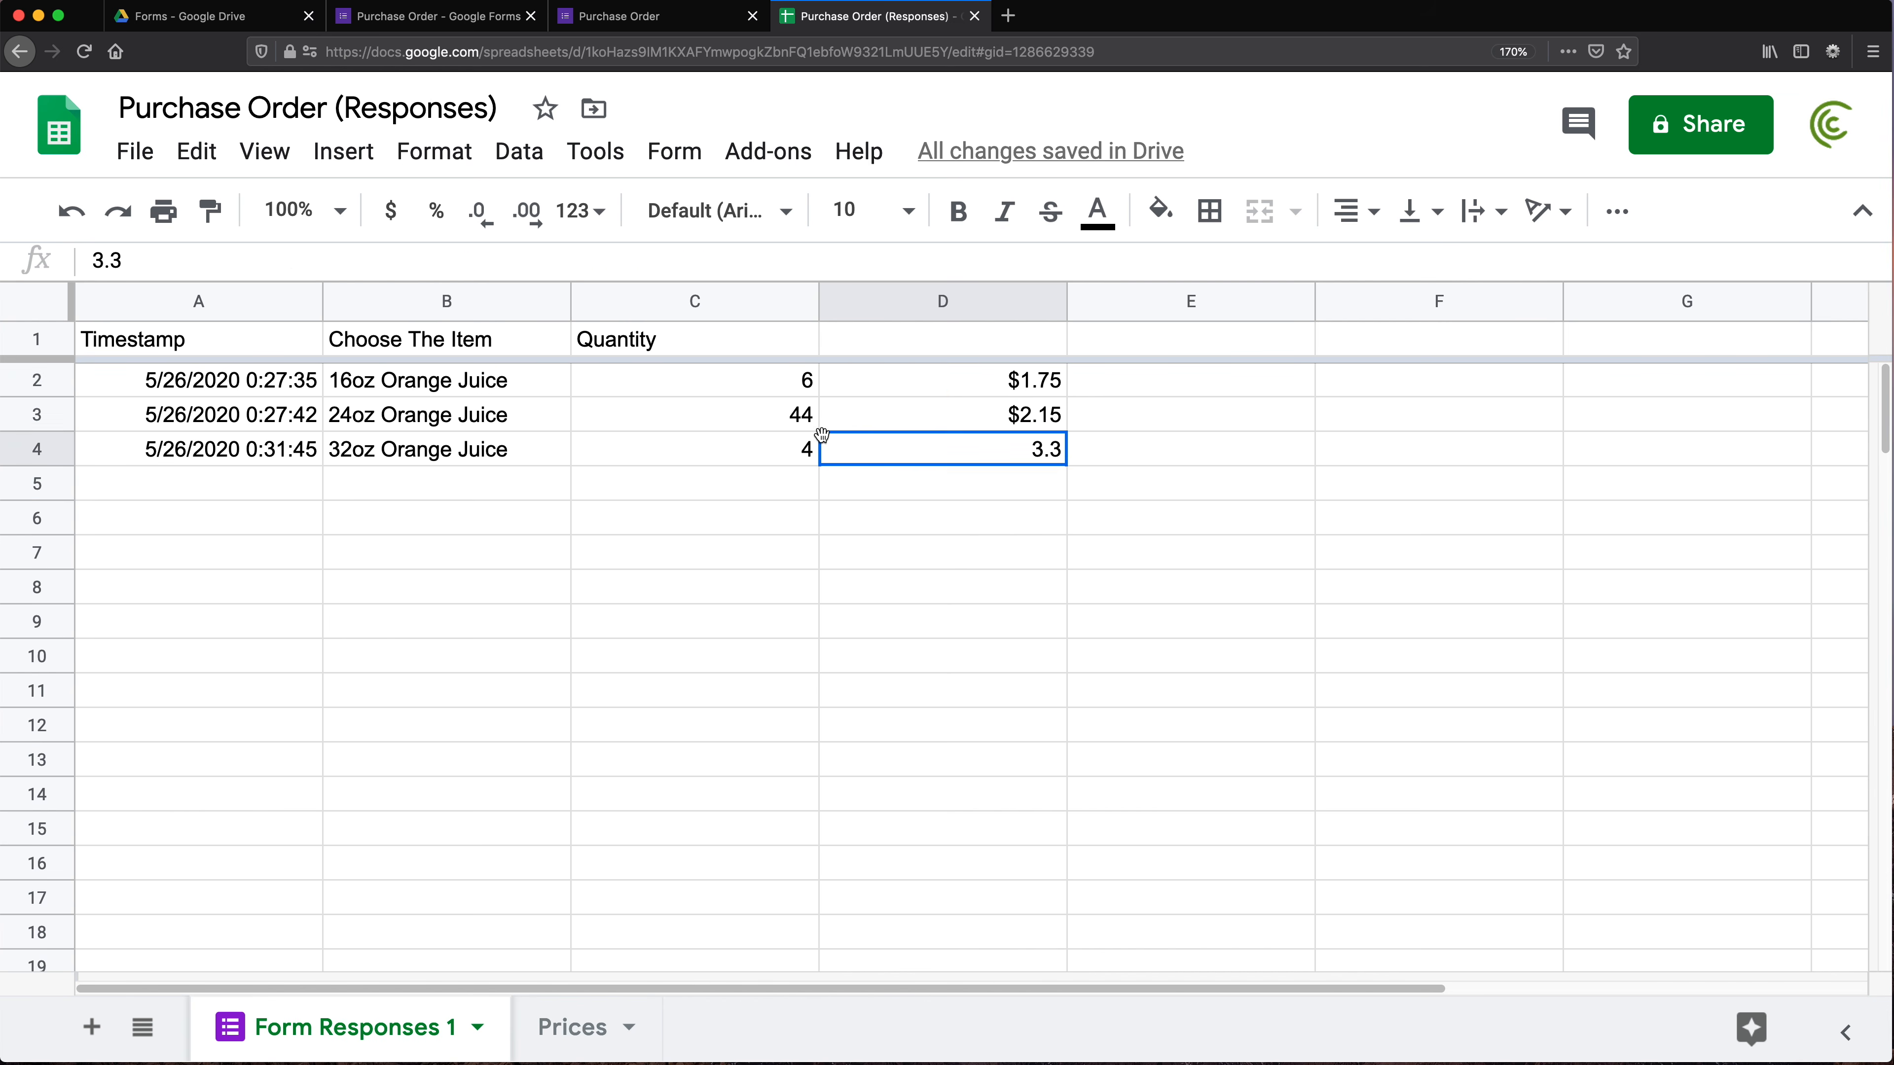
Submit another Purchase Order form response with 16oz Orange Juice as the item and a quantity of 43
left_click(596, 16)
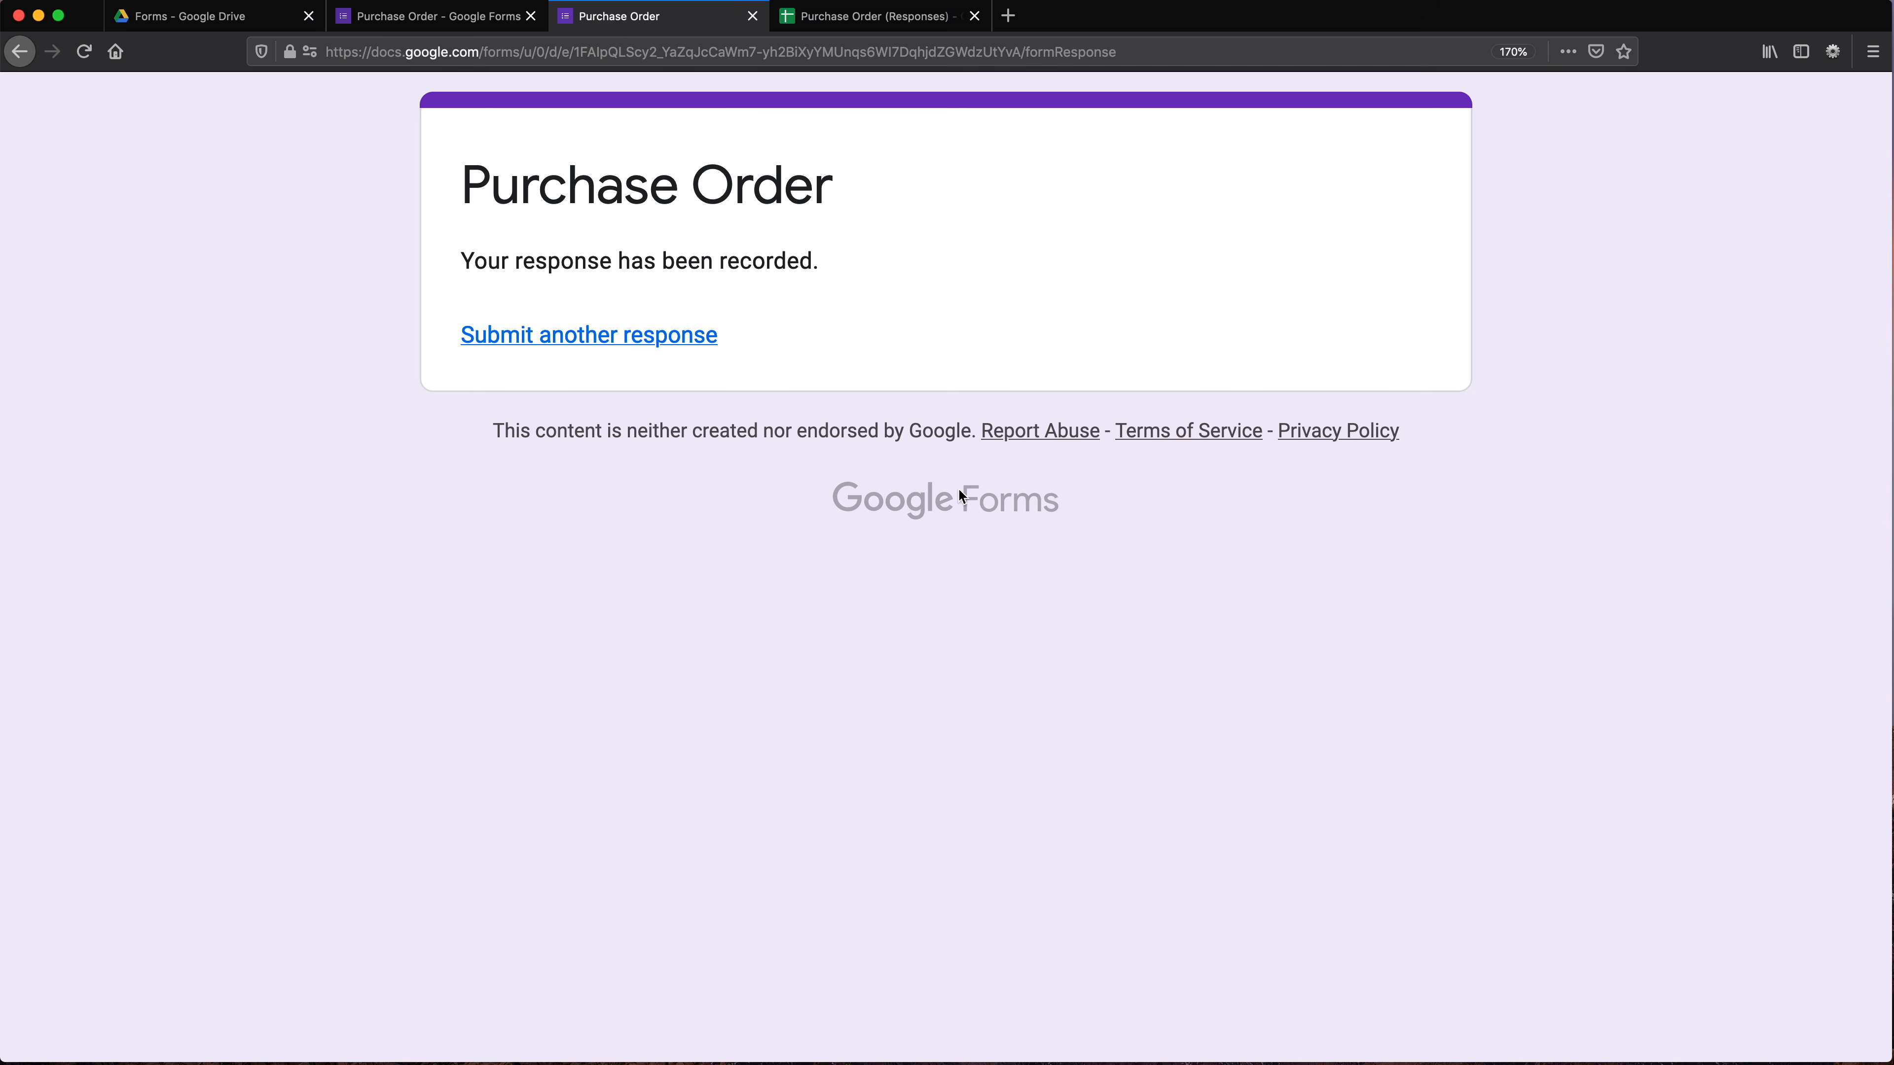
left_click(634, 337)
left_click(564, 507)
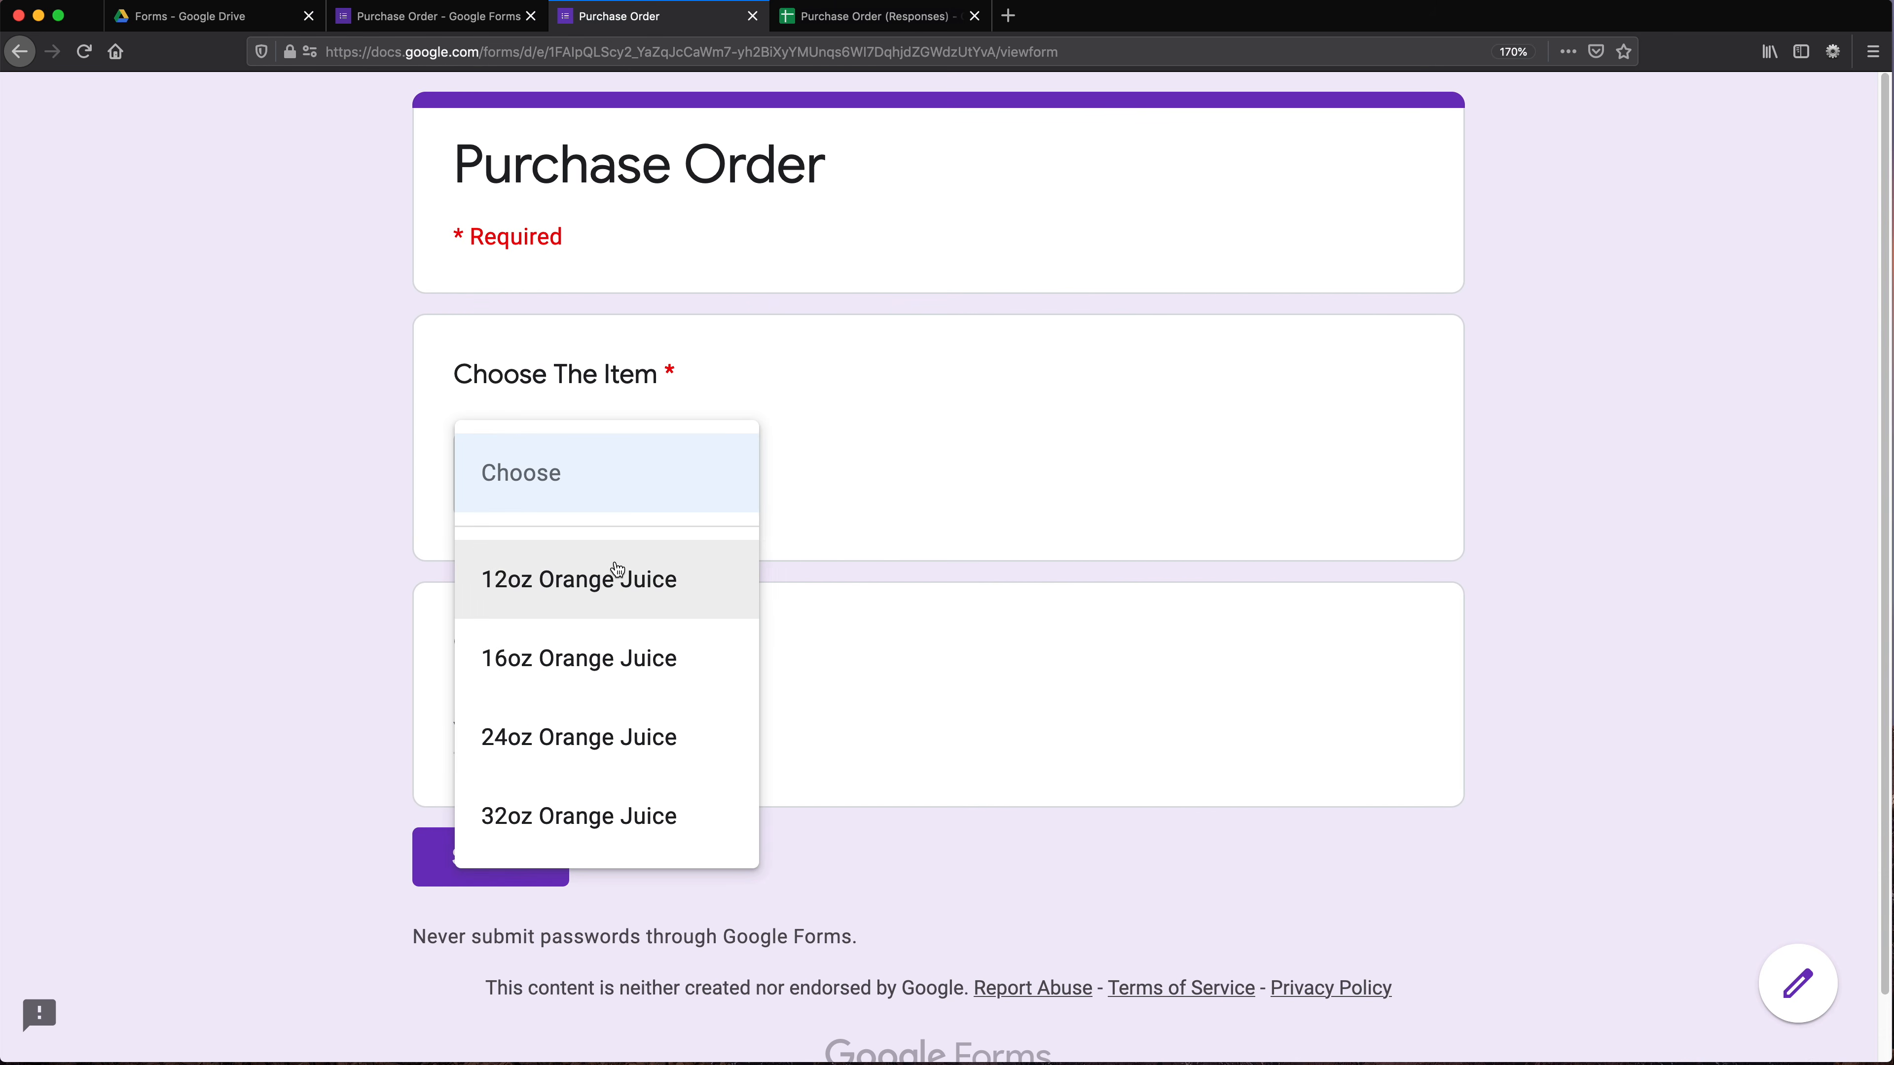
left_click(605, 656)
left_click(626, 735)
type("43")
left_click(509, 858)
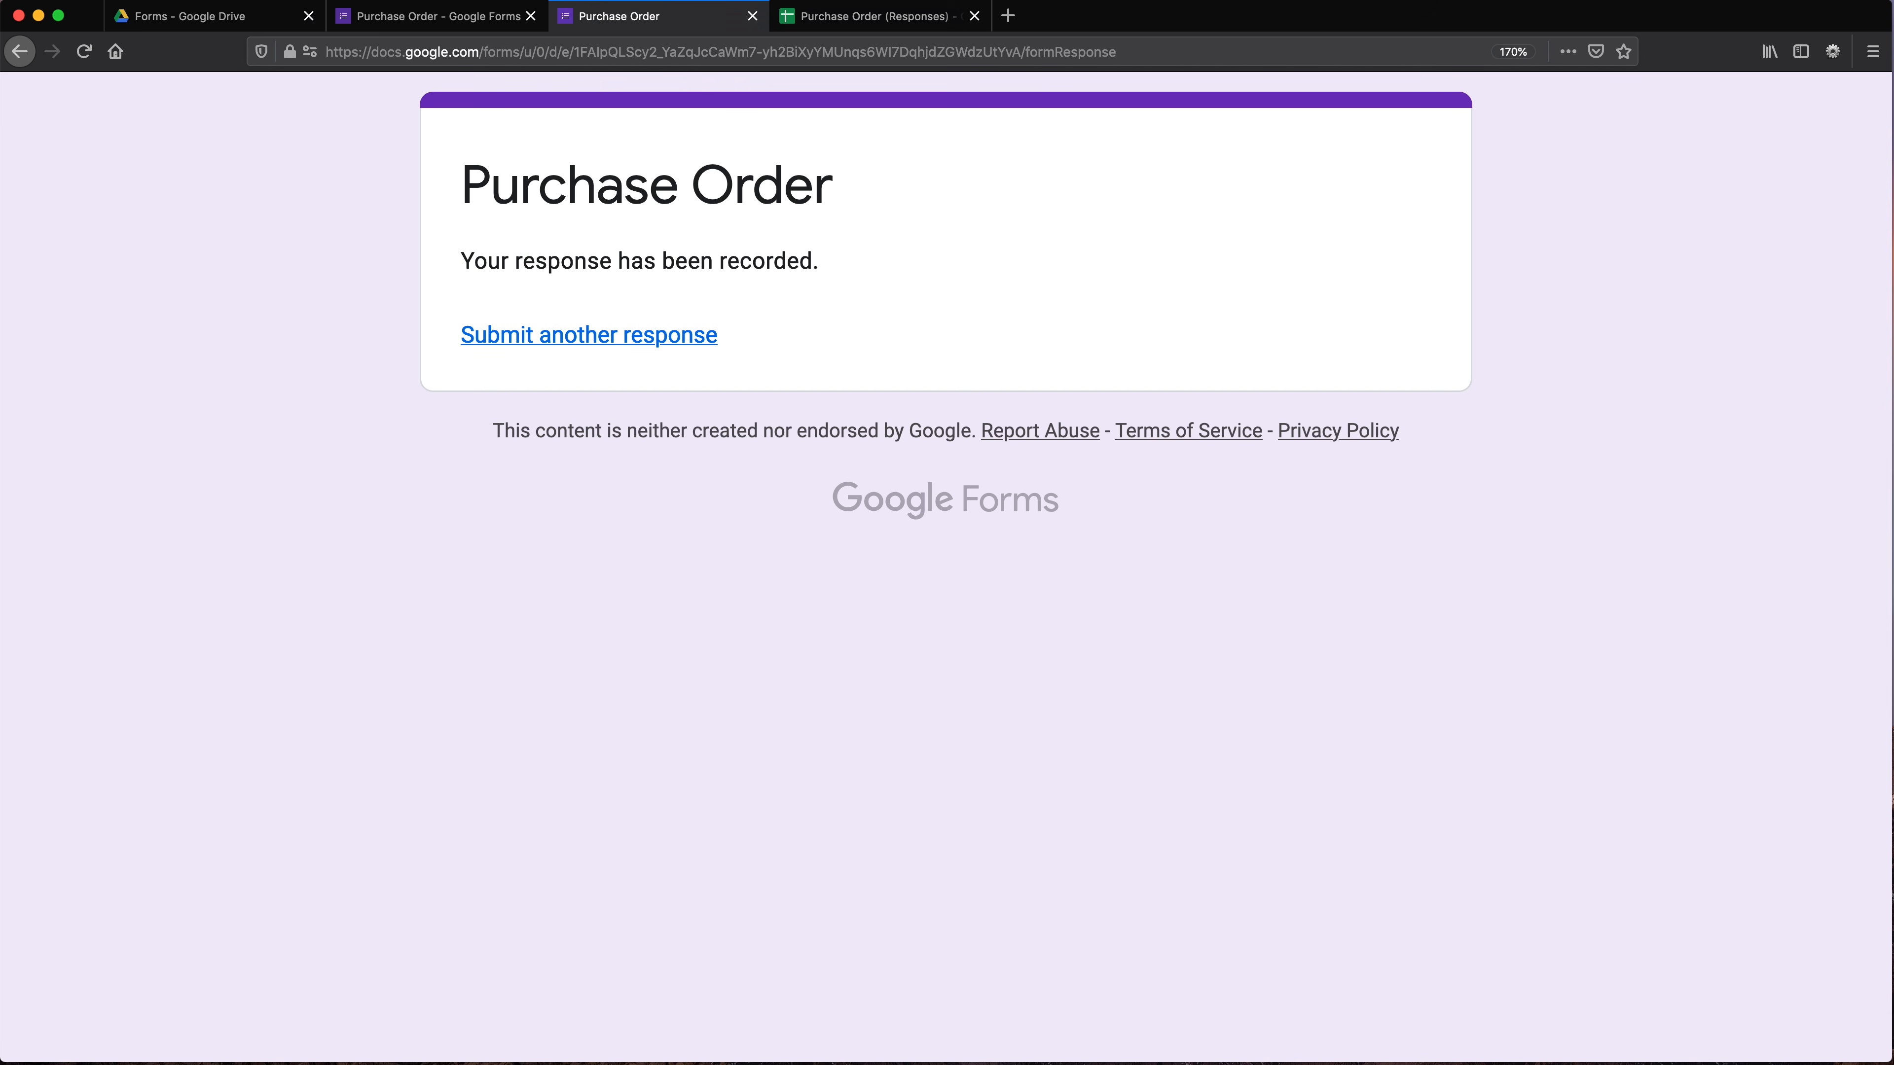
In the response spreadsheet, check the price on the new response's row and the range filled by the D2 array formula
left_click(881, 25)
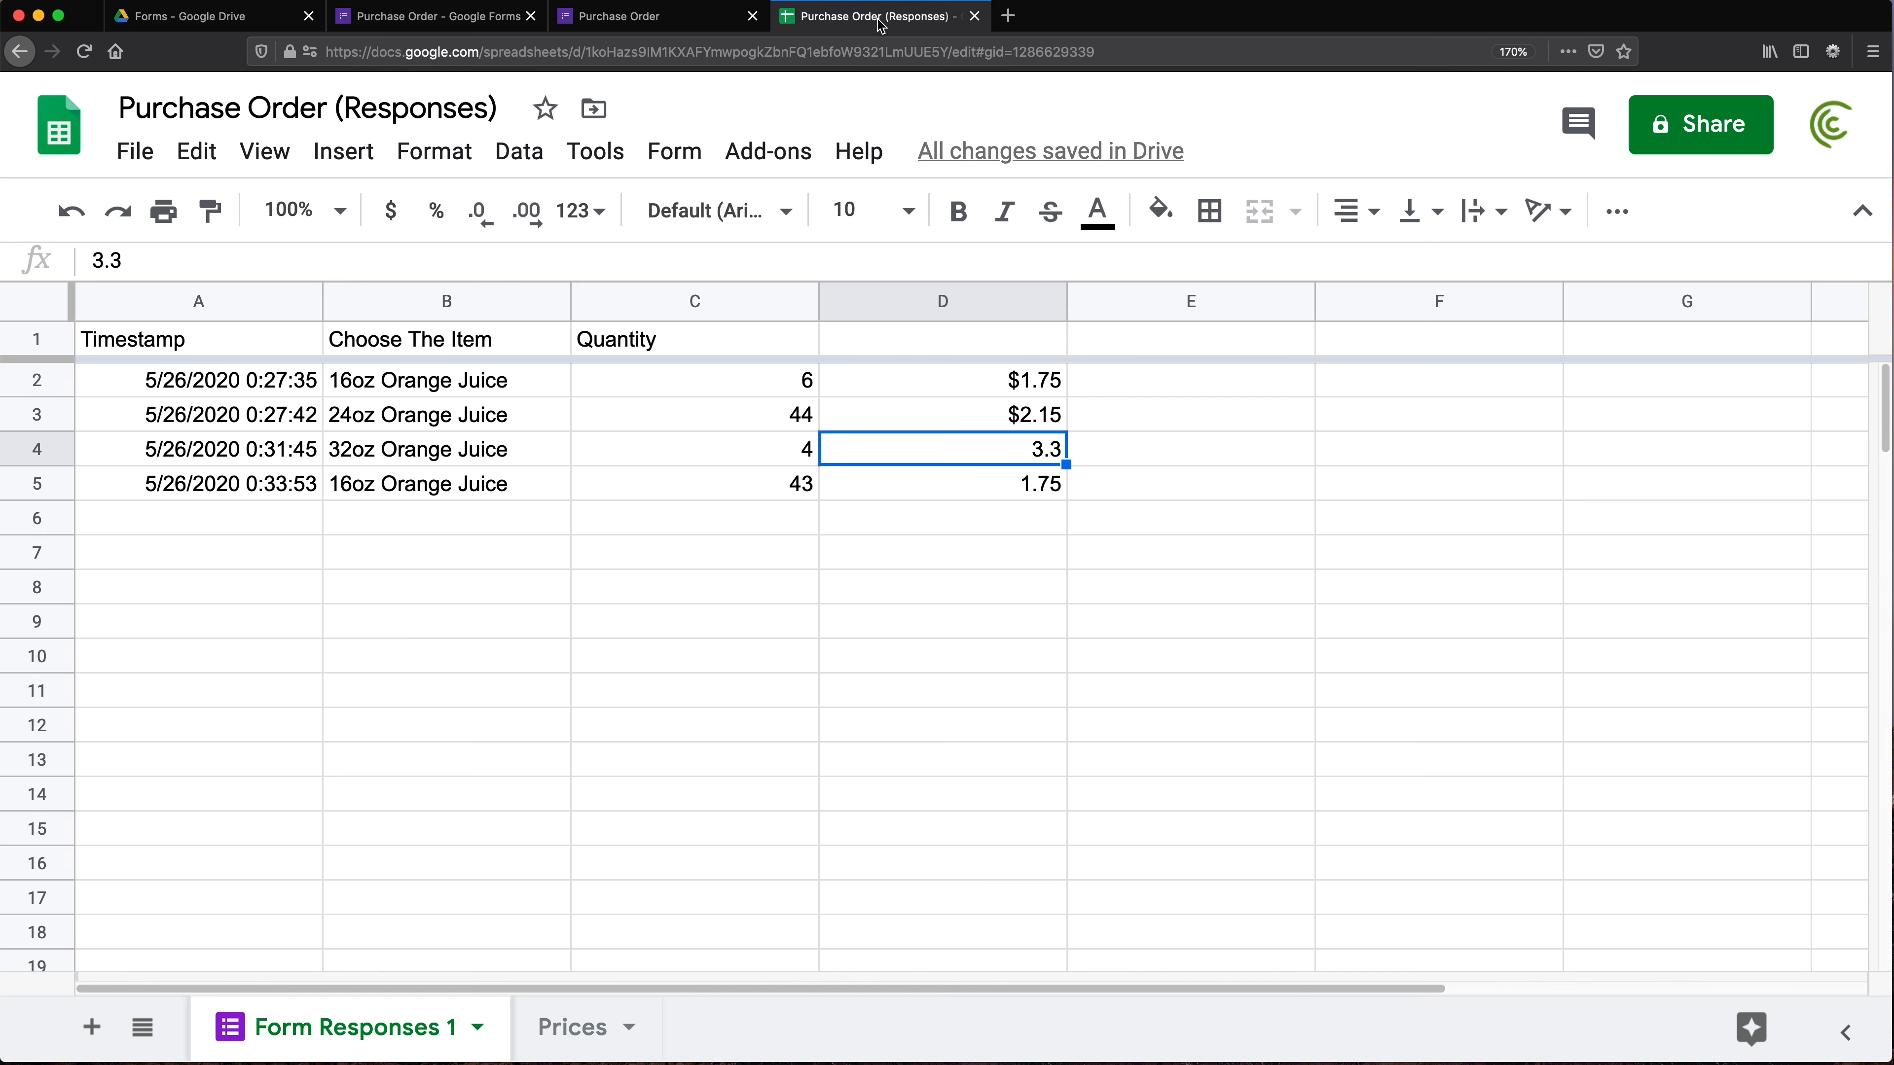
left_click(177, 492)
left_click_drag(258, 486, 668, 486)
left_click(954, 489)
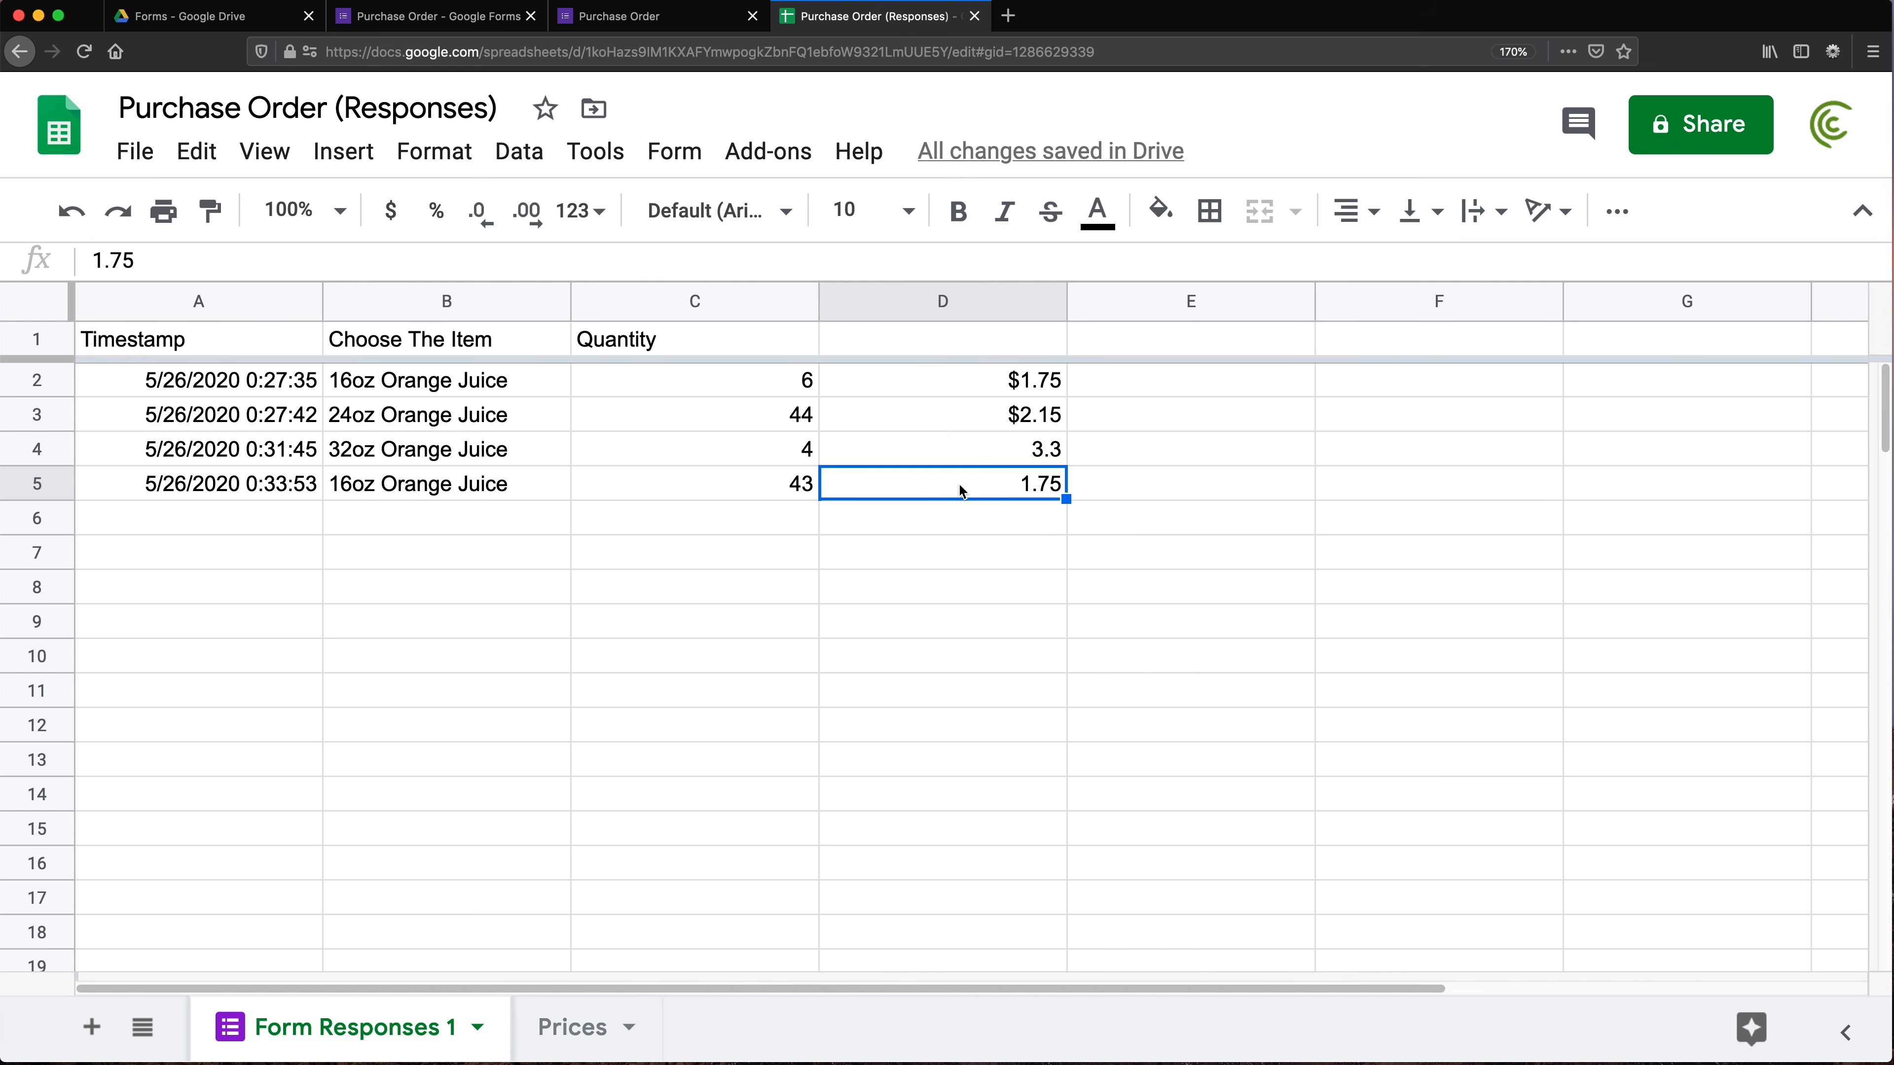
left_click(953, 379)
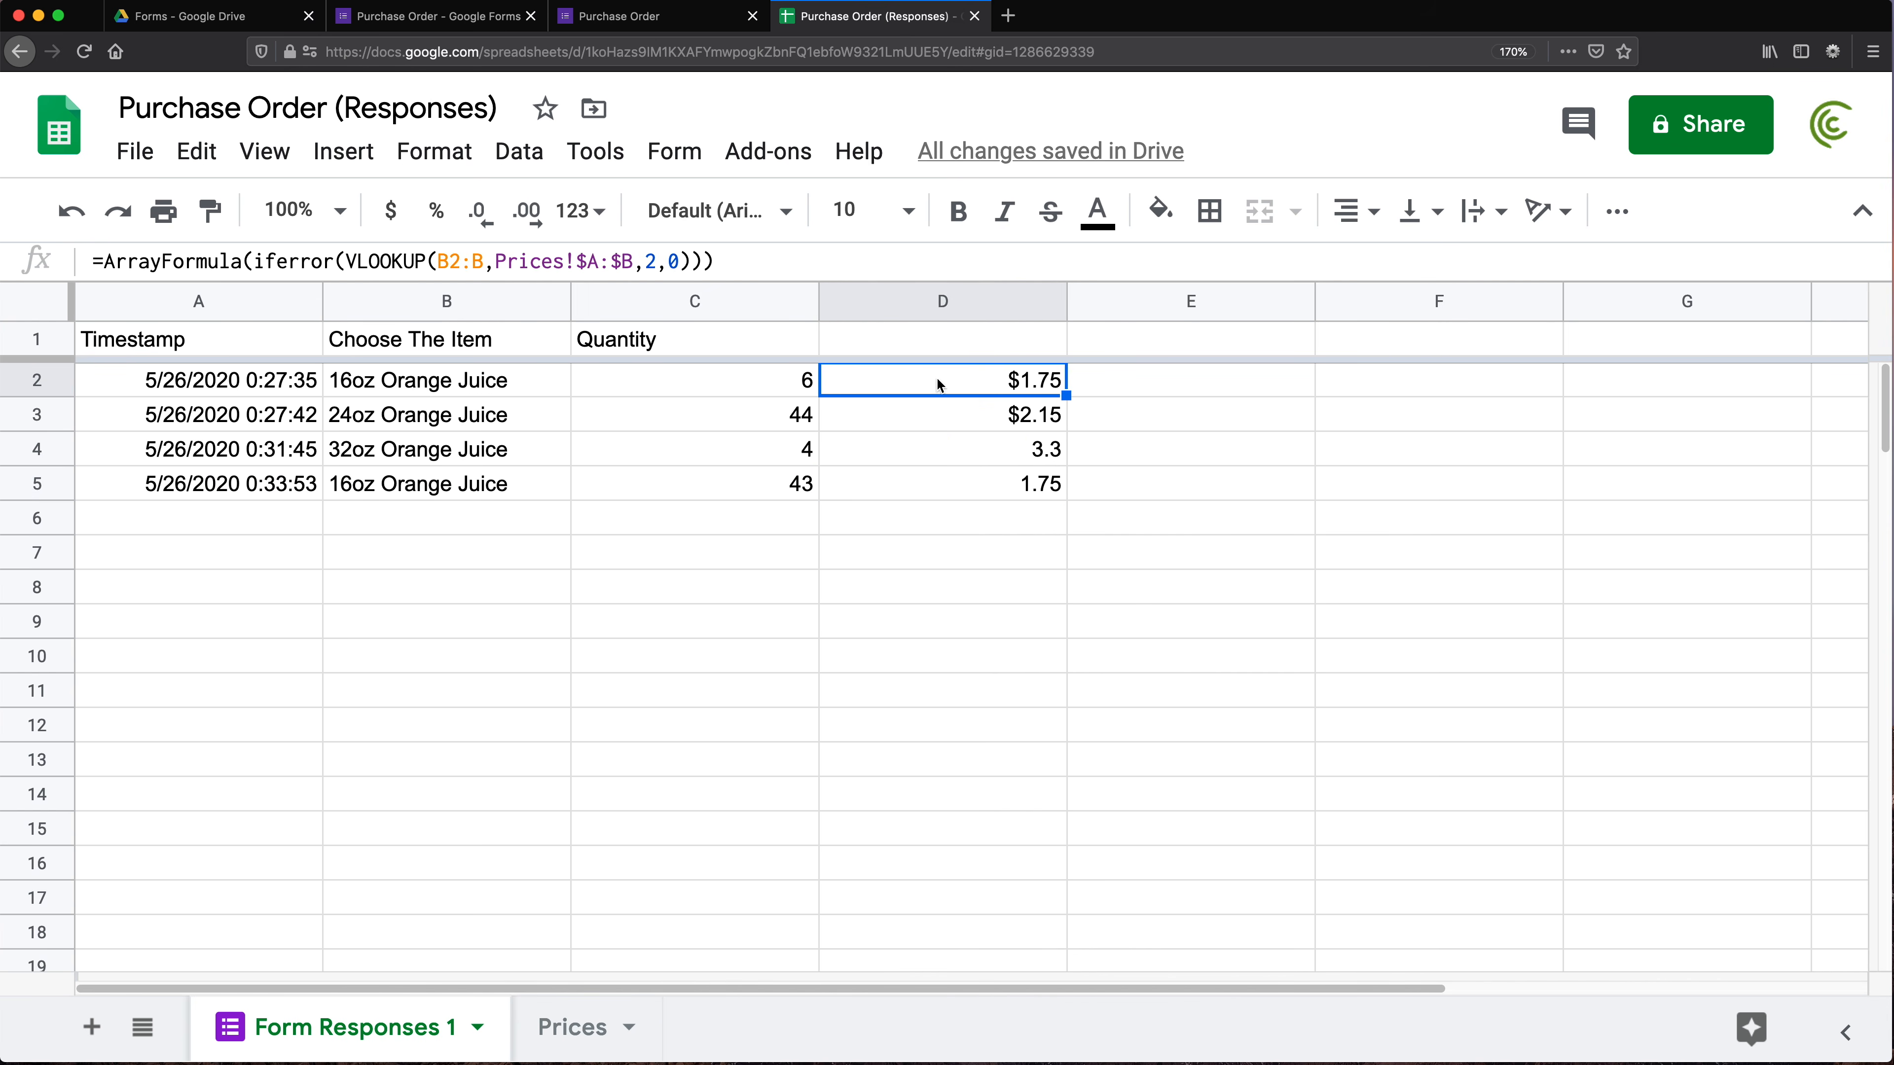
key("super+shift+Down")
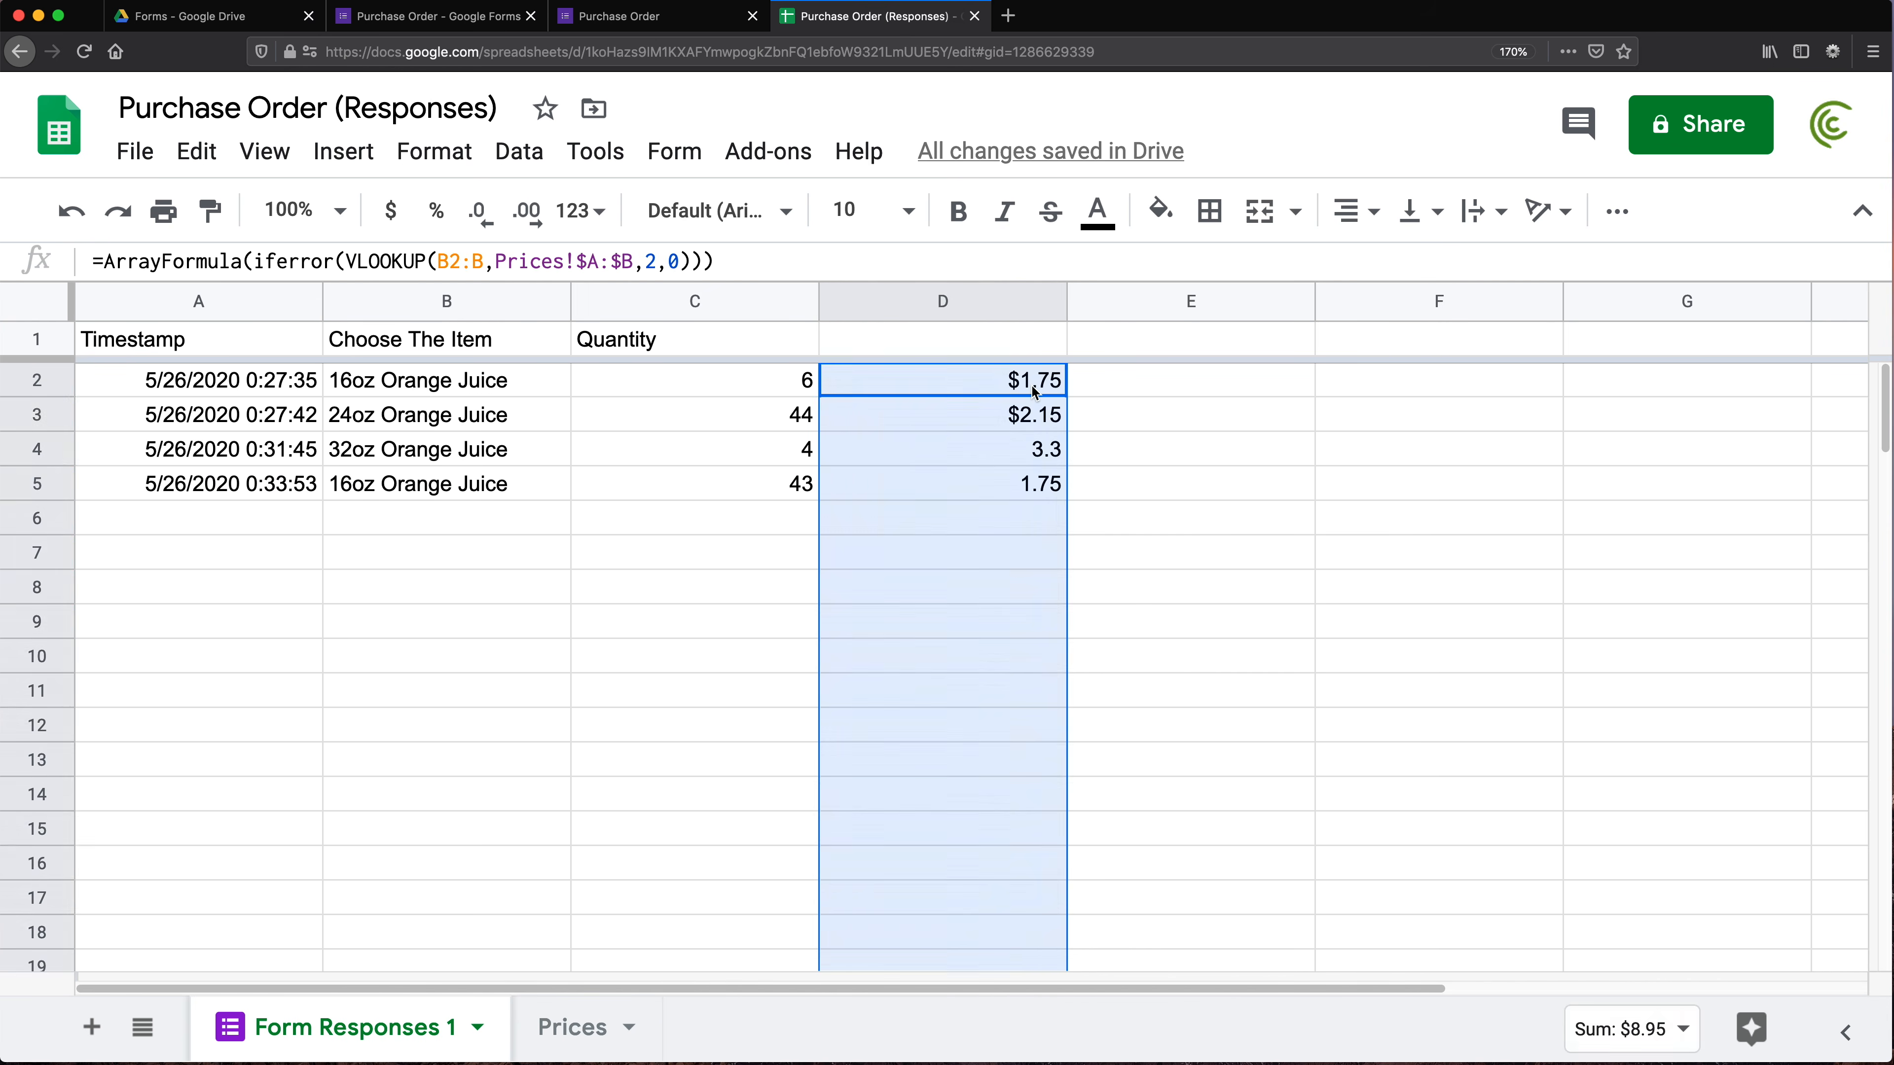
left_click(951, 390)
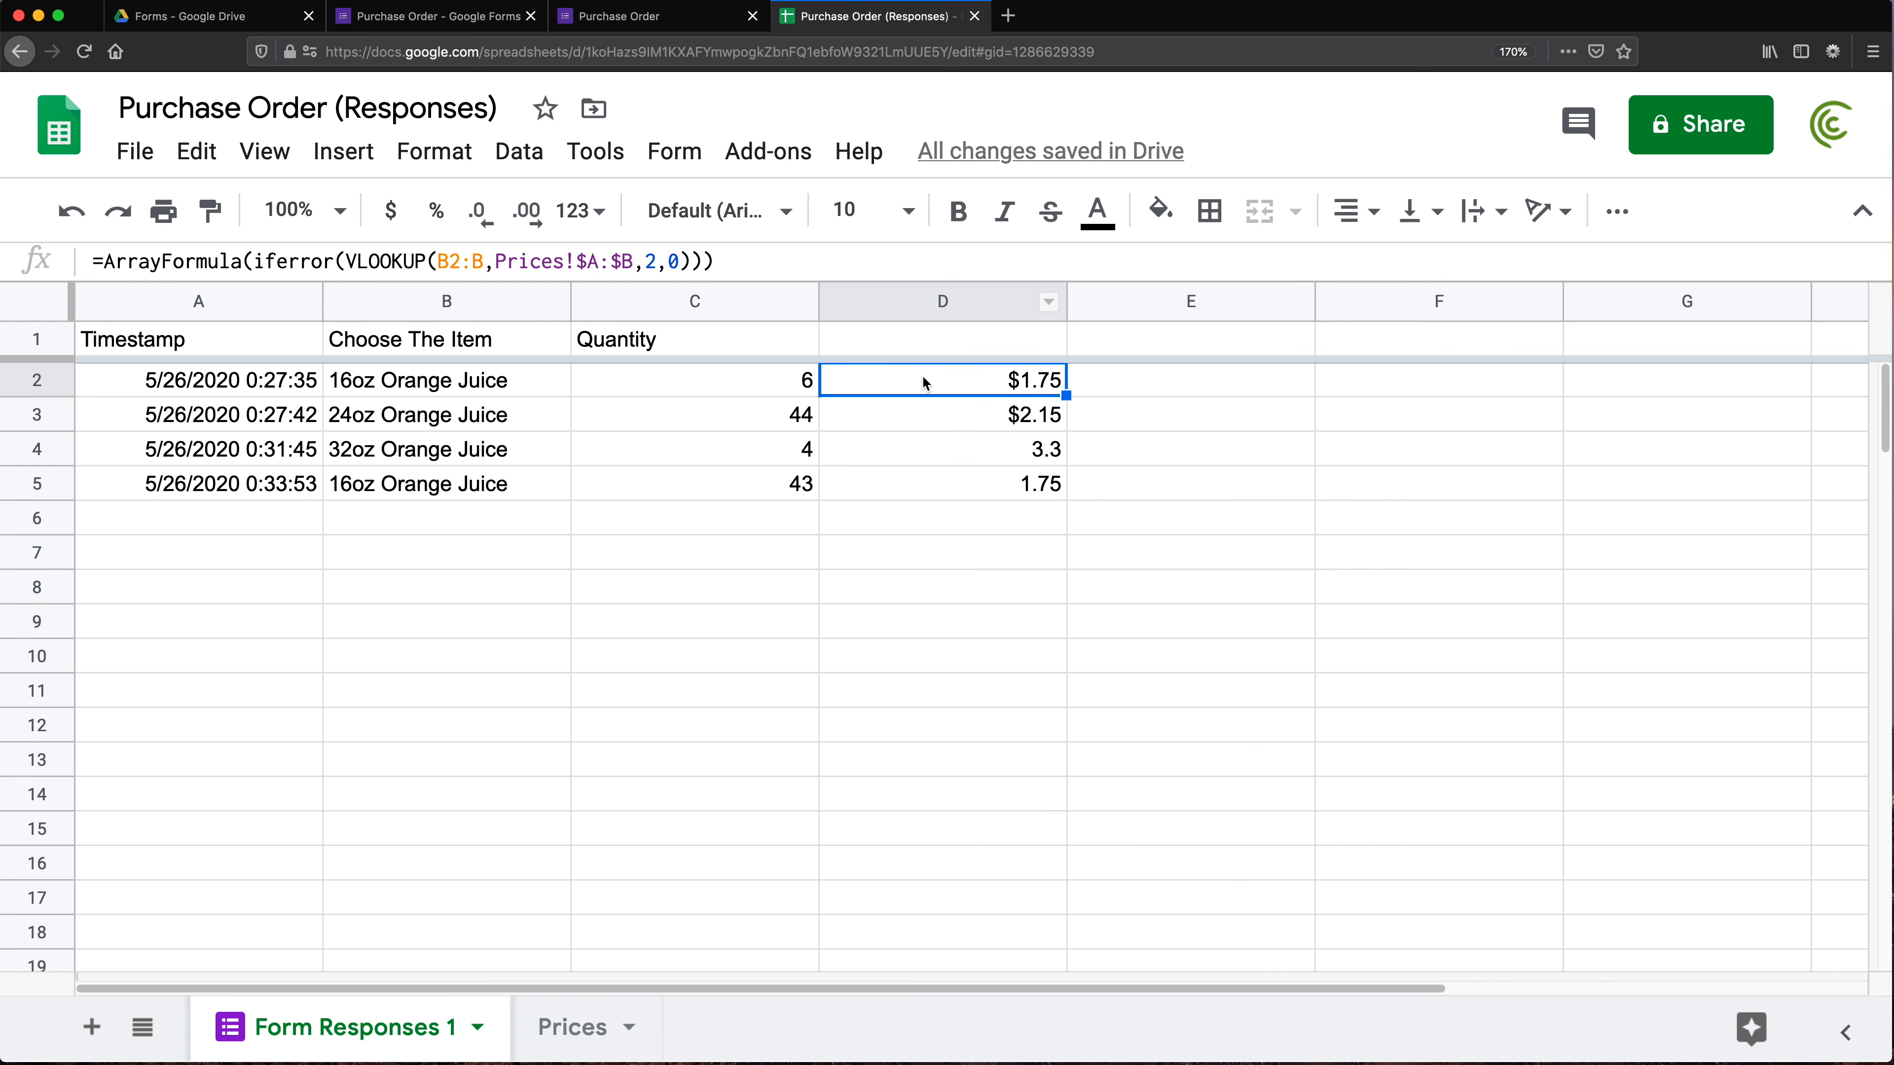
Delete the array formula from D2 on the first response's row
left_click_drag(175, 381, 912, 391)
left_click(912, 391)
left_click(864, 346)
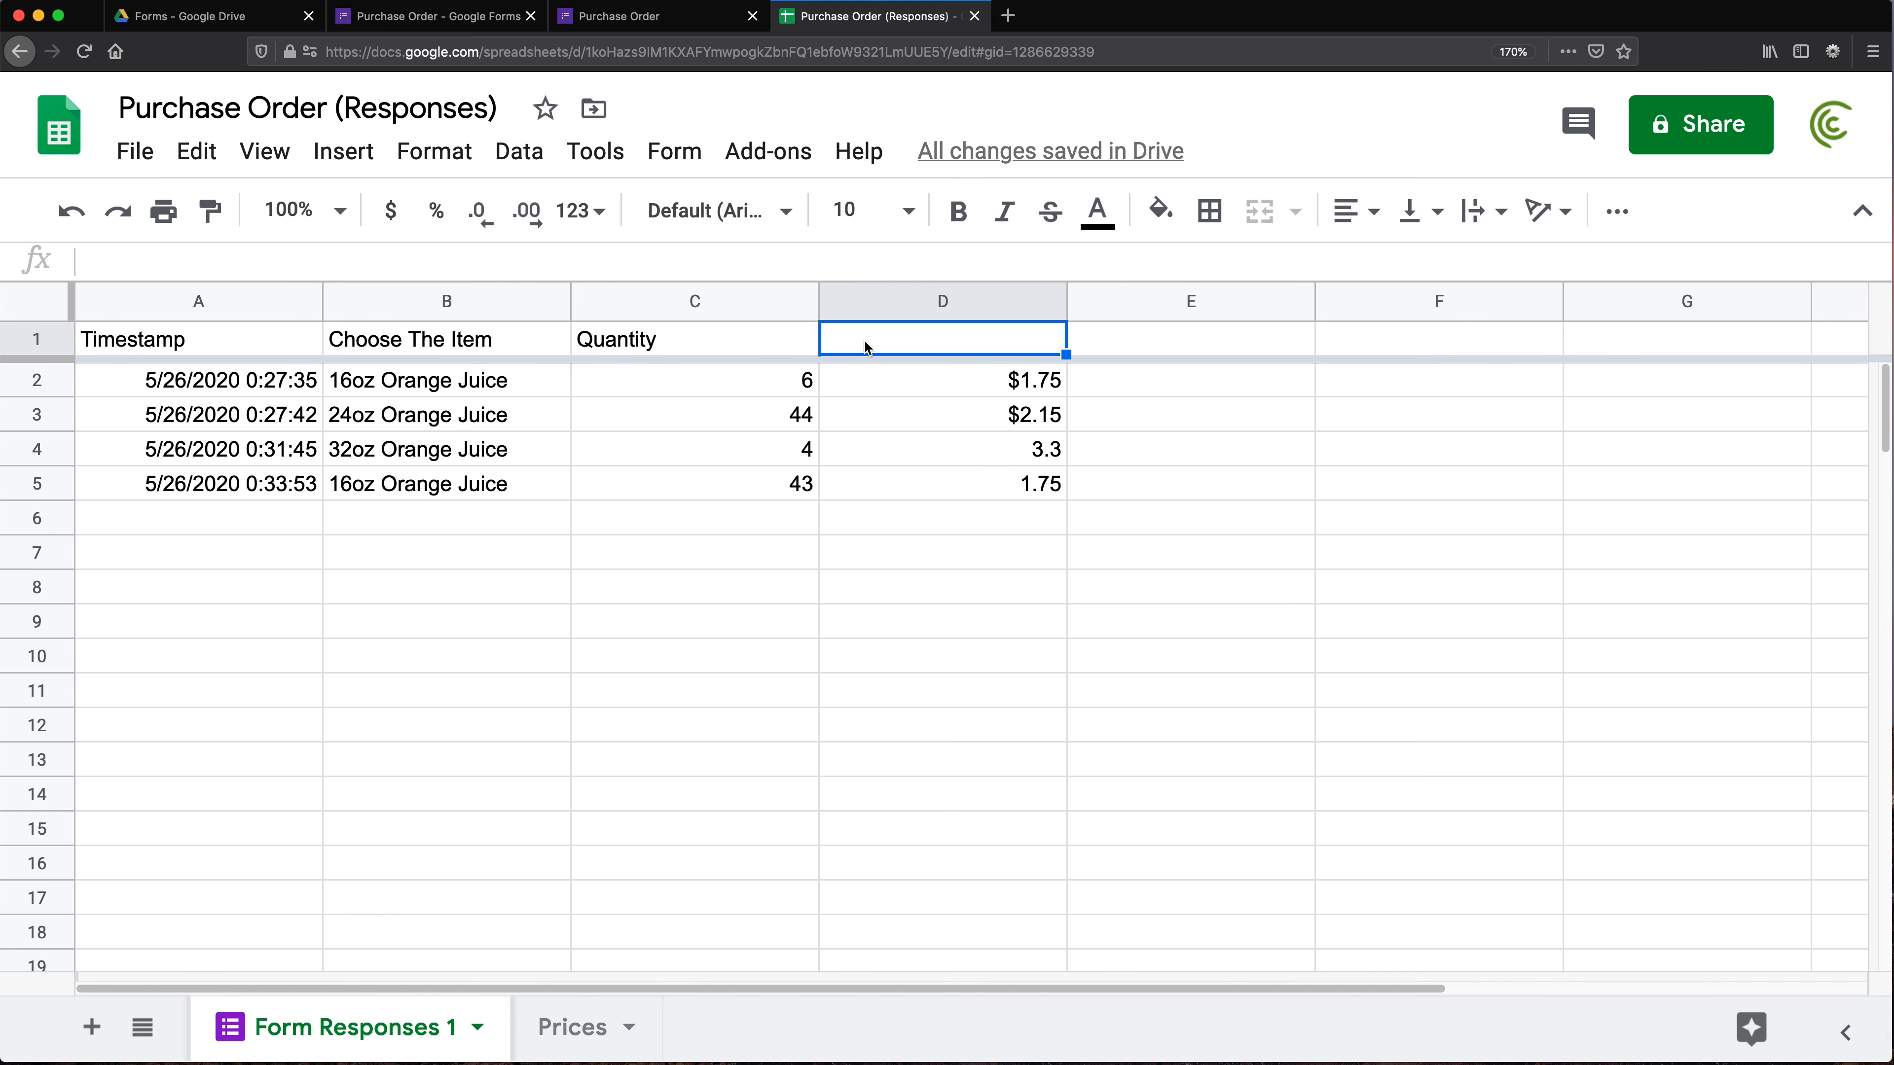
left_click(948, 380)
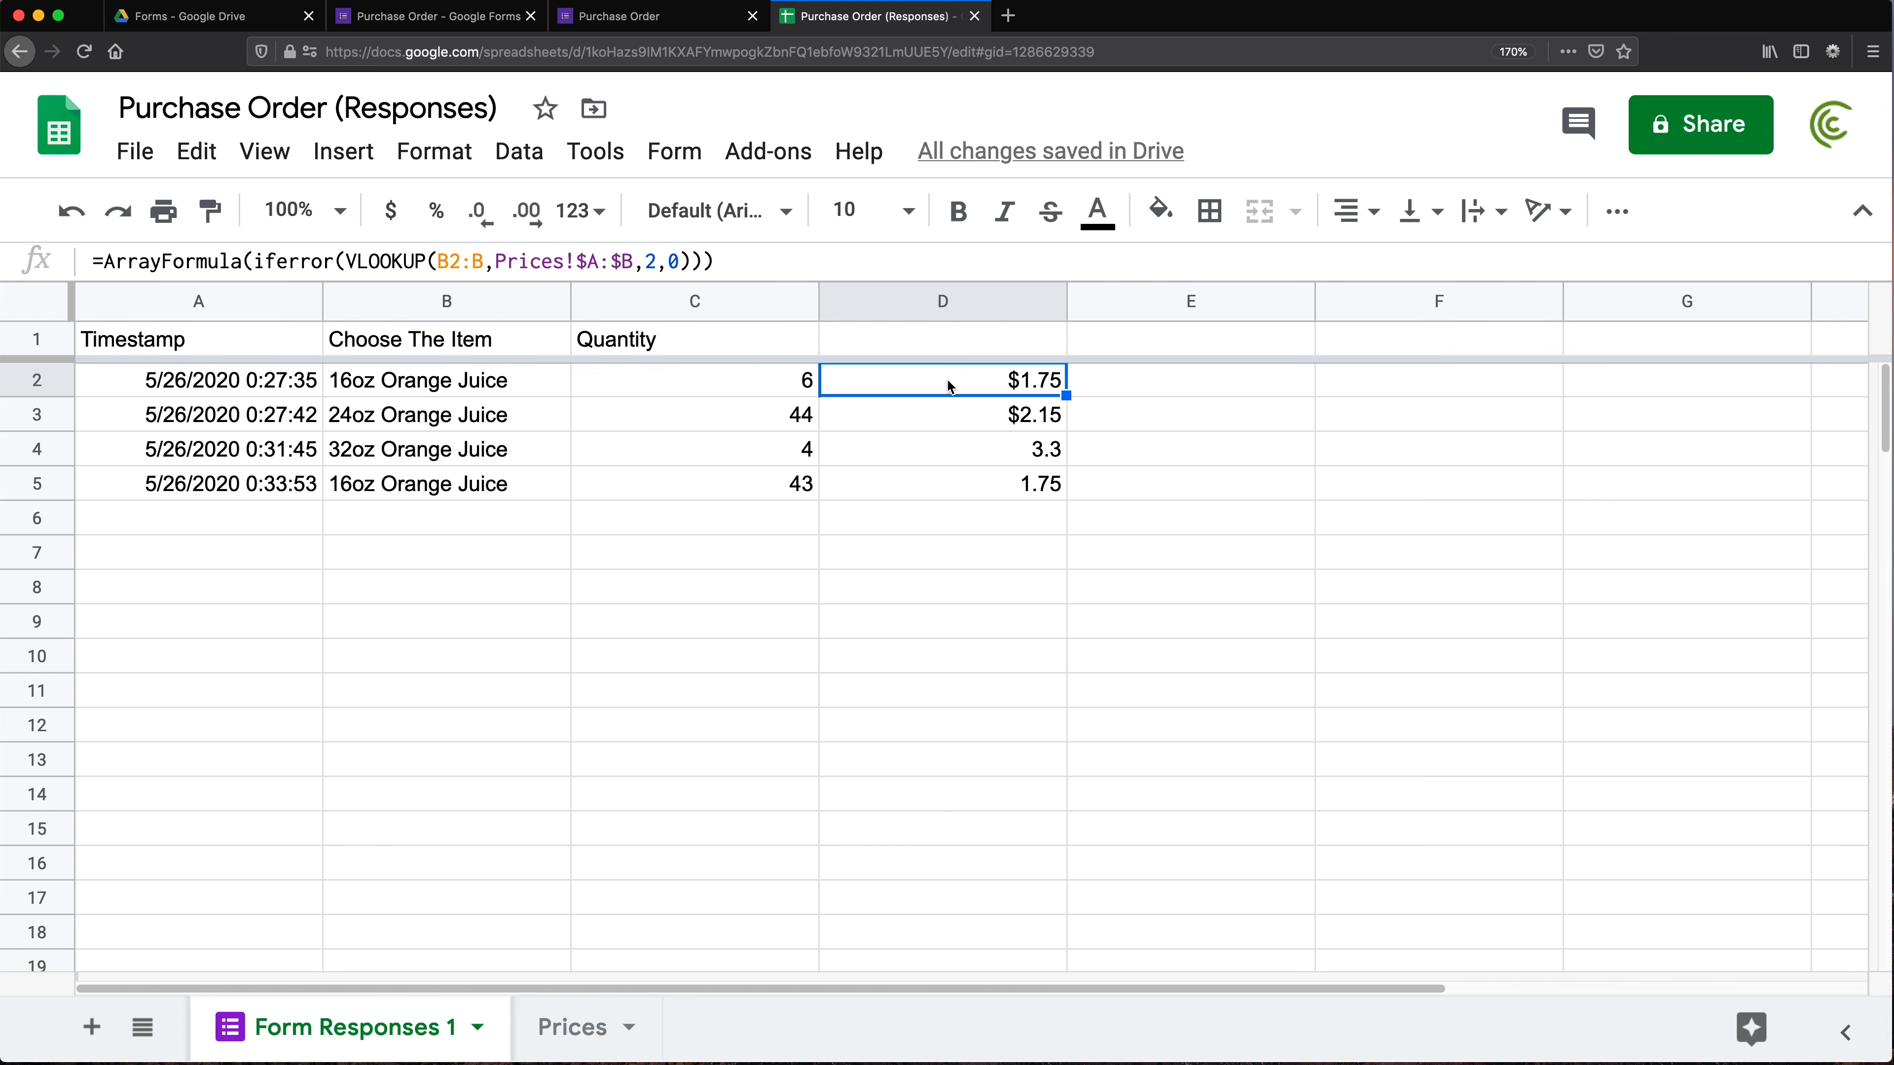
key("Delete")
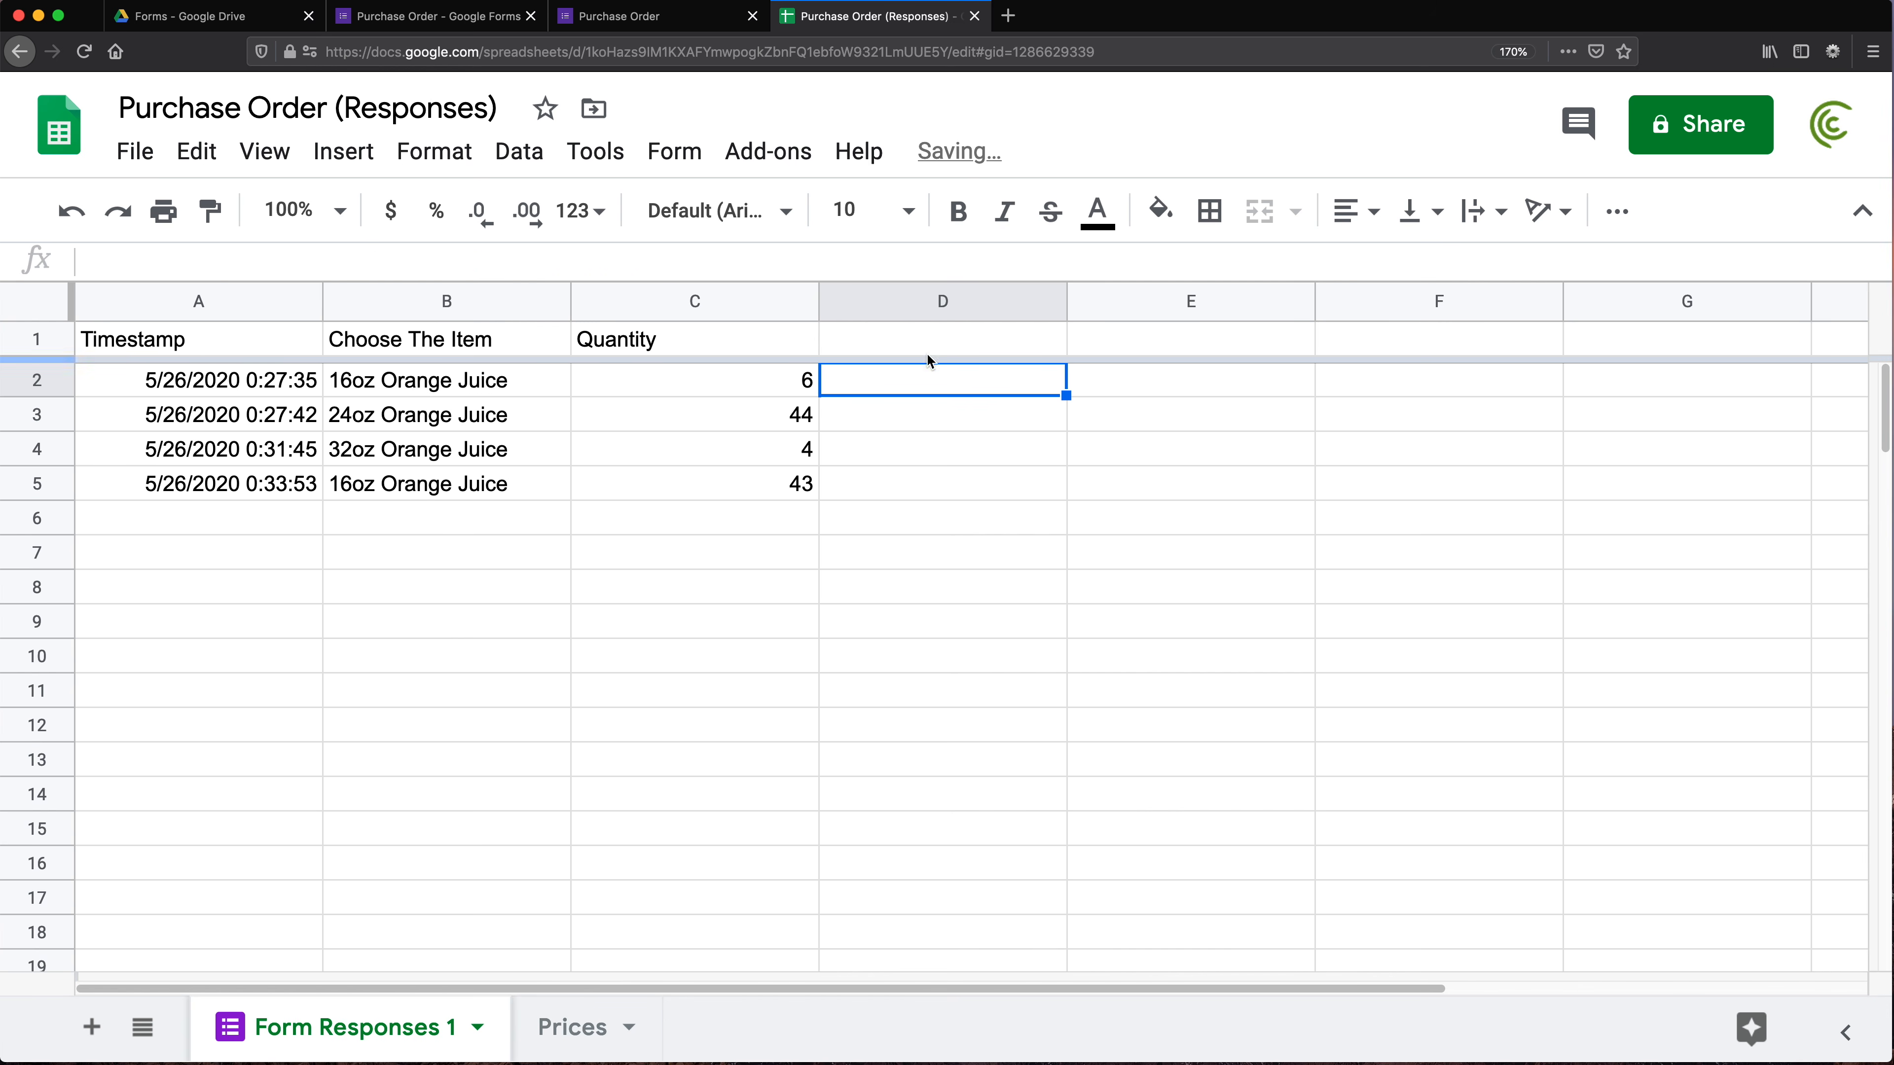
Start a VLOOKUP formula in header cell D1 with B:B as the search key and Prices!$A:$B as the absolute range
left_click(926, 352)
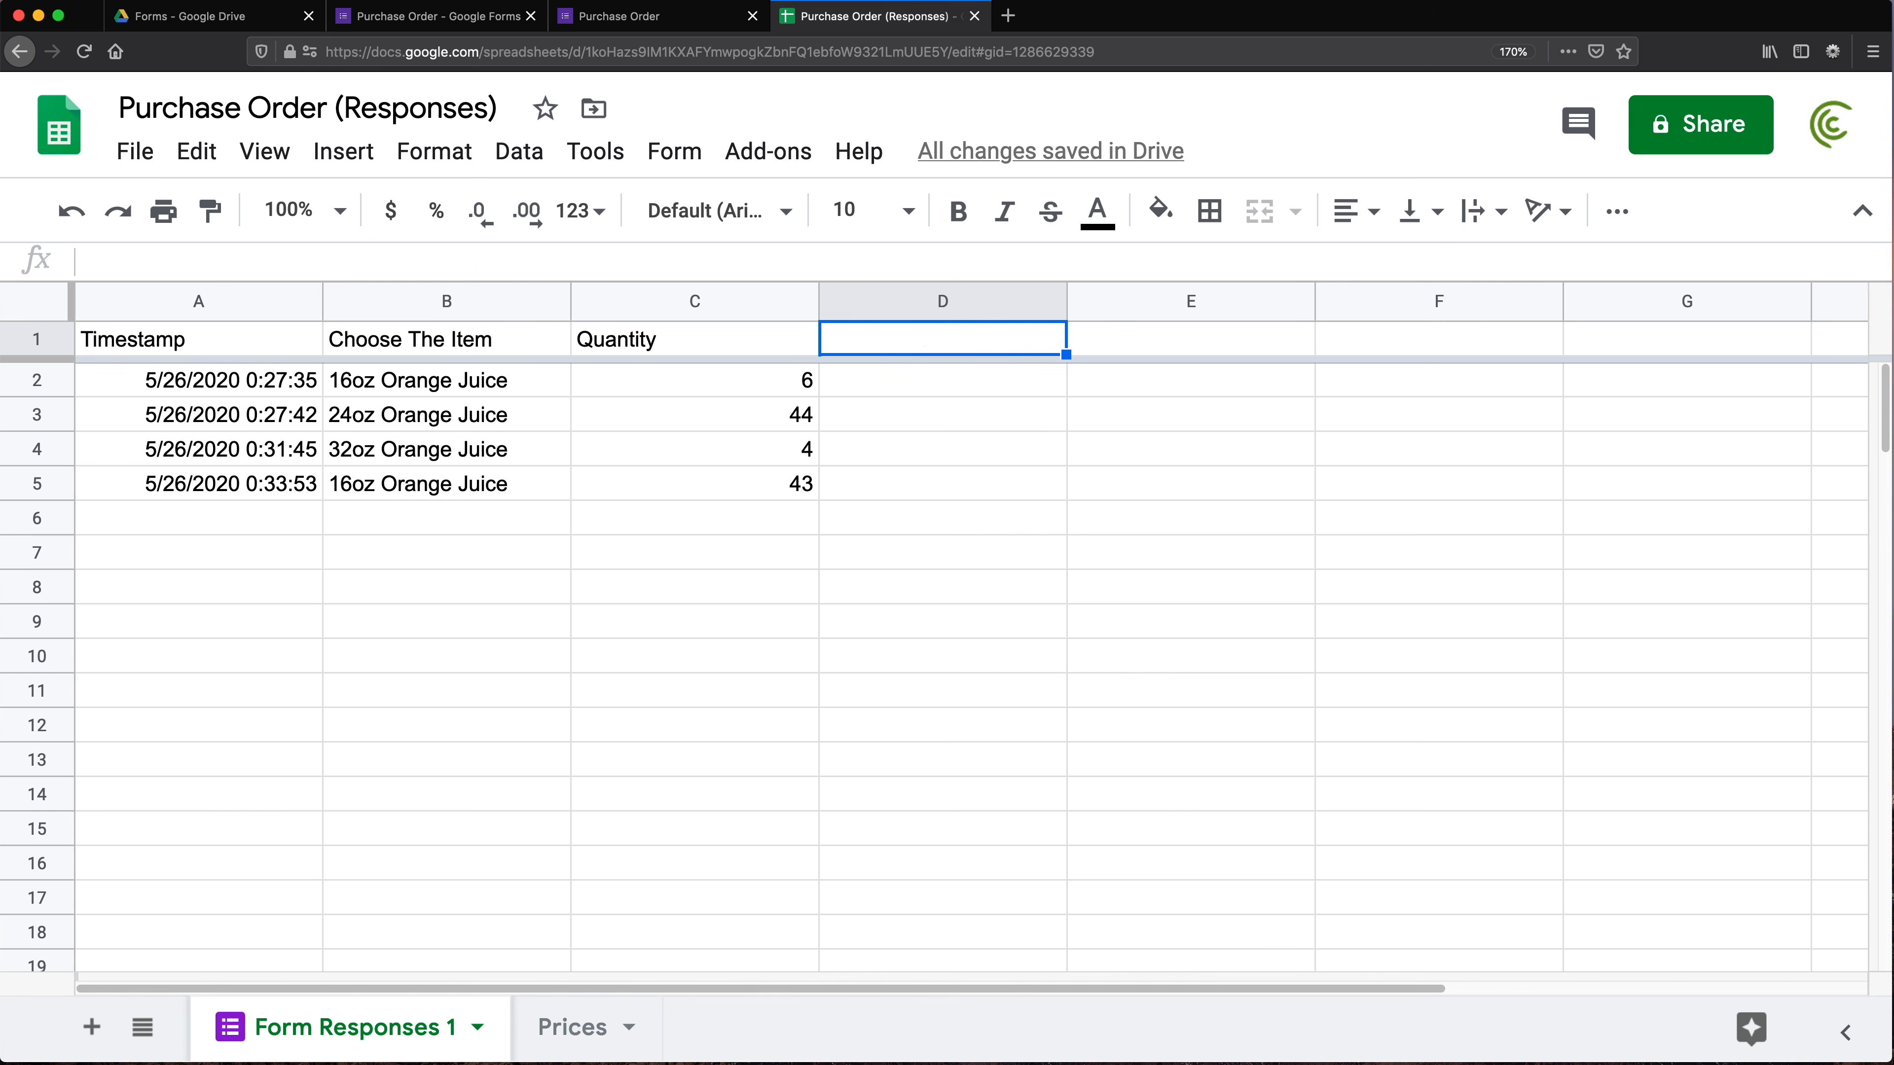
type("=vl")
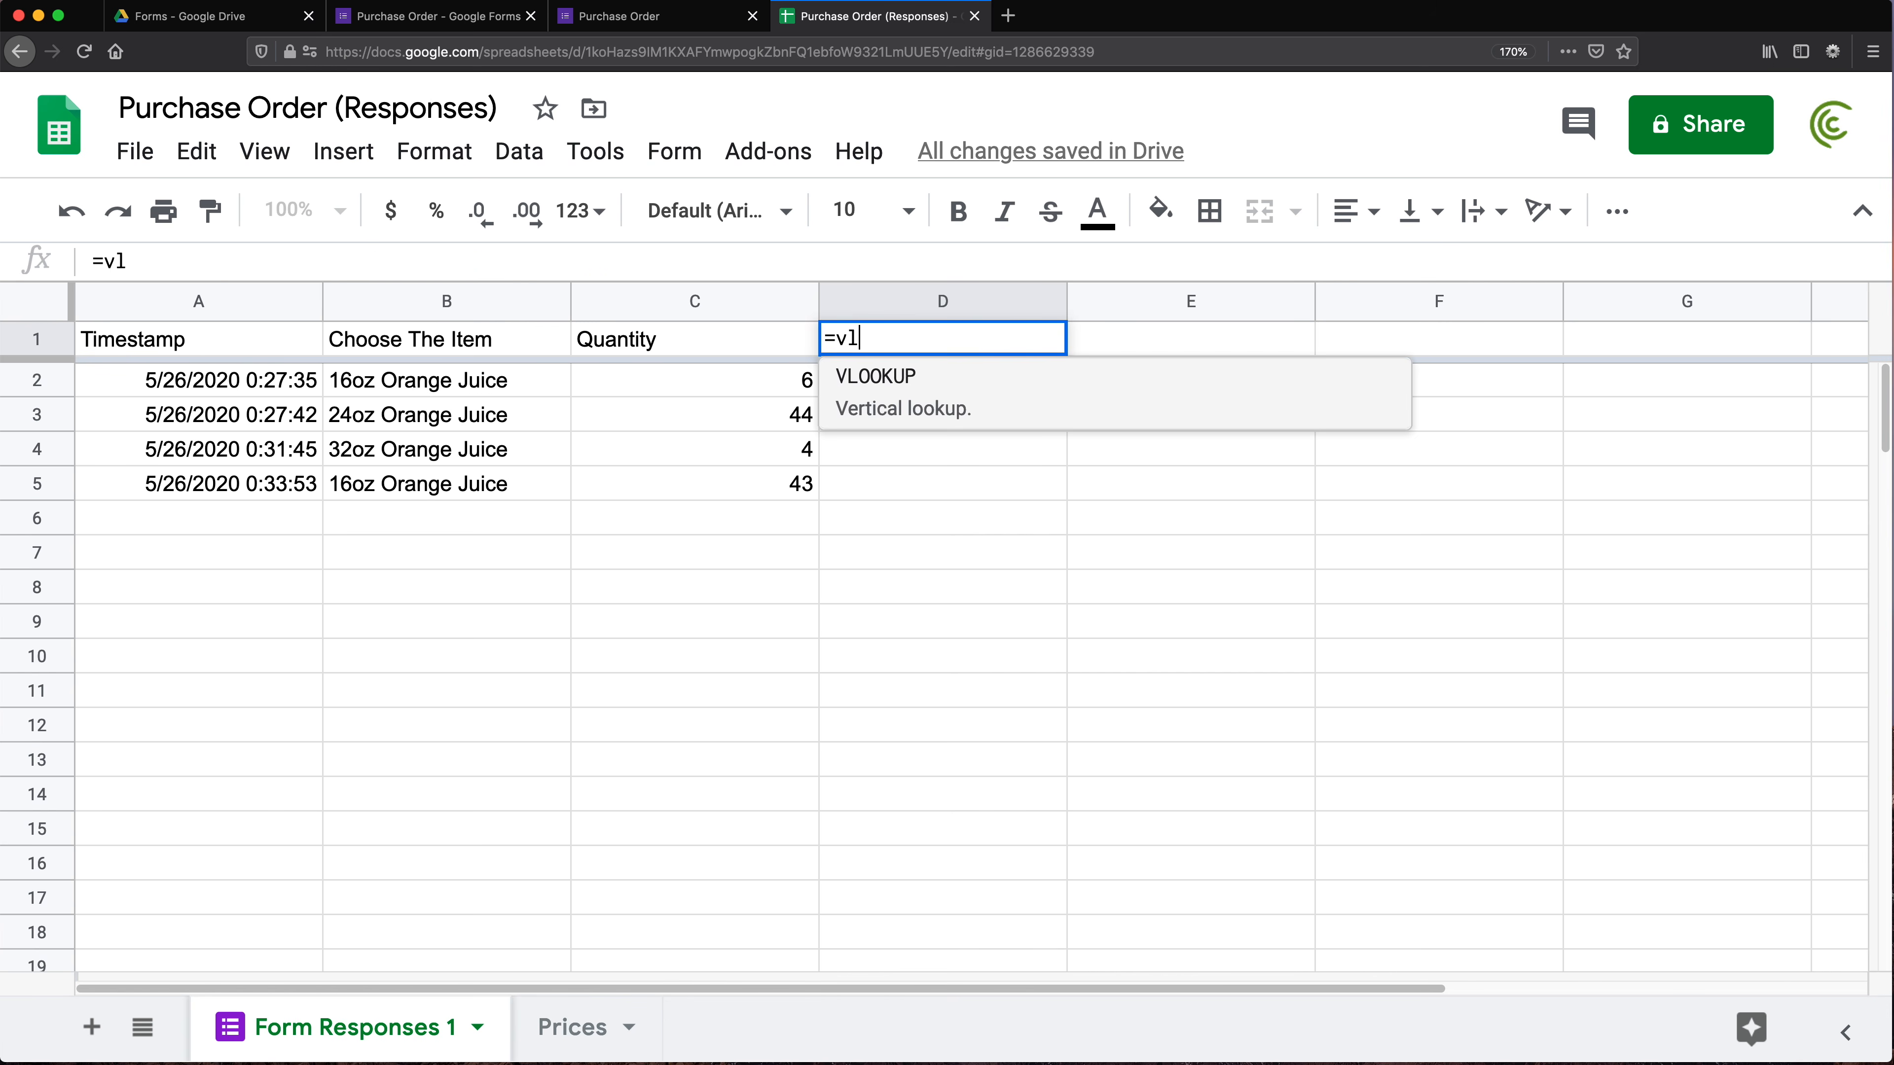
key("Tab")
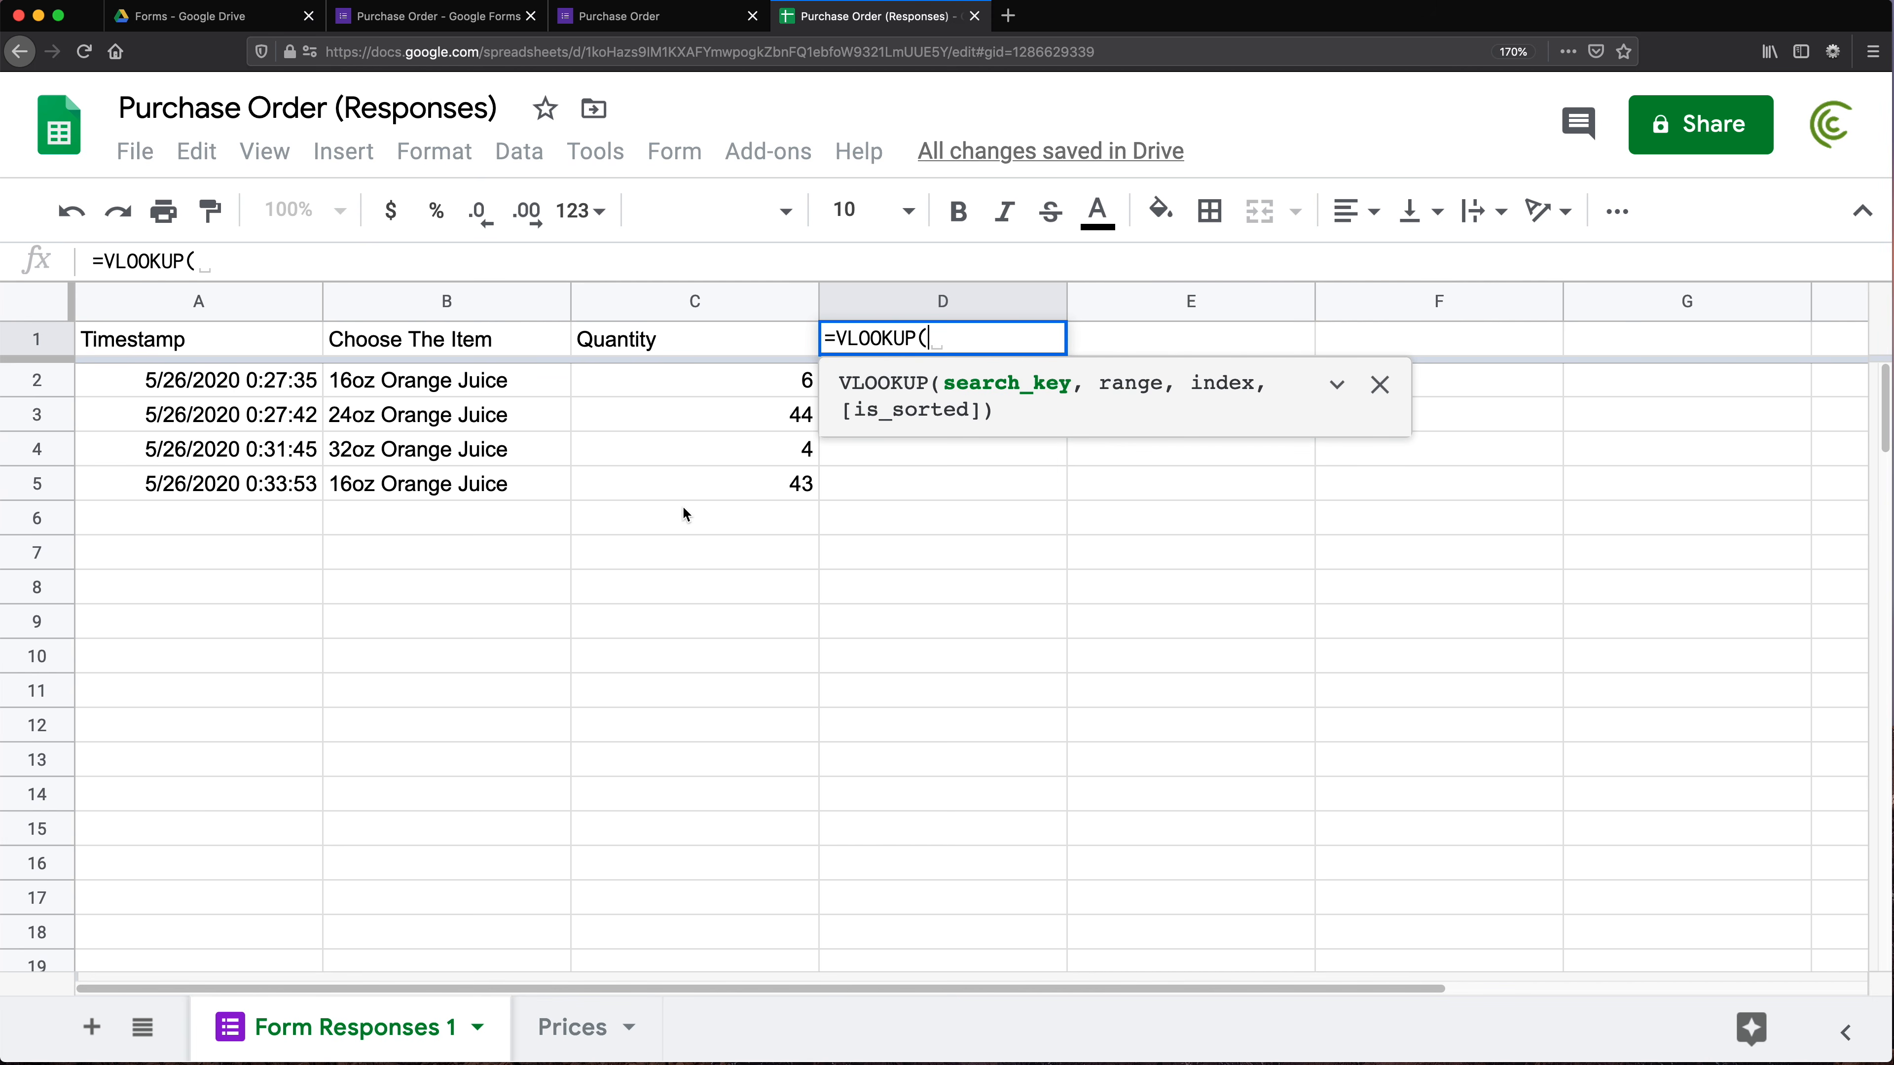
left_click(428, 302)
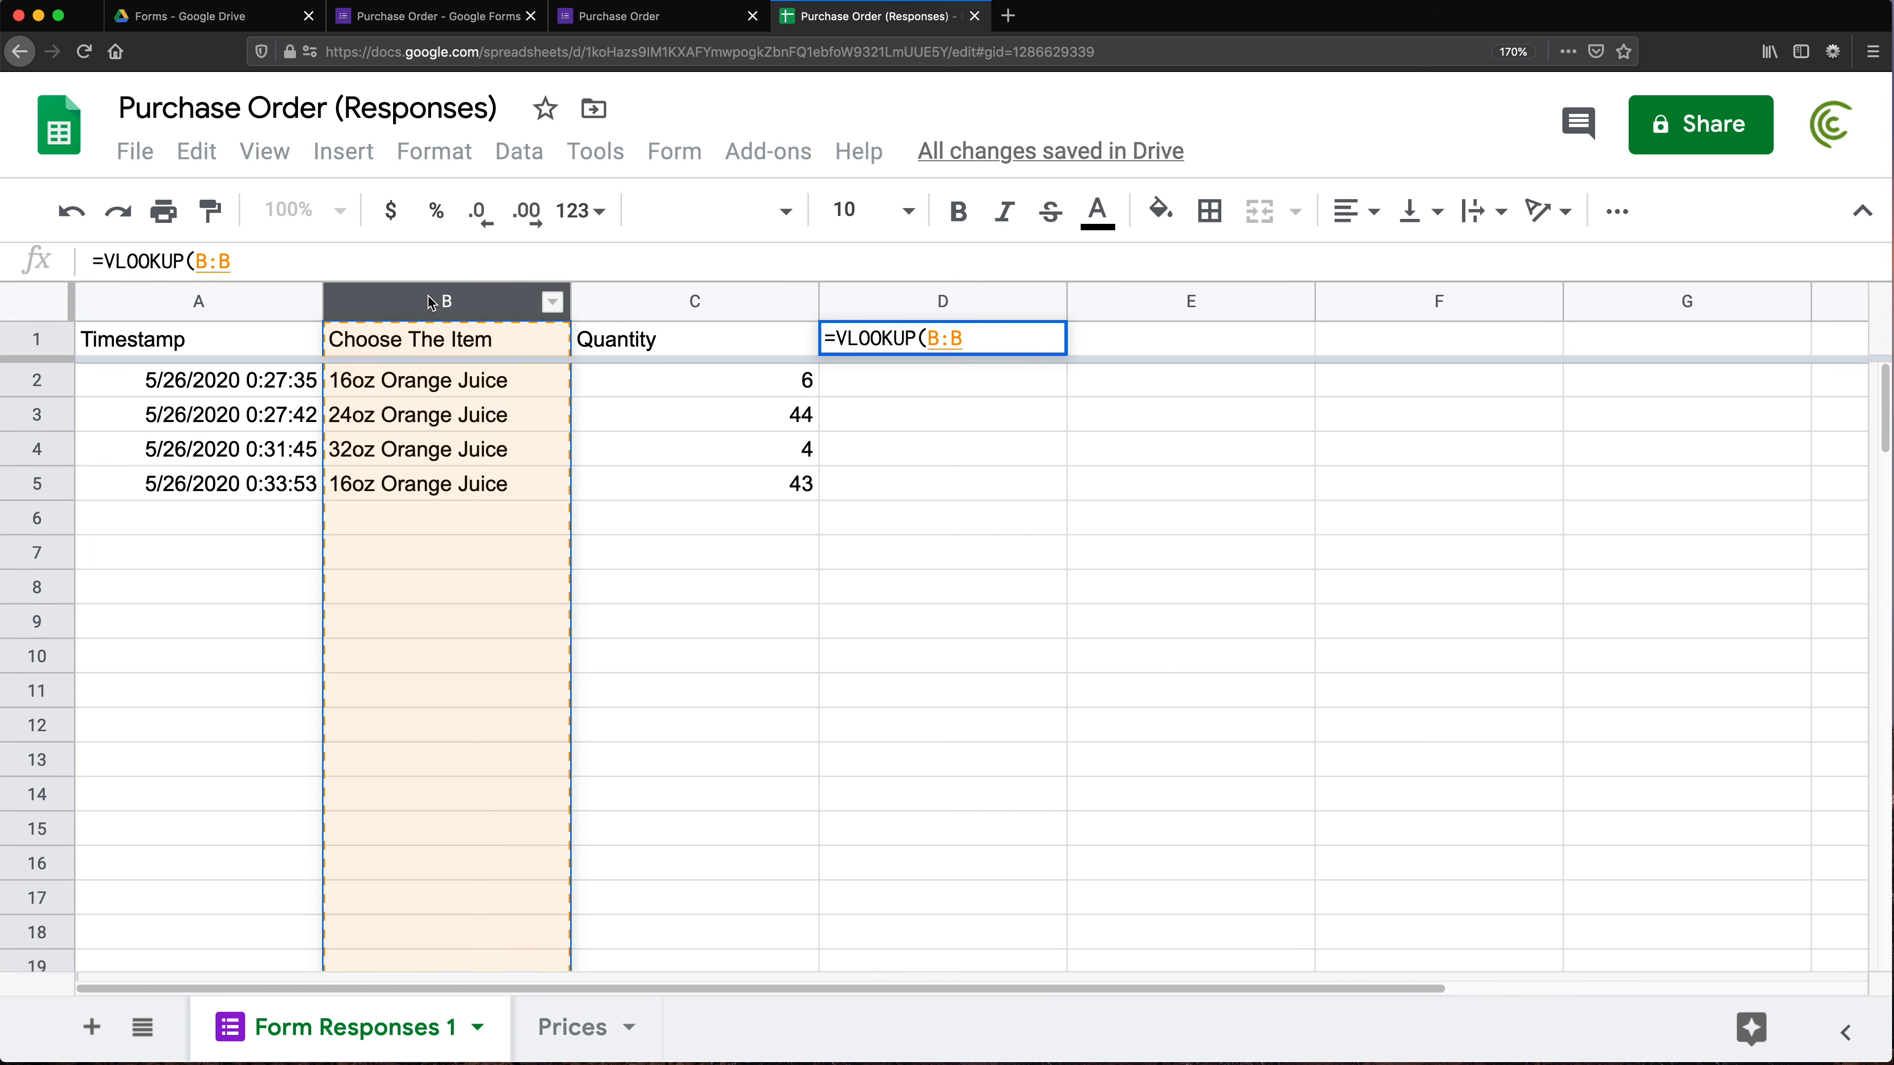
type(",")
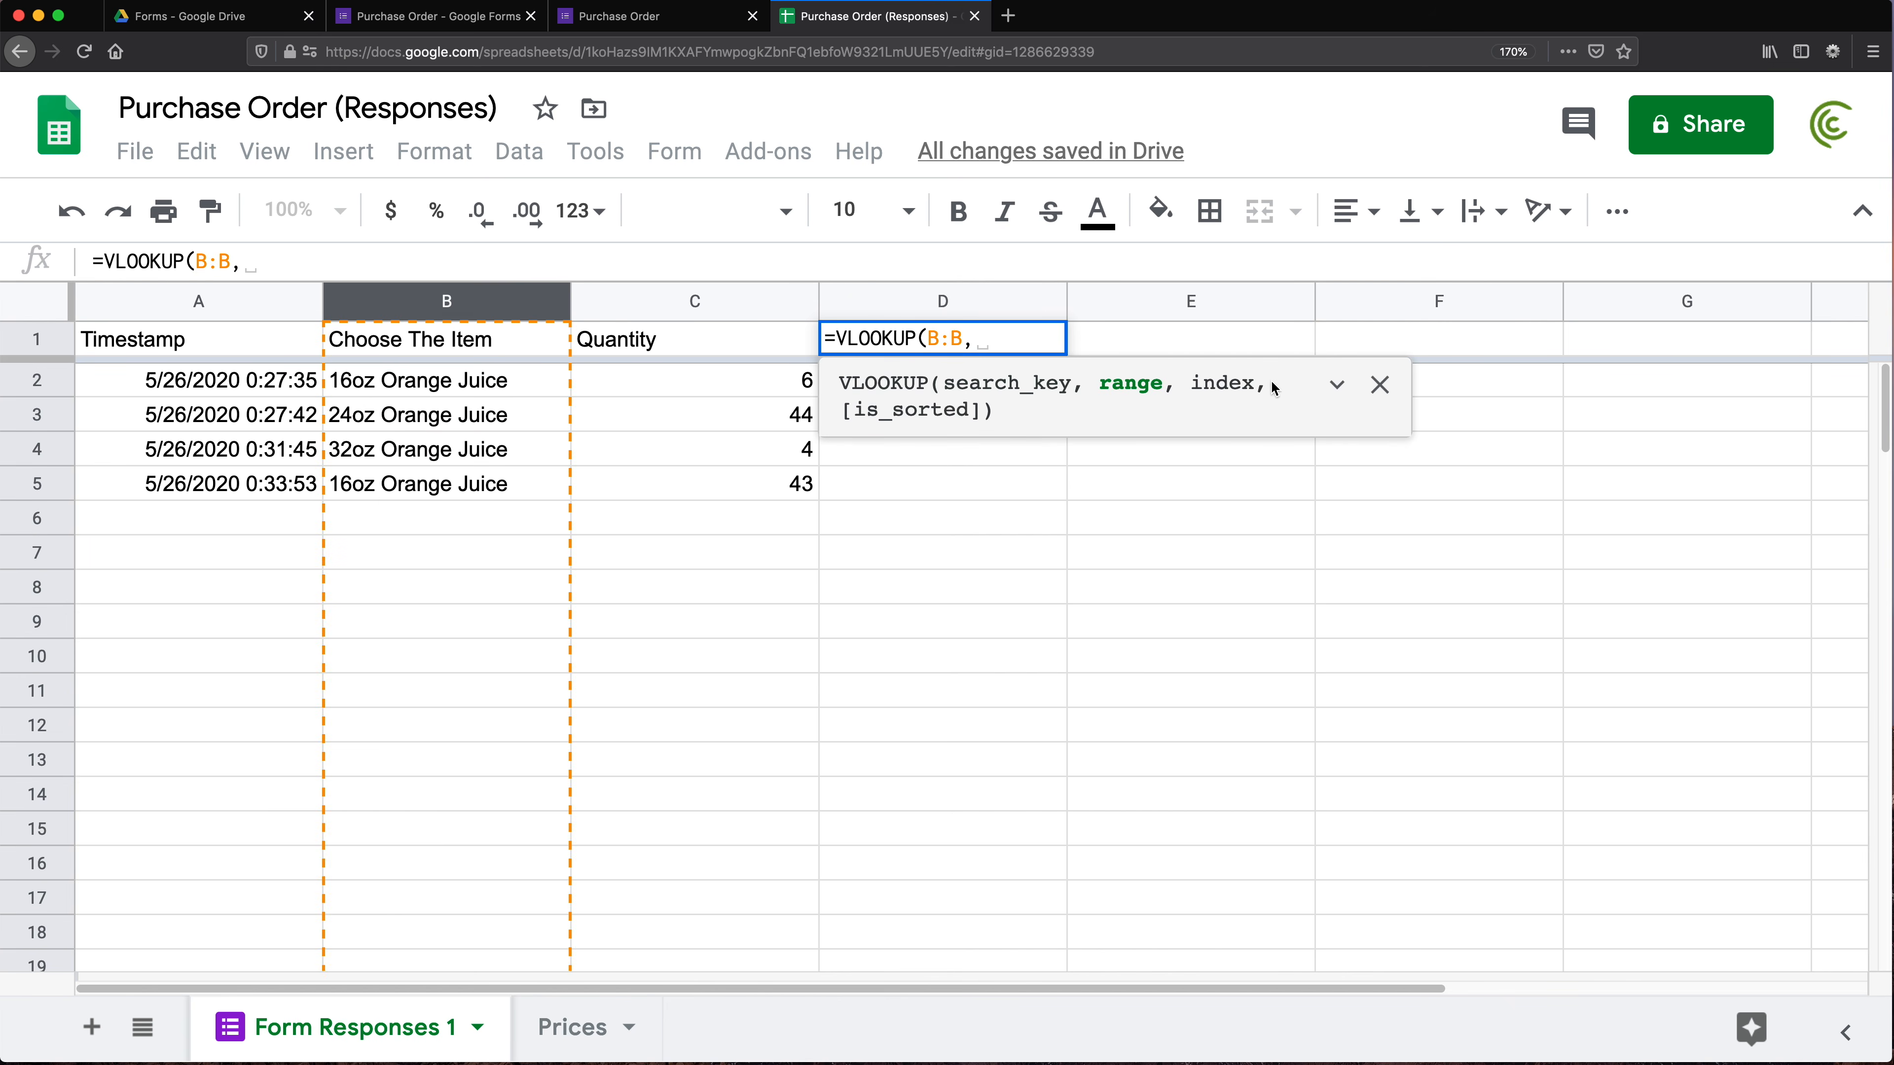
left_click(555, 1028)
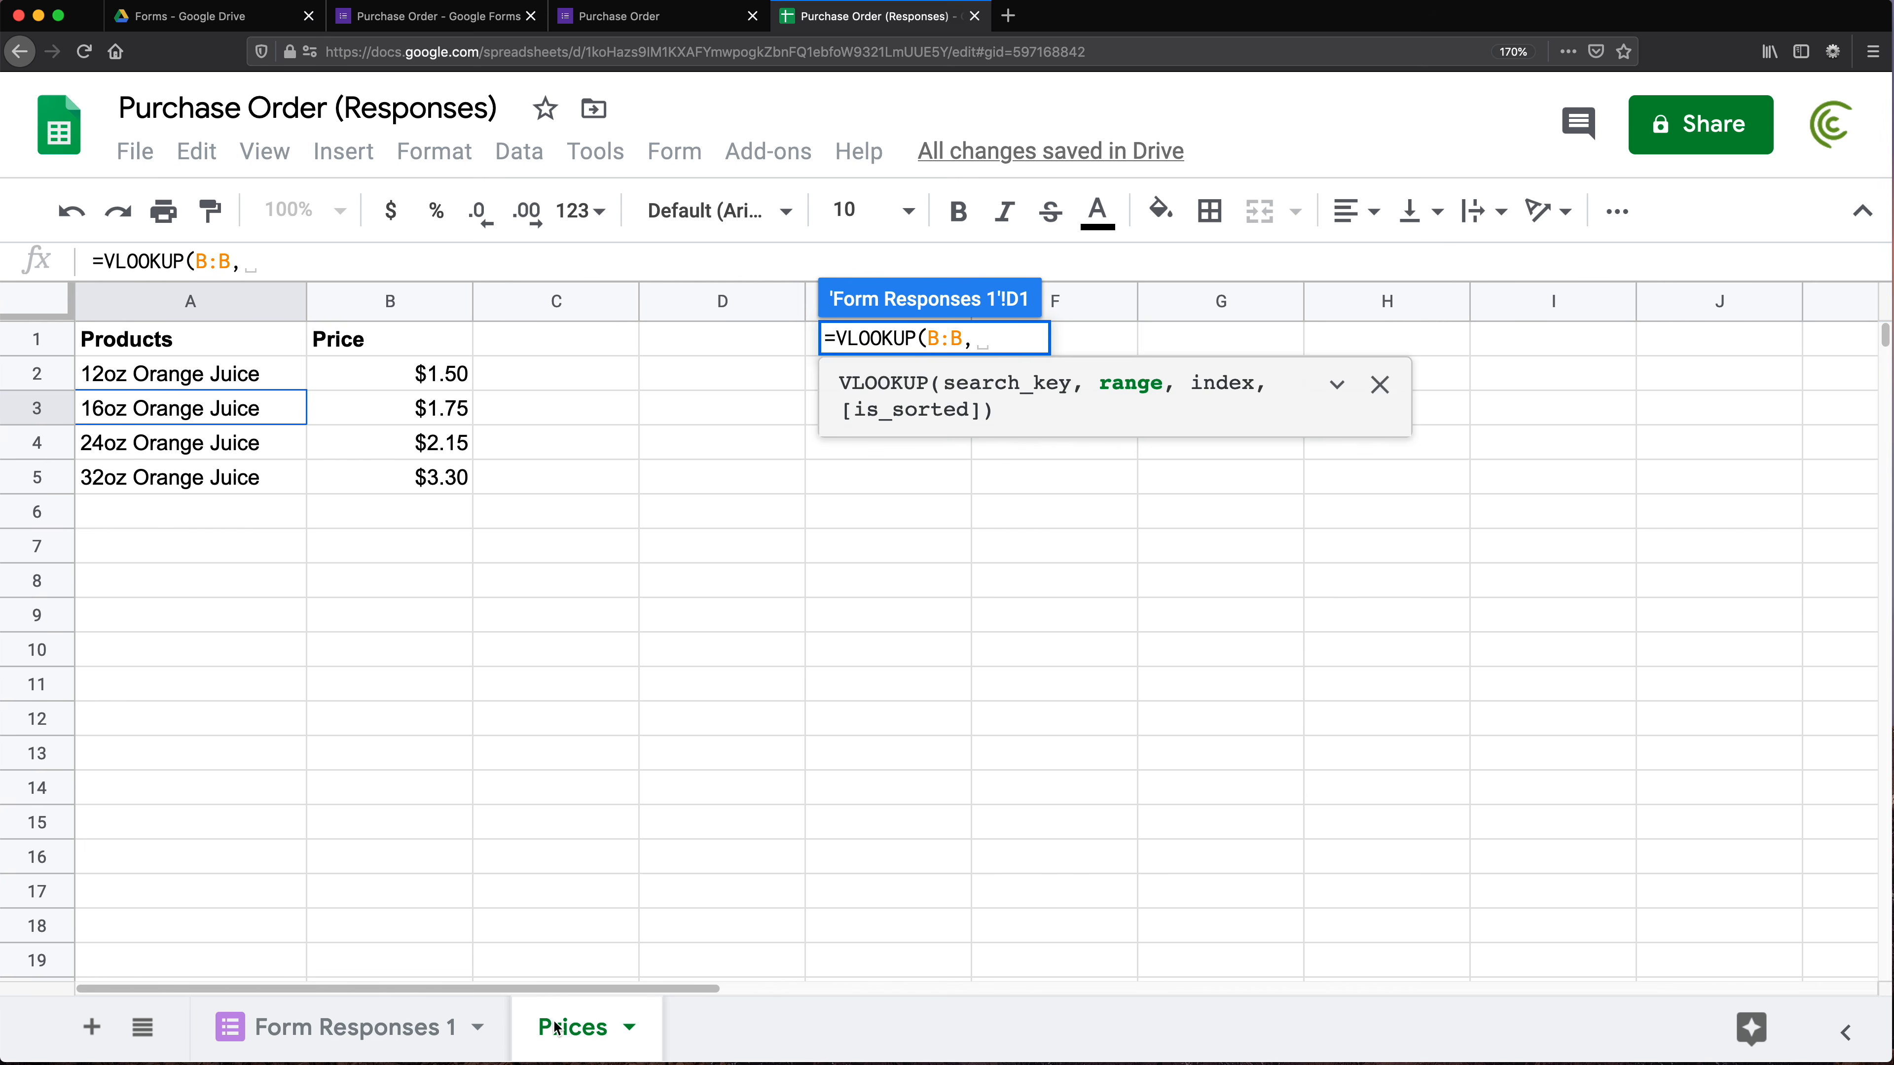
left_click_drag(200, 306, 446, 307)
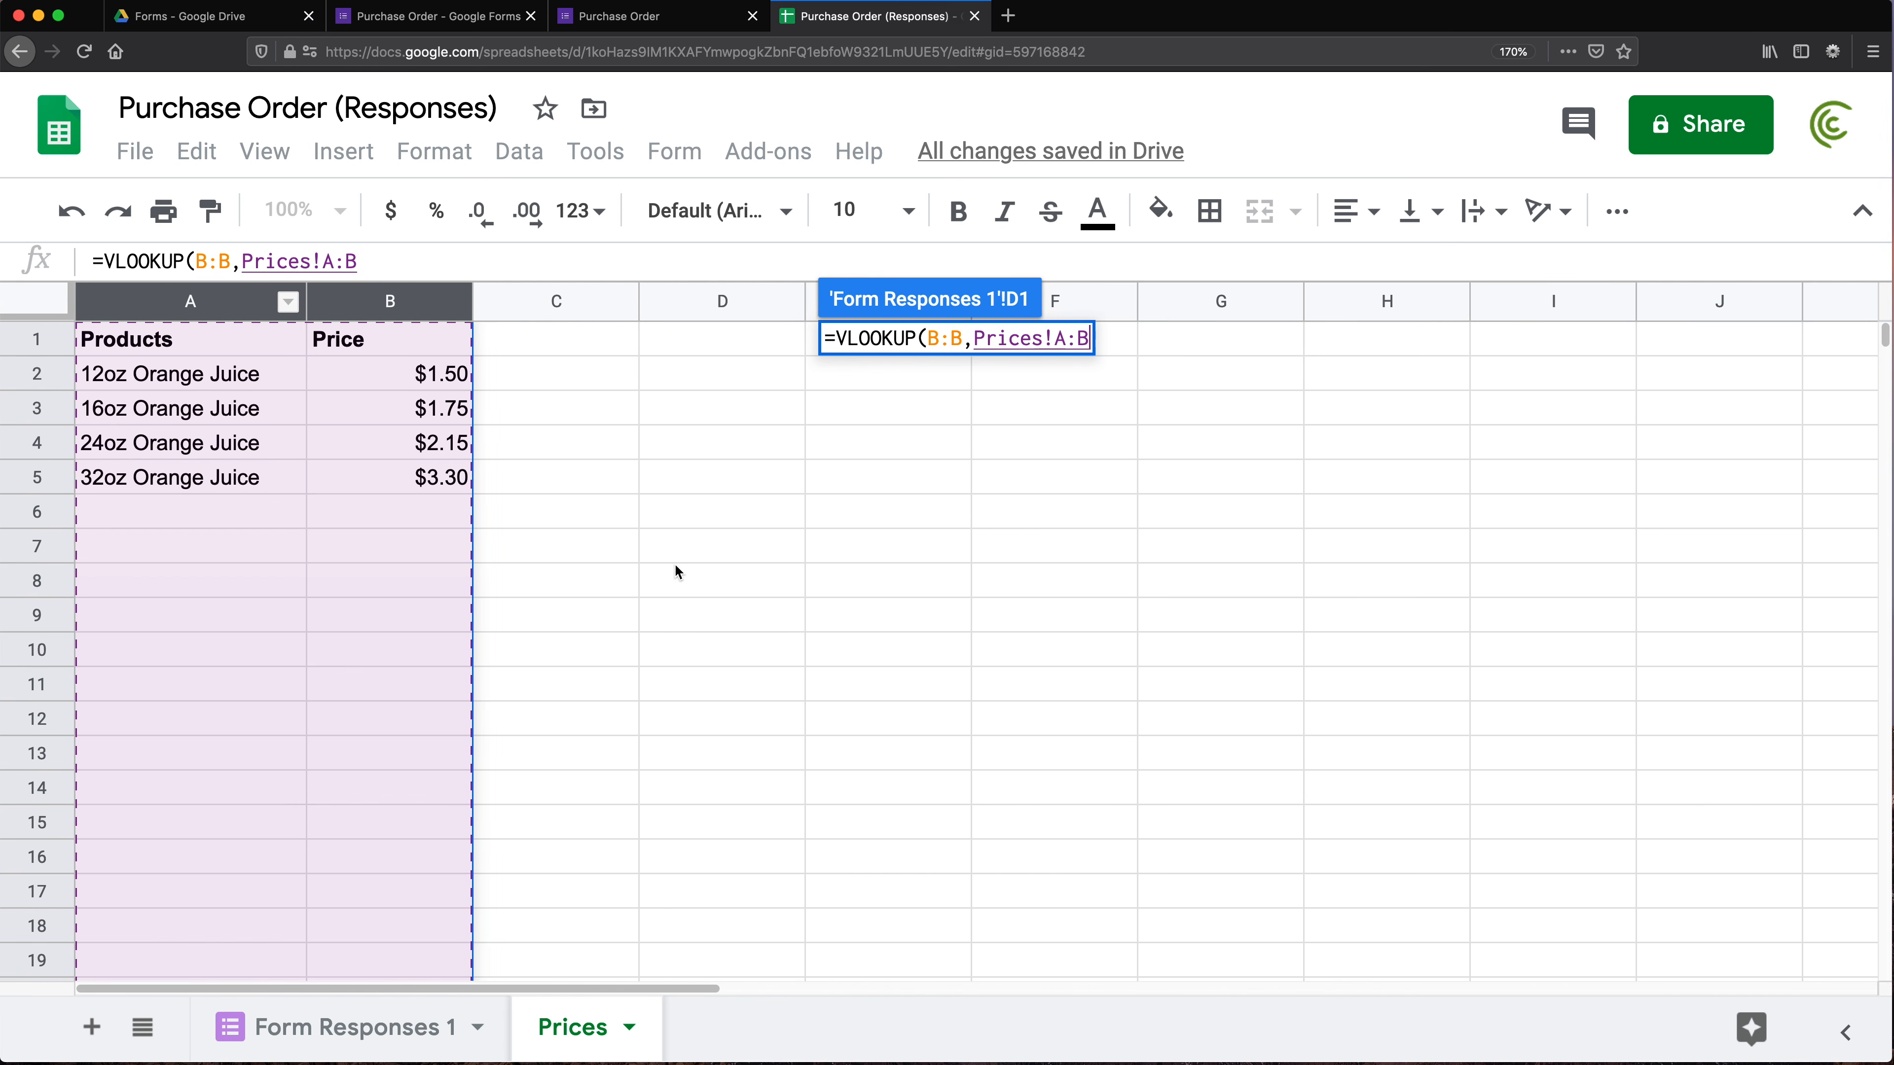
key("F4")
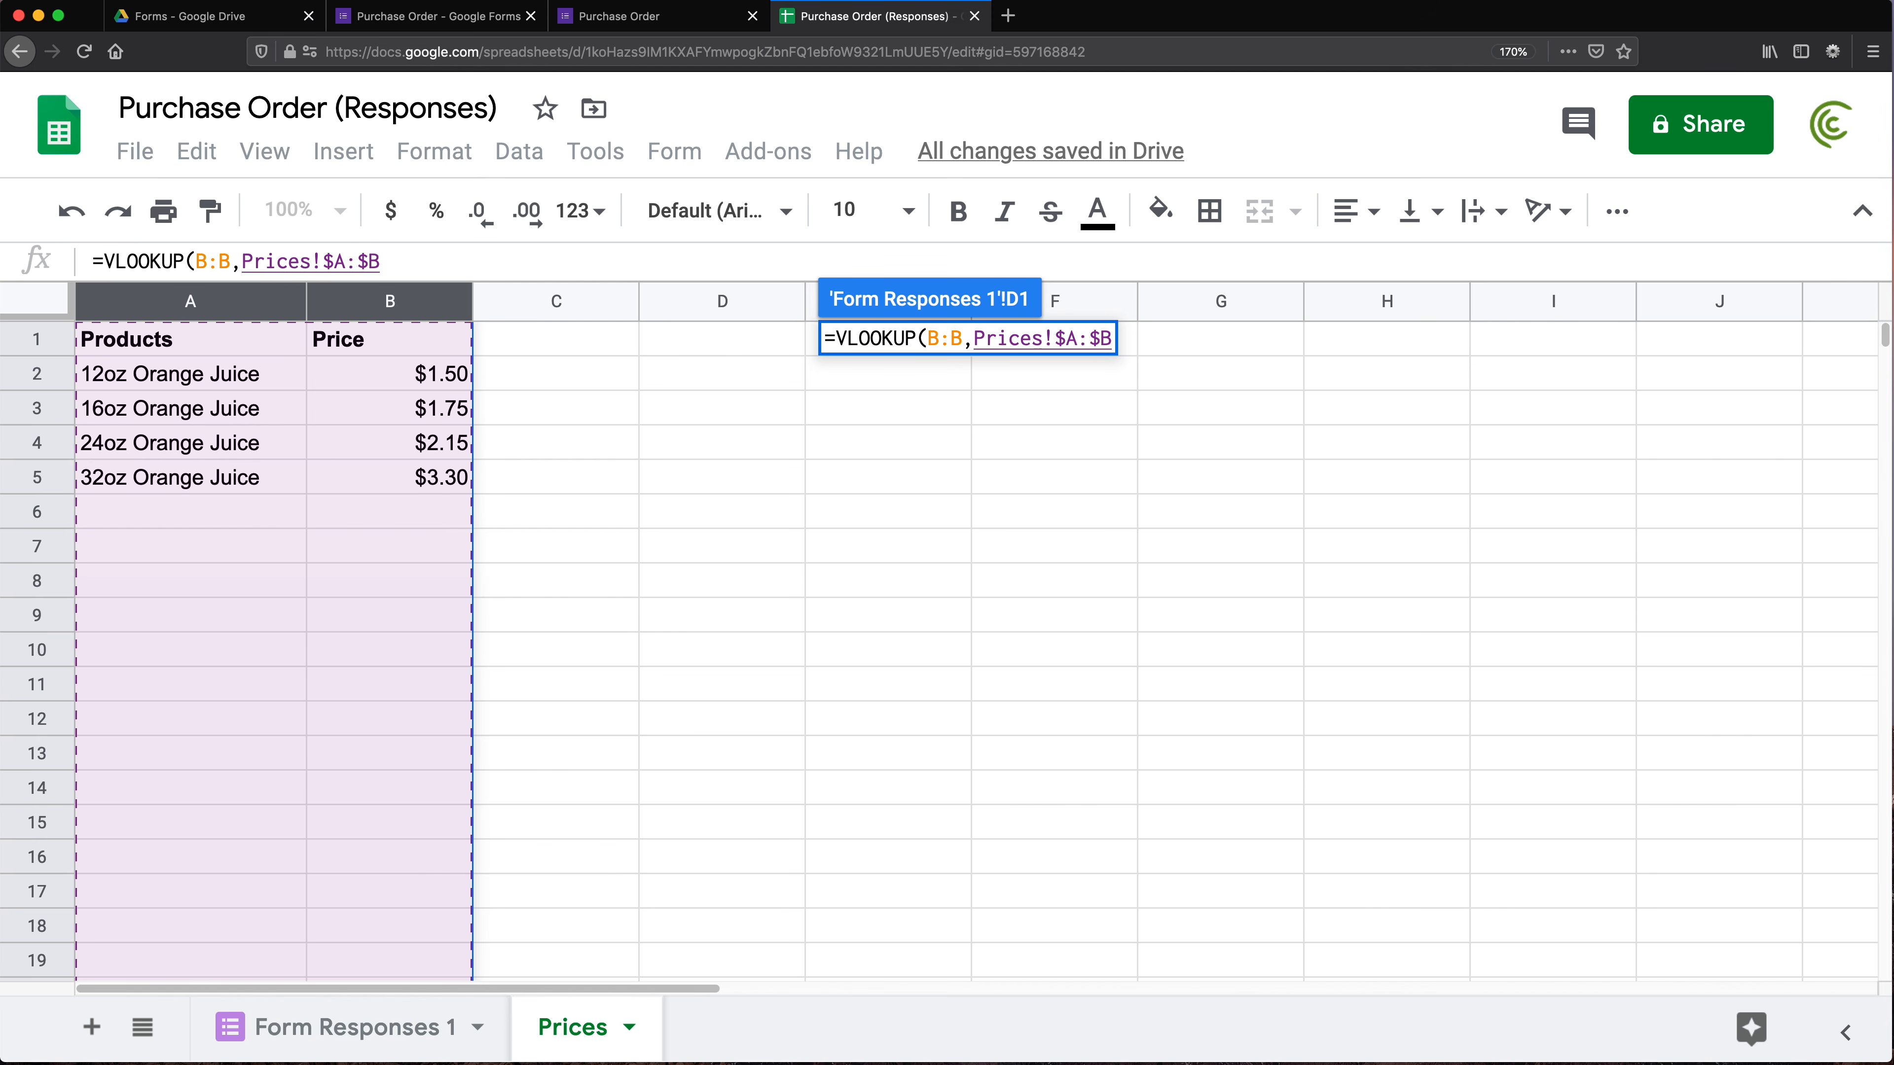
Complete the D1 VLOOKUP with column index 2 and 0 for an exact match, and check its result
type(",")
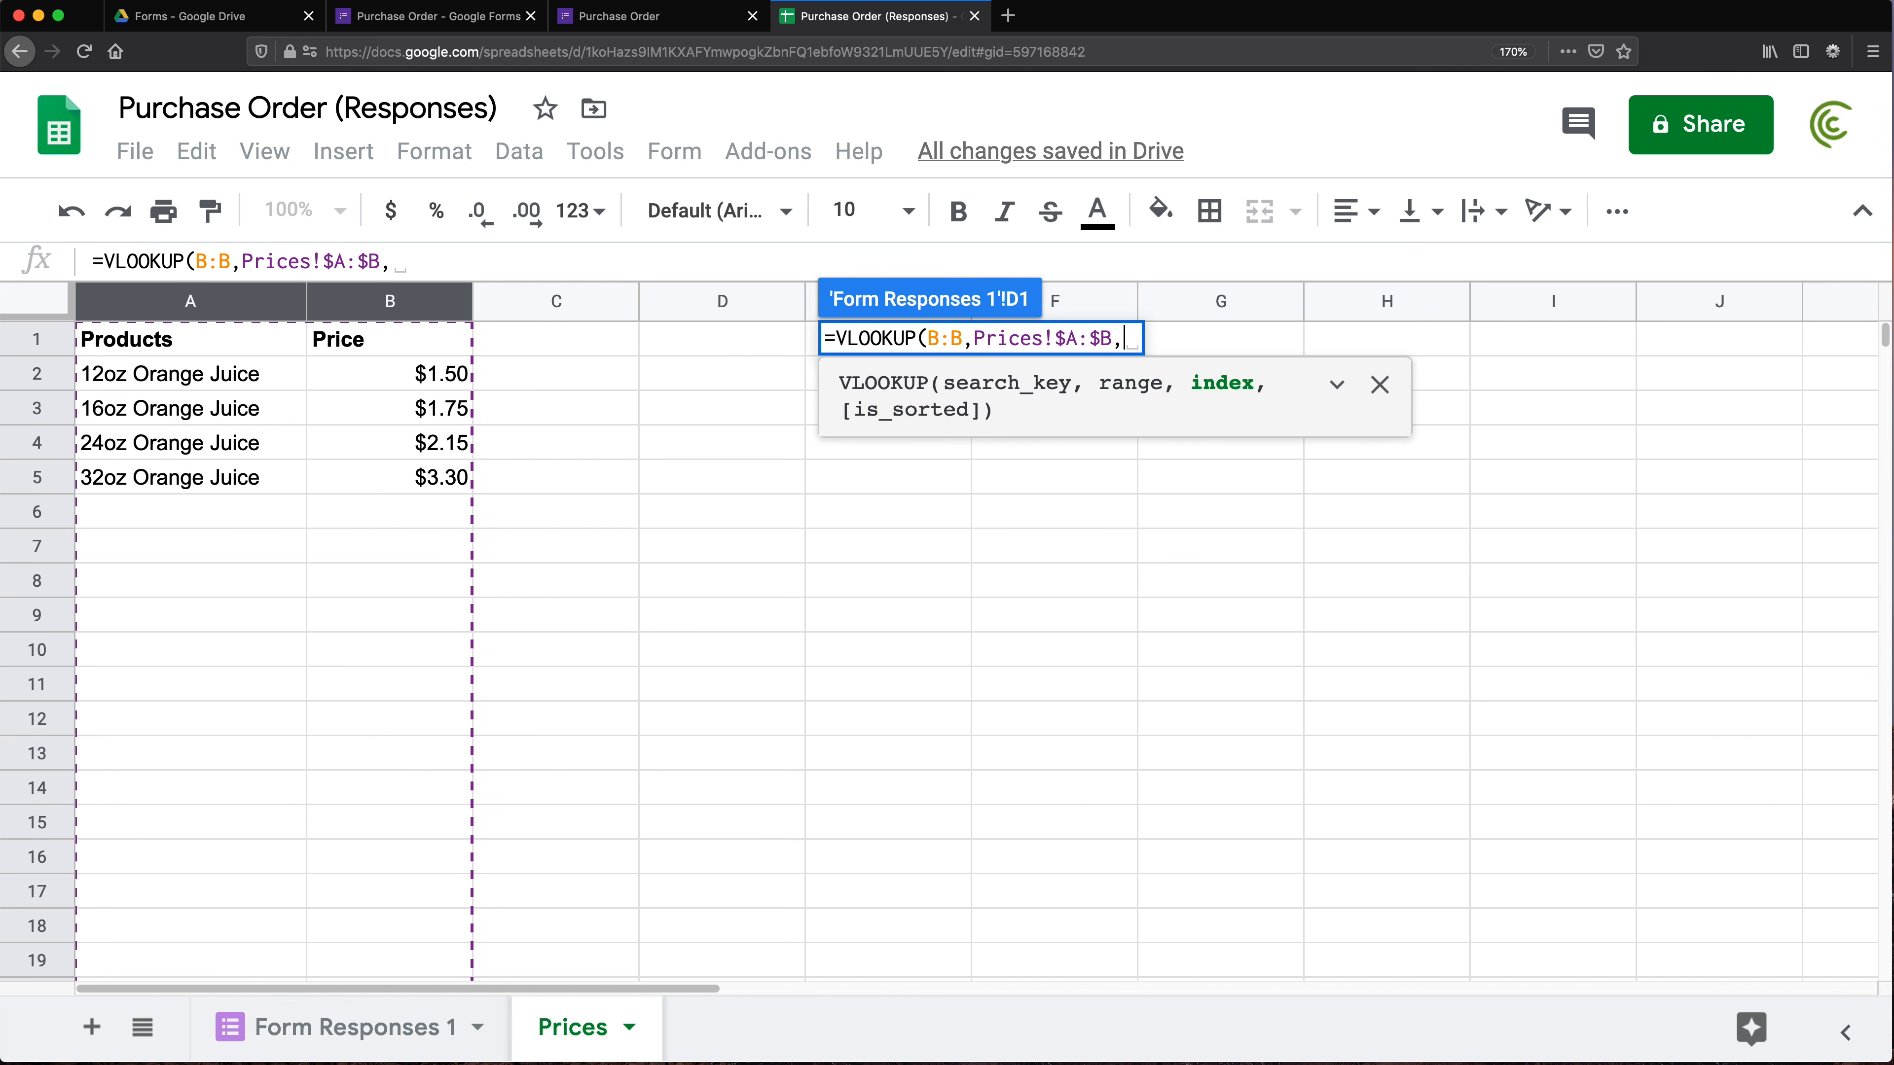
type("2")
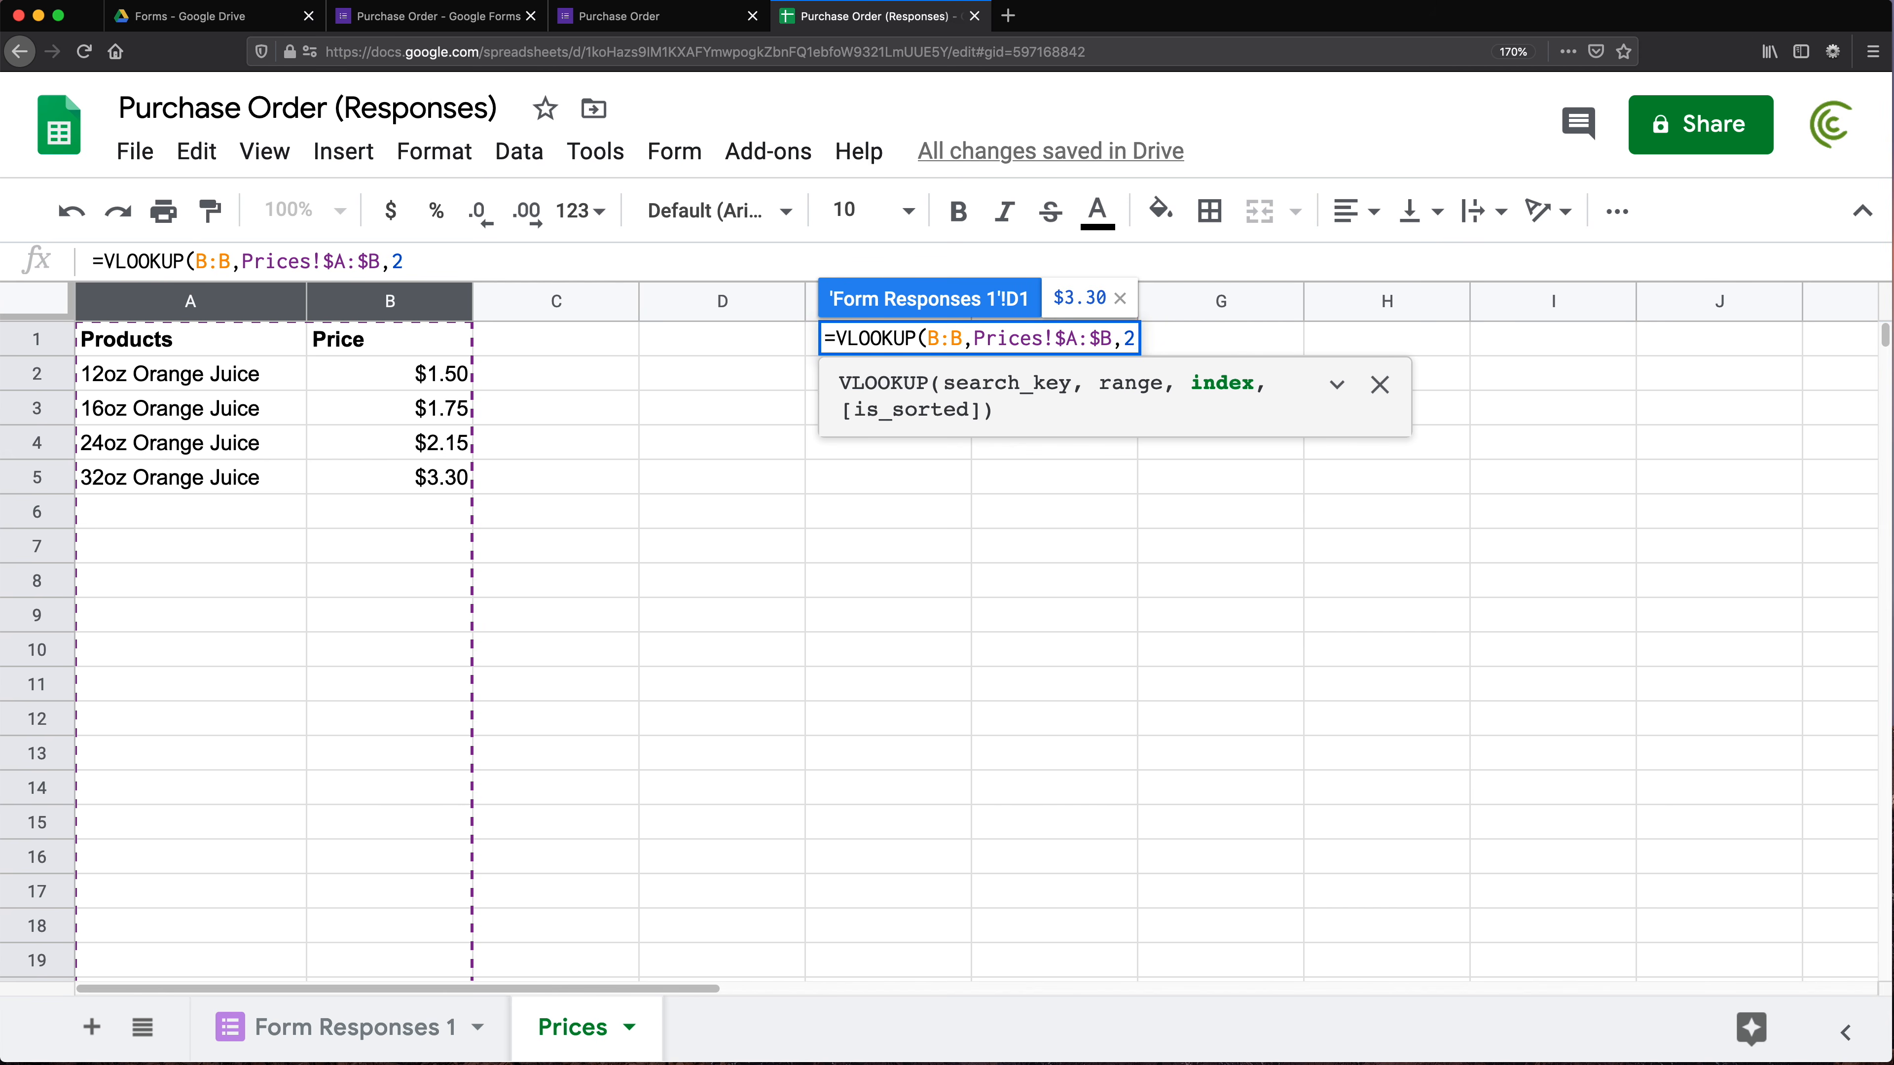
type(",")
type("0)")
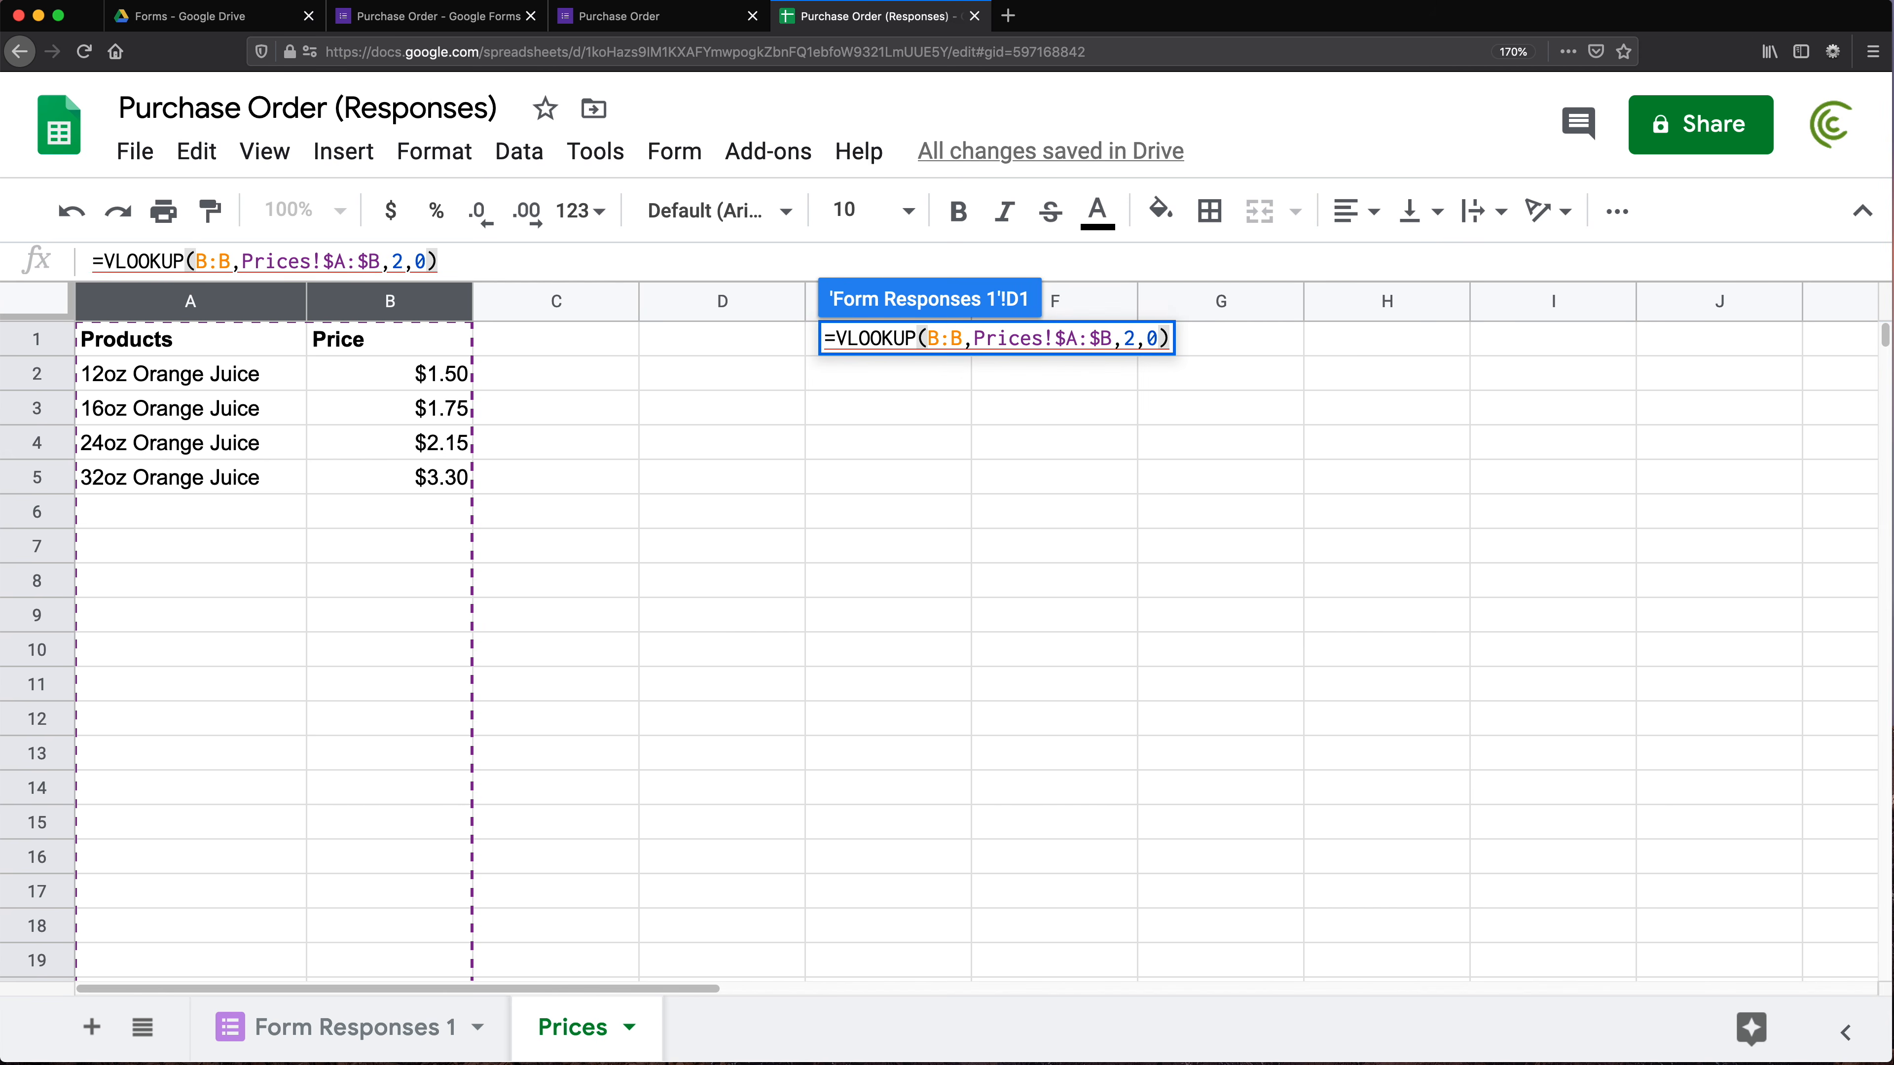
key("Return")
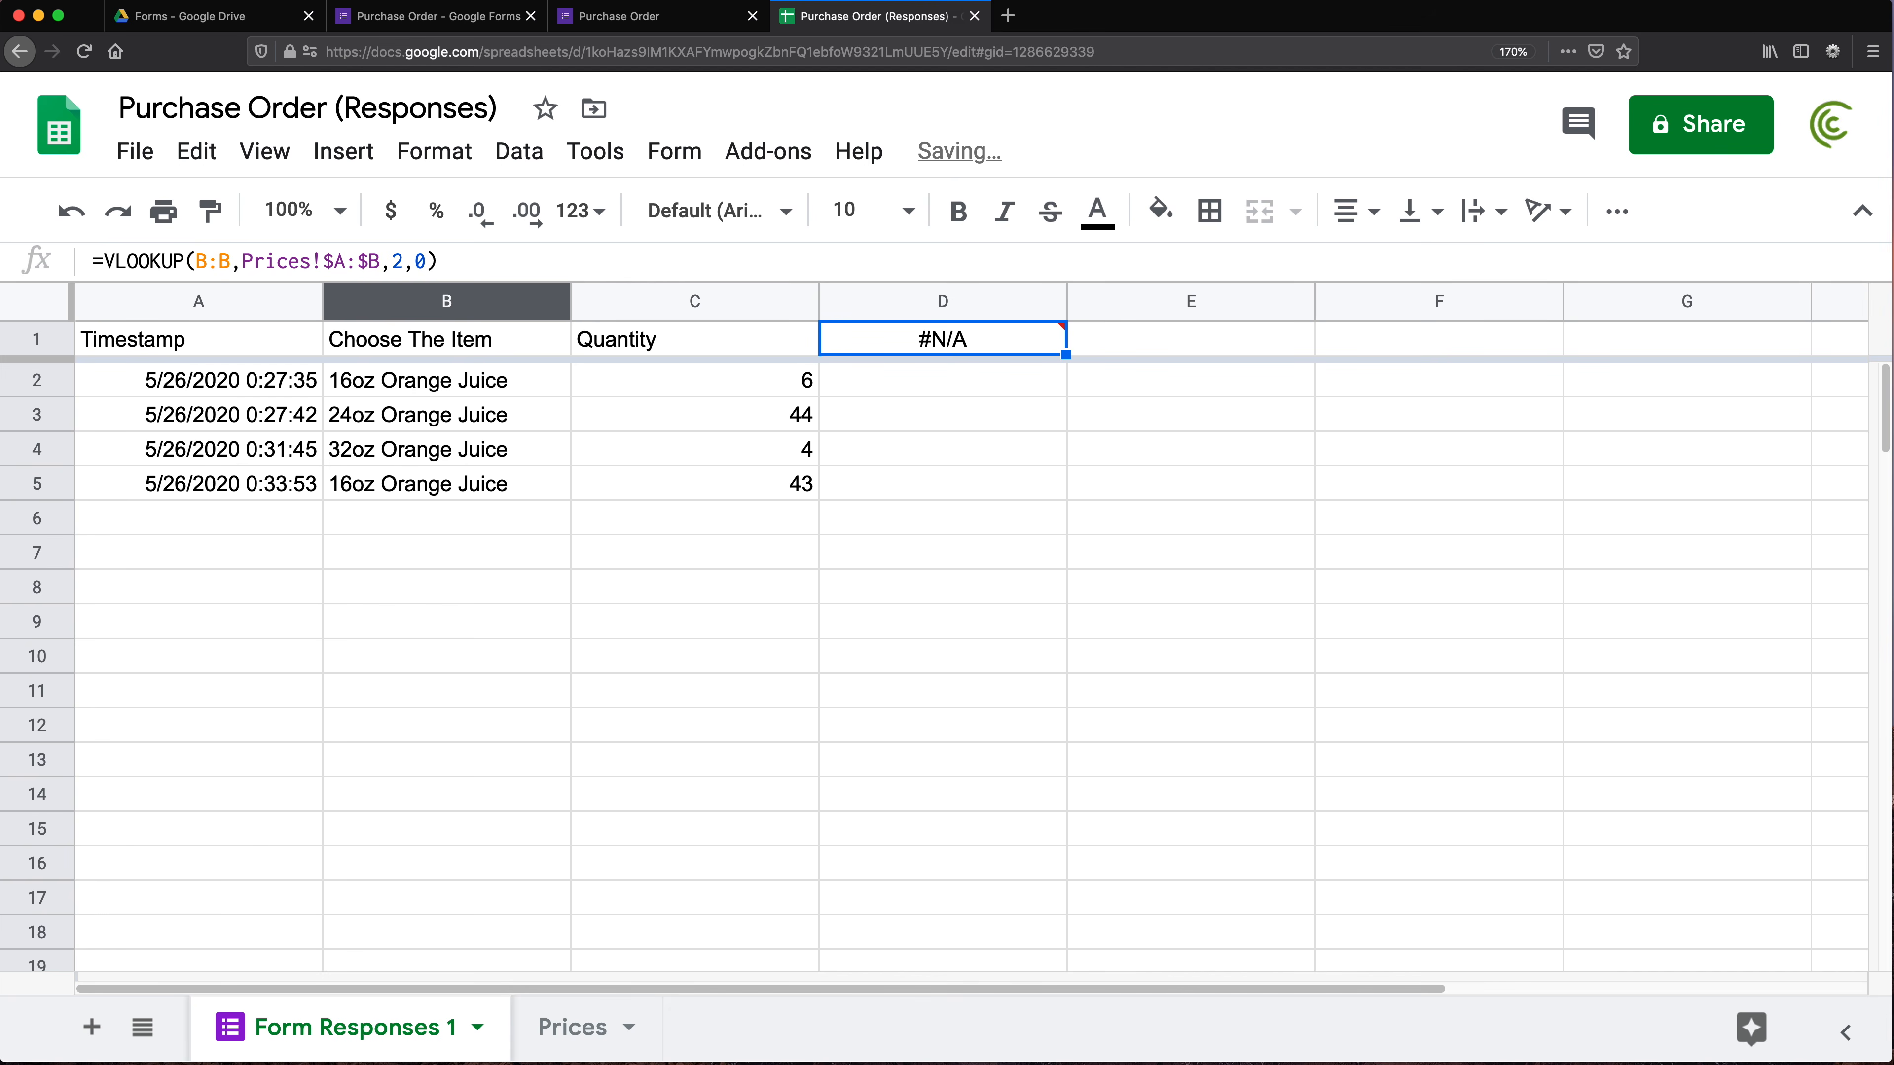
mouse_move(954, 345)
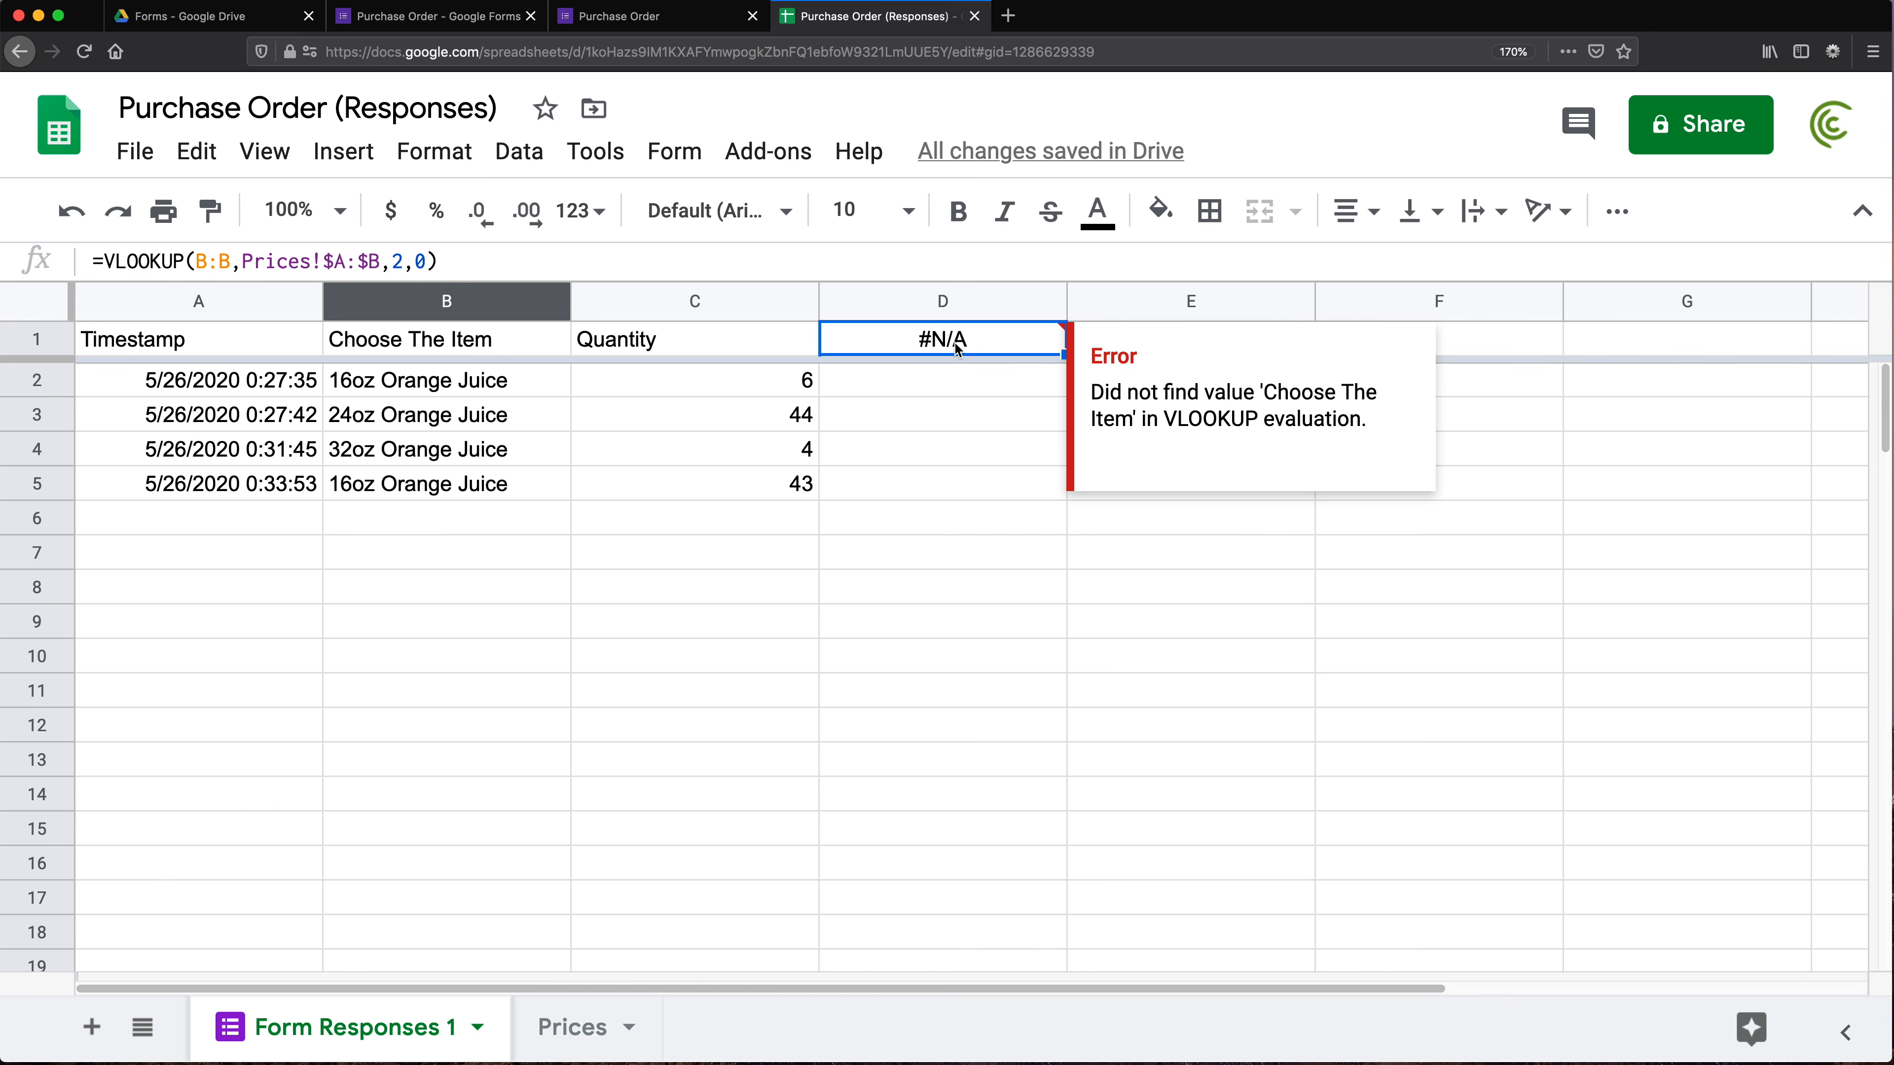
Wrap the VLOOKUP formula in header cell D1 in ARRAYFORMULA so it covers the whole column
double_click(954, 342)
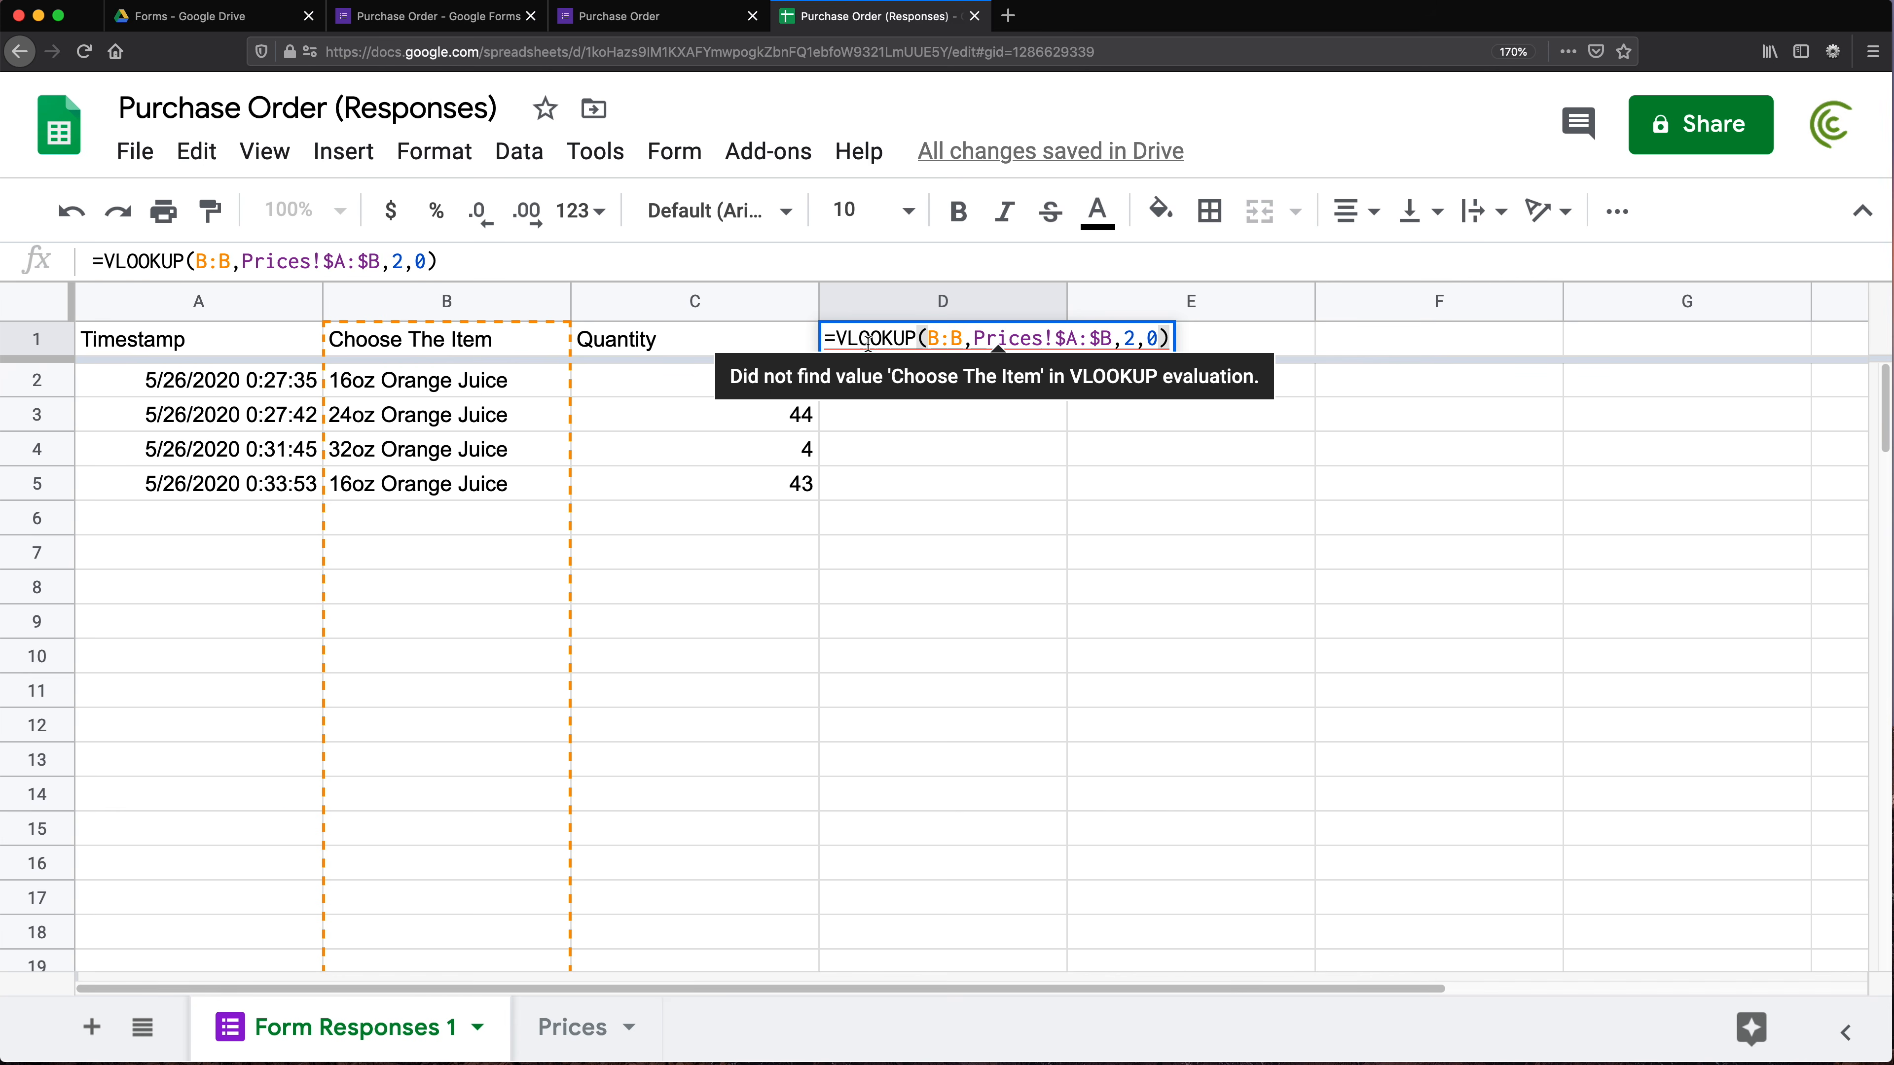
left_click(834, 337)
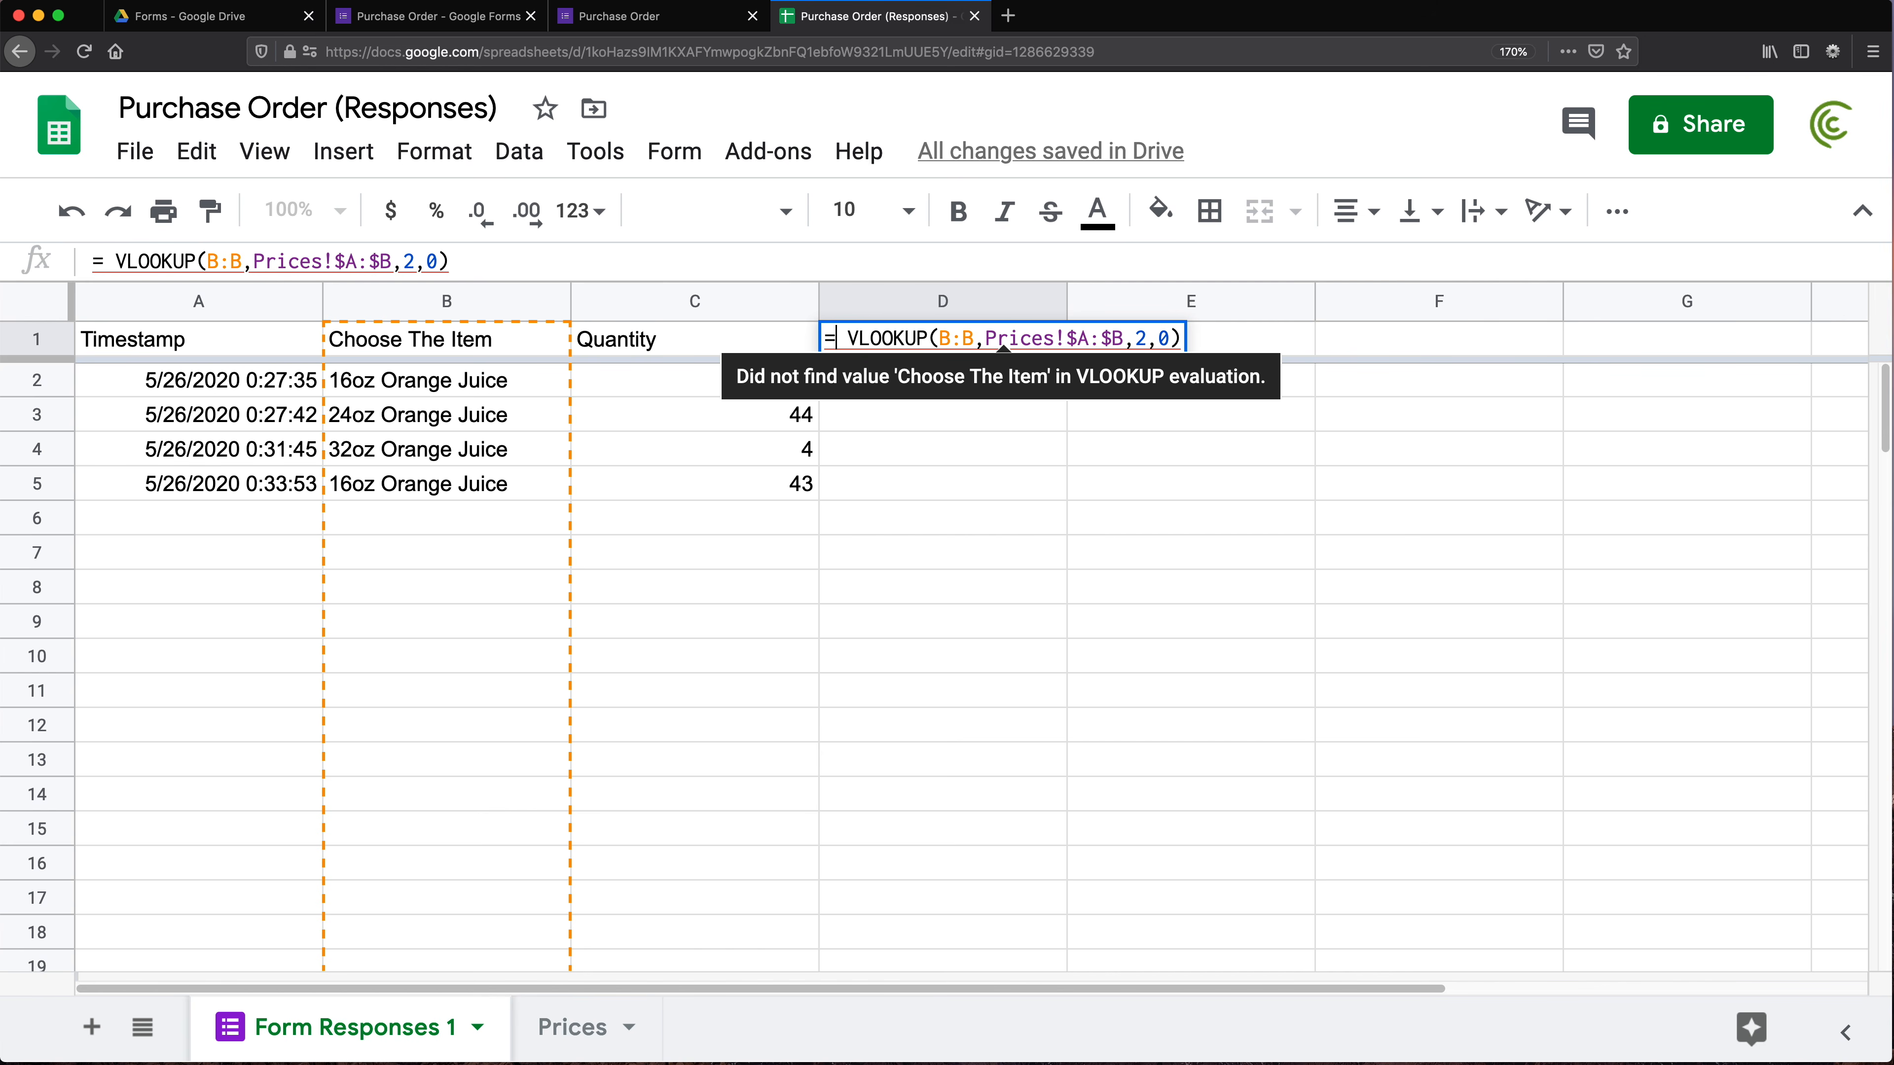
type("arr")
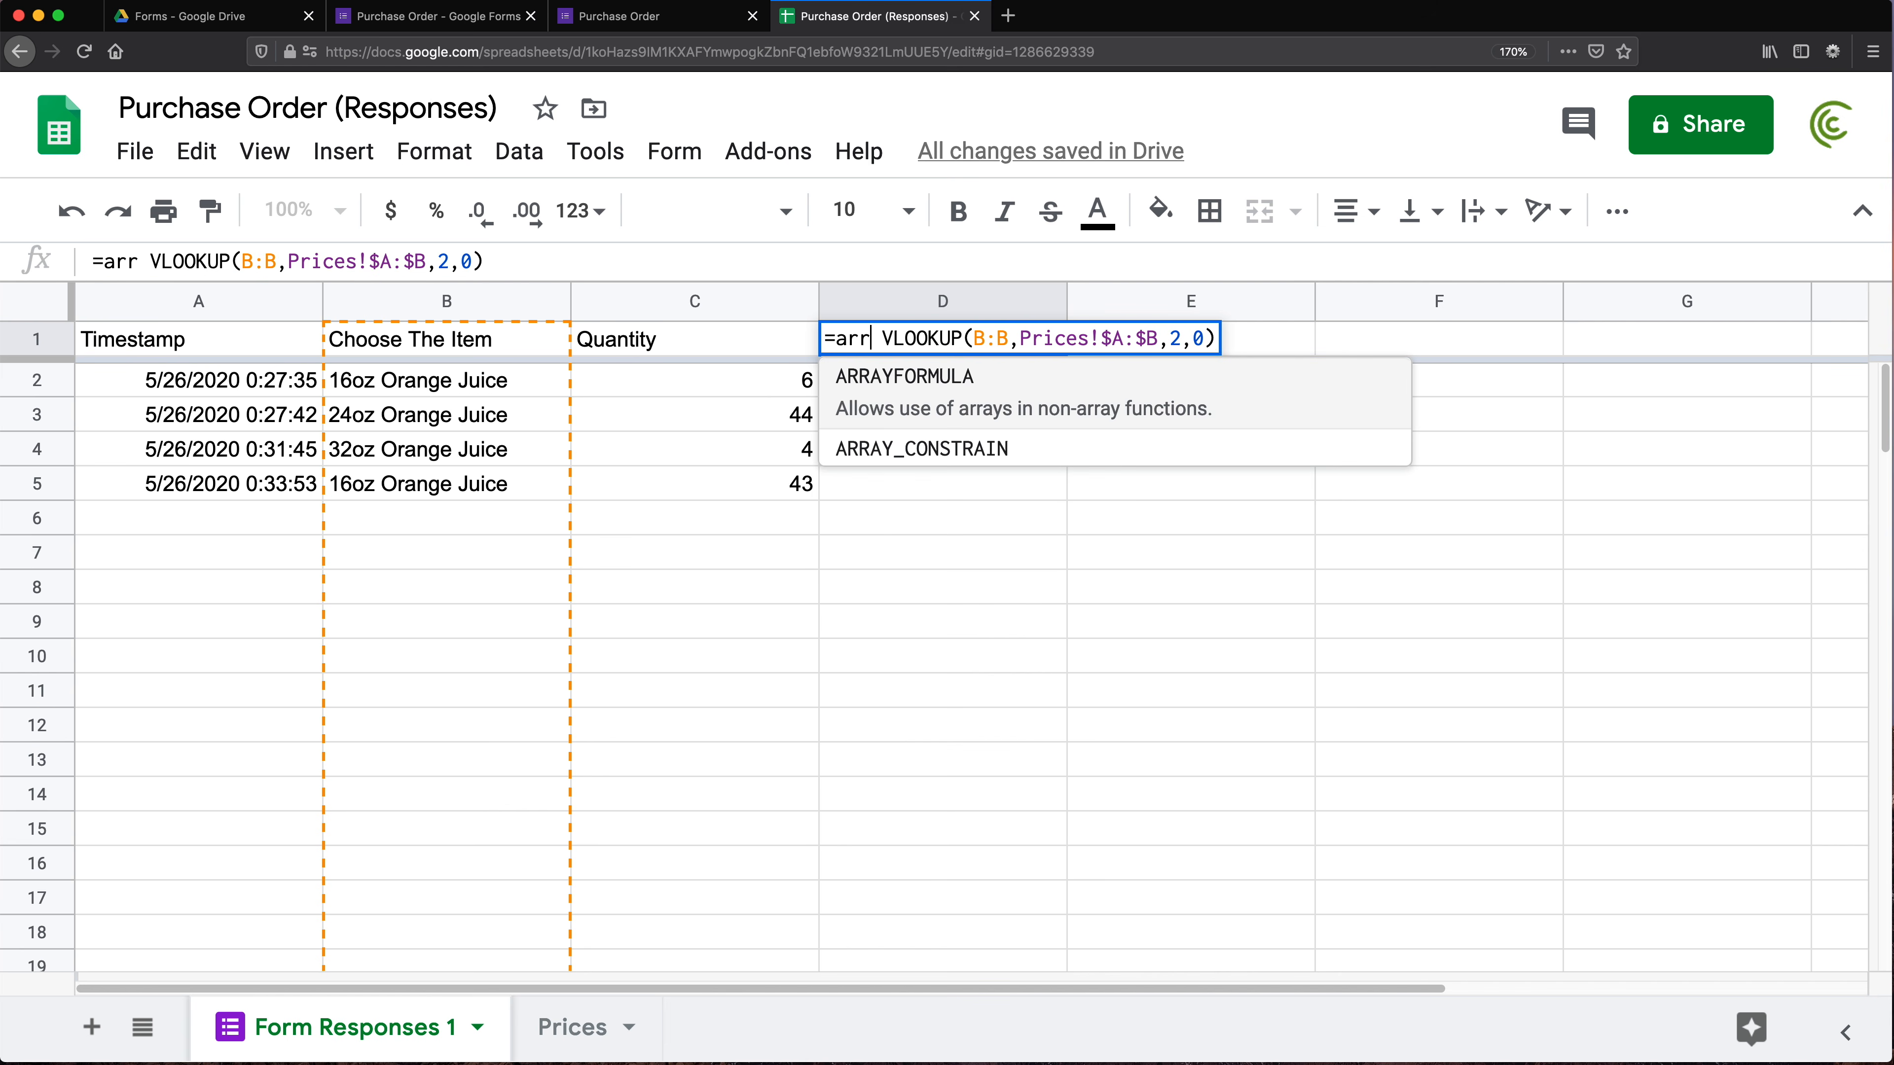
key("Tab")
key("Delete")
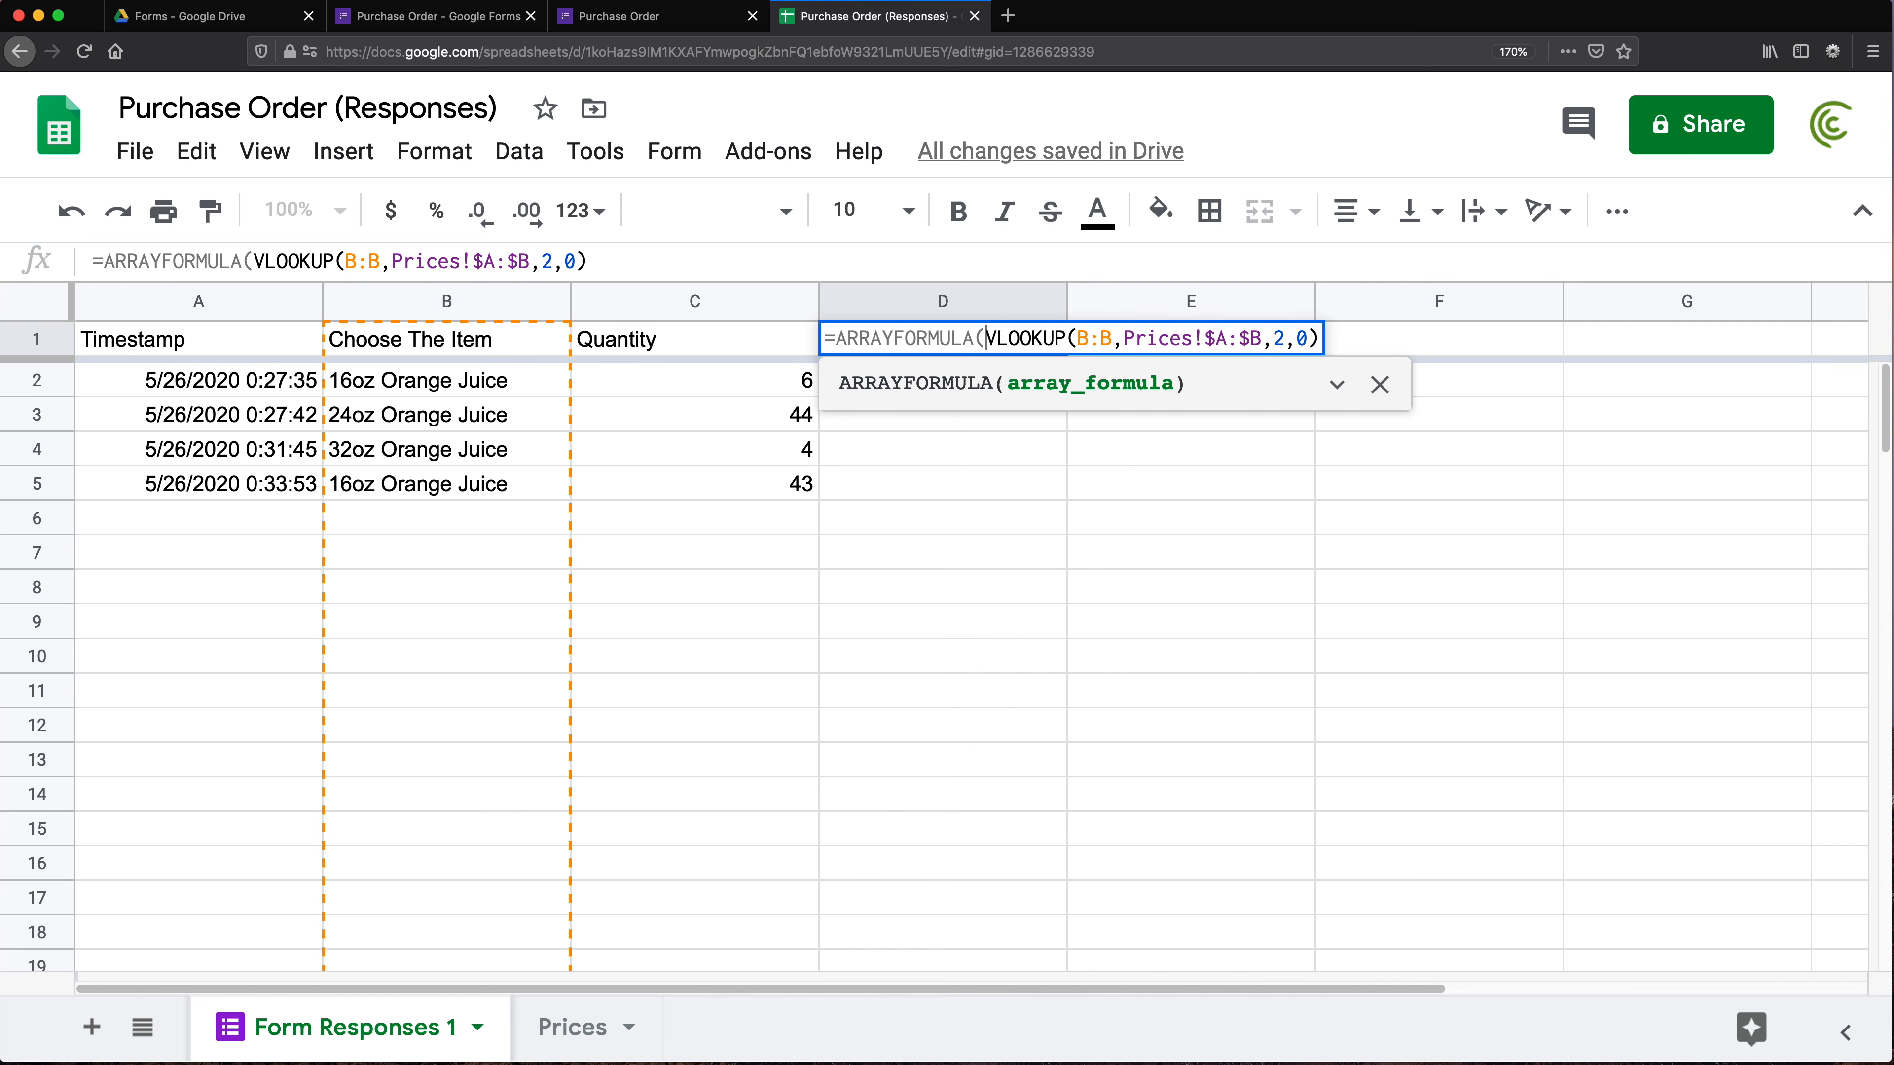
left_click(1316, 335)
type(")")
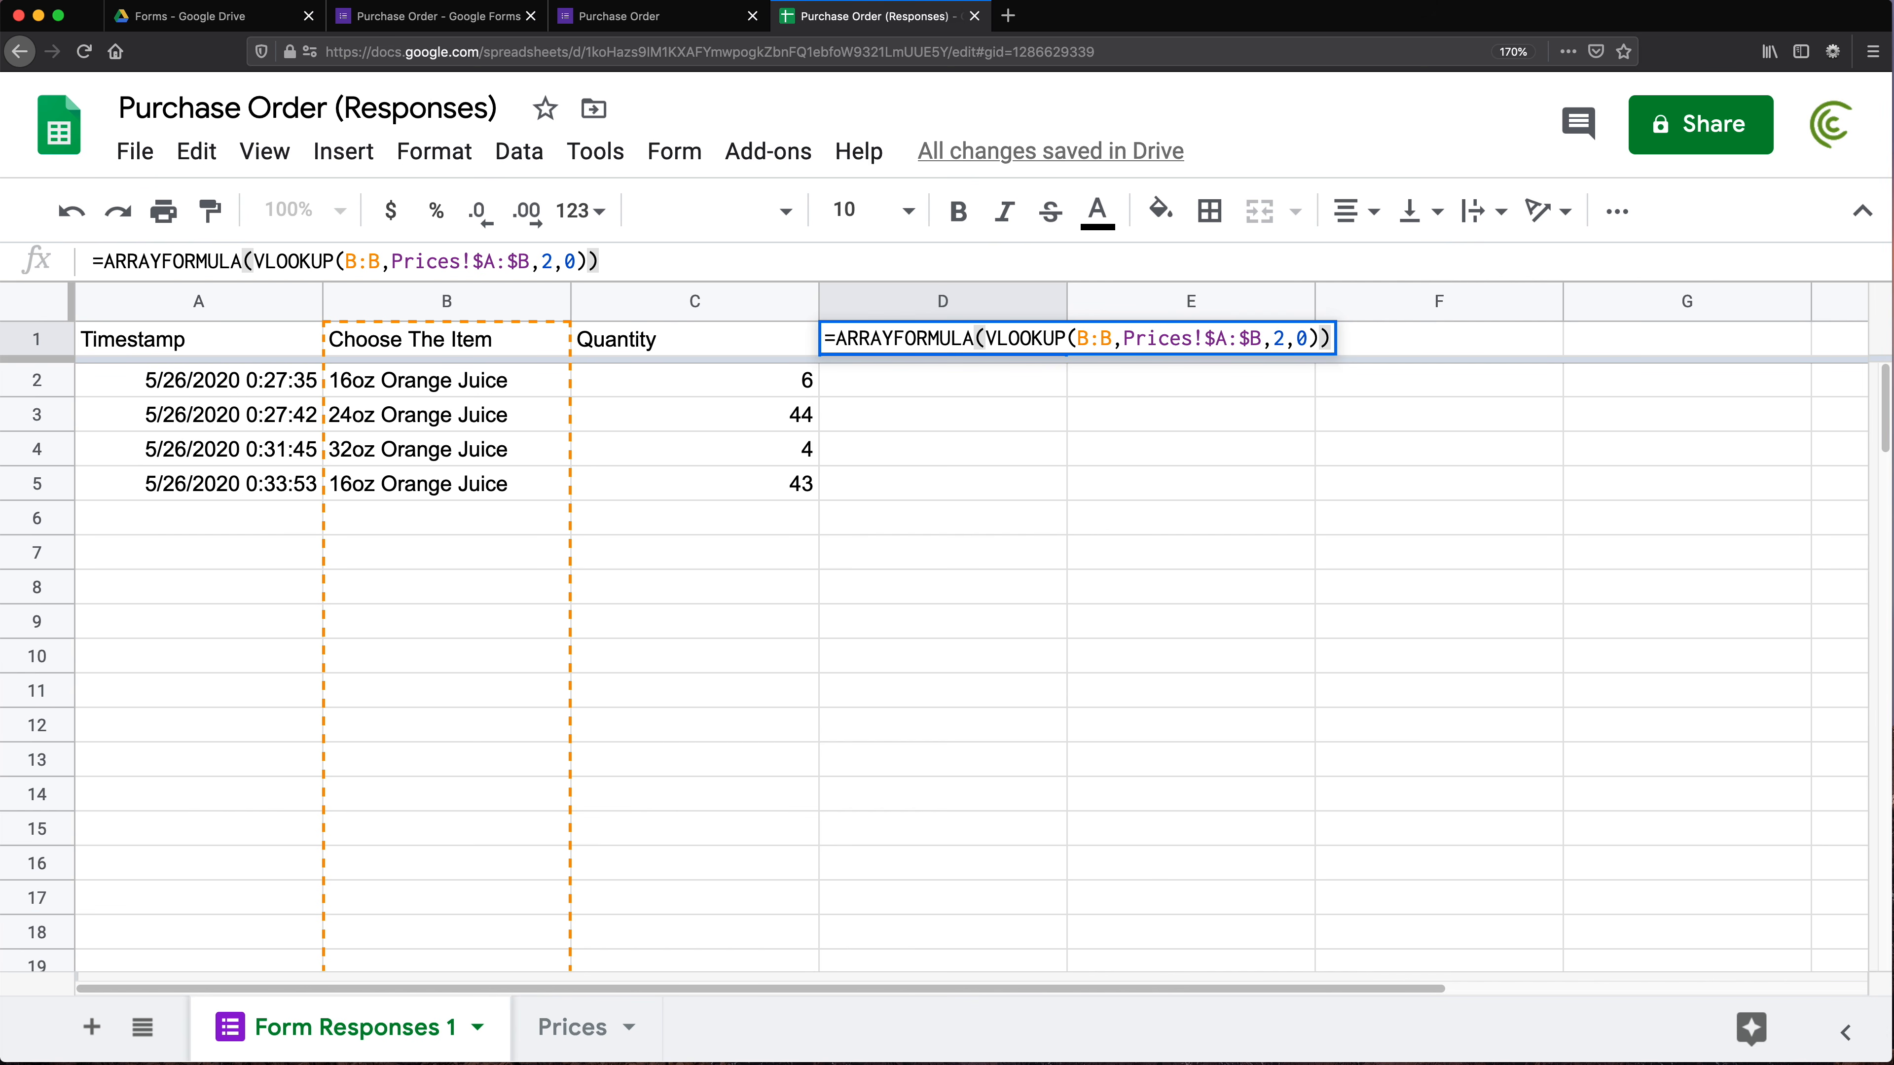
key("Return")
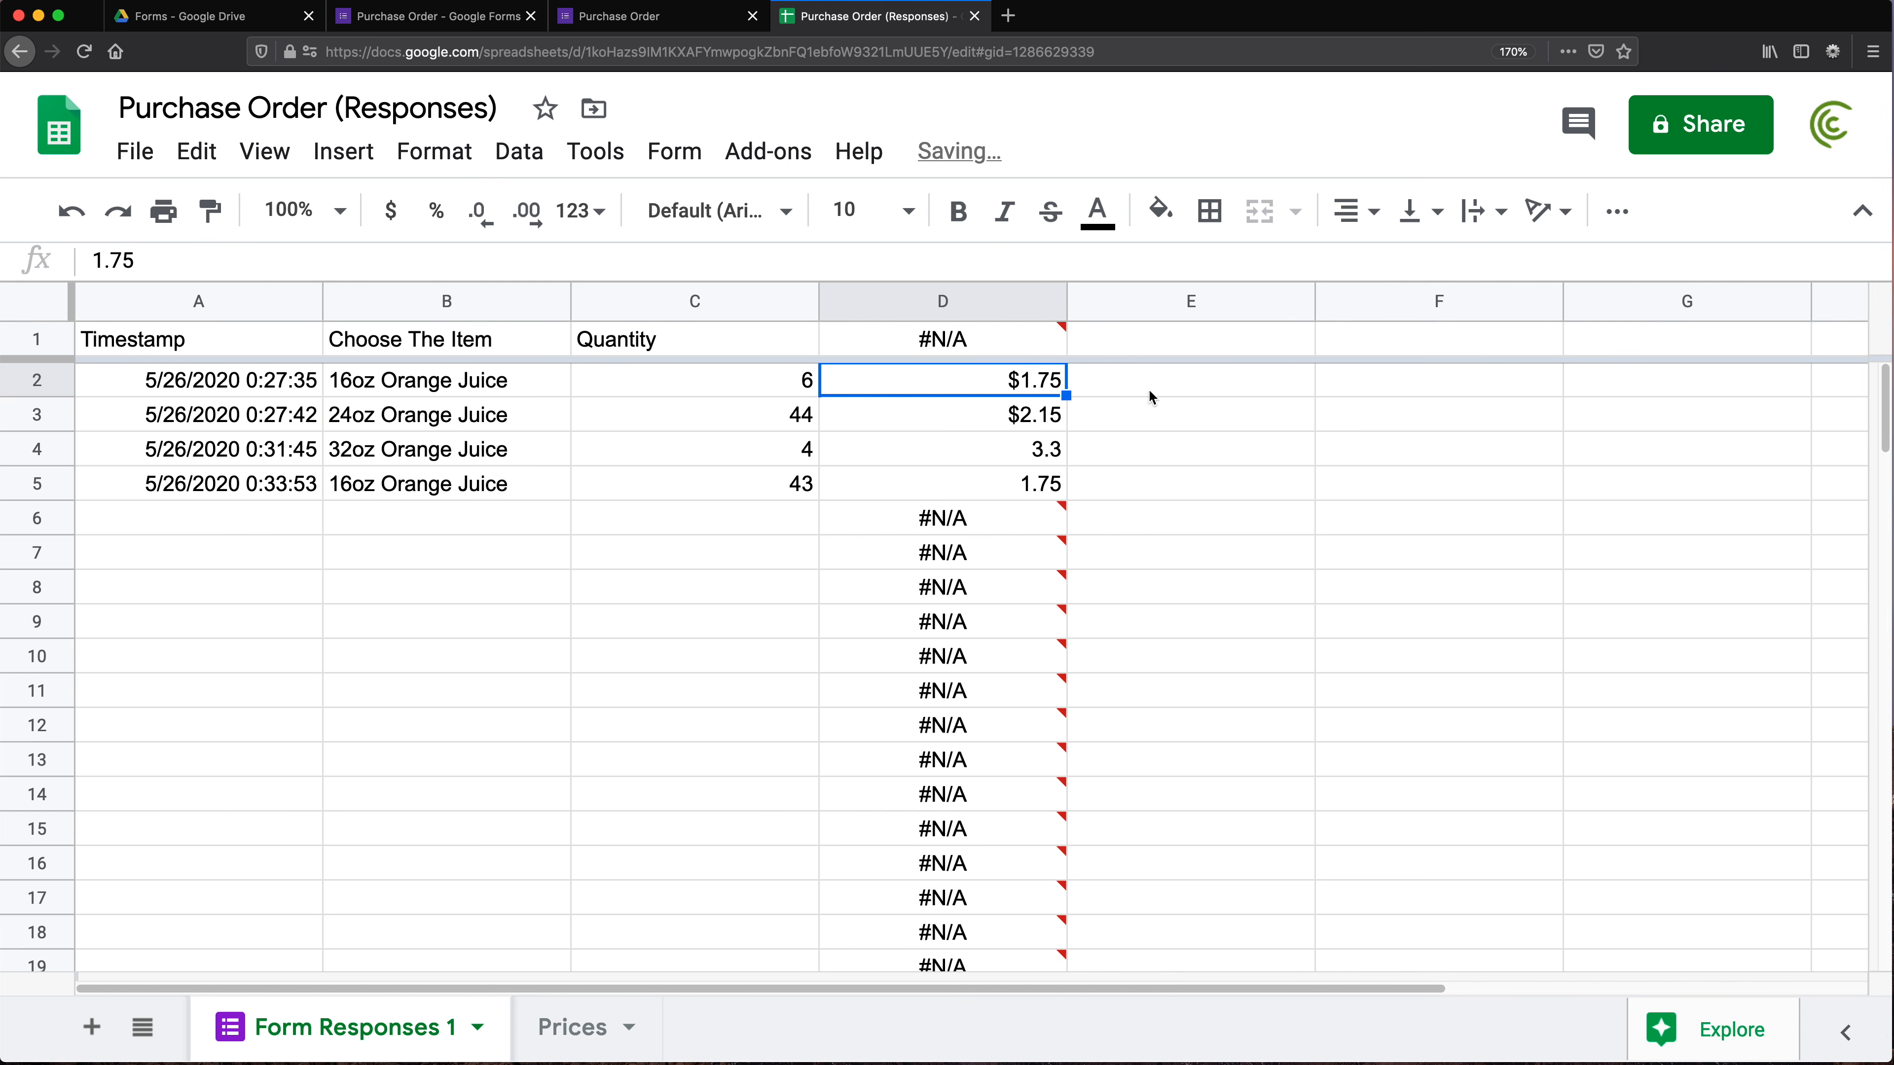
Examine the column D results for the header, response and blank rows, and compare the B1 header text with the product list on the Prices sheet
left_click(988, 347)
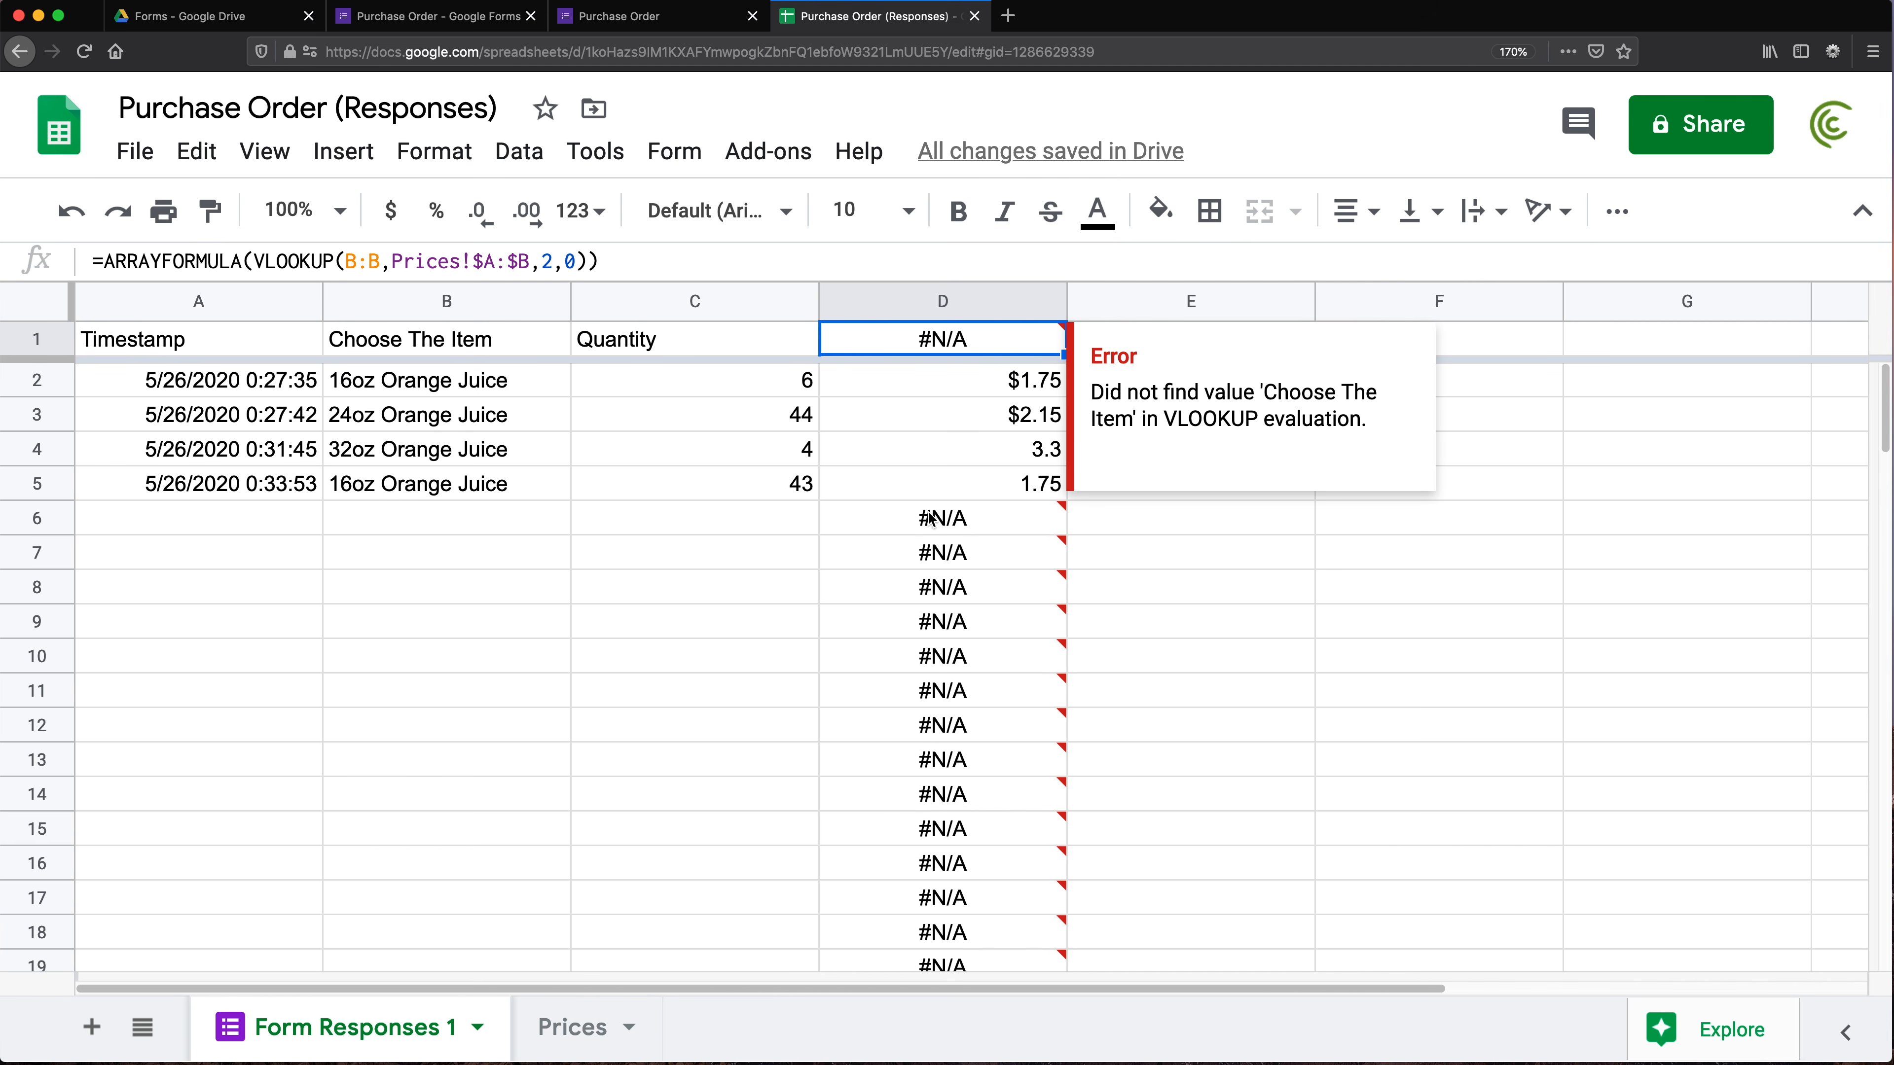
left_click_drag(933, 532, 891, 875)
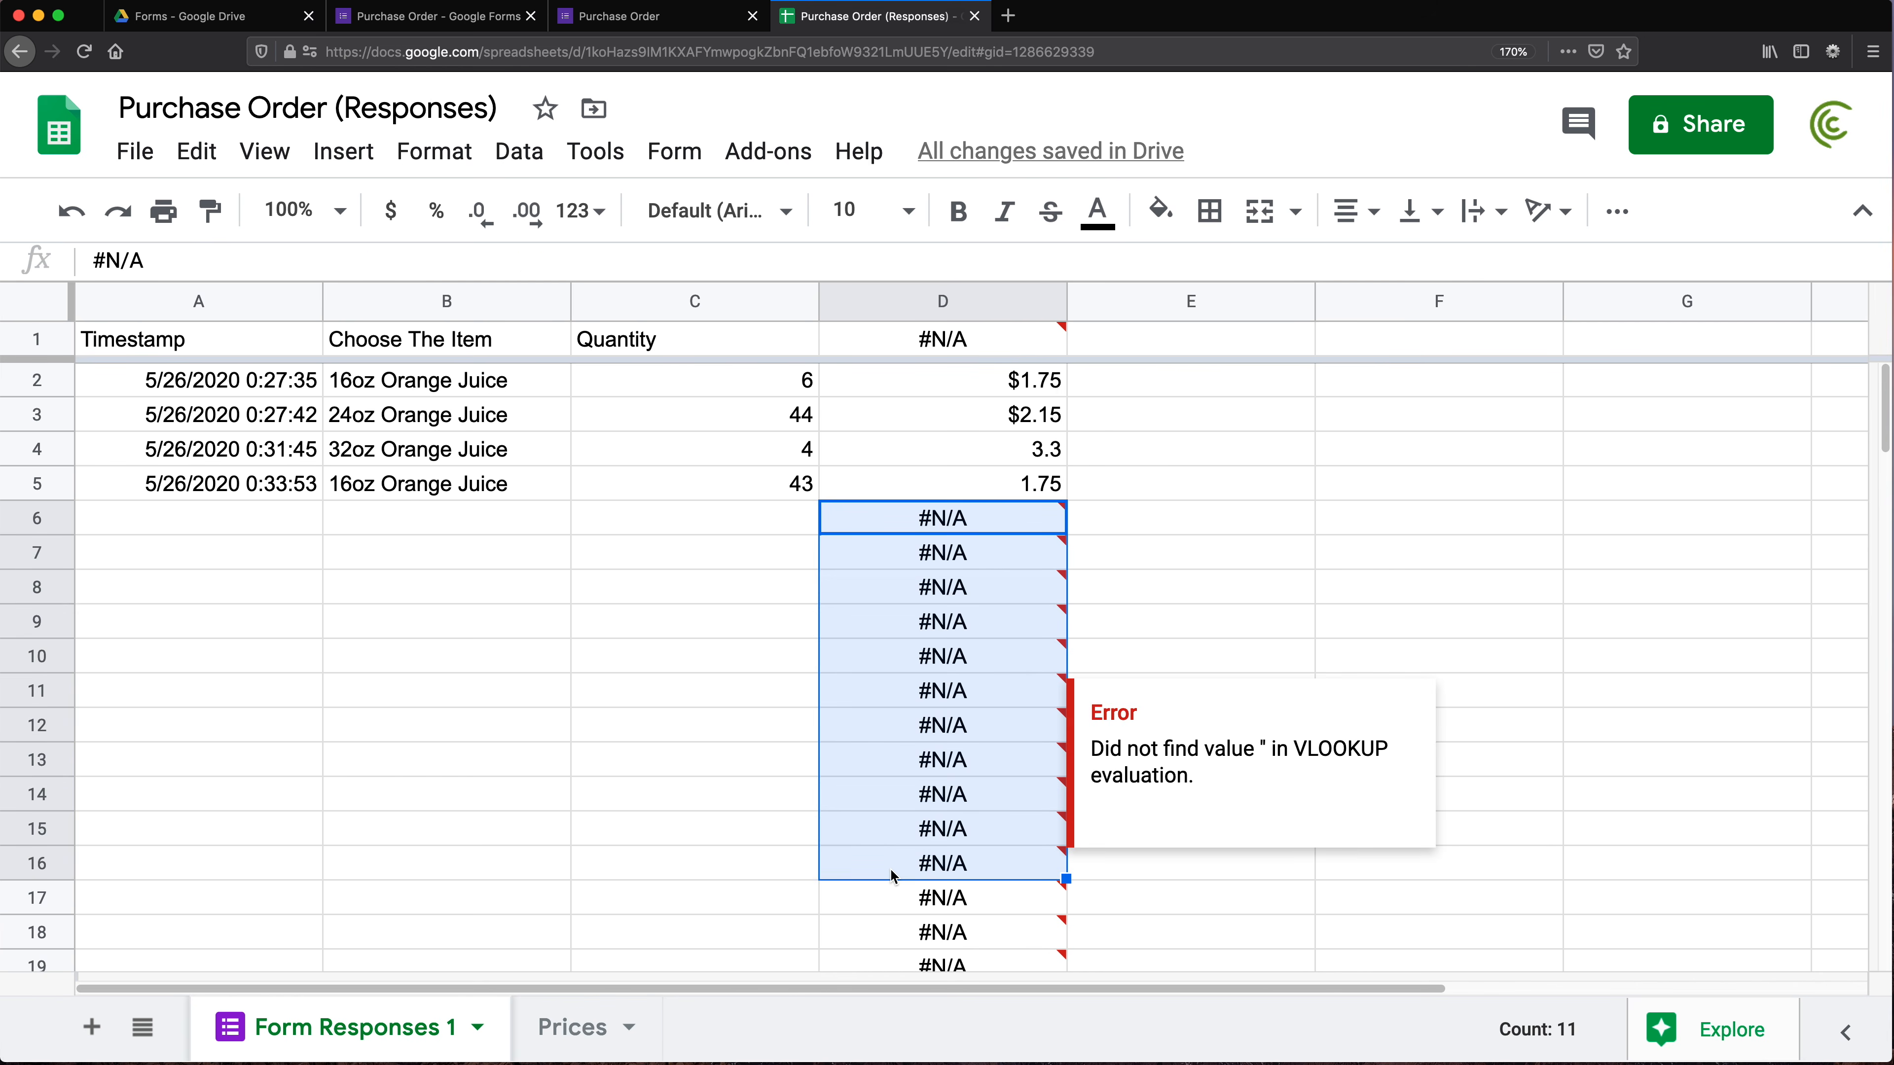
left_click_drag(968, 380, 974, 485)
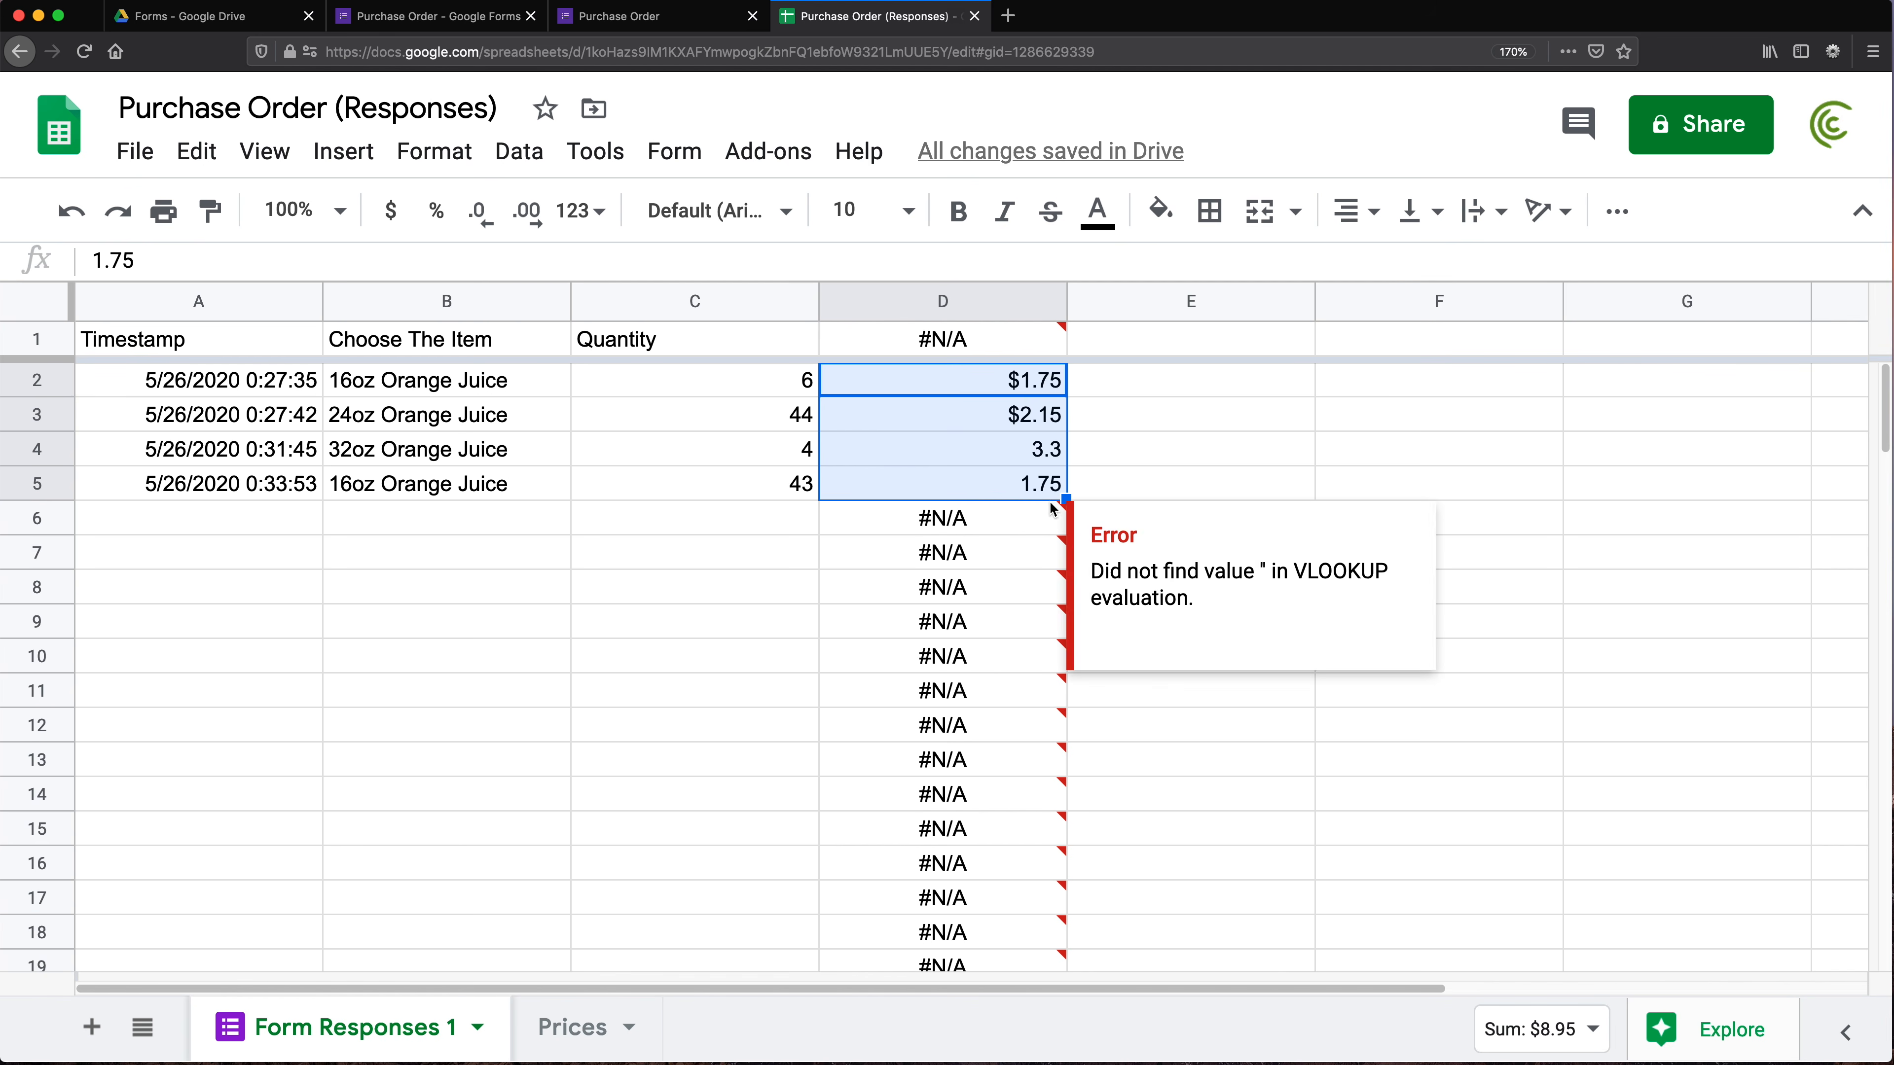
left_click(958, 337)
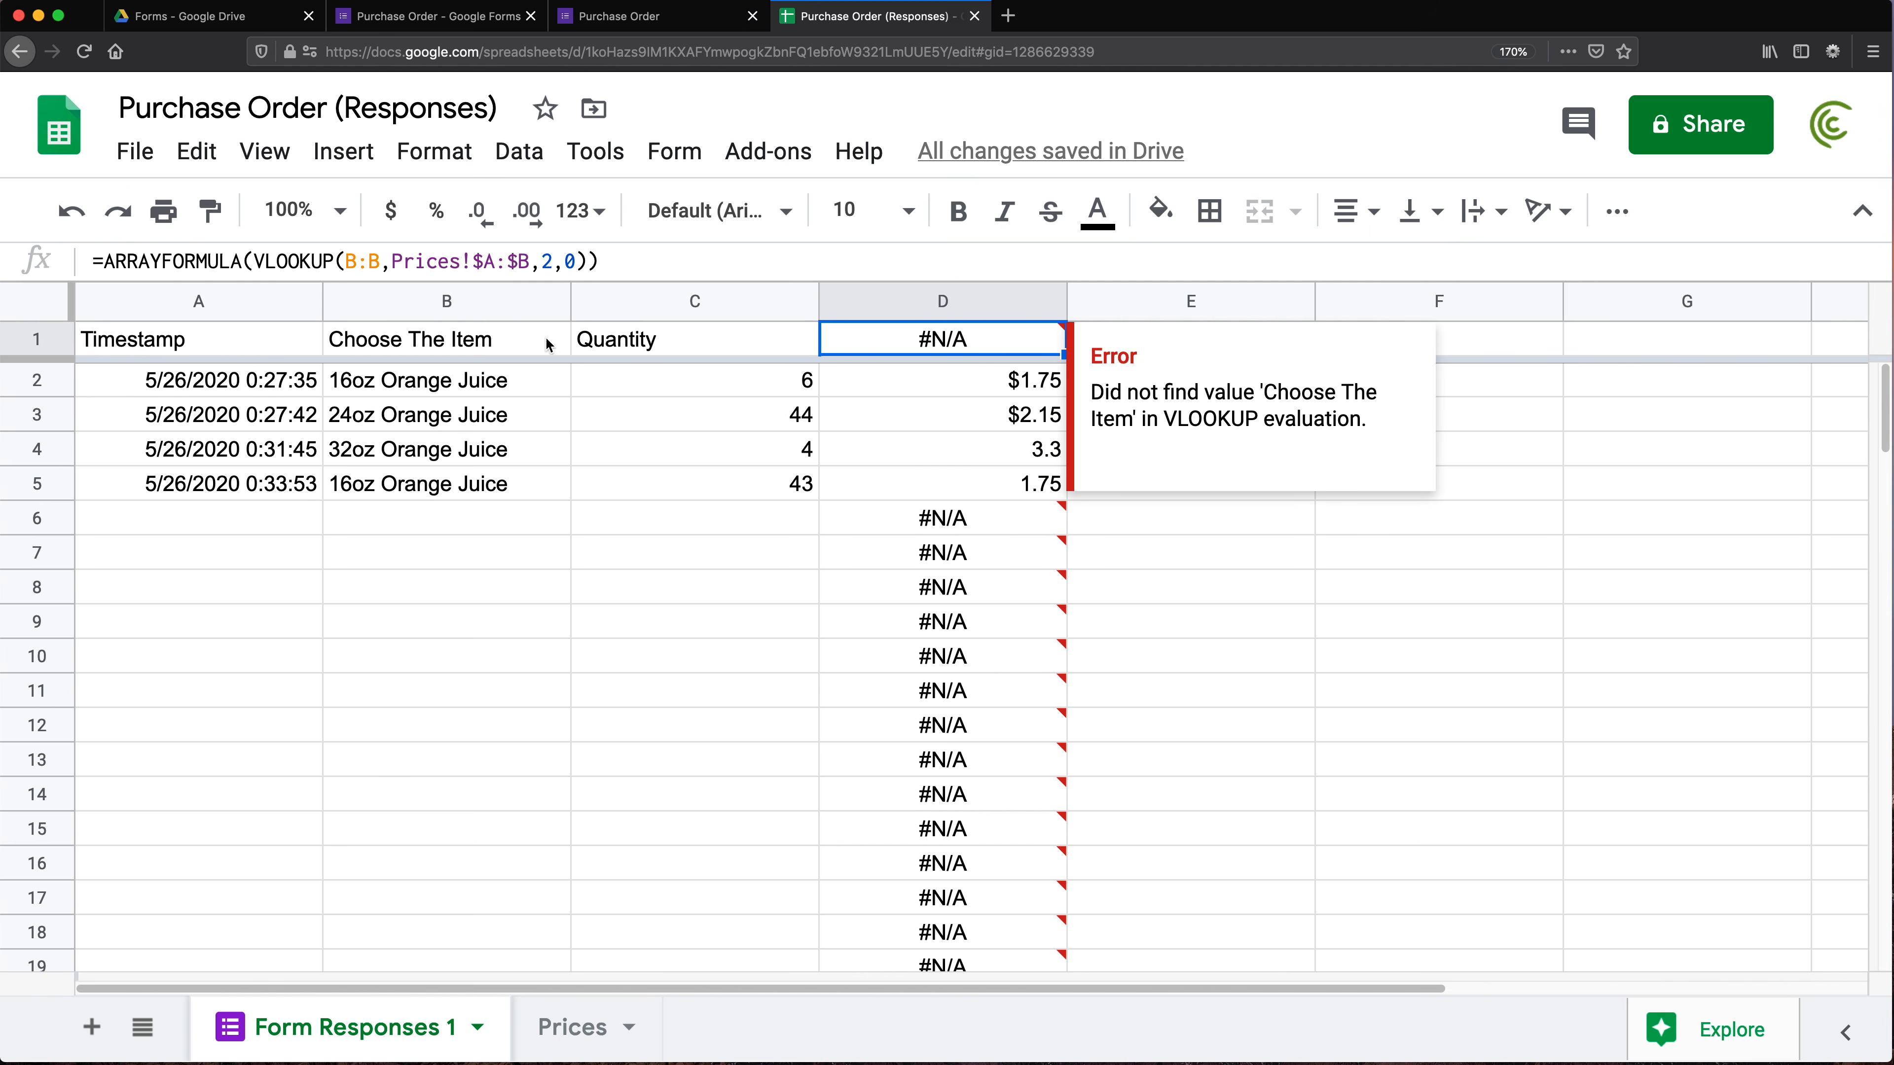
left_click(355, 344)
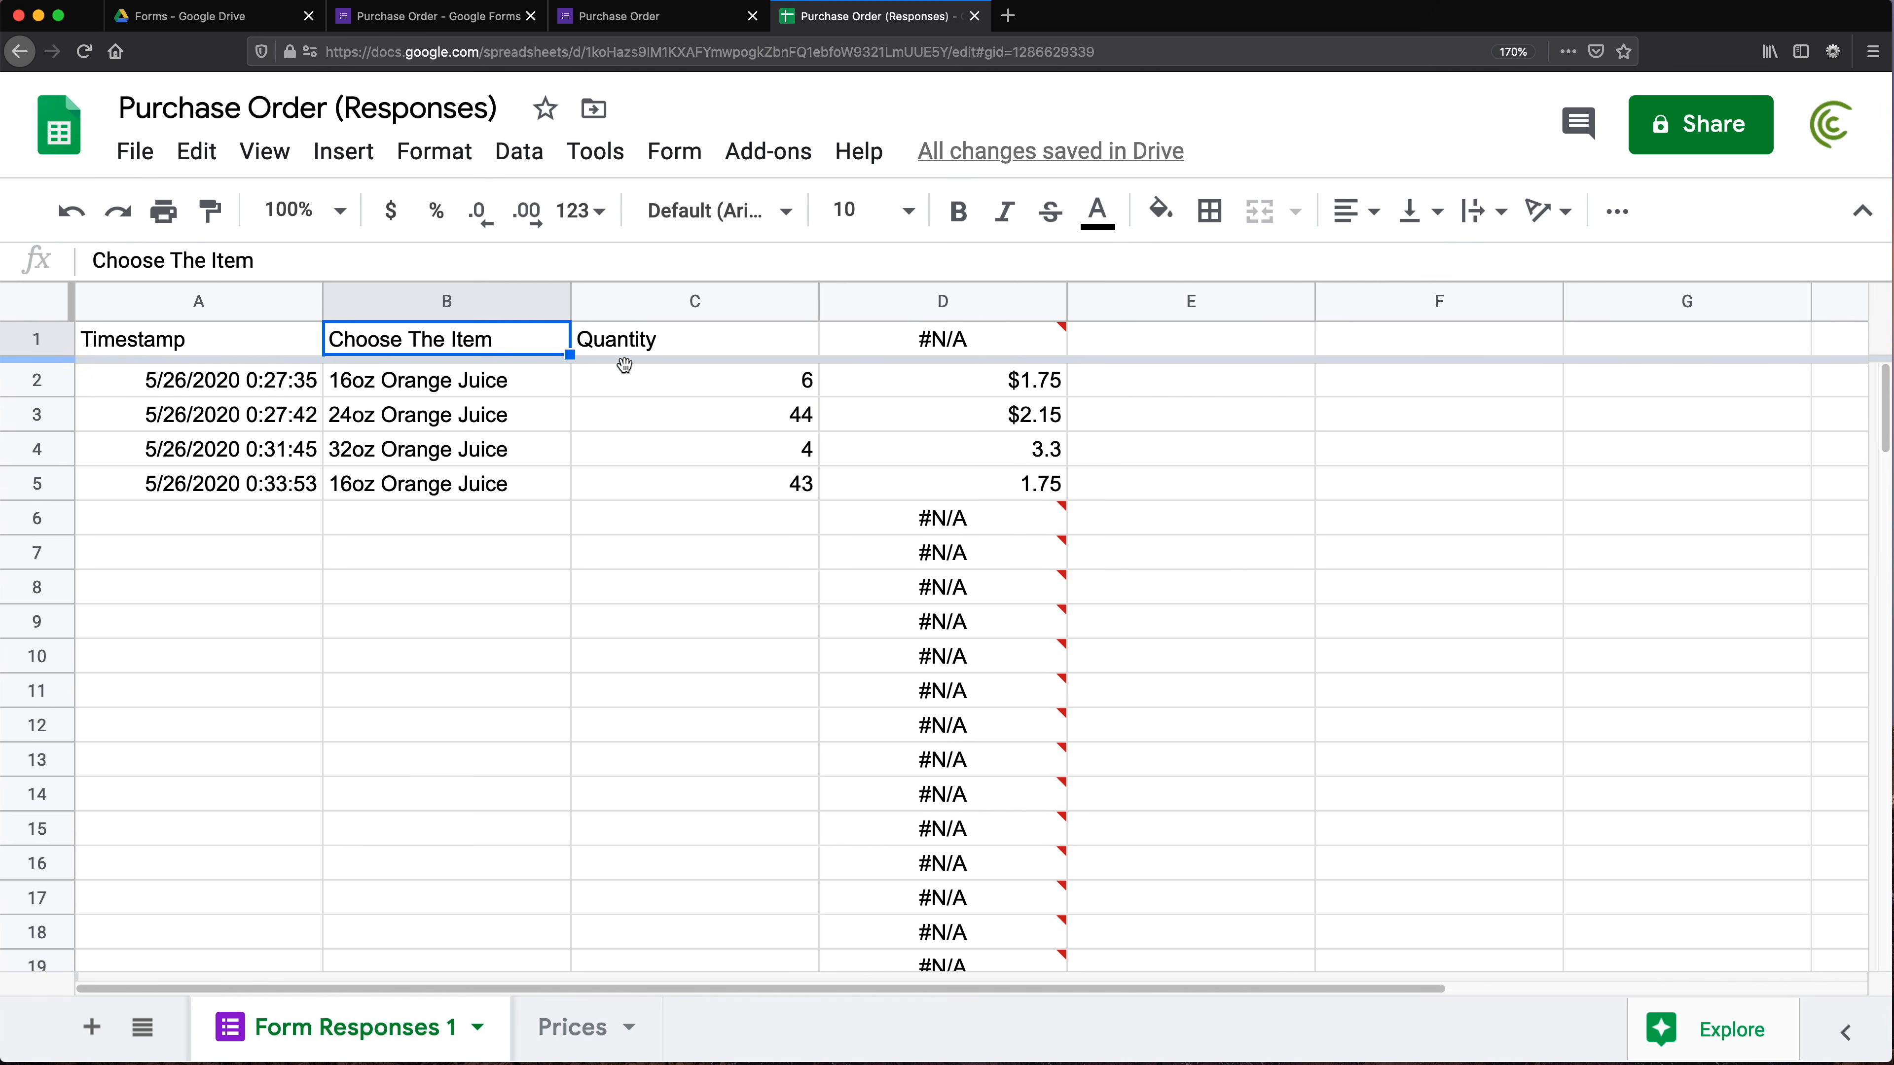
left_click(600, 1029)
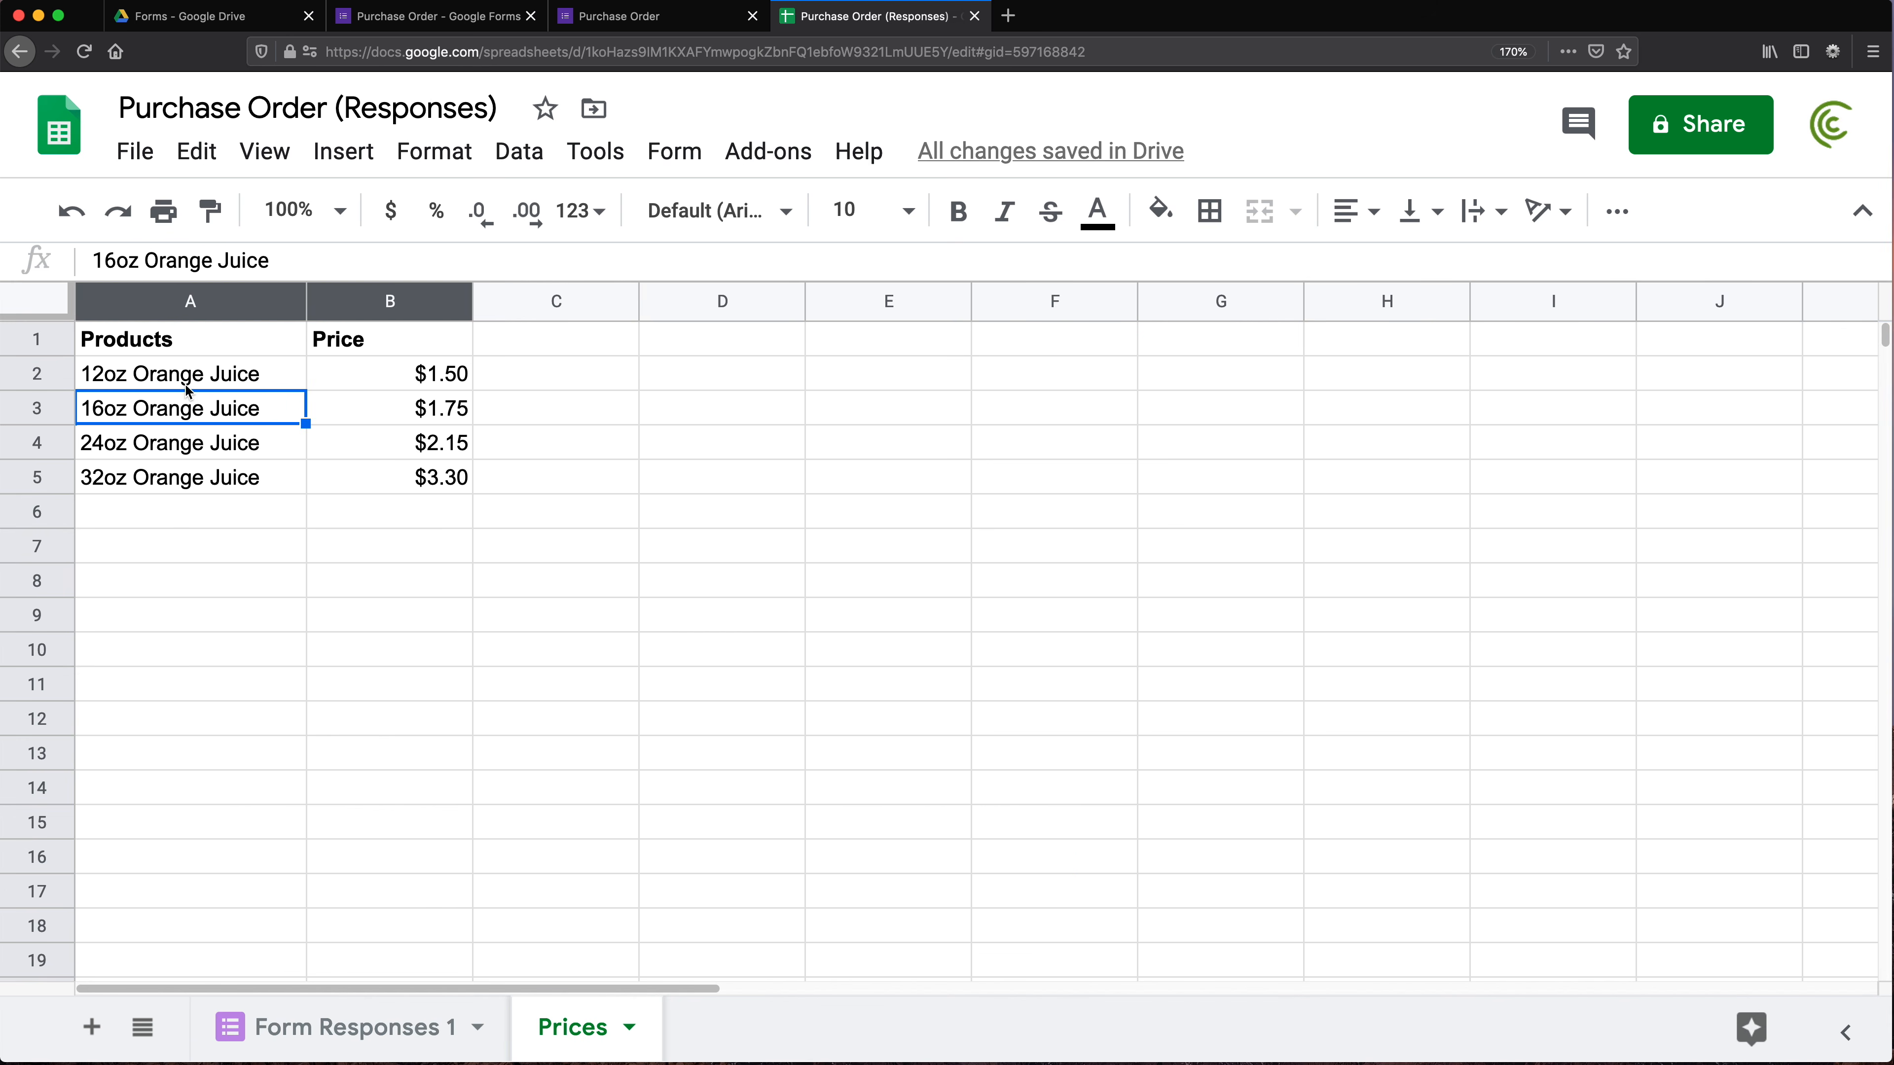
left_click_drag(186, 373, 182, 440)
left_click(407, 1045)
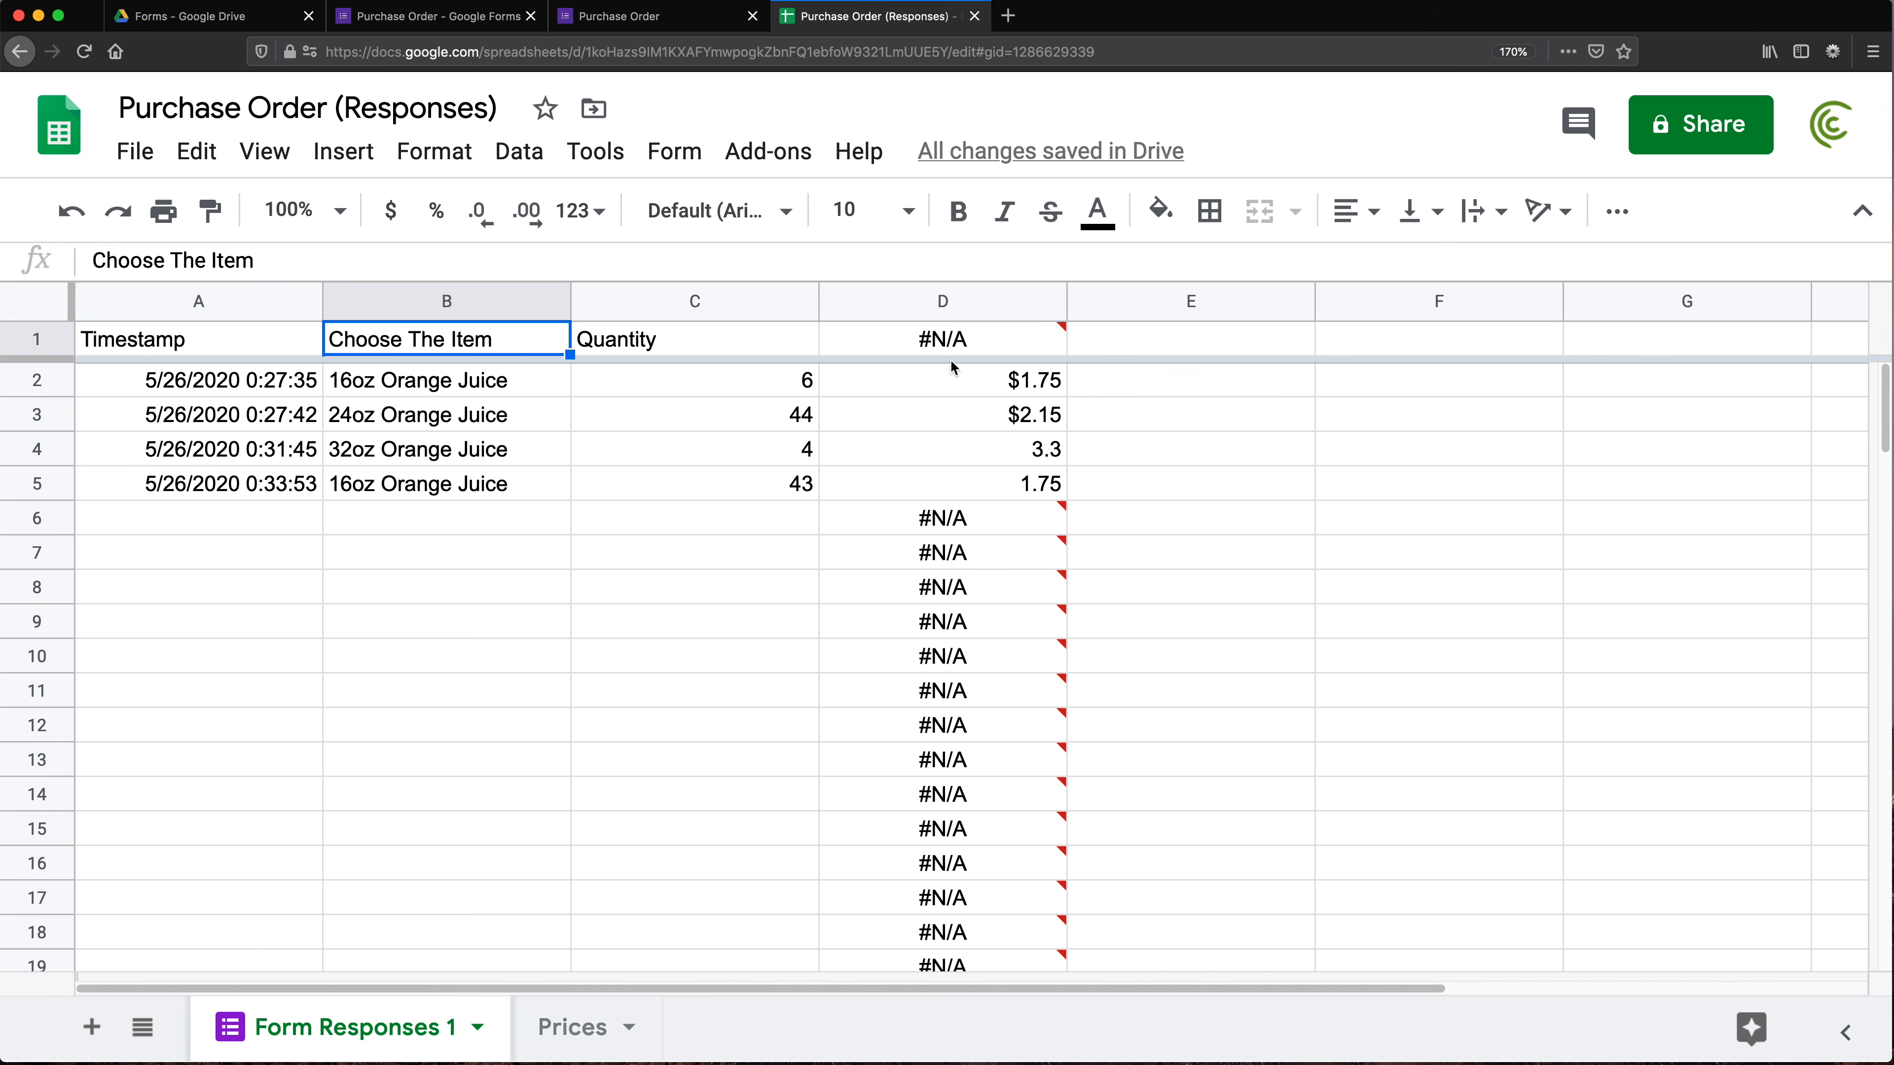
Insert an IF function with the condition ROW(B:B)=1 before the VLOOKUP inside the D1 array formula
left_click(957, 341)
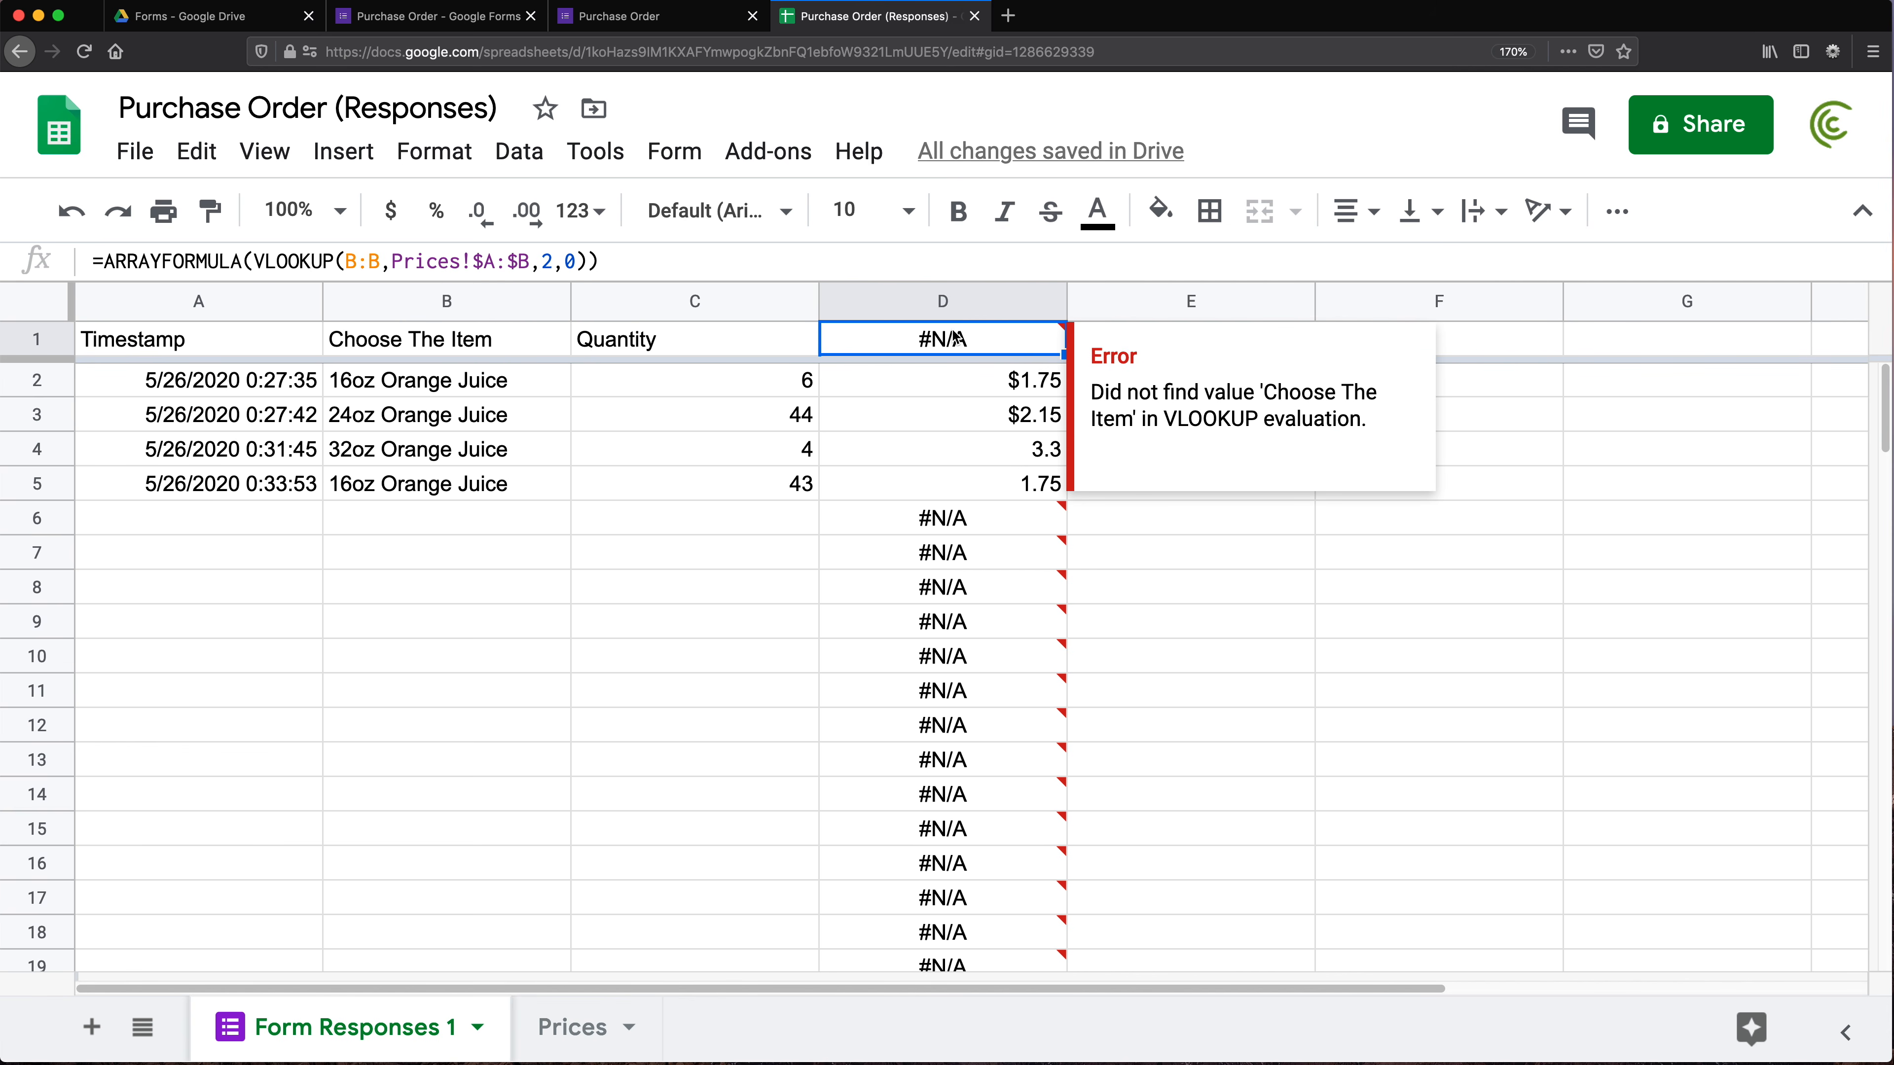
double_click(906, 346)
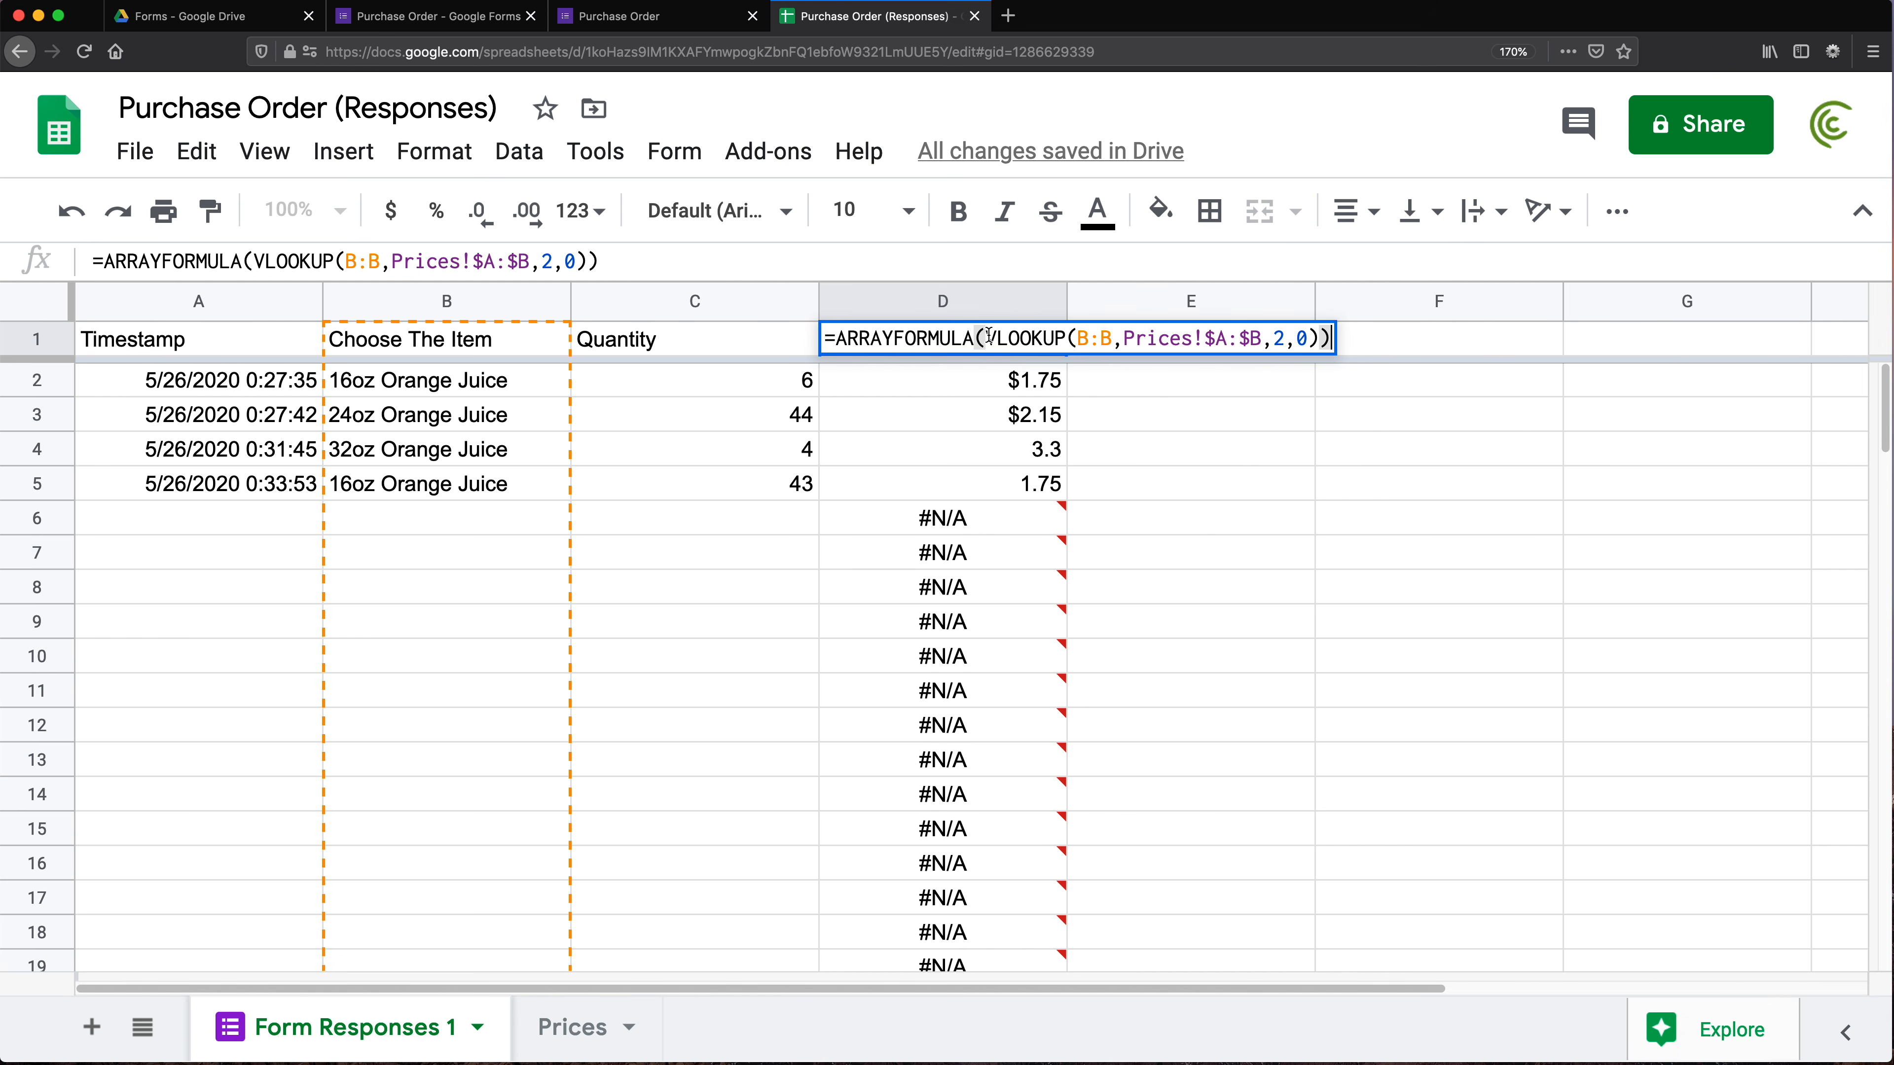
key("Left")
key("Left")
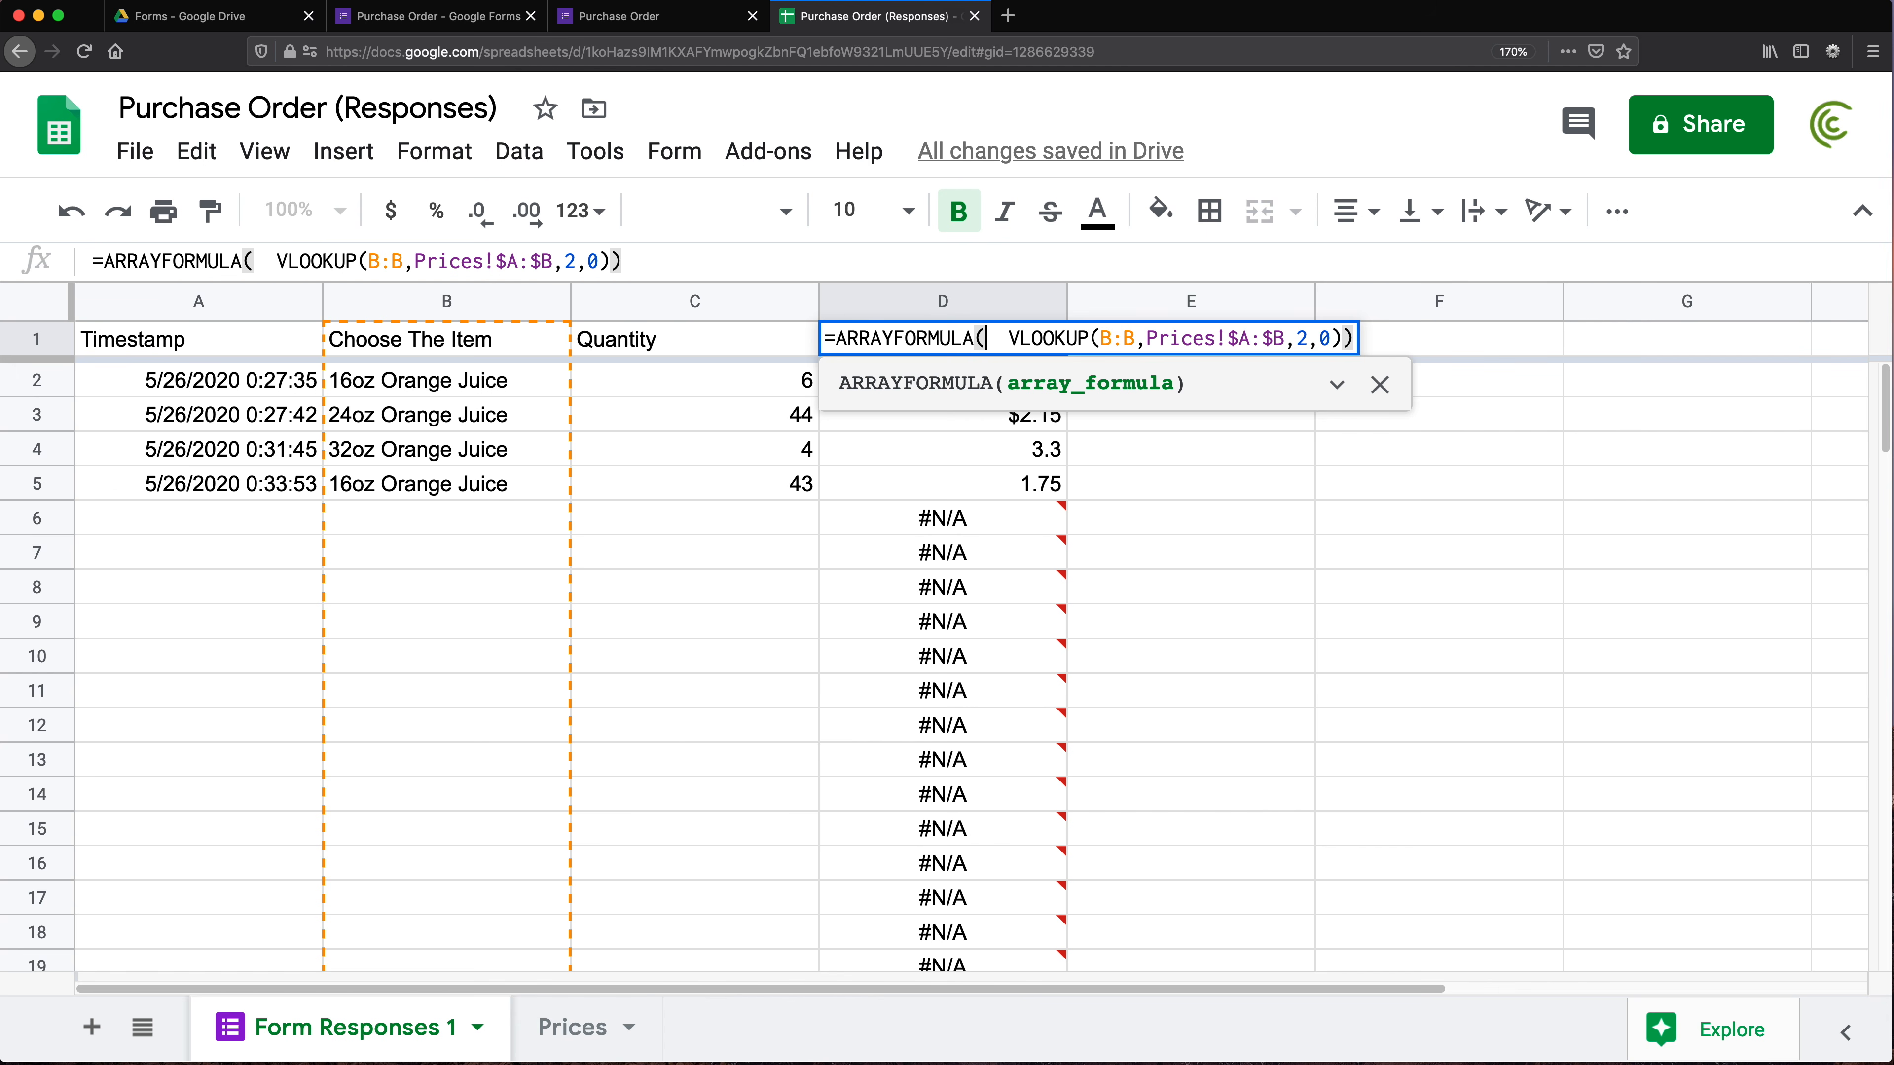
type("IF(")
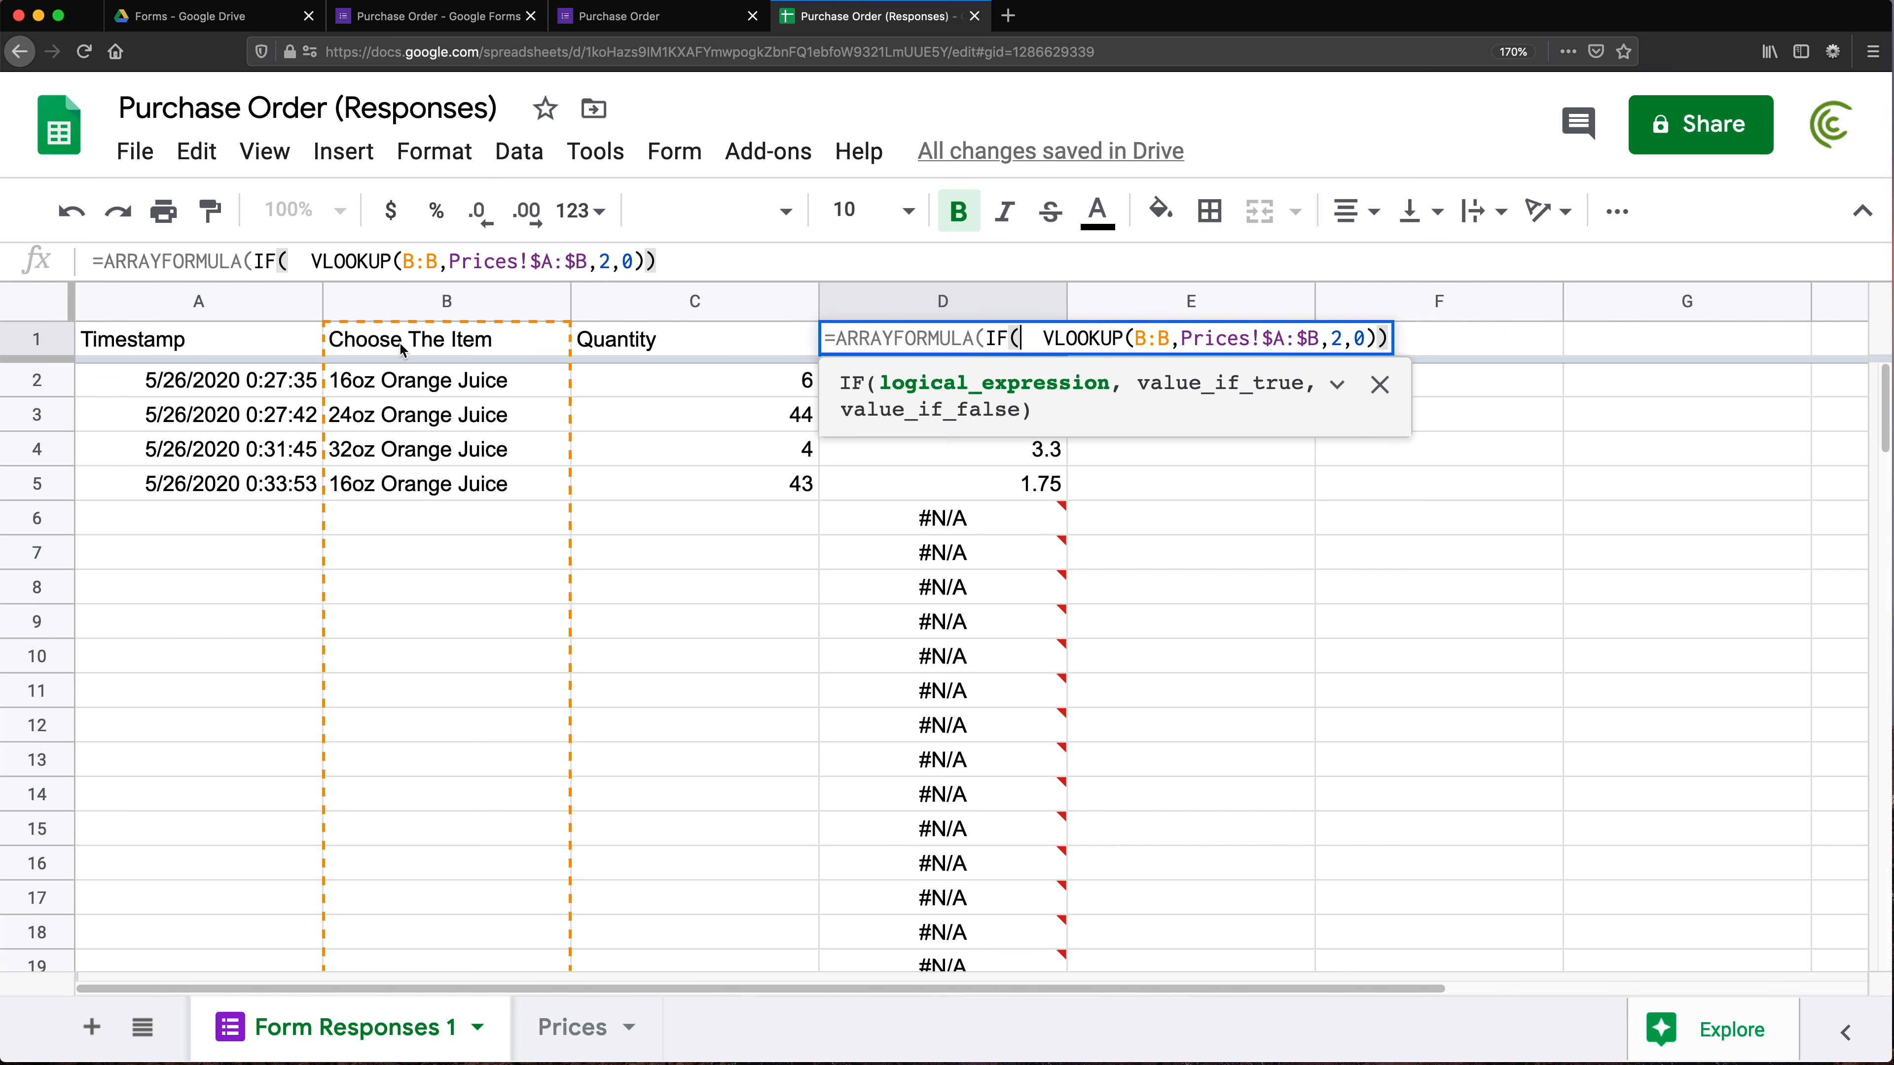
type("ROW(")
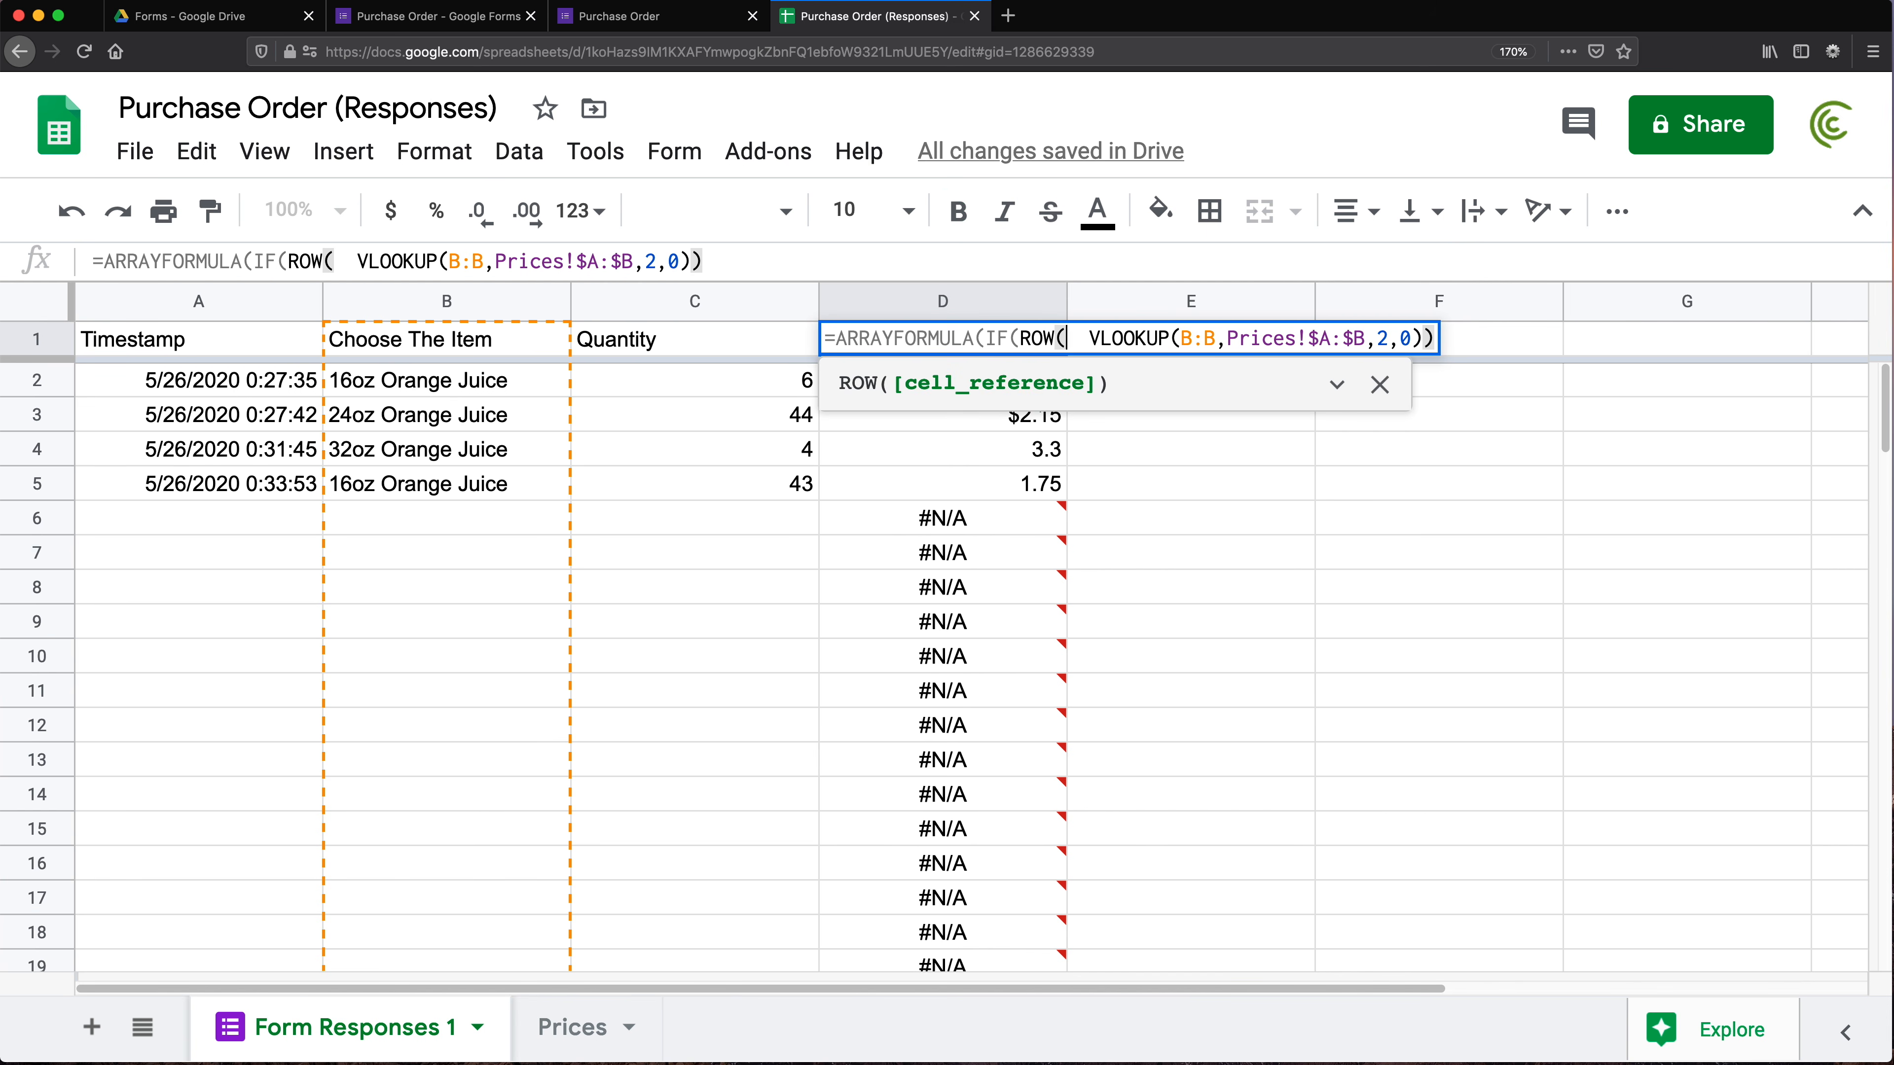
left_click(446, 301)
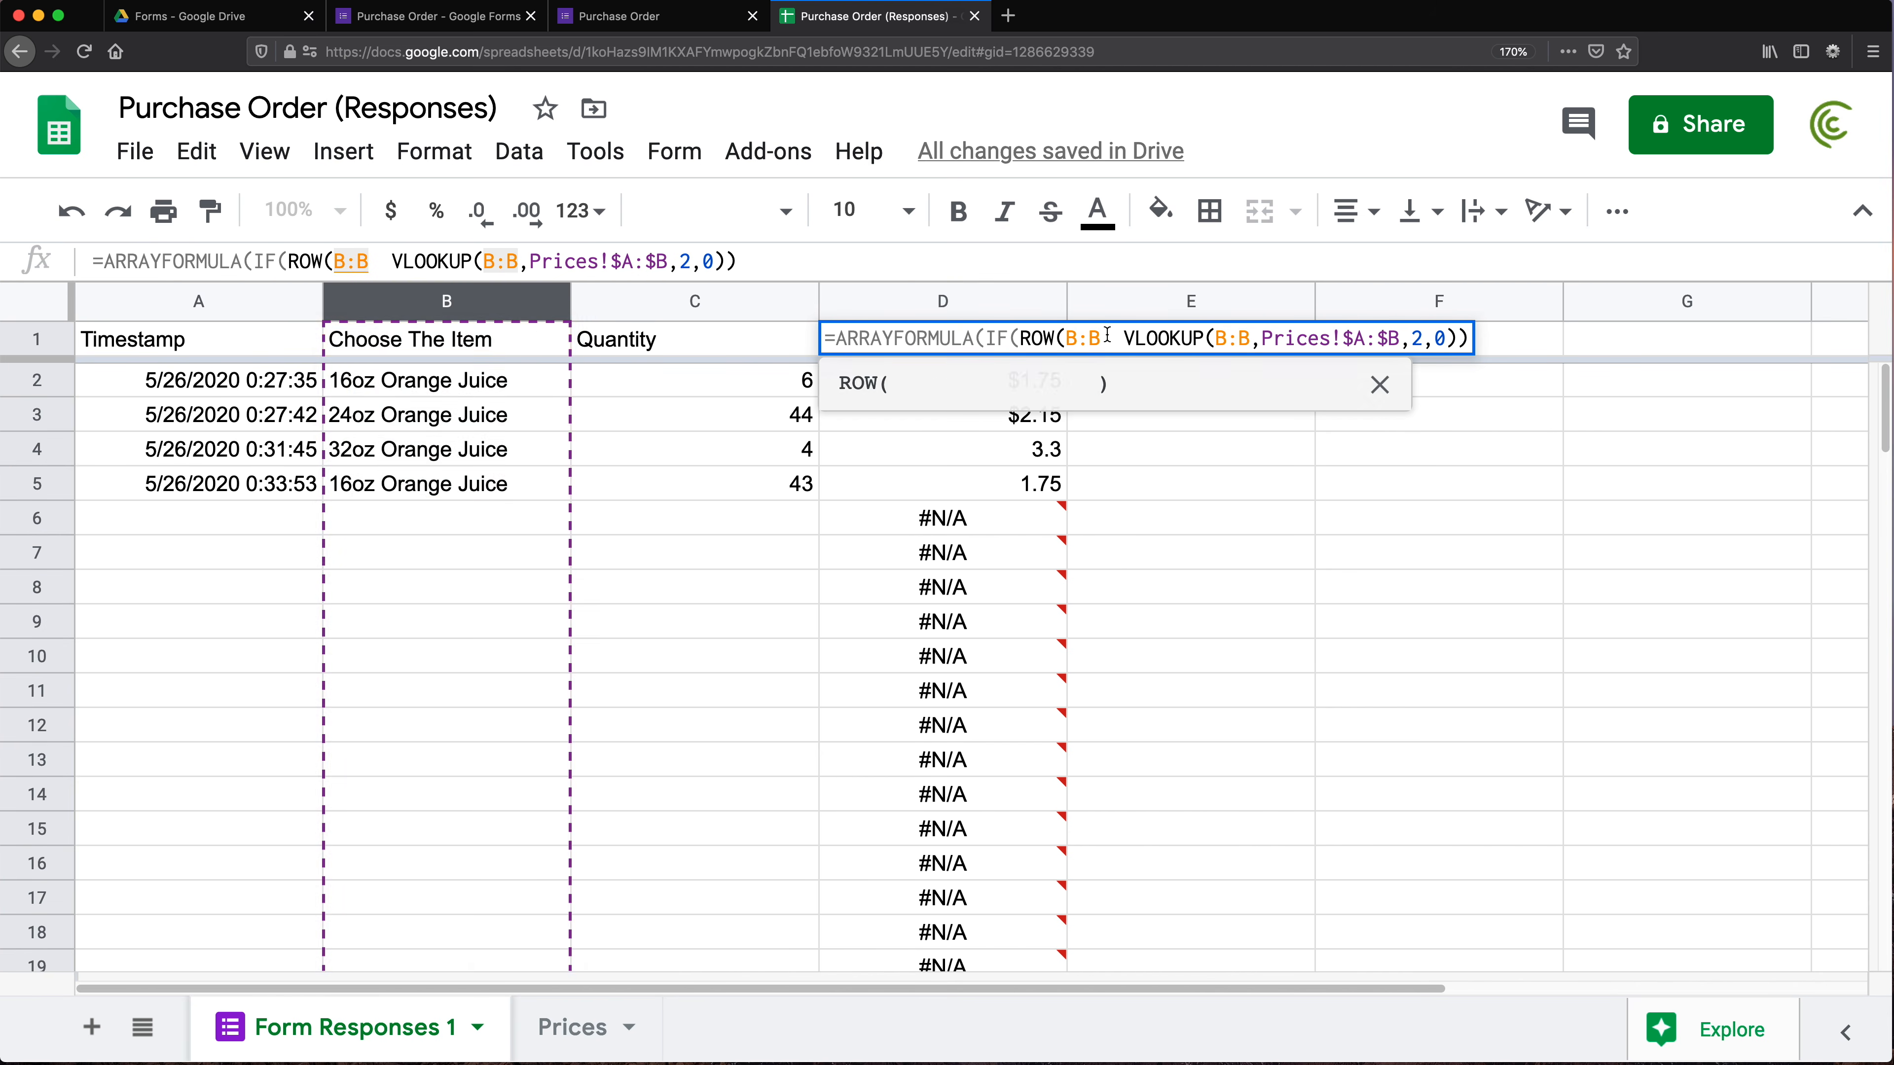
type(")=")
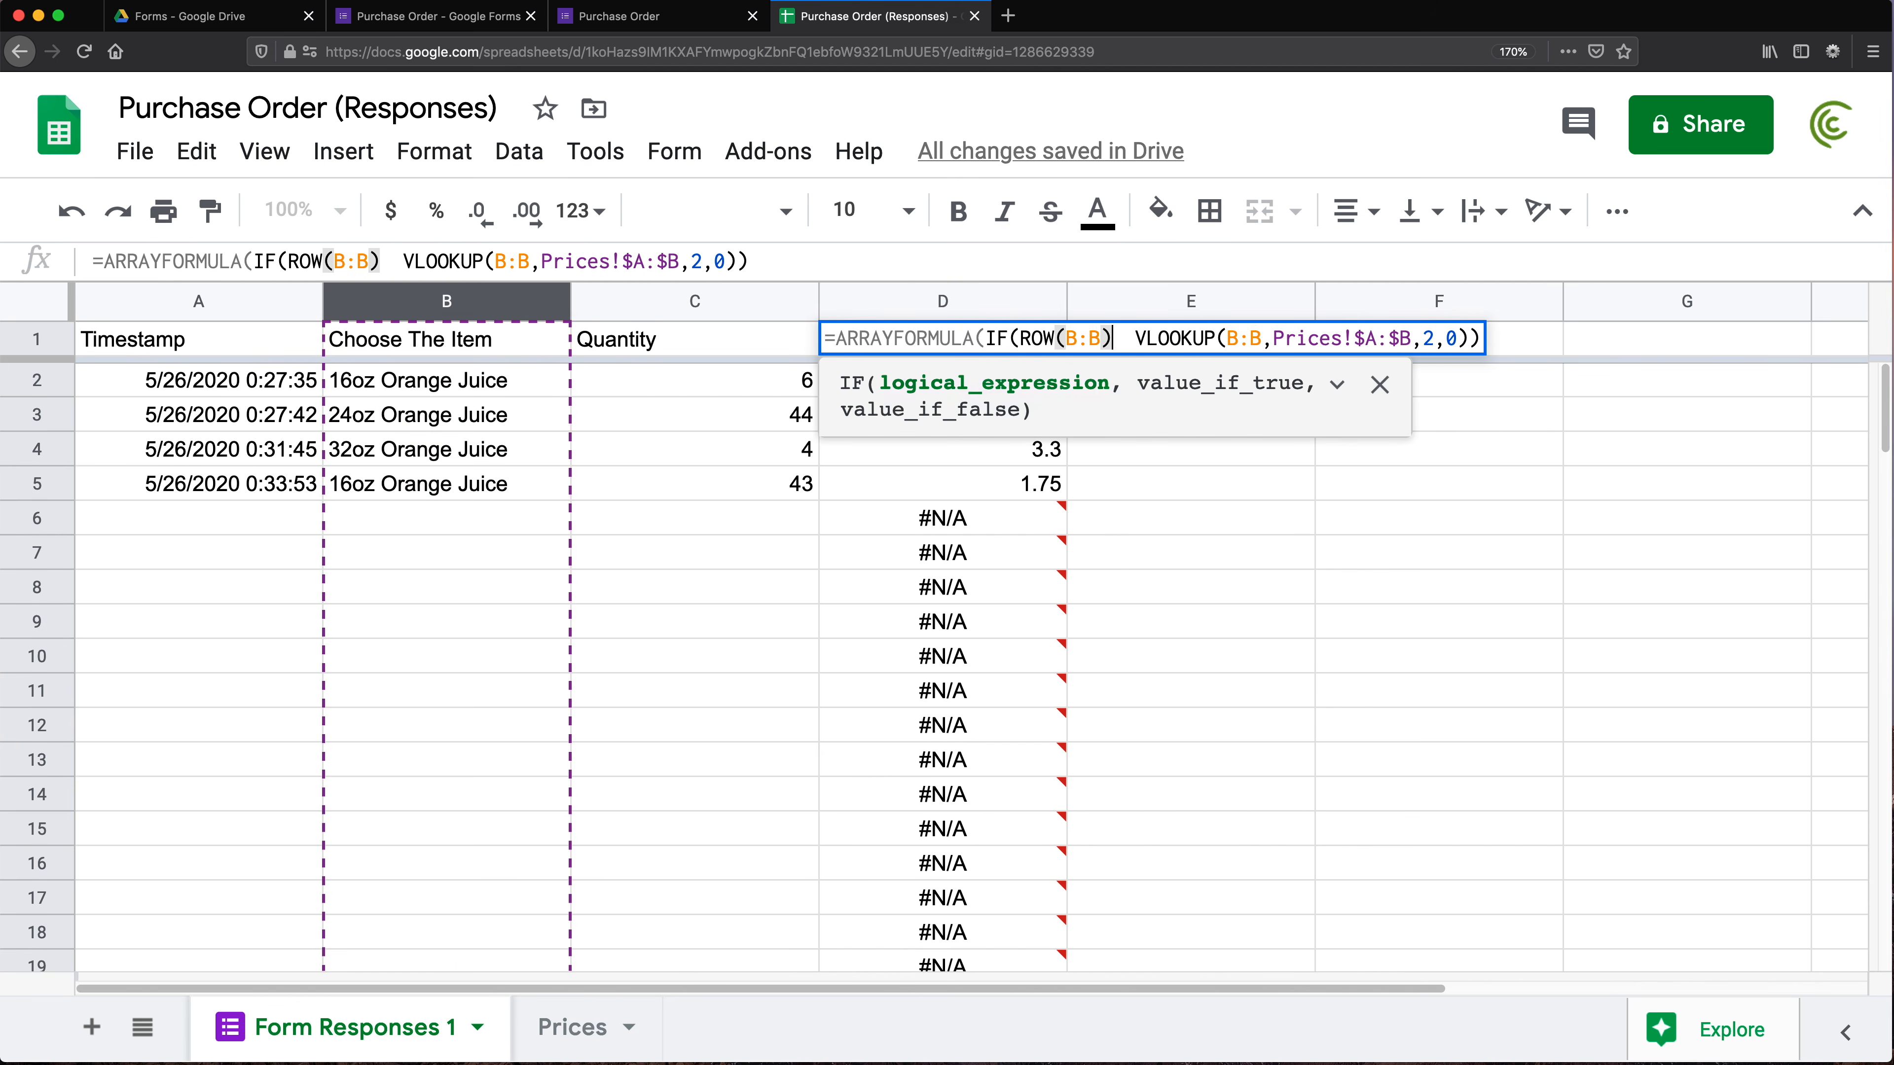
type("1")
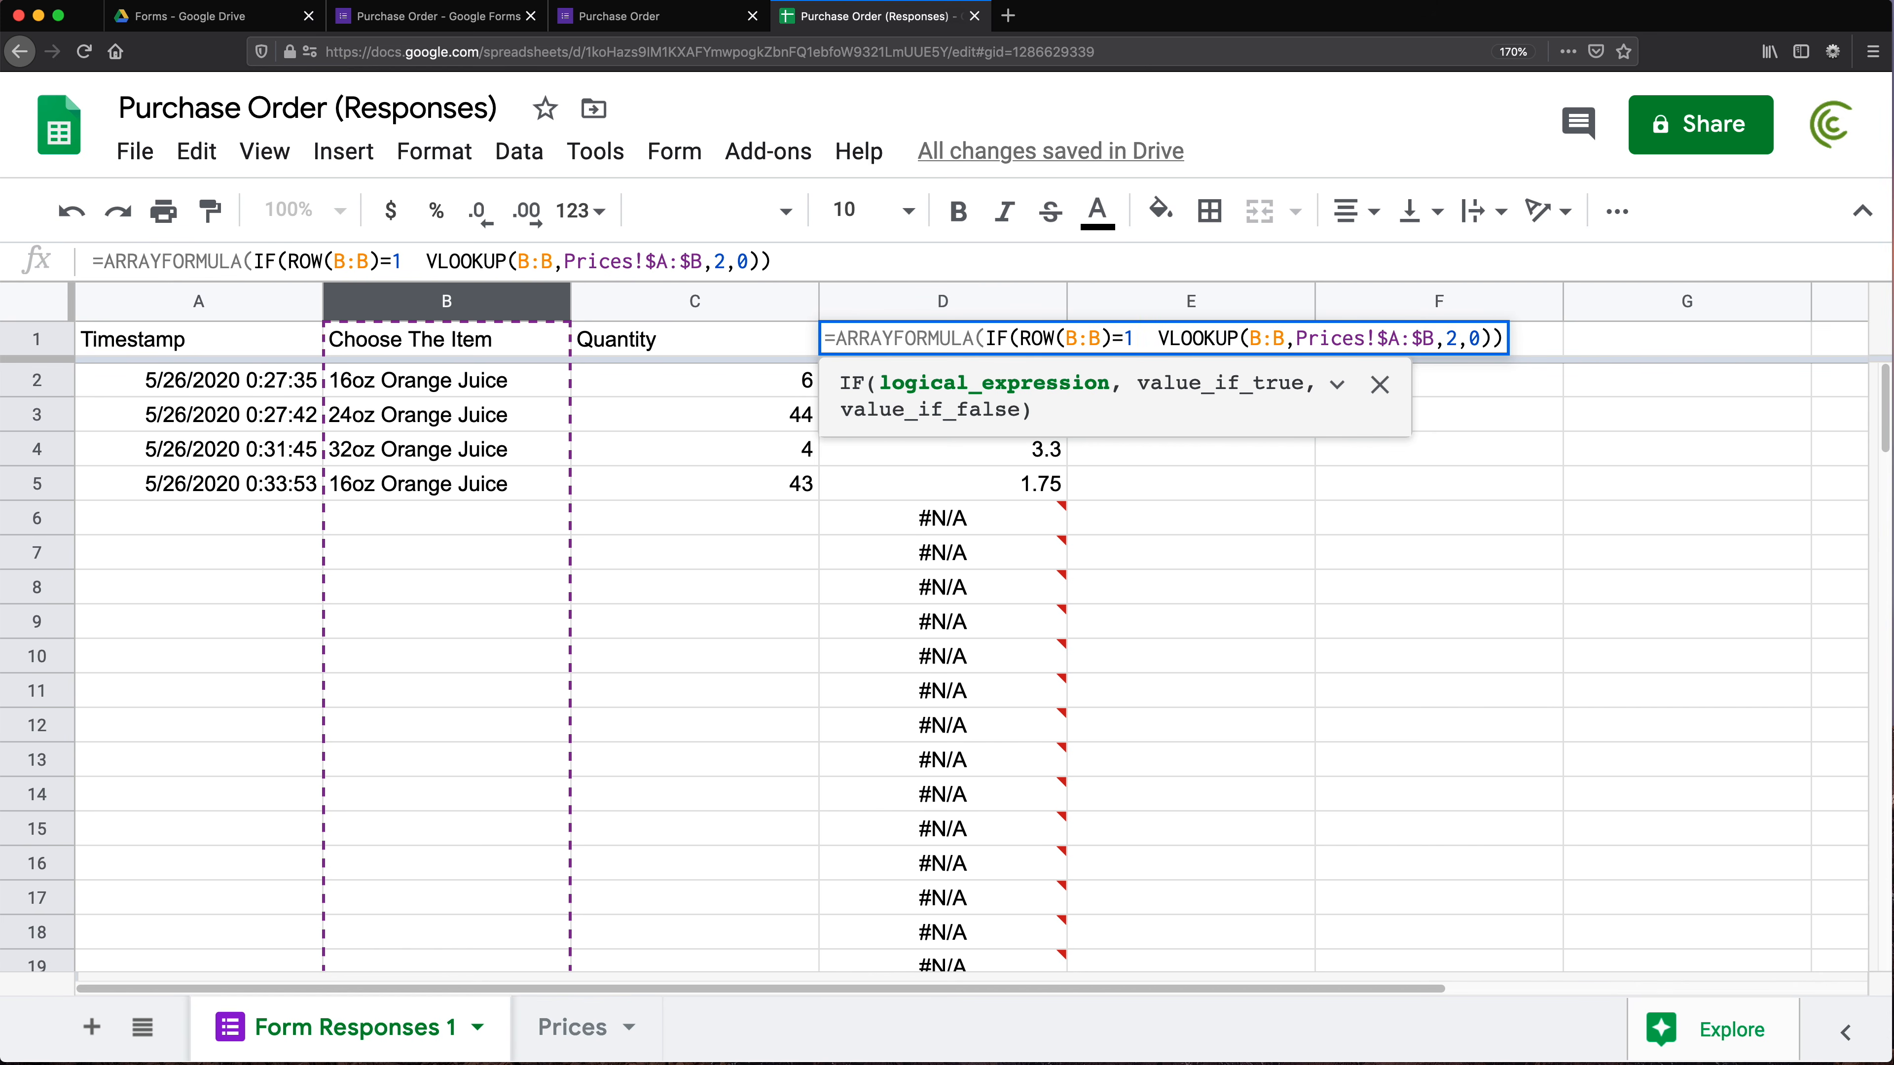
Complete the D1 IF with the text "Price" as the true value and the existing VLOOKUP as the false value
type(",\"")
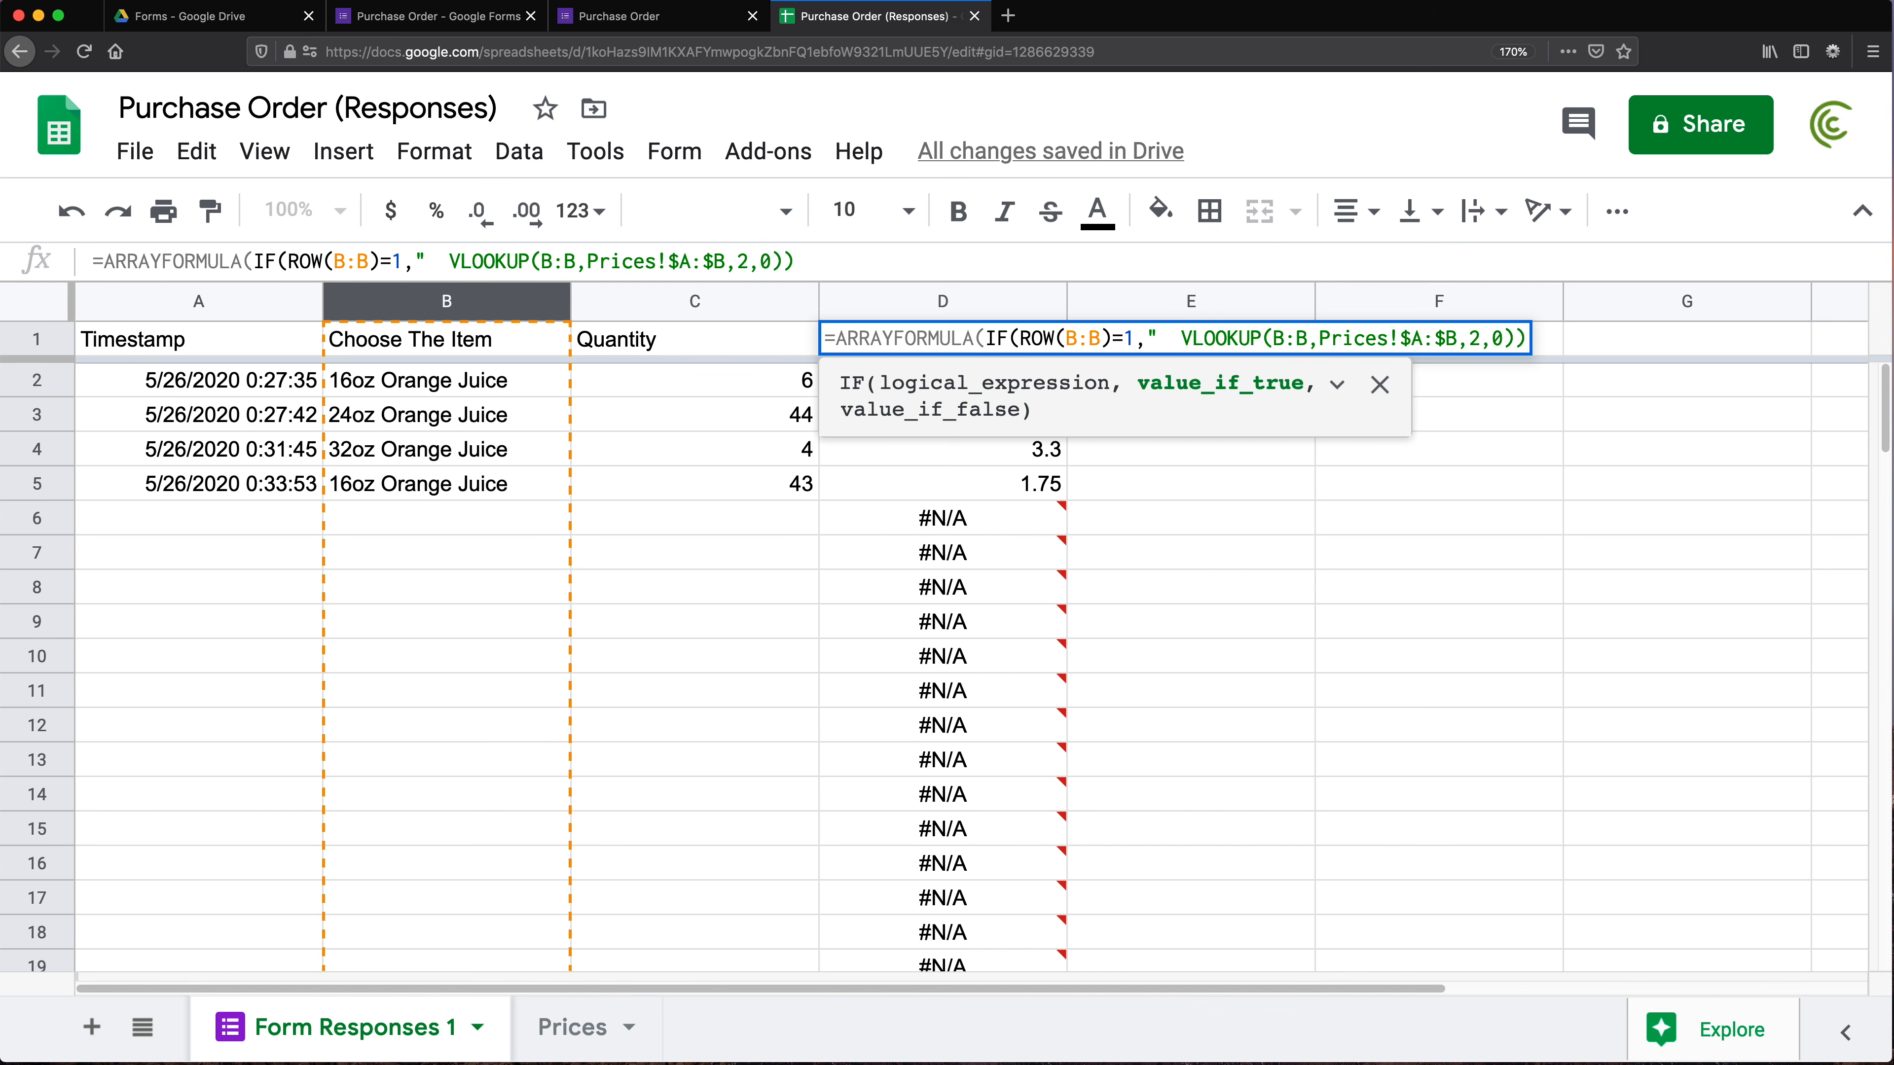
type("PRice\"")
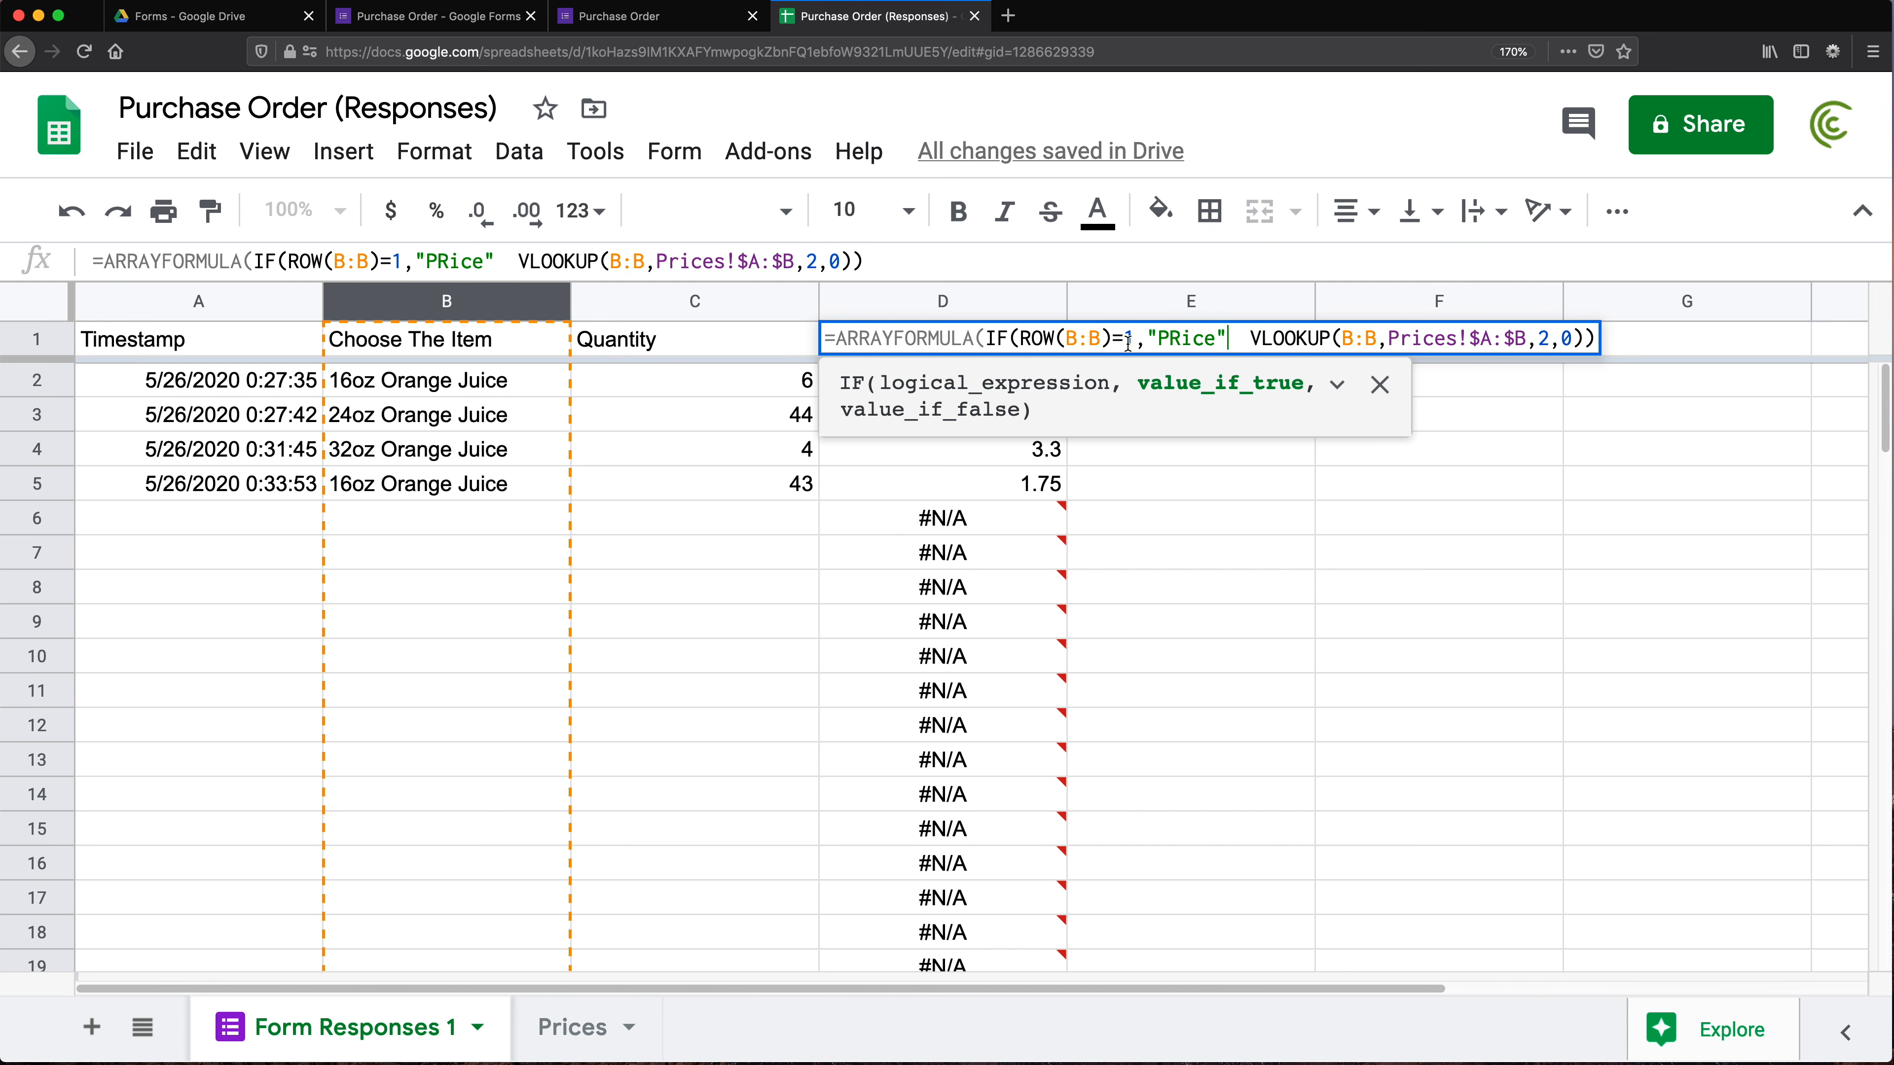
left_click(1182, 339)
key("BackSpace")
type("r")
key("Right")
key("Right")
key("Right")
key("Right")
type(",")
key("Right")
key("Right")
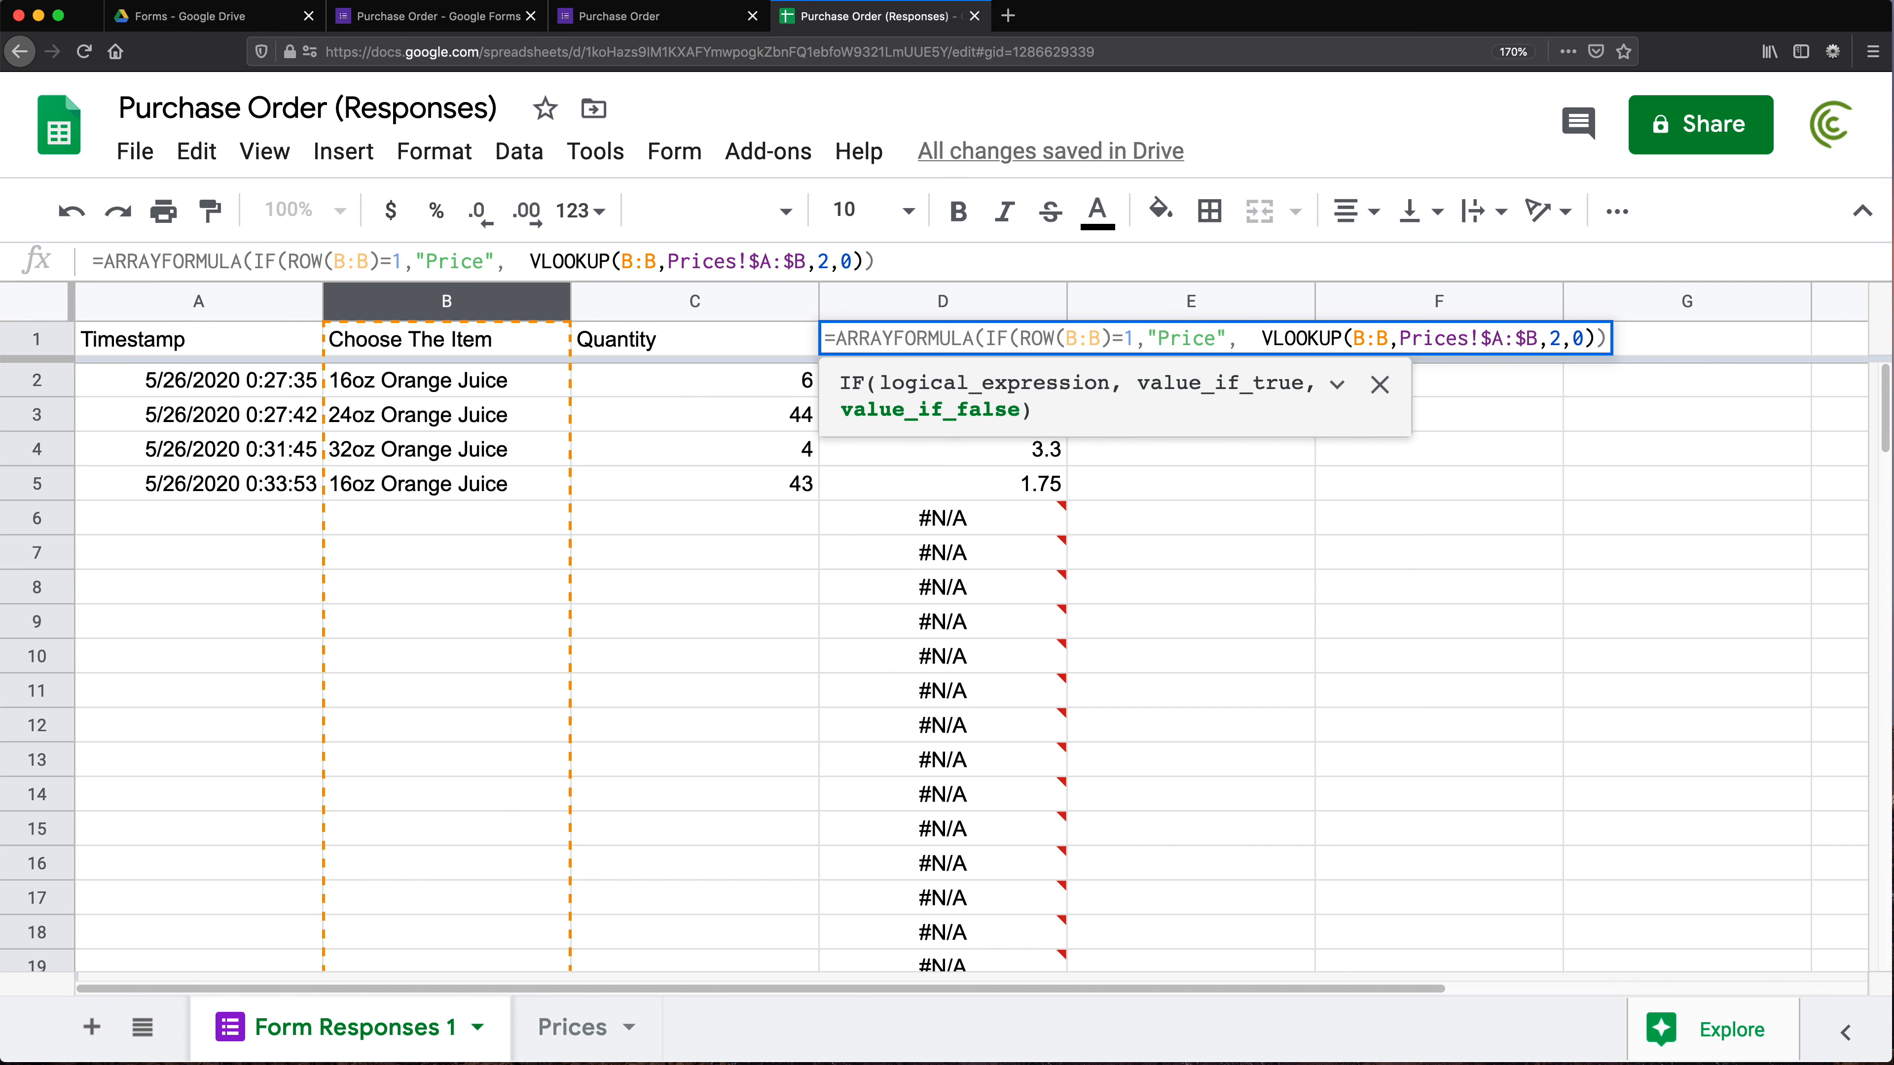
key("BackSpace")
key("BackSpace")
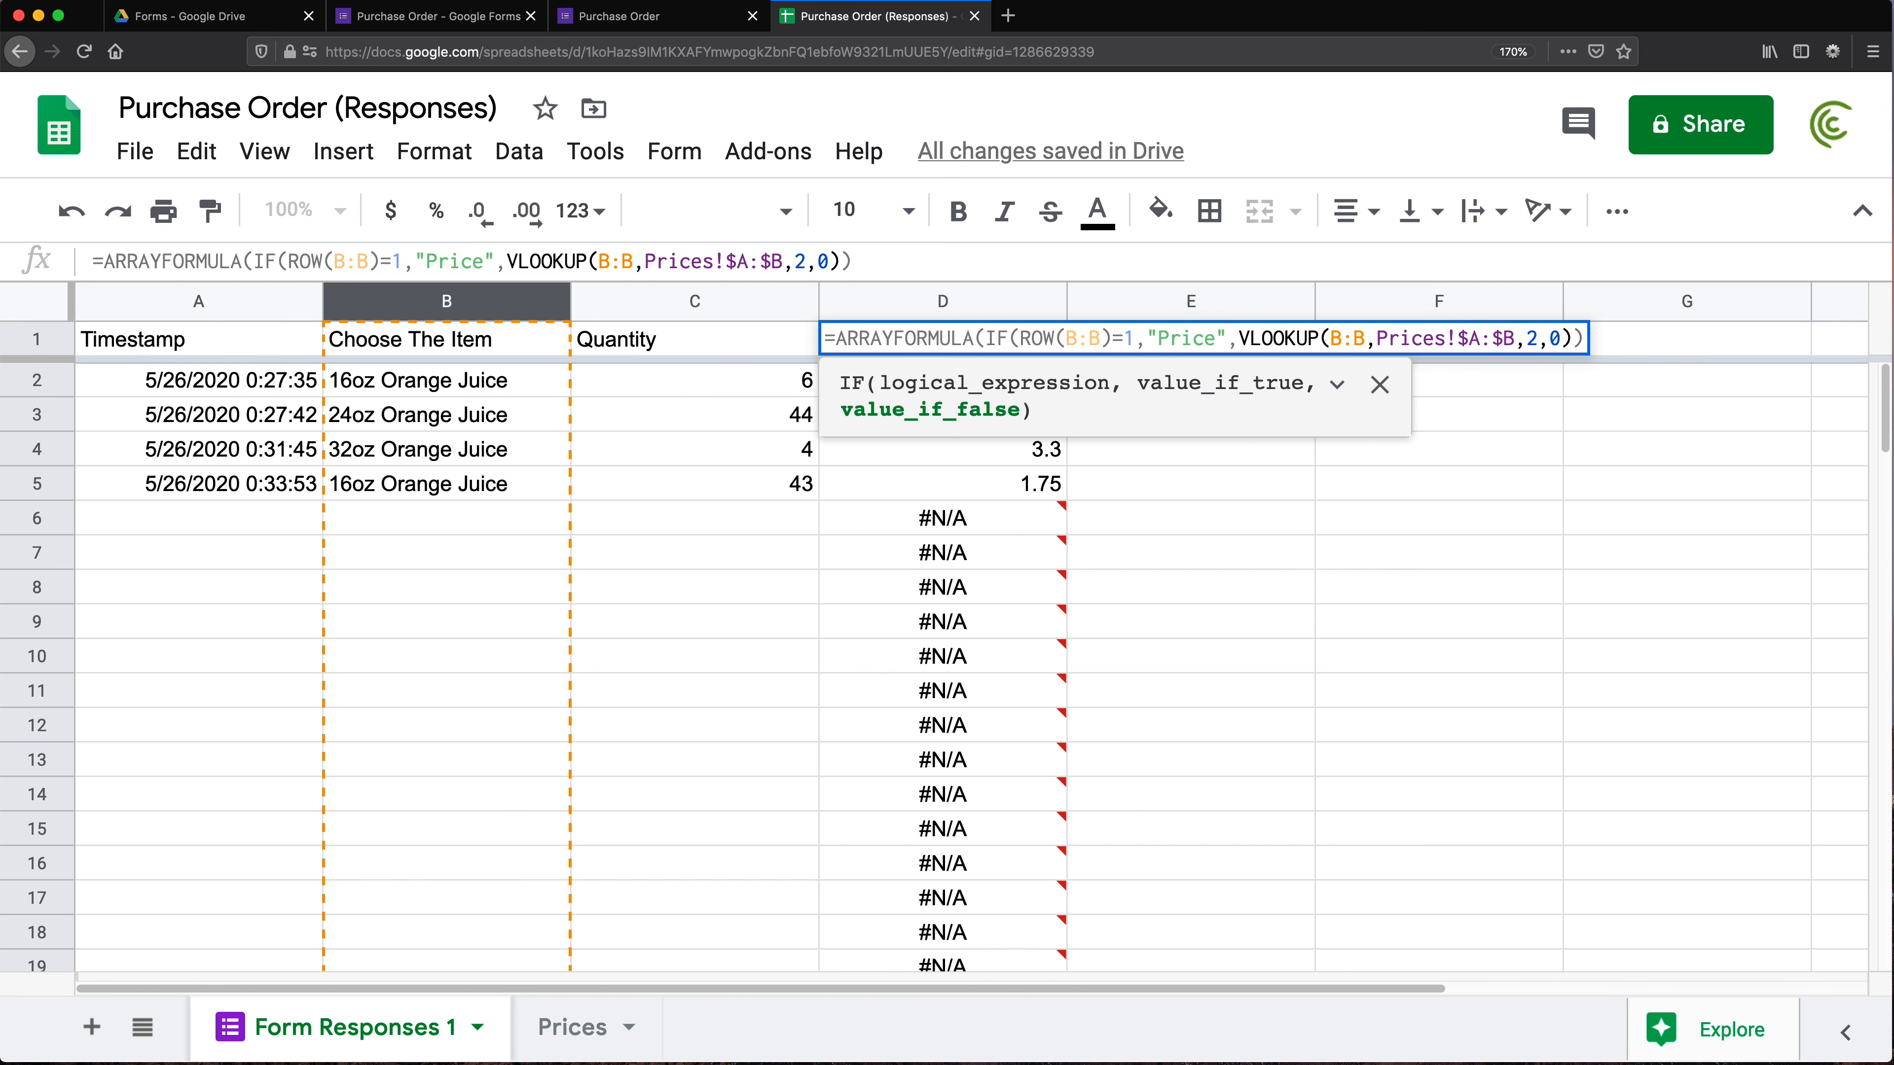
key("Return")
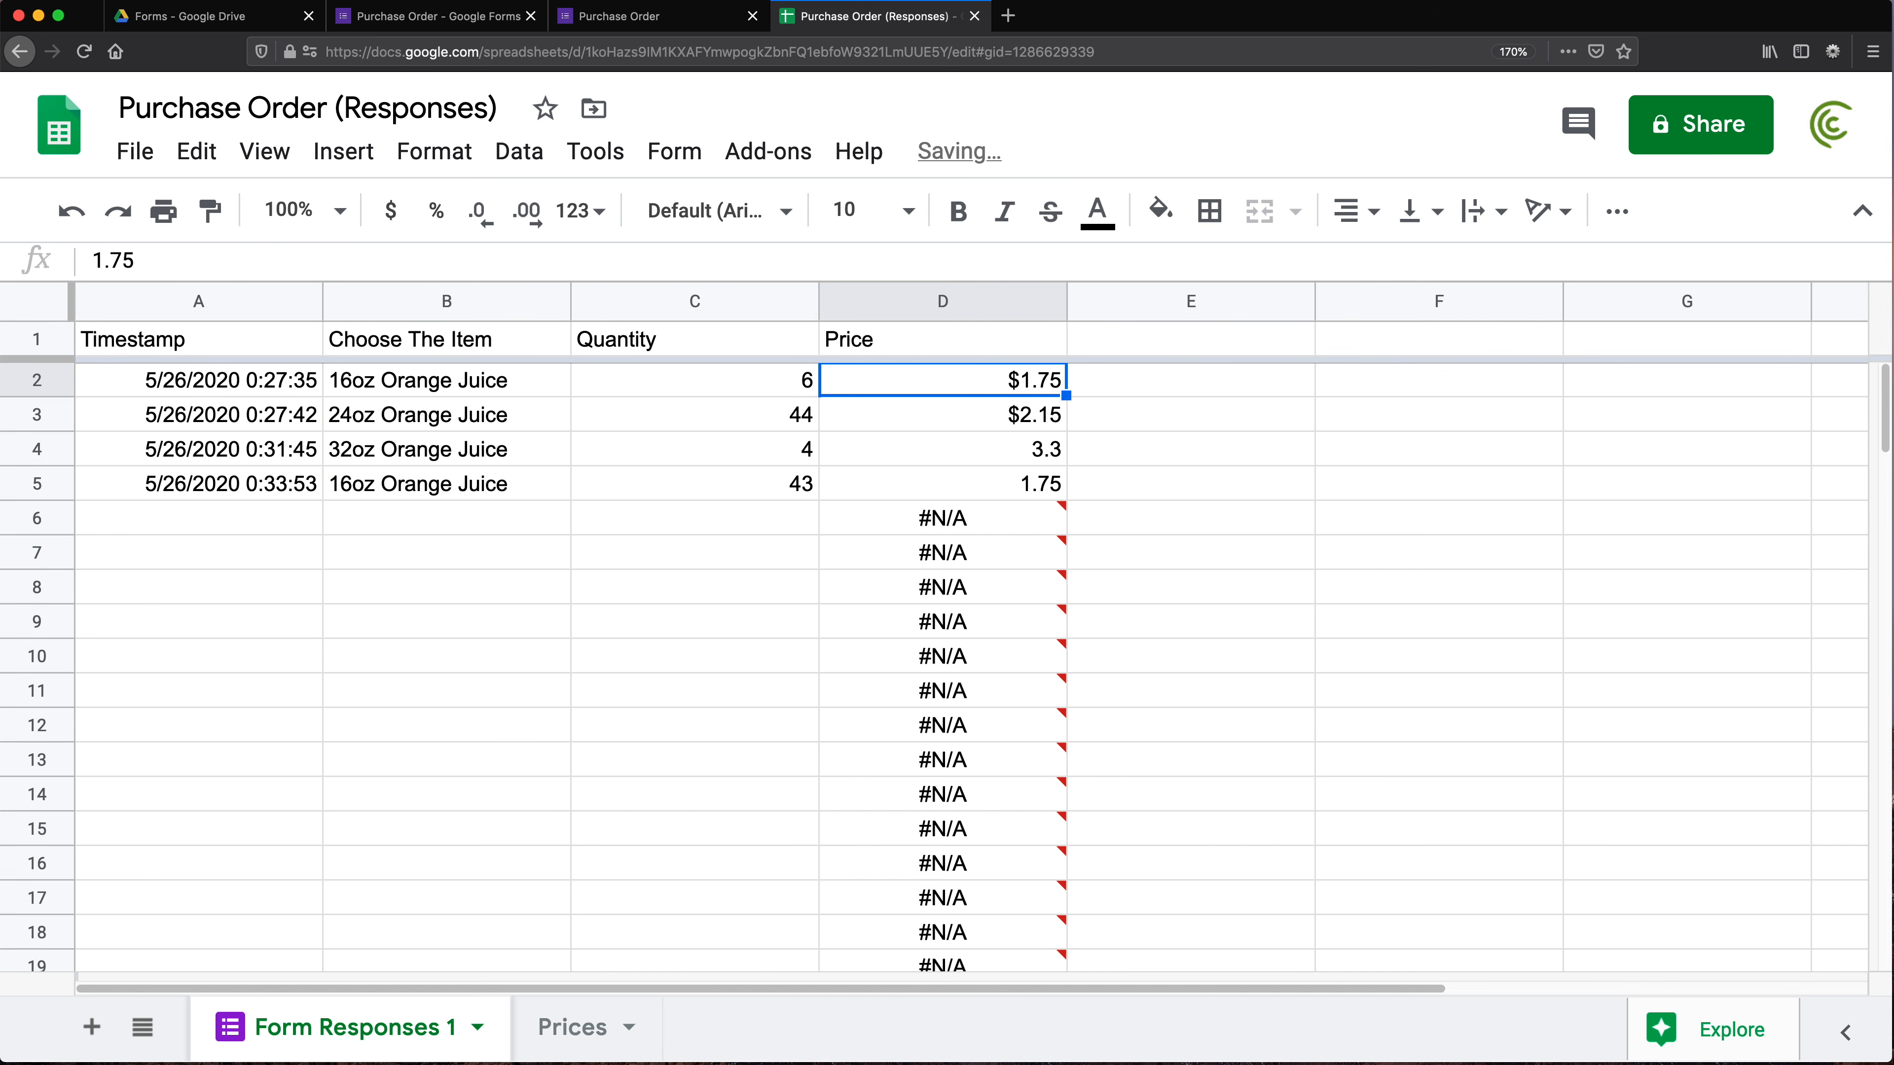
Review the D1 formula's row test, "Price" text and VLOOKUP part against the header and the errors on blank rows
left_click(873, 347)
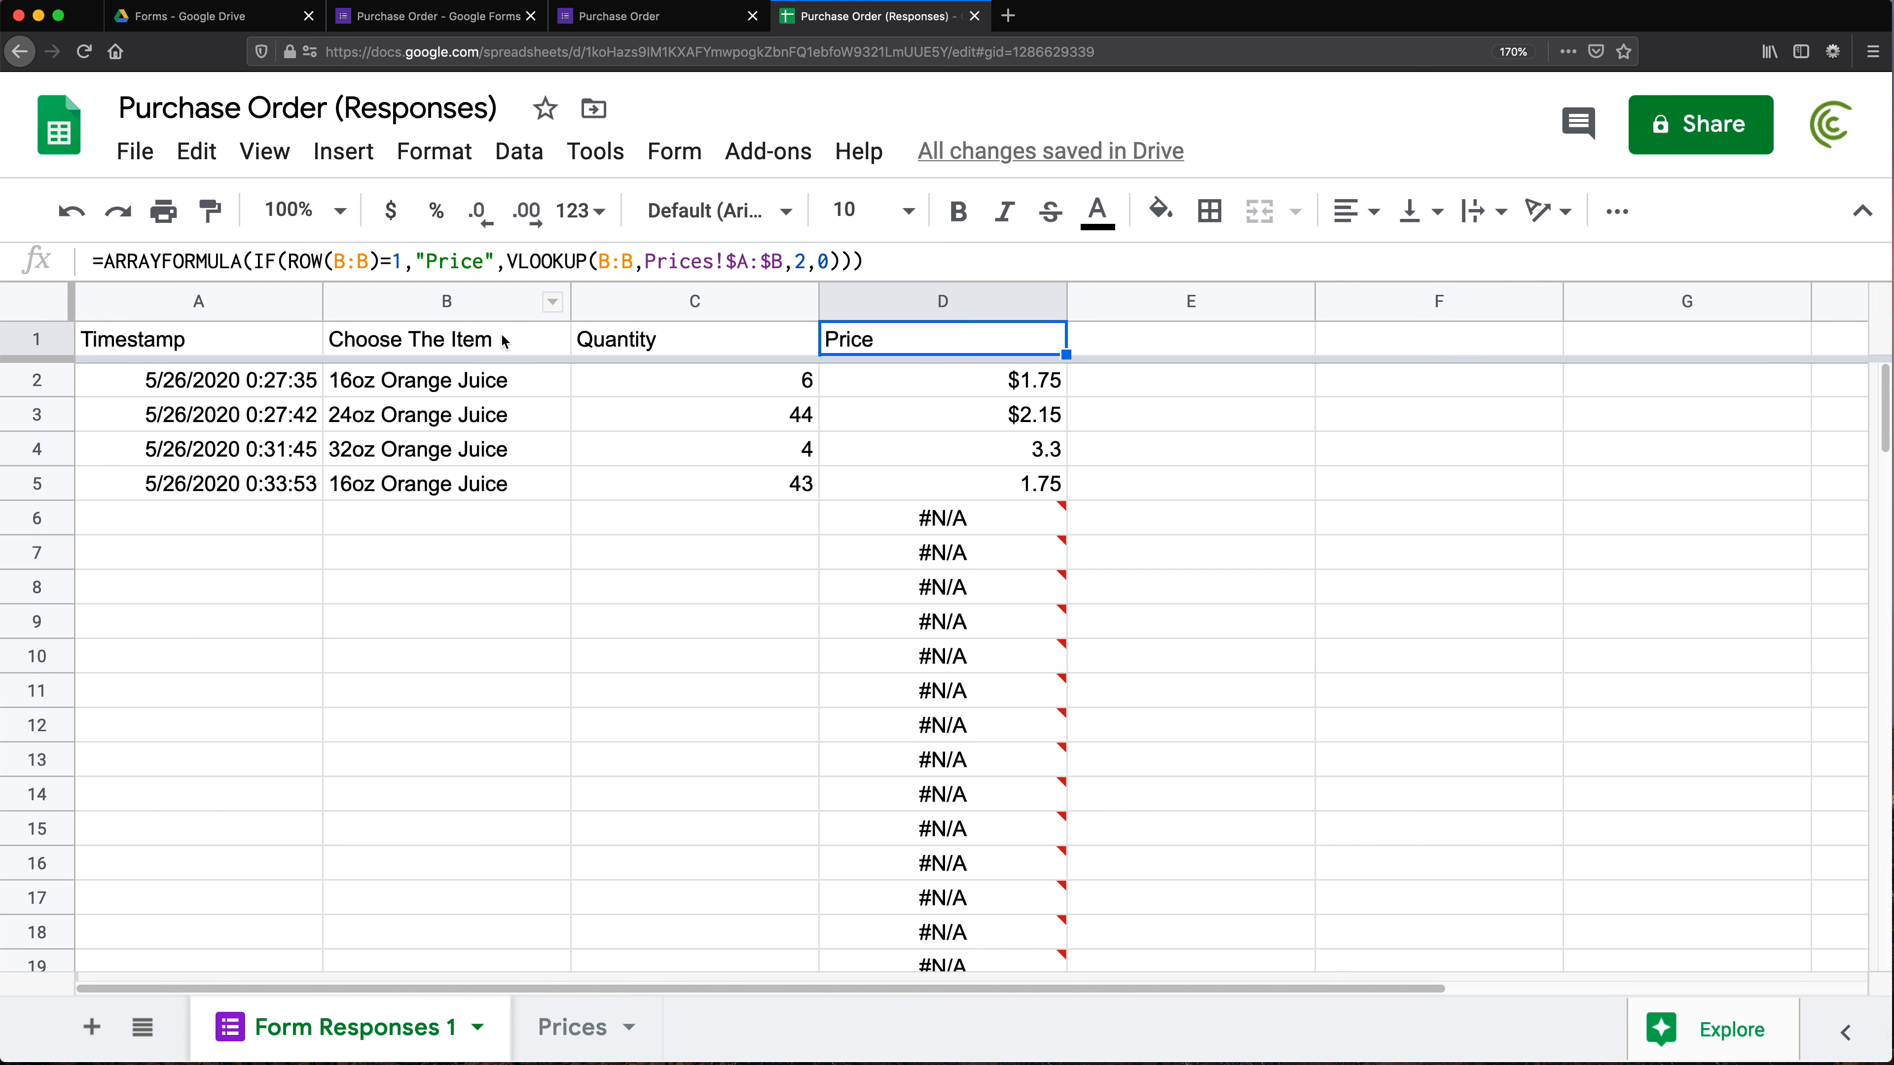
left_click(483, 349)
left_click_drag(483, 349, 549, 347)
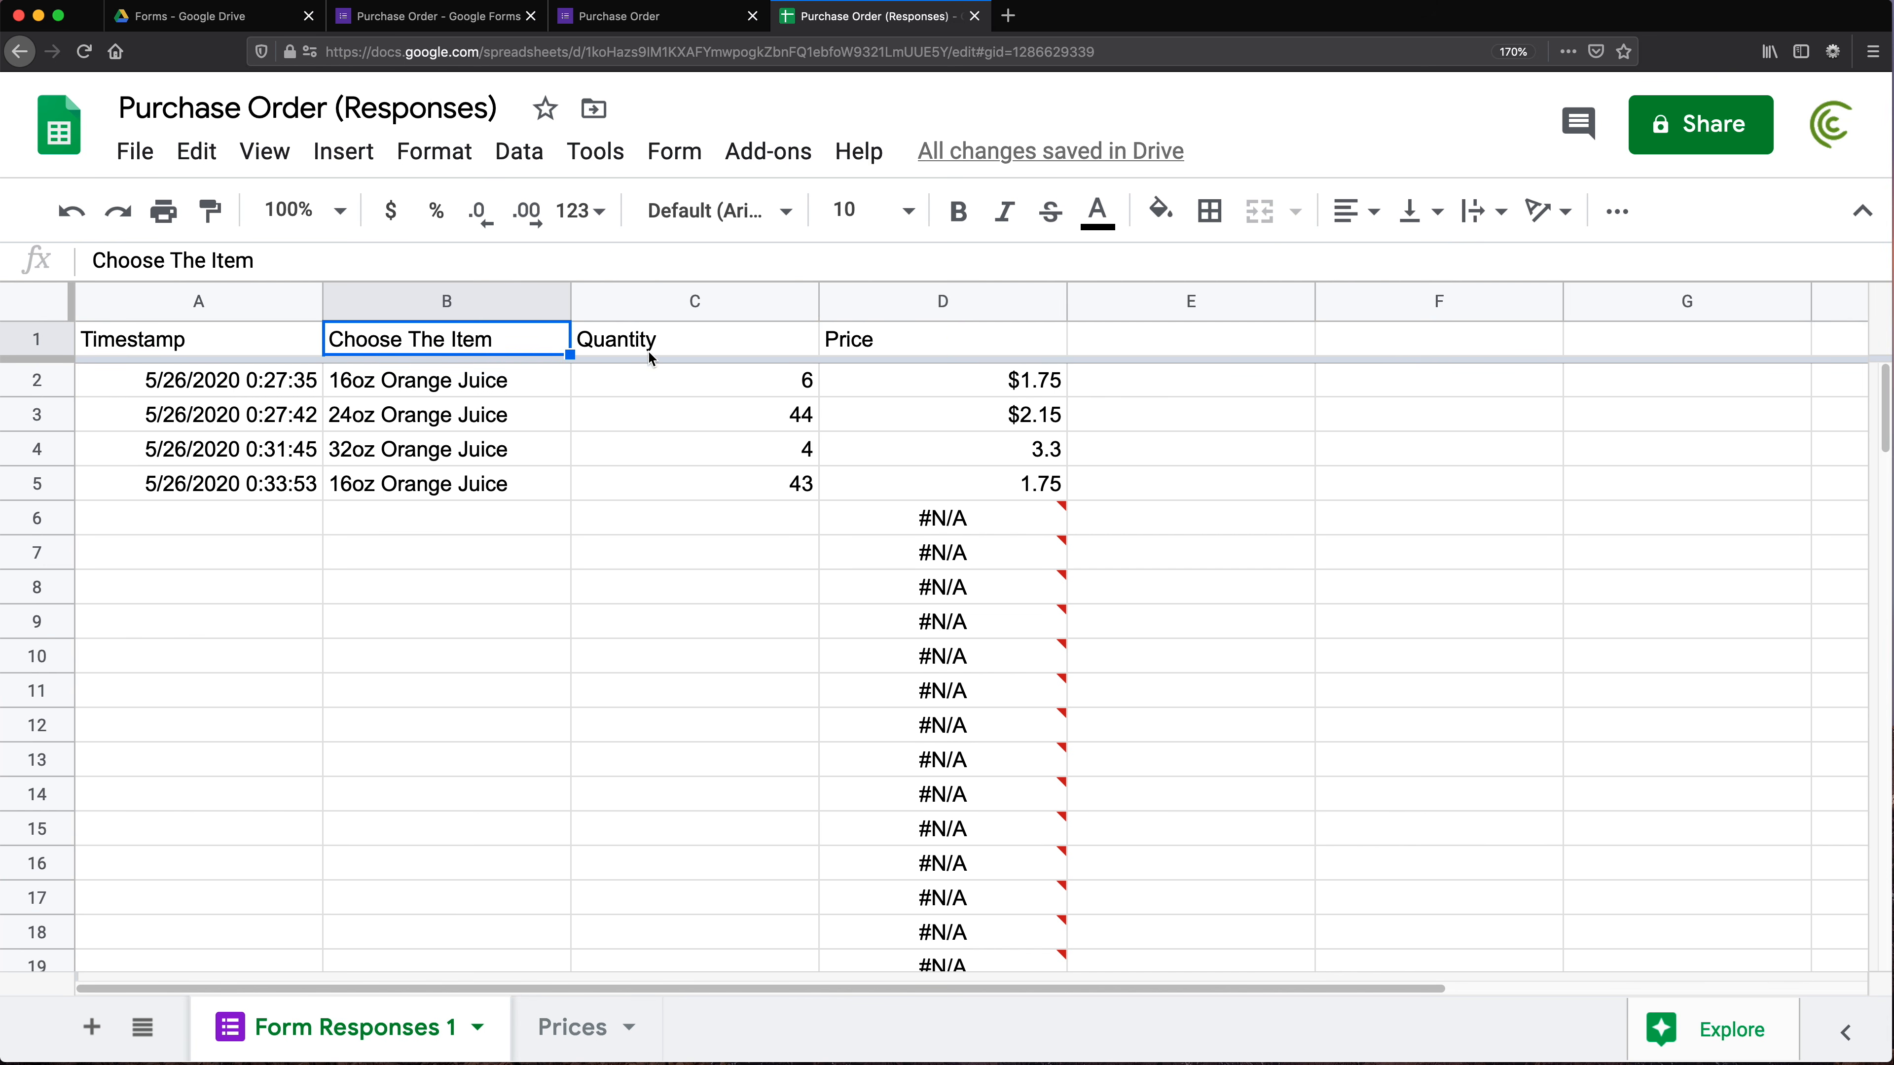
left_click(868, 343)
double_click(860, 343)
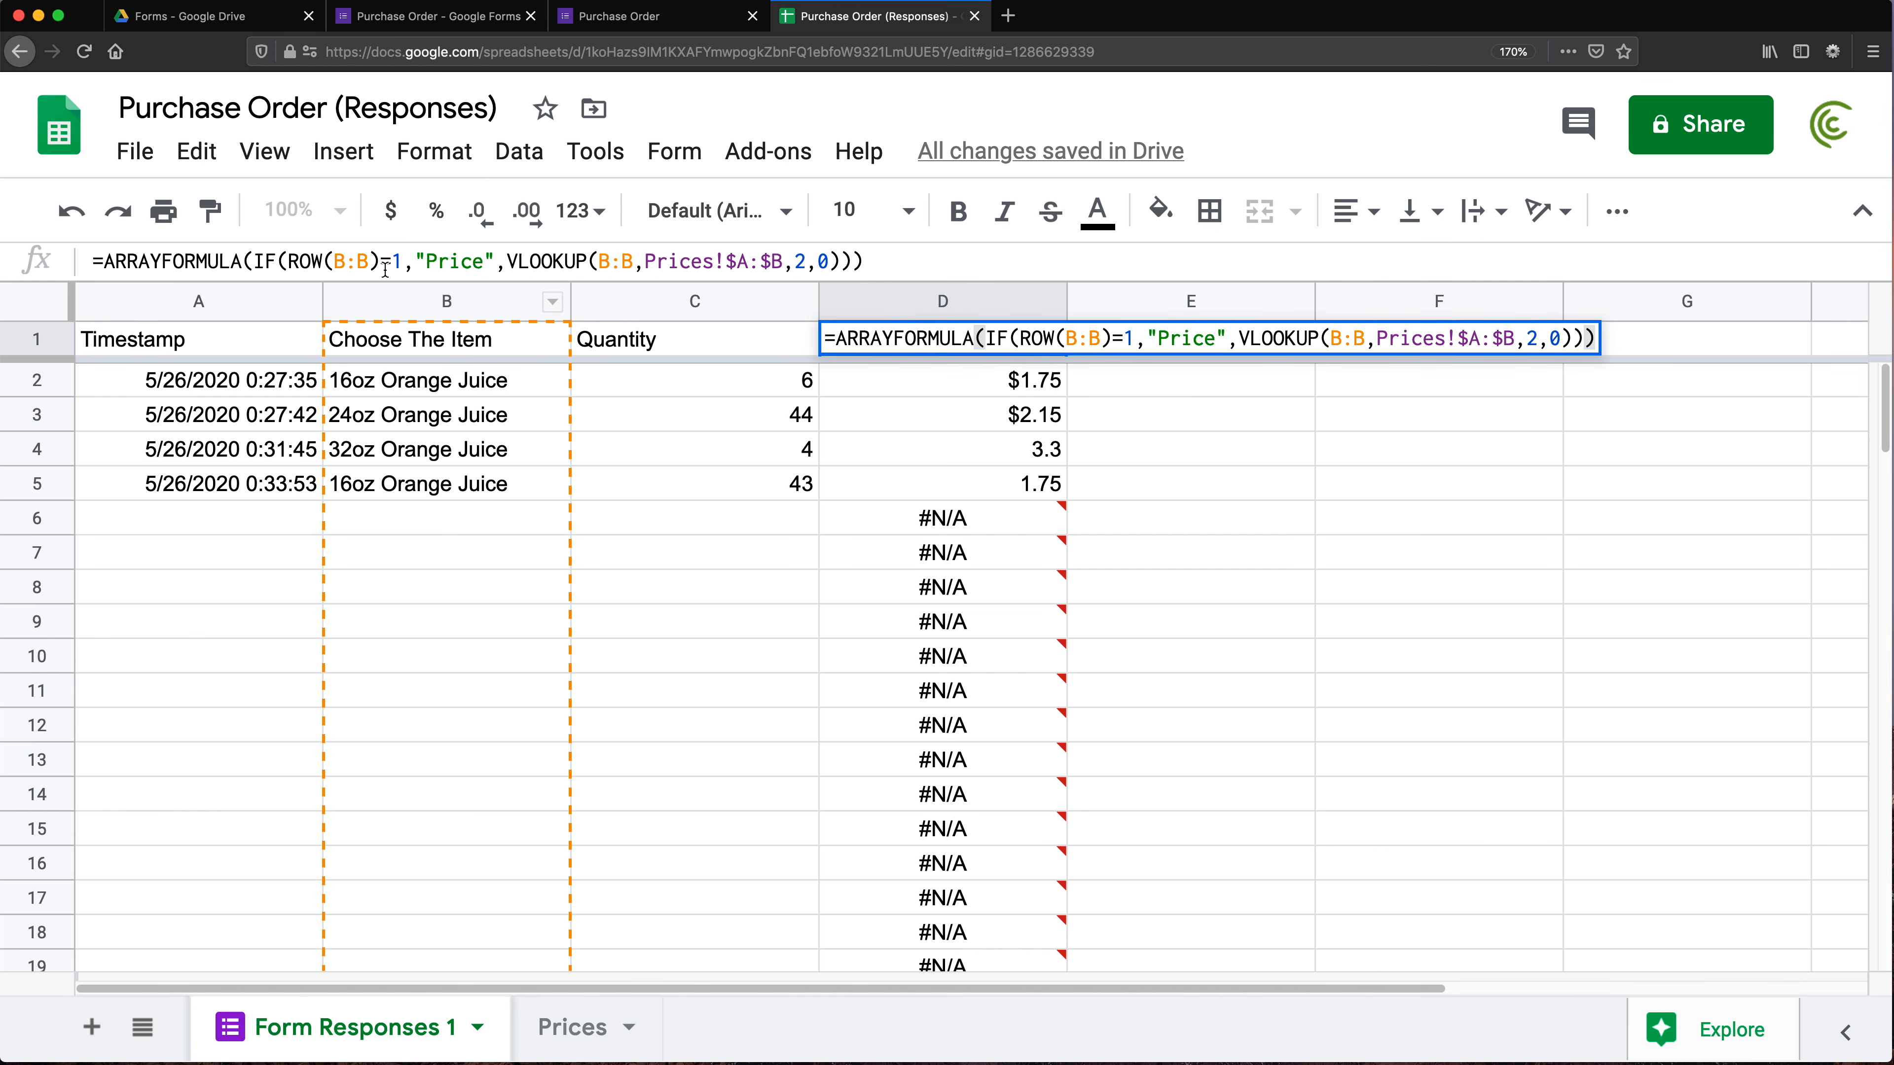
left_click(387, 265)
left_click(461, 261)
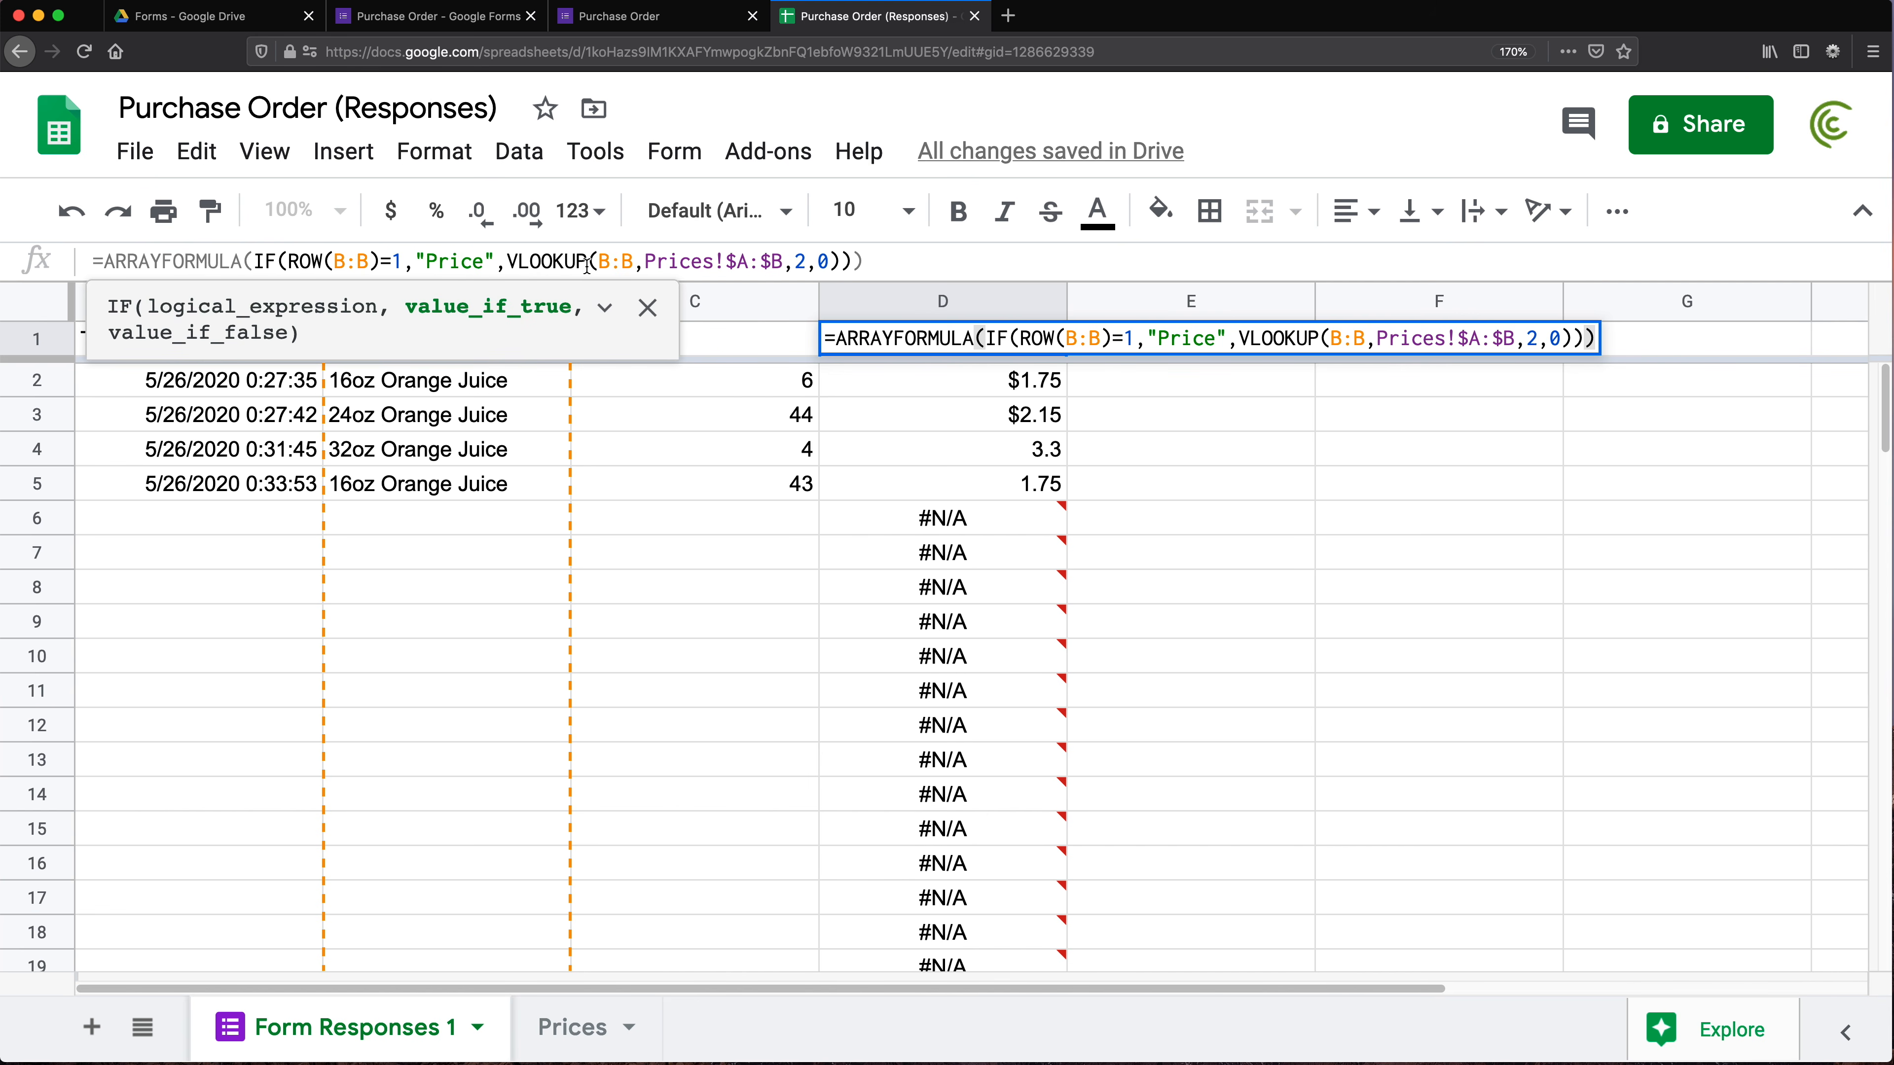
left_click_drag(518, 257, 747, 260)
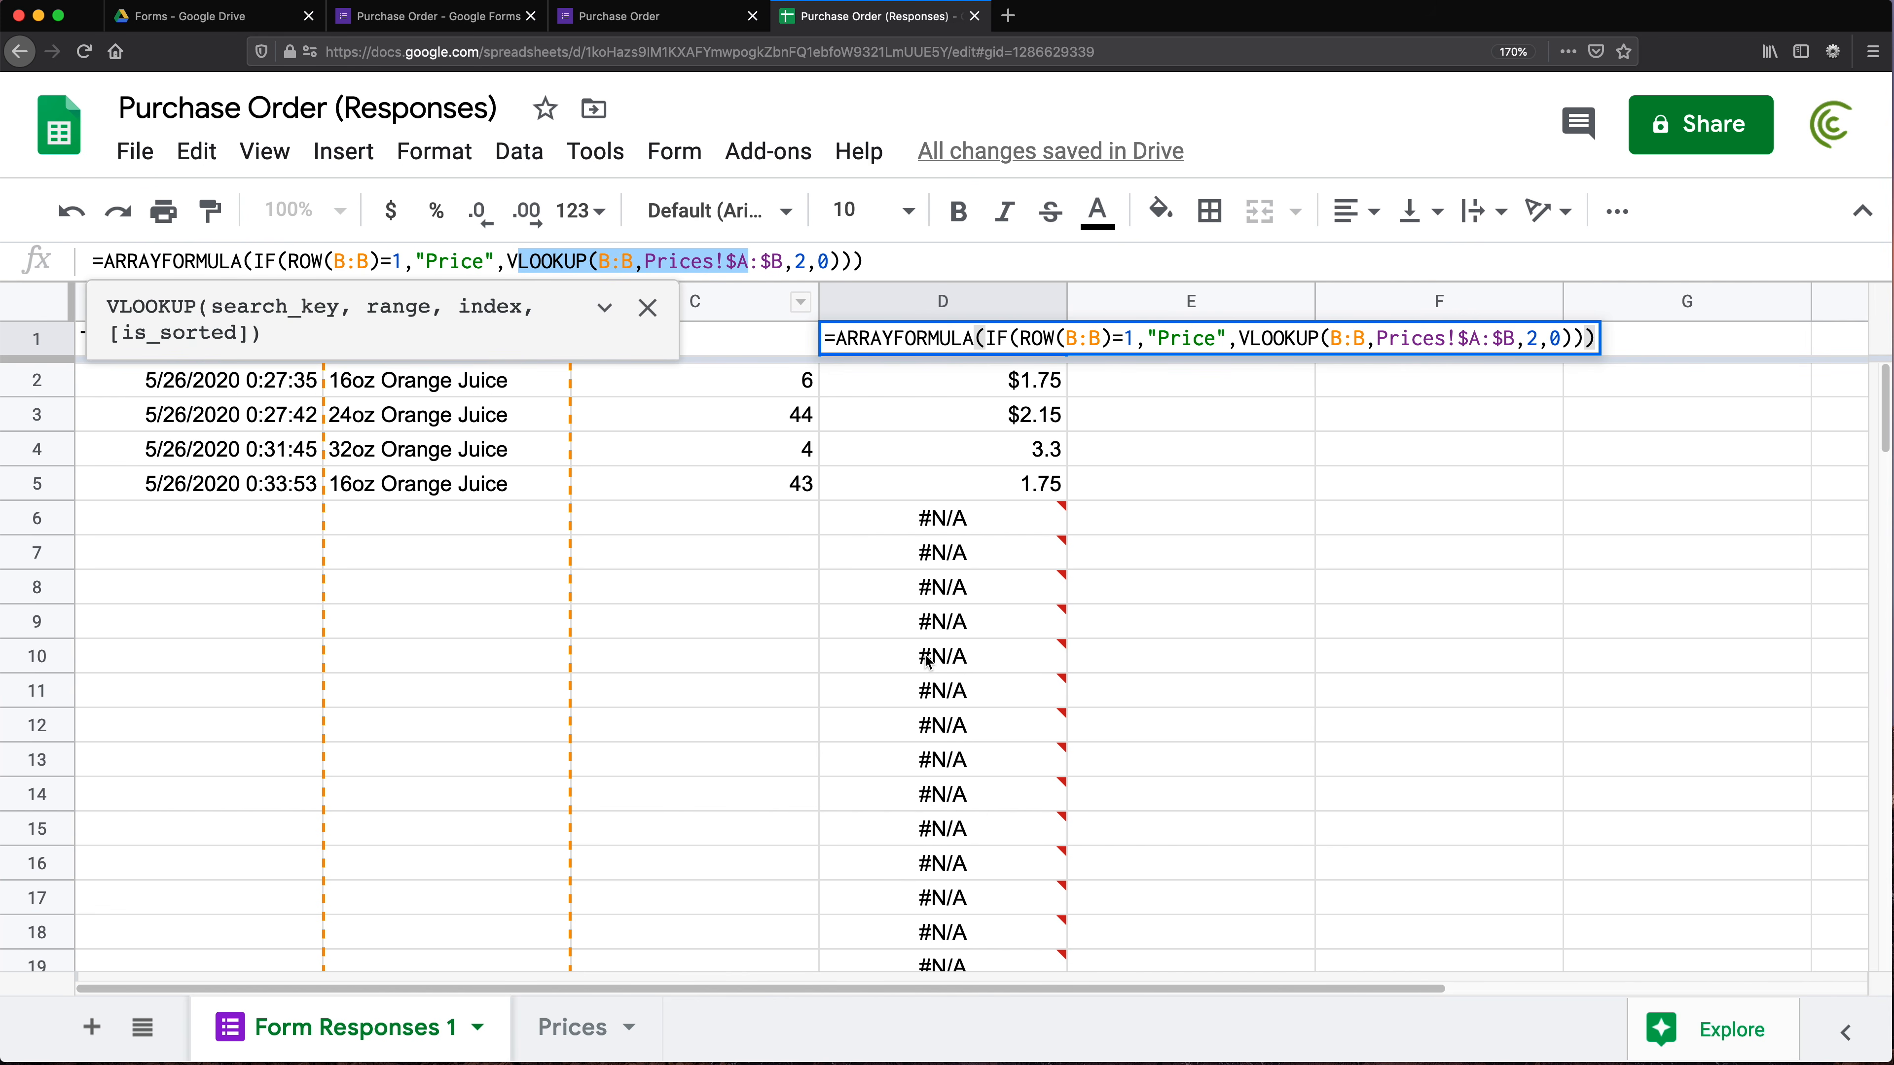
mouse_move(930, 669)
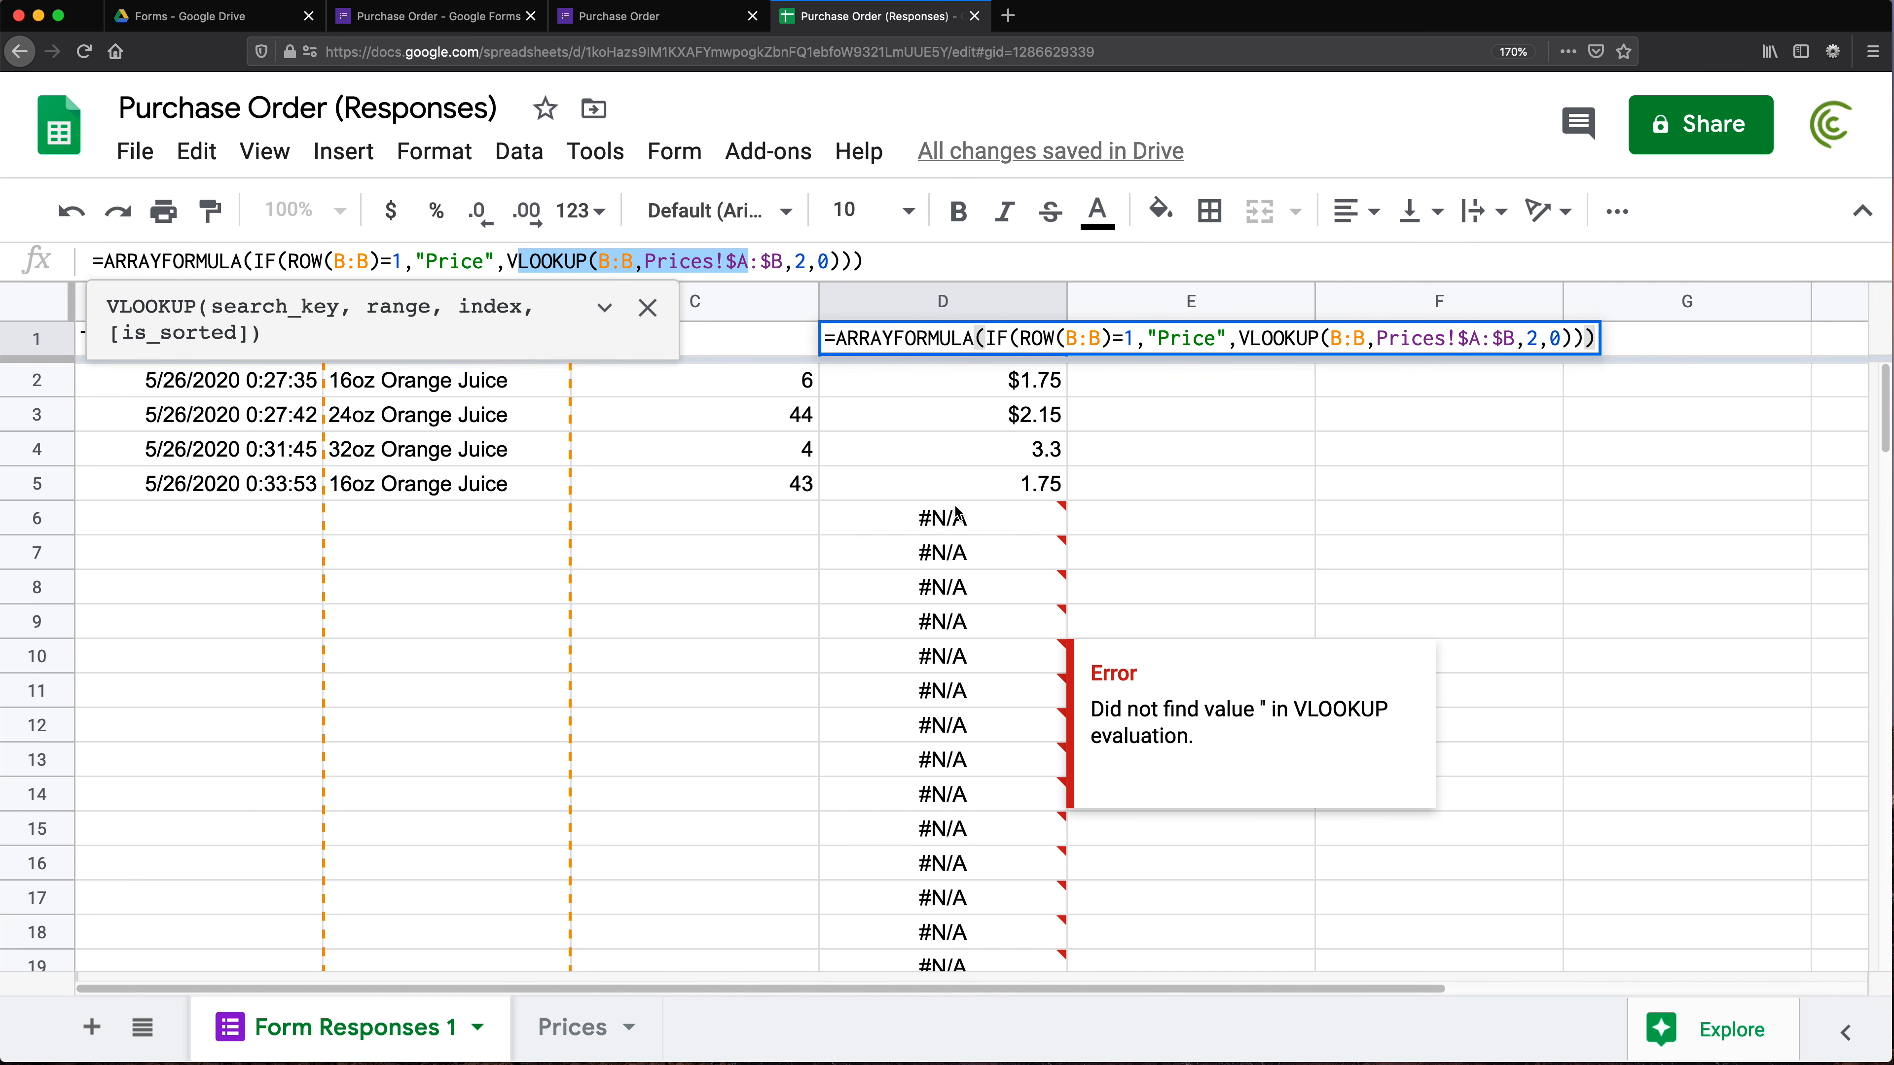
Change the IF function in the D1 array formula to IFS, keeping ROW(B:B)=1 with "Price" as its first condition pair
left_click(1005, 337)
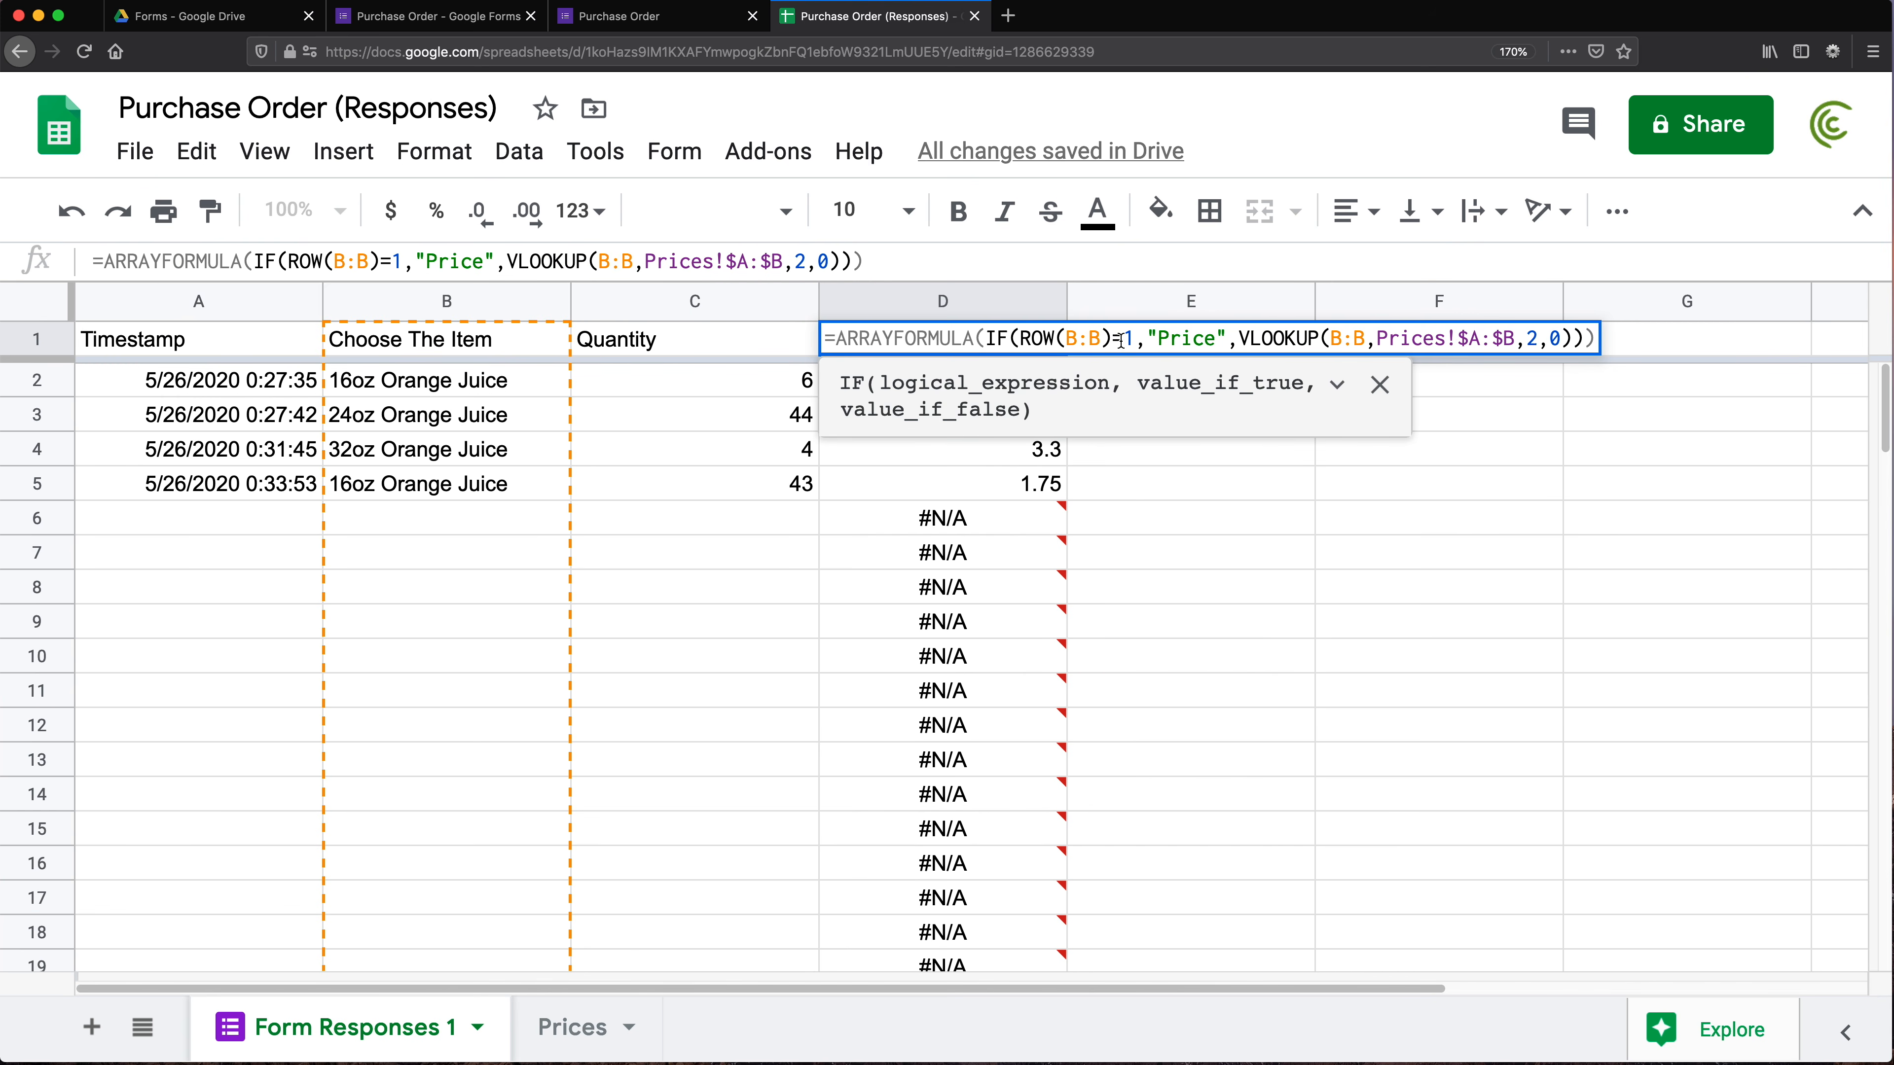
type("S")
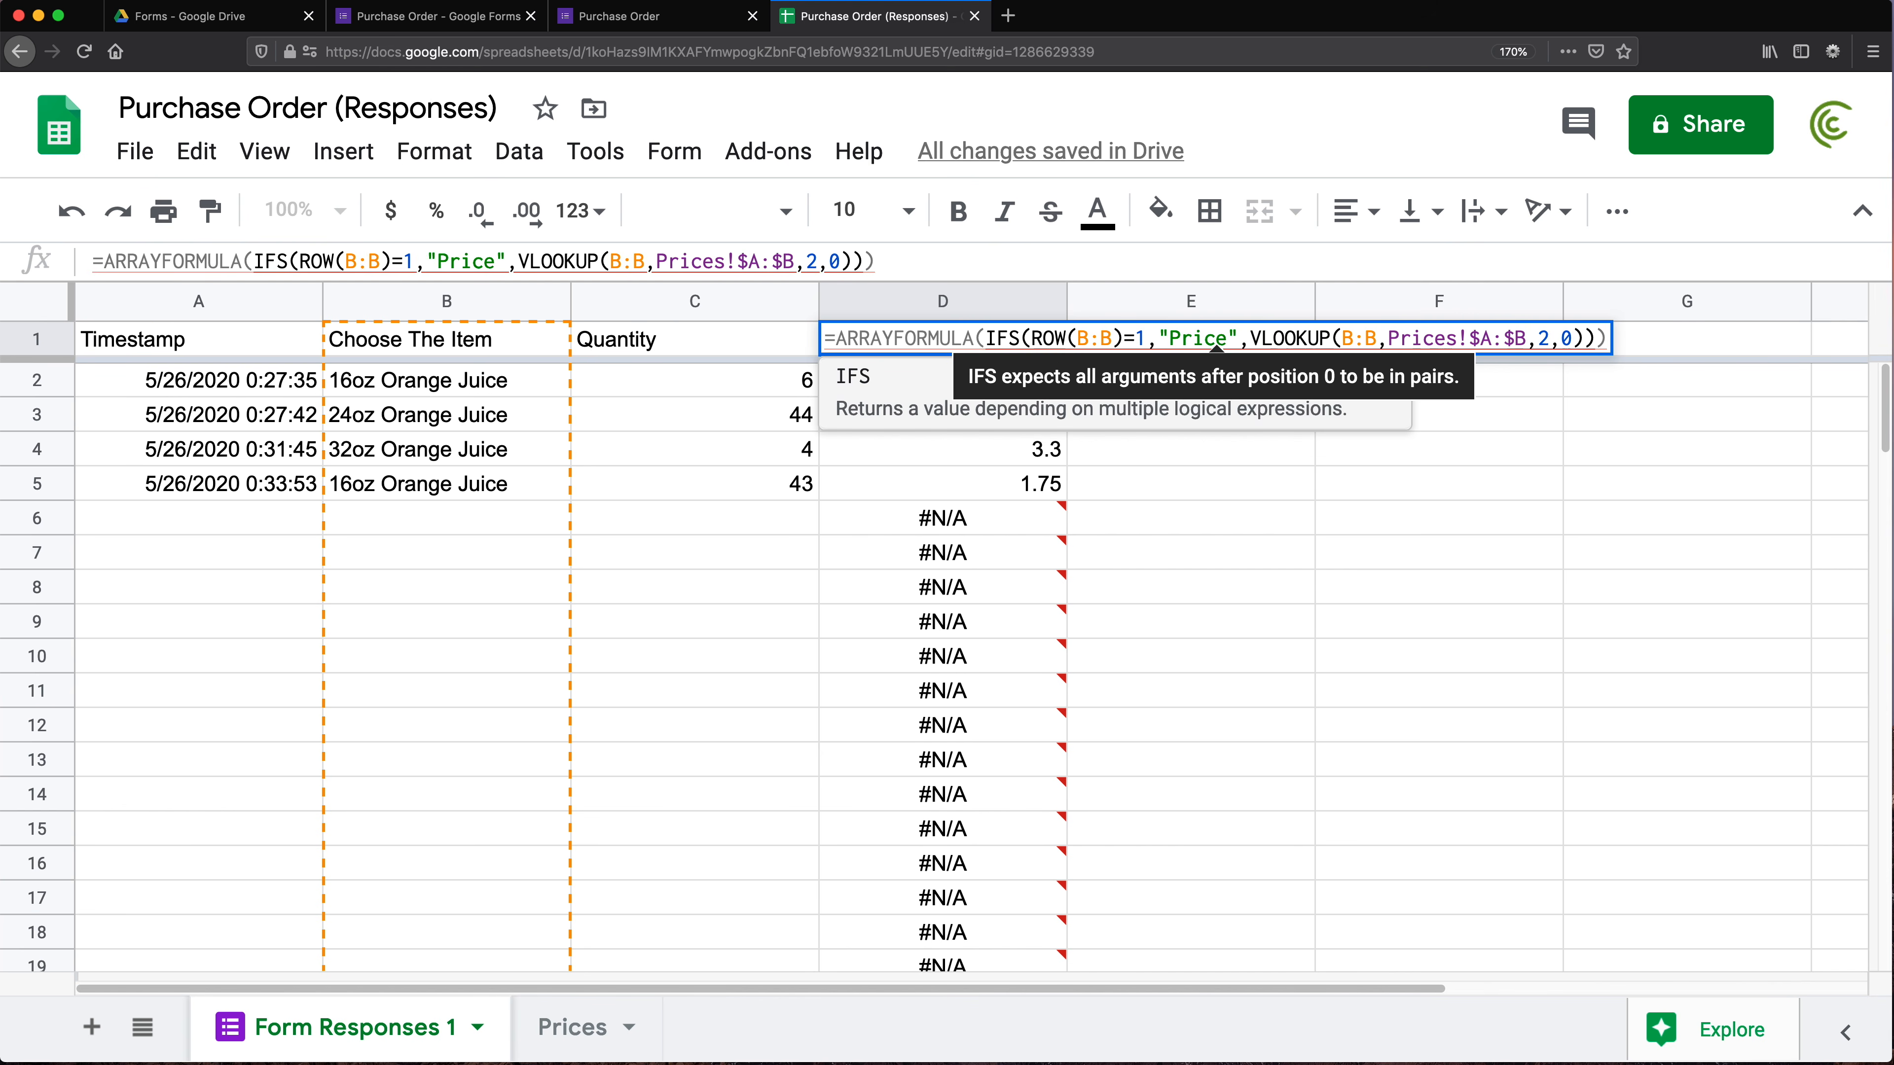
left_click(954, 339)
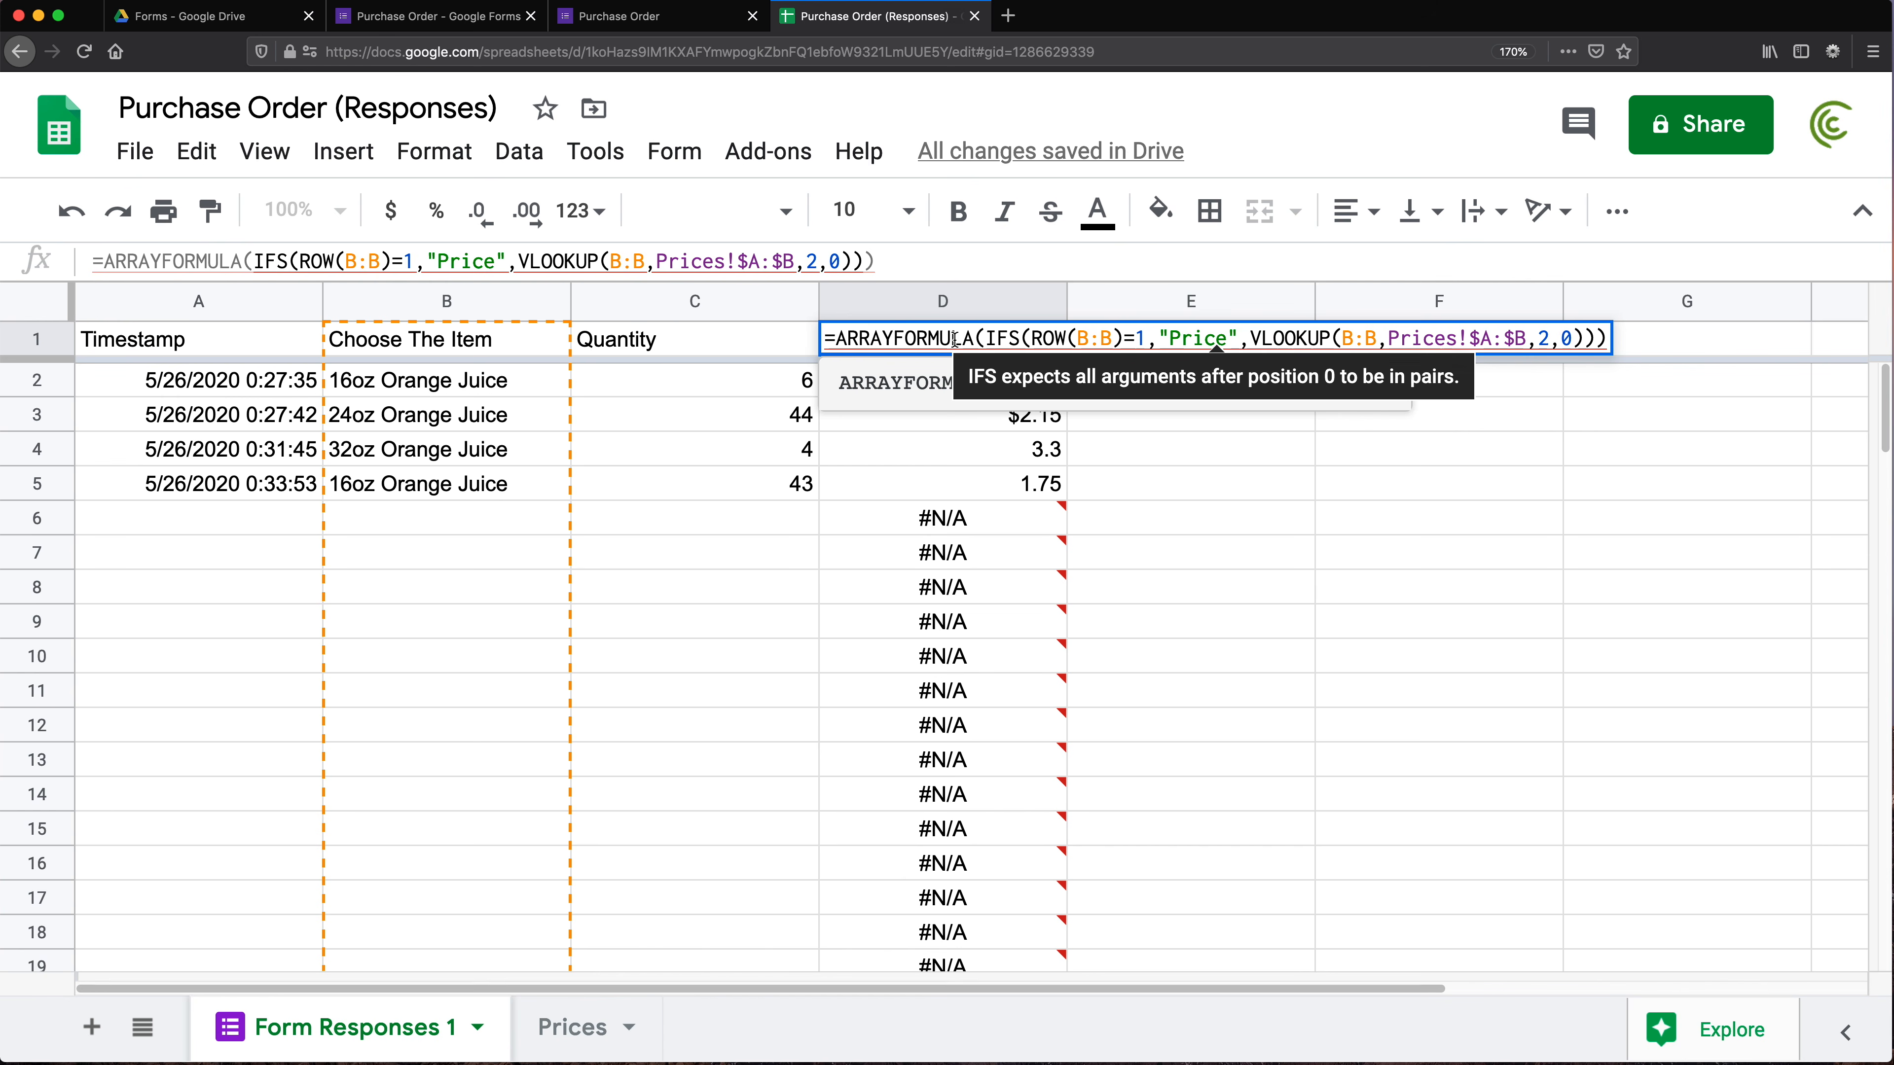
left_click_drag(1021, 339, 1135, 337)
left_click(1244, 341)
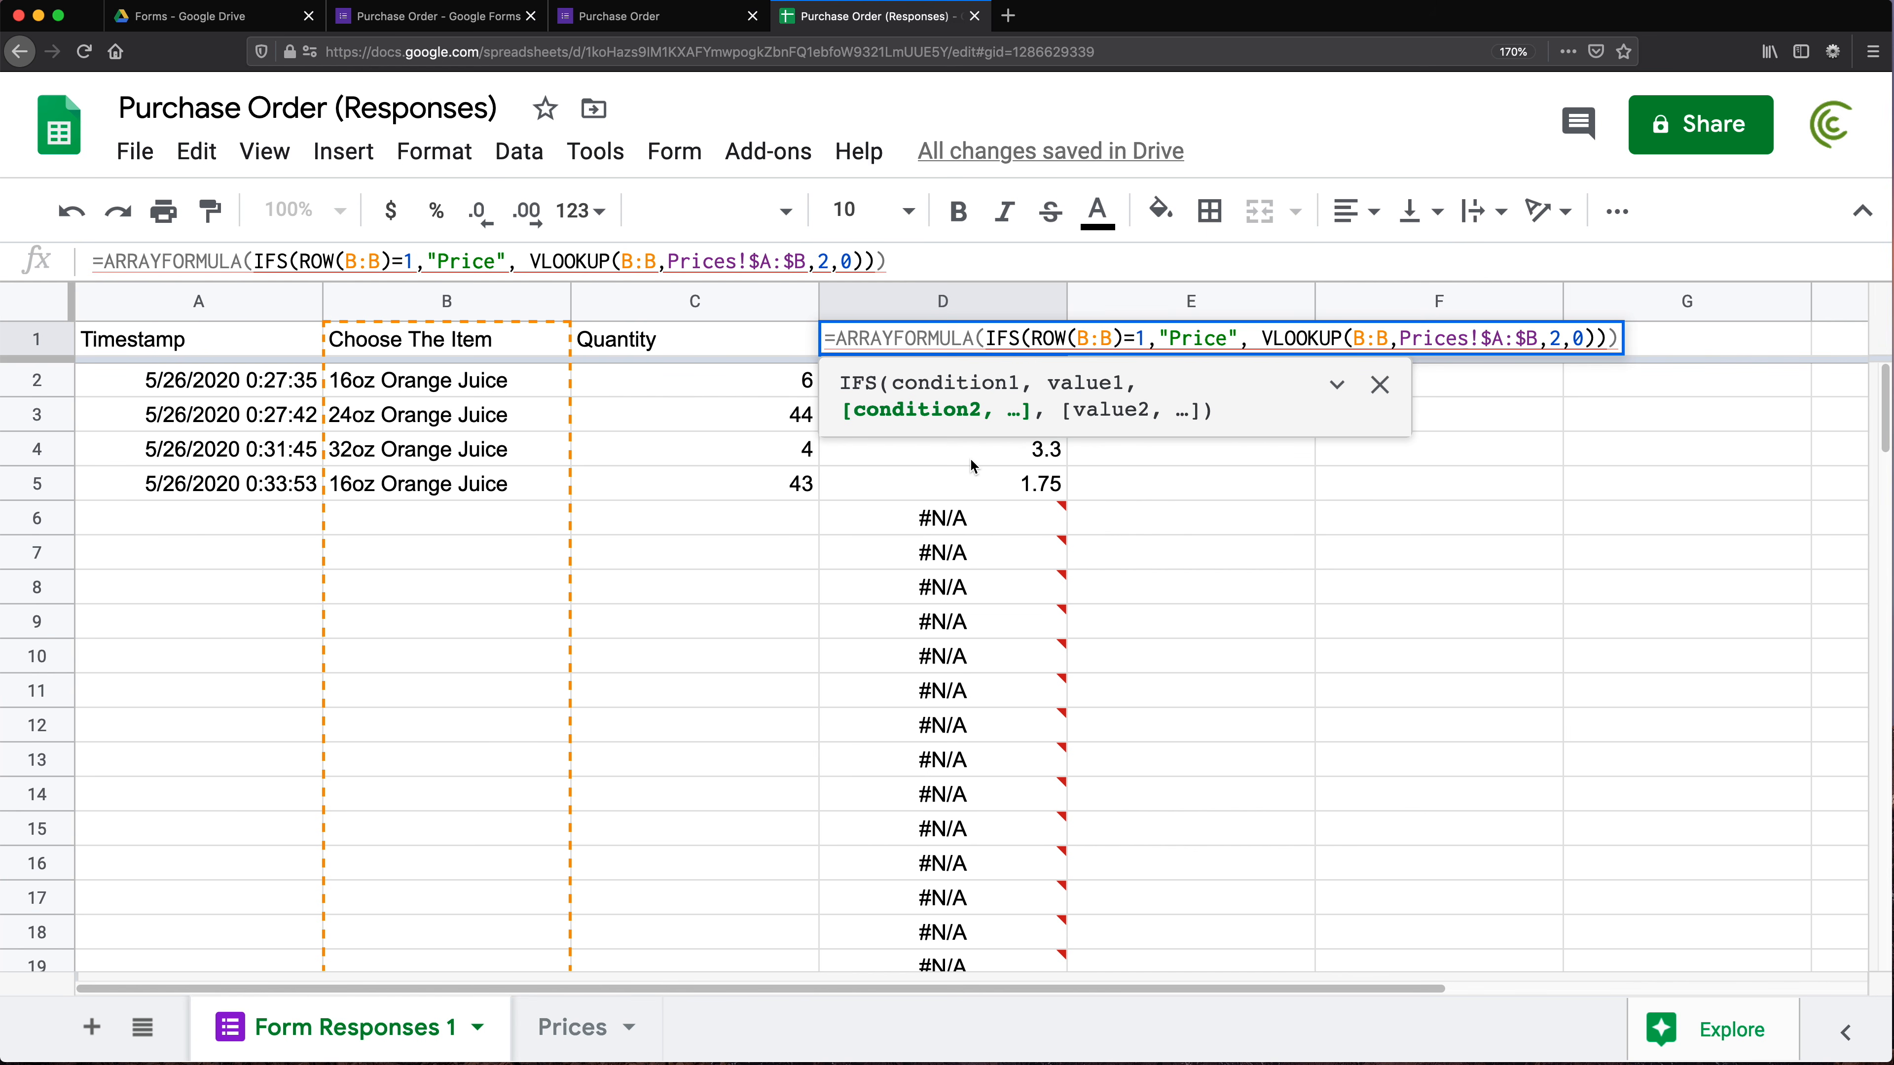
Add a second IFS condition pair after "Price" in D1 that returns an empty string where A:A=""
left_click(260, 307)
type("=\"\"")
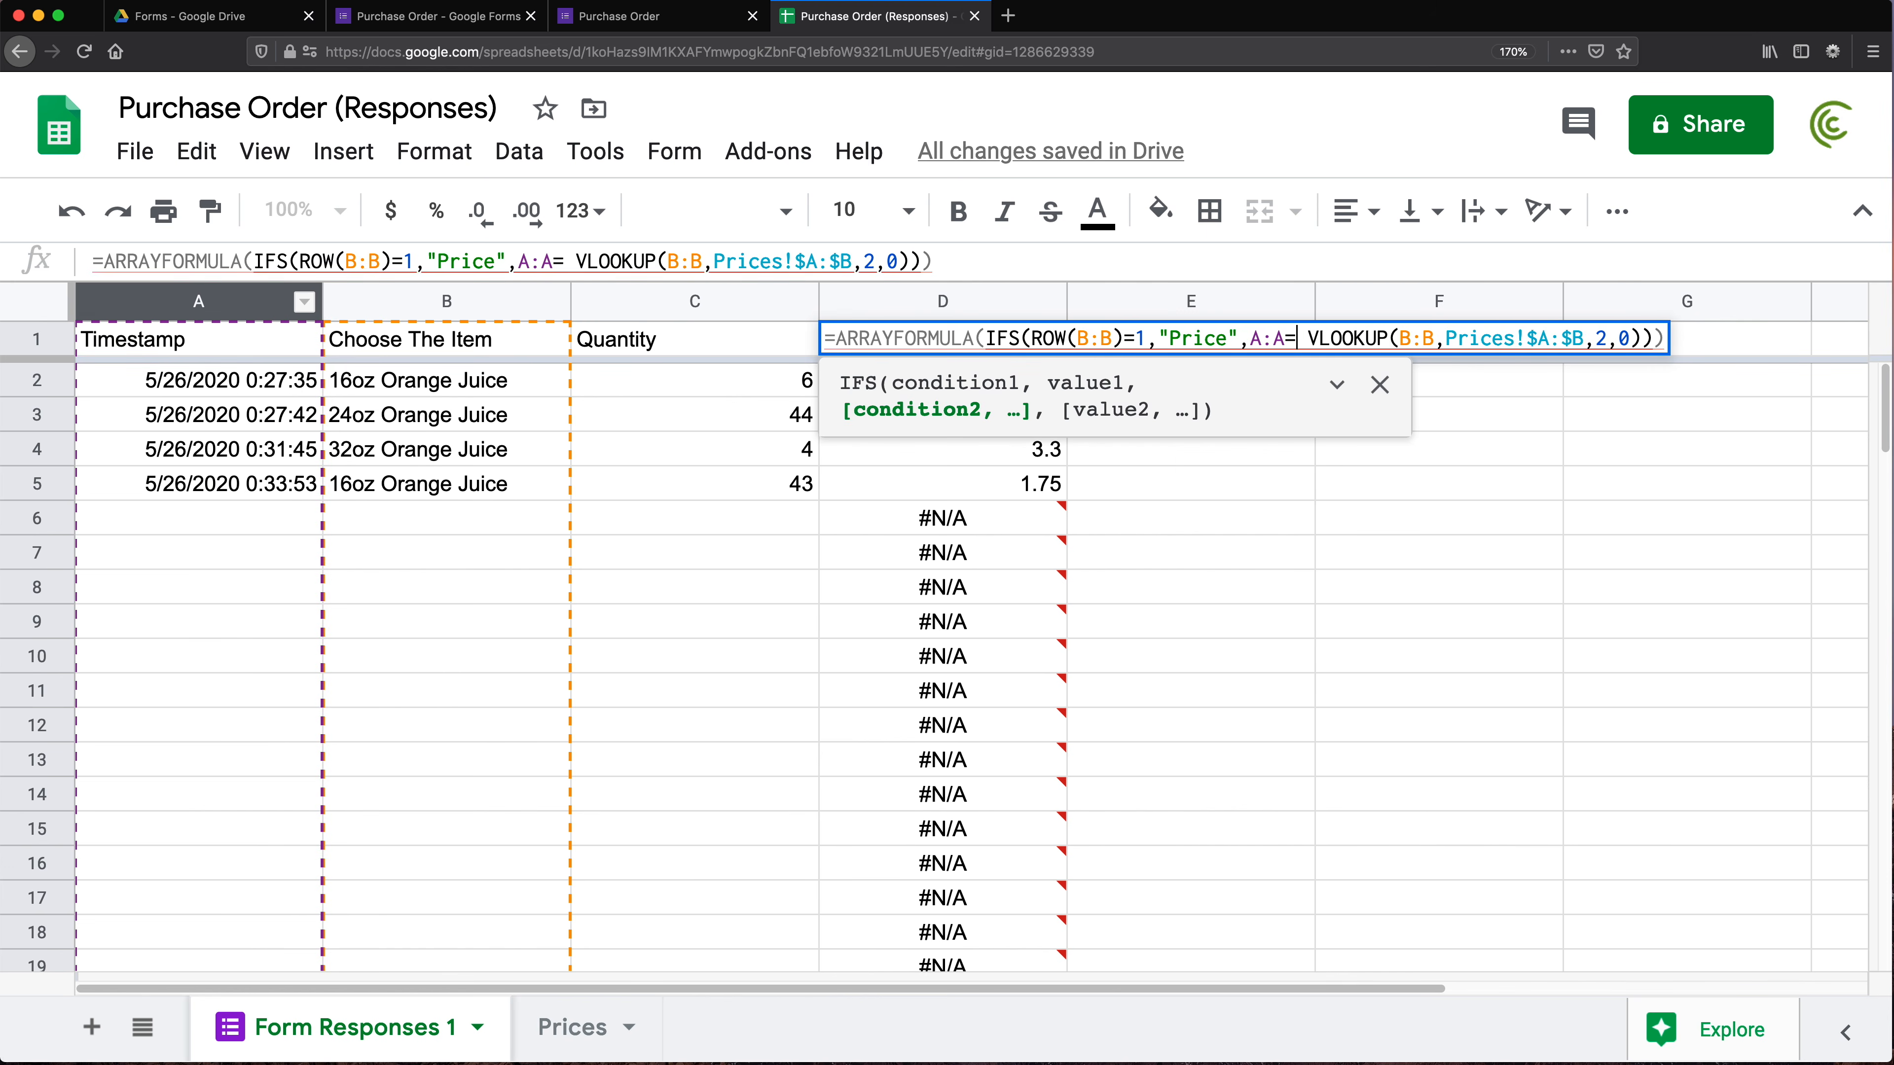
type(",\"\"")
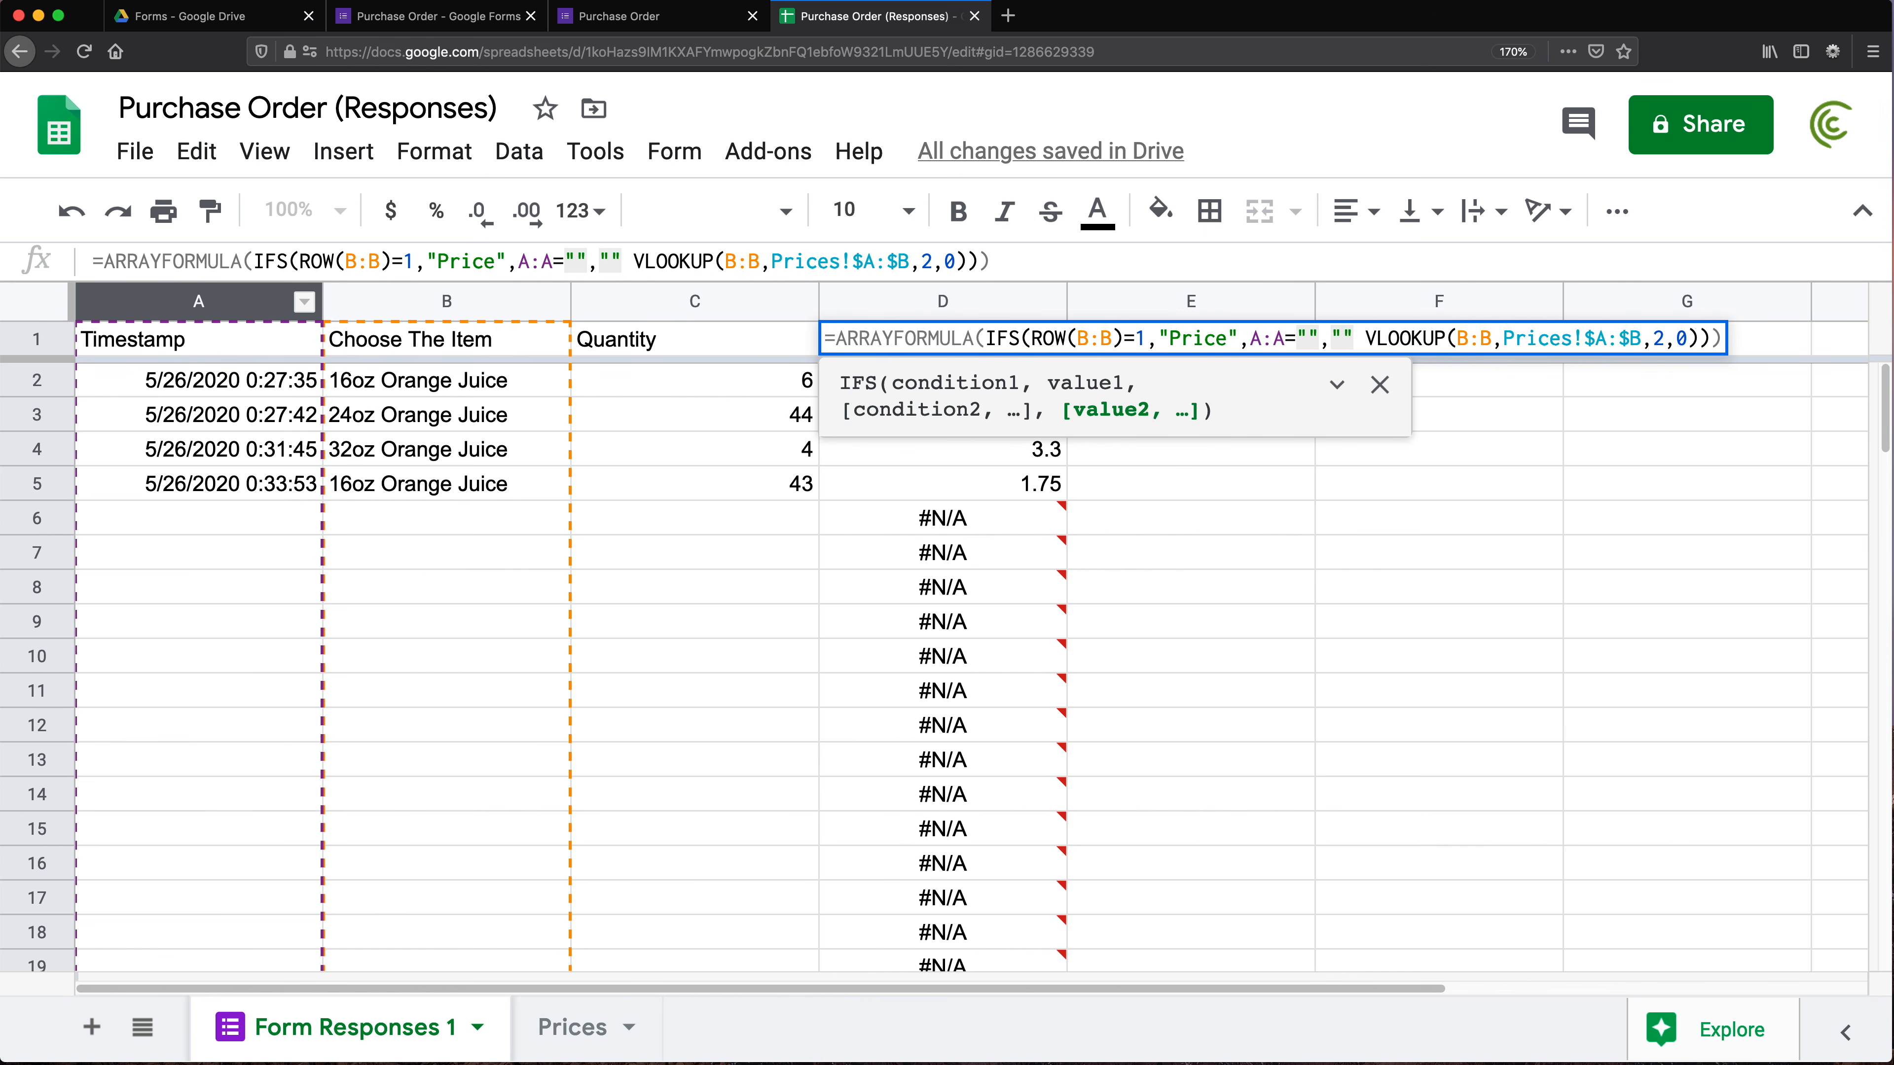
type(",")
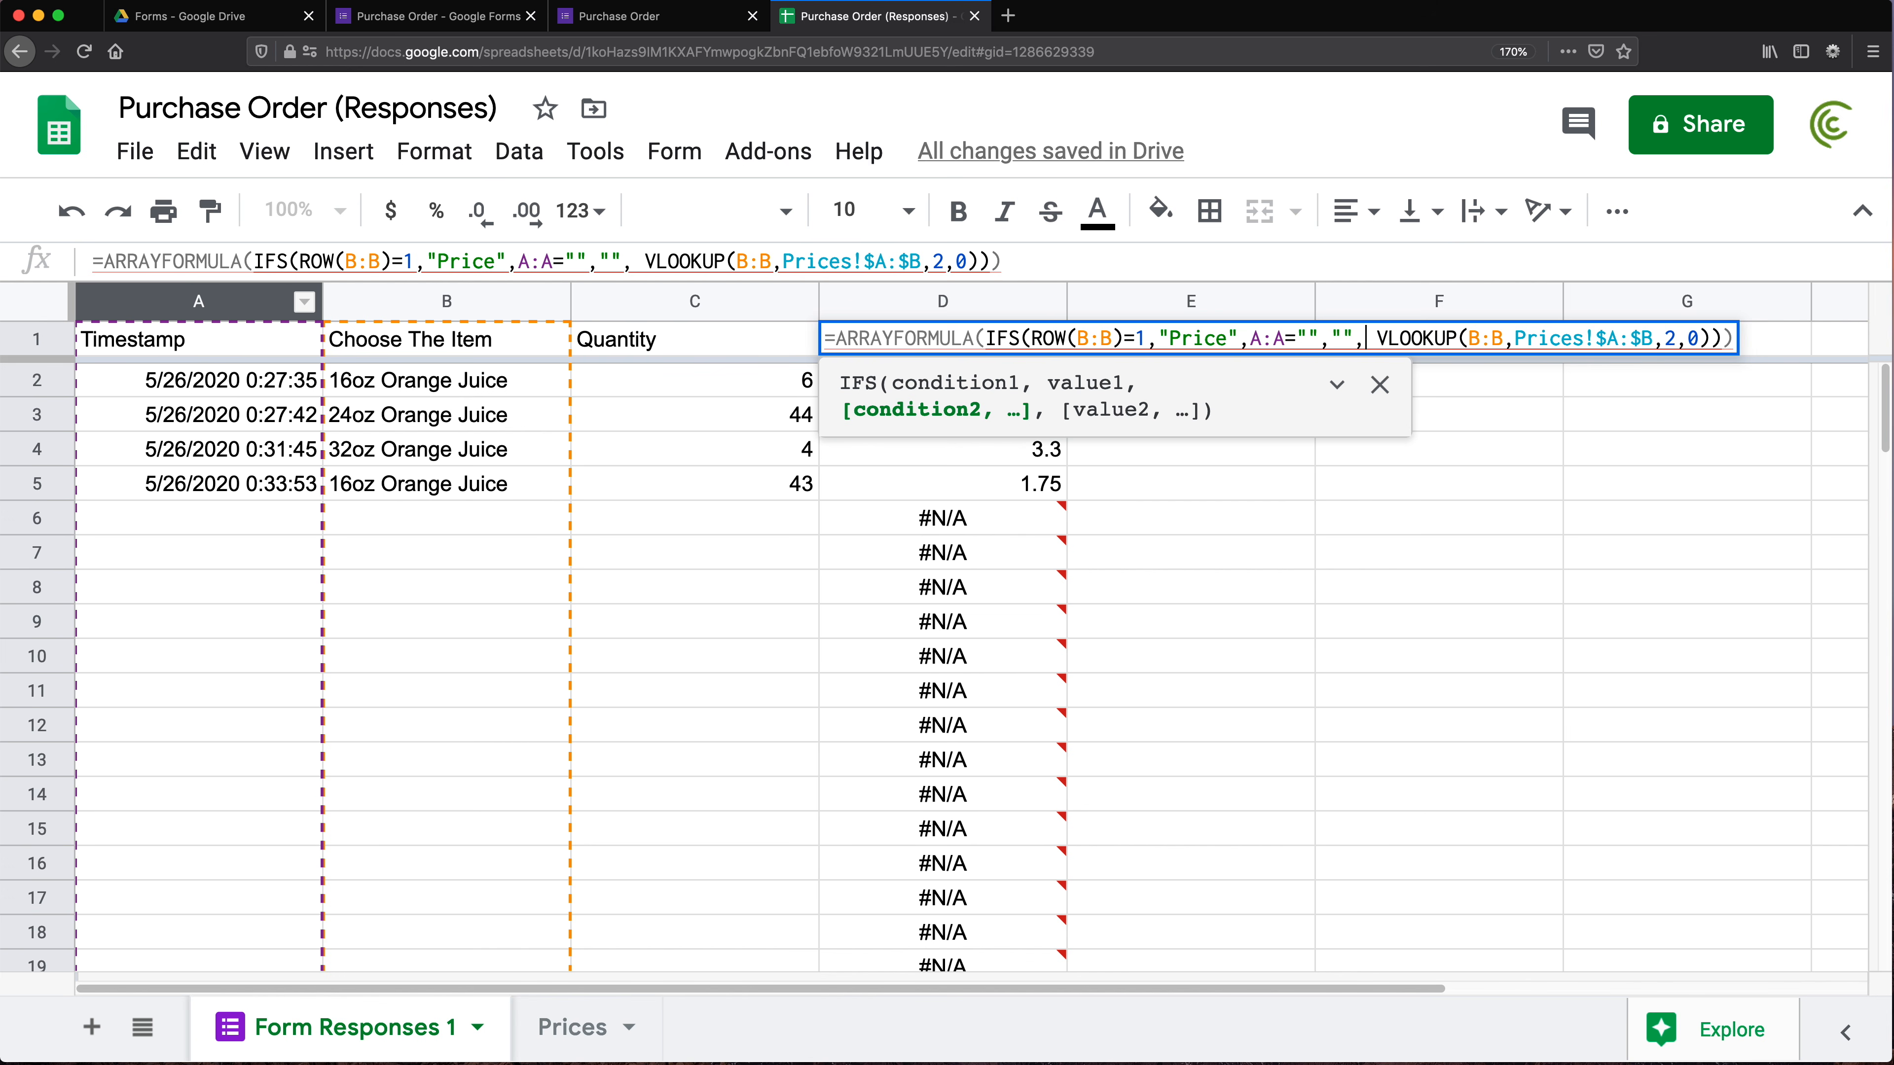
Complete the D1 IFS with TRUE as the final condition and the existing VLOOKUP as its value, and check the blank rows
type("TRUE")
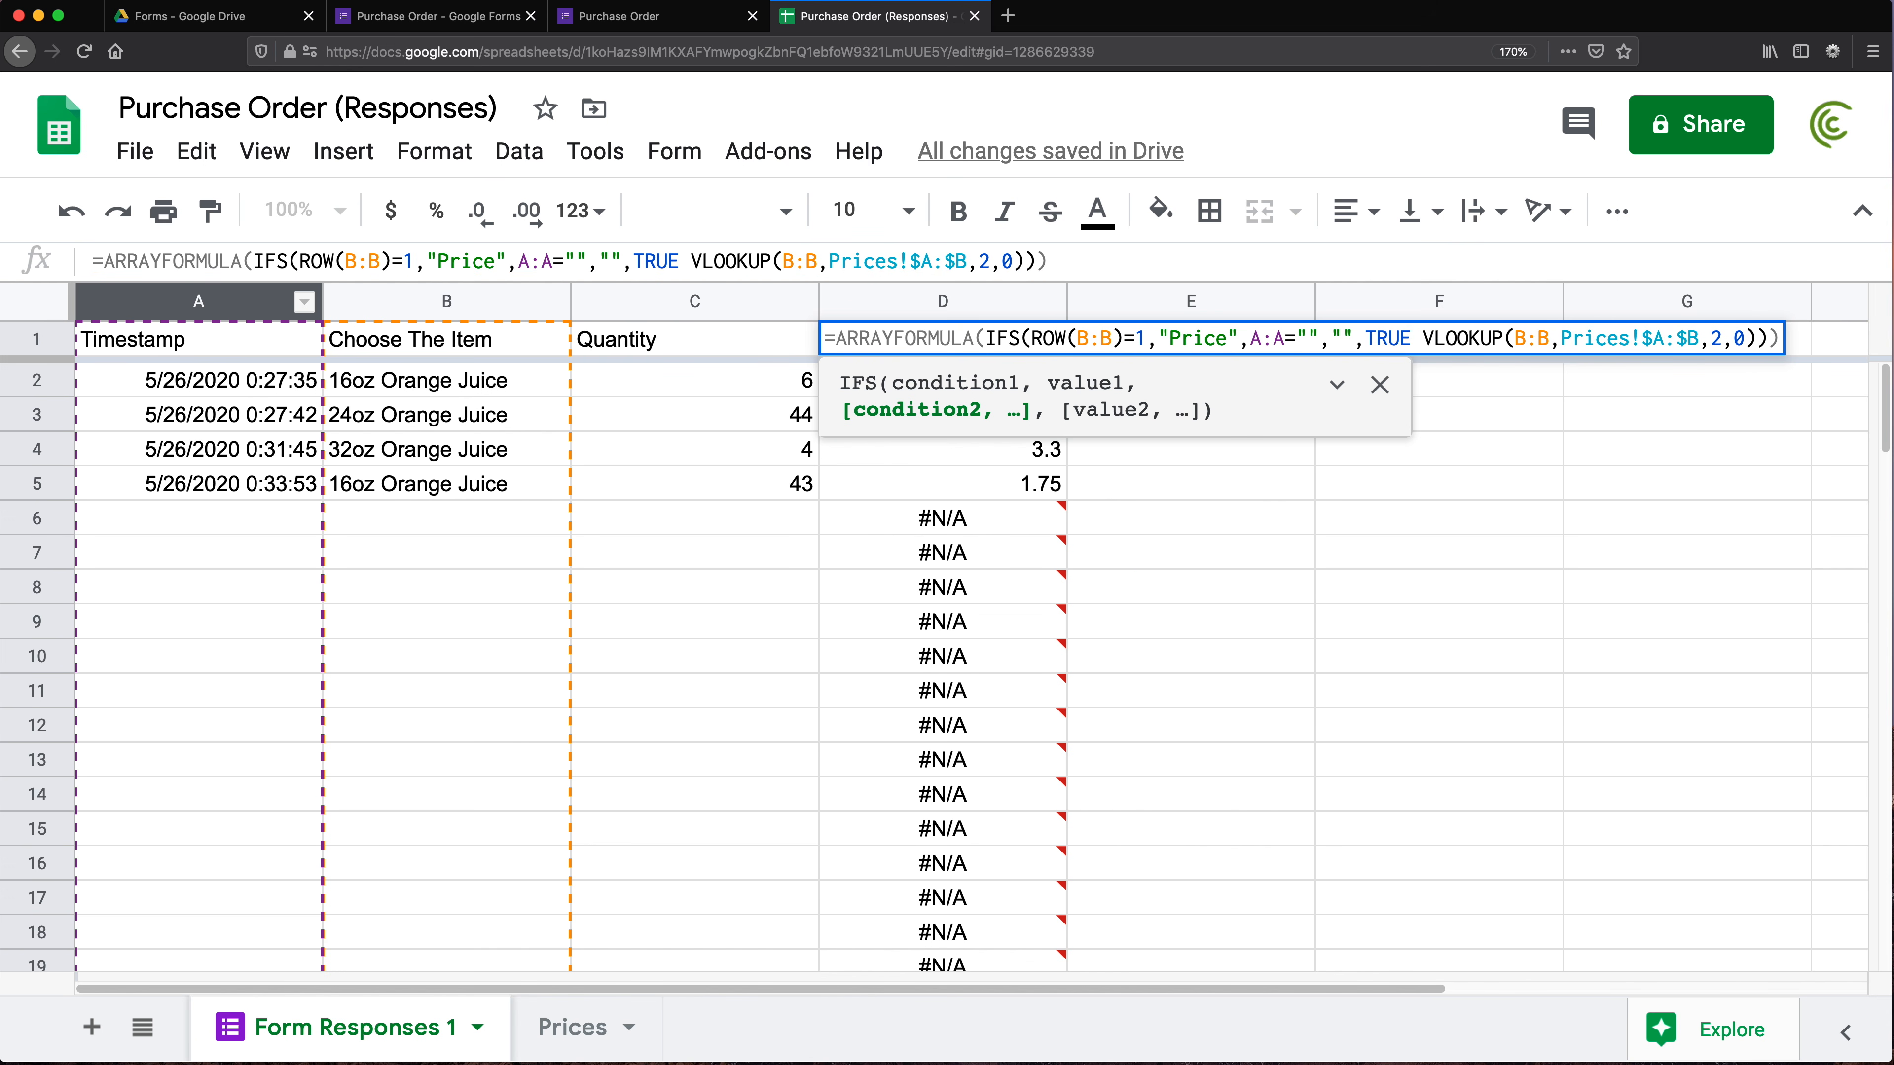
type(",")
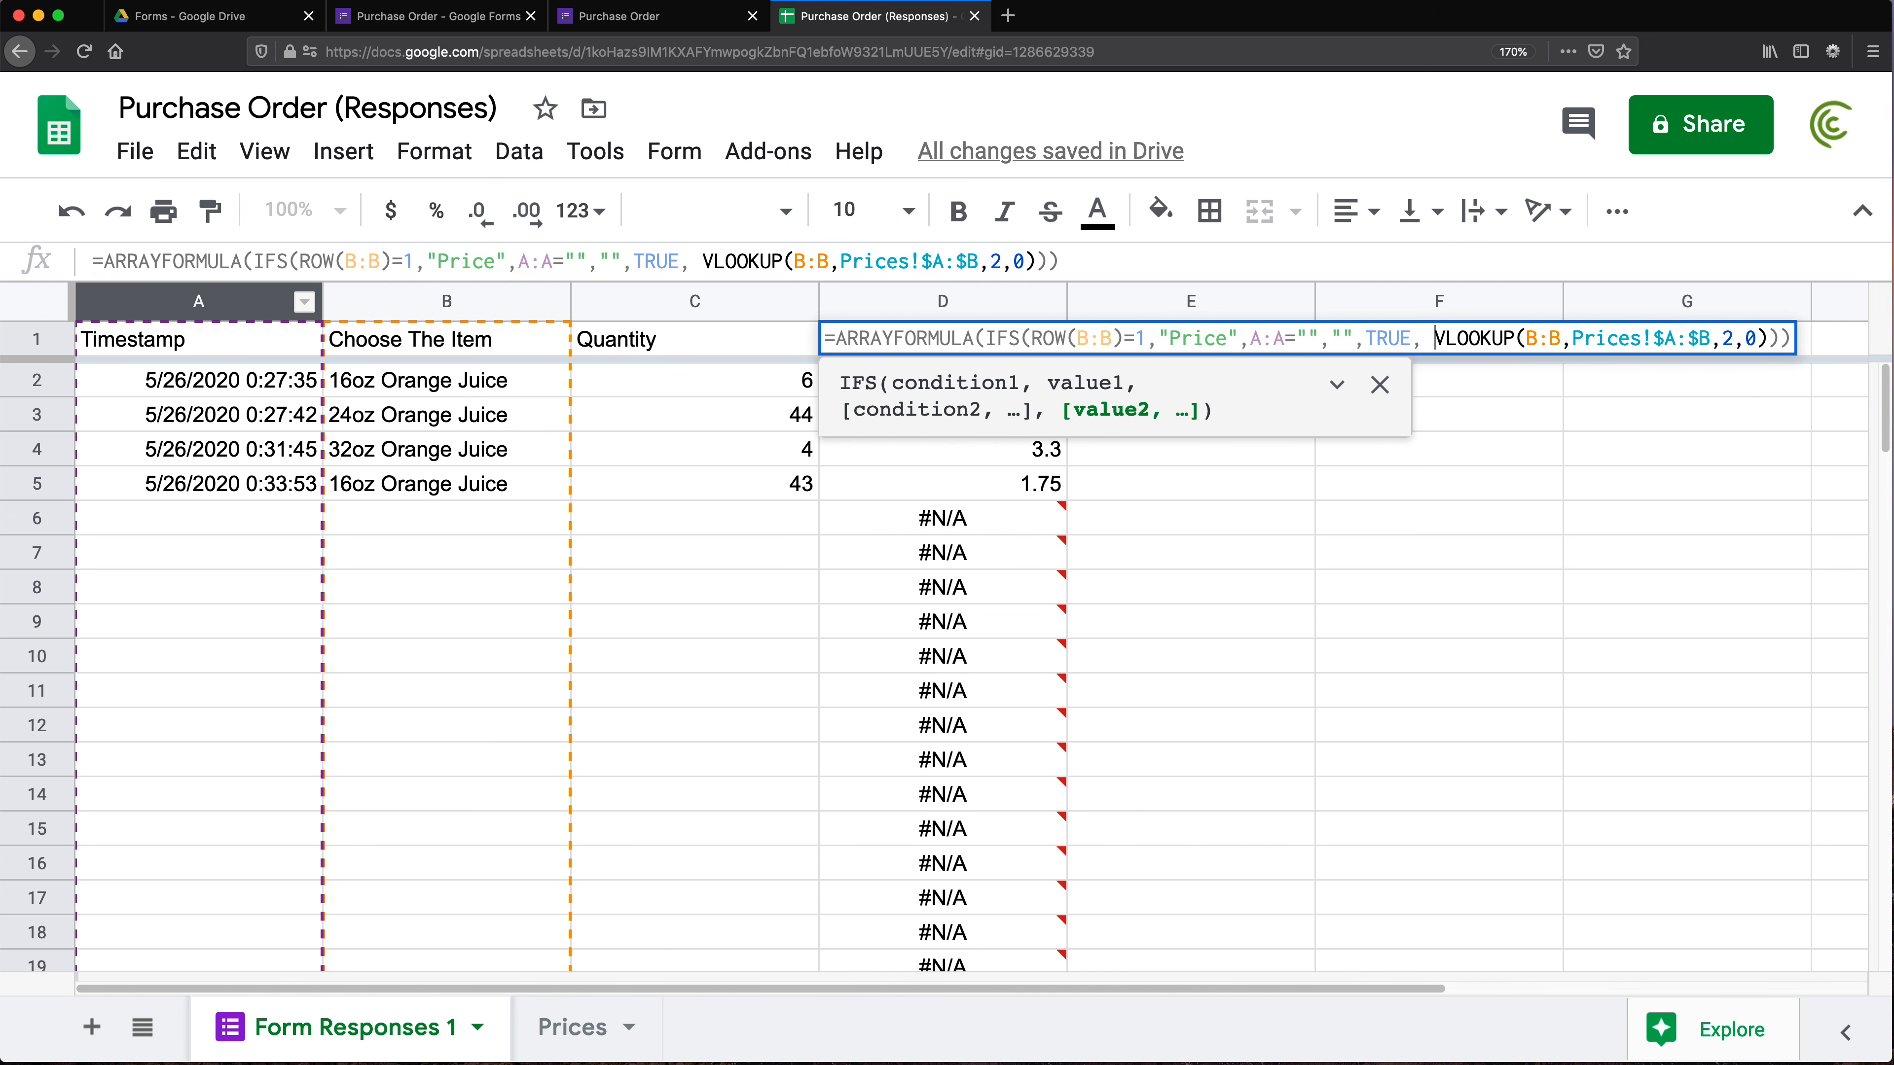
key("Delete")
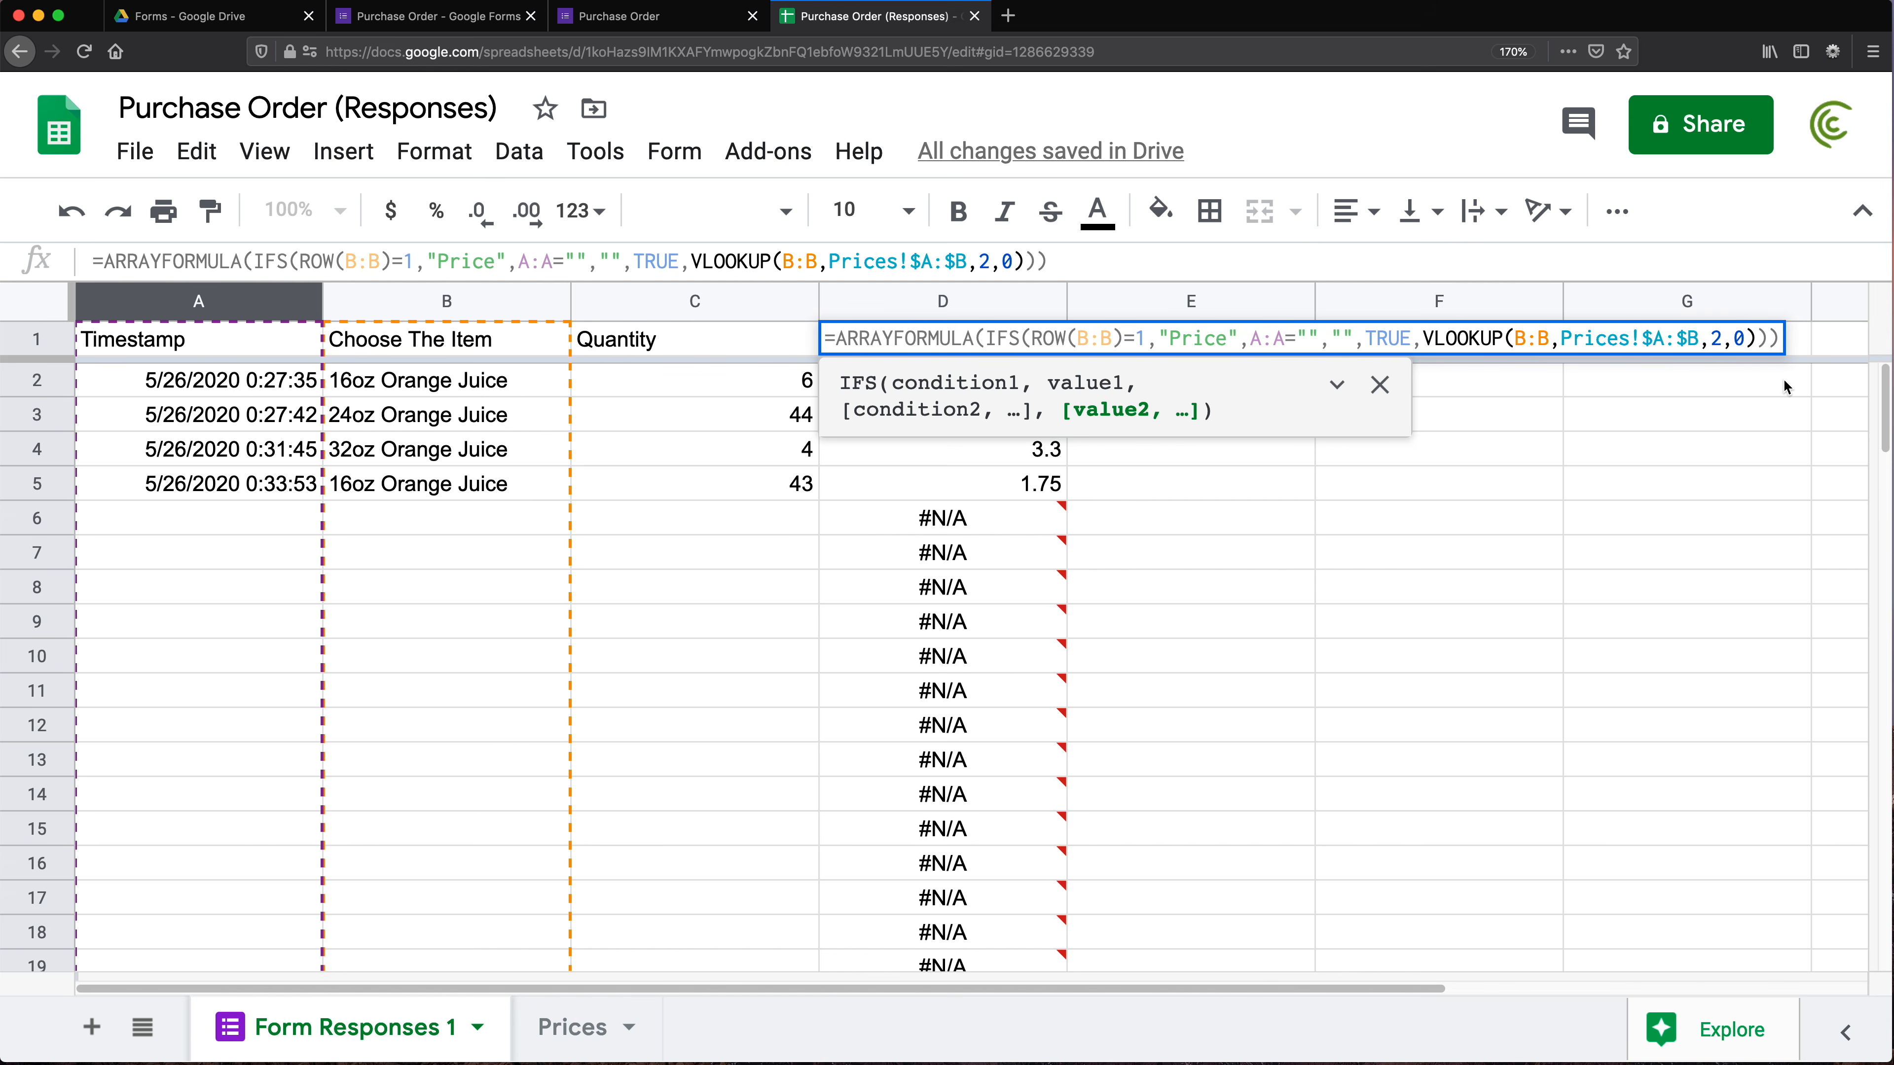
left_click(1770, 338)
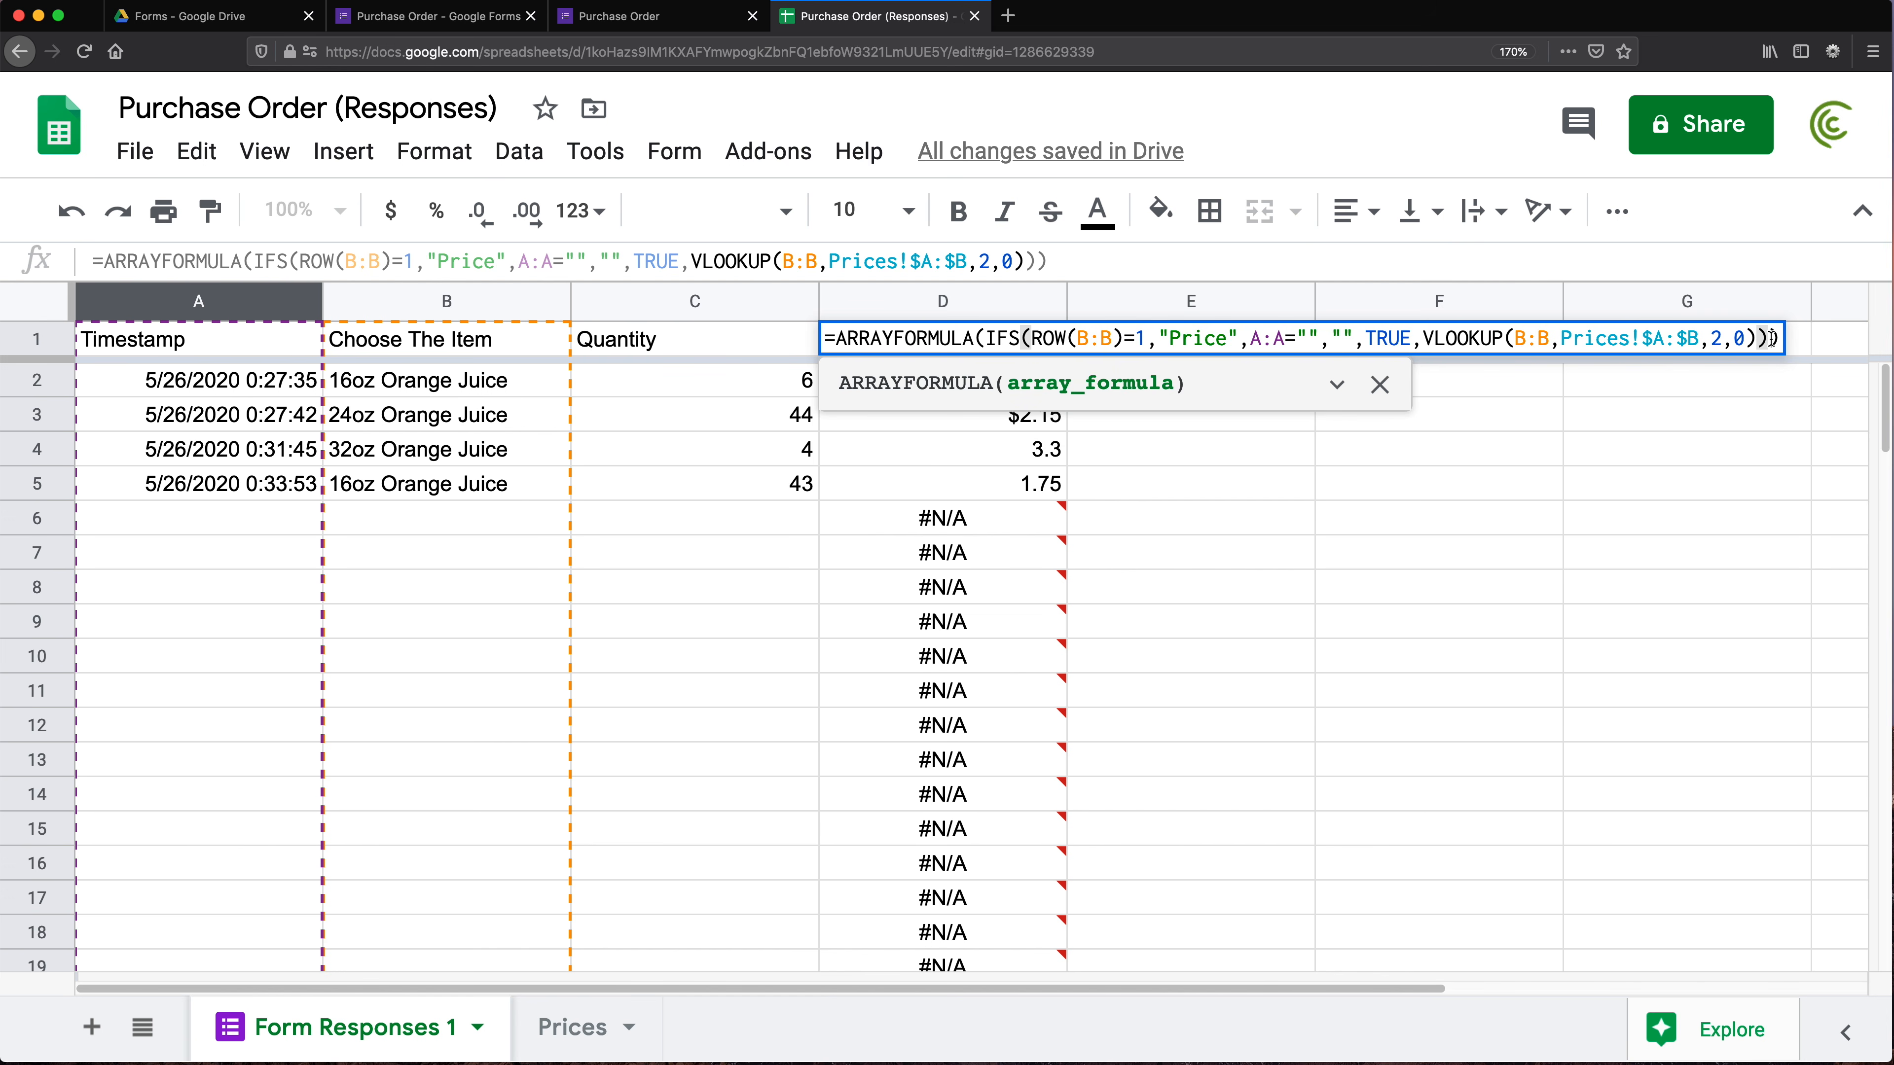
key("Return")
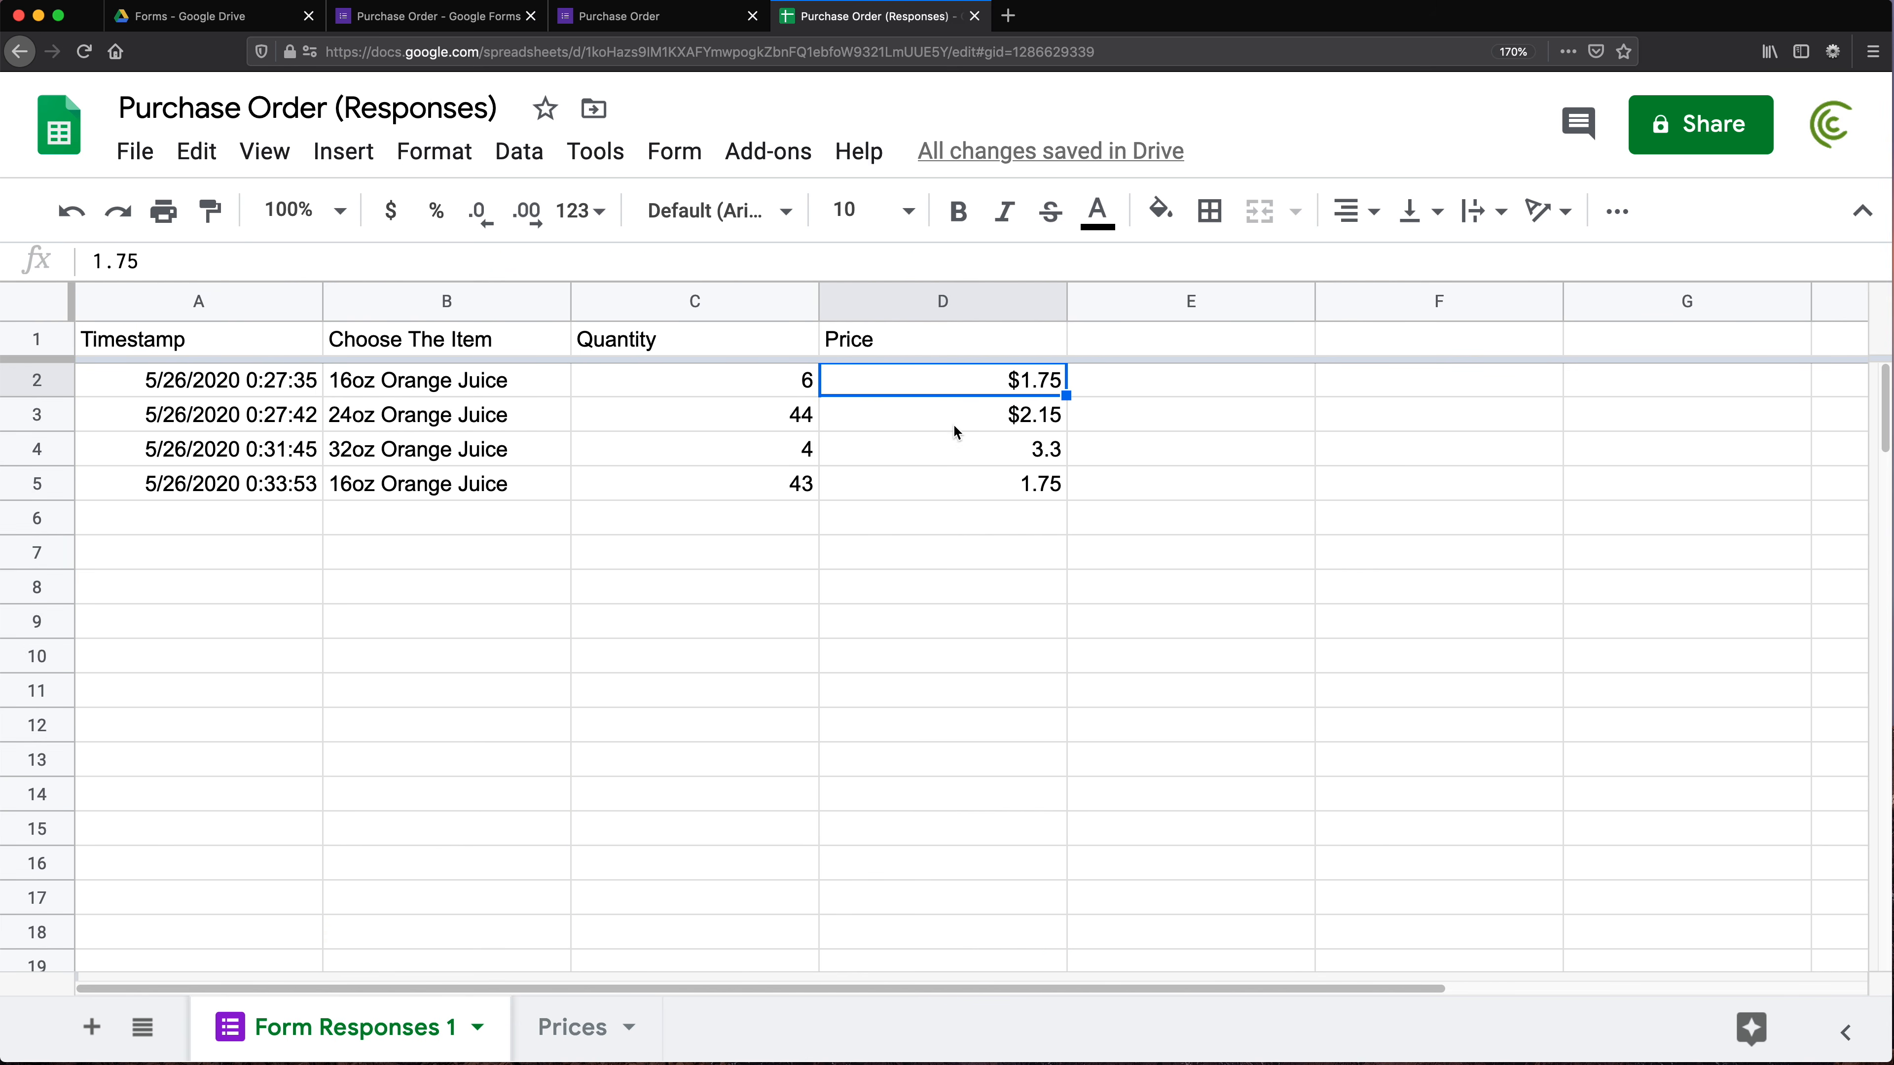
left_click(938, 350)
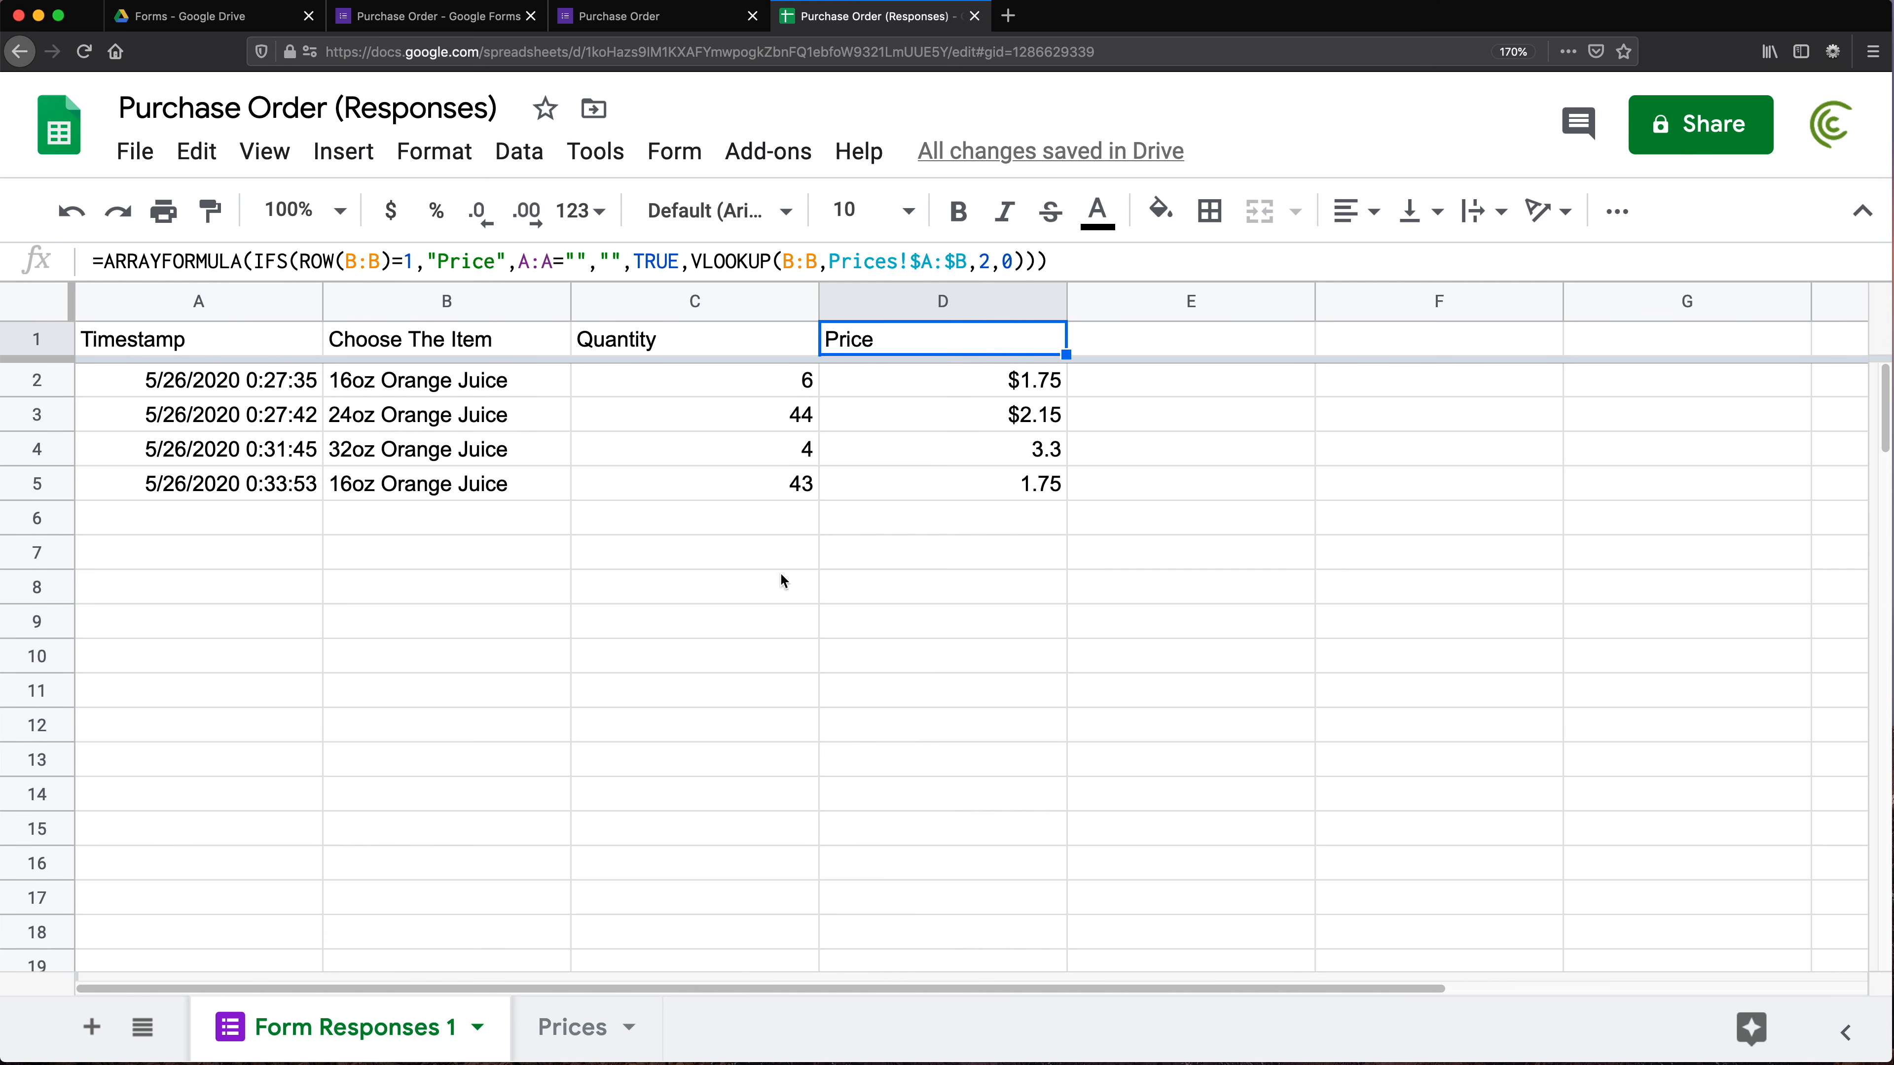
left_click_drag(216, 519, 671, 929)
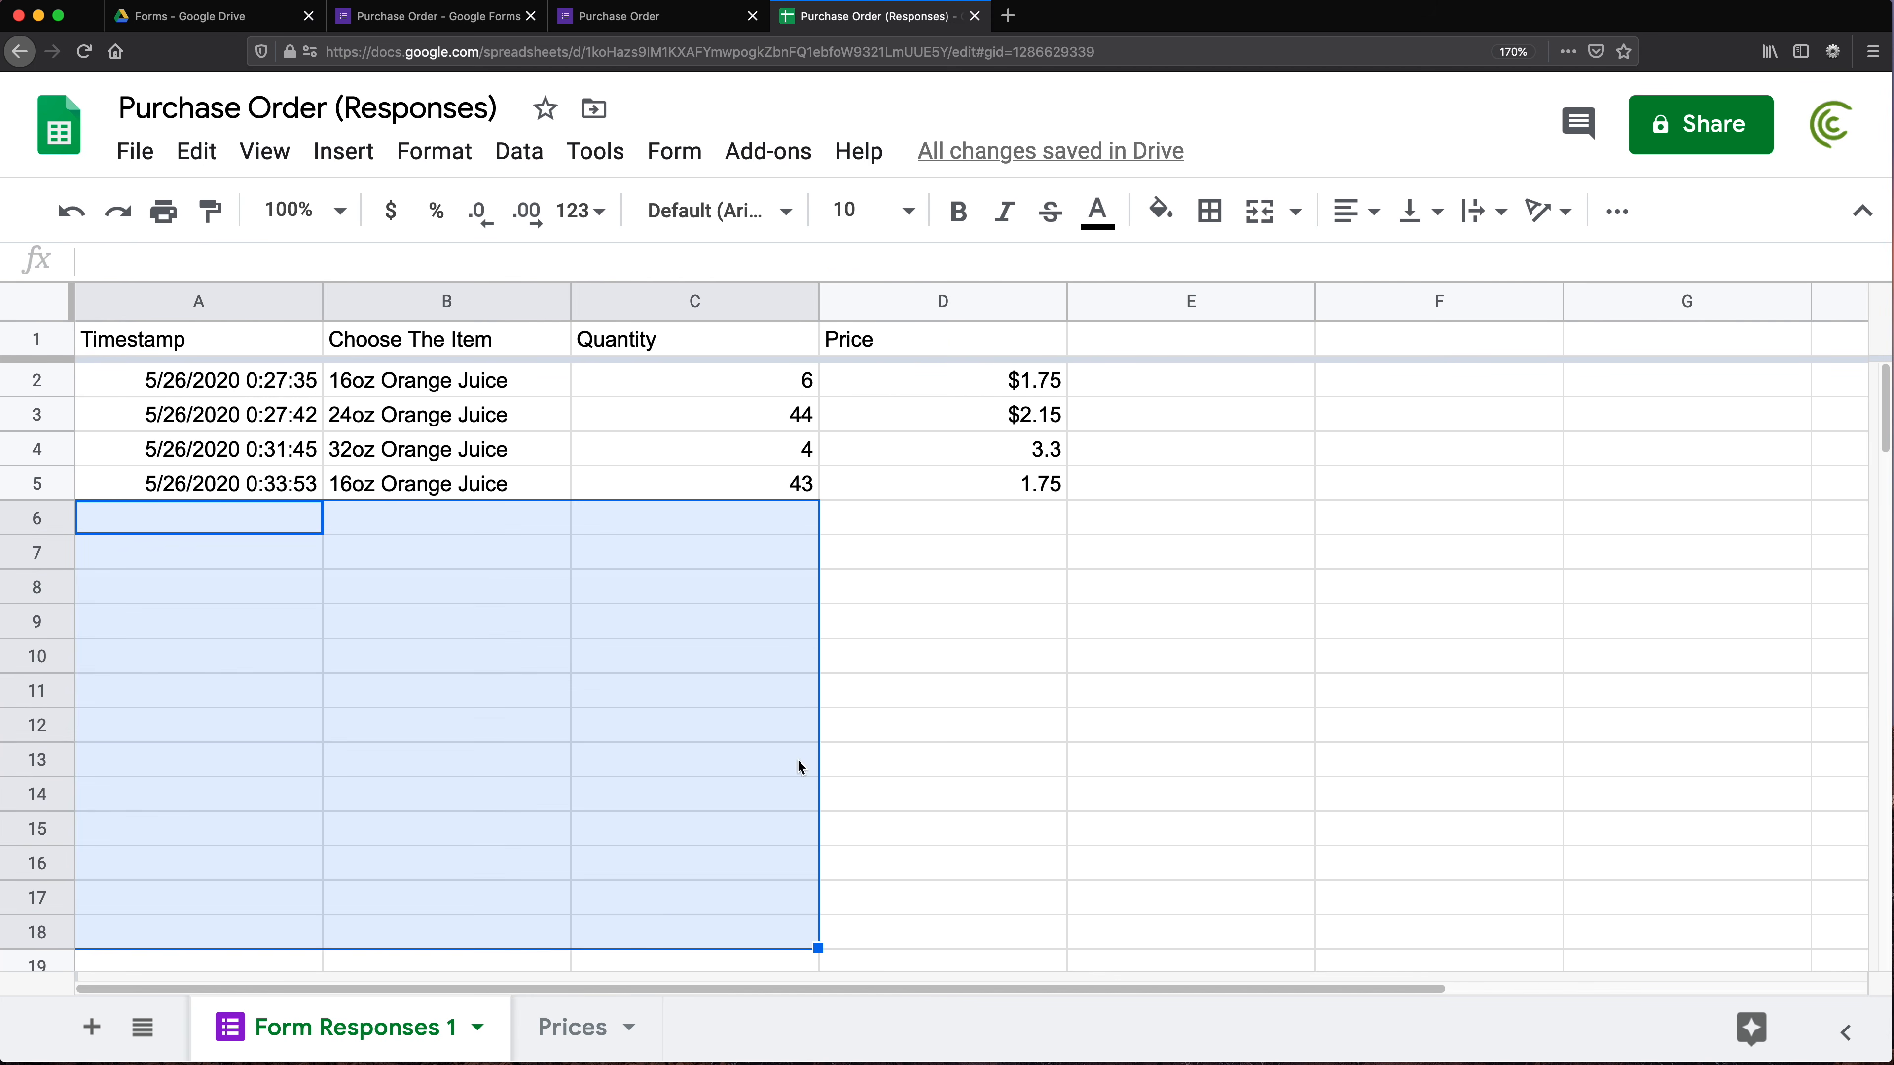
Format the whole Price column D as a number with two decimal places
left_click(958, 301)
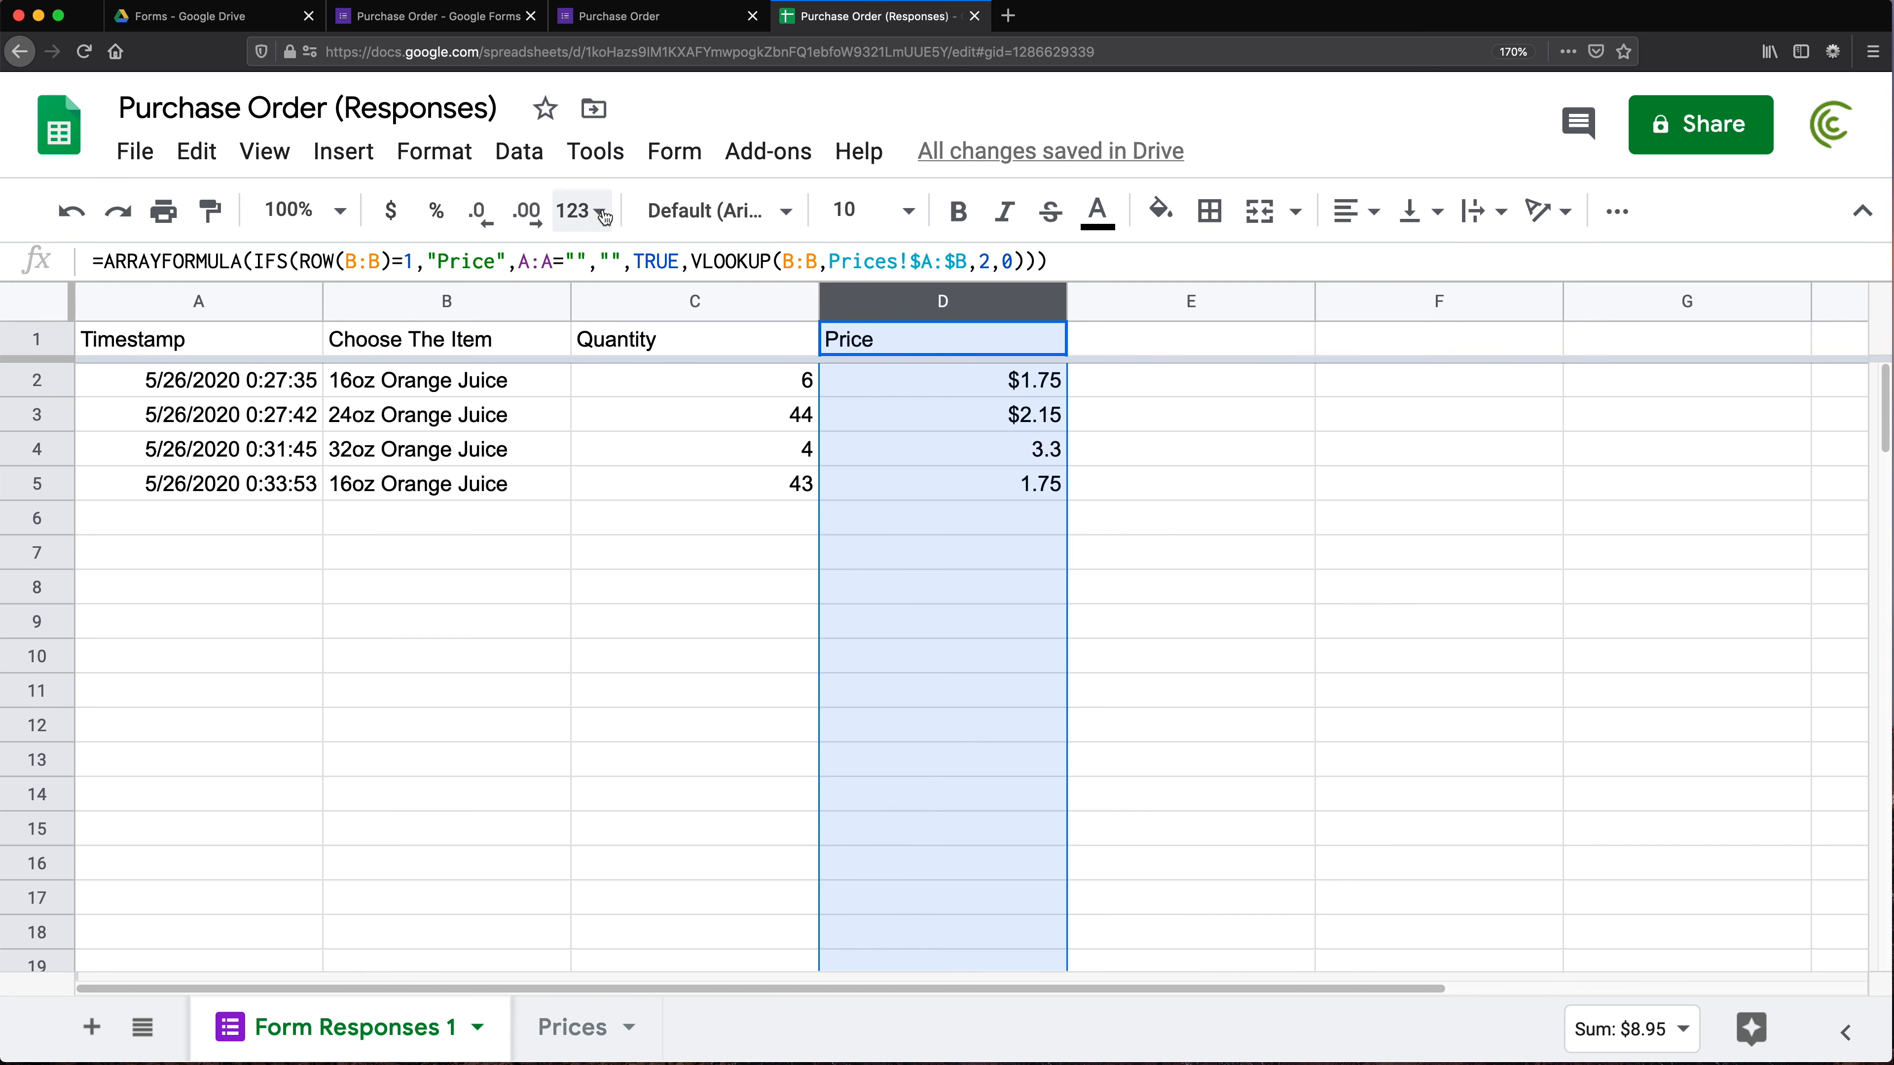
left_click(586, 211)
left_click(639, 406)
left_click(1020, 516)
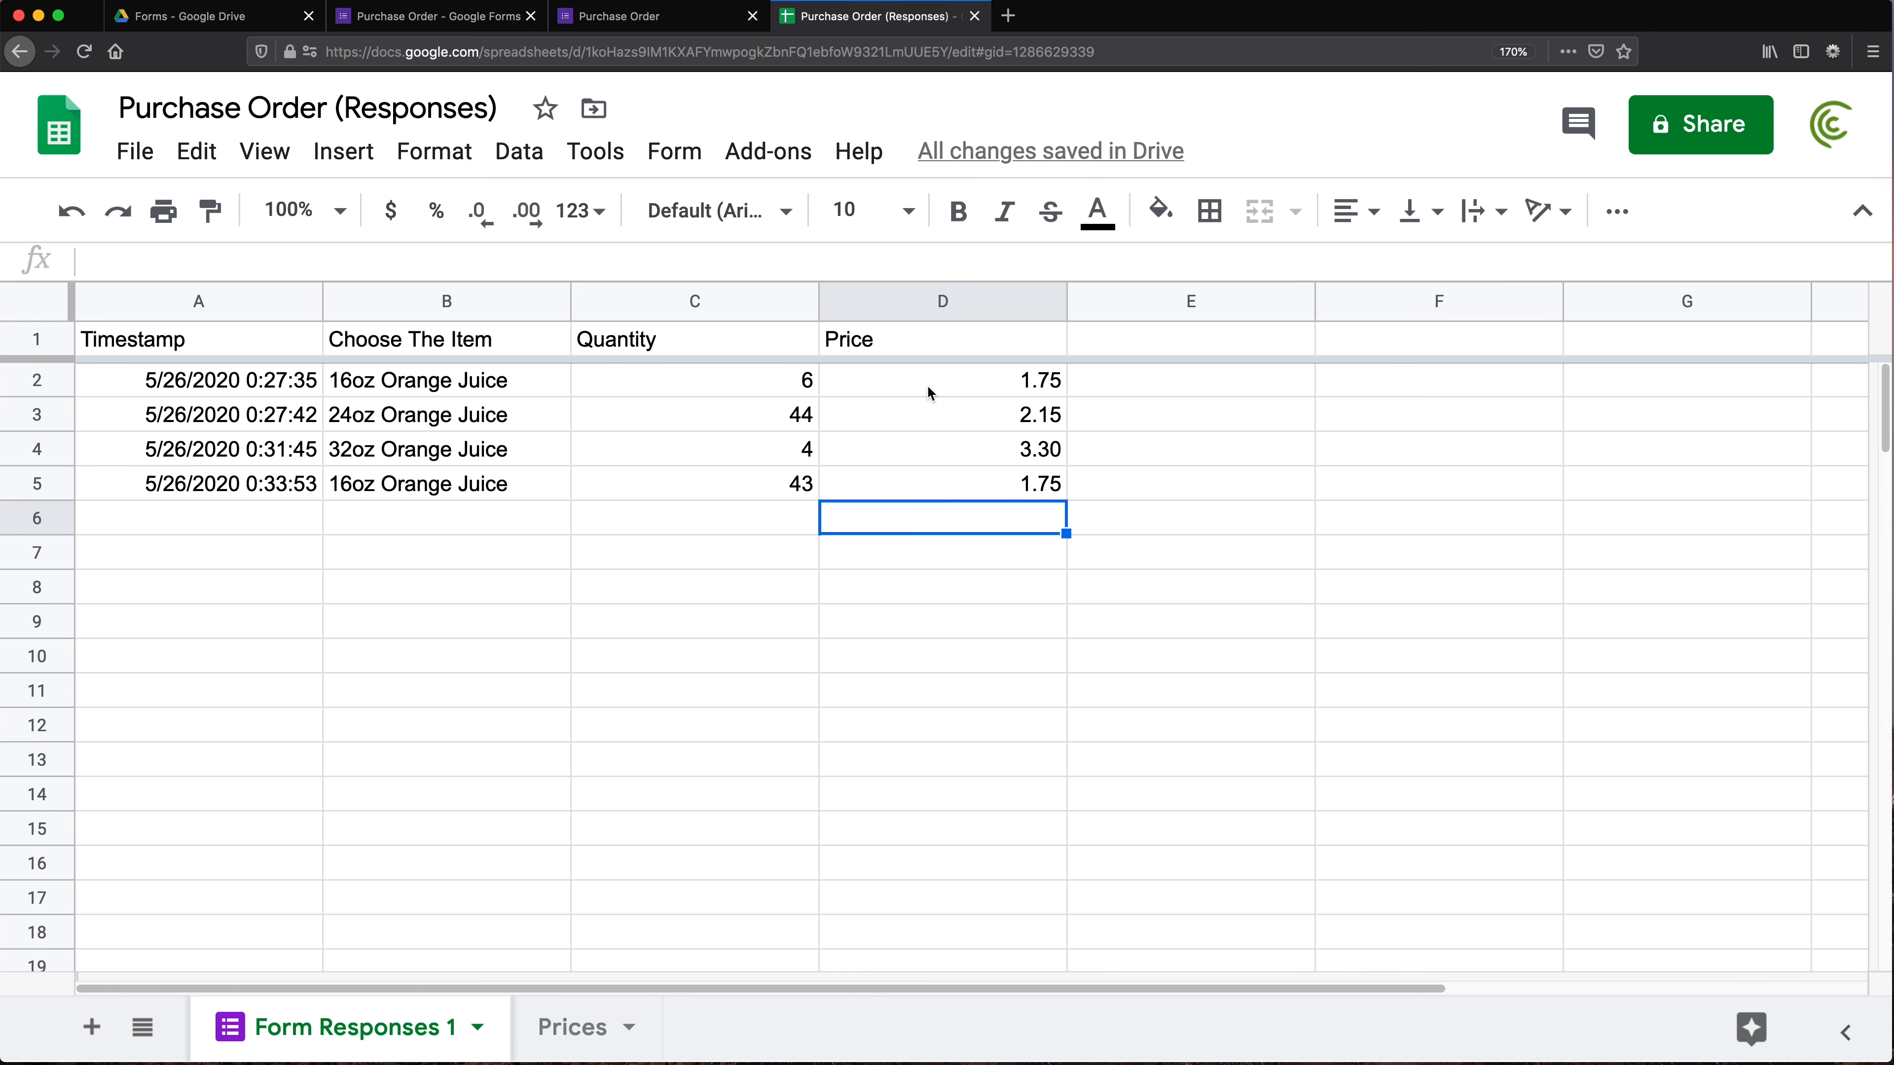
Submit another Purchase Order form response for 24oz Orange Juice with a quantity of 45
left_click(622, 16)
left_click(620, 334)
left_click(571, 478)
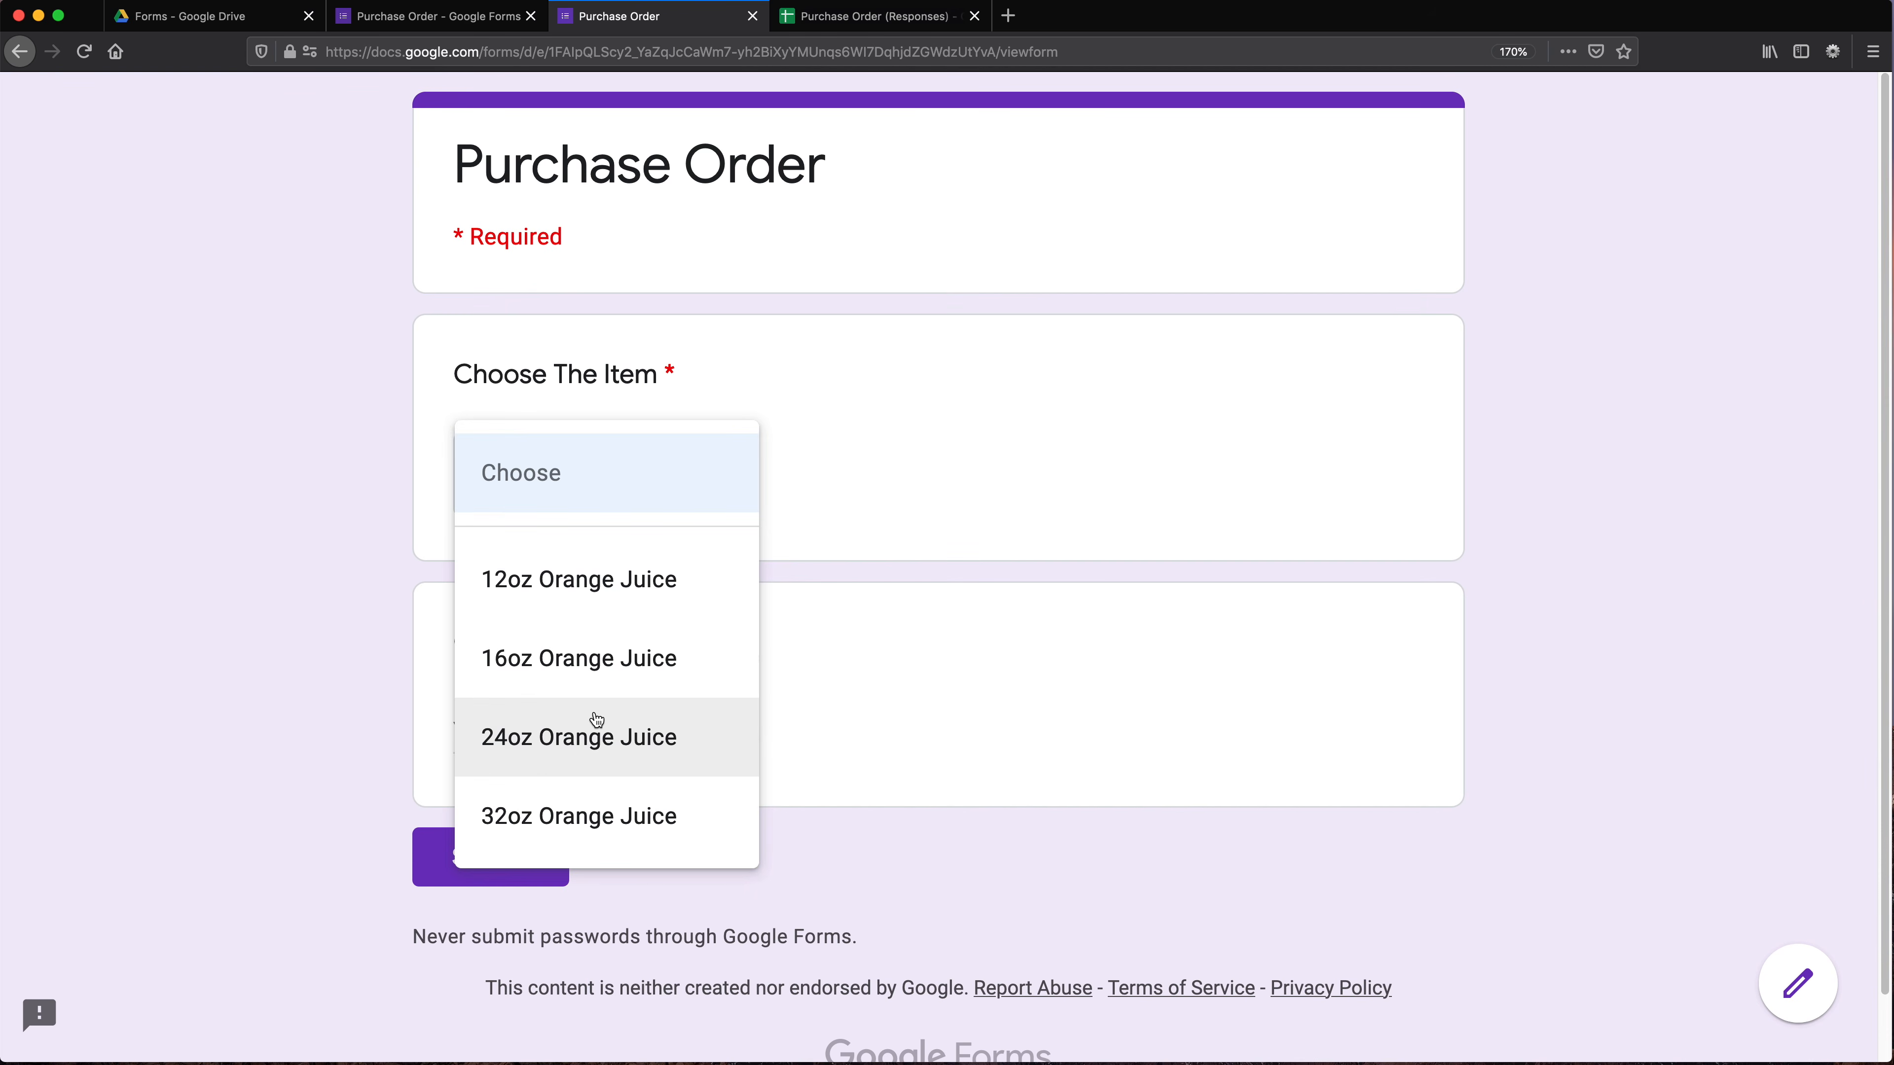
left_click(596, 720)
left_click(549, 725)
type("45")
left_click(520, 850)
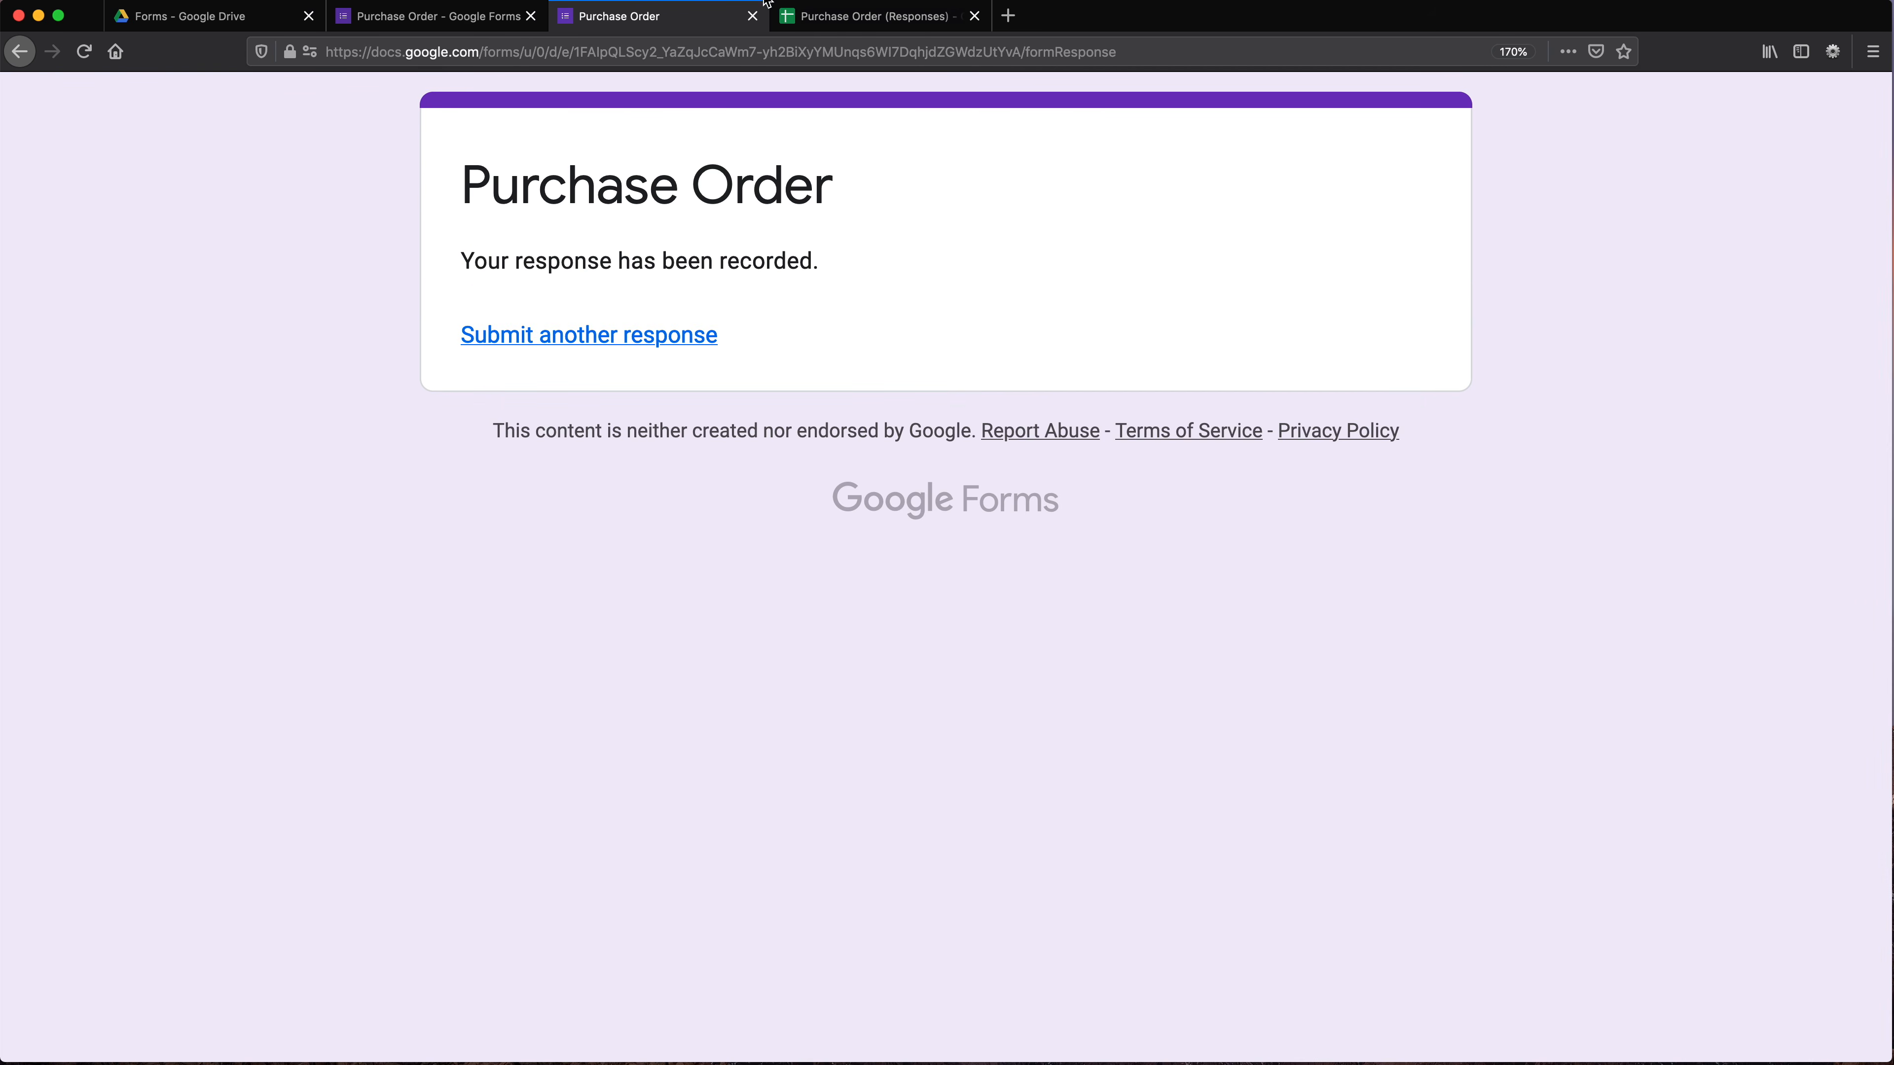
Check the new response row's price in the responses sheet, the D1 array formula, and the Quantity and Price columns
left_click(835, 16)
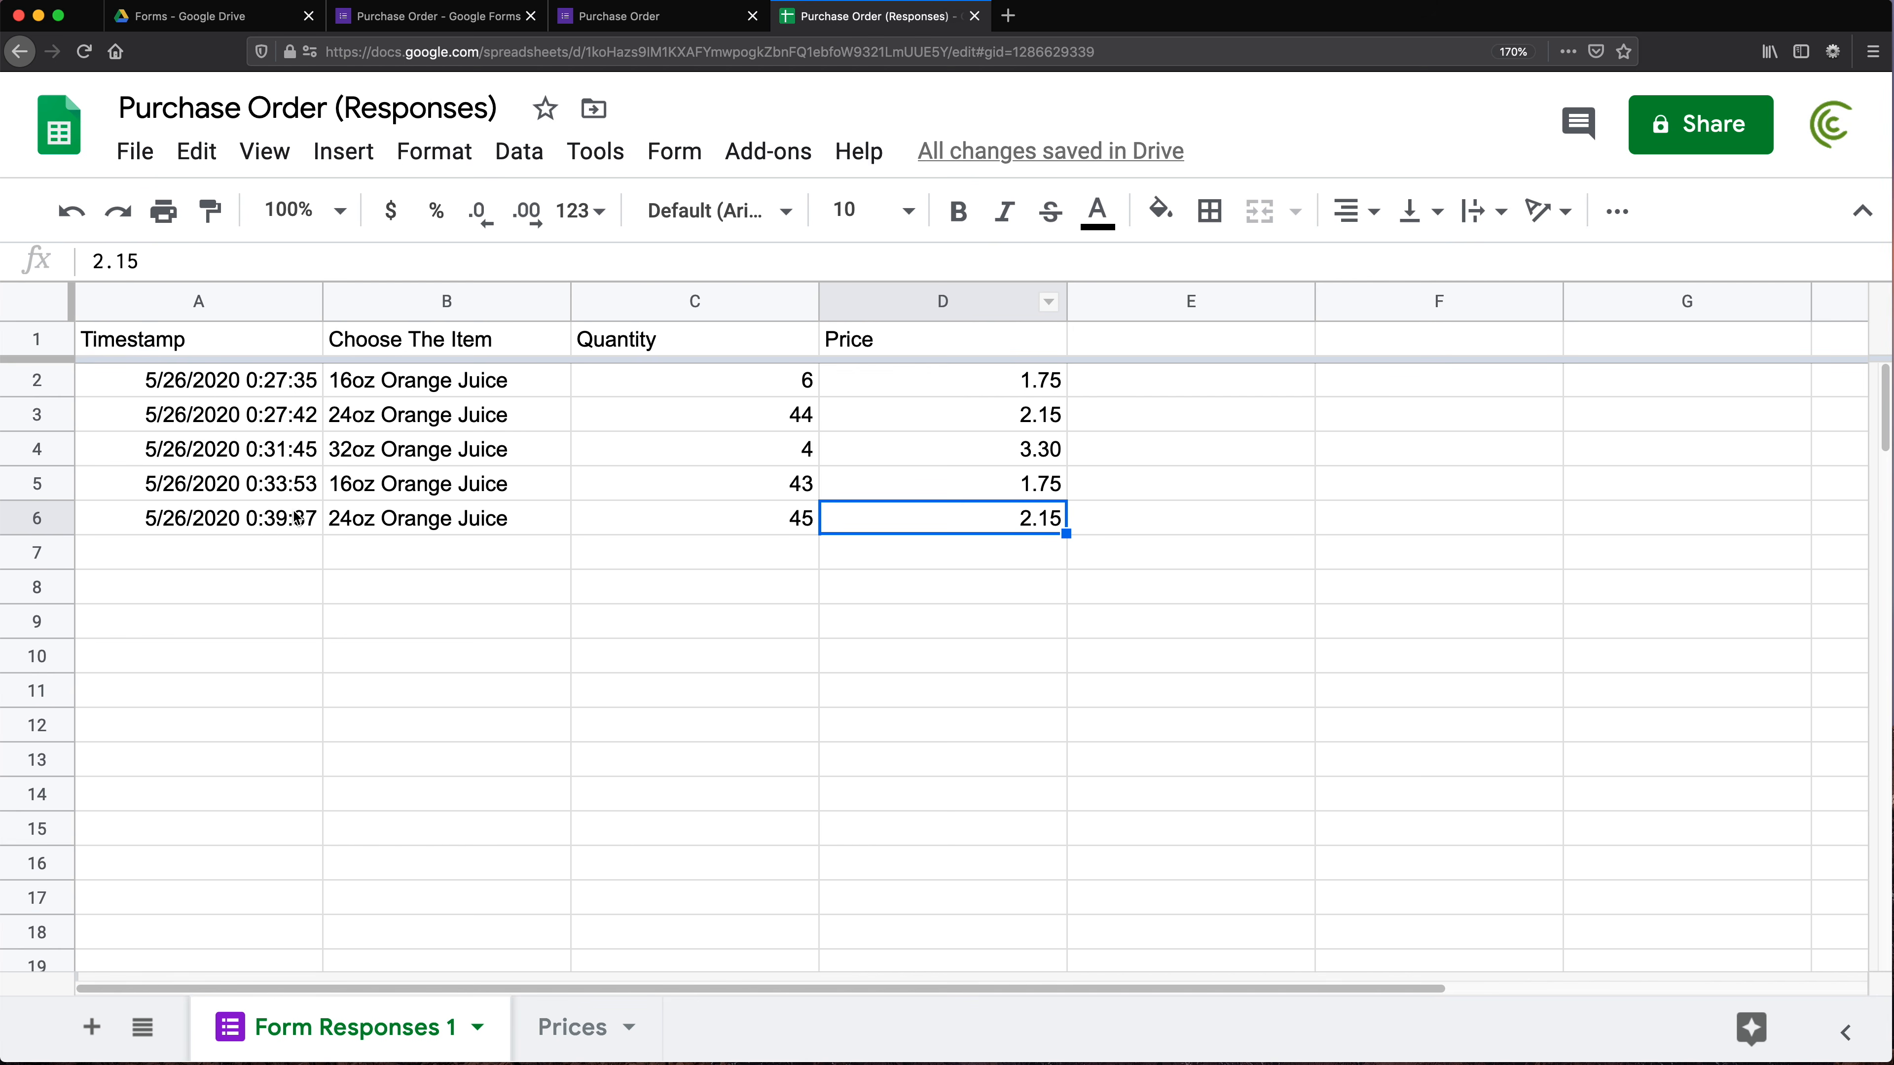
left_click_drag(296, 516, 697, 524)
left_click(932, 522)
left_click(912, 382)
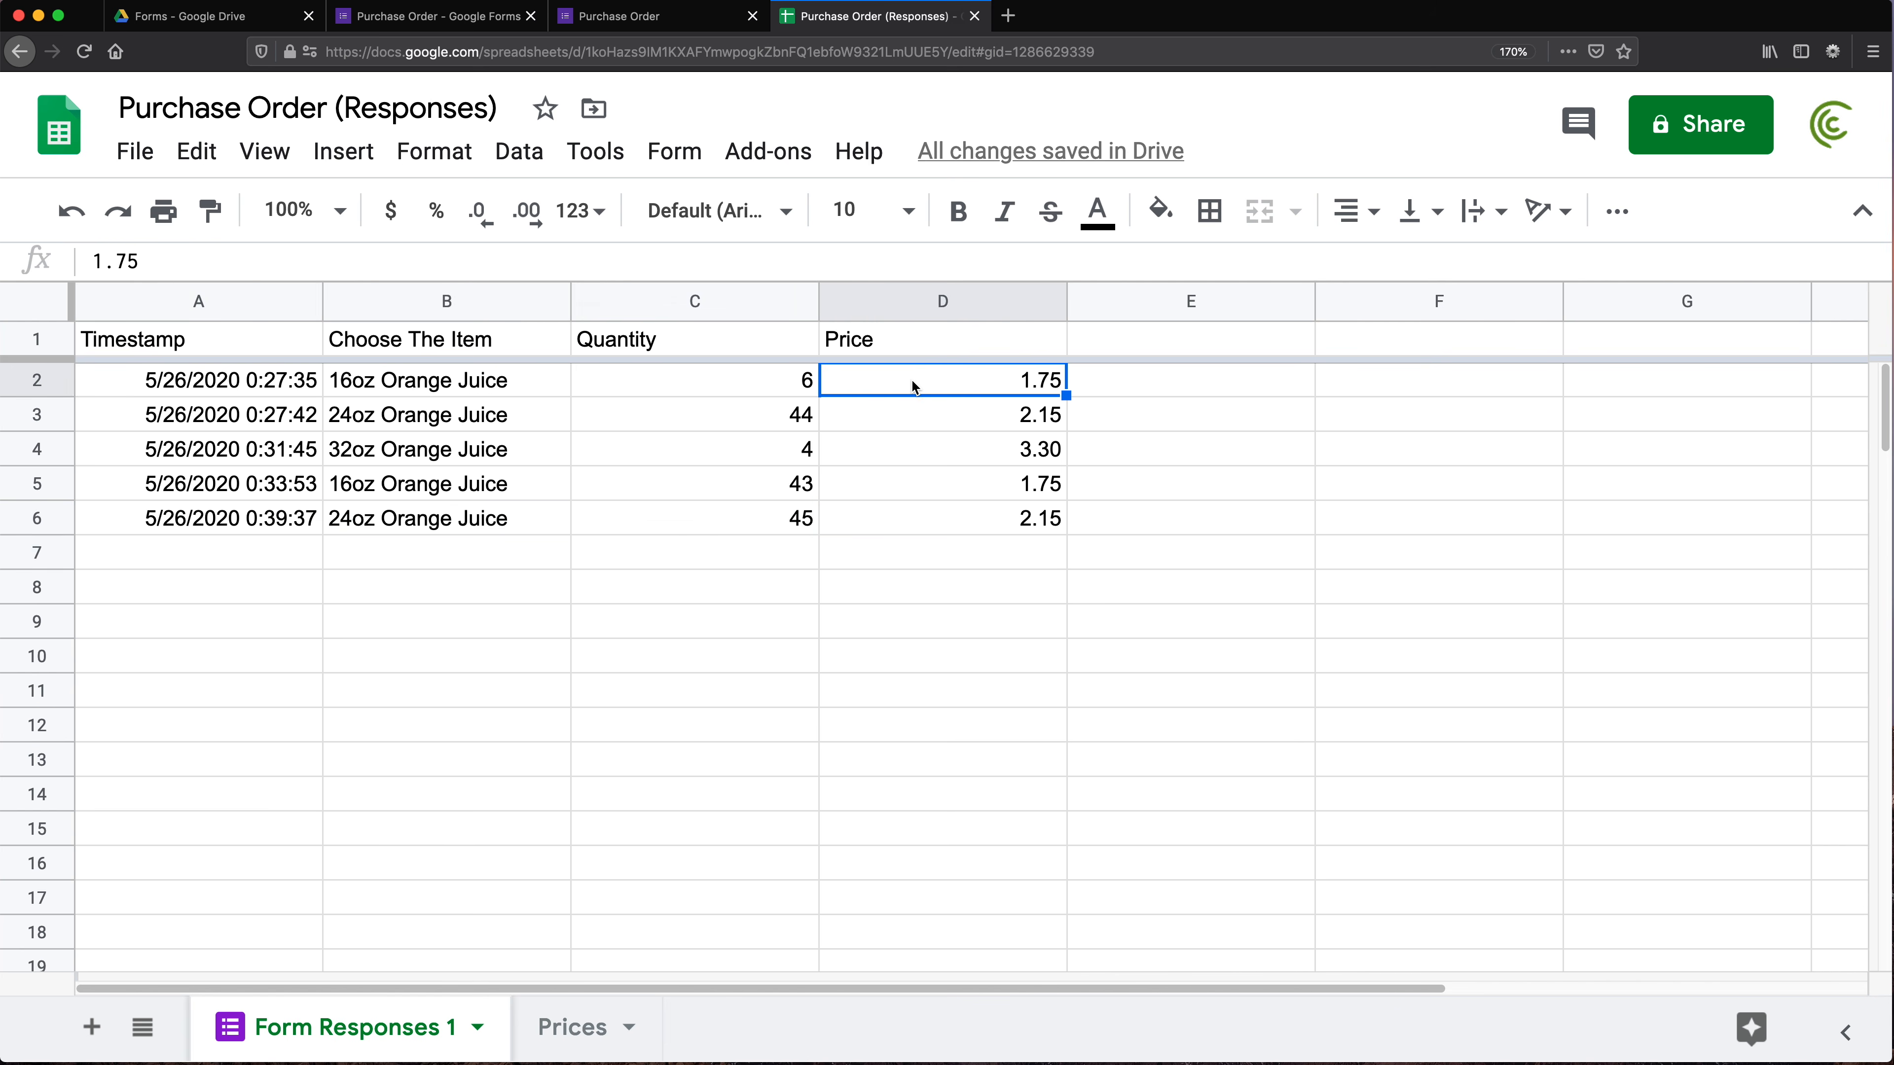
double_click(952, 346)
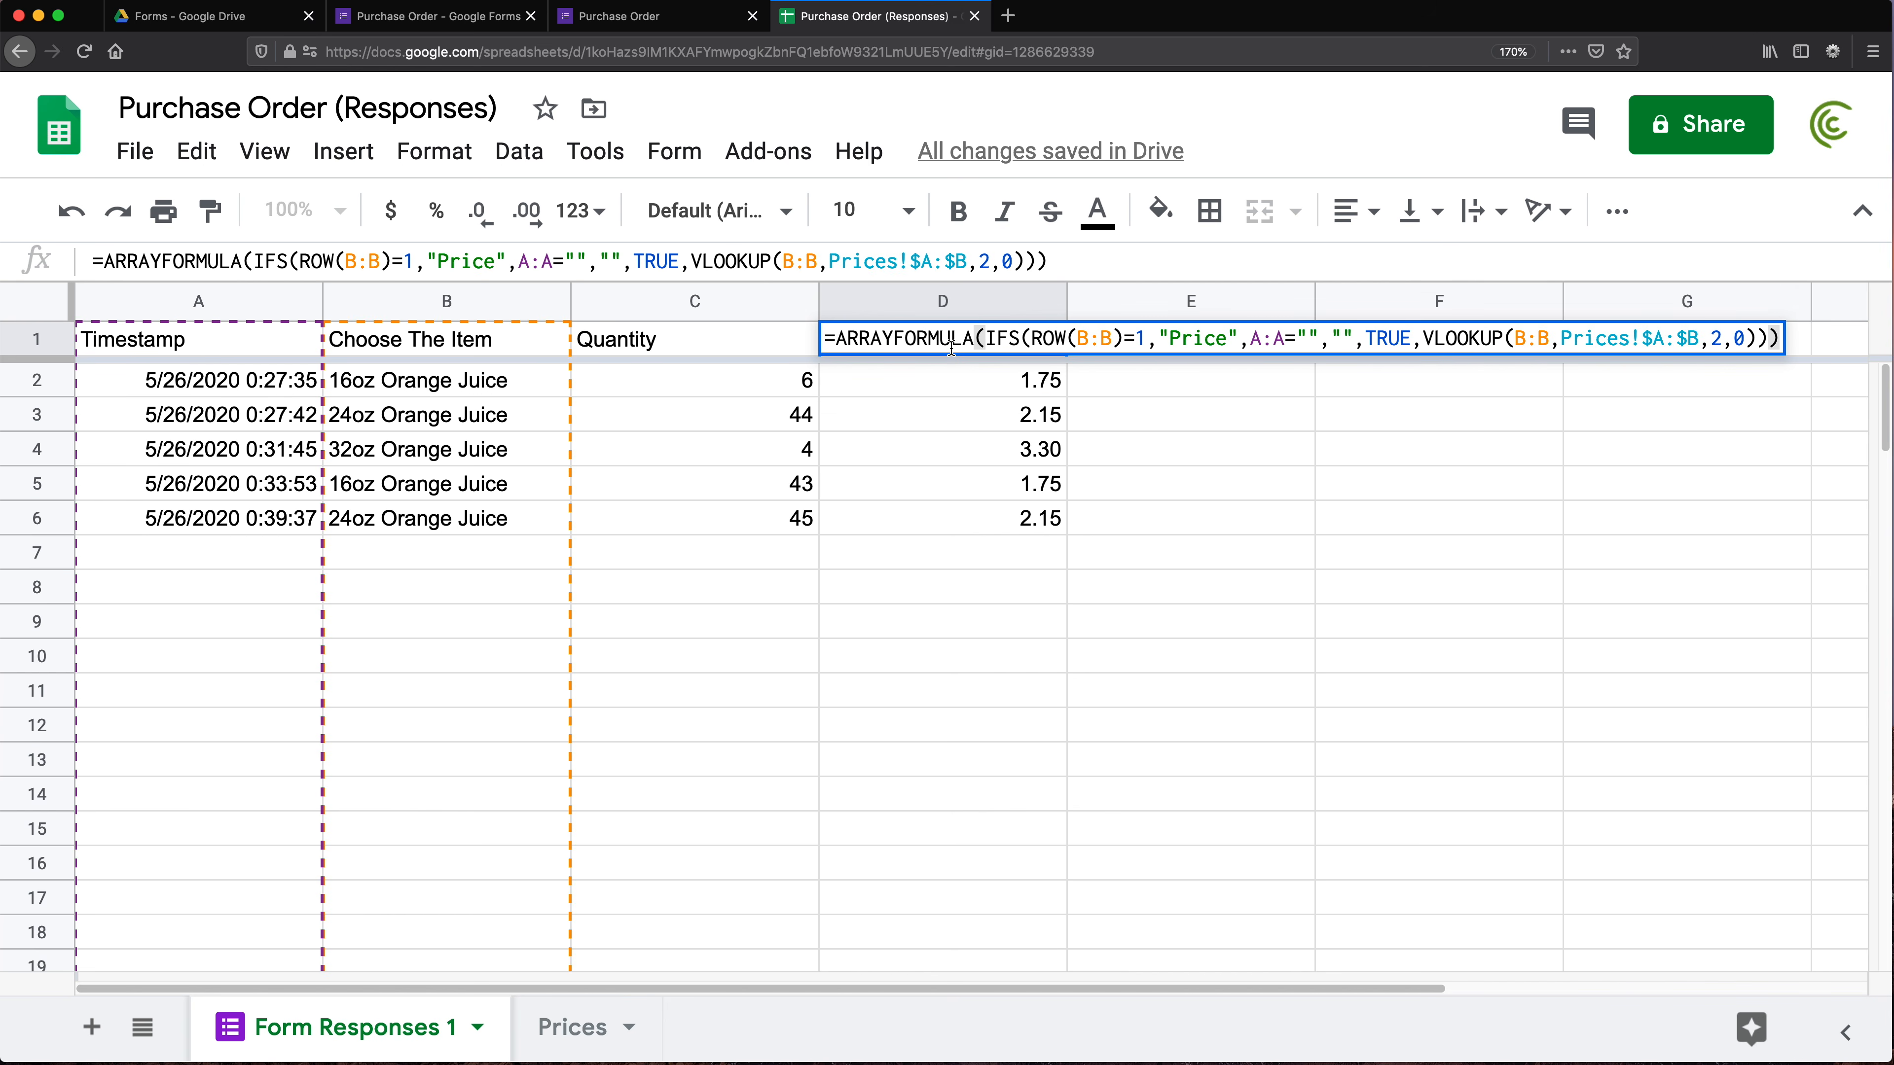
key("Return")
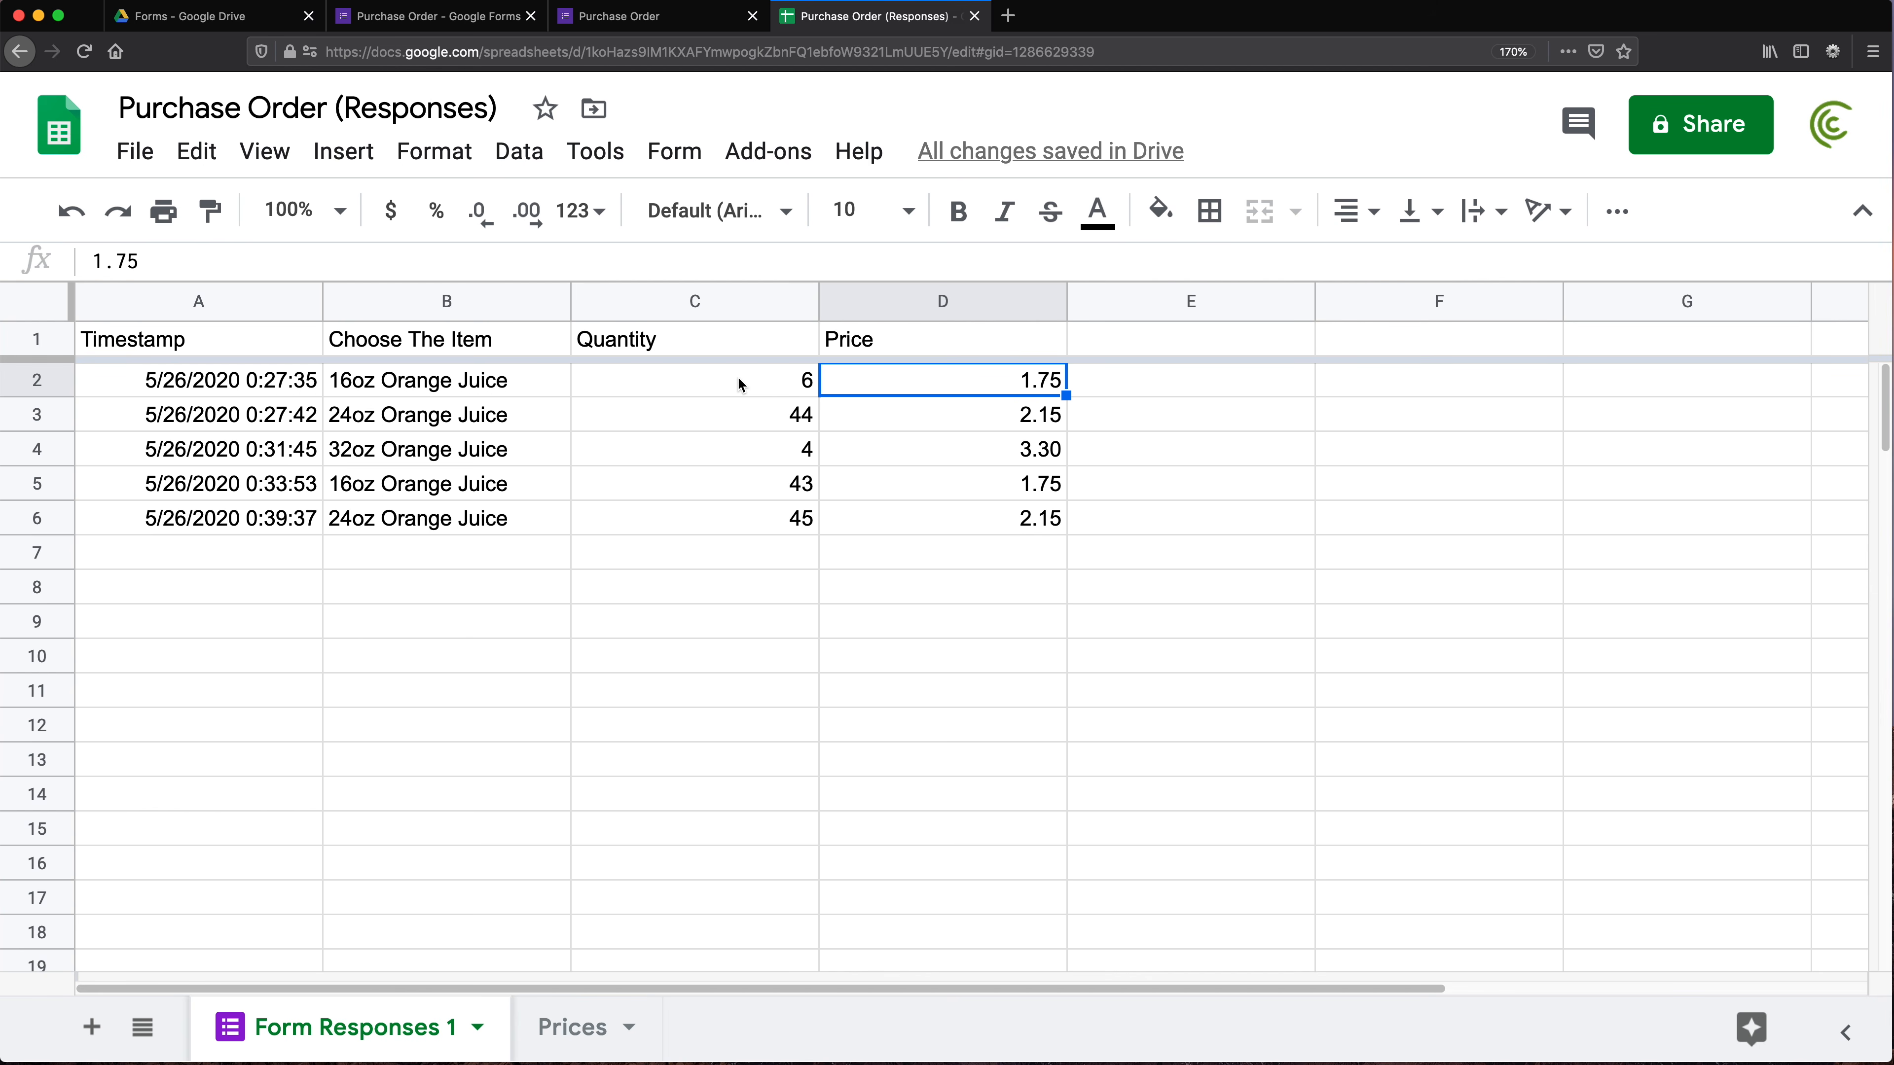
left_click_drag(737, 376, 749, 510)
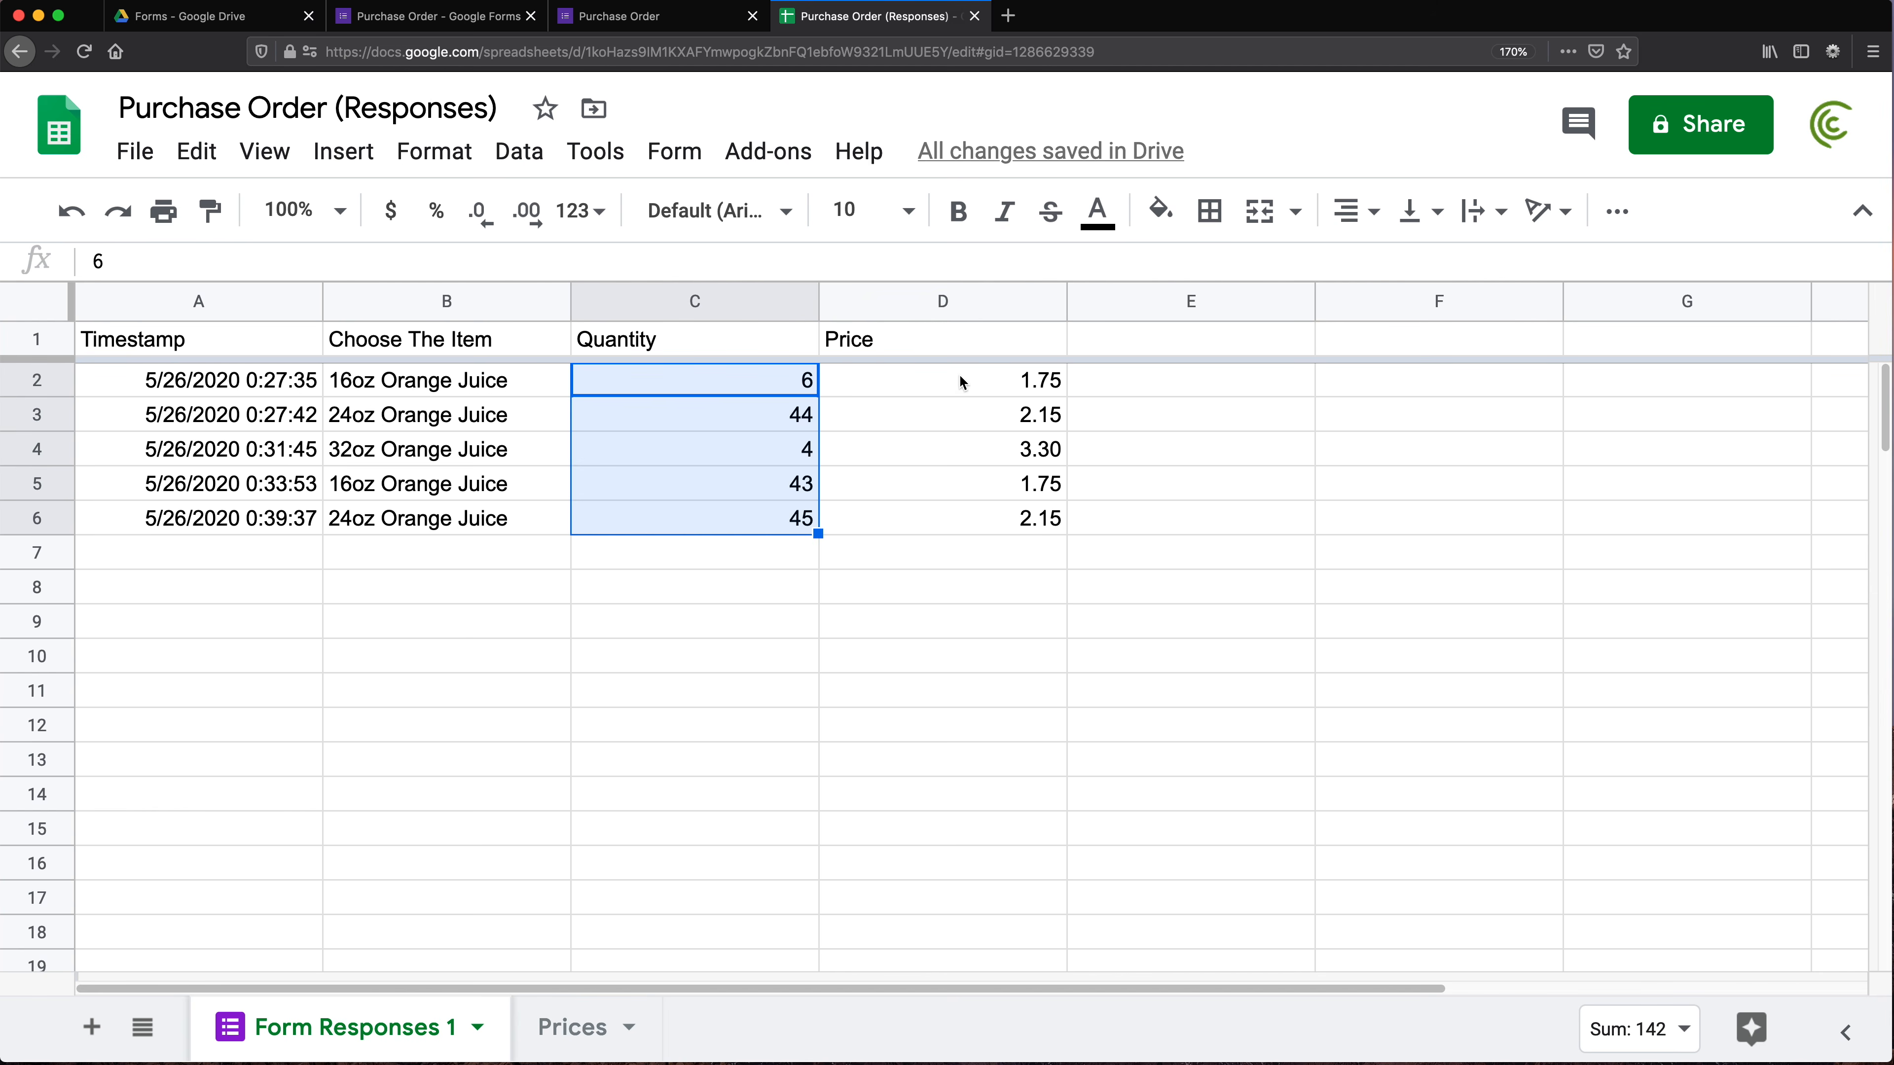
left_click_drag(958, 380, 960, 567)
Enter an array formula in E1 that multiplies Quantity by Price with C:C*D:D, and check its header and blank-row results
left_click(1152, 388)
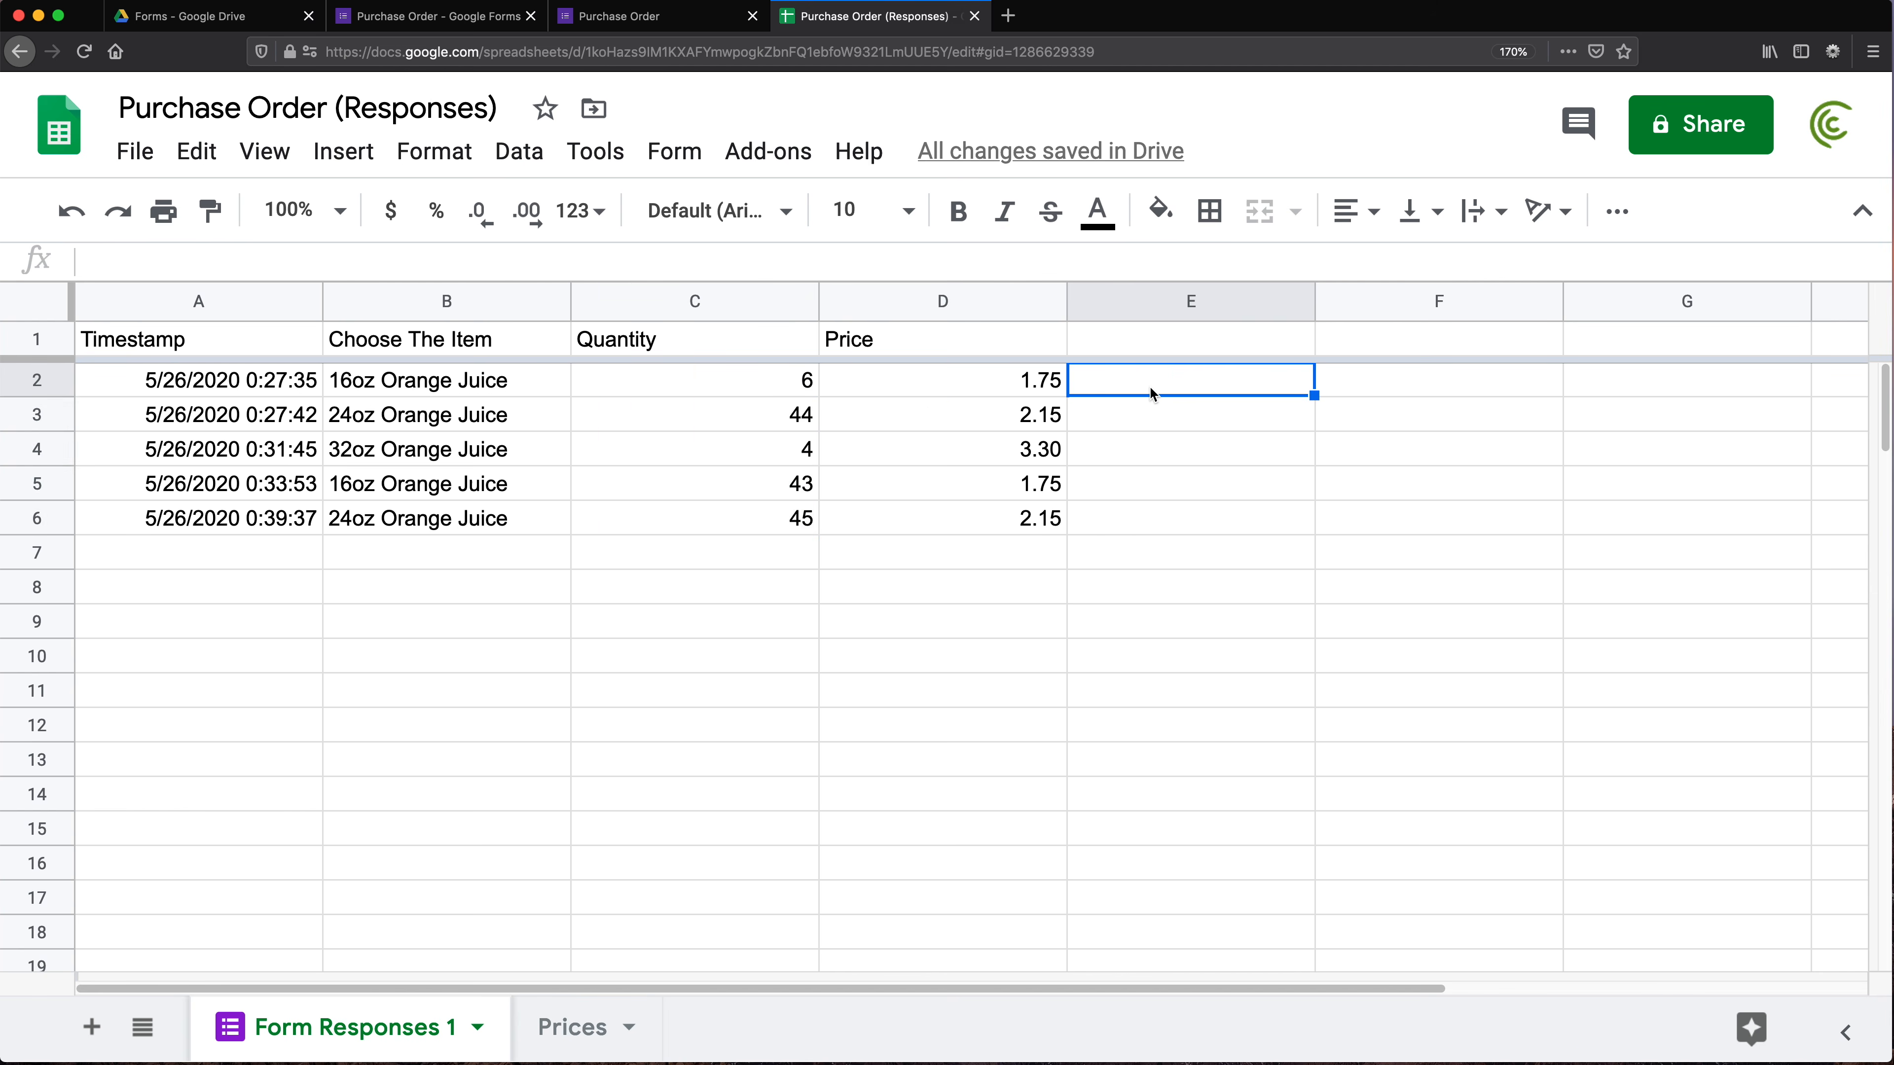
key("Up")
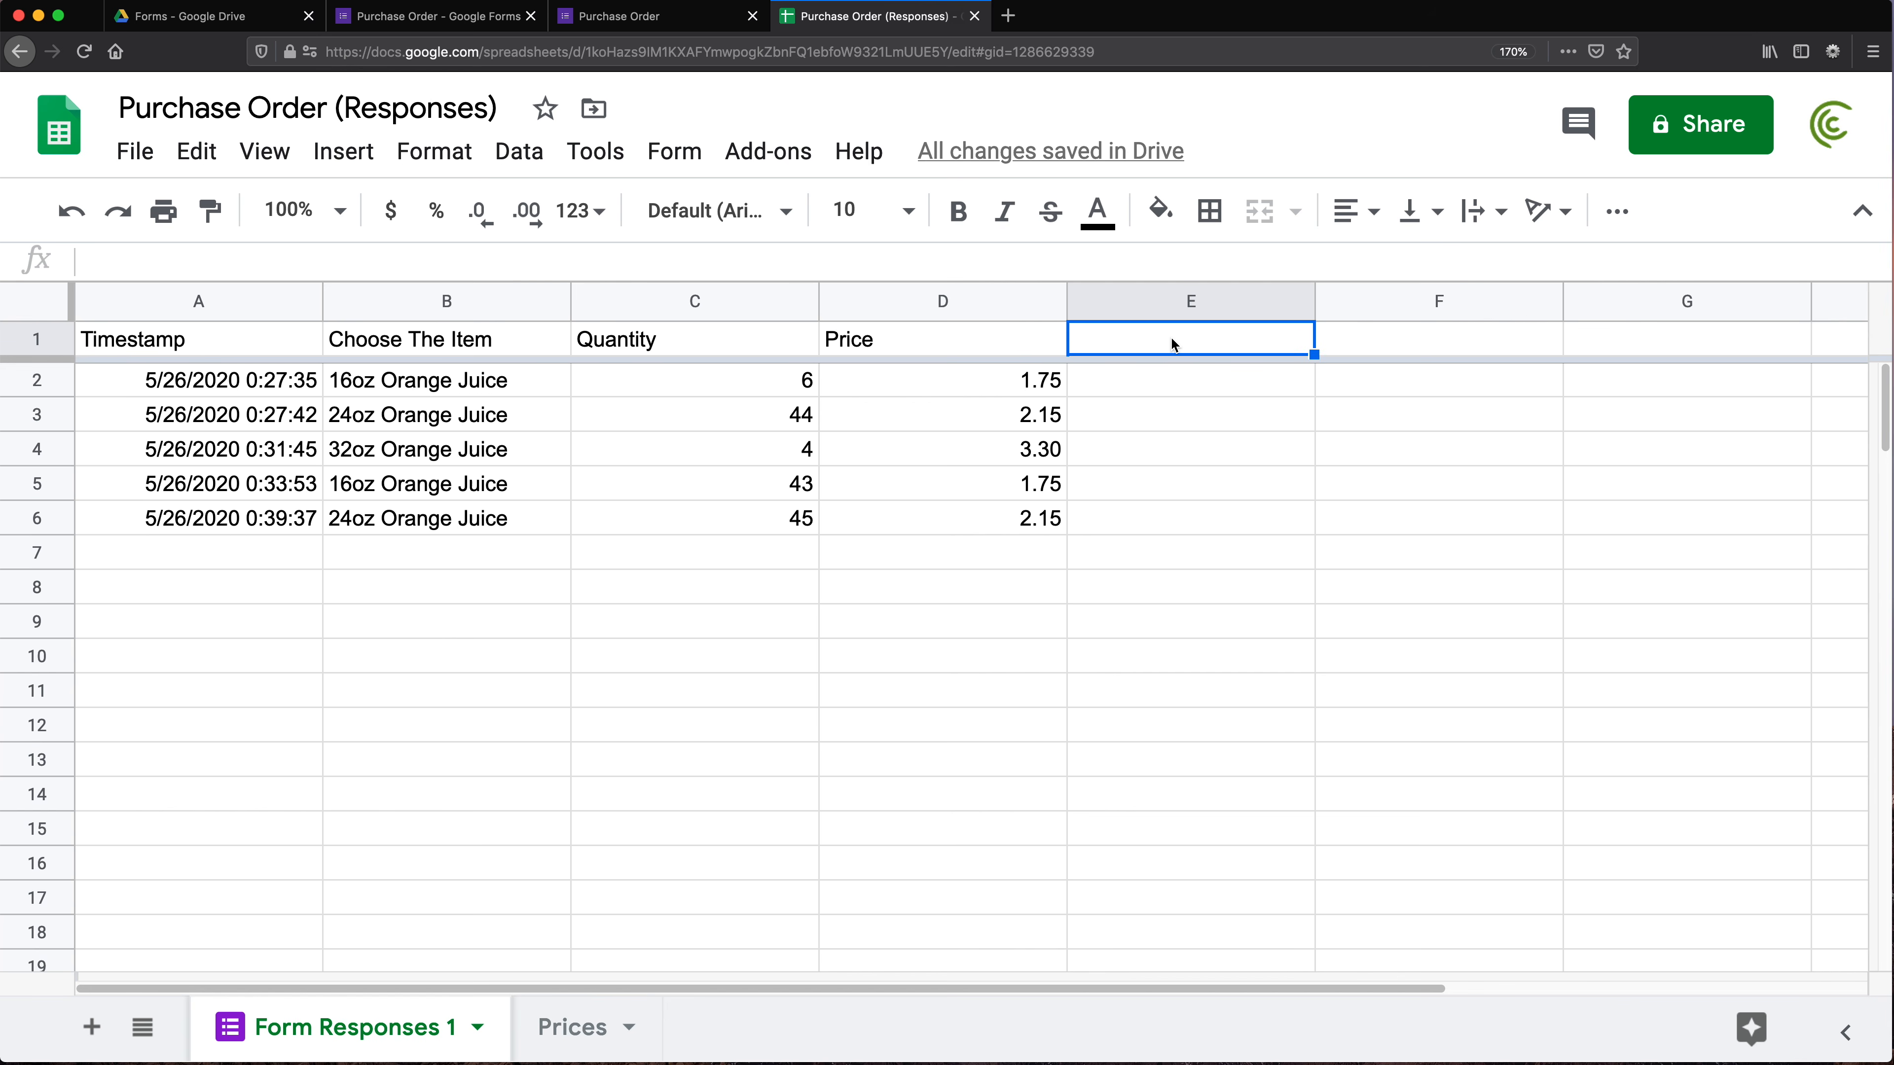
type("=")
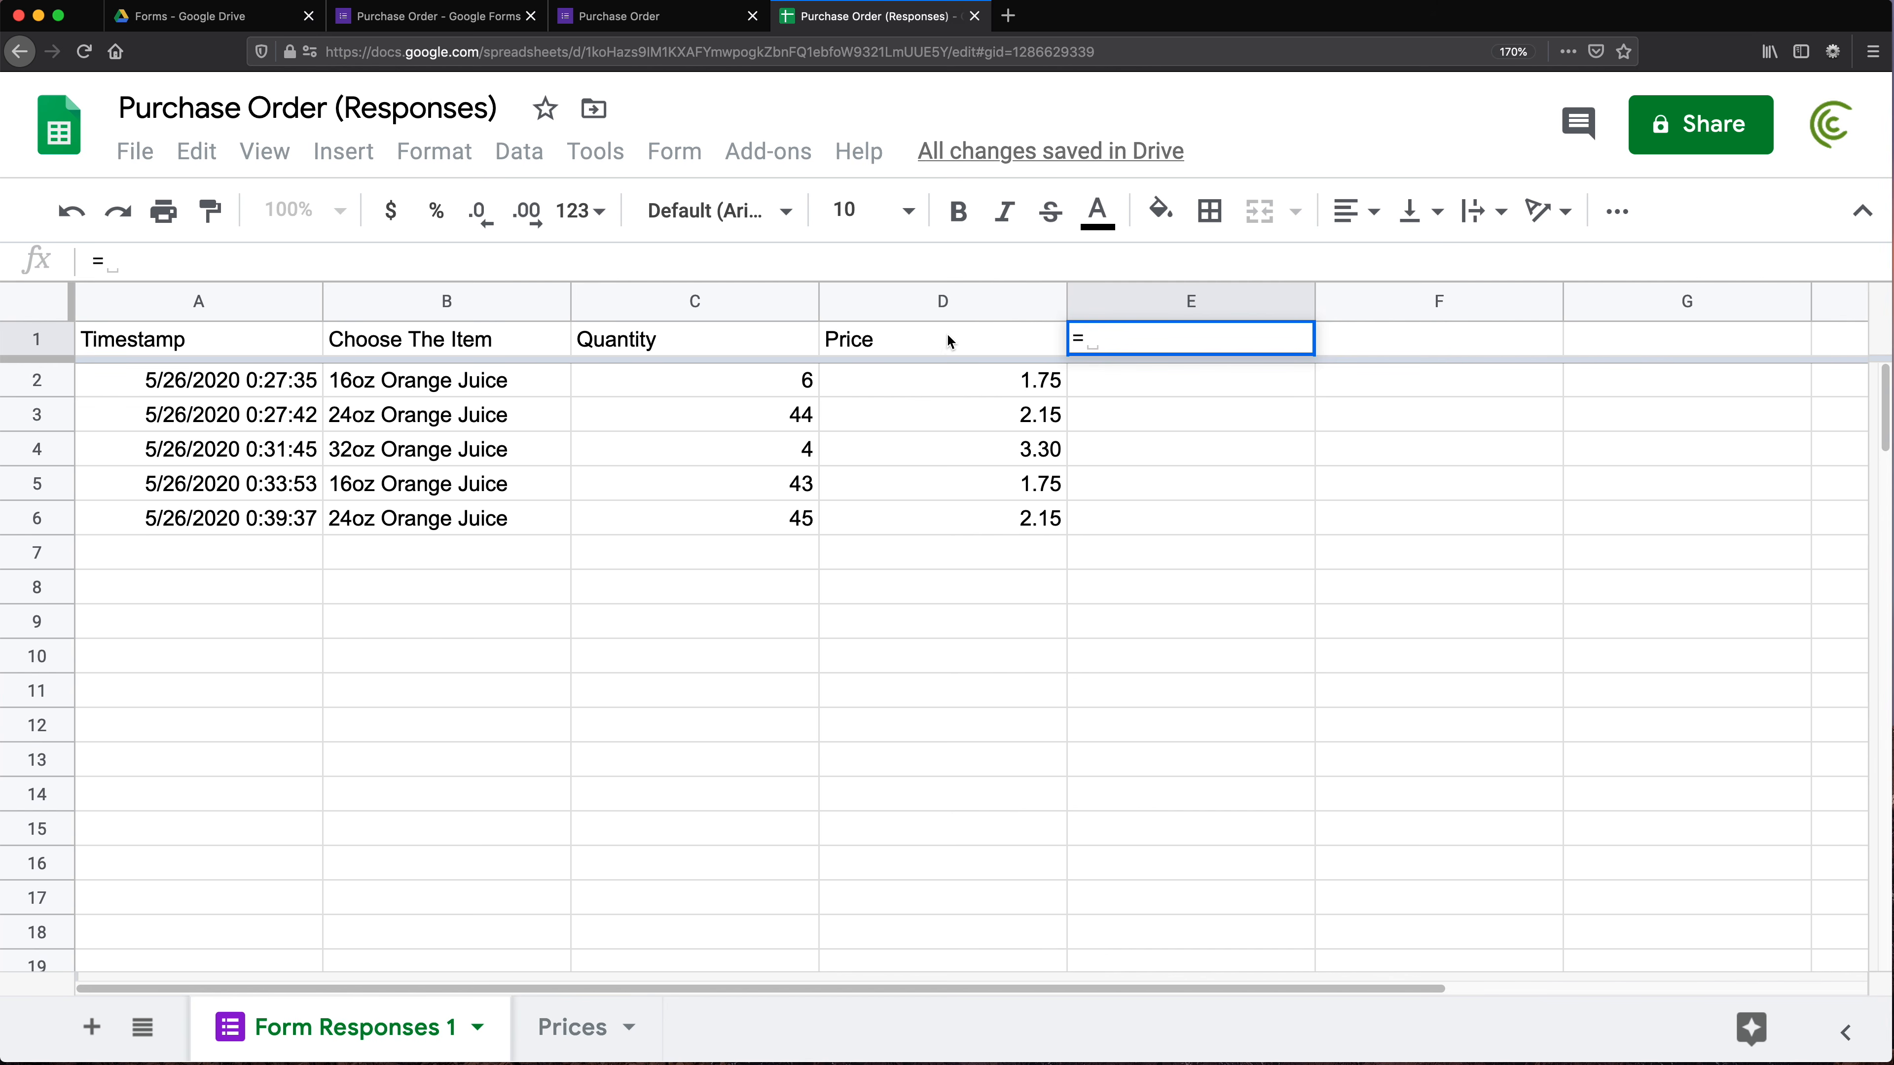
left_click(712, 298)
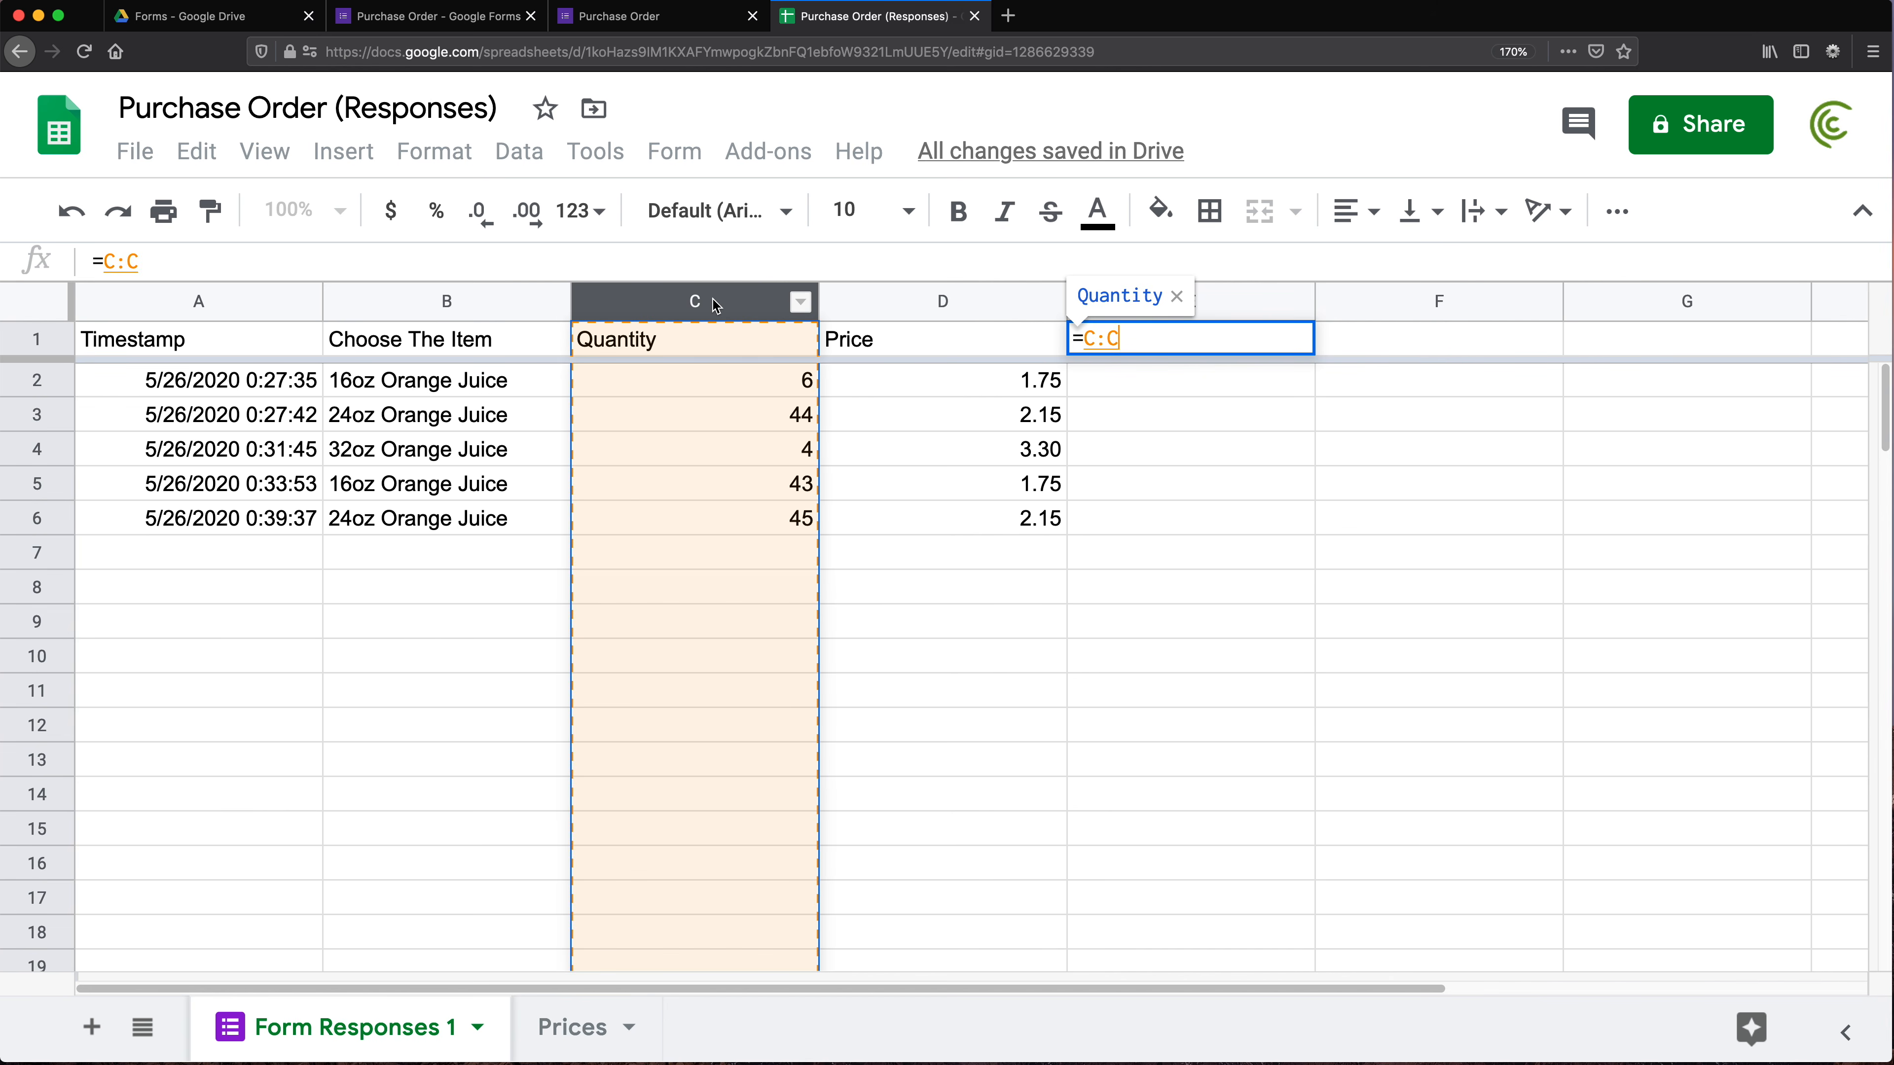
type("*")
left_click(886, 285)
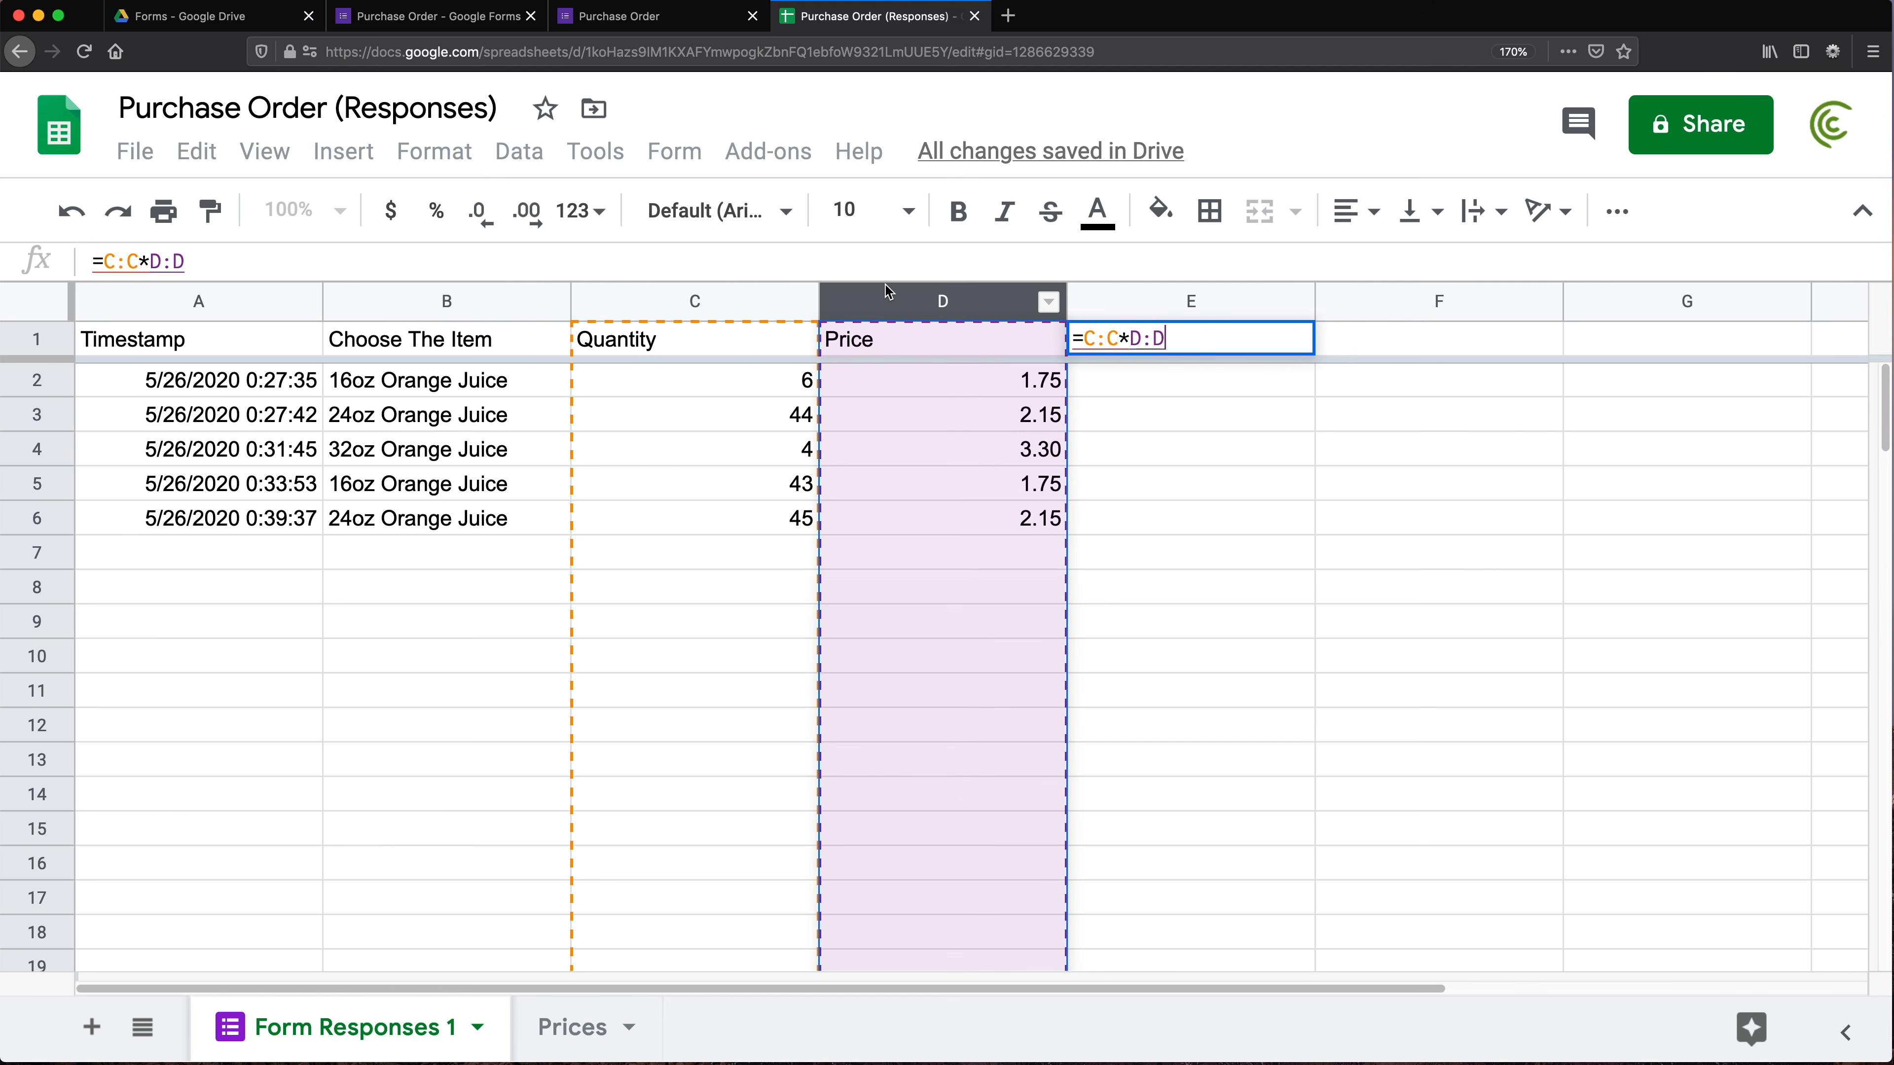
key("ctrl+shift+Return")
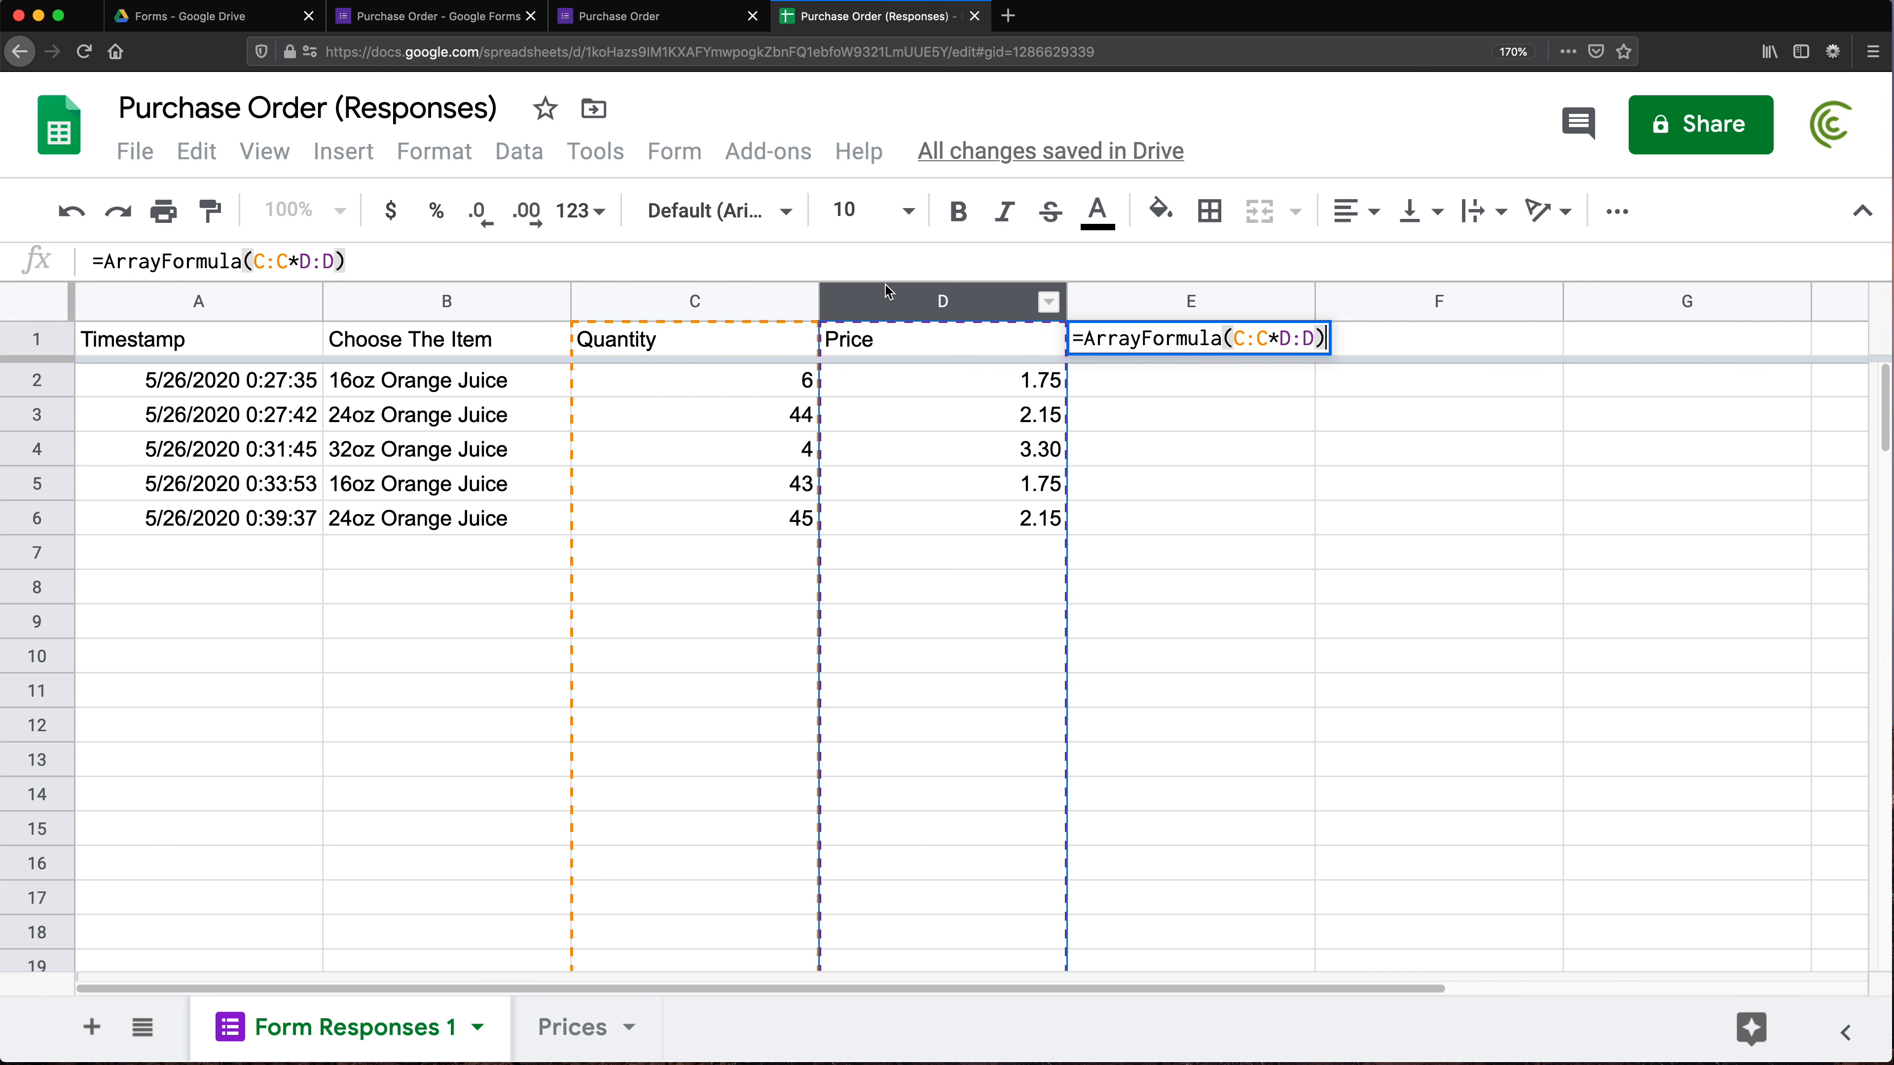
key("Return")
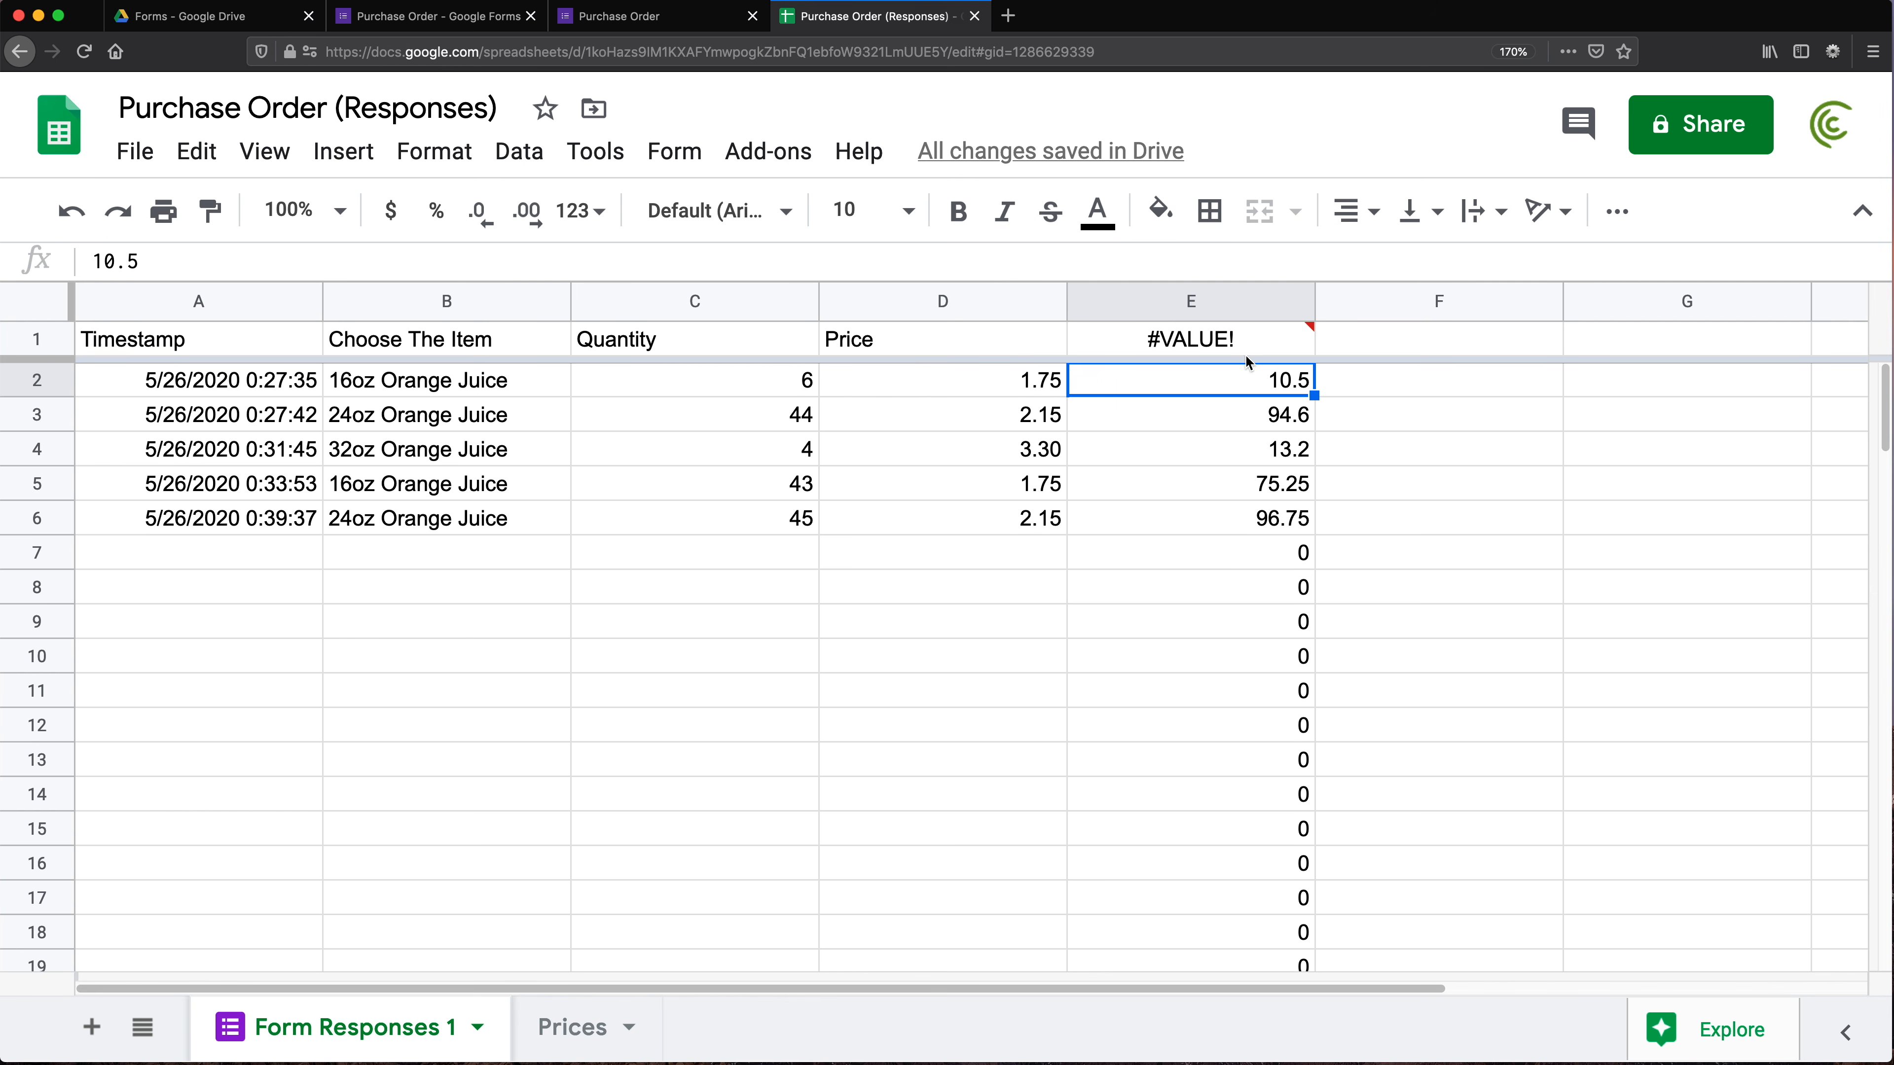
left_click(1208, 343)
left_click_drag(1221, 550, 1215, 813)
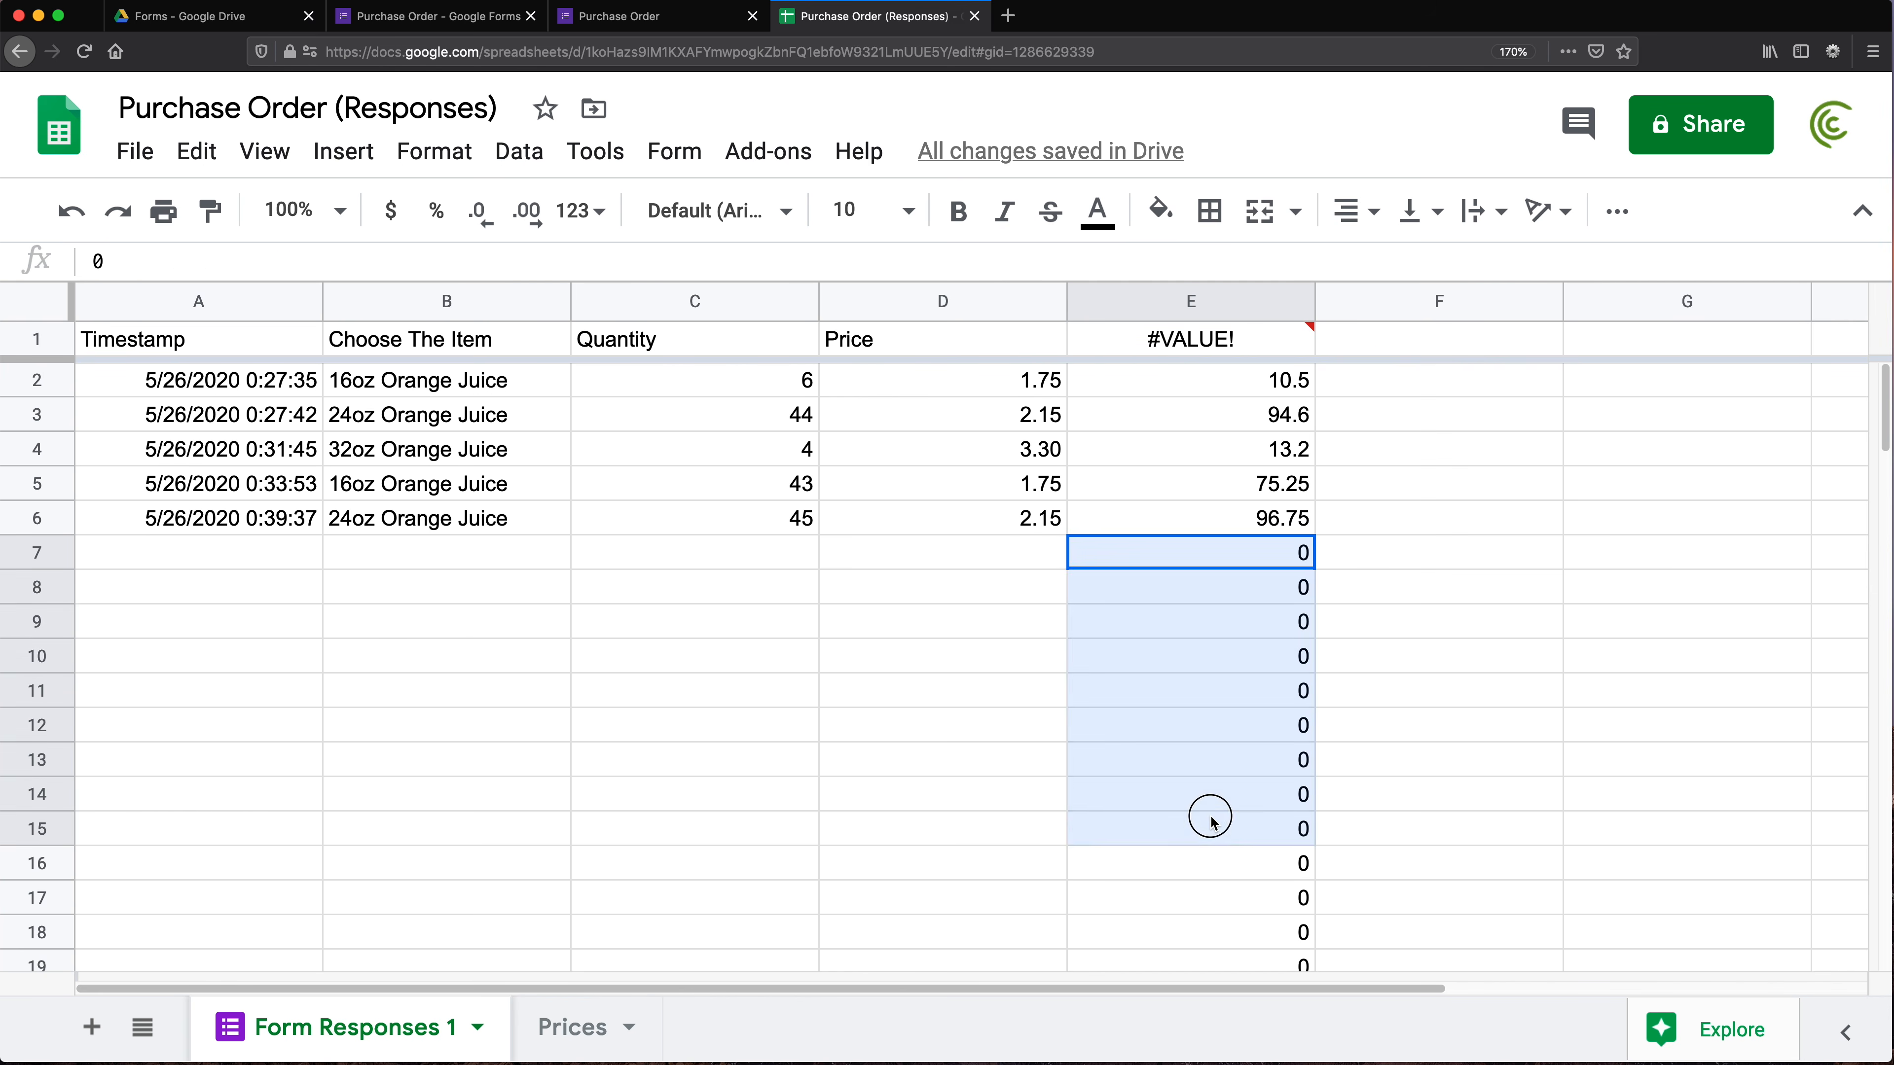
Extend the E1 array formula with an IFS whose first condition ROW(A:A)=1 returns the header "Total"
double_click(1177, 340)
left_click(1236, 332)
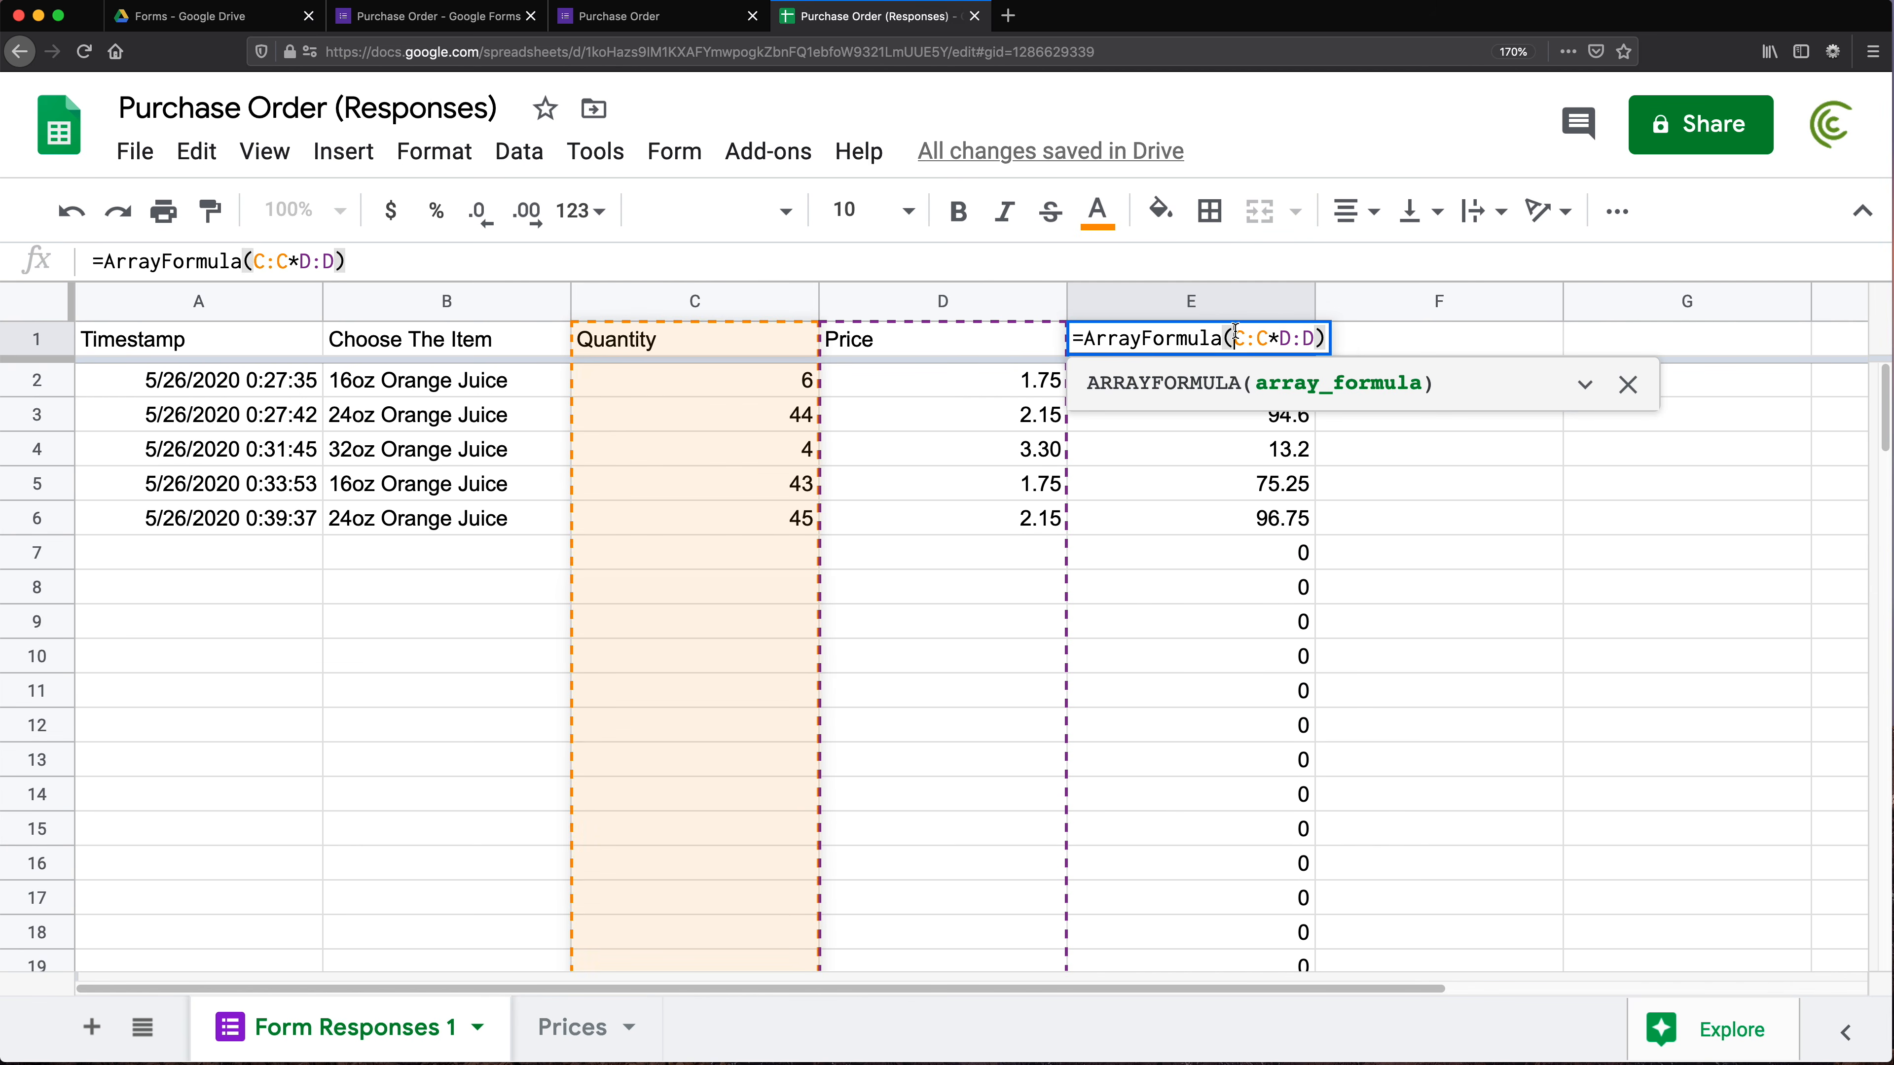
key("Left")
key("Left")
key("Left")
type("IFS(")
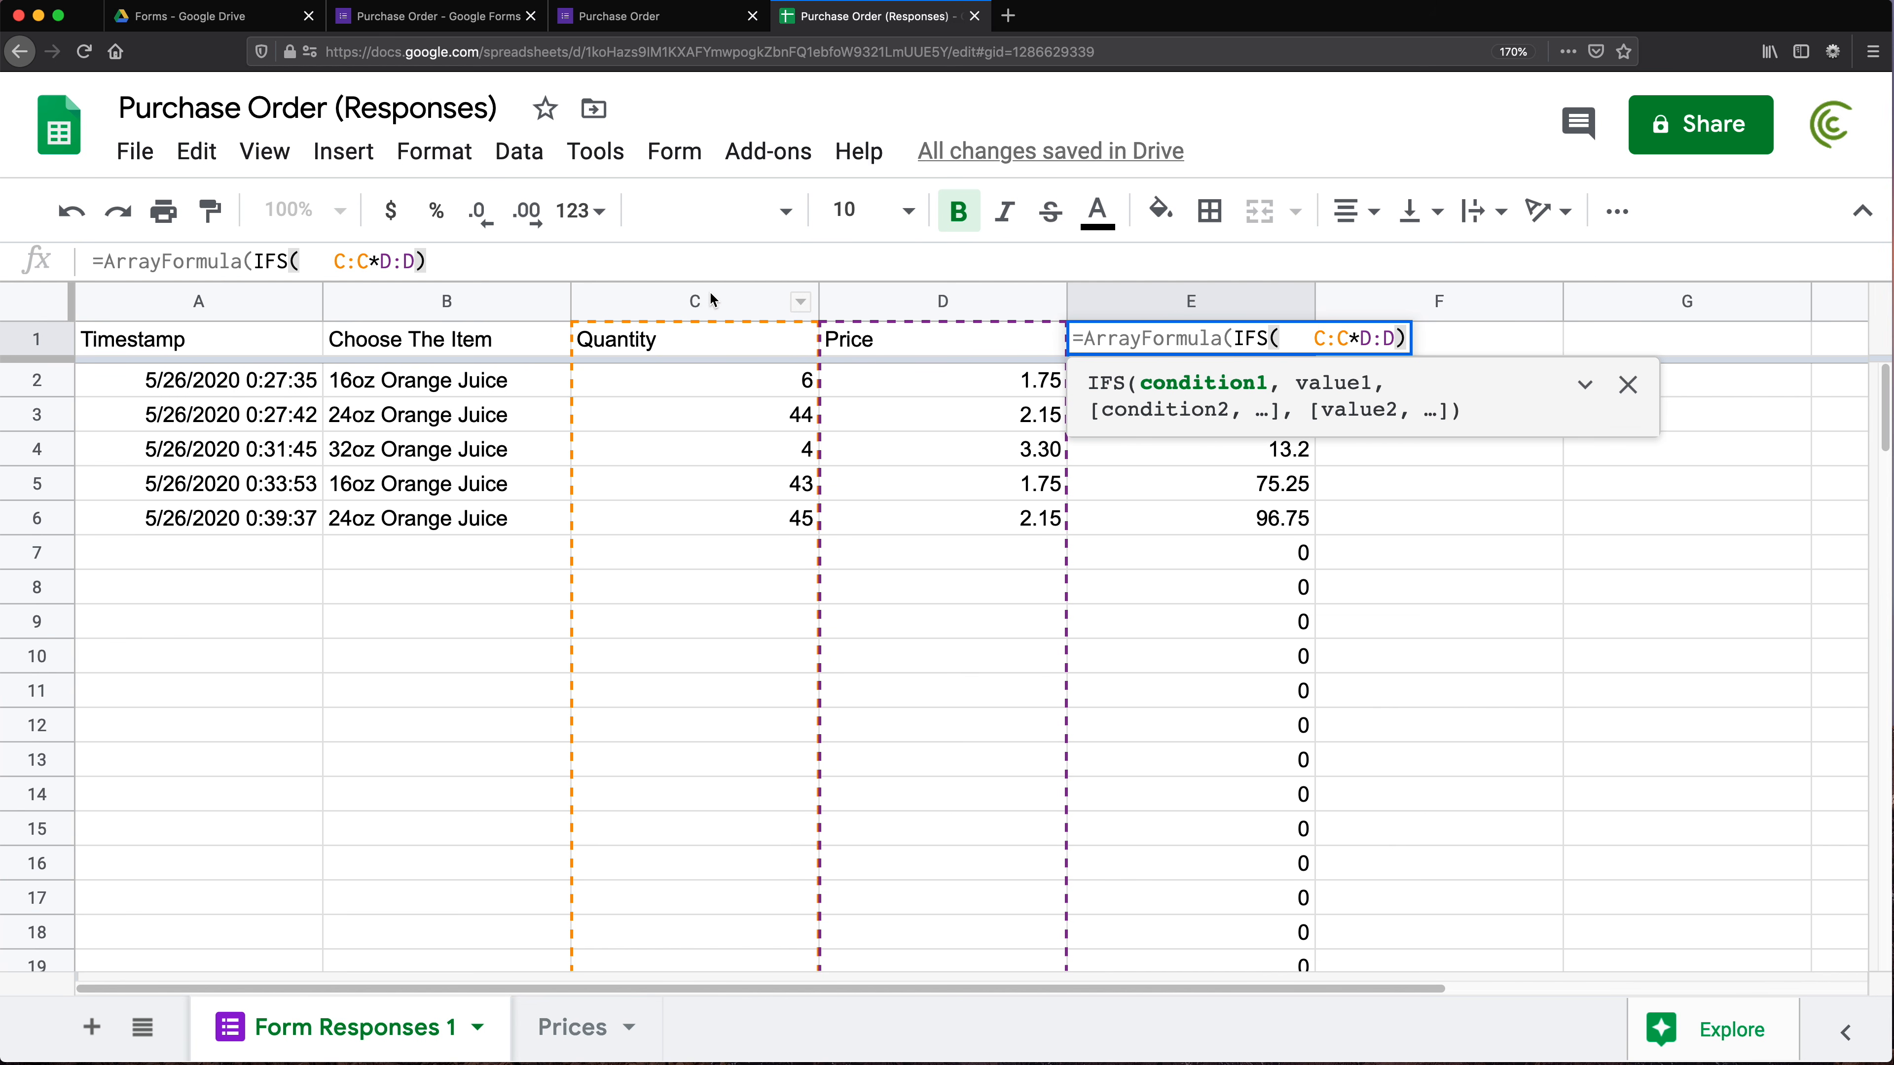
type("ROW(")
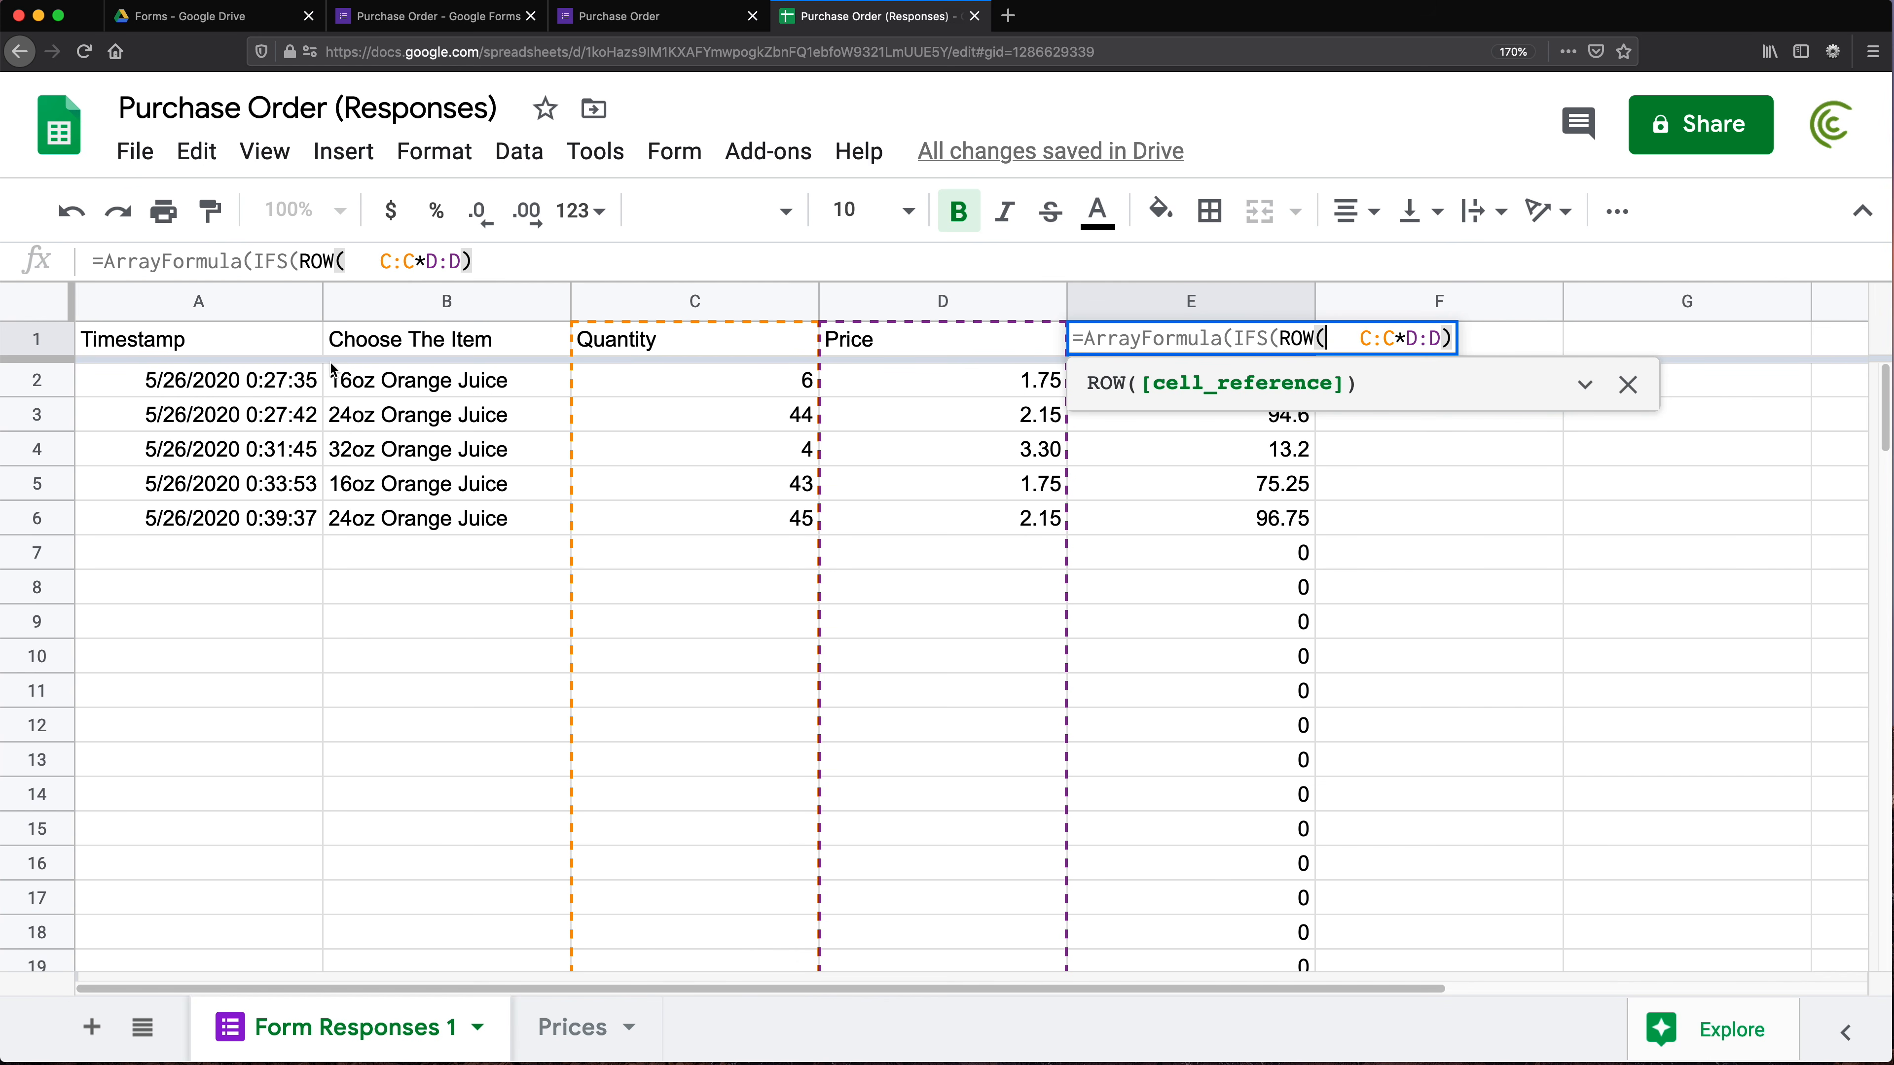
left_click(220, 295)
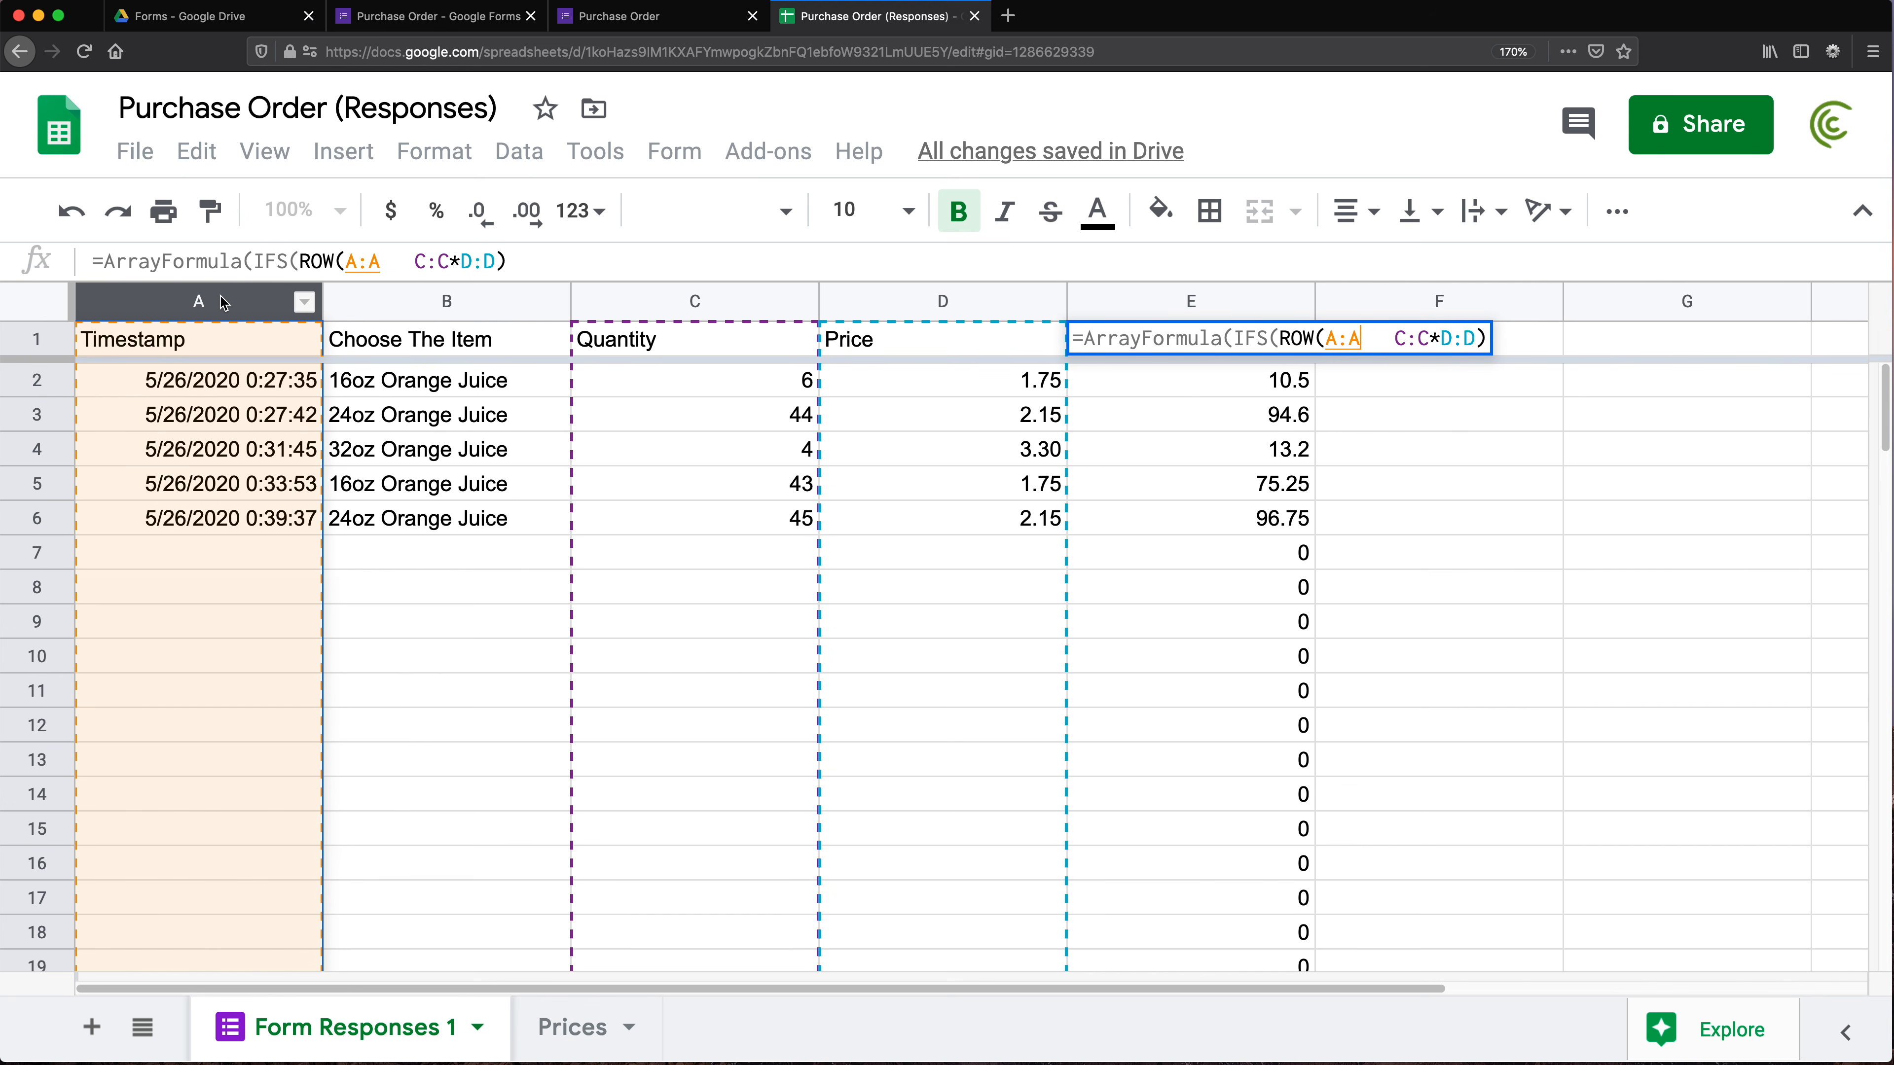
type(")")
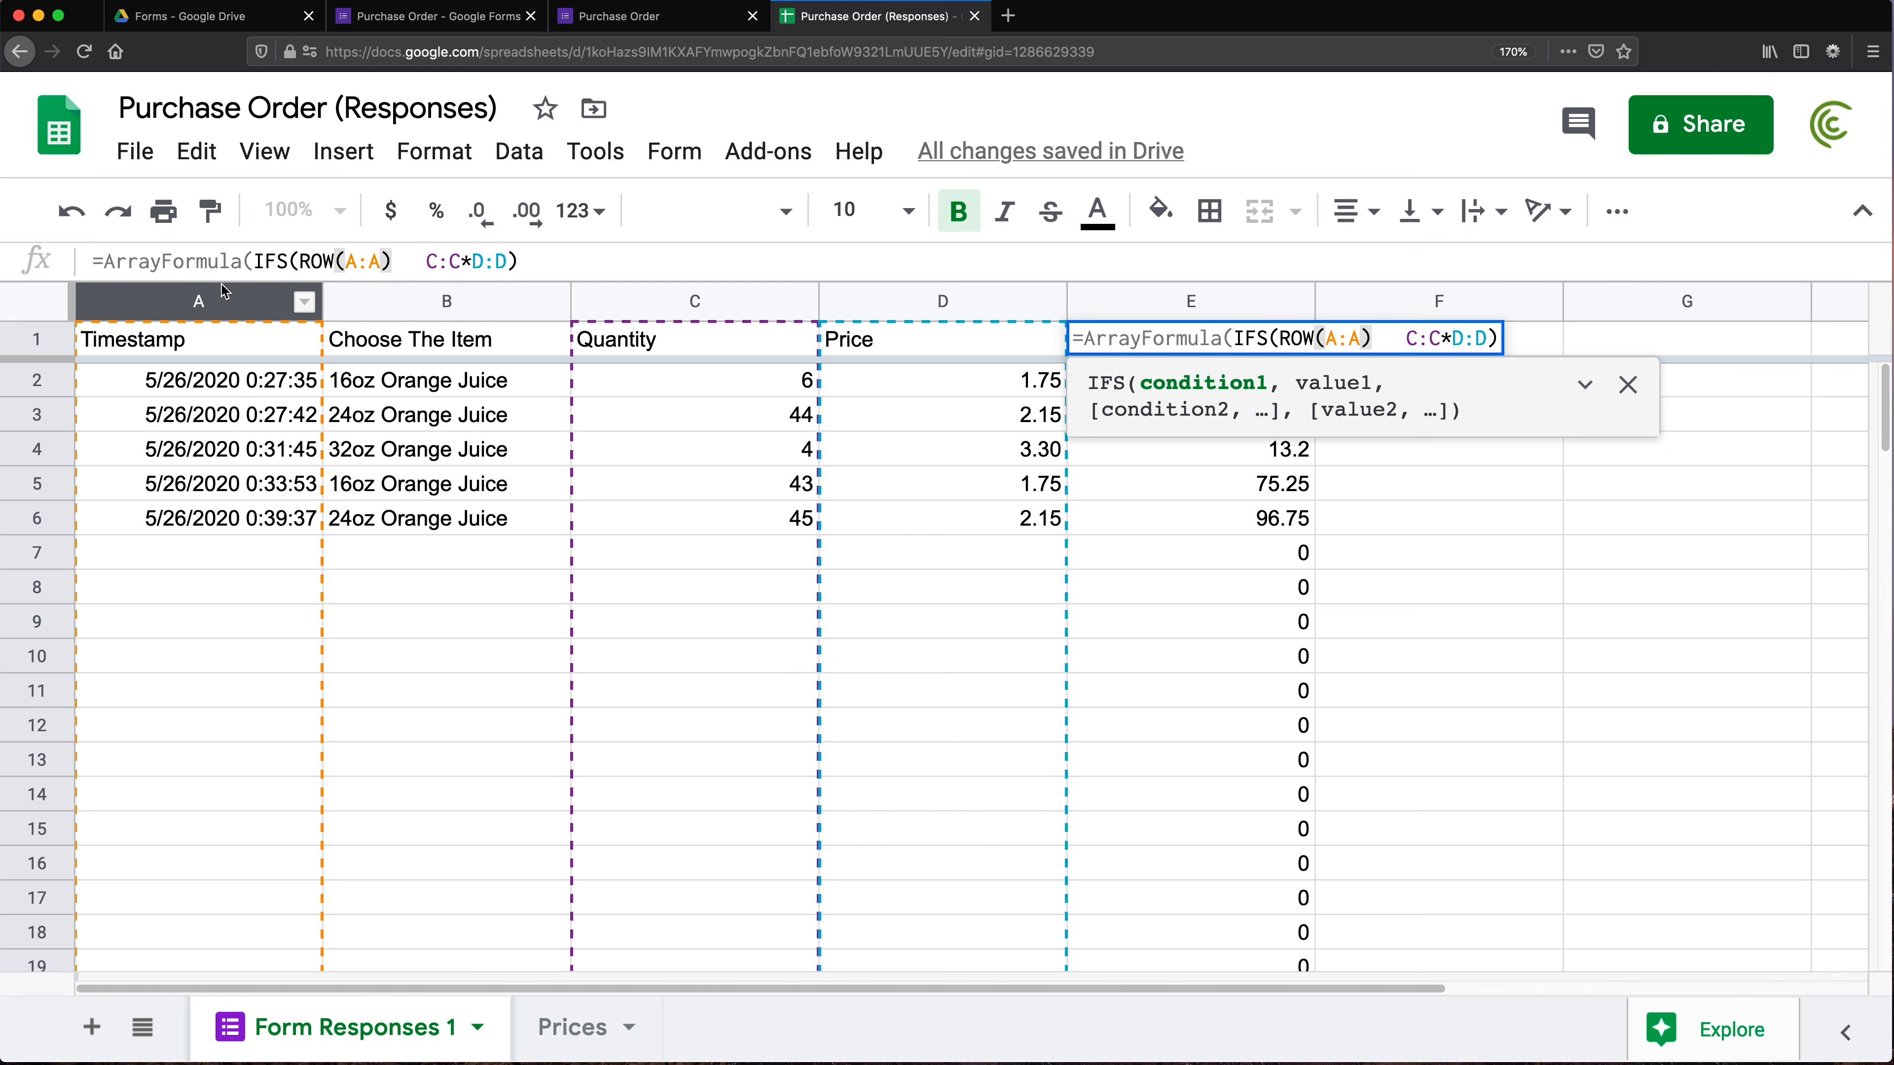
type("=1,\"")
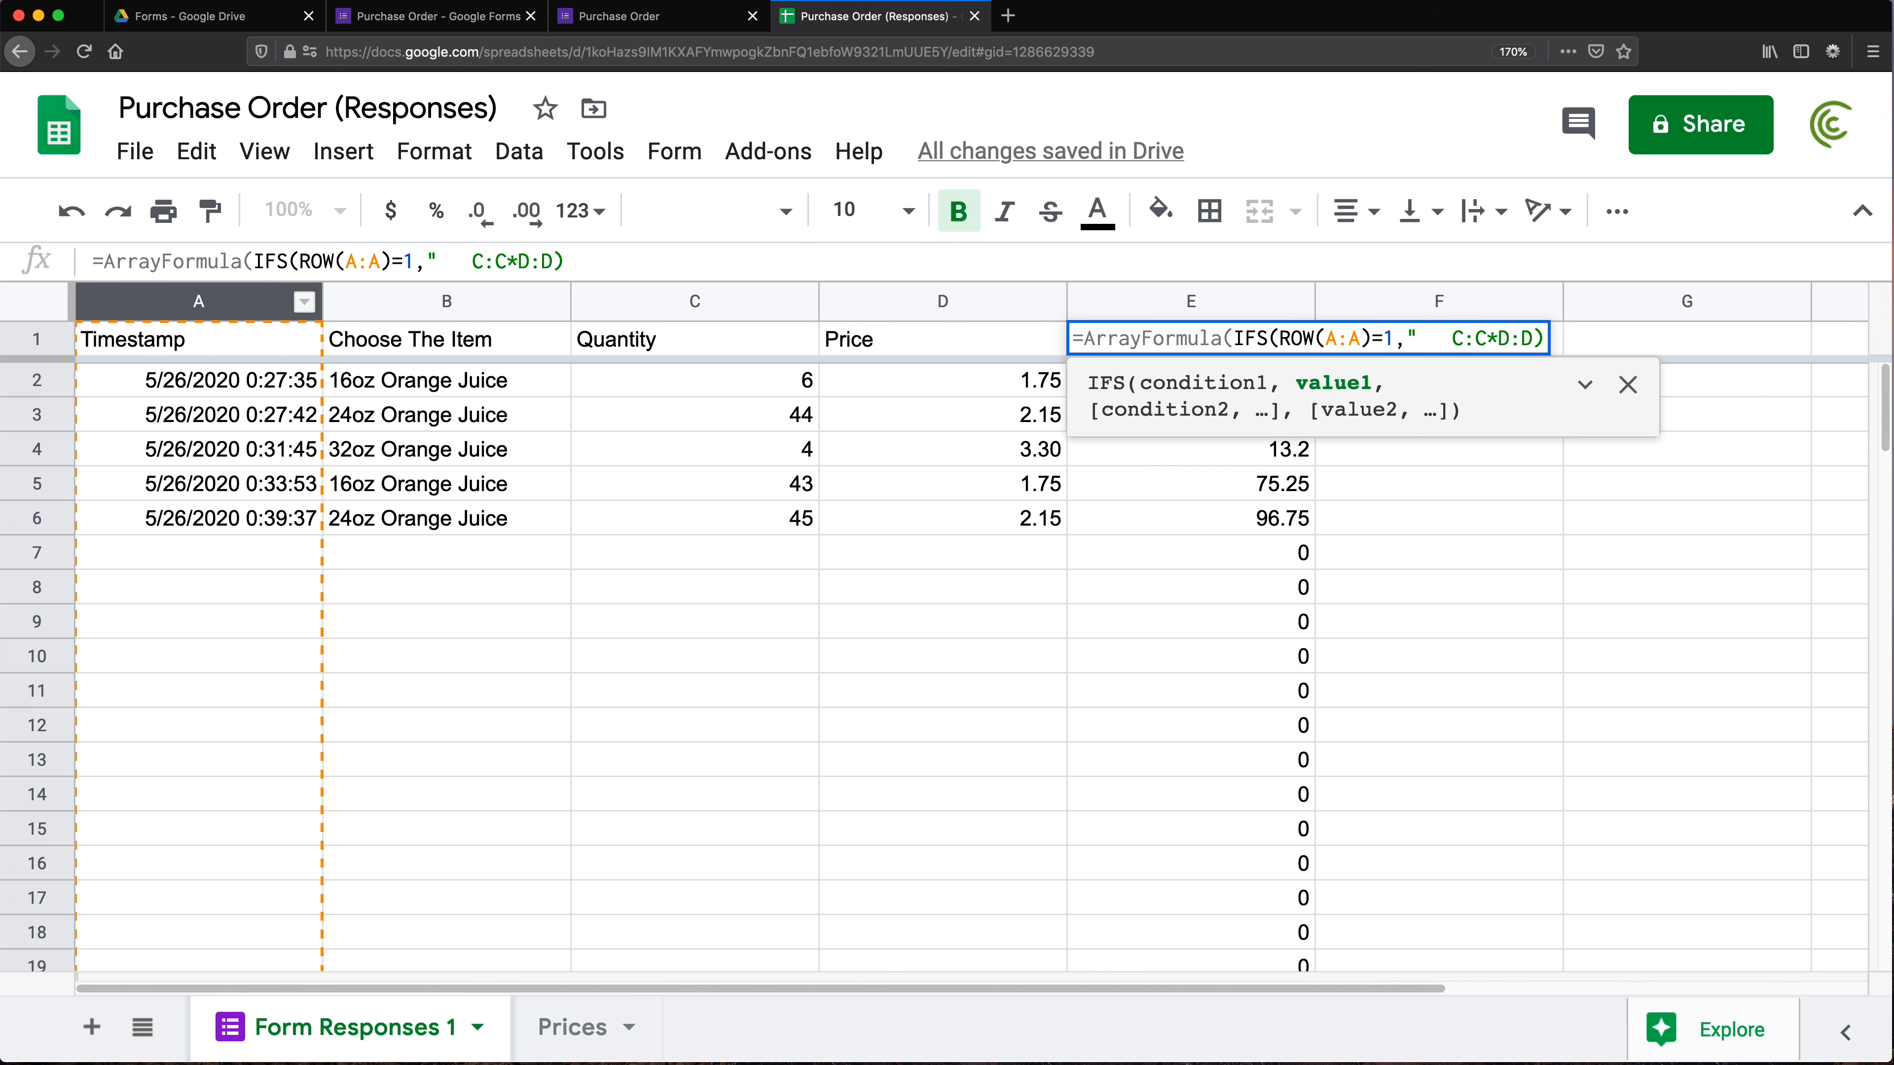
type("Total\"")
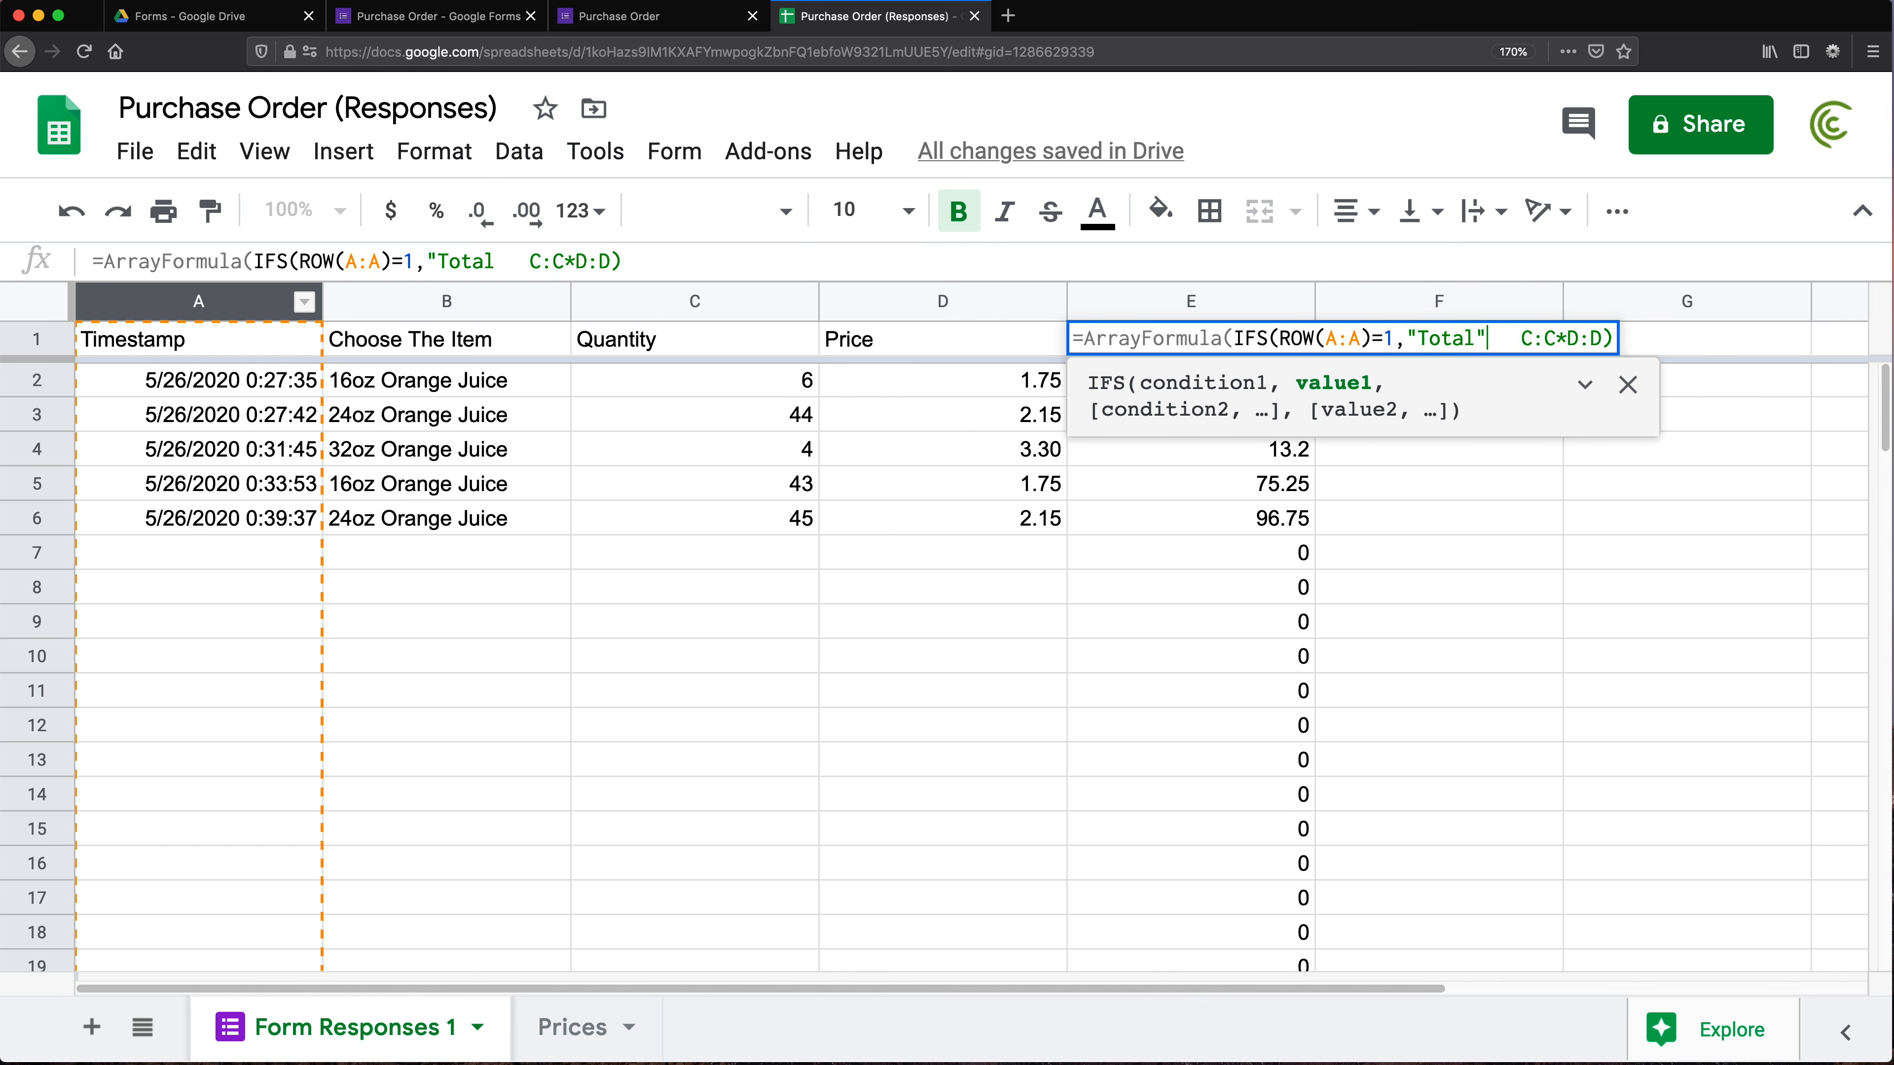
type(",")
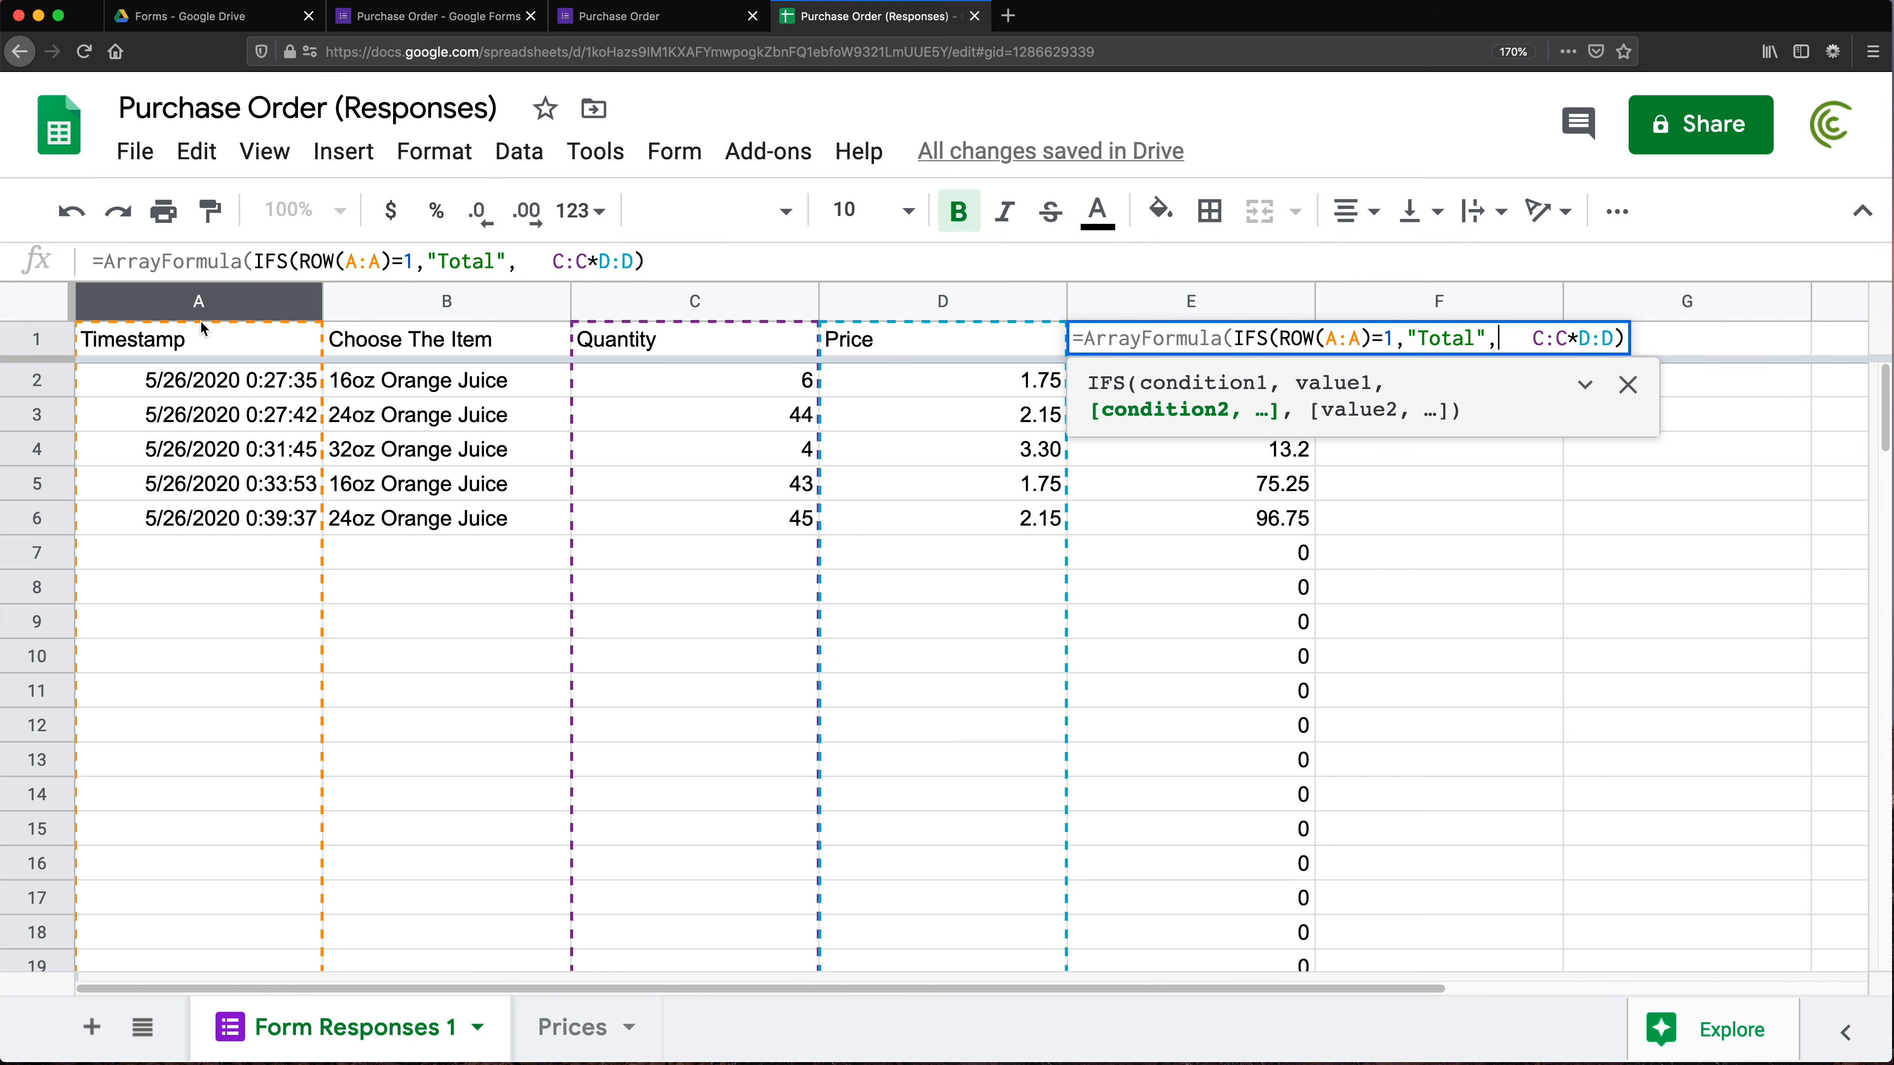
Add a second IFS condition to the E1 formula so that A:A="" returns an empty string
left_click(203, 307)
type("=")
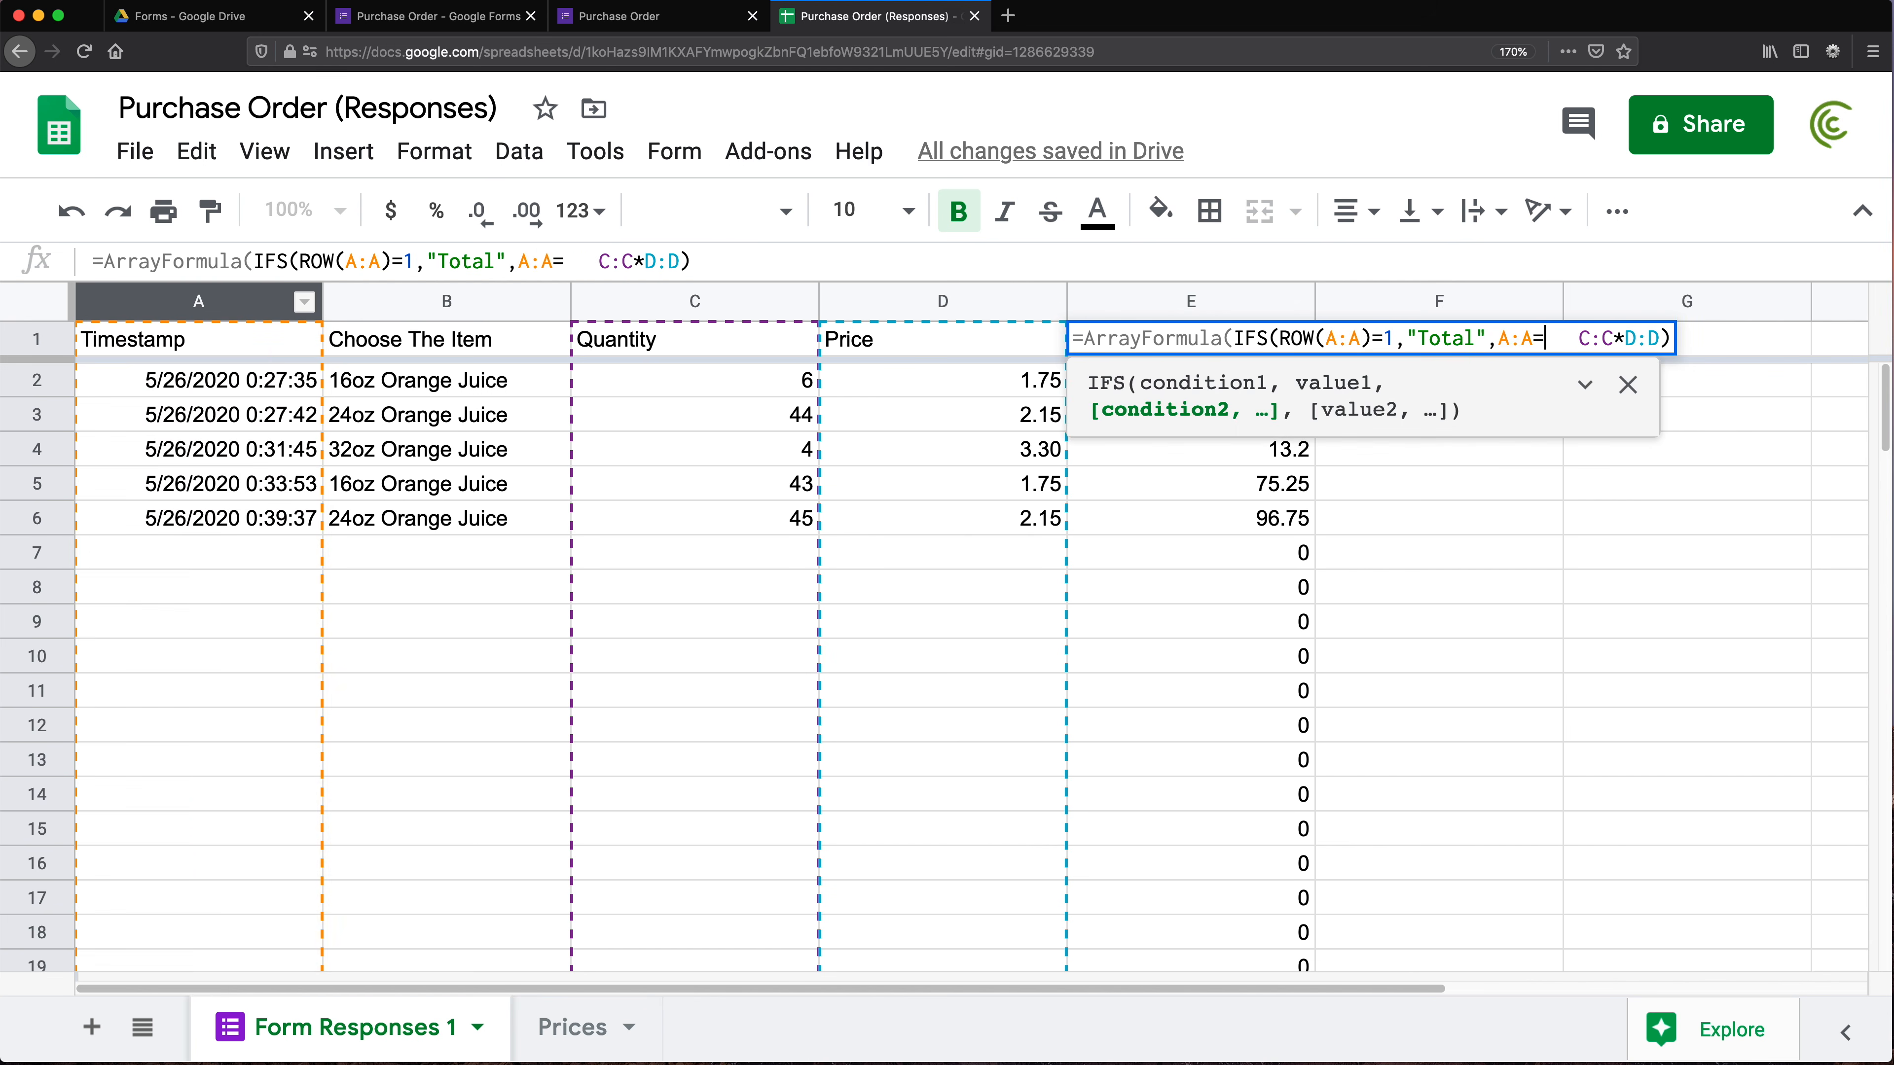
type("\"\",")
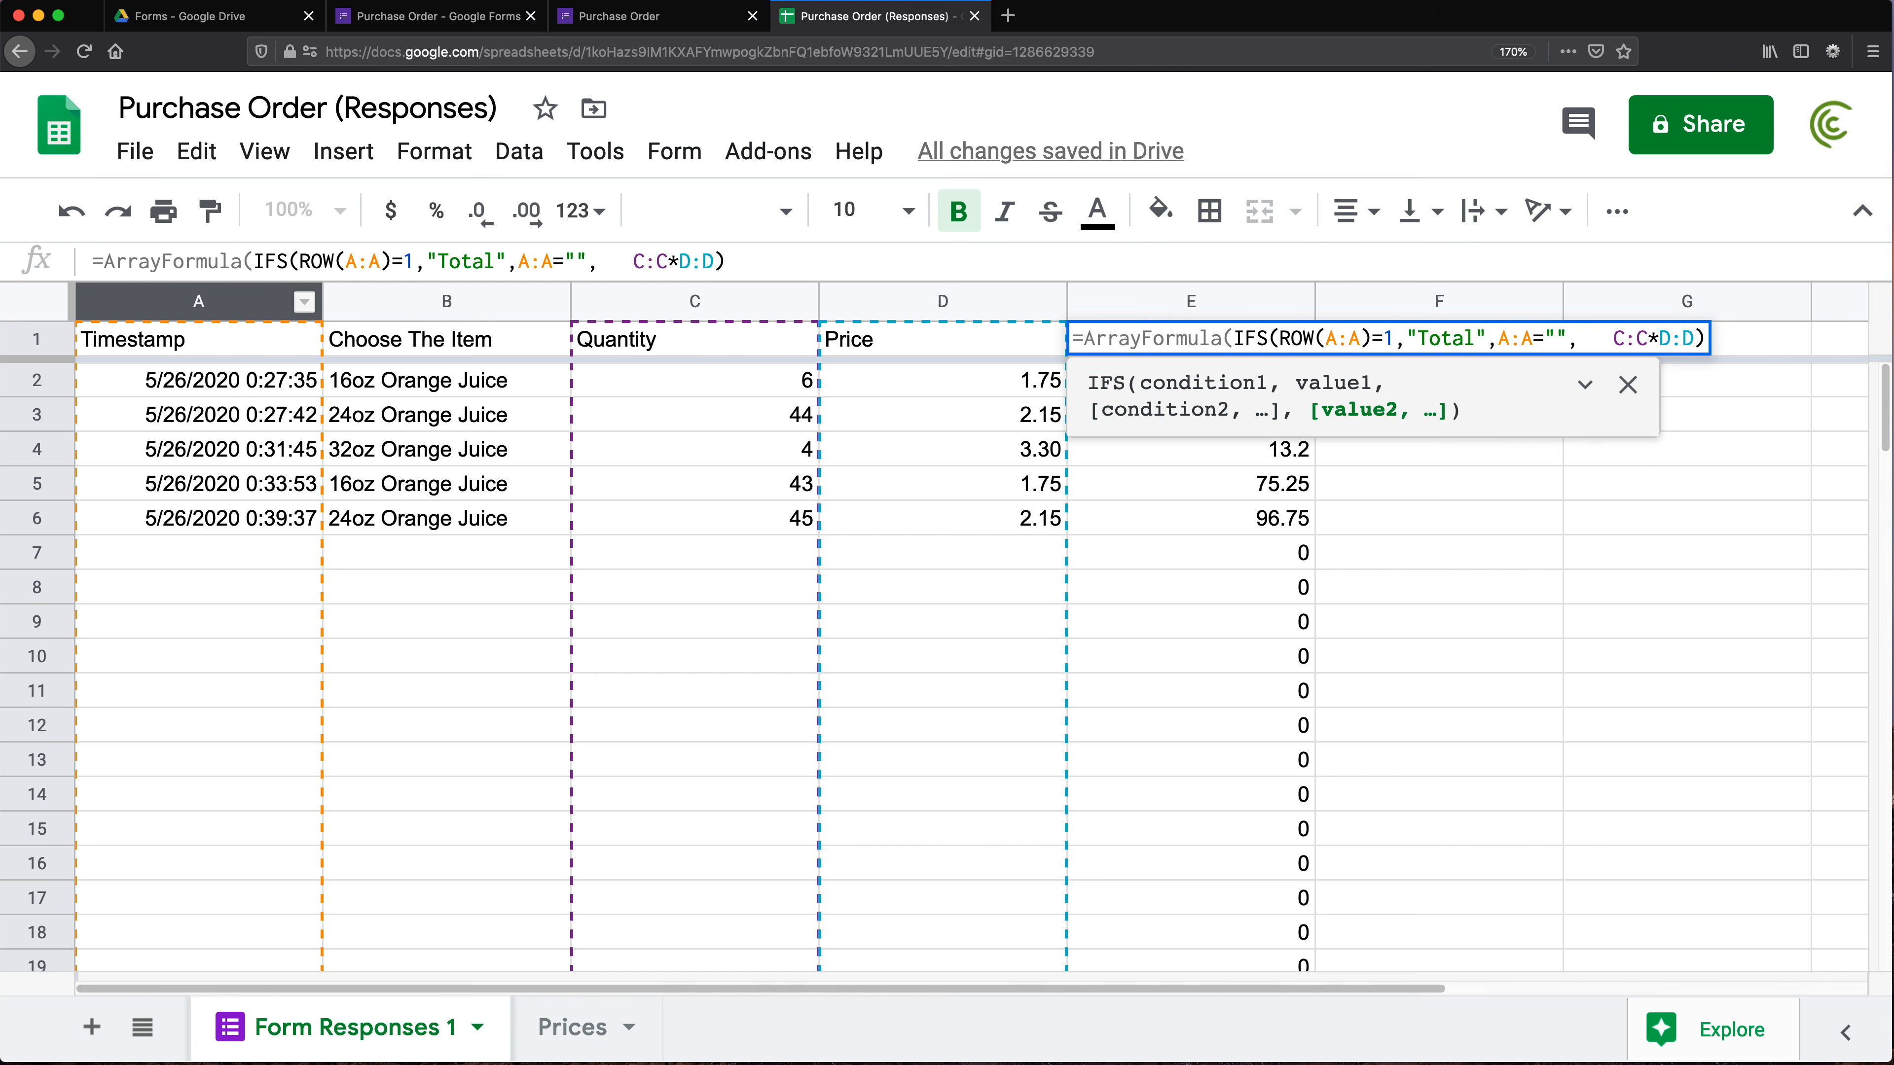
type("\"\"")
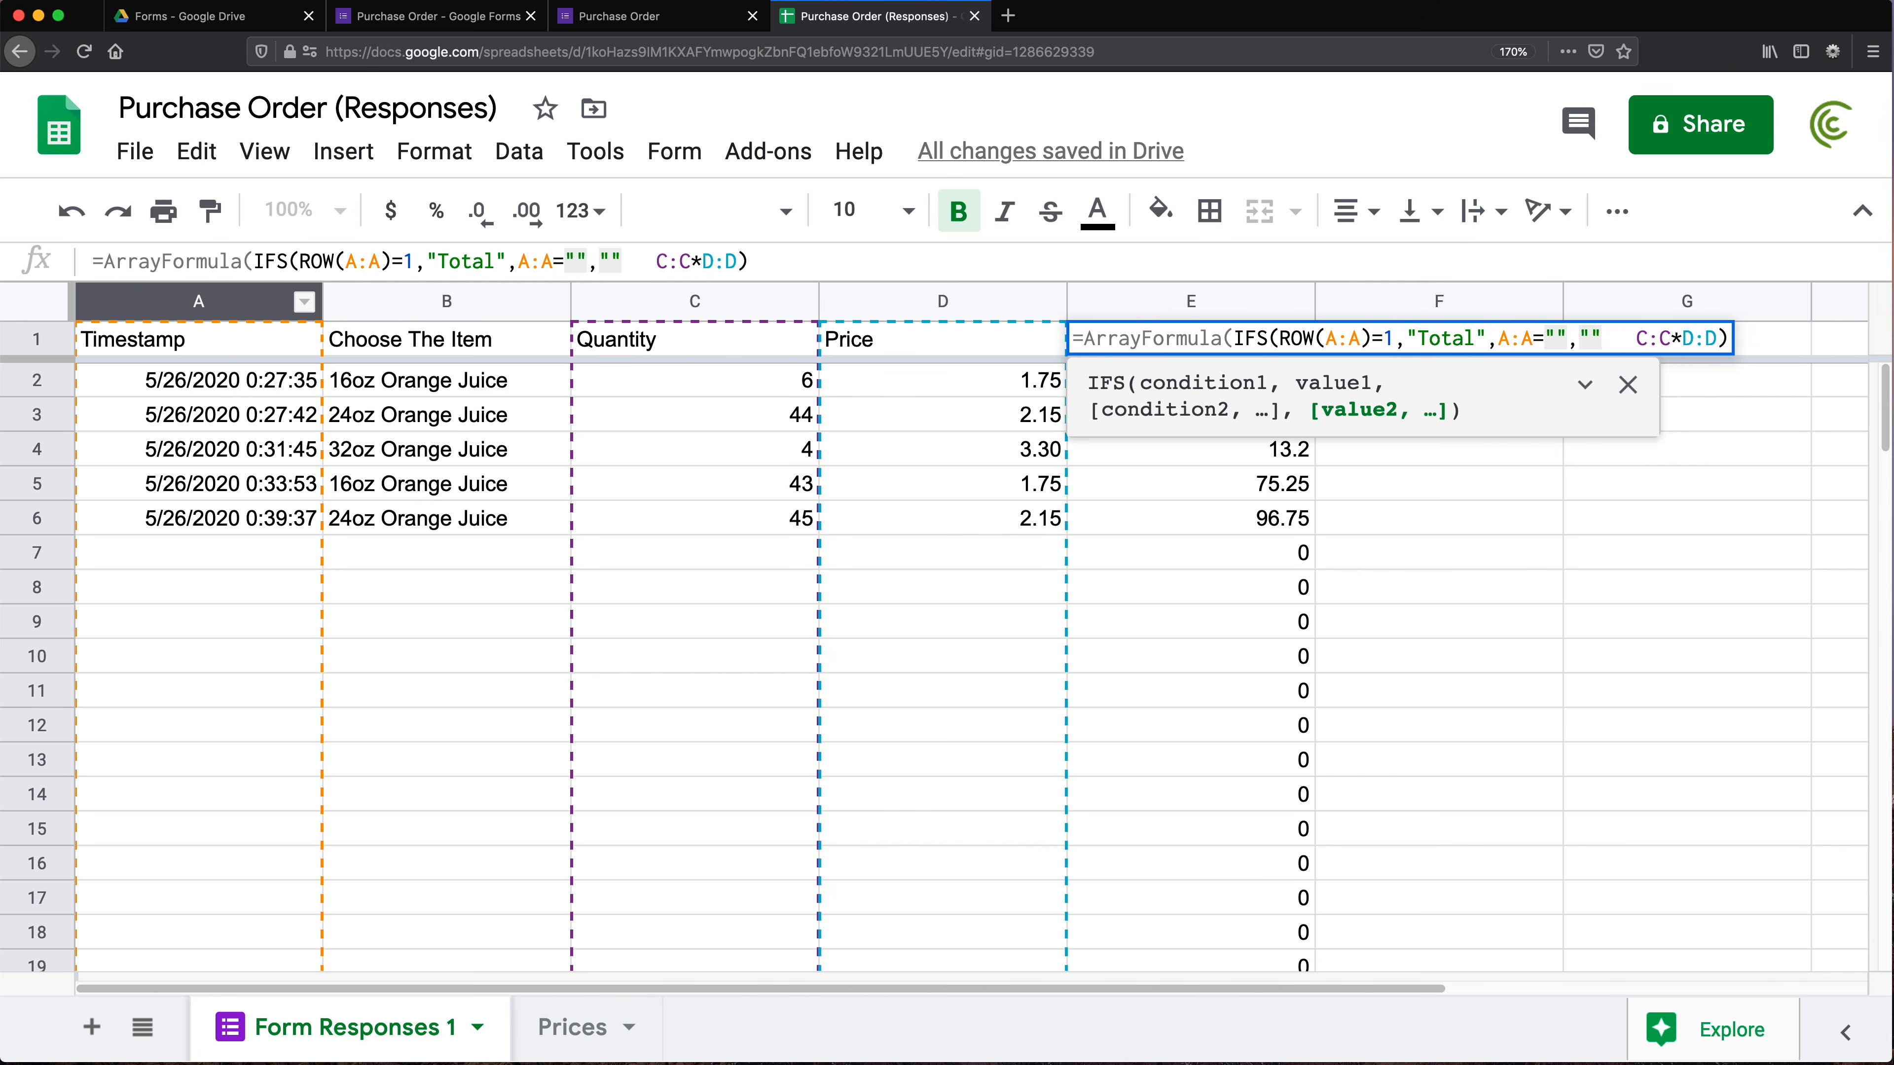
Finish the E1 formula with TRUE as the last condition returning C:C*D:D, remove the spare spaces and close the IFS
type(",")
type("TRUE")
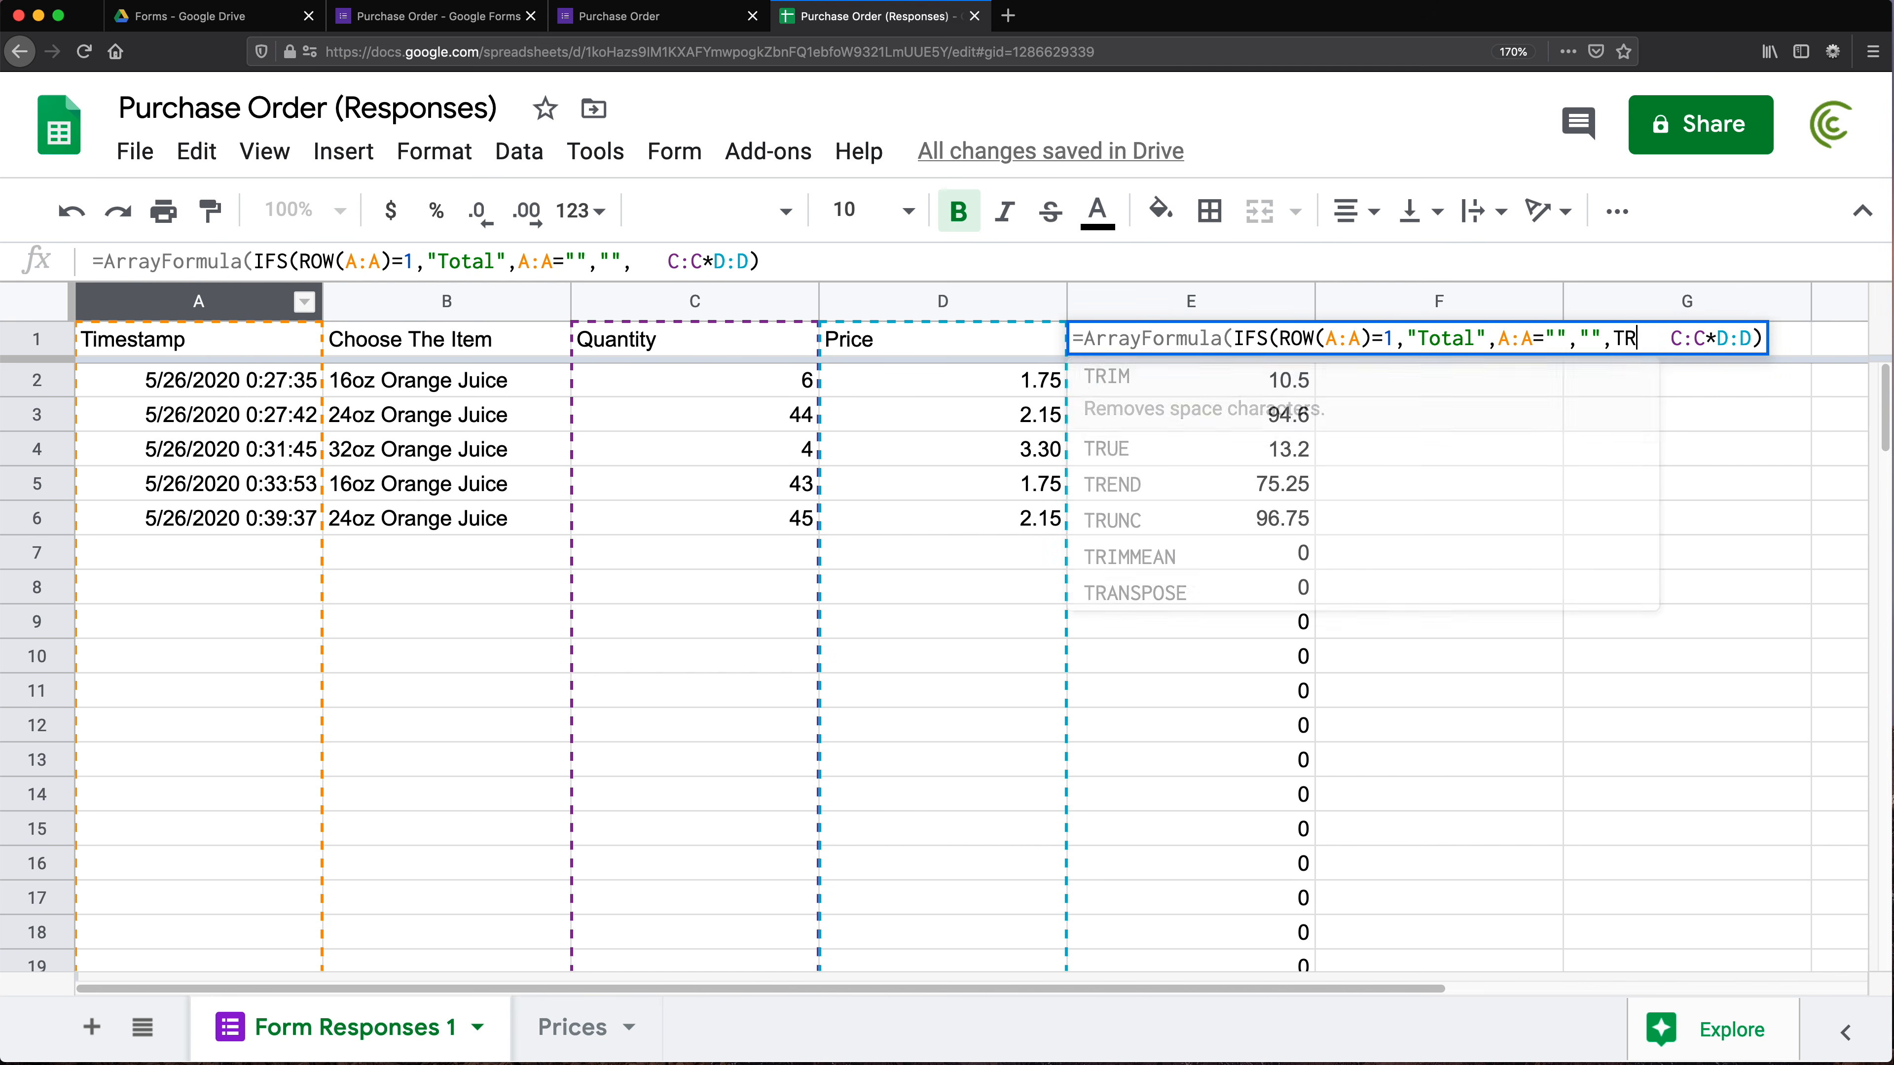
type(",")
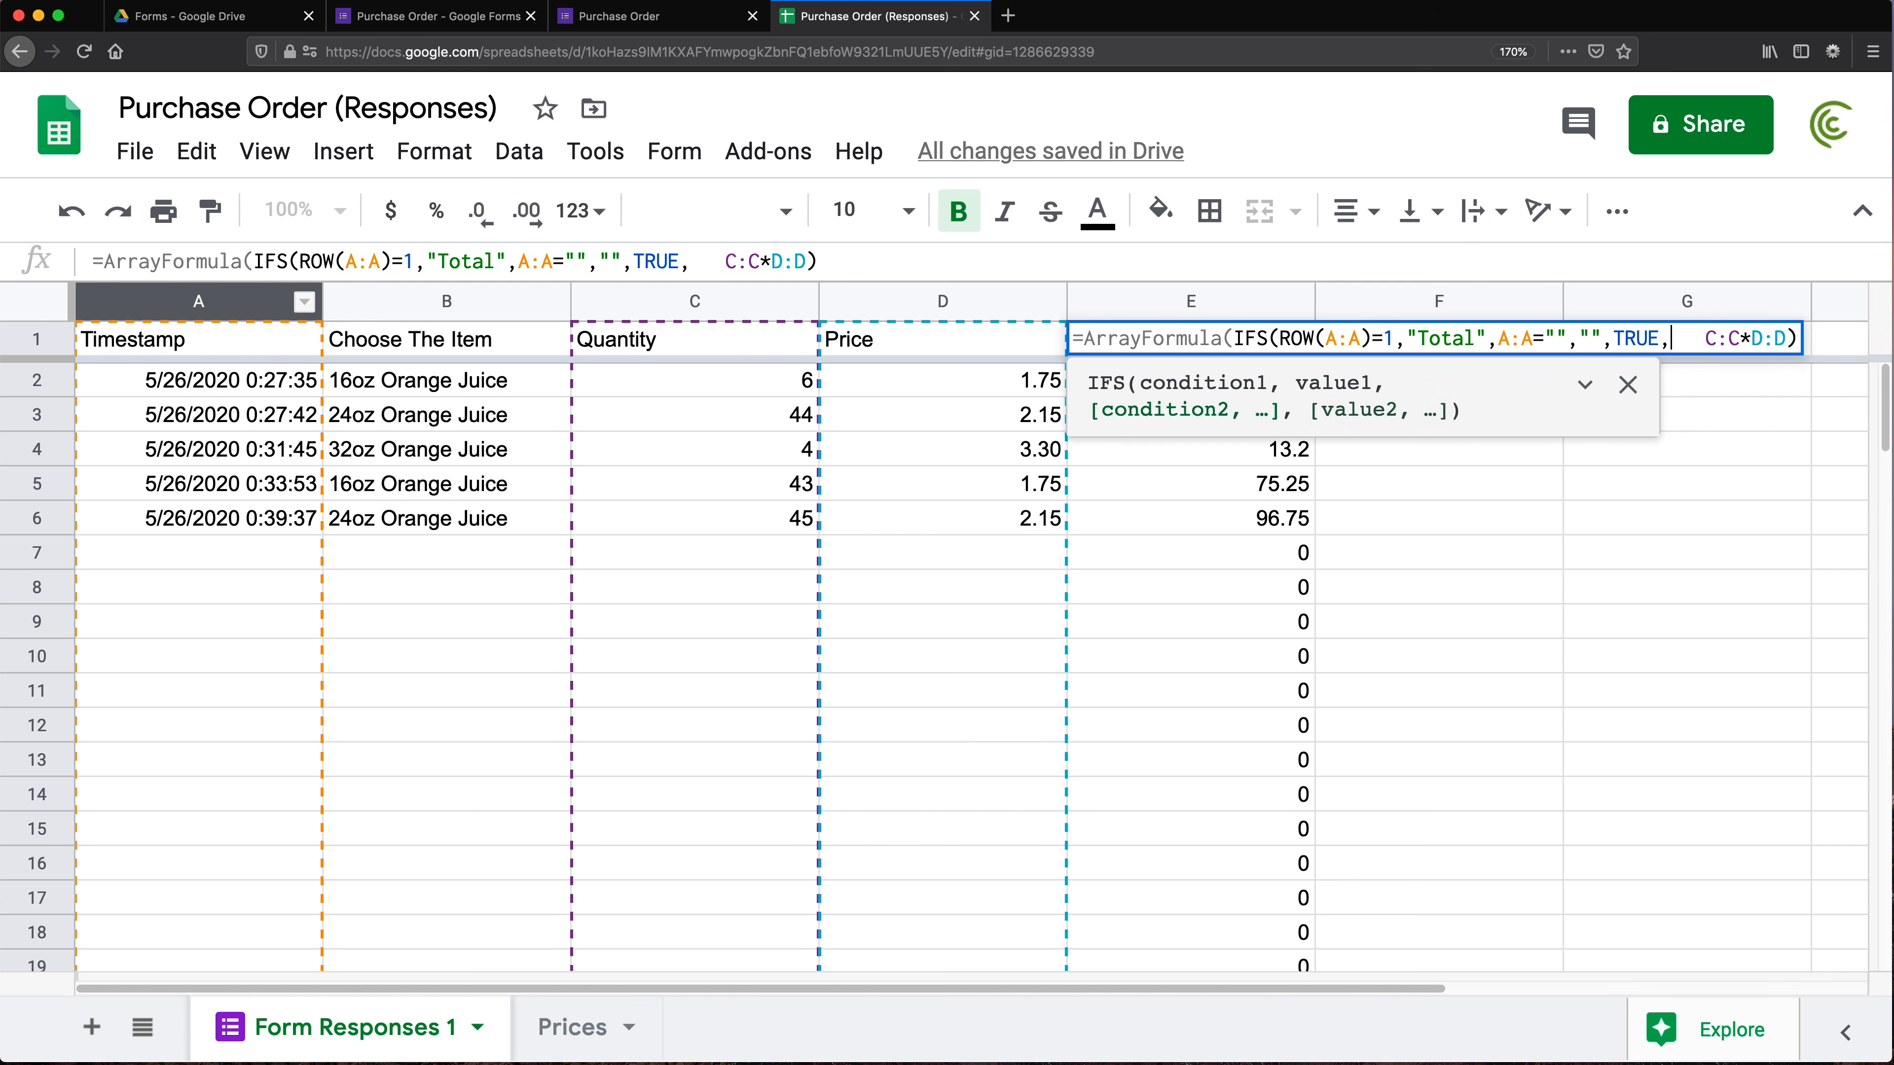
key("Right")
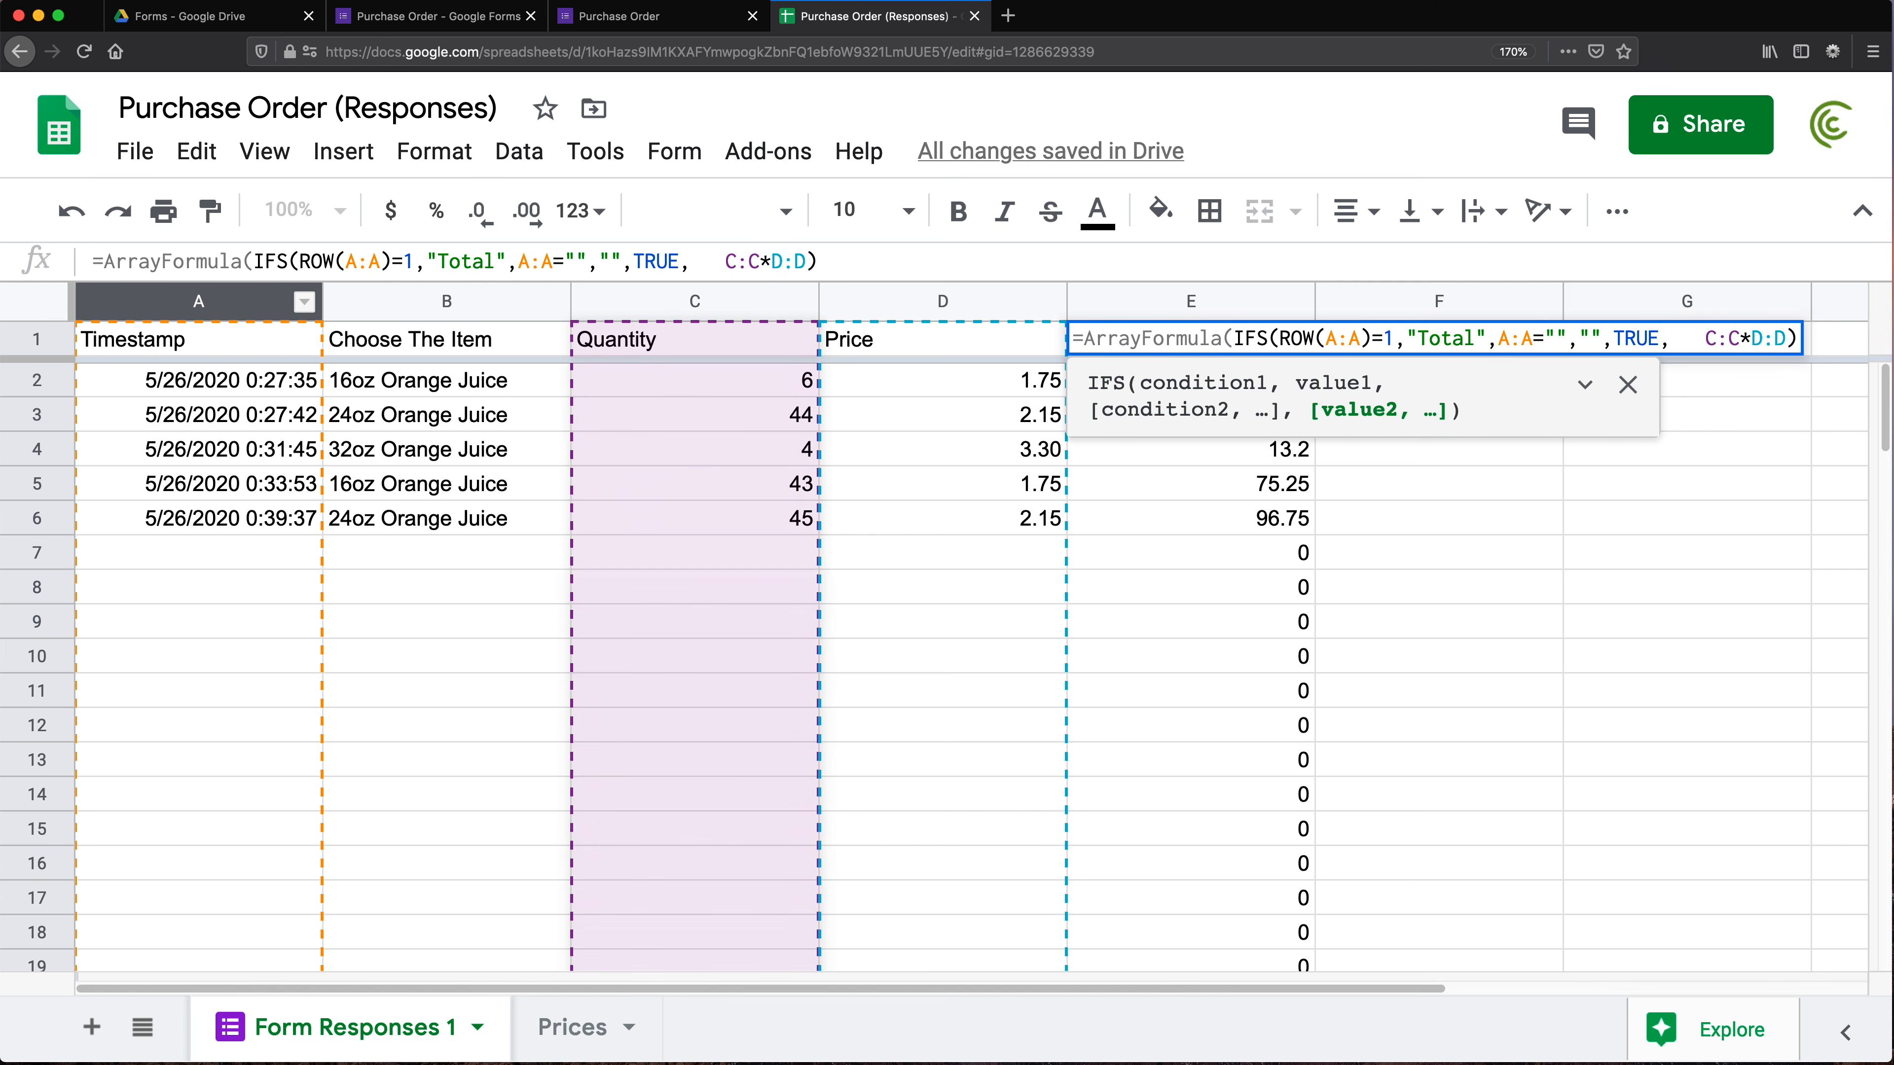
key("BackSpace")
key("BackSpace")
key("BackSpace")
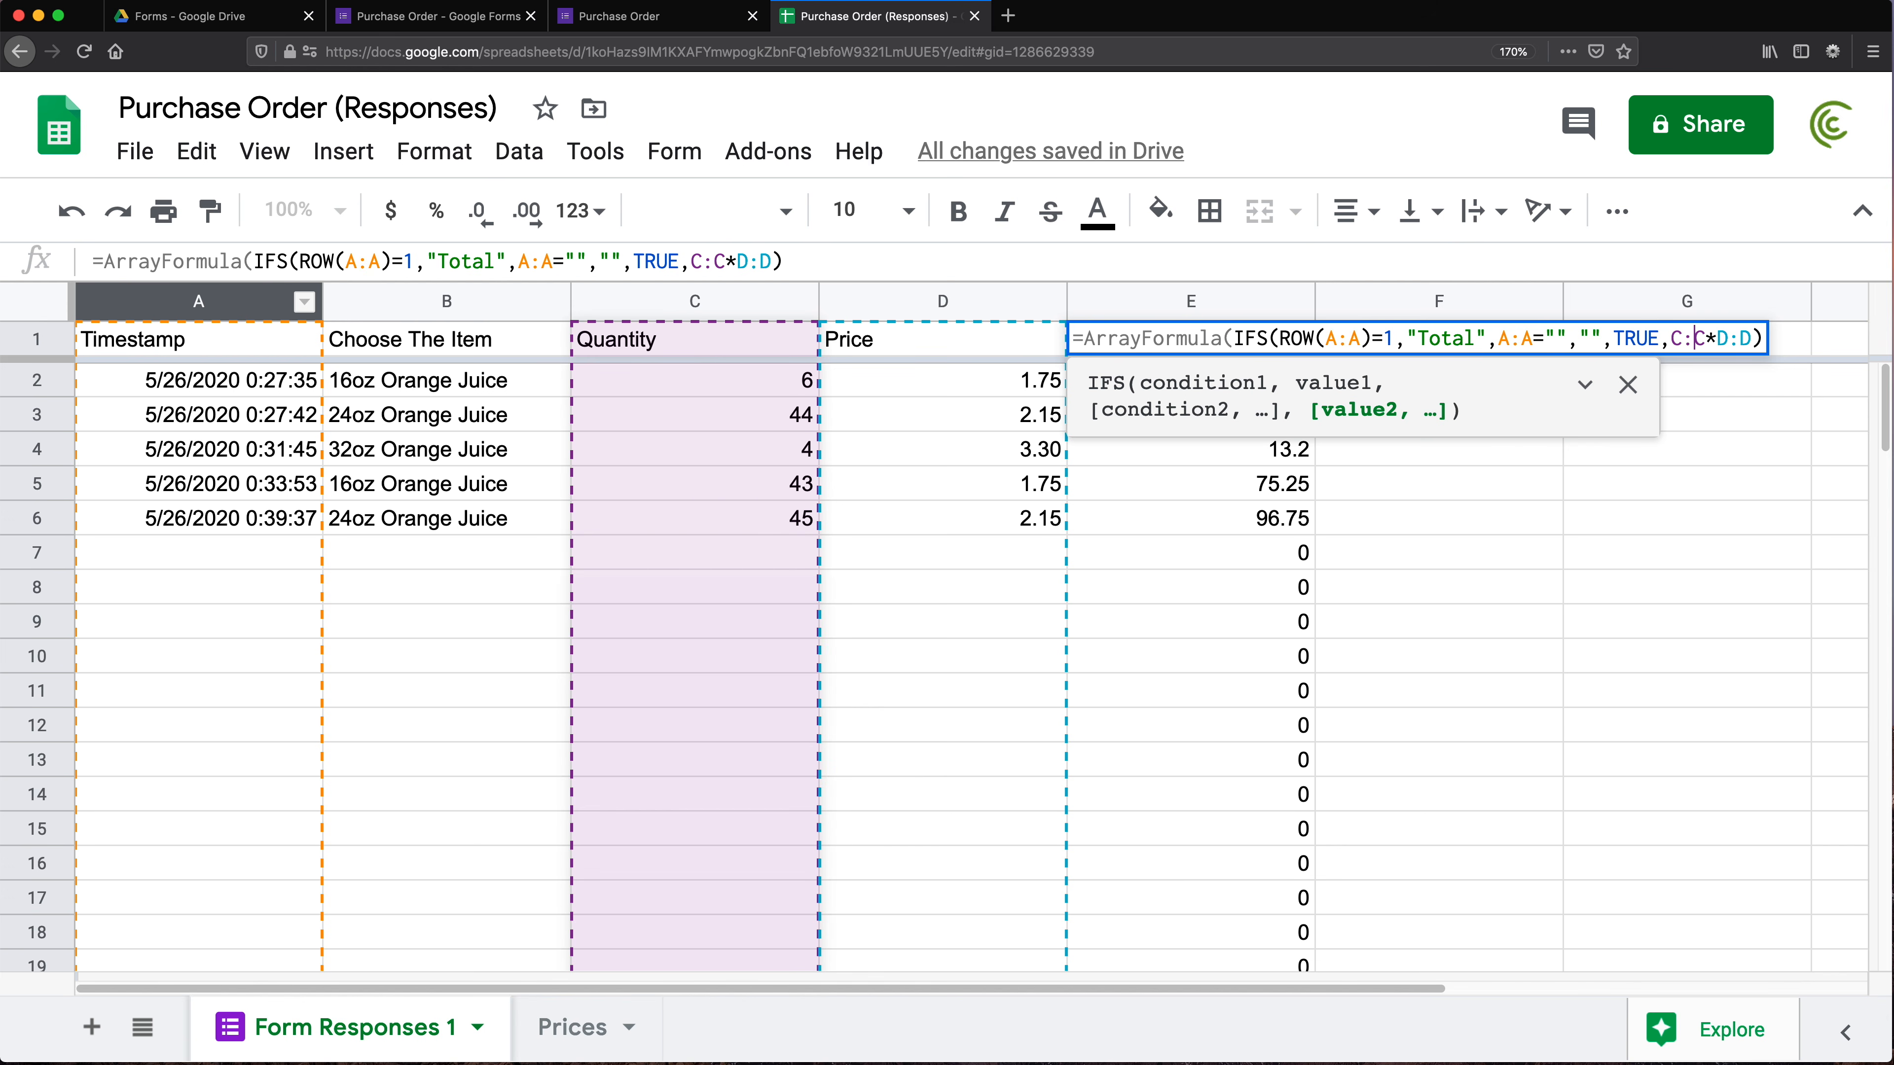
key("Right")
key("Right")
key("Right")
key("Right")
key("Right")
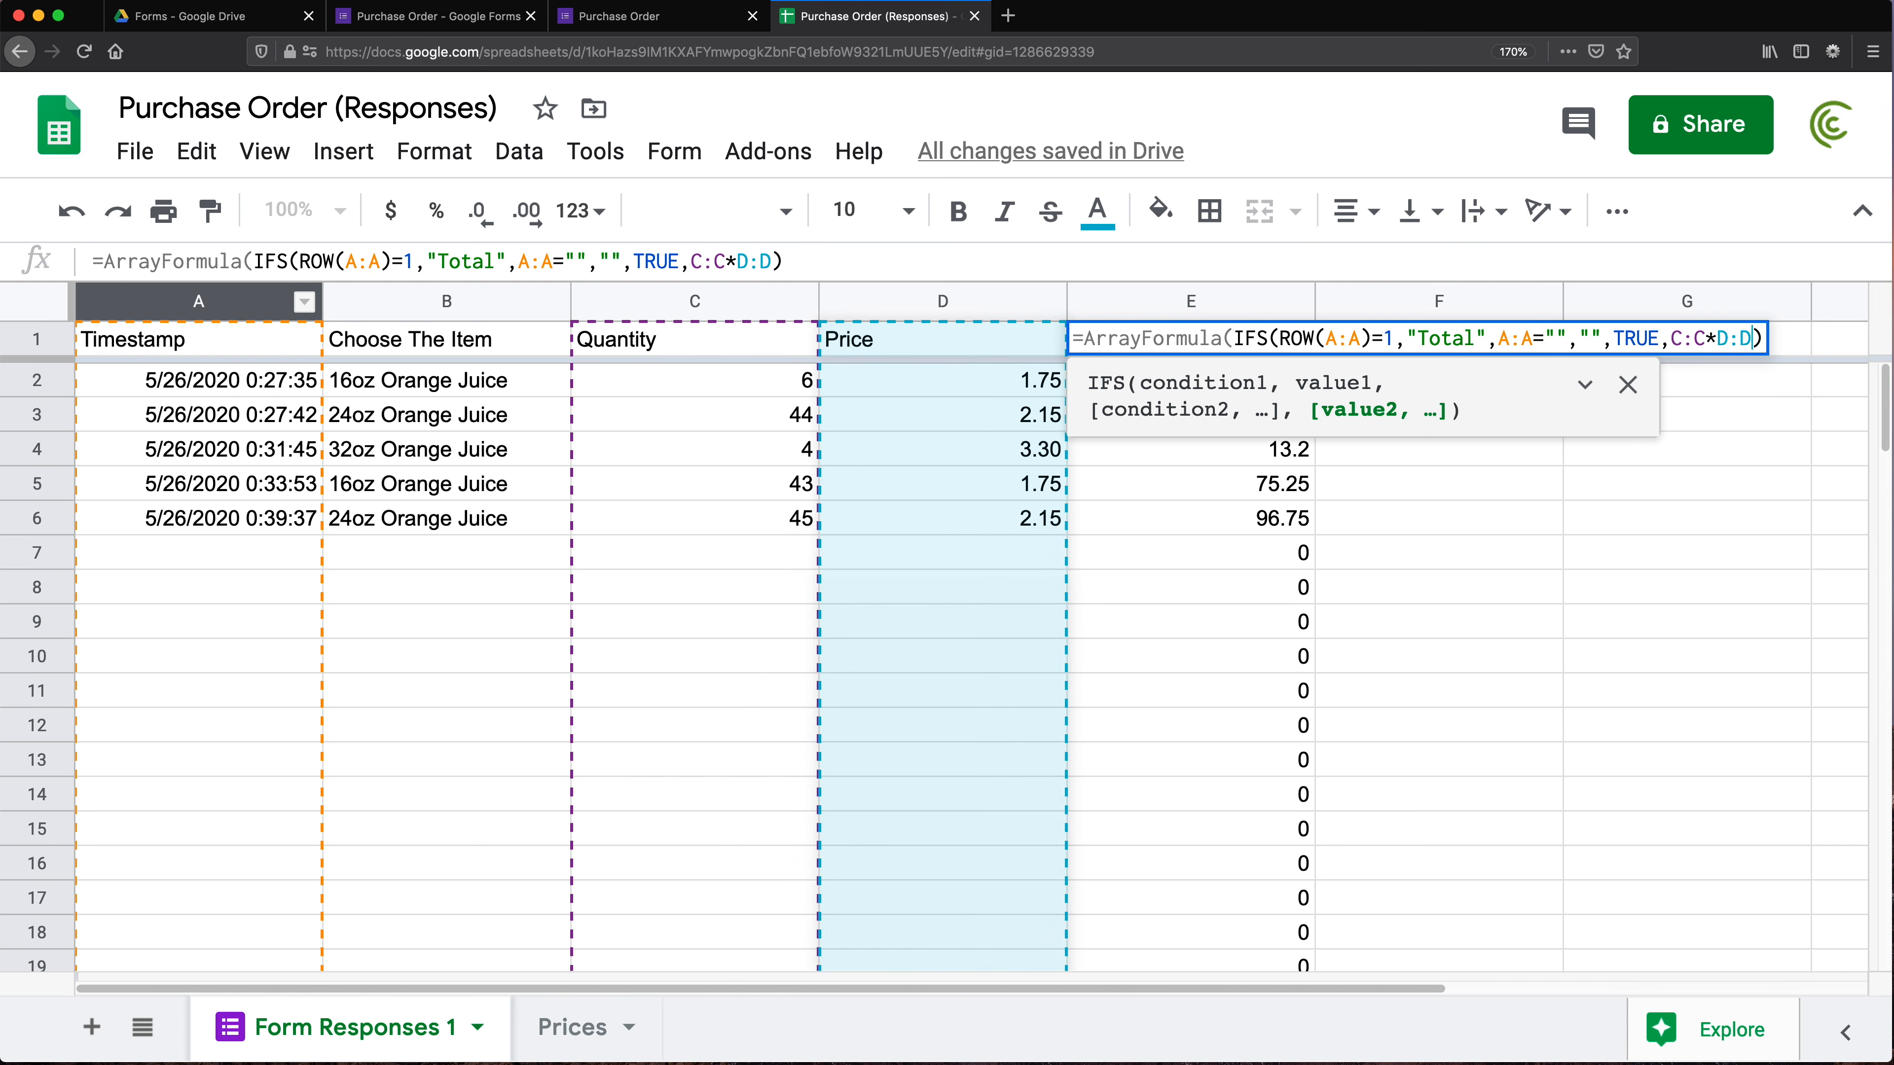
type(")")
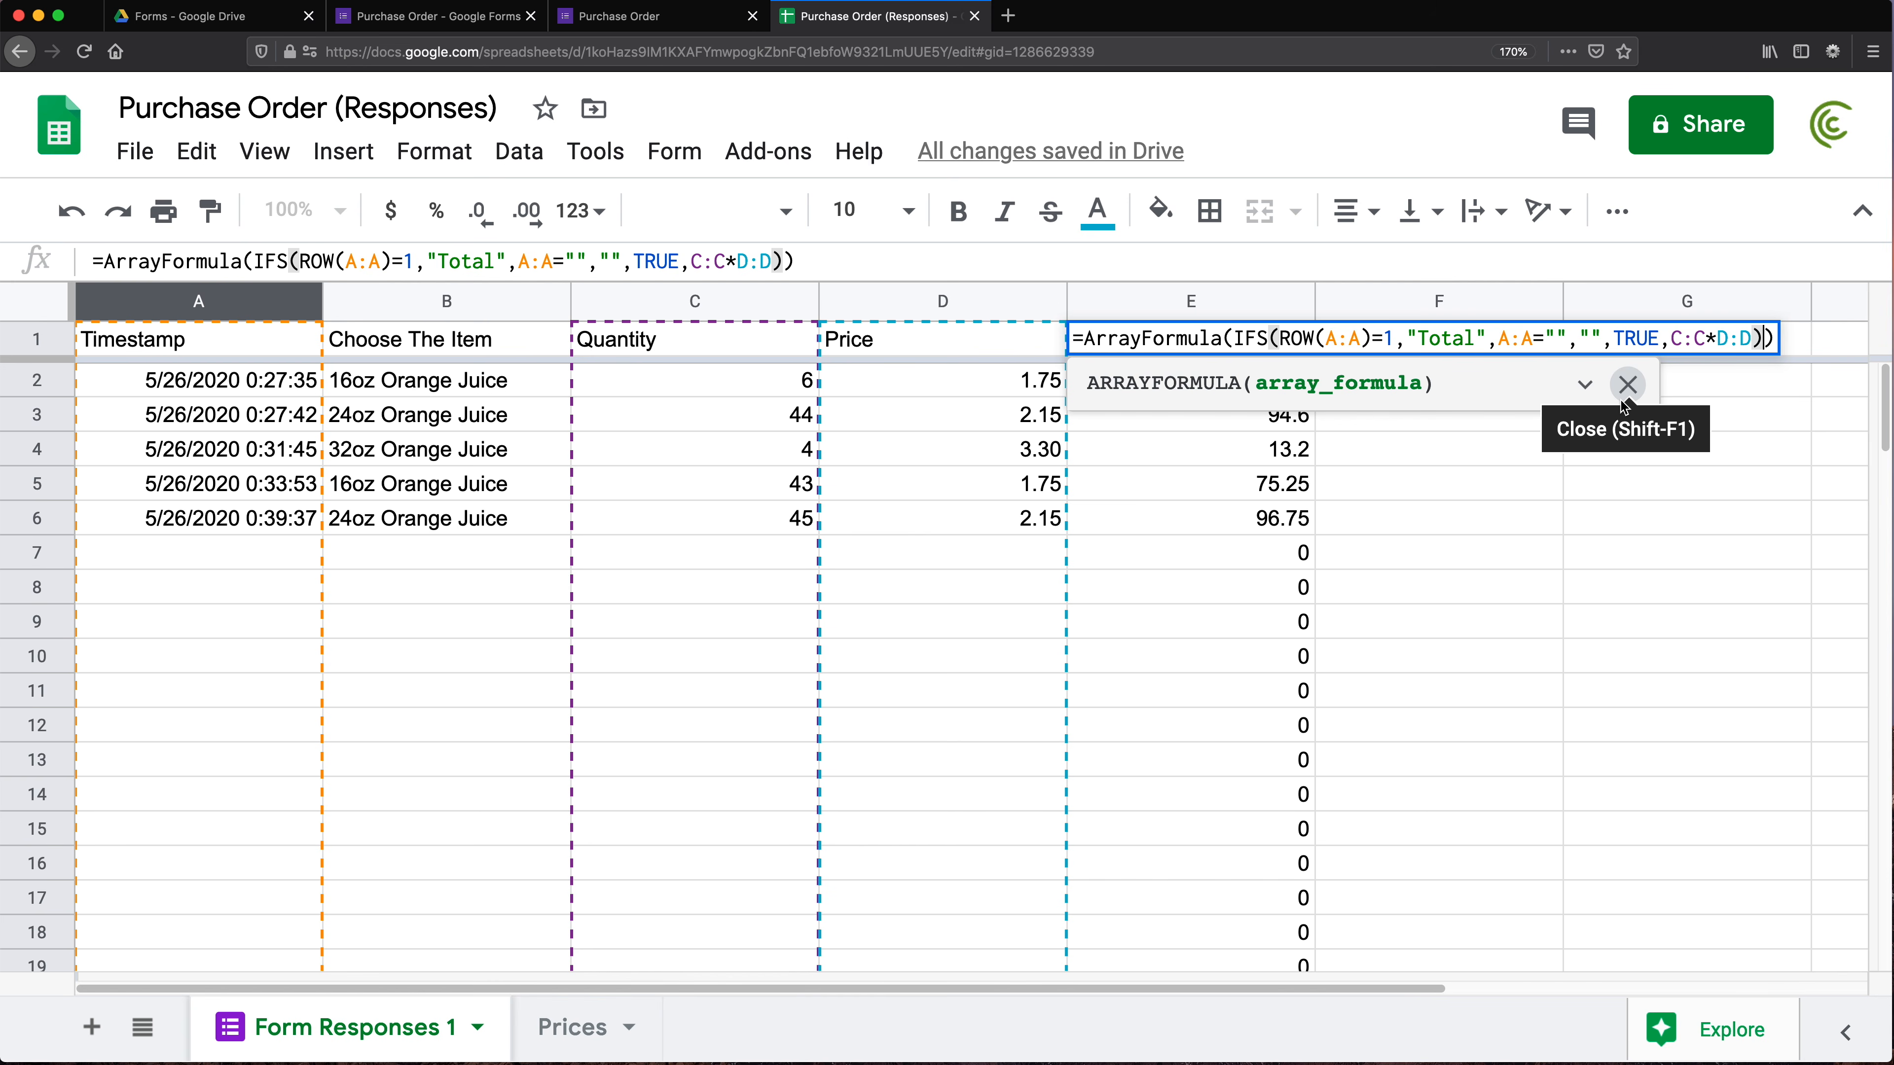
key("Return")
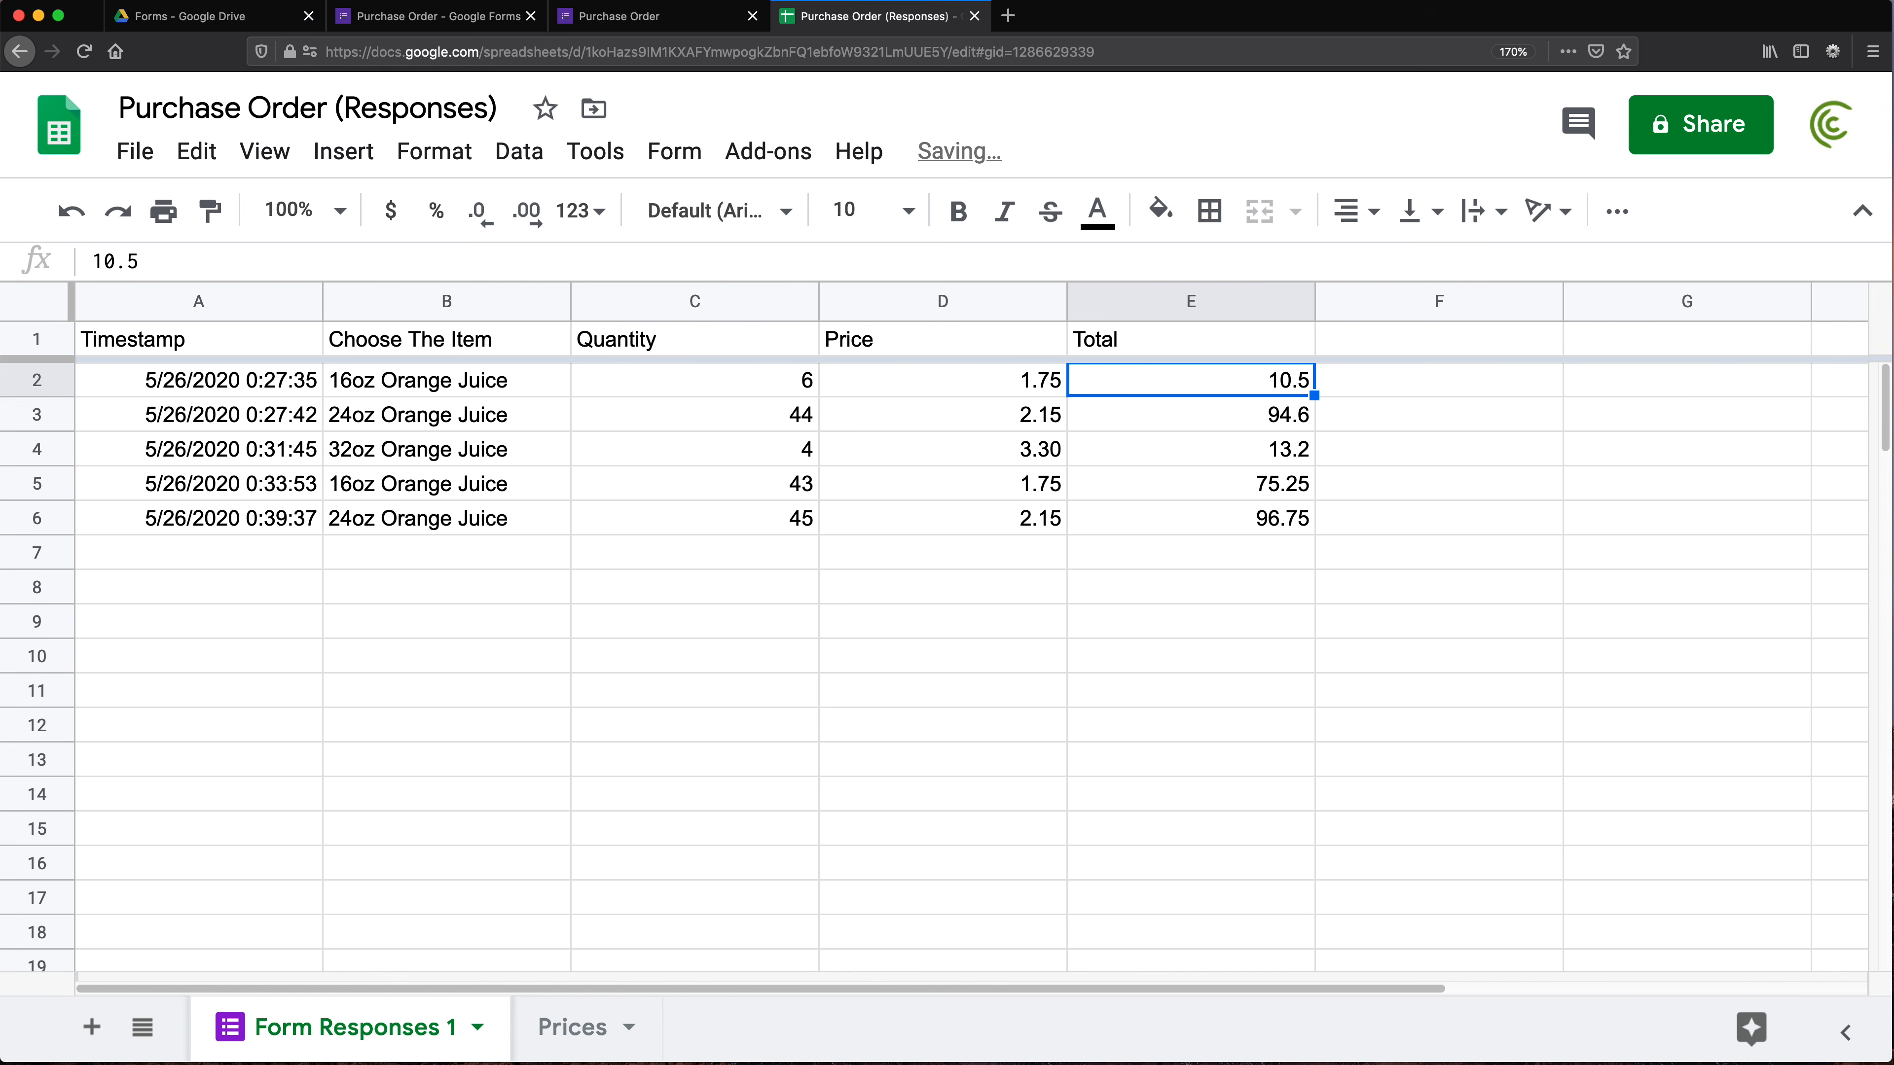
Check the Quantity, Price and Total results in the response rows, the E1 formula, and the blank rows below
left_click_drag(794, 380, 858, 380)
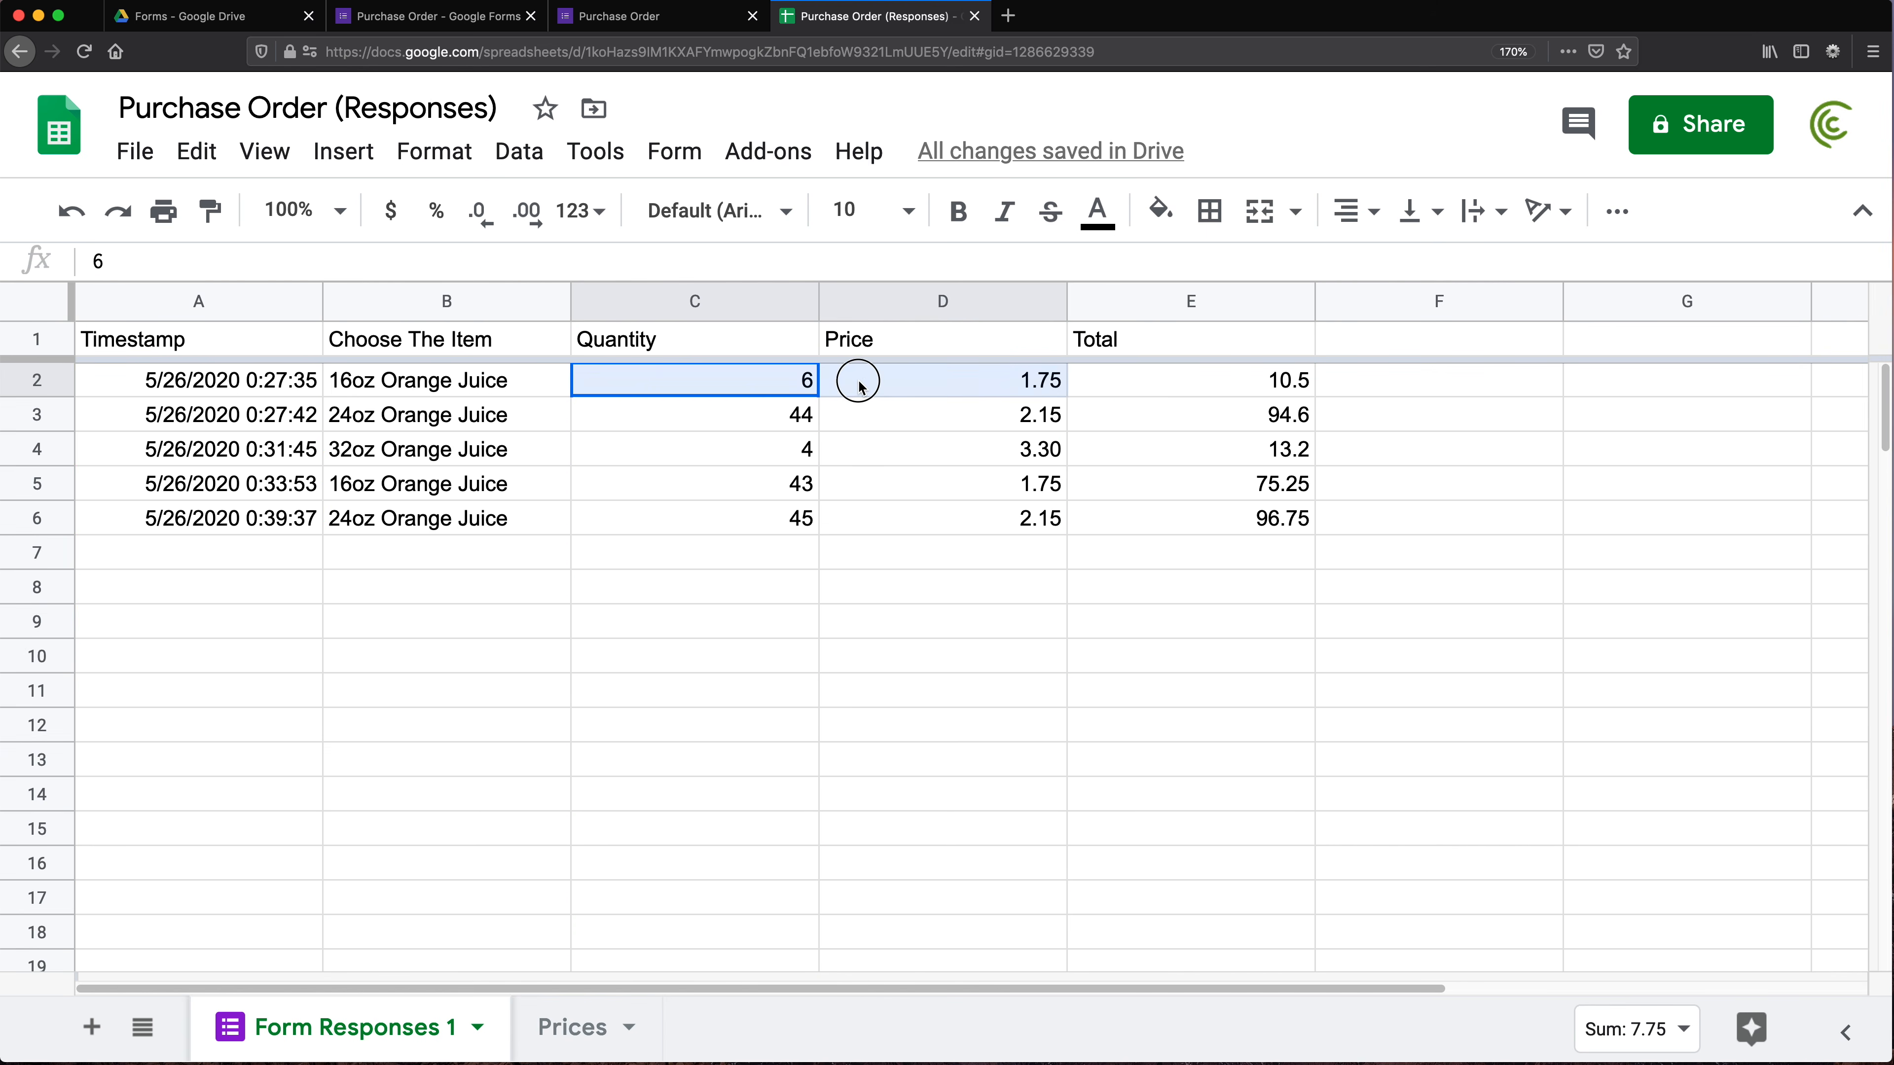
left_click(795, 381)
left_click(934, 379)
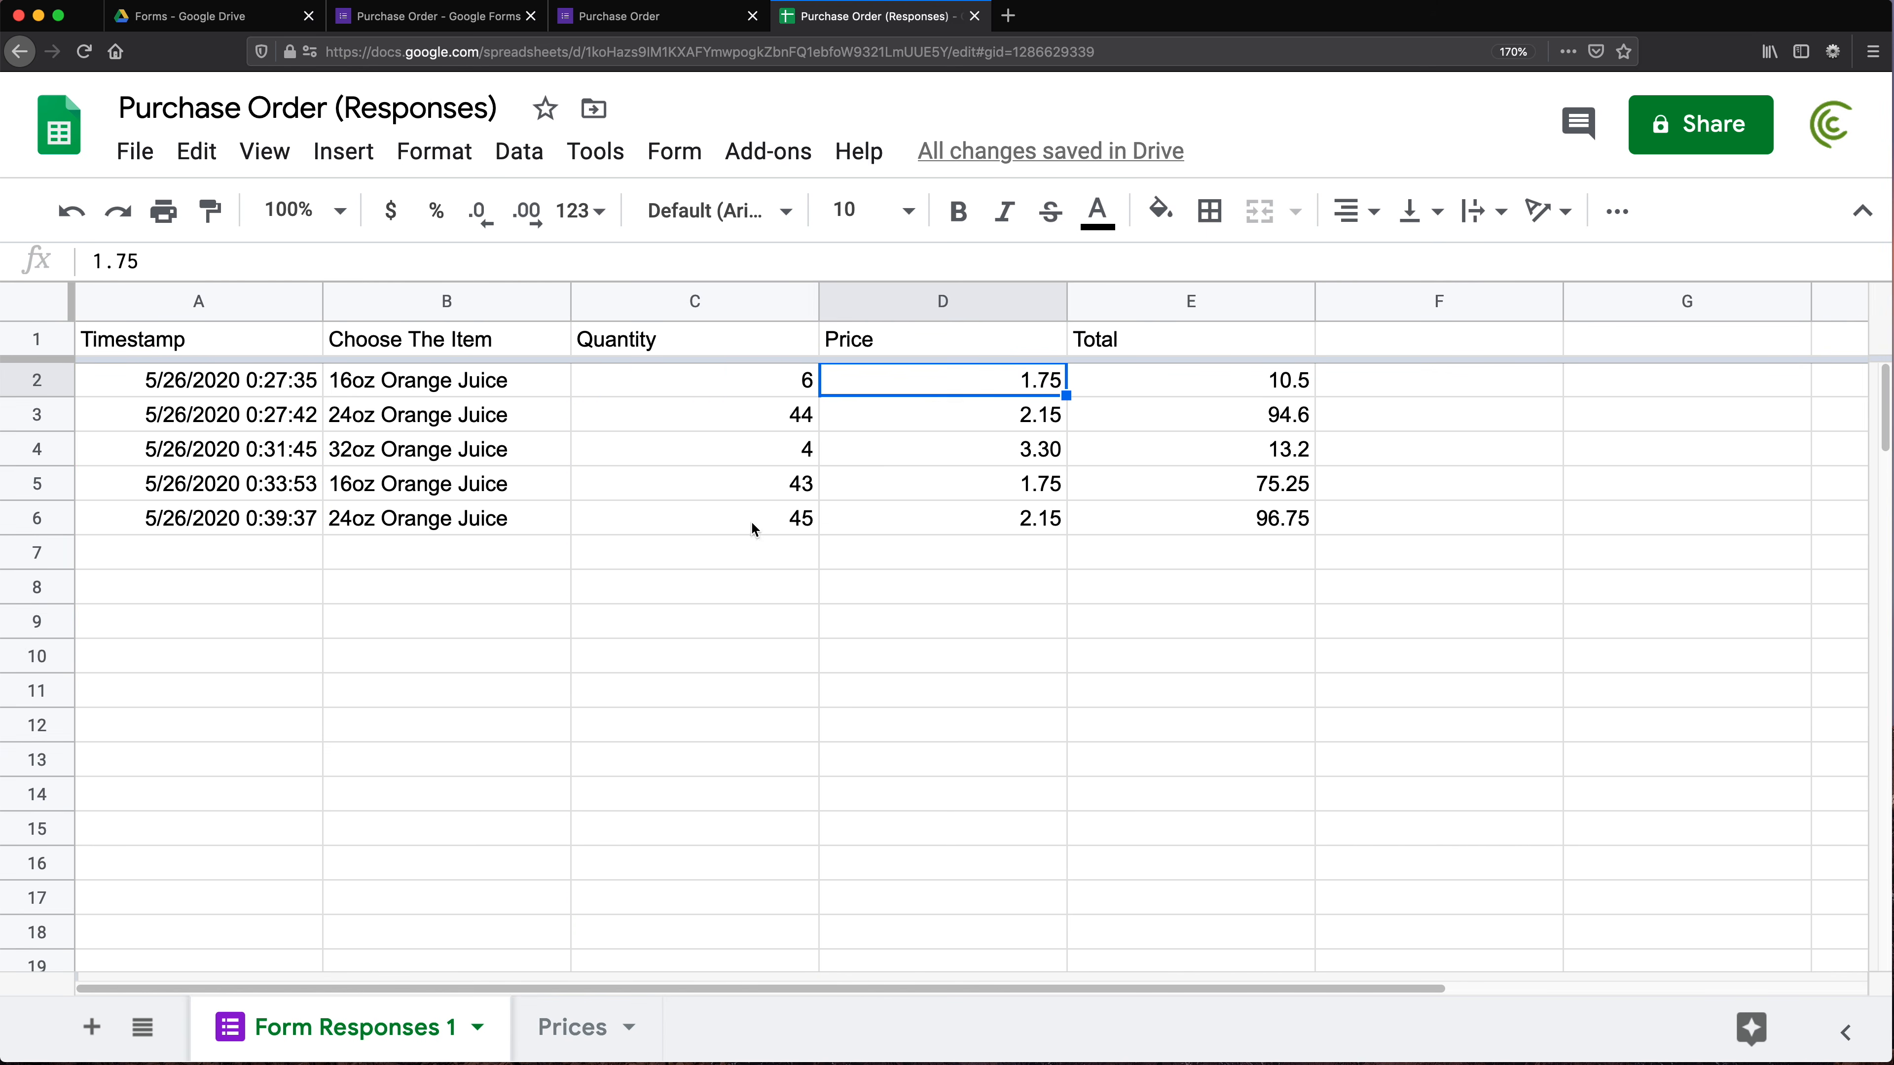
left_click(882, 515)
left_click(1161, 345)
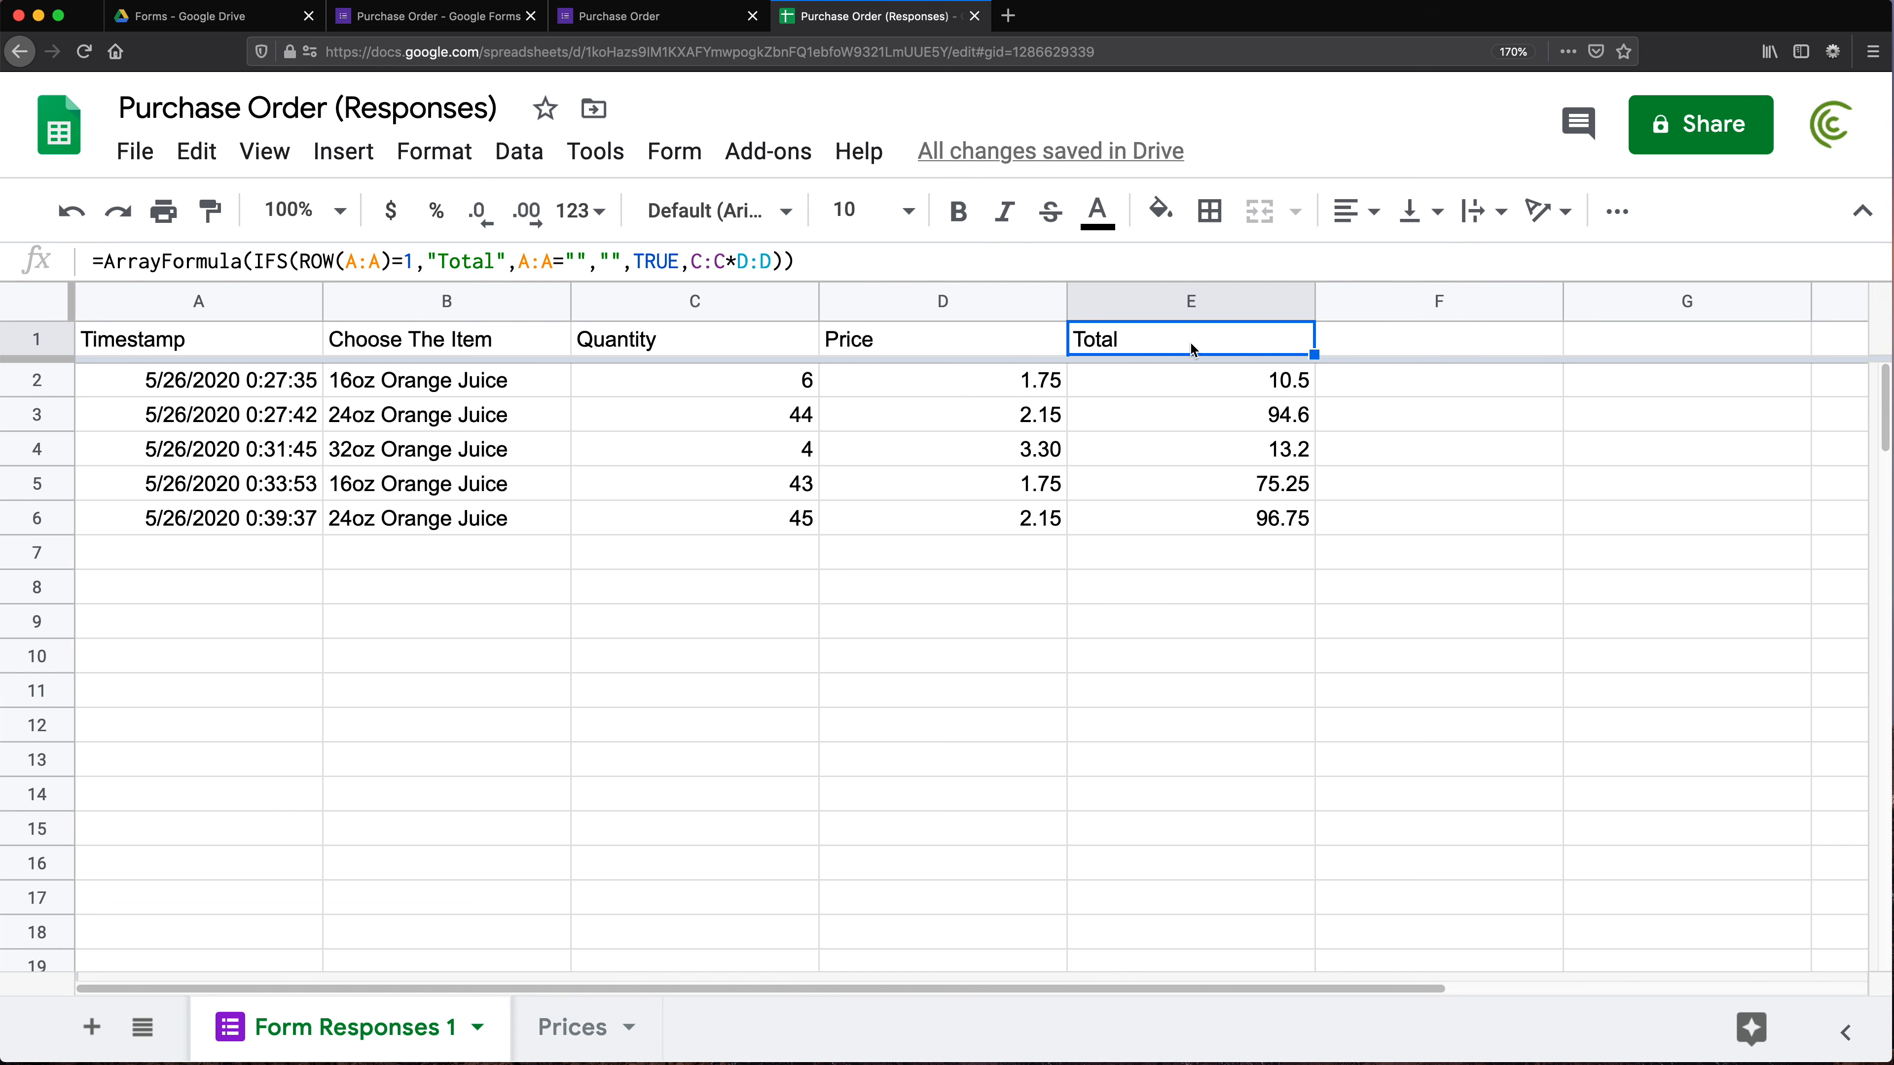
left_click_drag(1171, 380, 1163, 660)
left_click(919, 456)
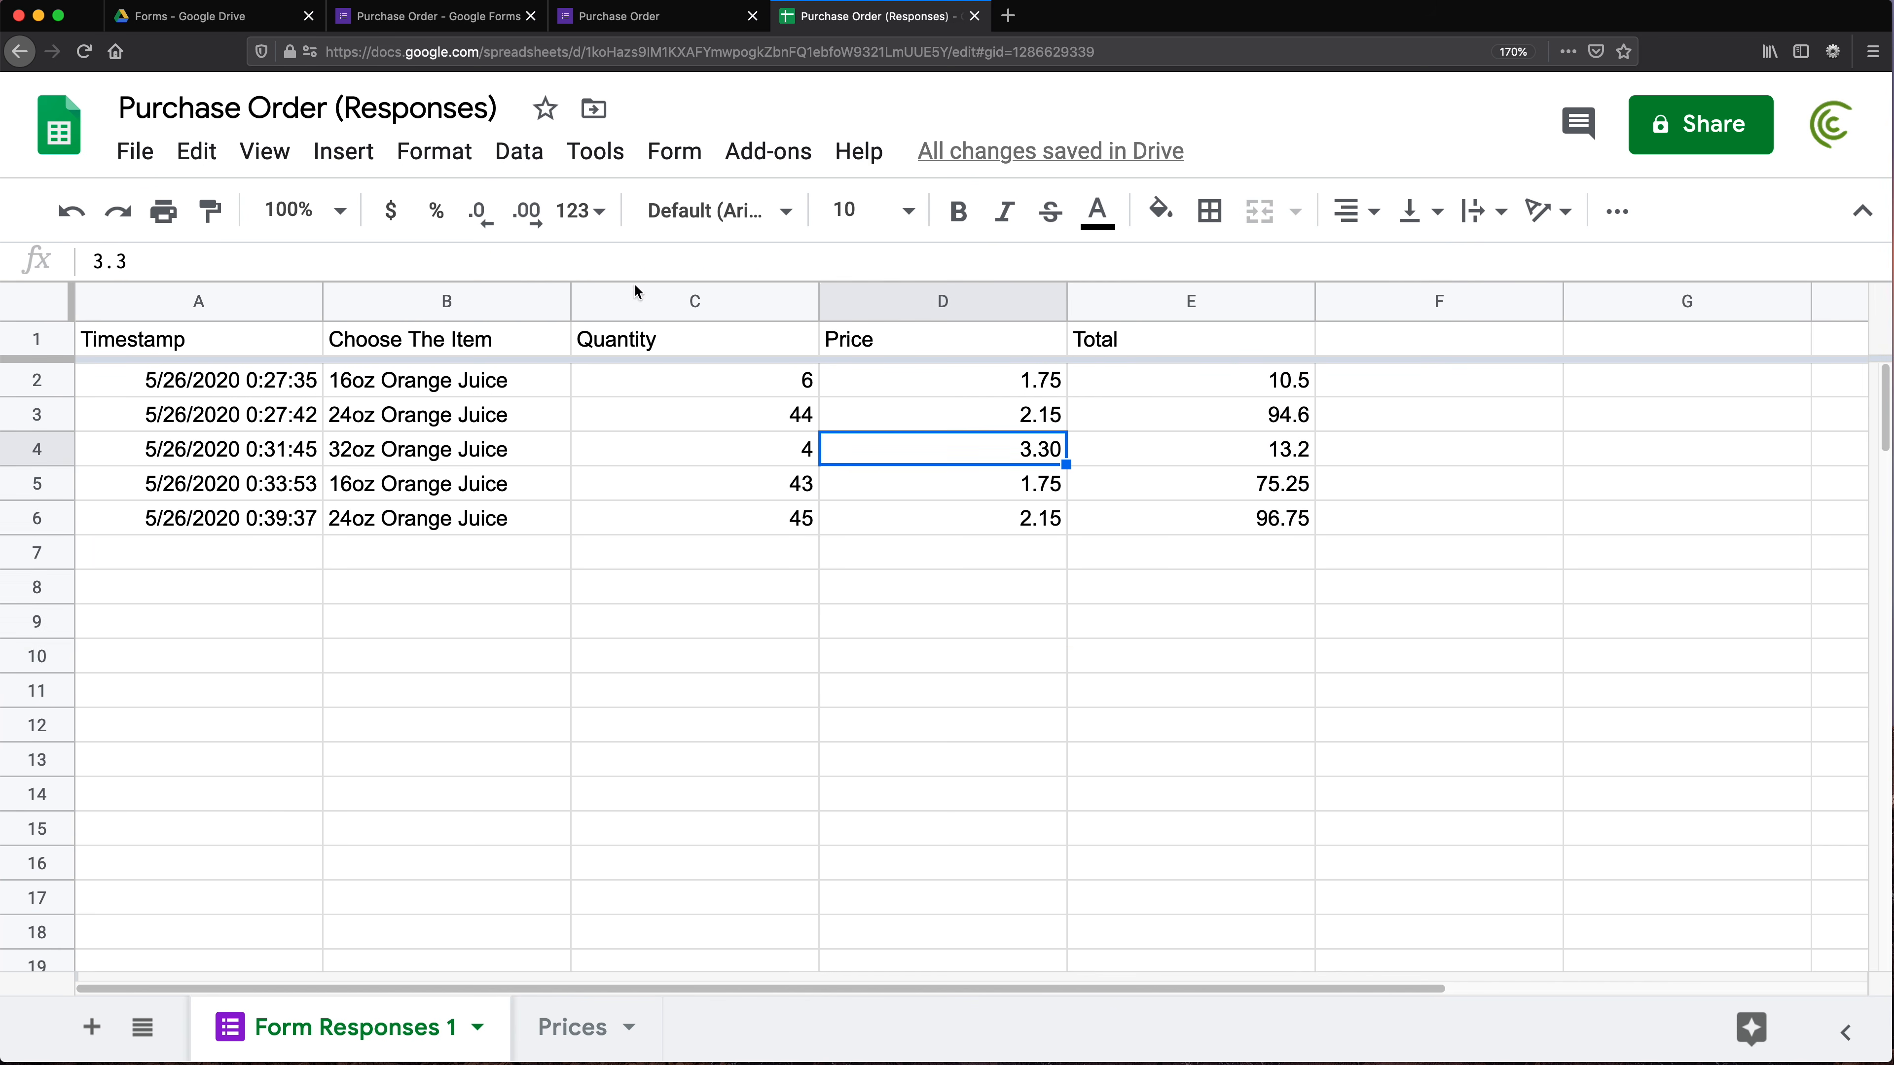
Submit another Purchase Order form response for 16oz Orange Juice with a quantity of 12
left_click(608, 16)
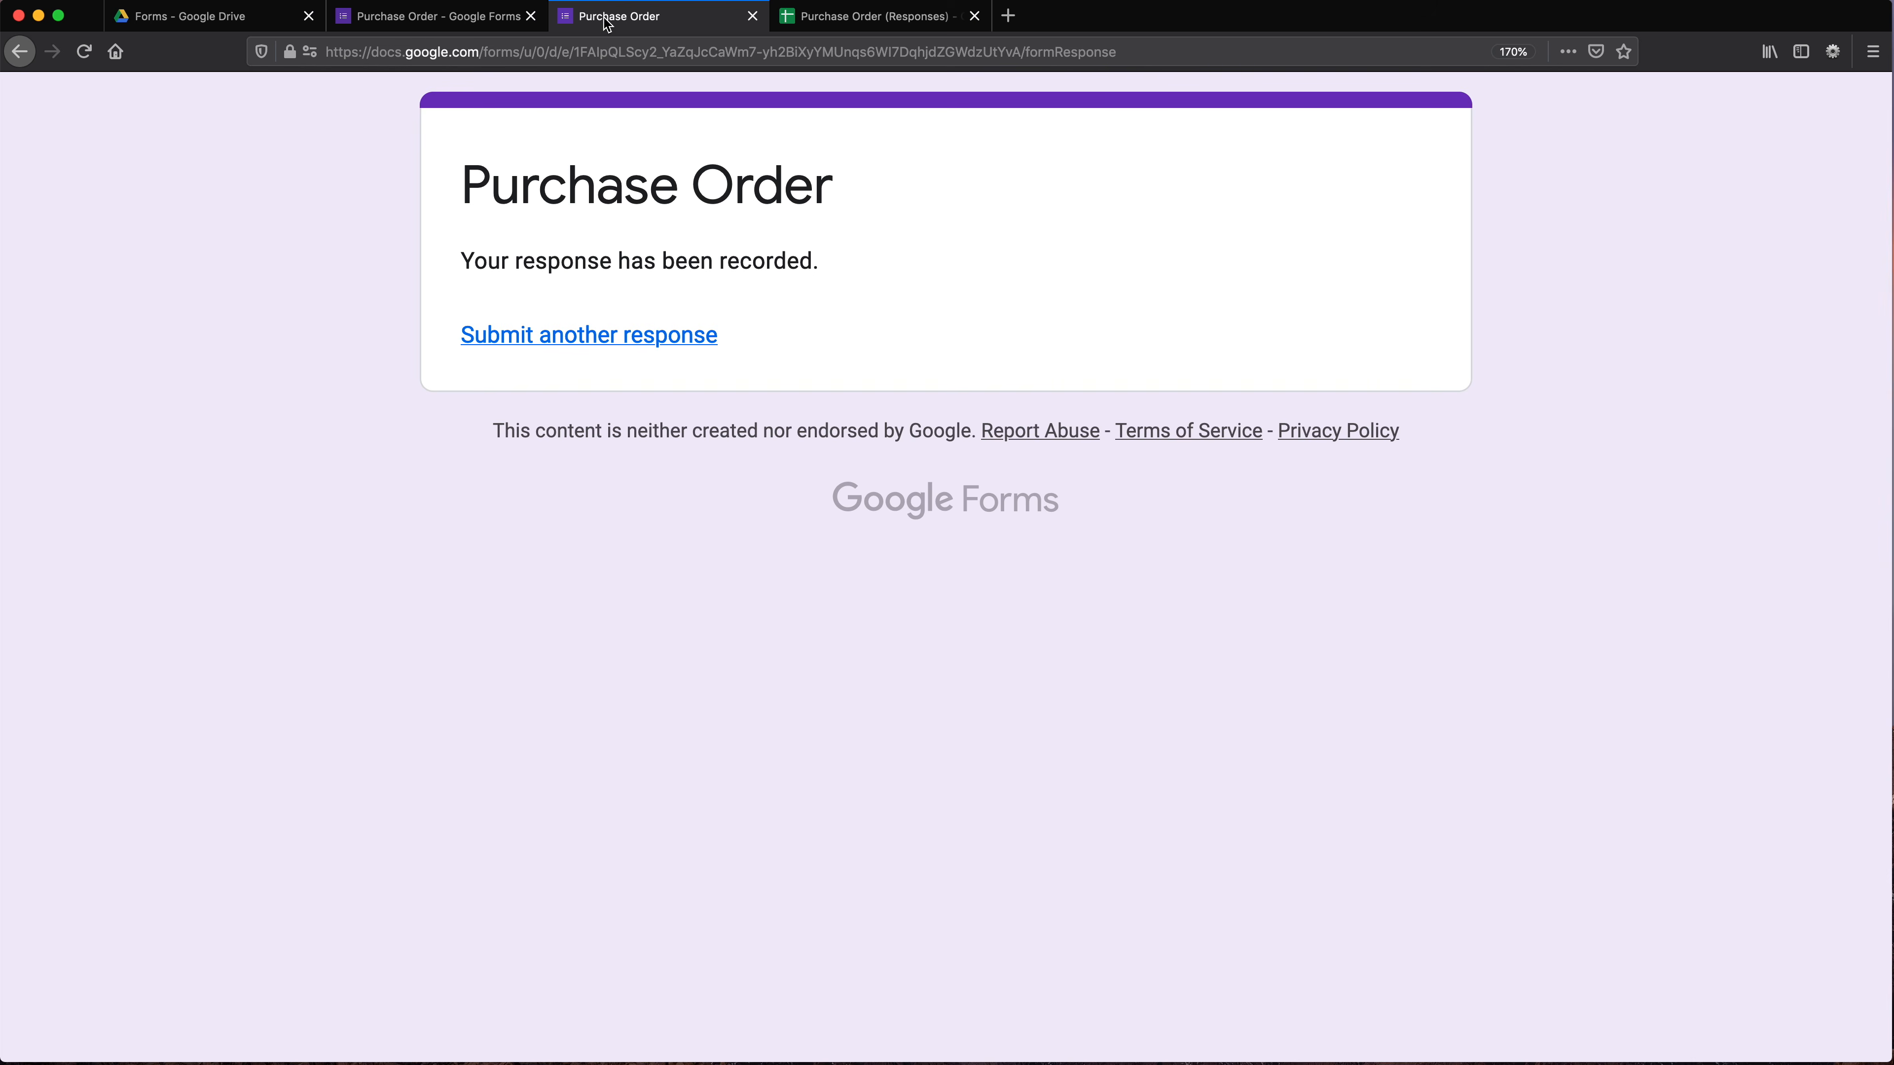
left_click(586, 336)
left_click(622, 492)
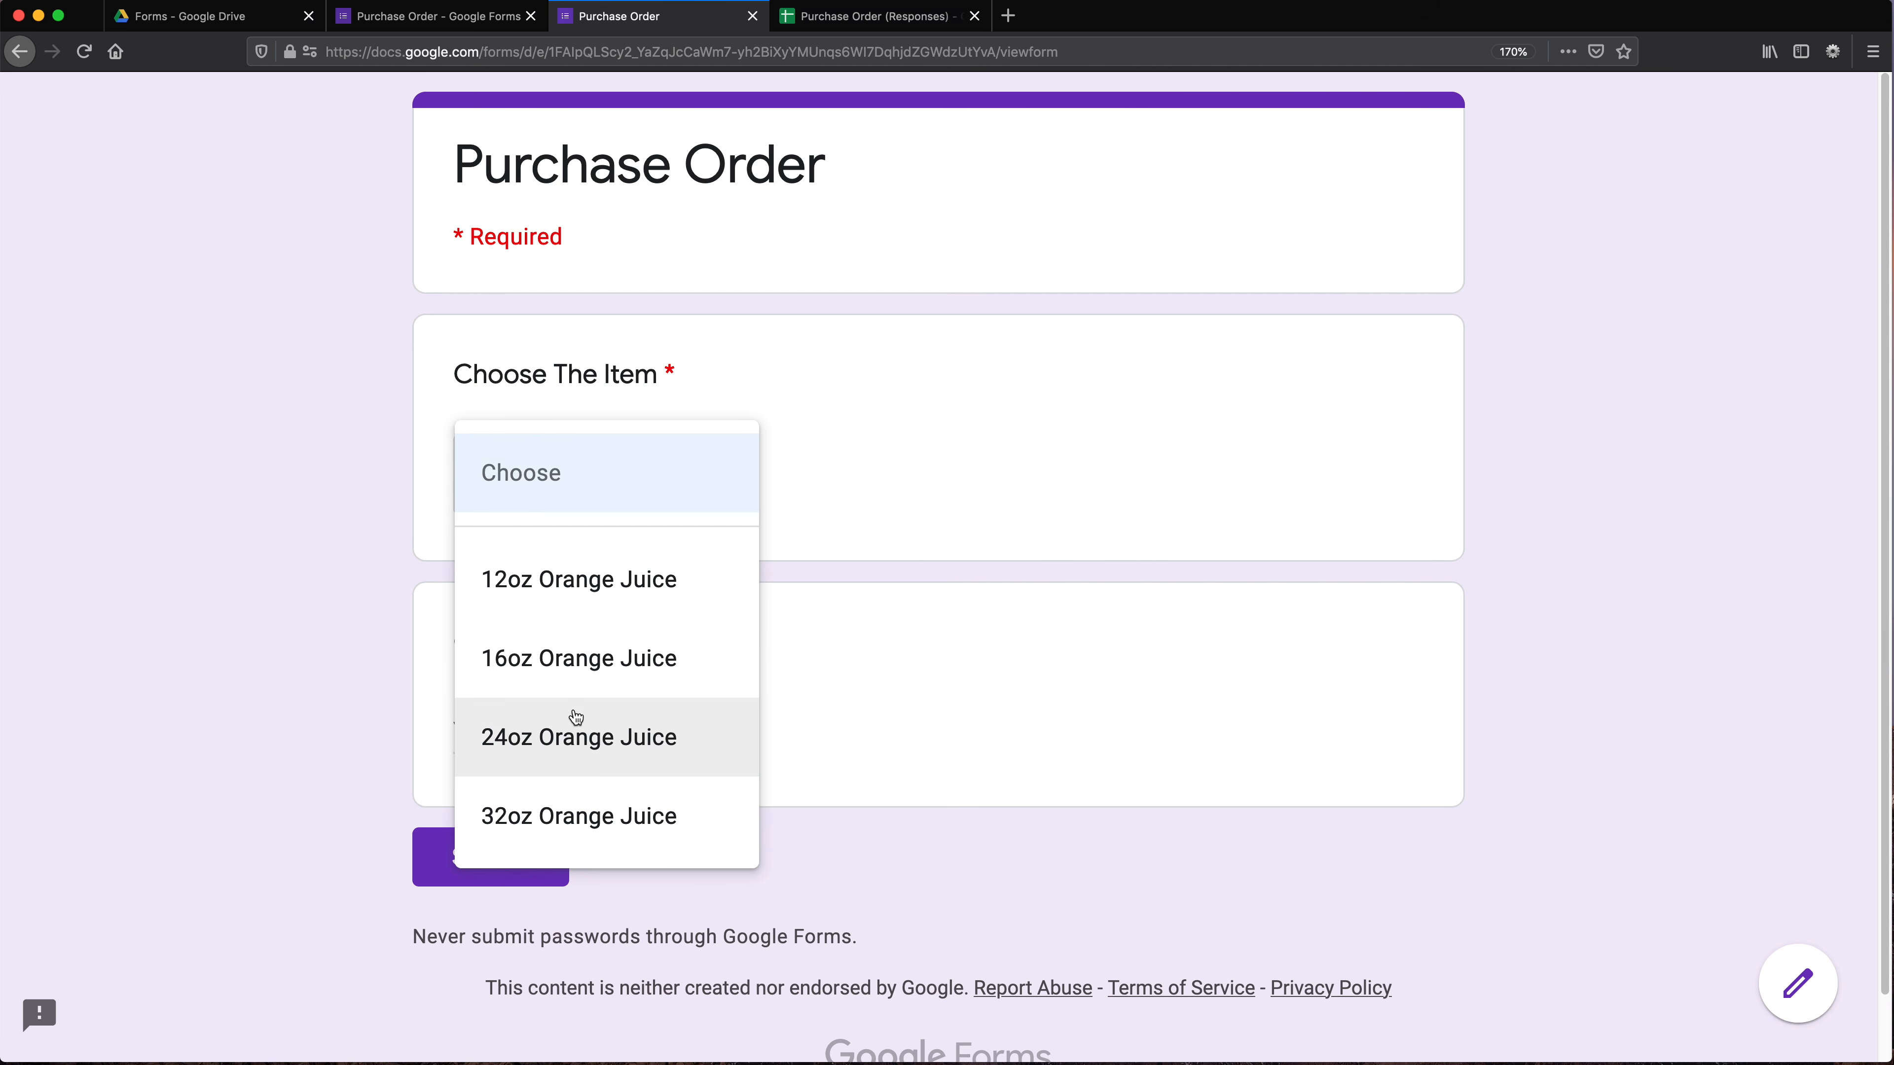
left_click(576, 680)
left_click(569, 727)
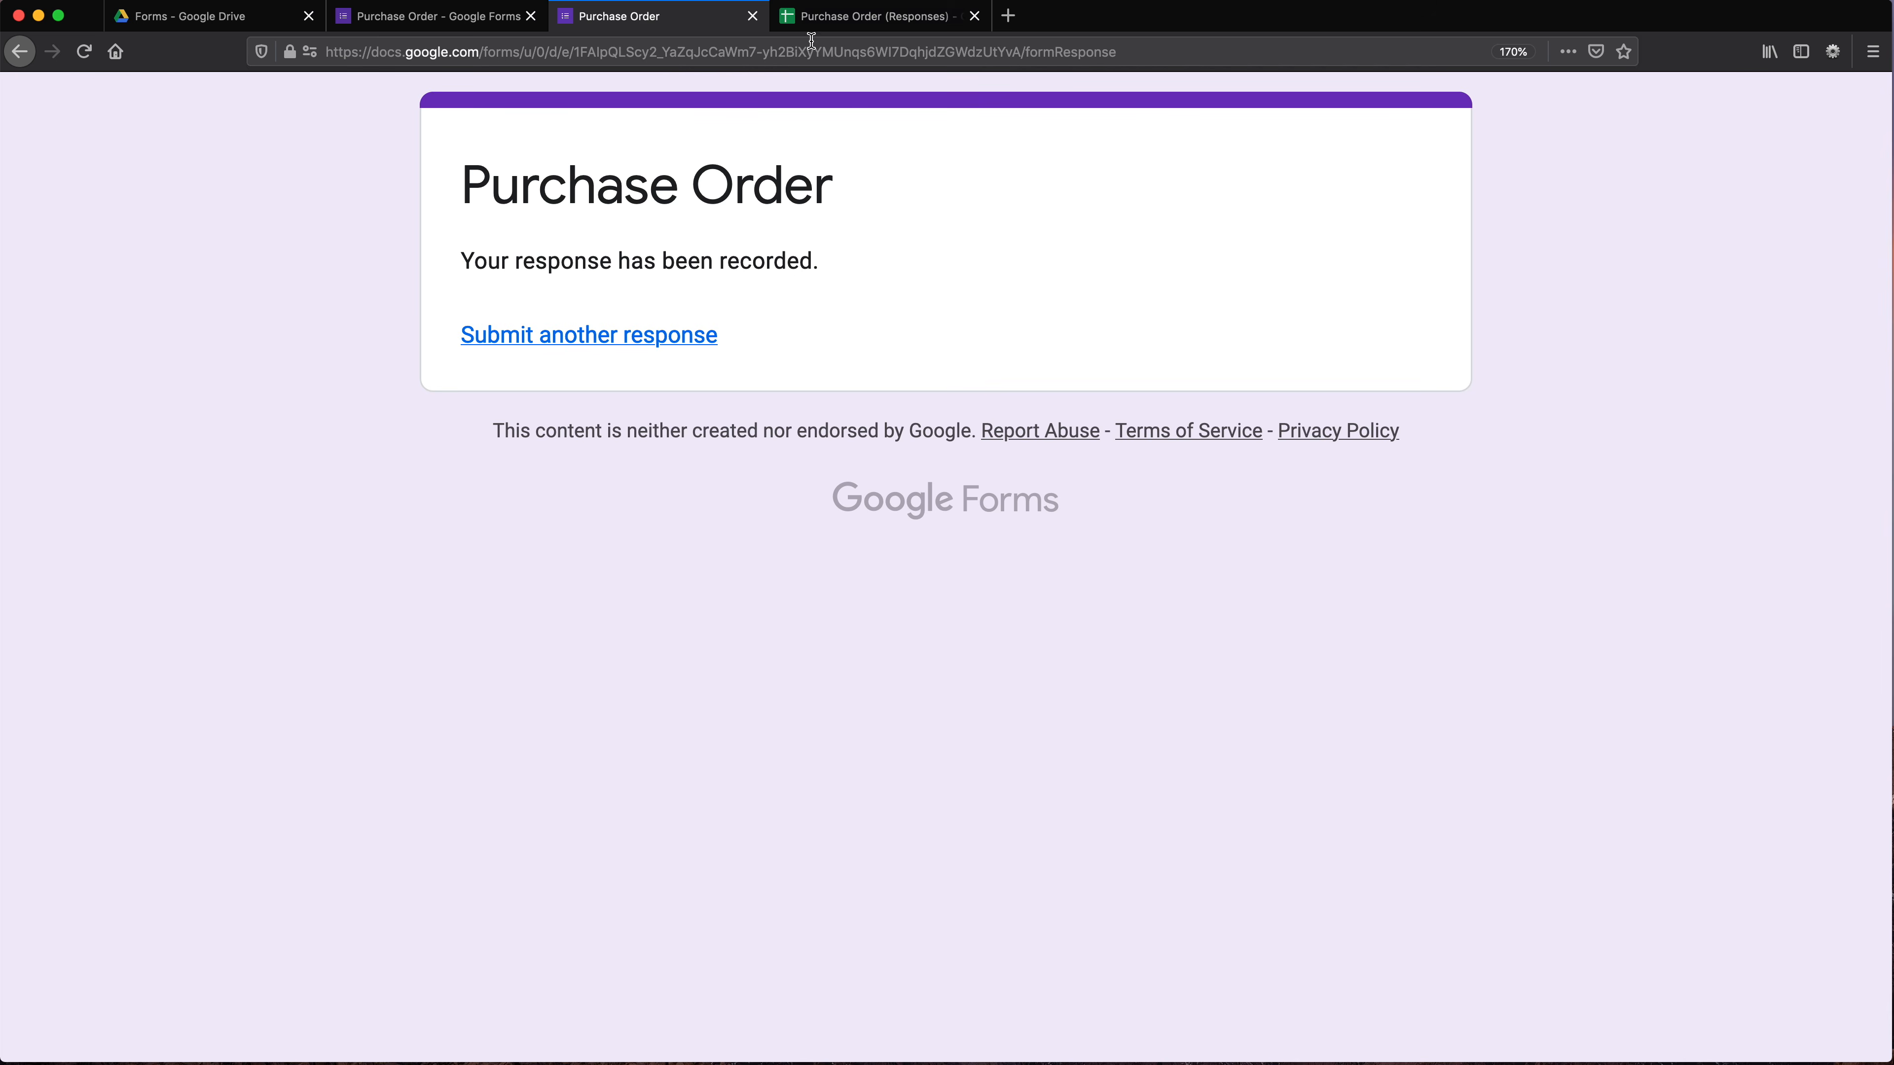
Check the new response row's item, quantity, price and total in the responses sheet, plus the D1 formula and the Quantity column
left_click(828, 16)
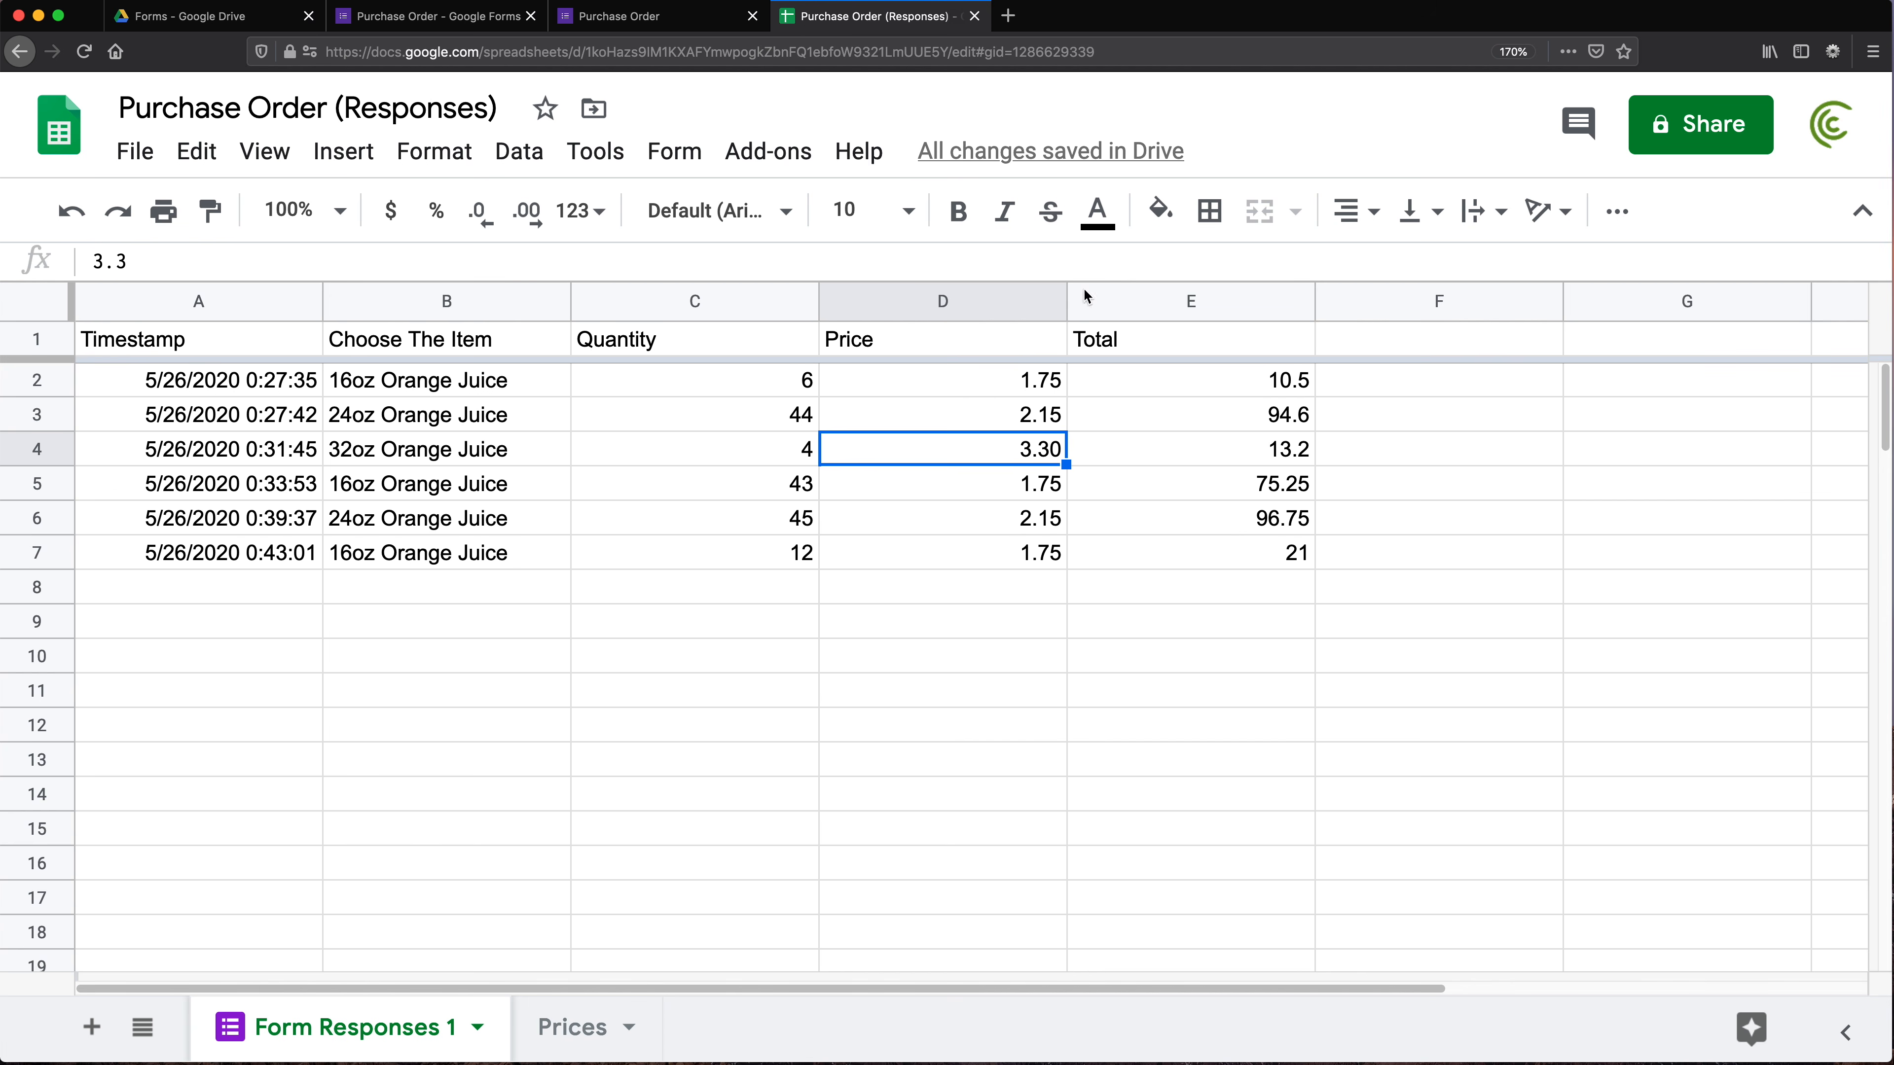
left_click_drag(481, 553, 790, 559)
left_click(917, 560)
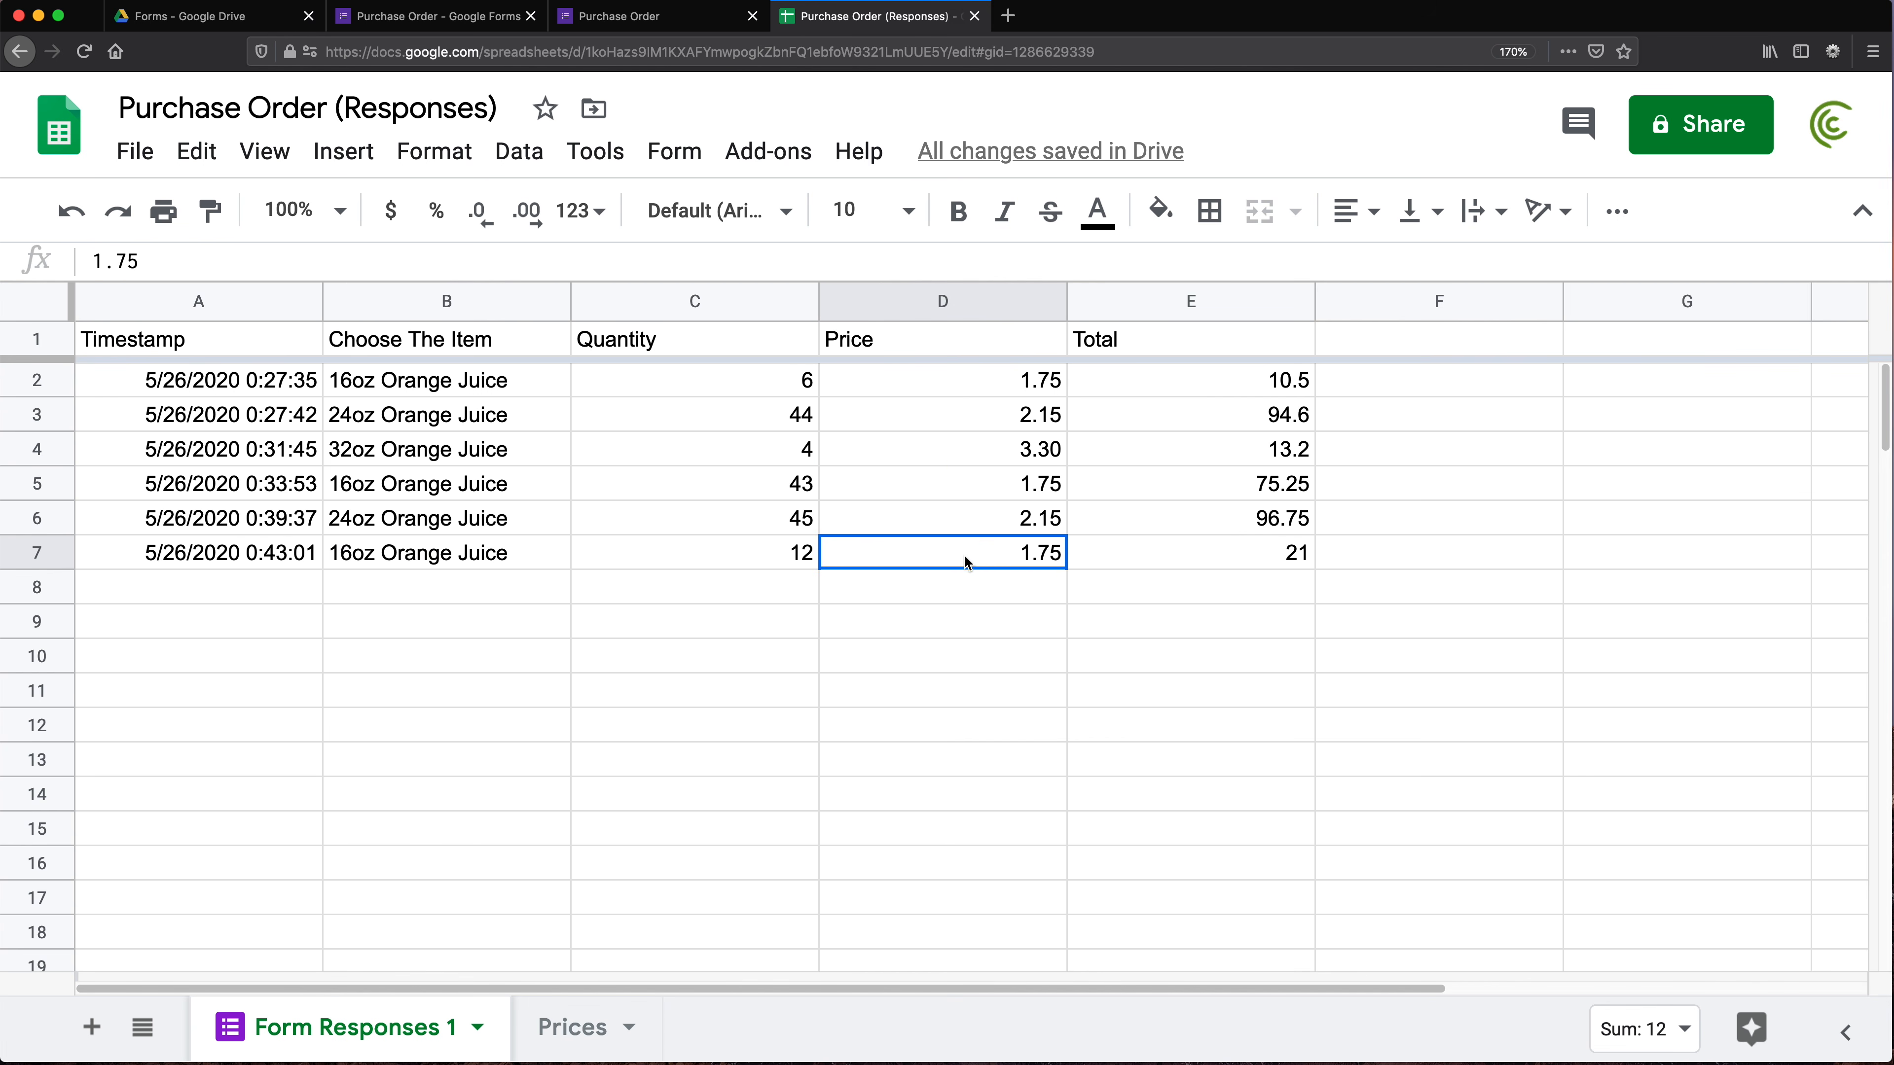
left_click(1250, 559)
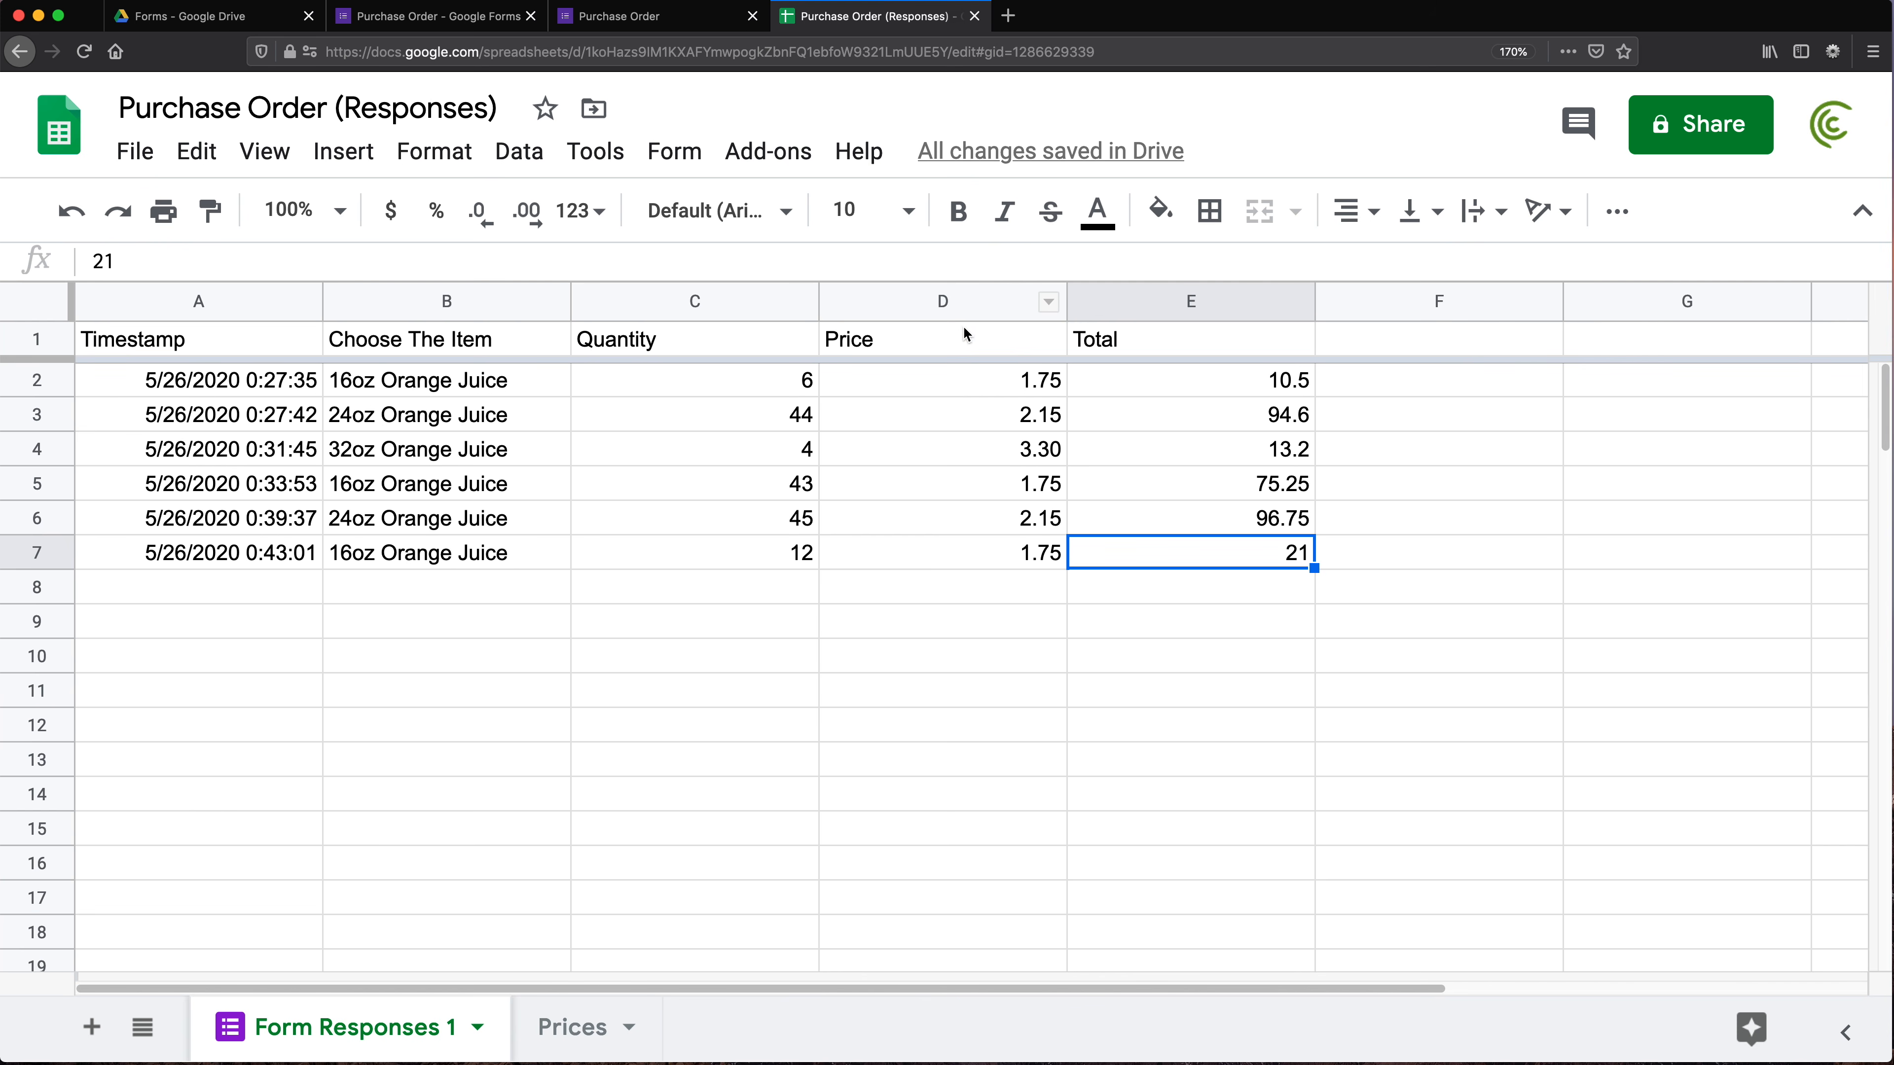
left_click(942, 332)
key("Right")
key("Left")
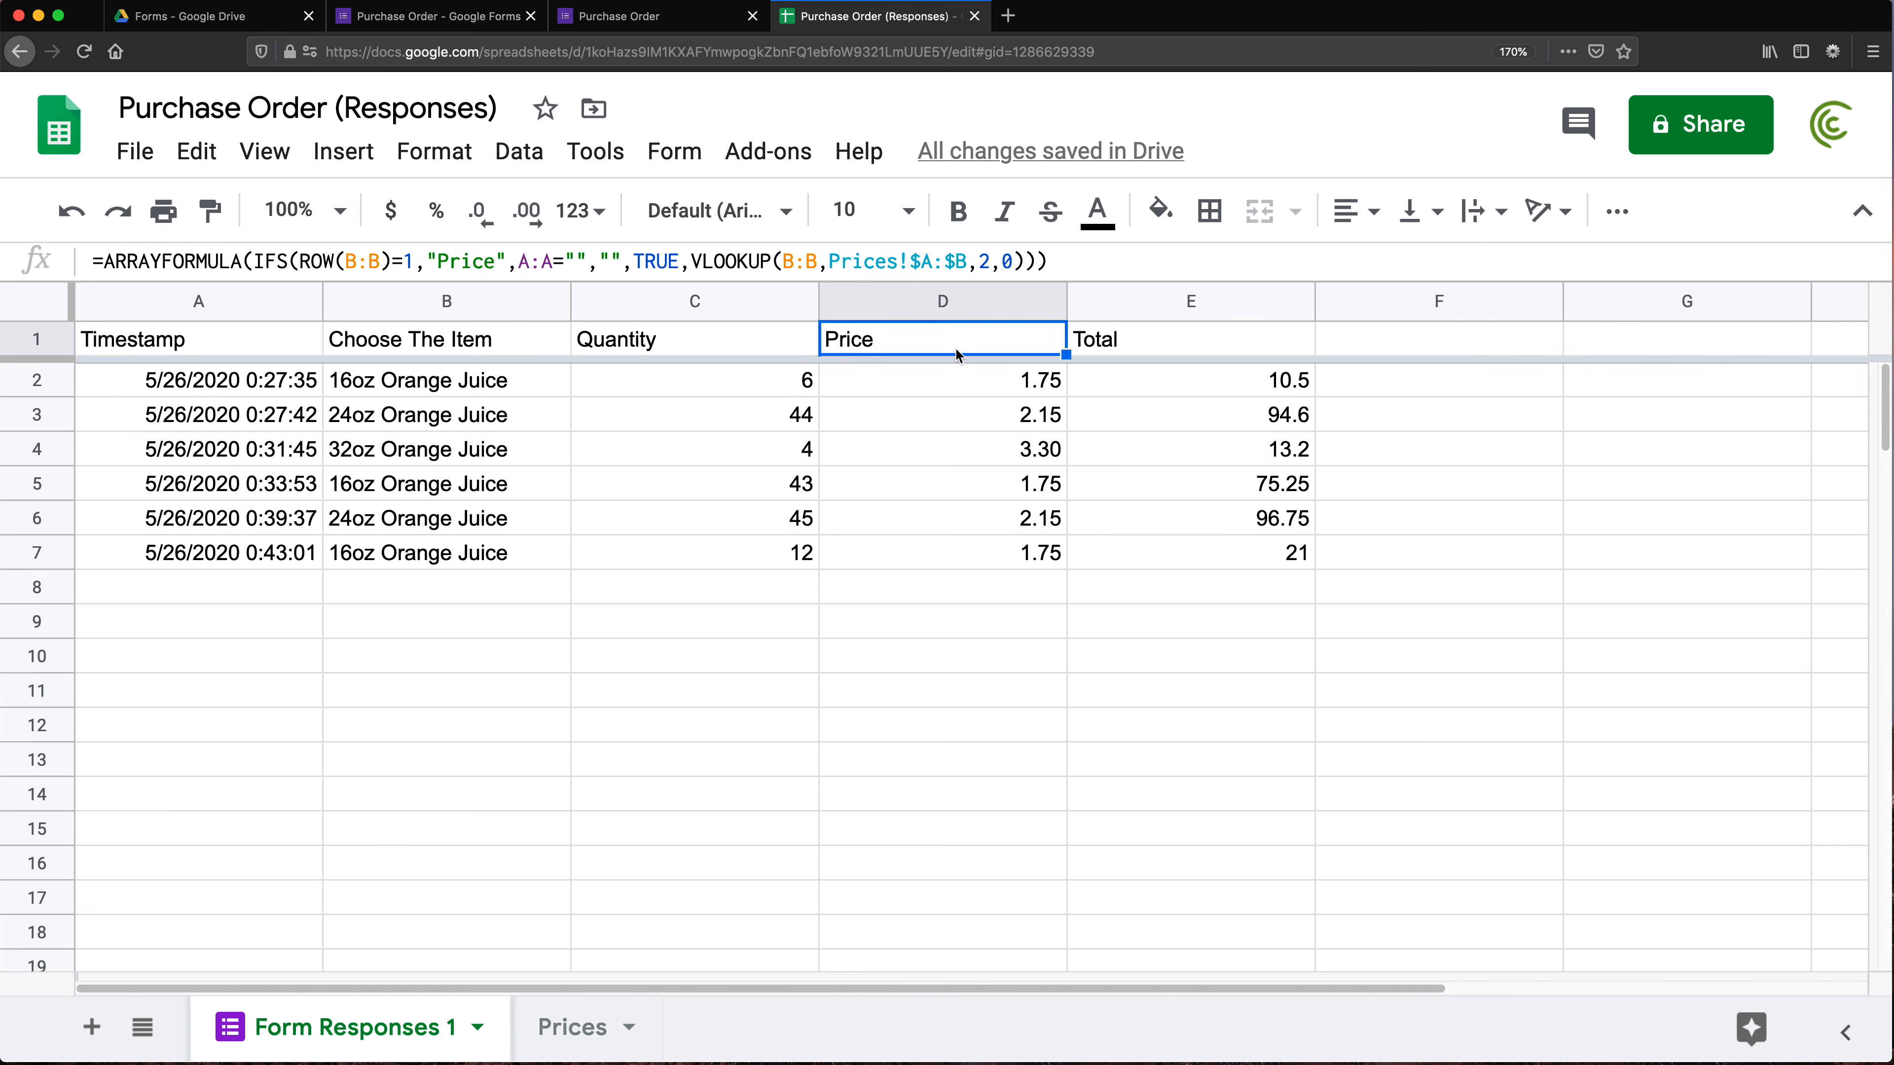
left_click(753, 297)
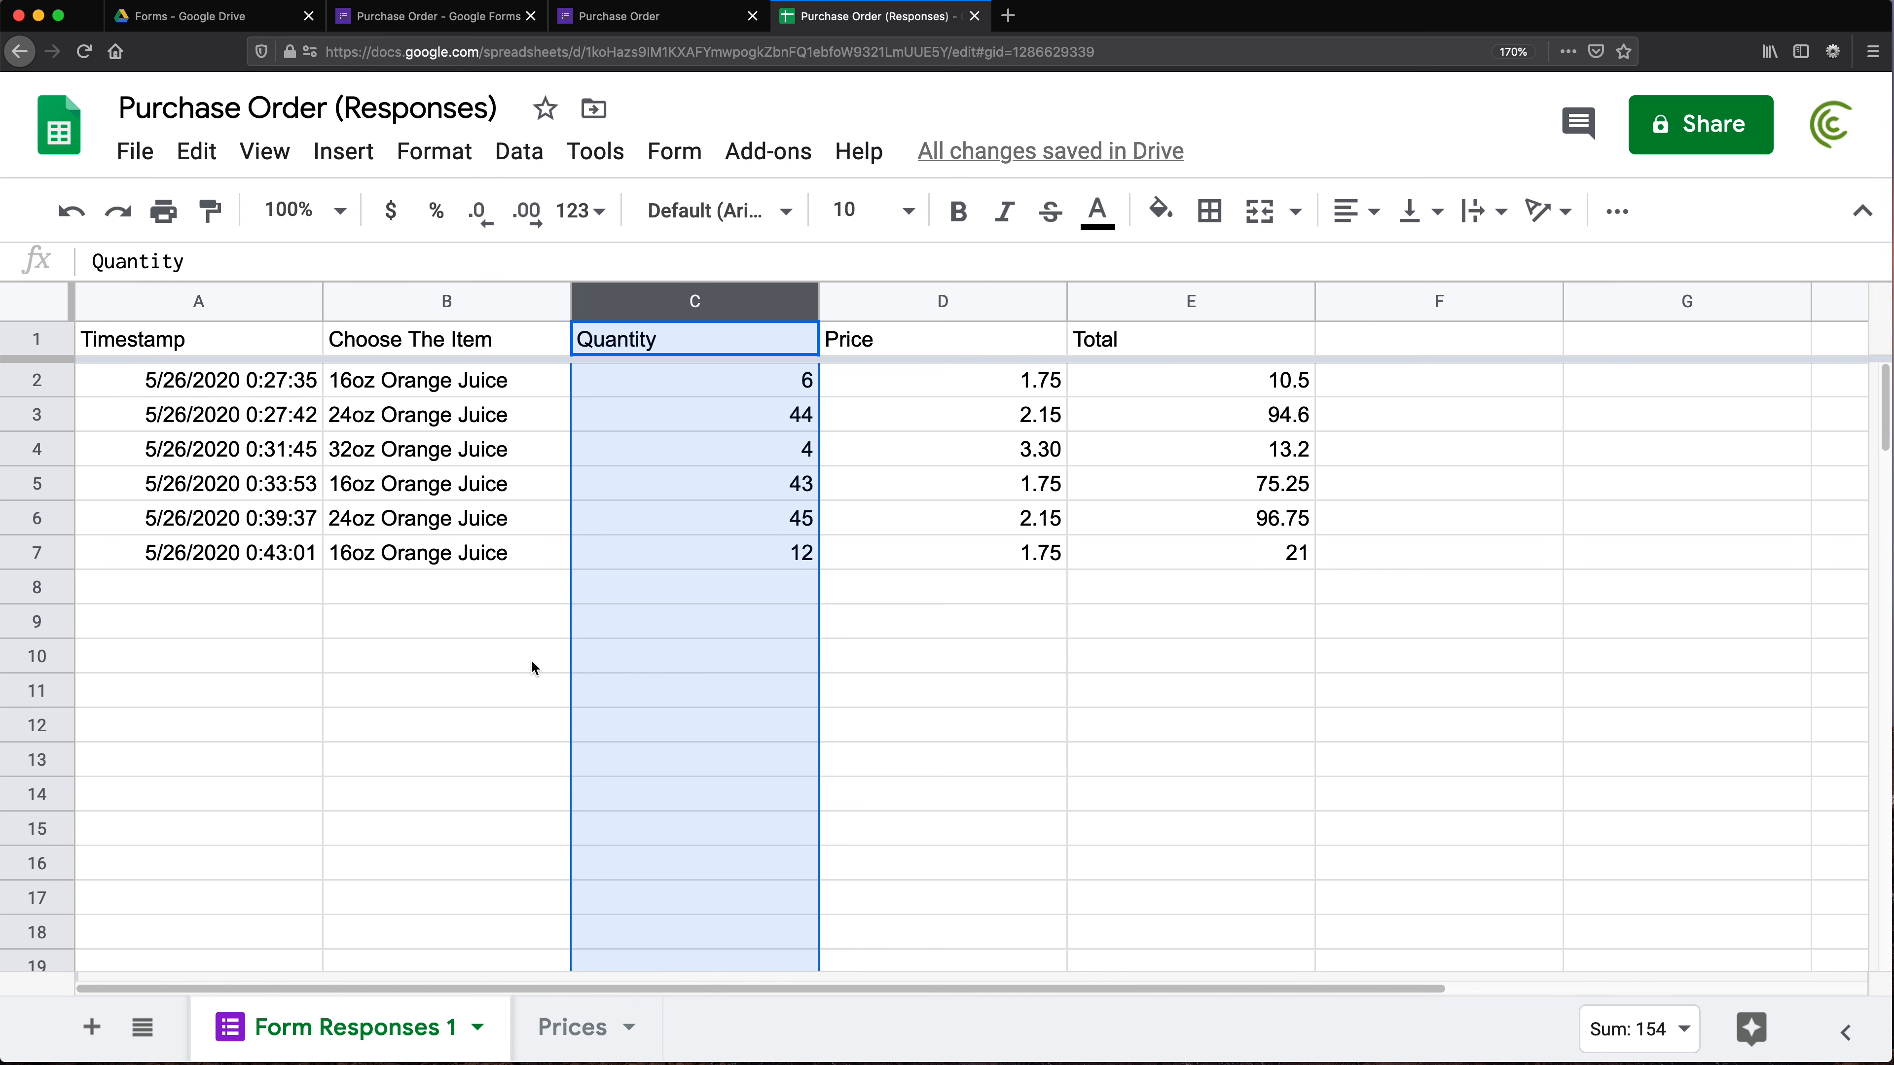
Clear the contents of the Price and Total columns D and E in the responses sheet
left_click_drag(896, 304, 1141, 298)
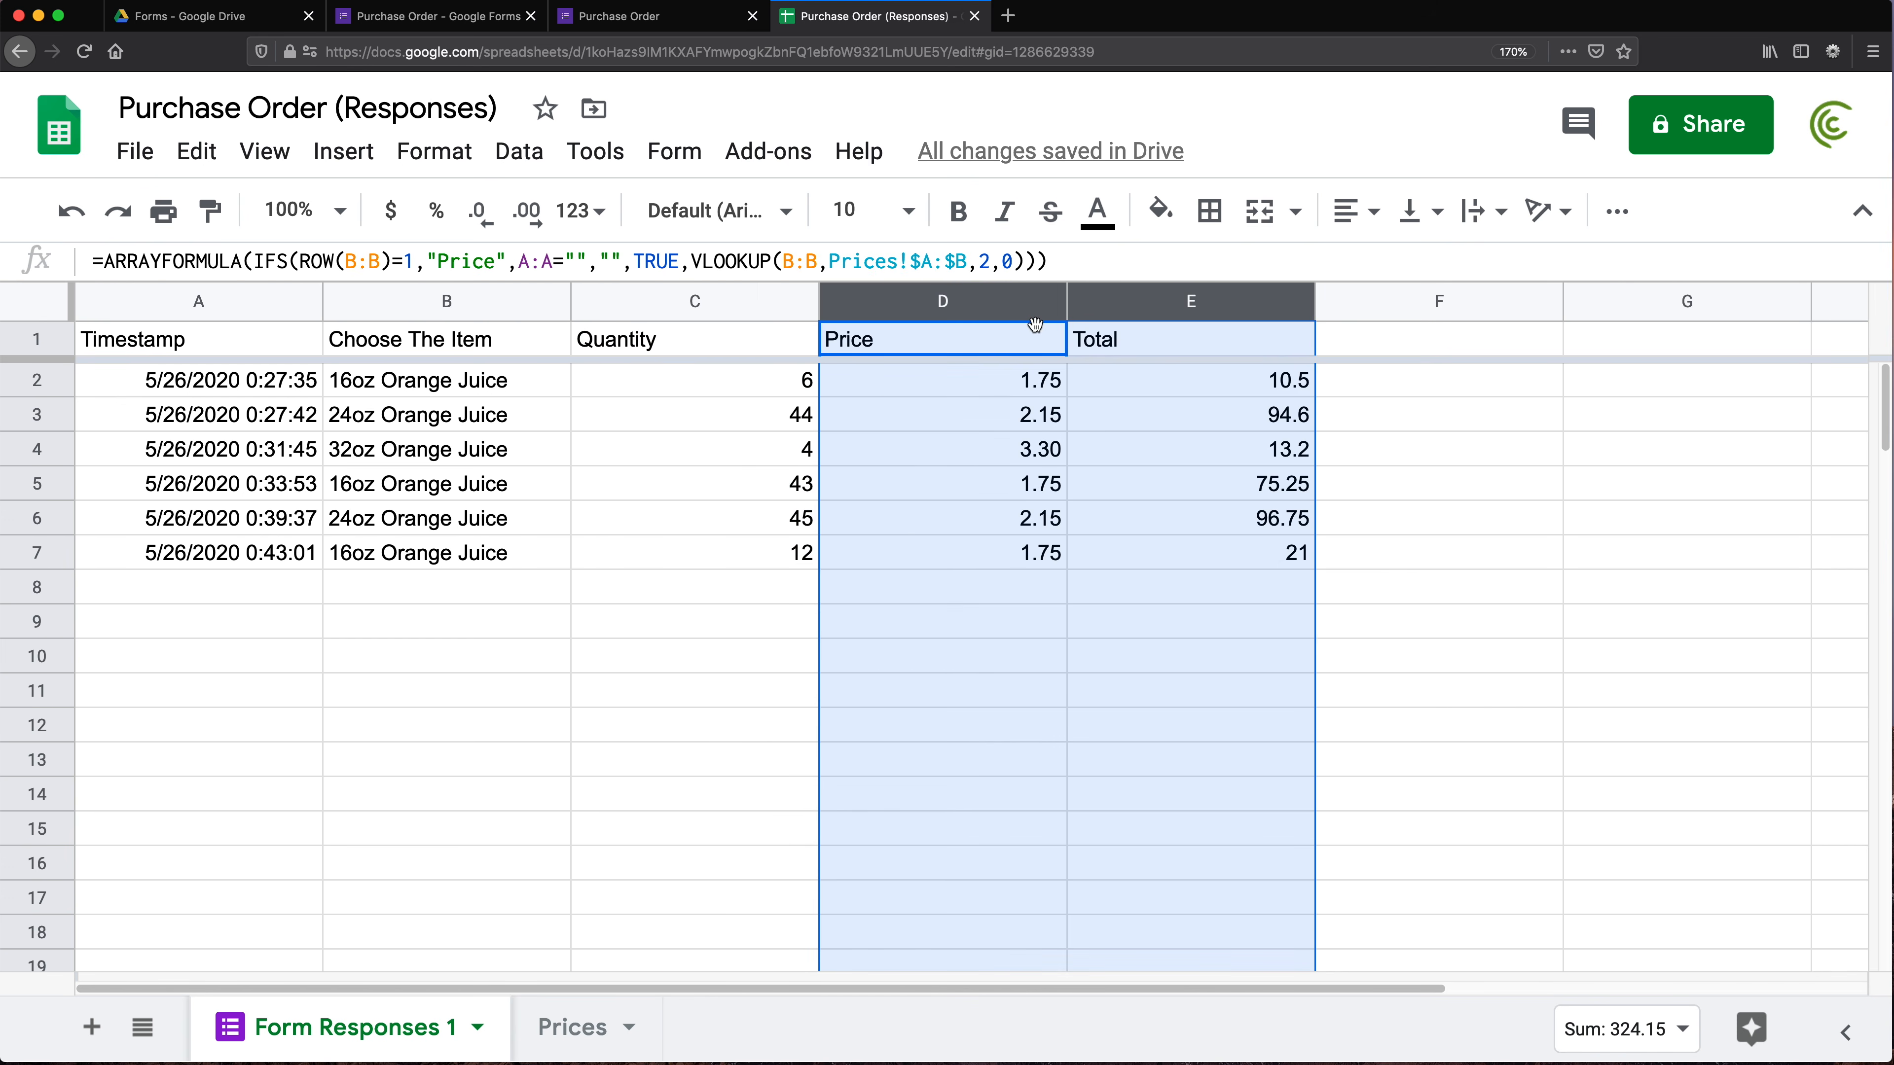
key("Delete")
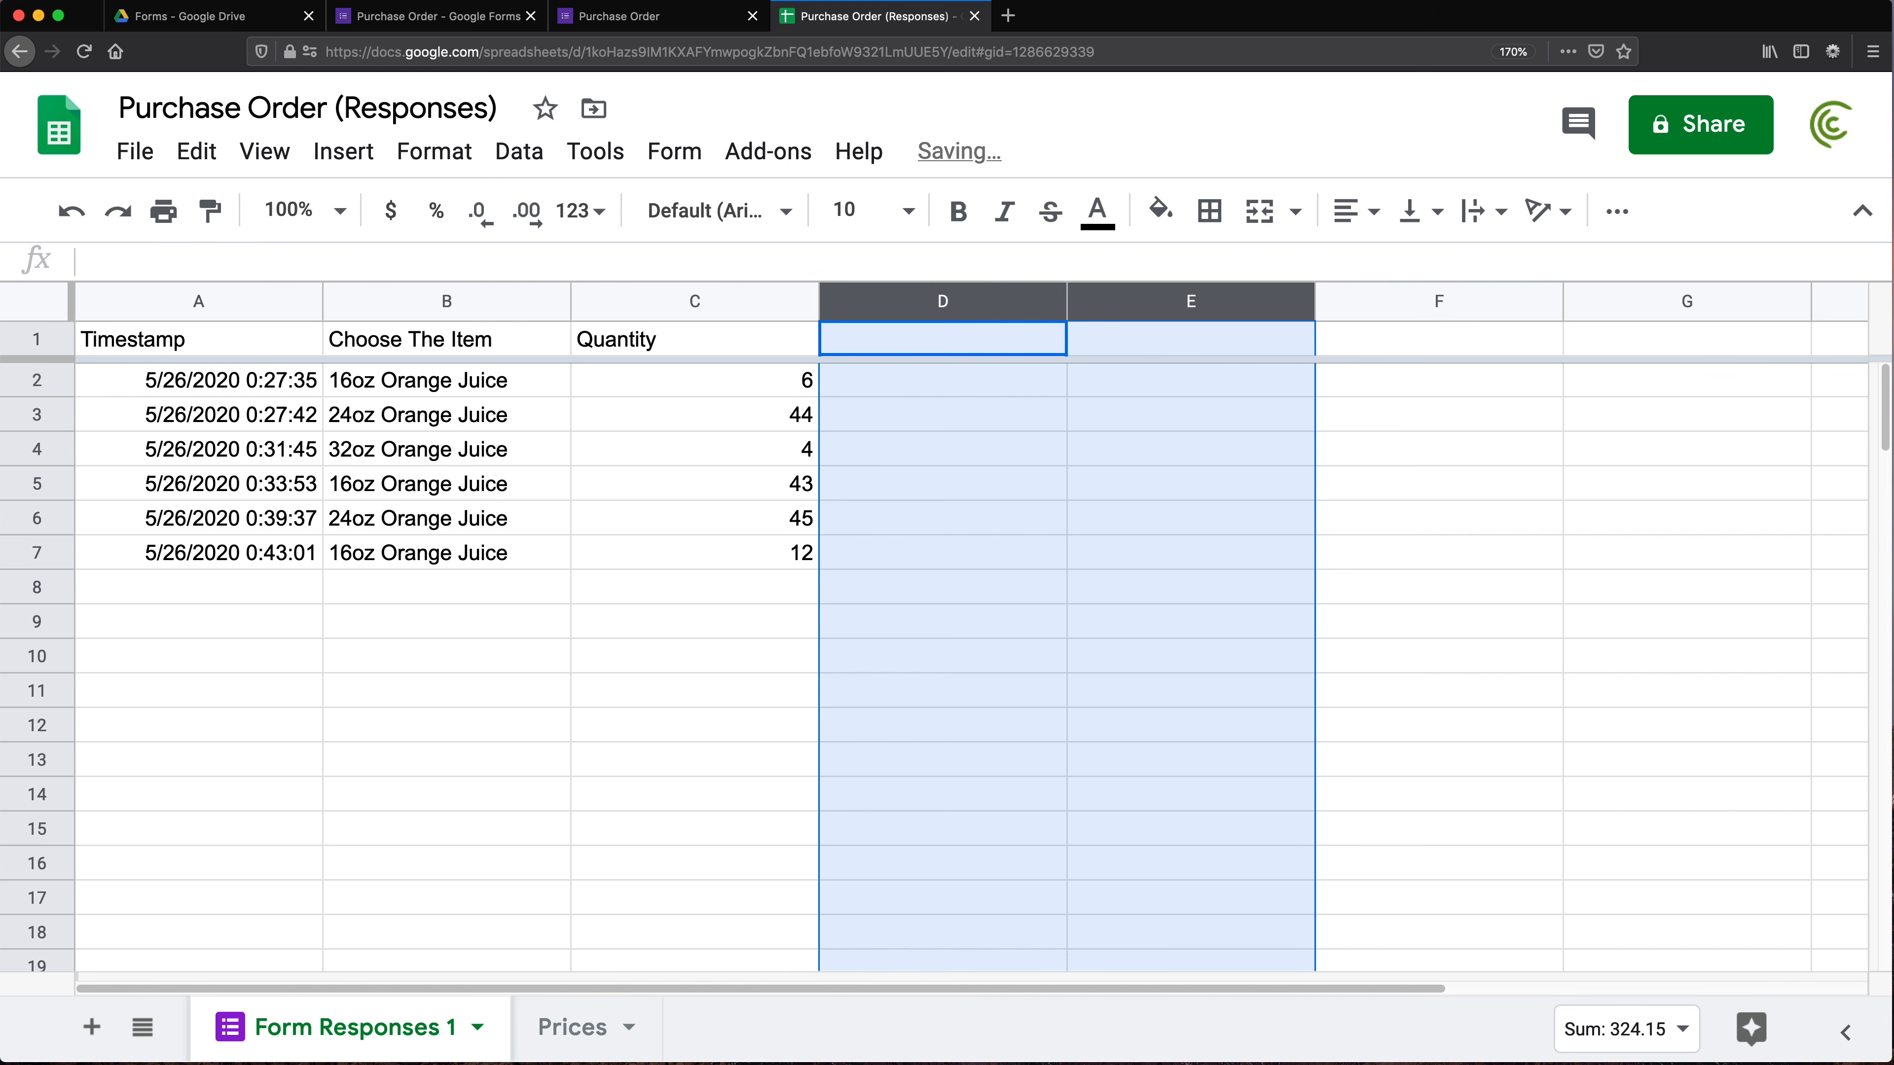
left_click(1056, 549)
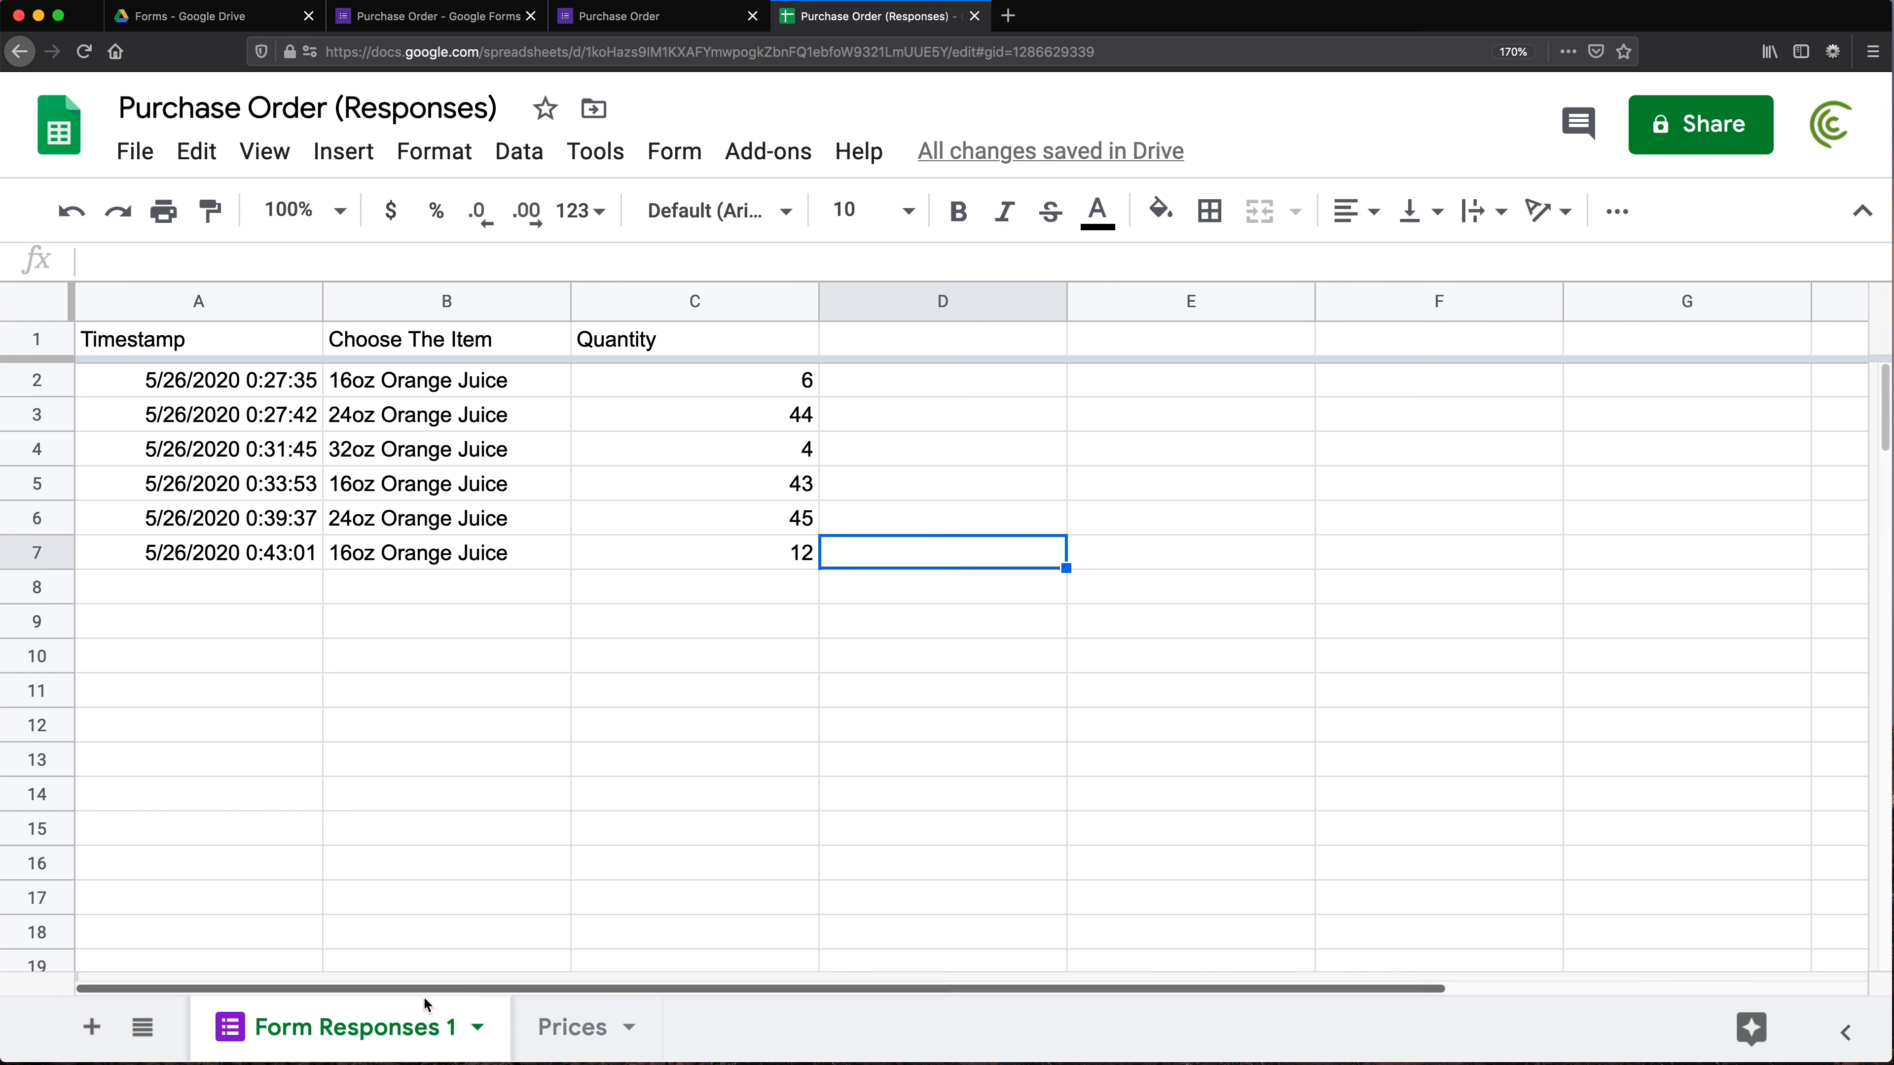
Add a new sheet to the responses spreadsheet and name it My Calculations
left_click(88, 1028)
double_click(579, 1027)
key("BackSpace")
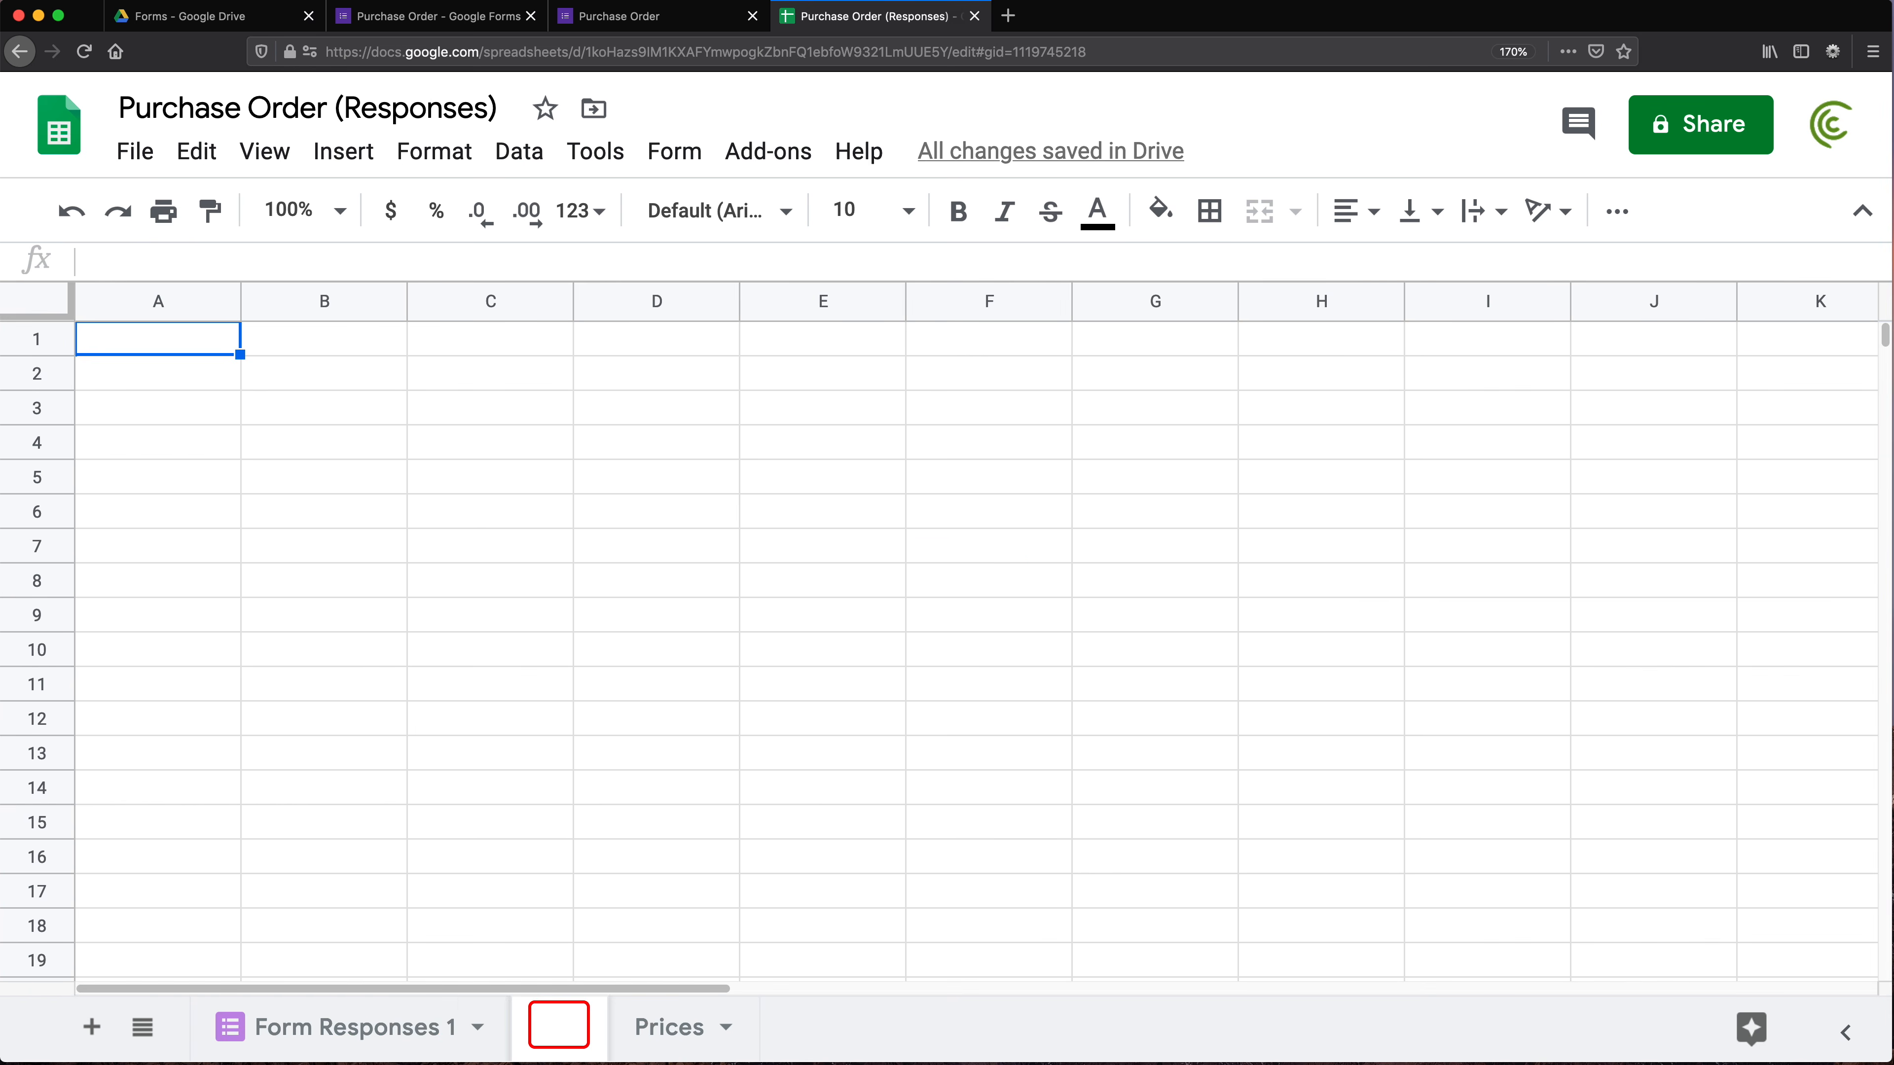
type("My Calculations")
key("Return")
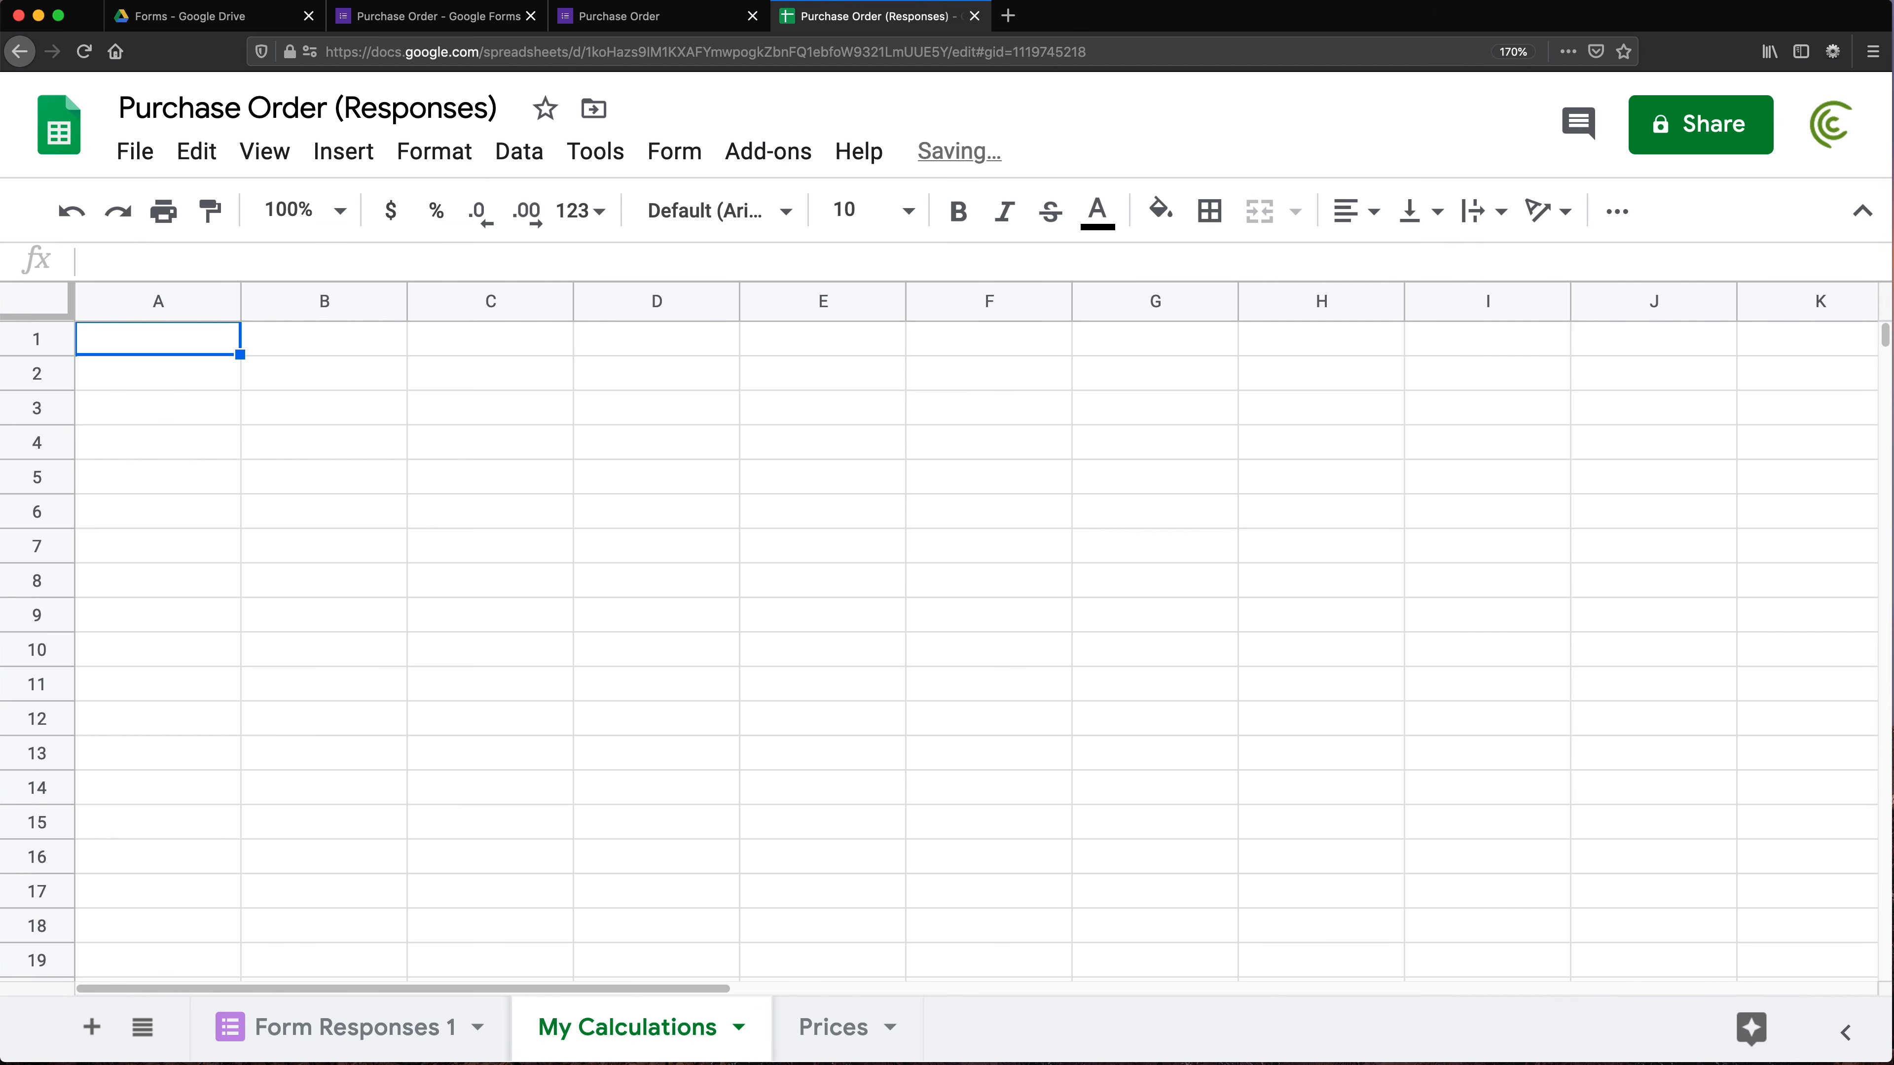
In cell A1 of My Calculations, enter ={'Form Responses 1'!A:B} to pull in the timestamp and item columns from the responses
left_click(402, 1029)
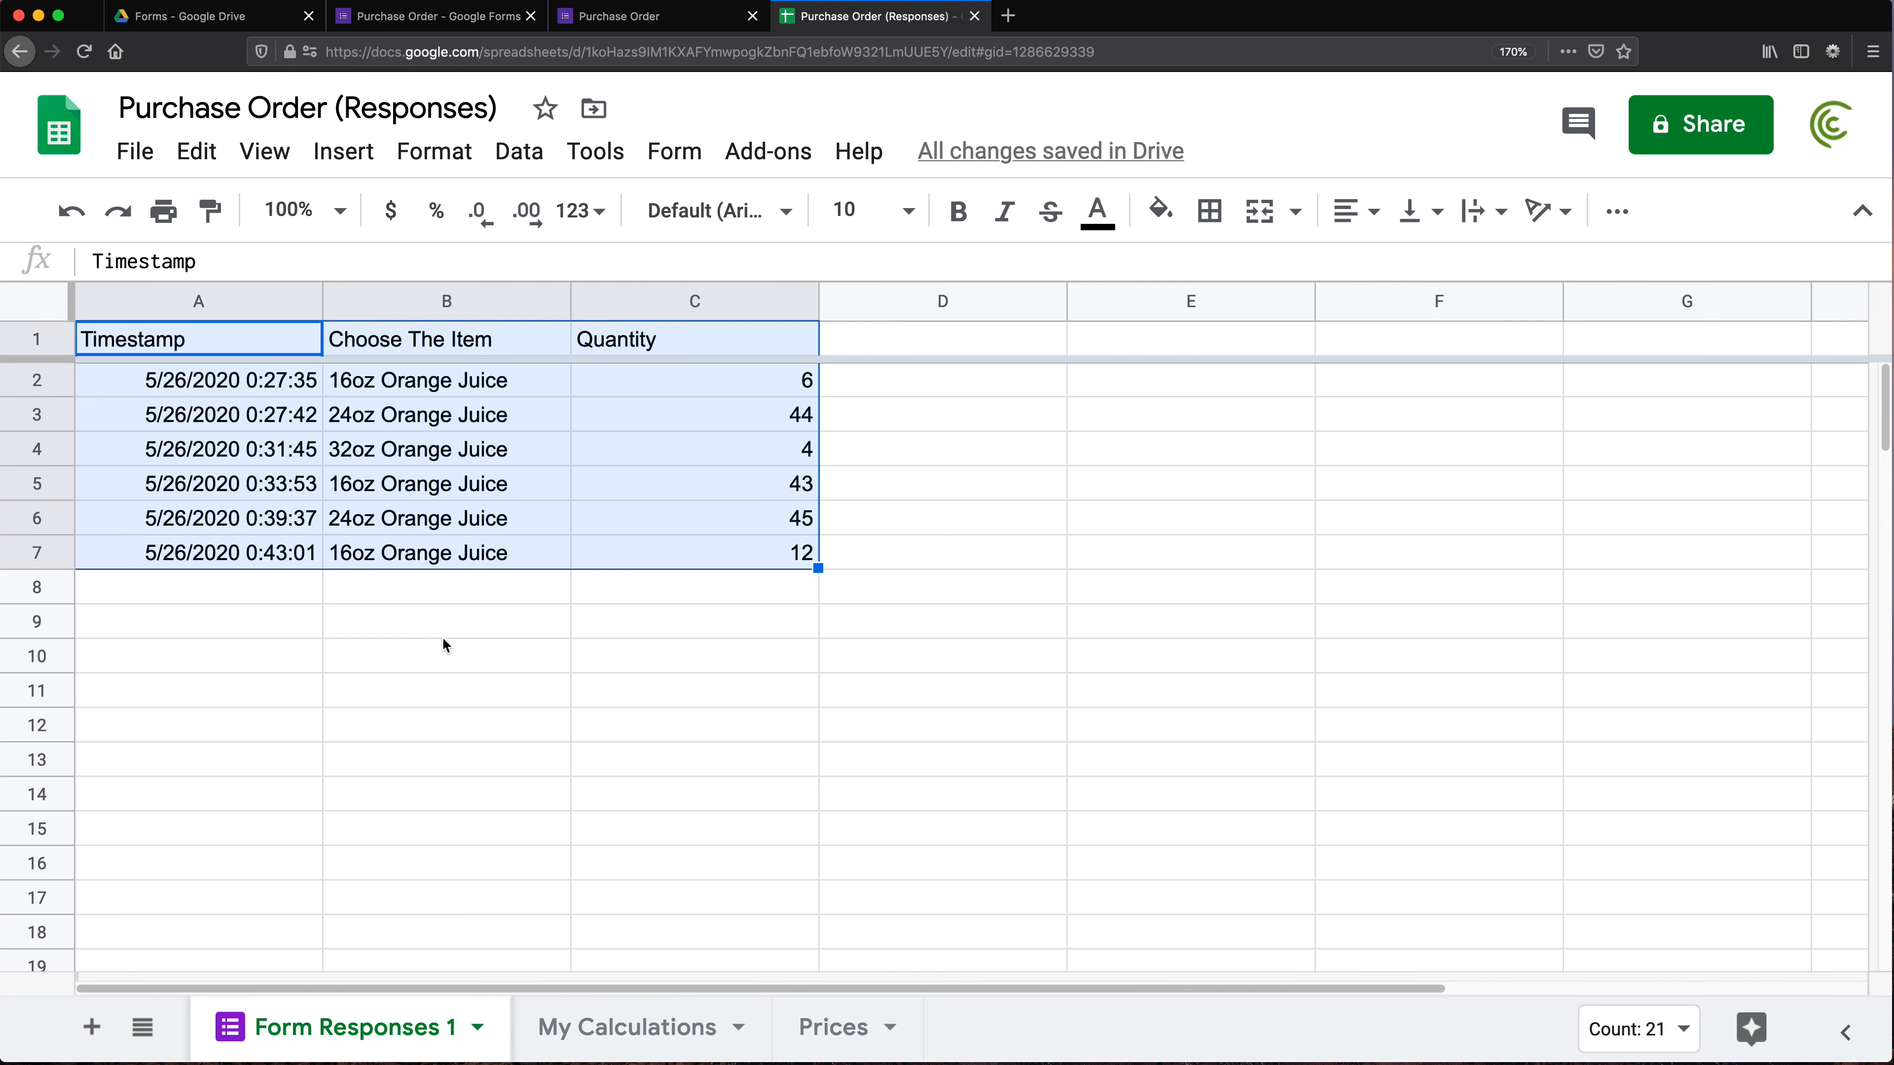
left_click(401, 454)
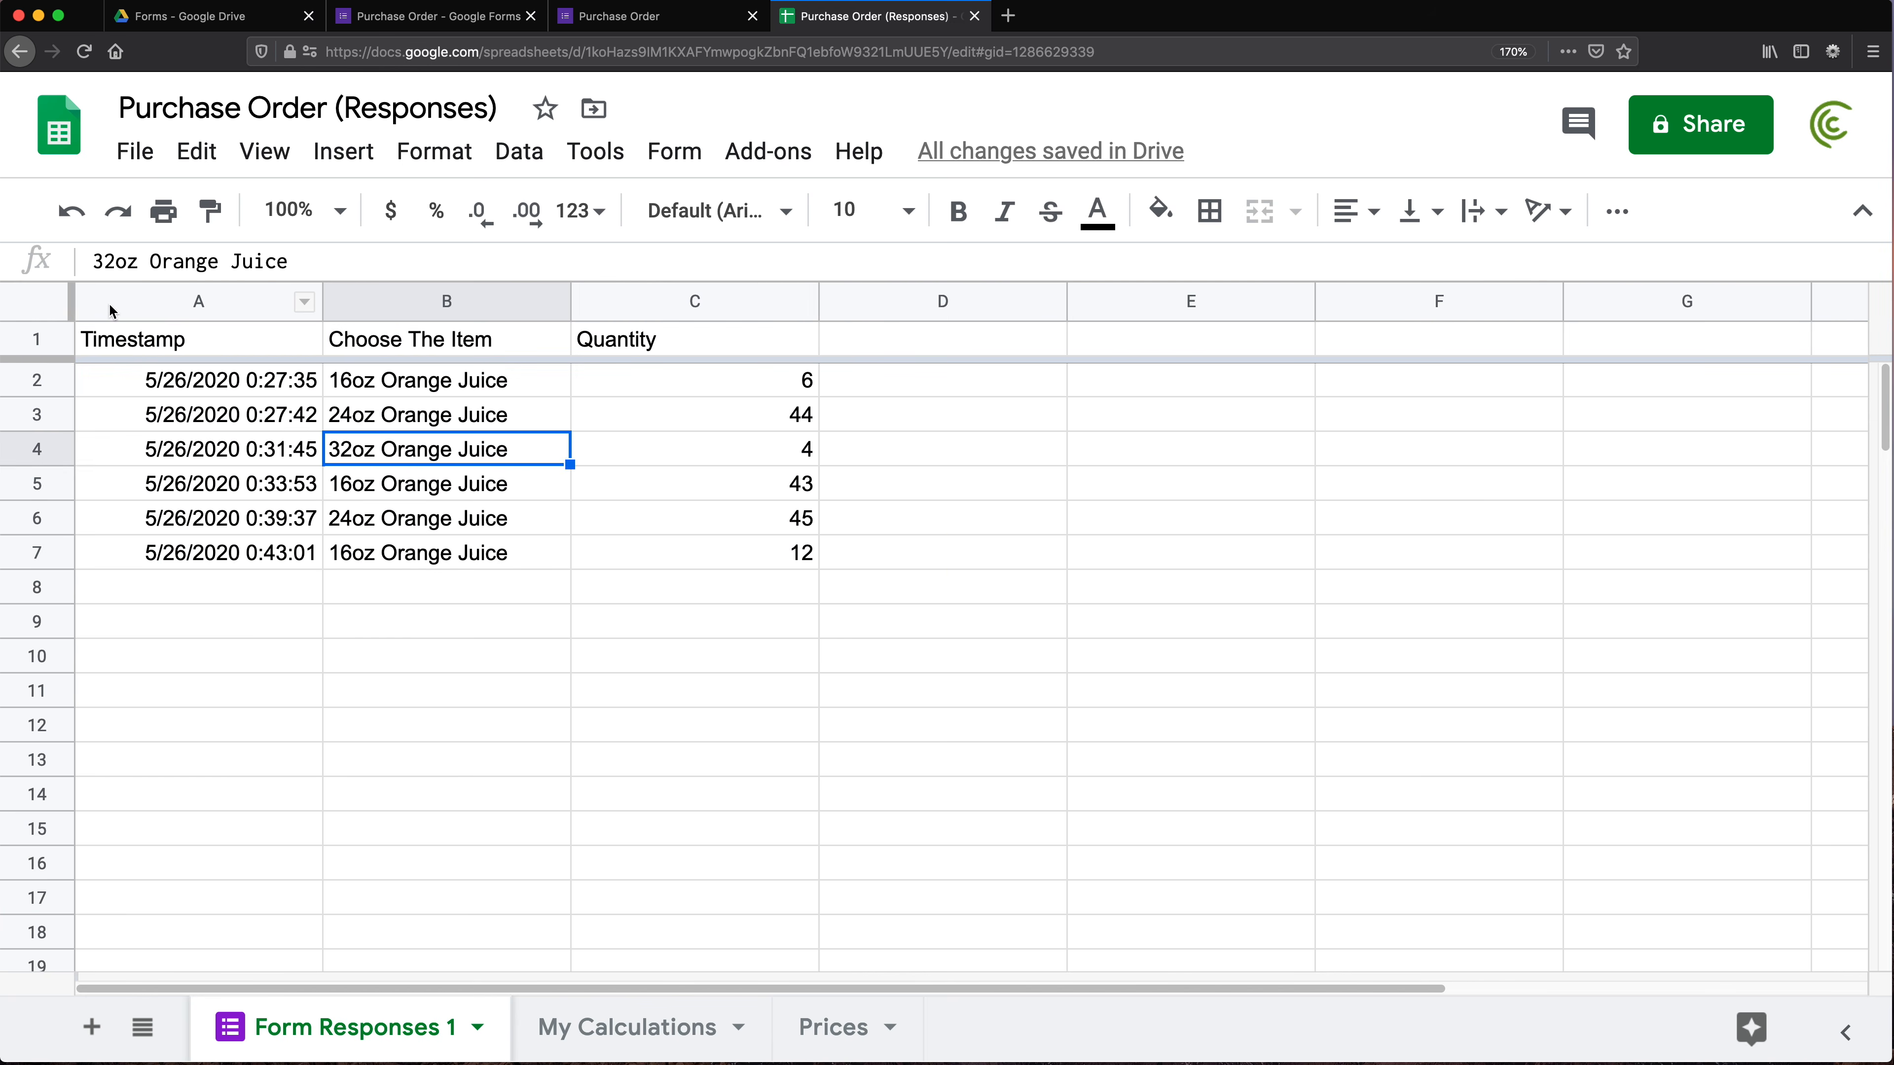
left_click_drag(151, 344, 739, 656)
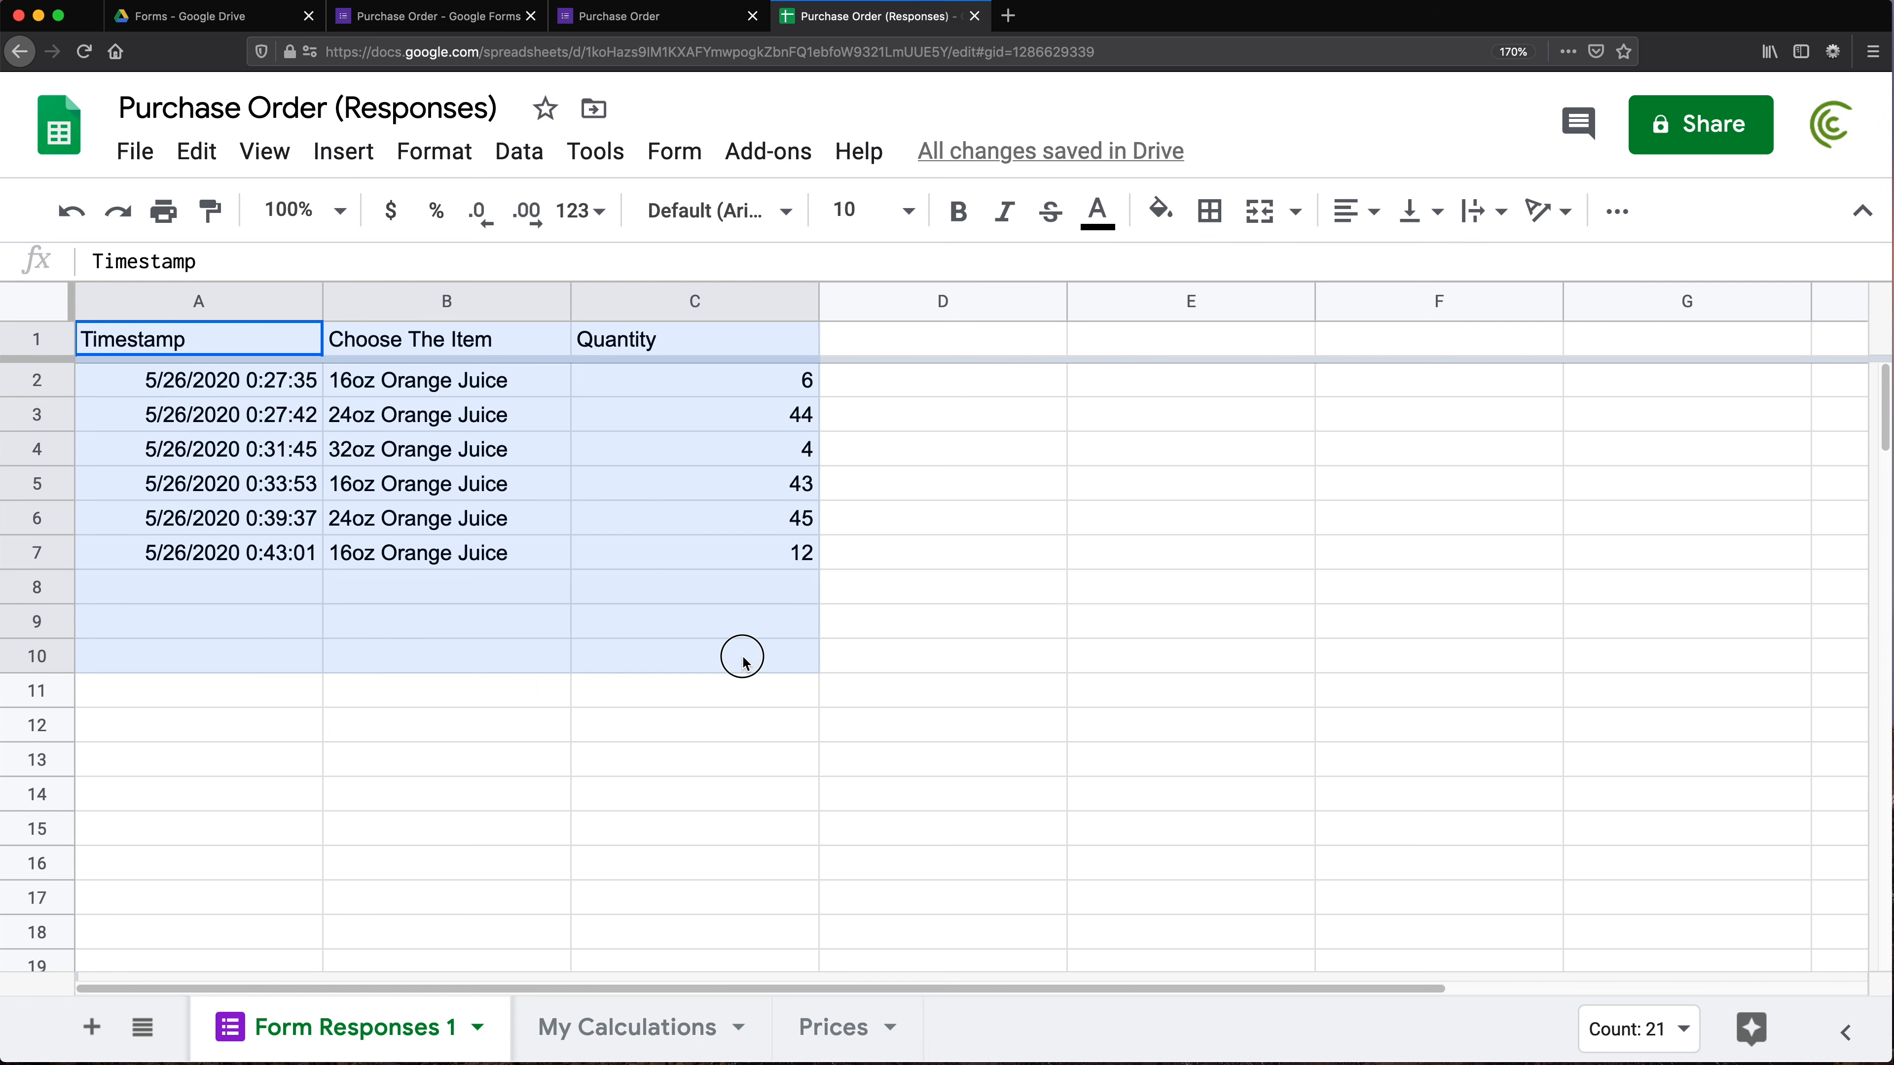
left_click(203, 343)
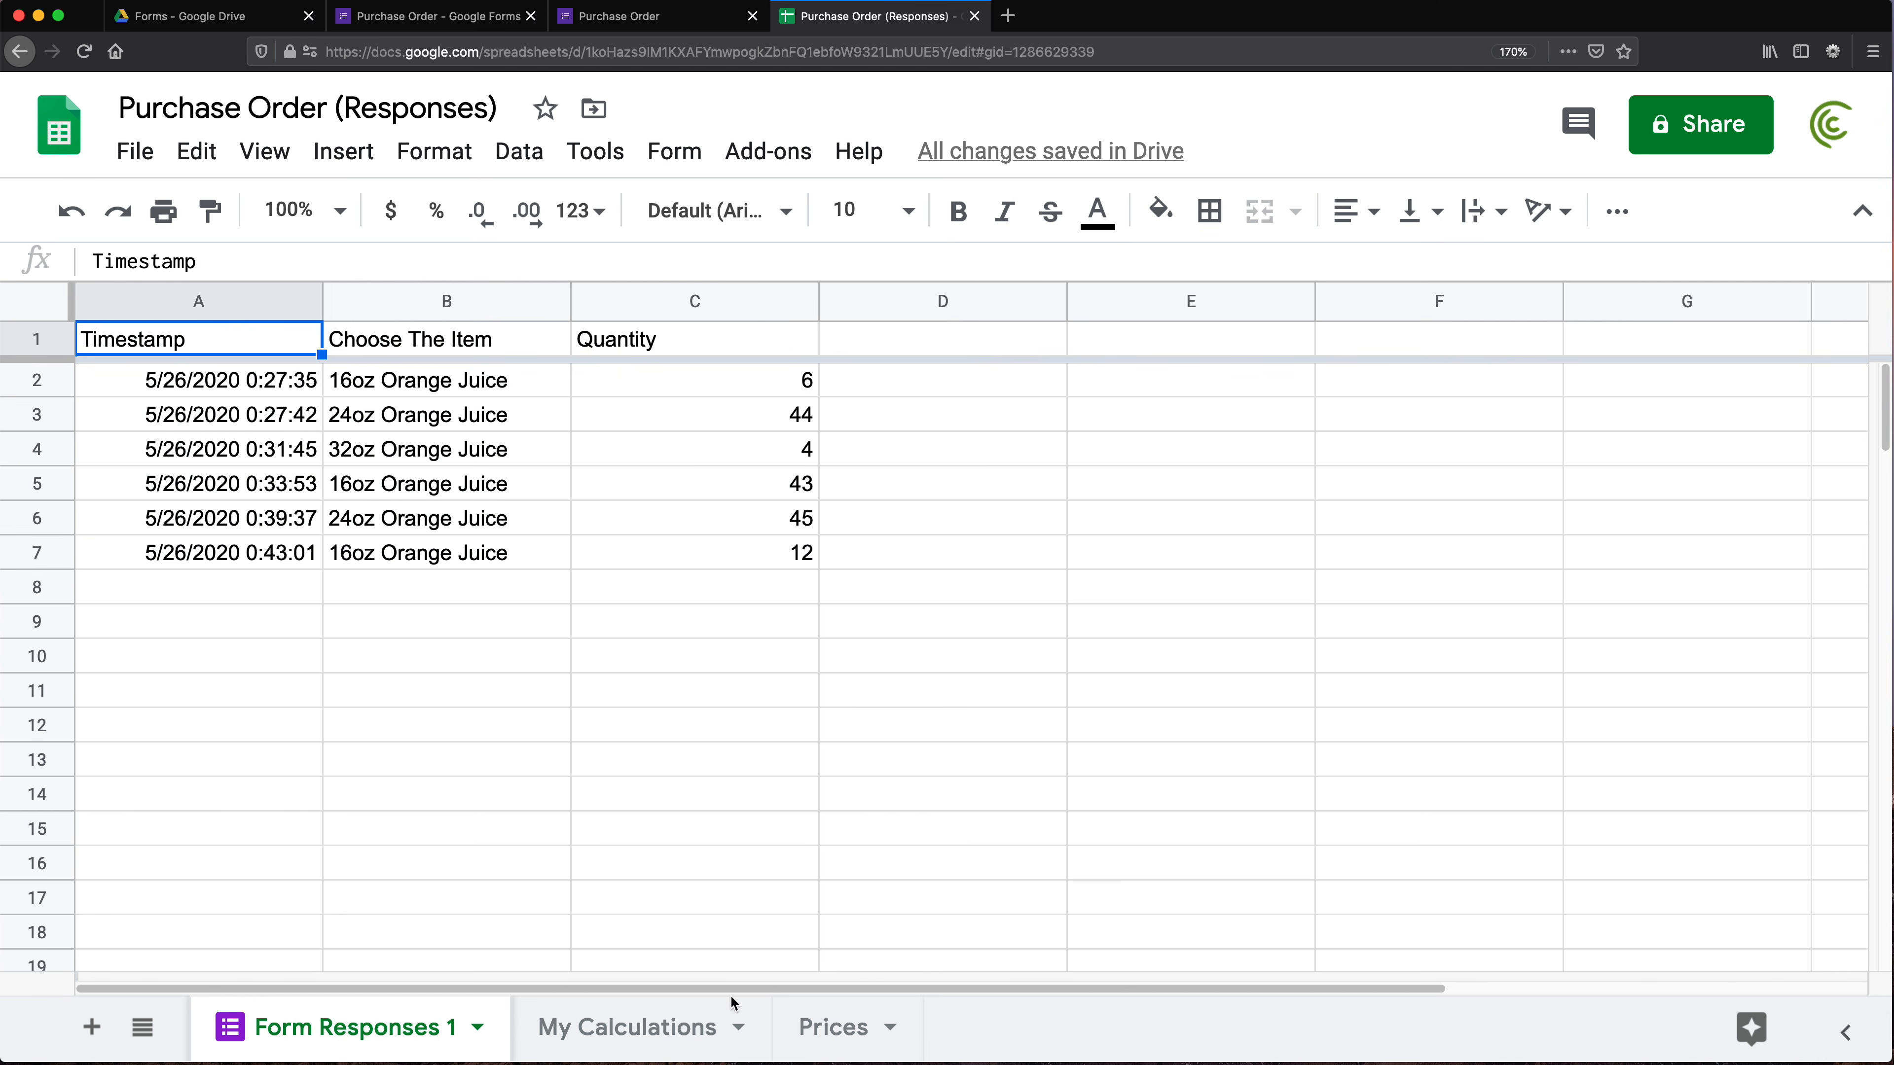
left_click(635, 1029)
key("super+plus")
type("=")
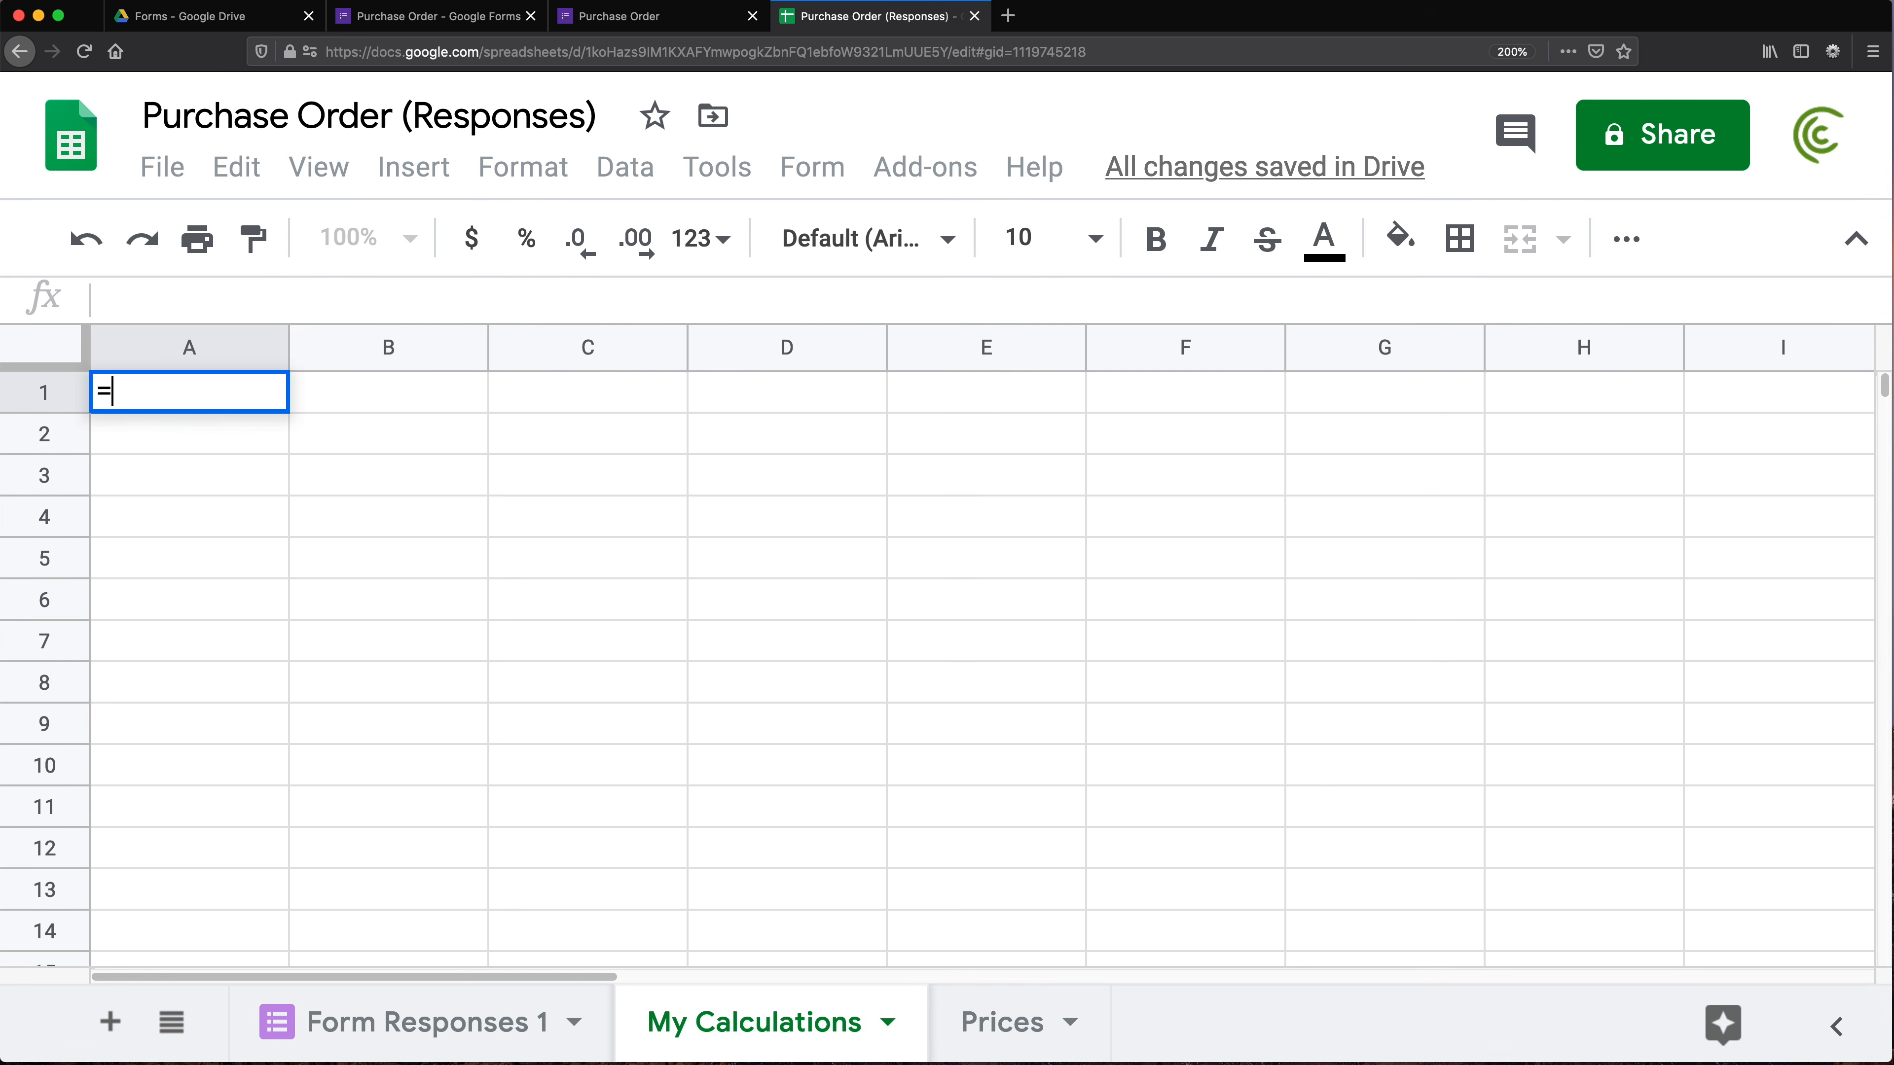
type("{")
left_click(416, 1030)
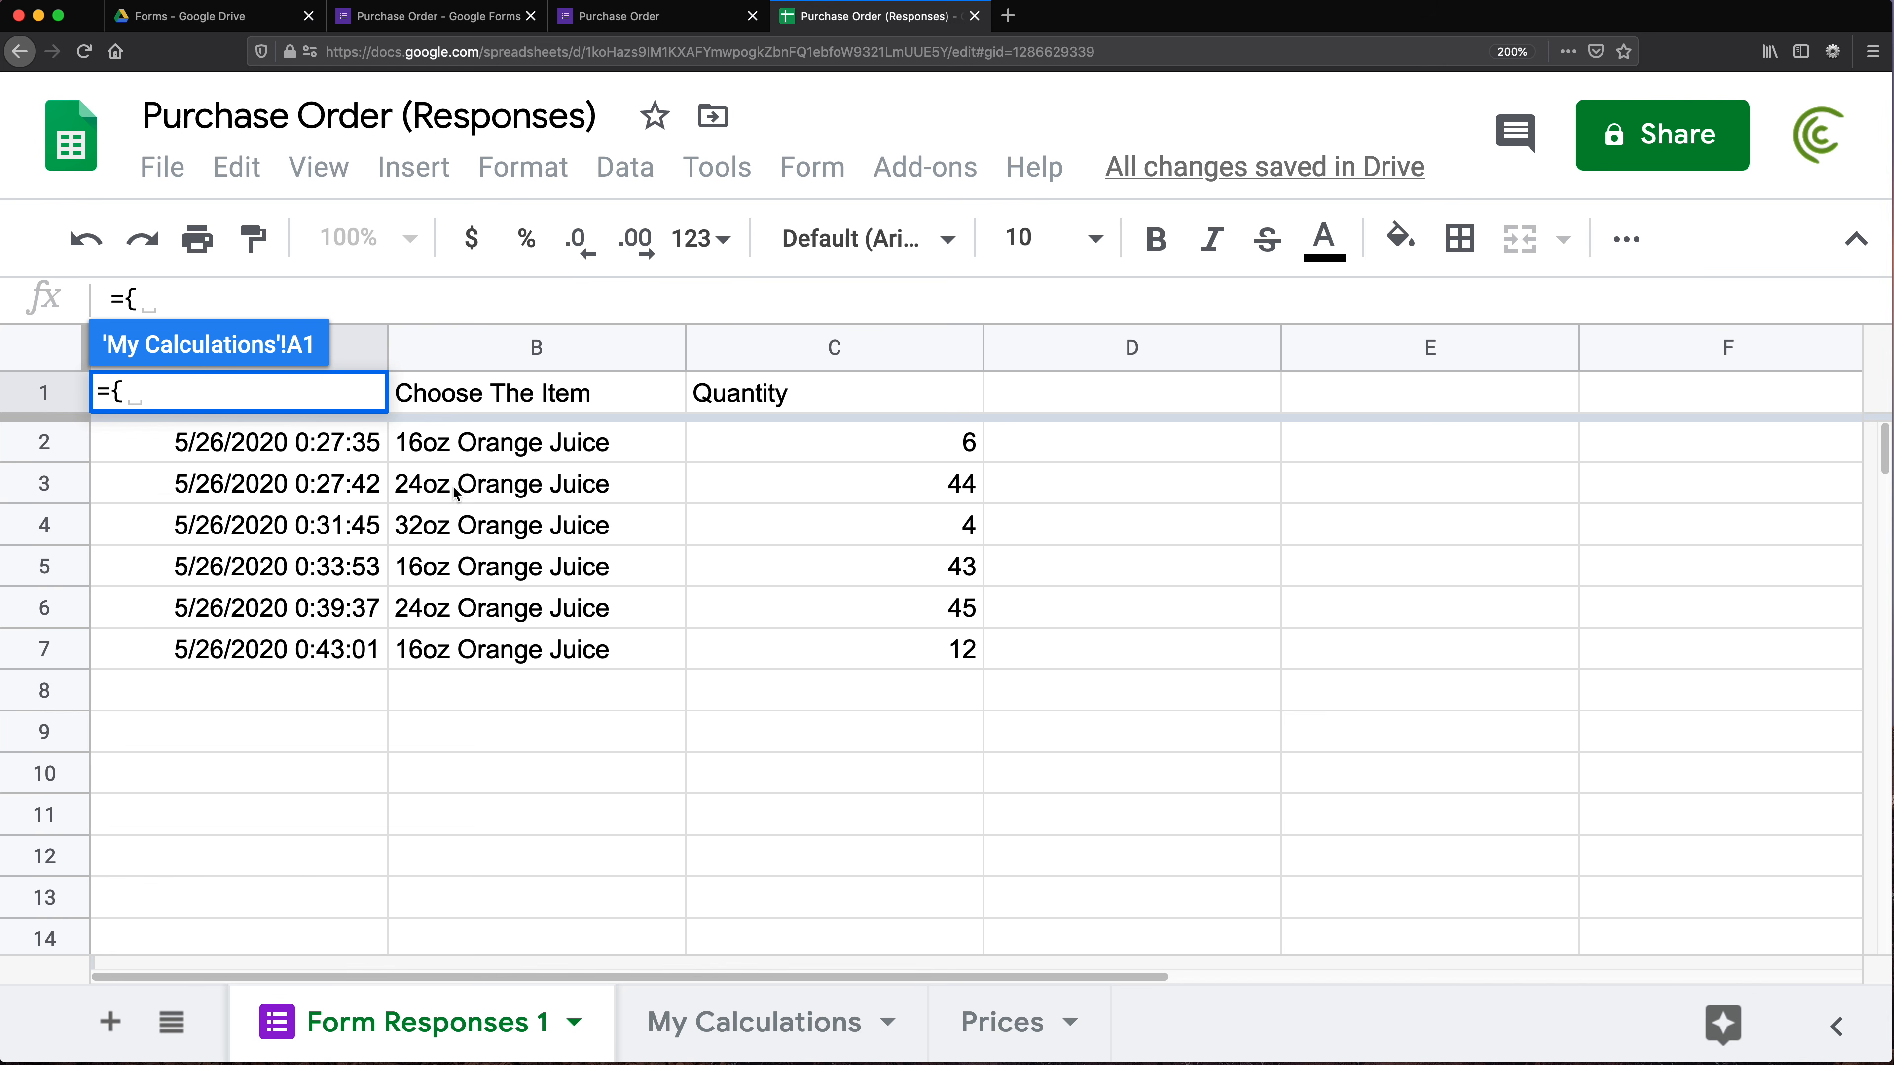
left_click(350, 346)
left_click(403, 343, "shift")
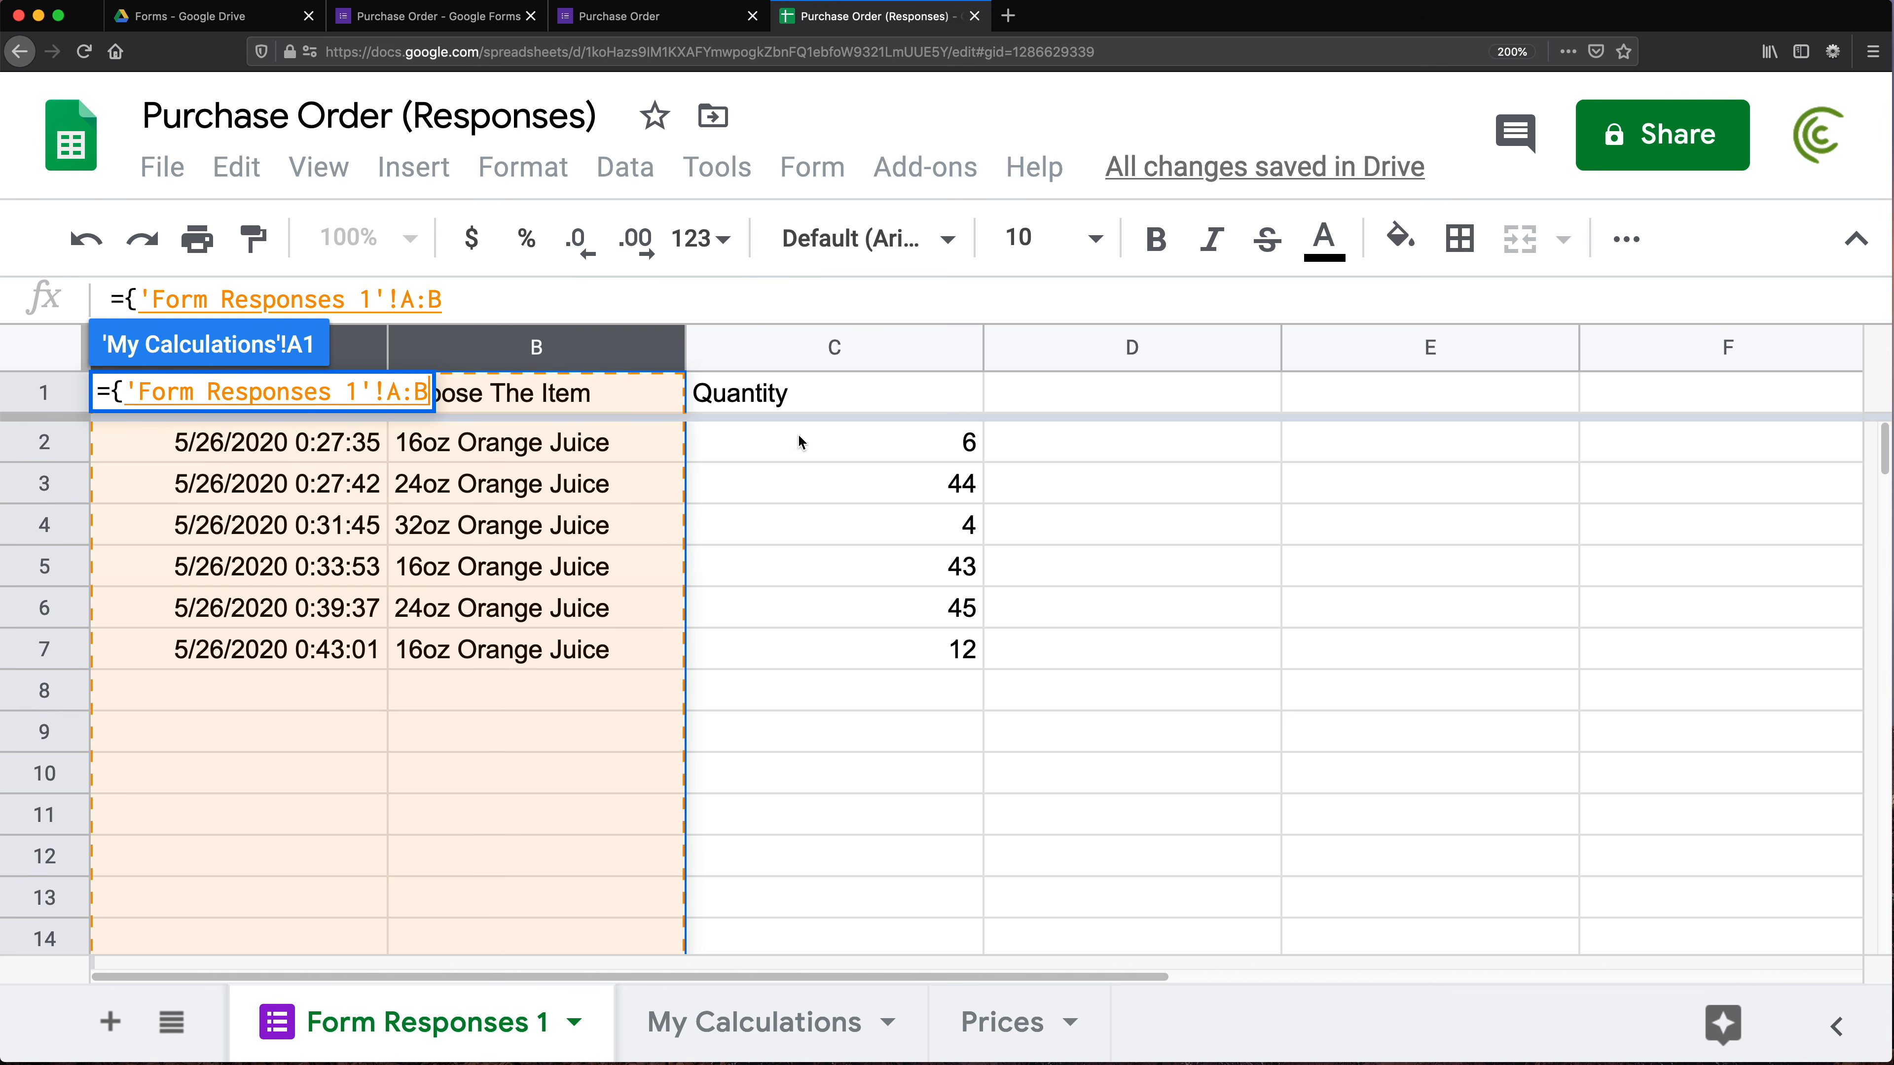
type("}")
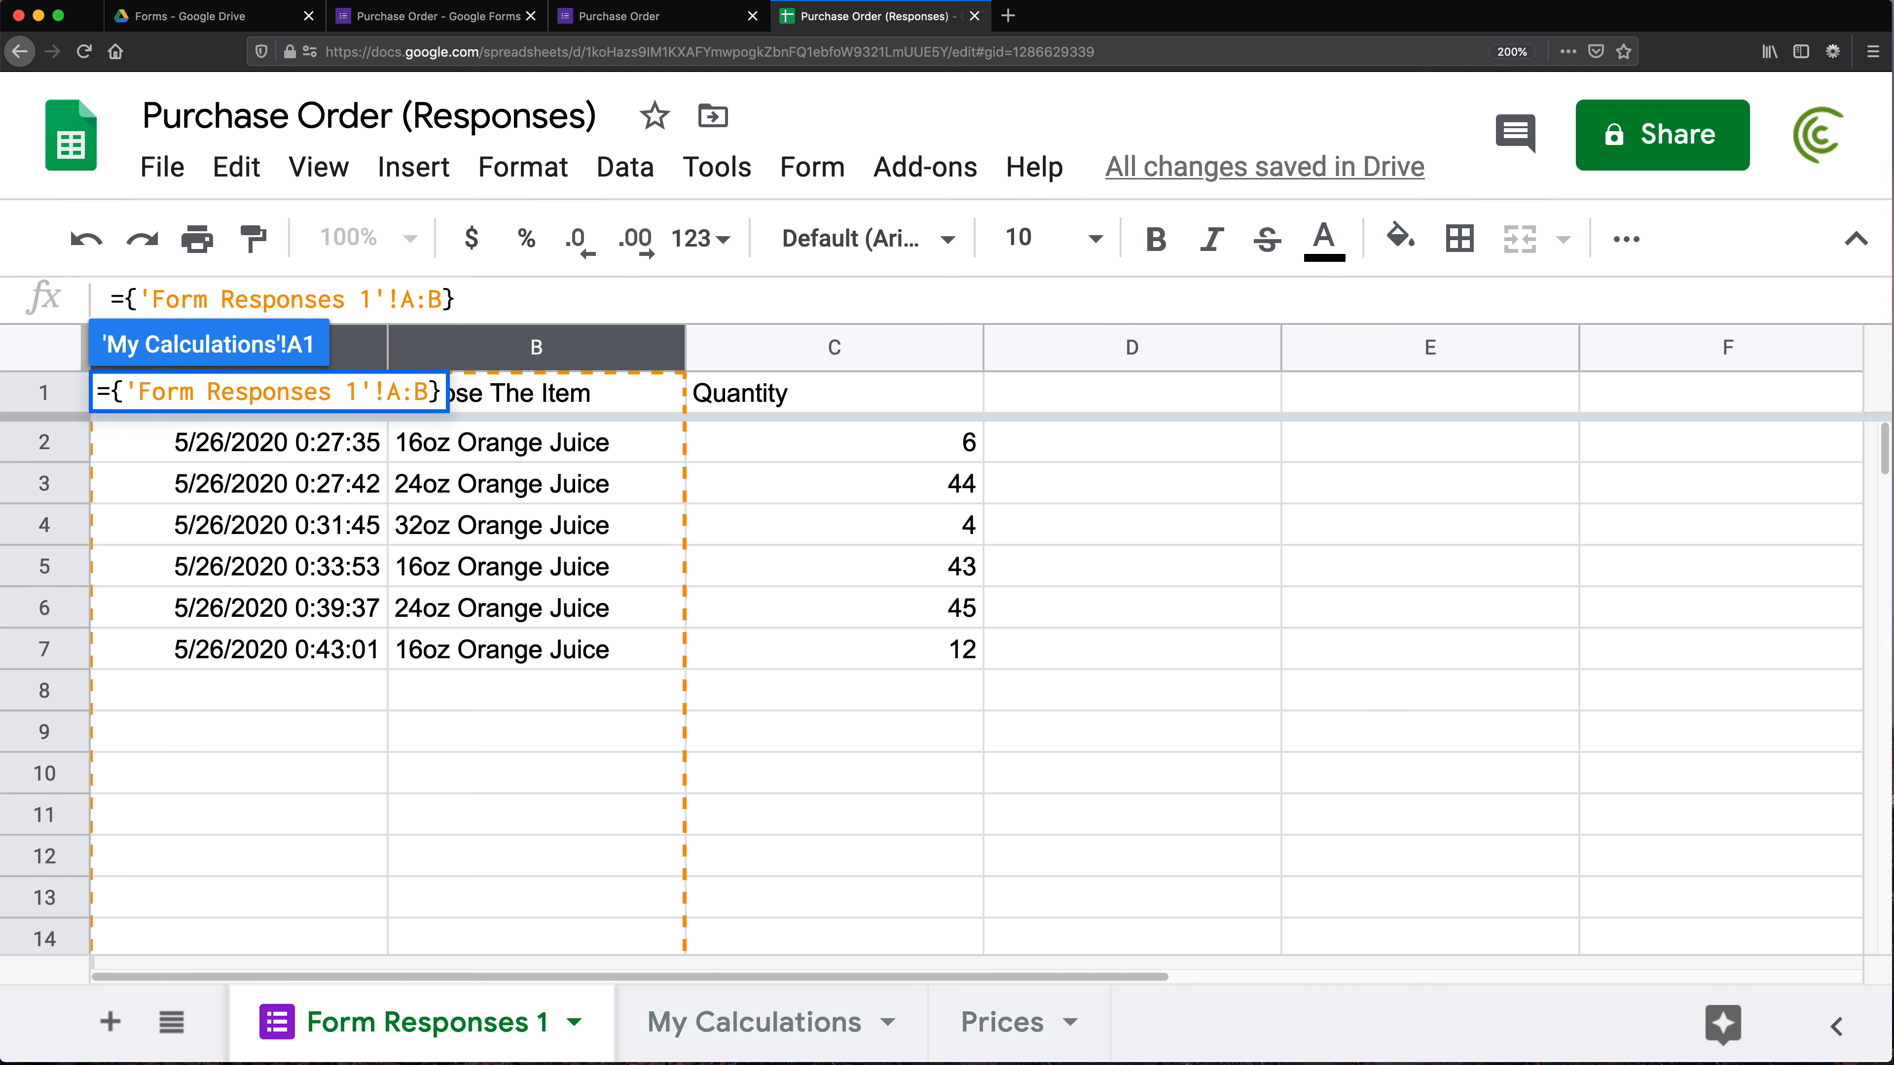
key("Return")
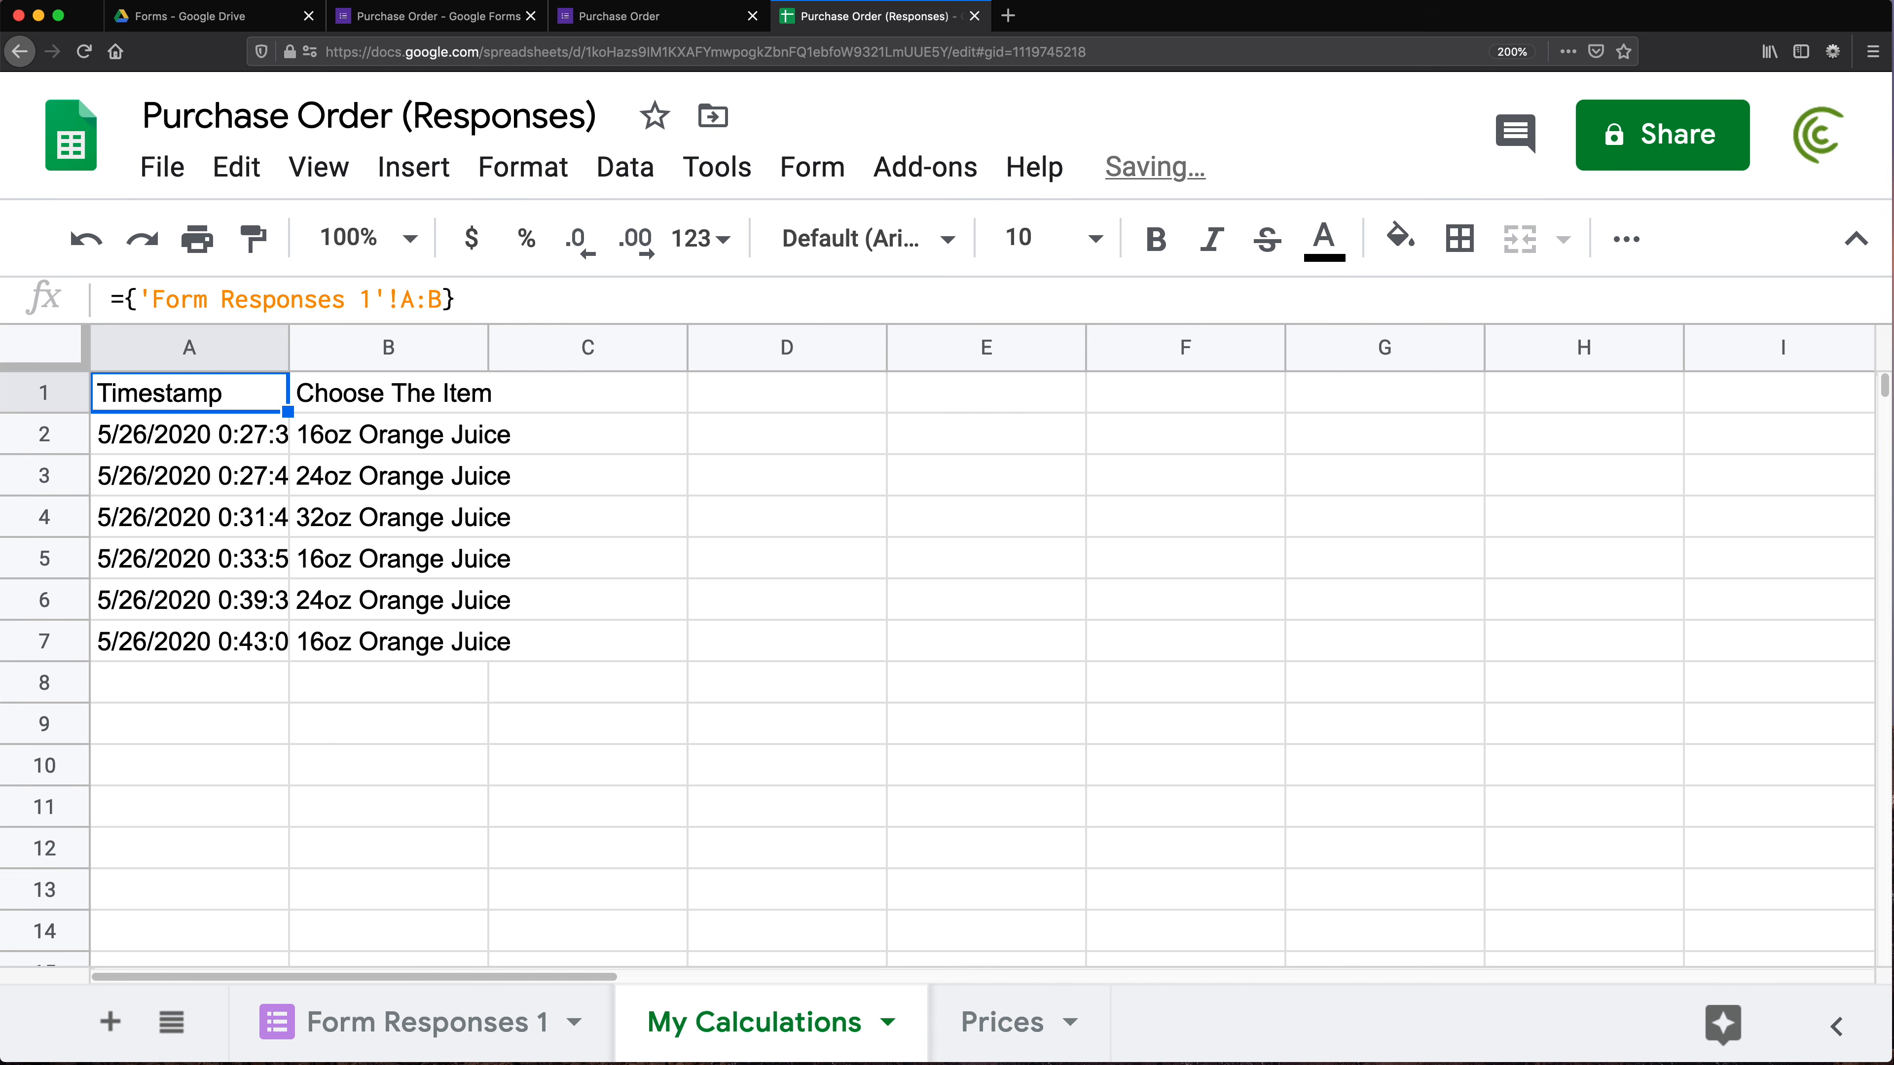
Widen column B of My Calculations and extend the A1 formula to ={'Form Responses 1'!A:C} so it includes Quantity
left_click_drag(488, 347, 573, 347)
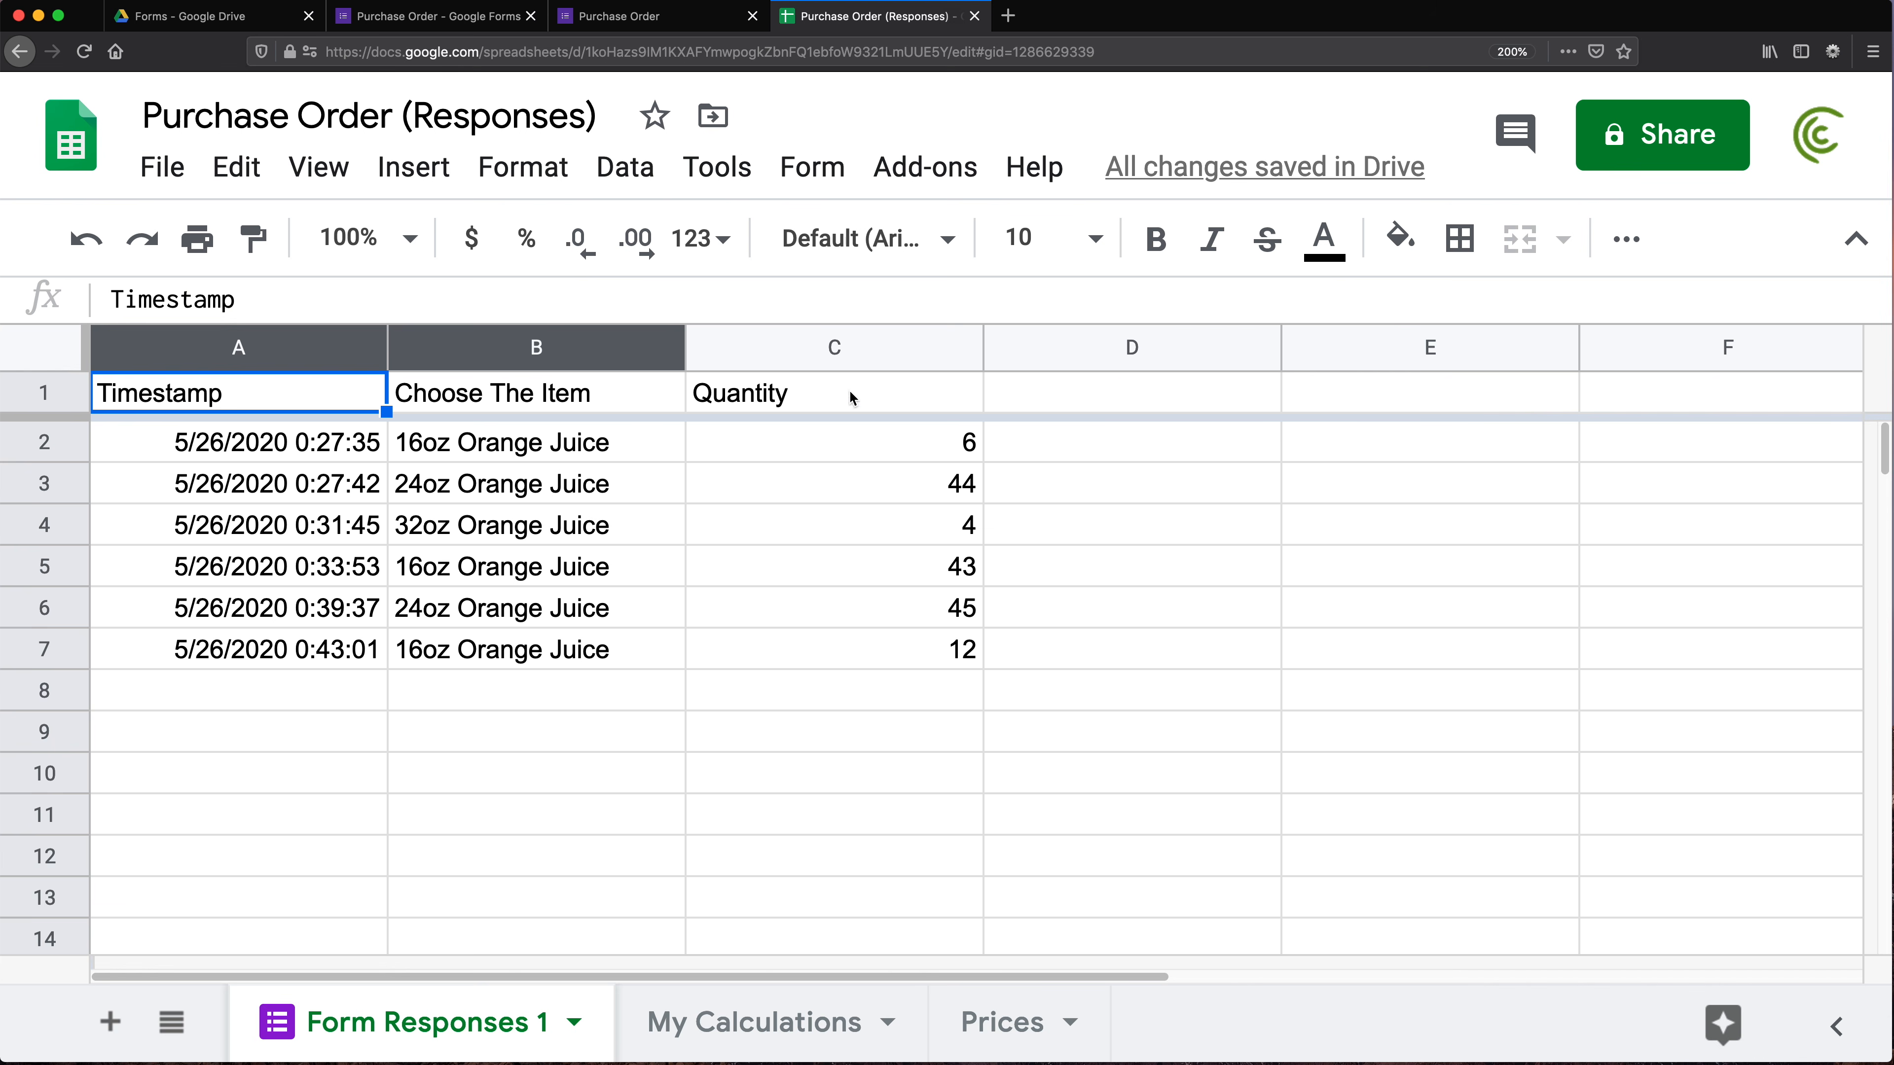
left_click_drag(850, 393, 832, 608)
left_click(723, 1036)
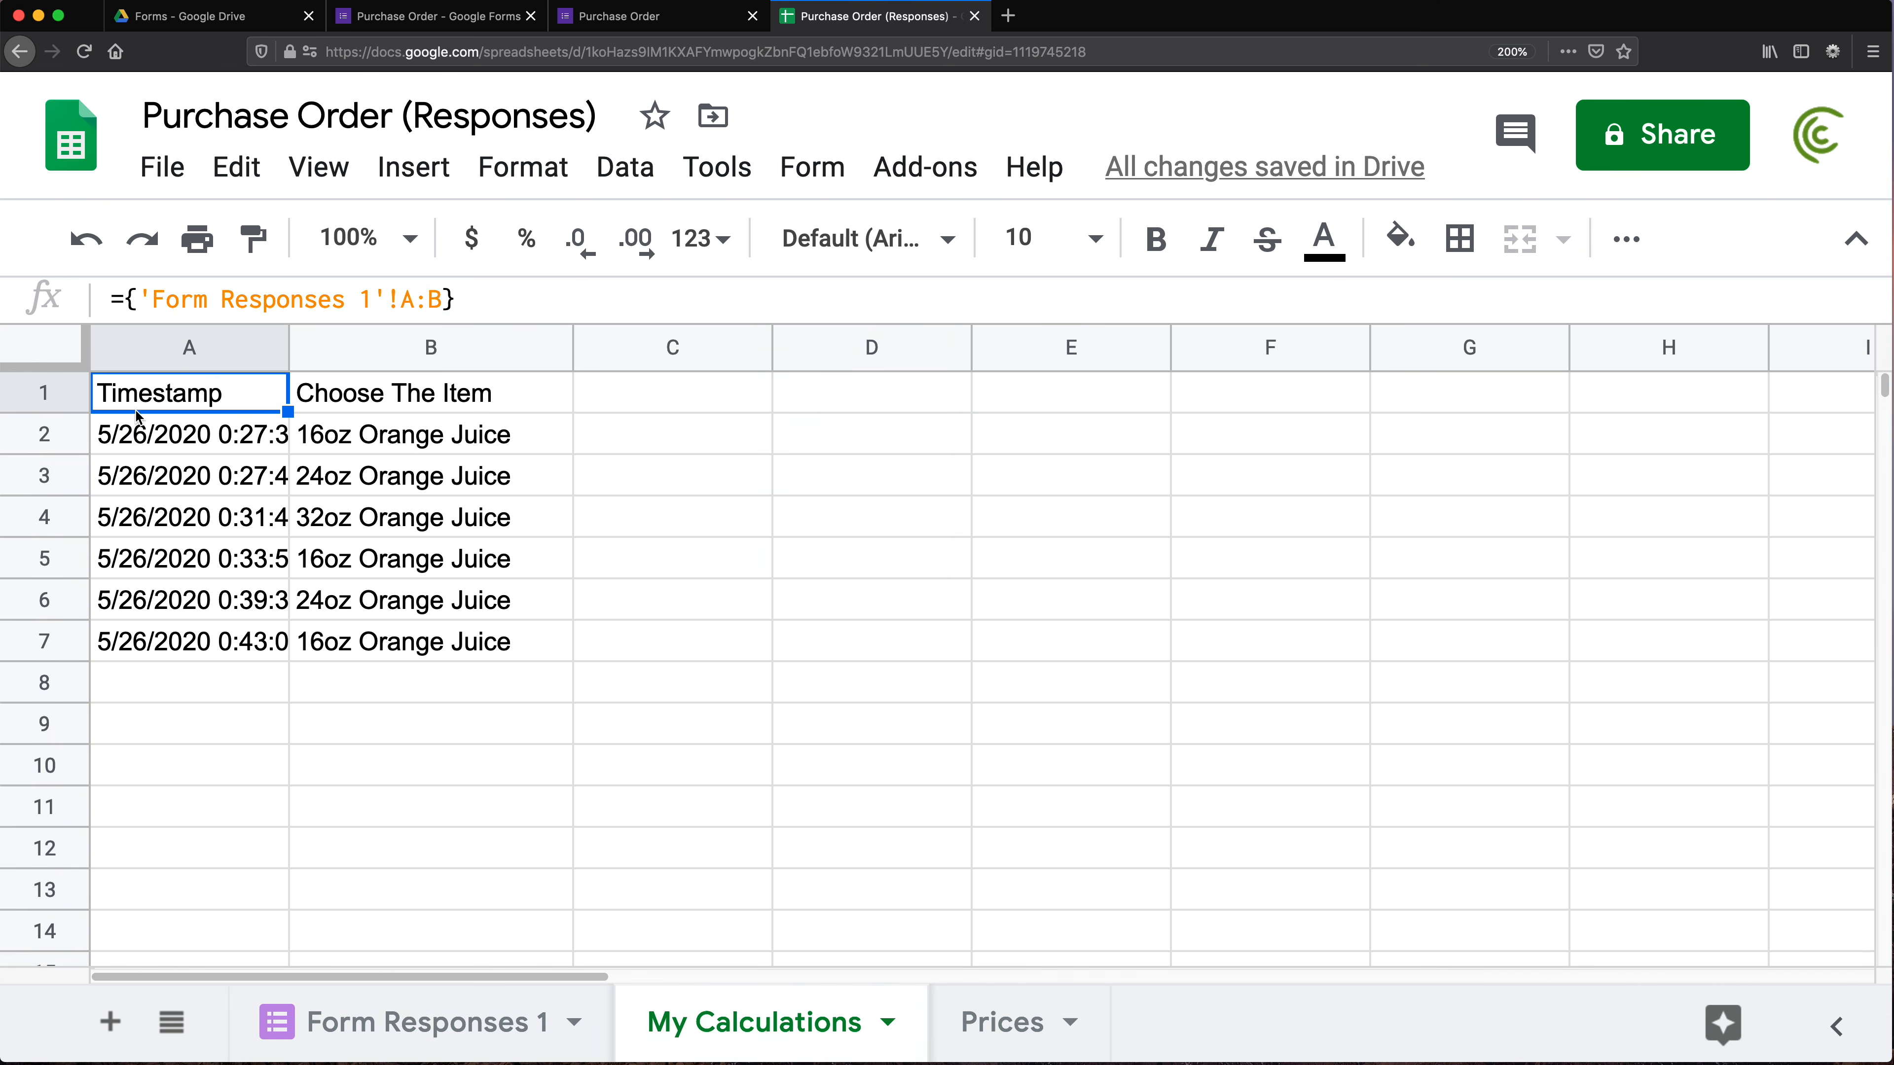
double_click(156, 393)
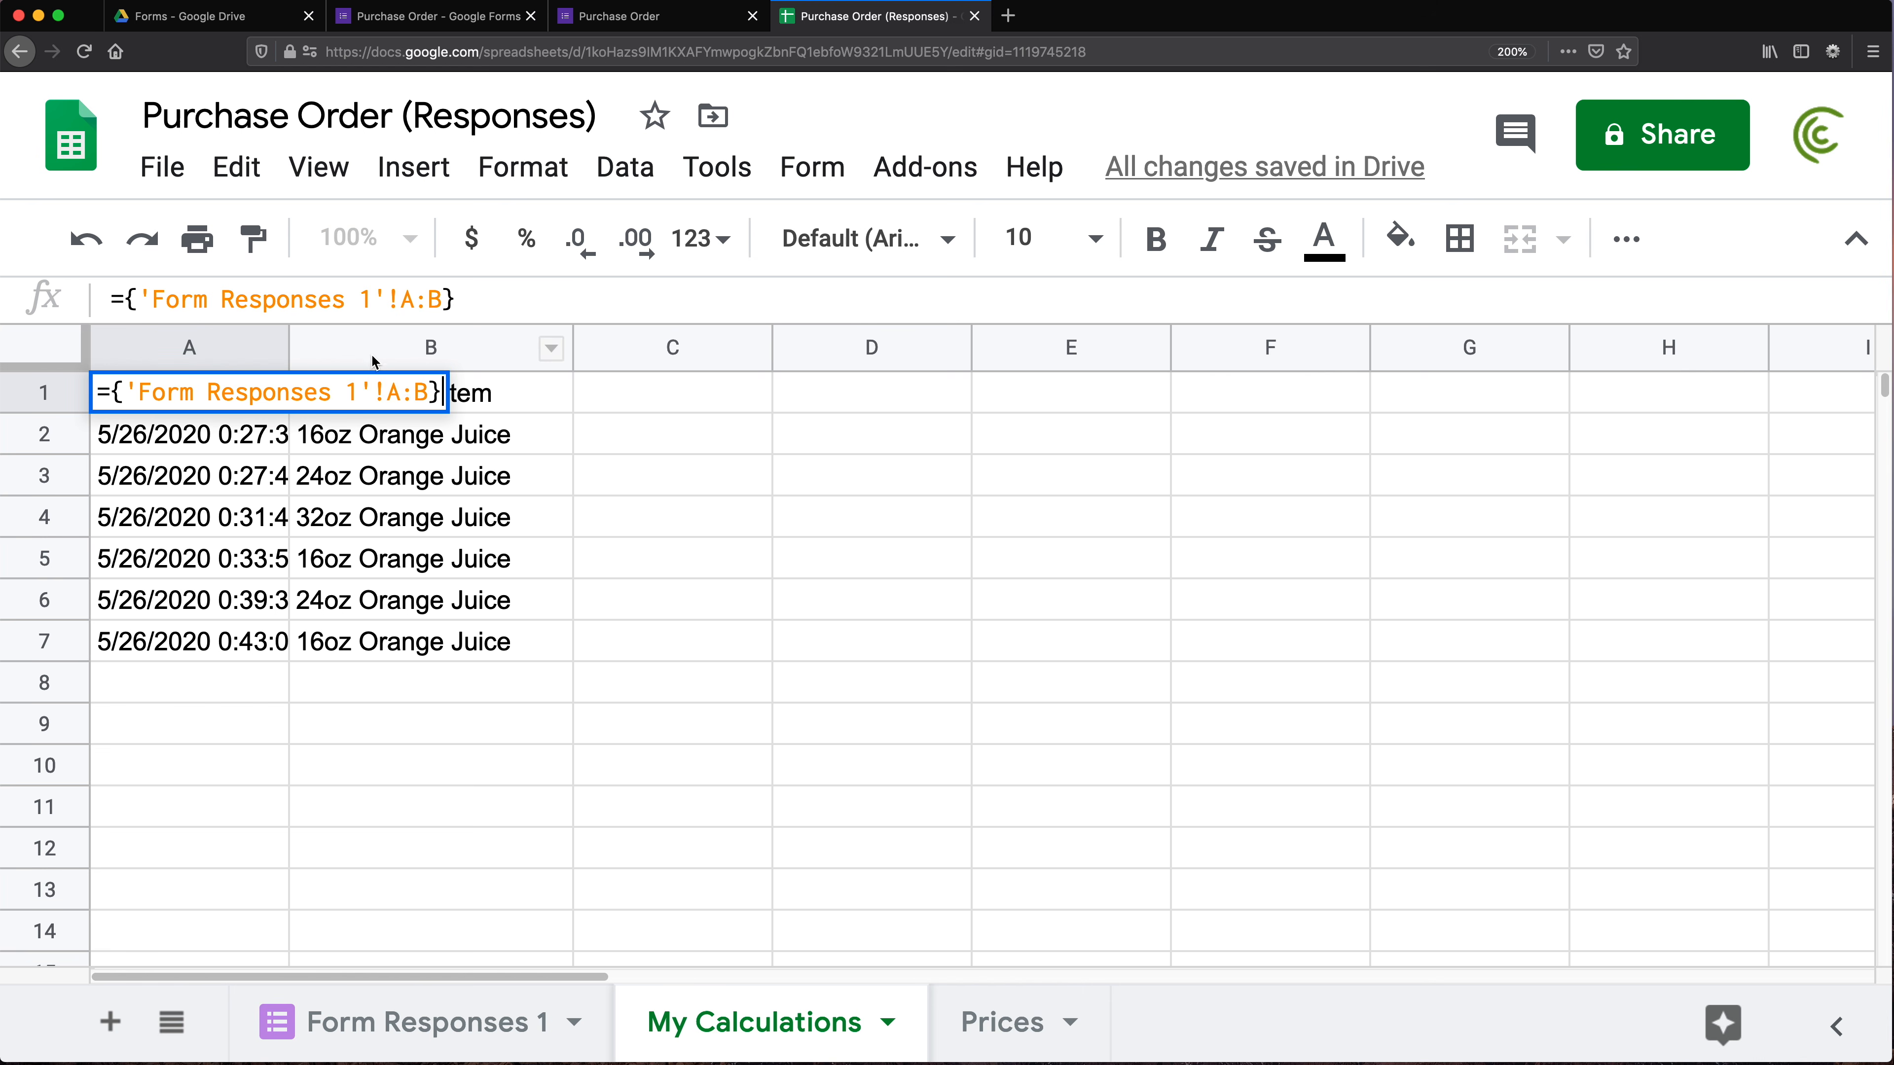
left_click(424, 393)
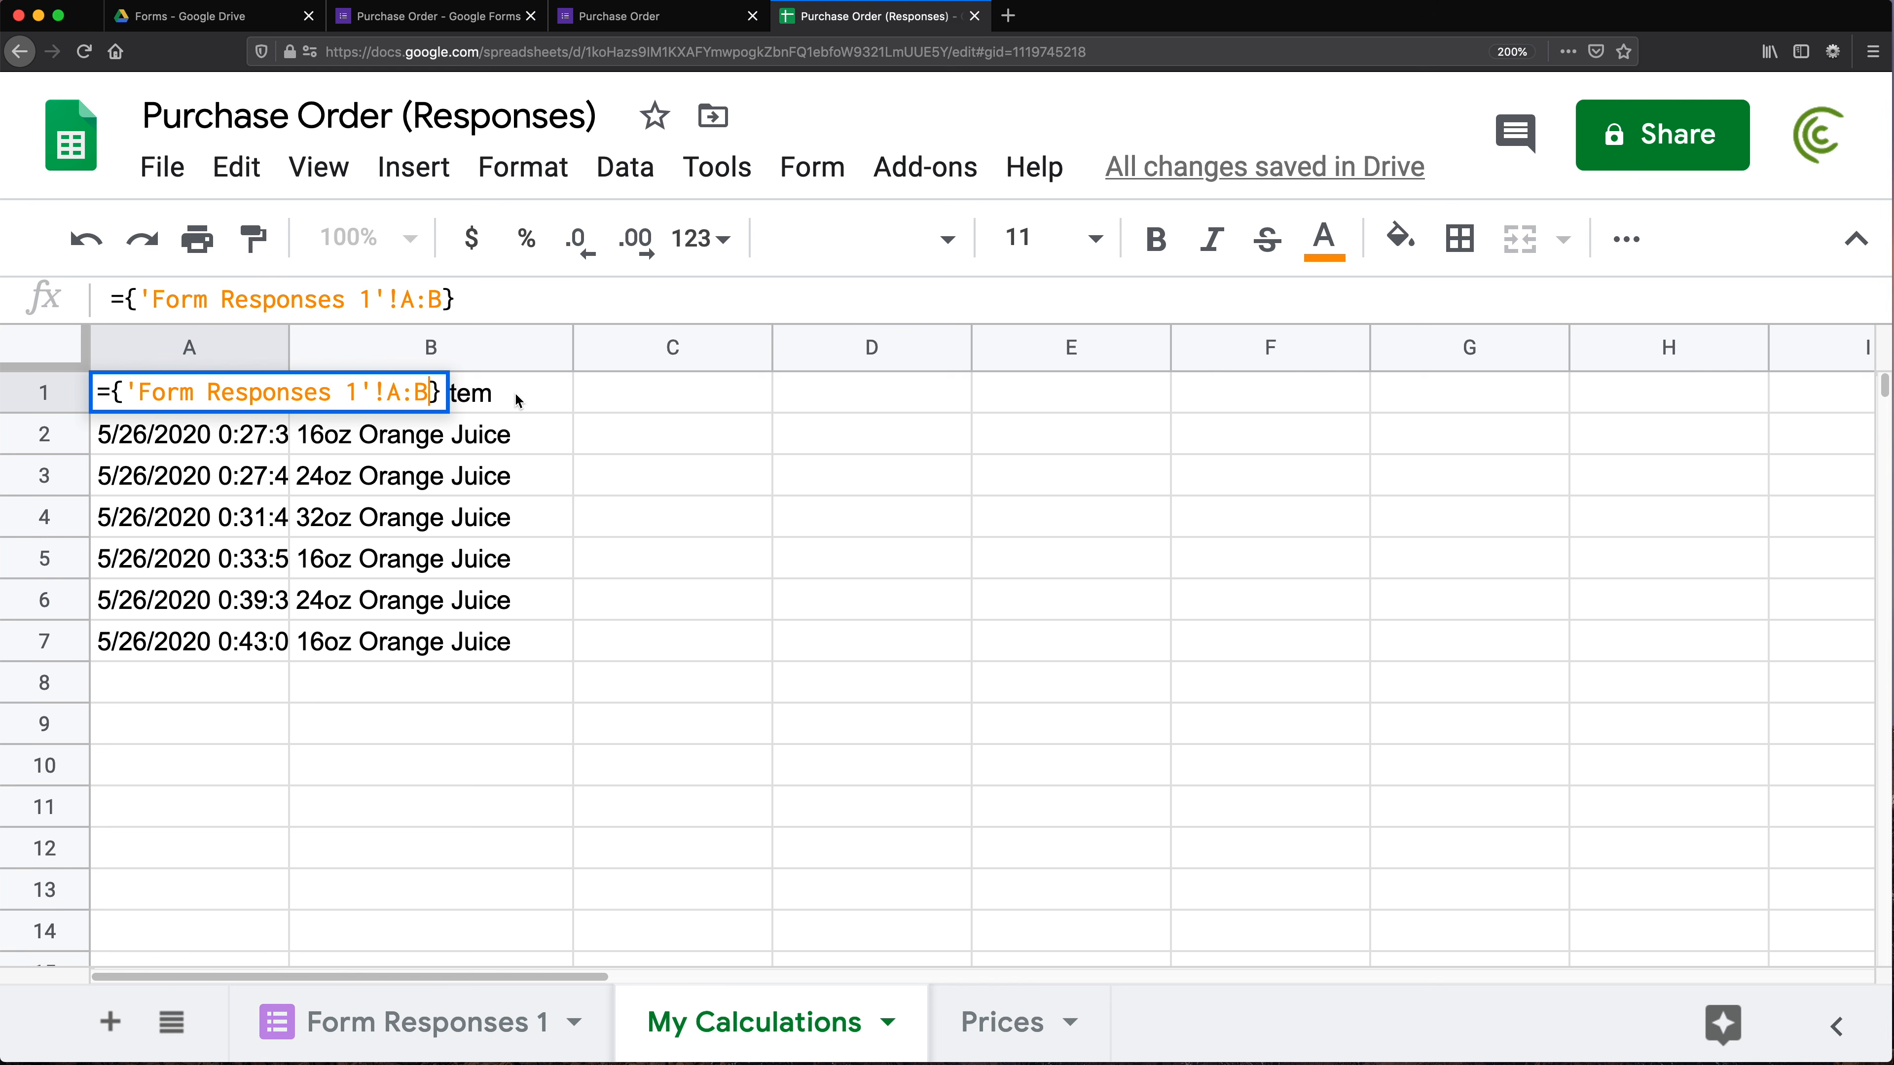
key("BackSpace")
type("C")
key("Return")
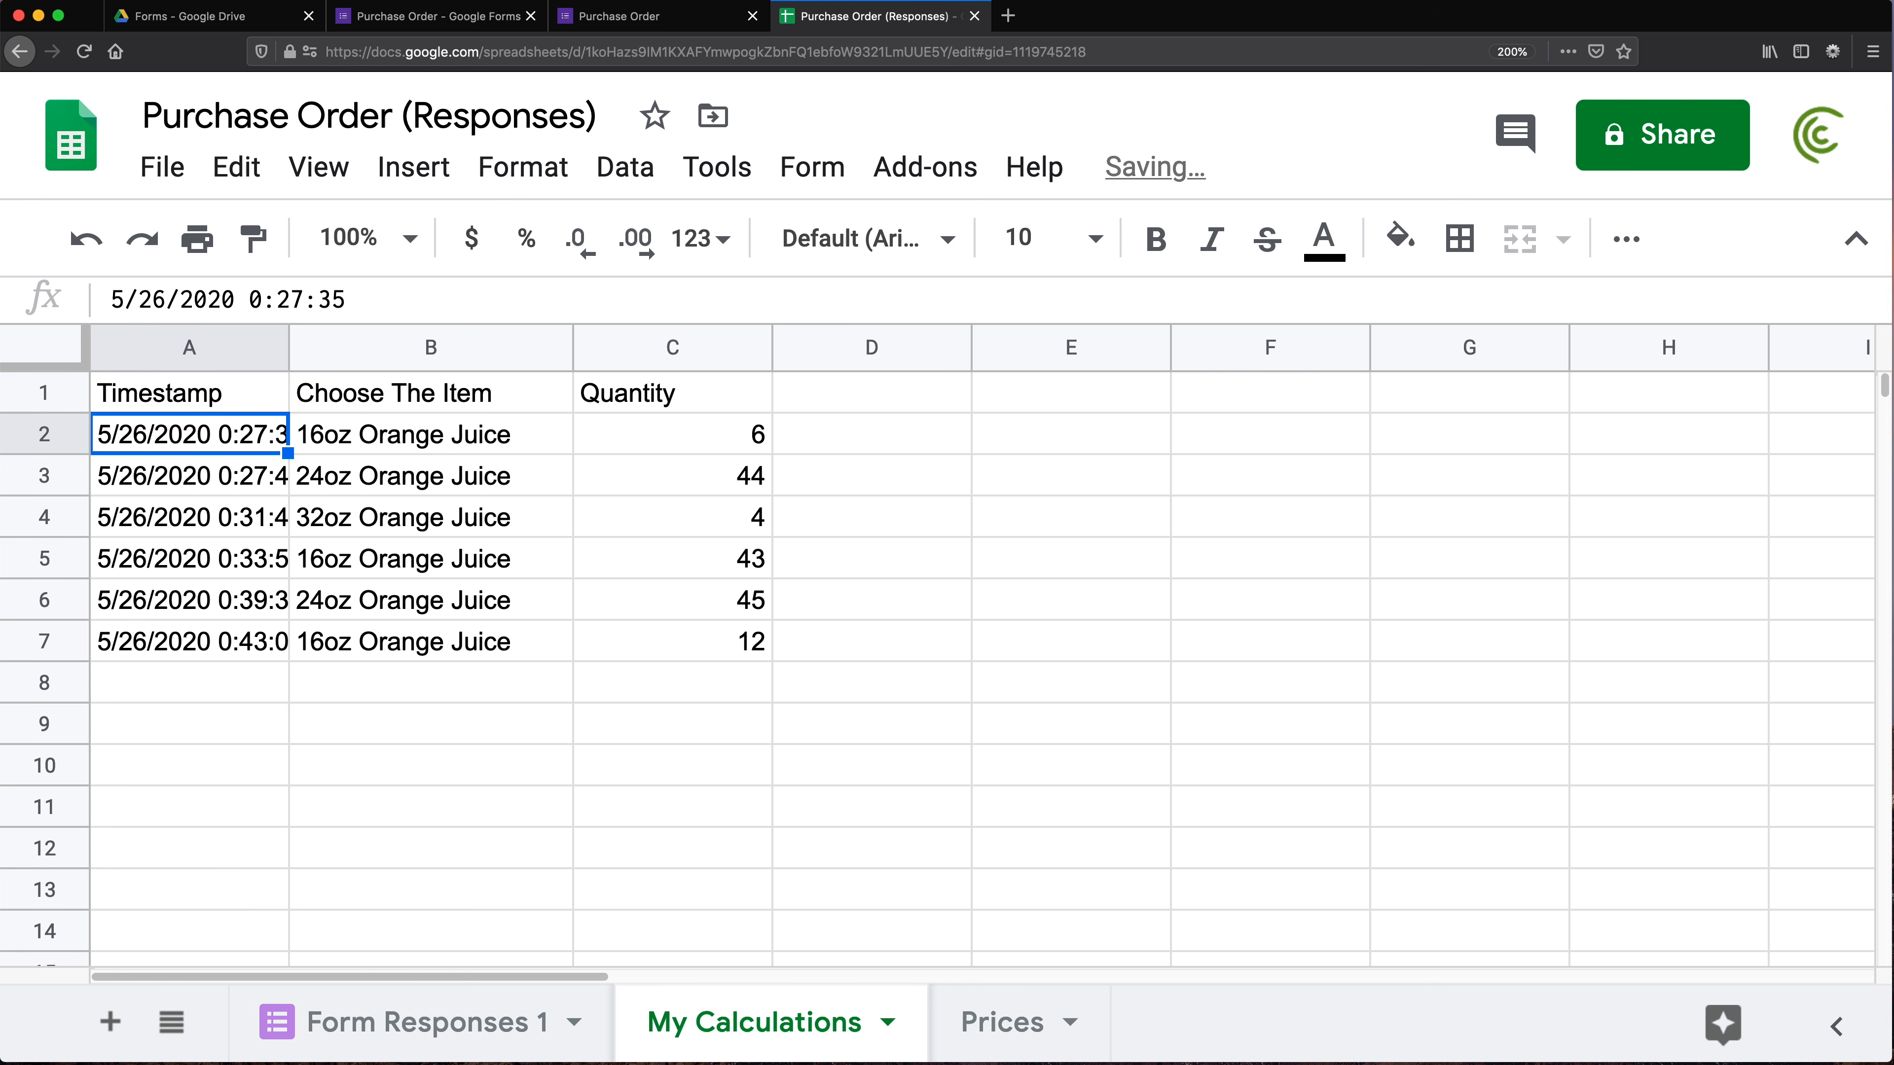
left_click_drag(182, 390, 706, 377)
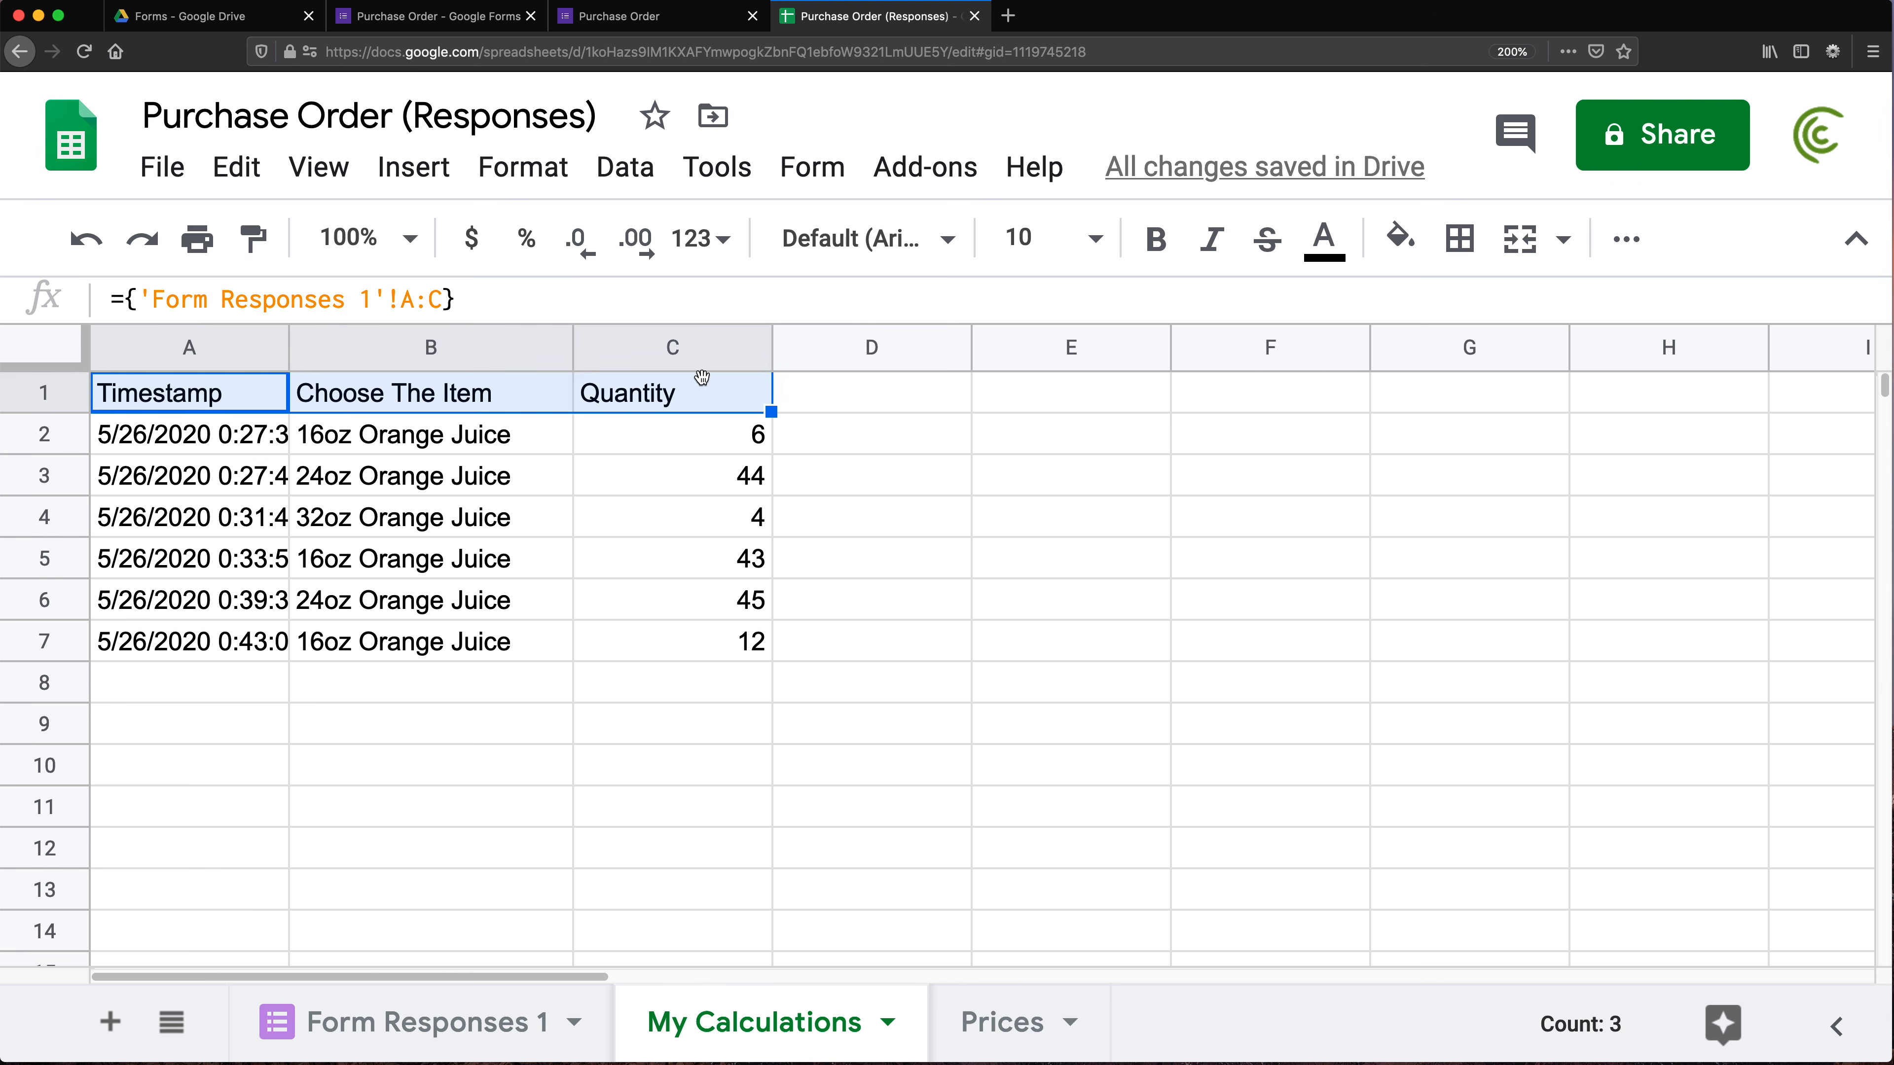
left_click(831, 407)
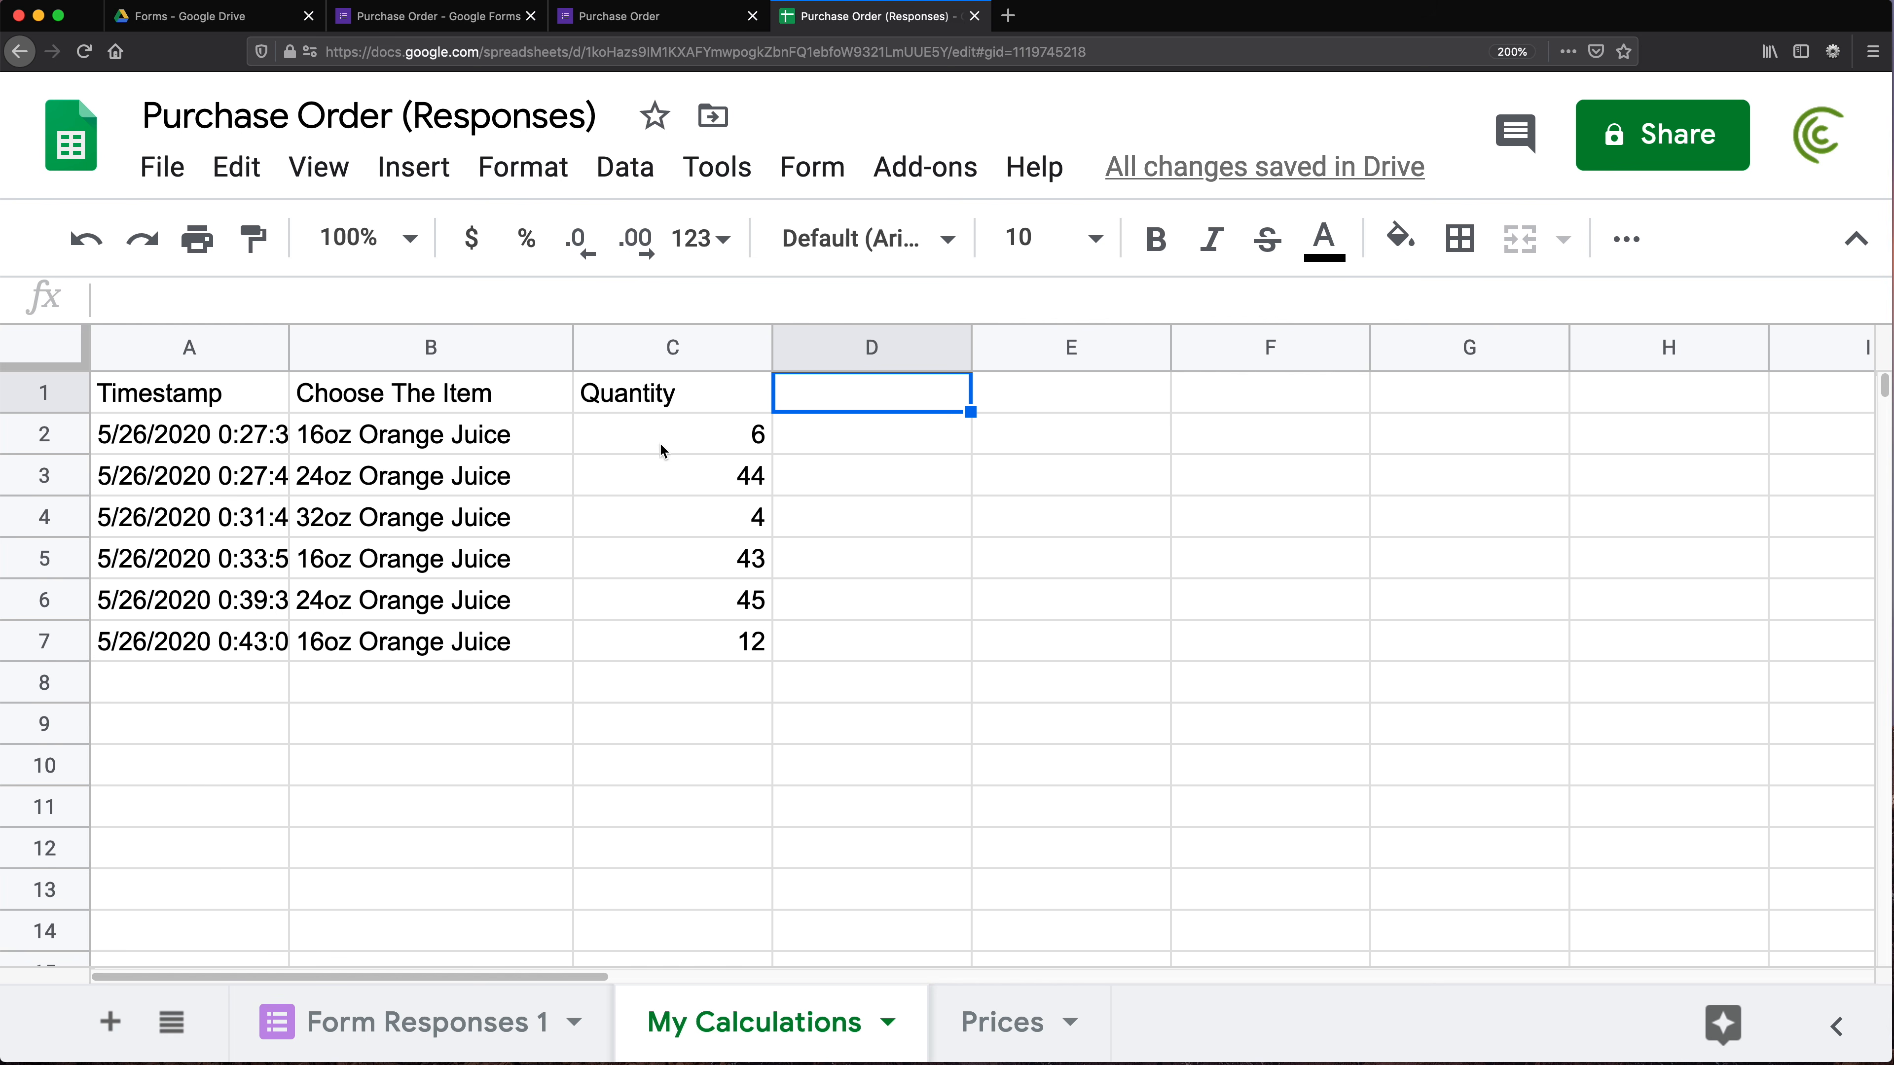
left_click_drag(170, 399, 654, 641)
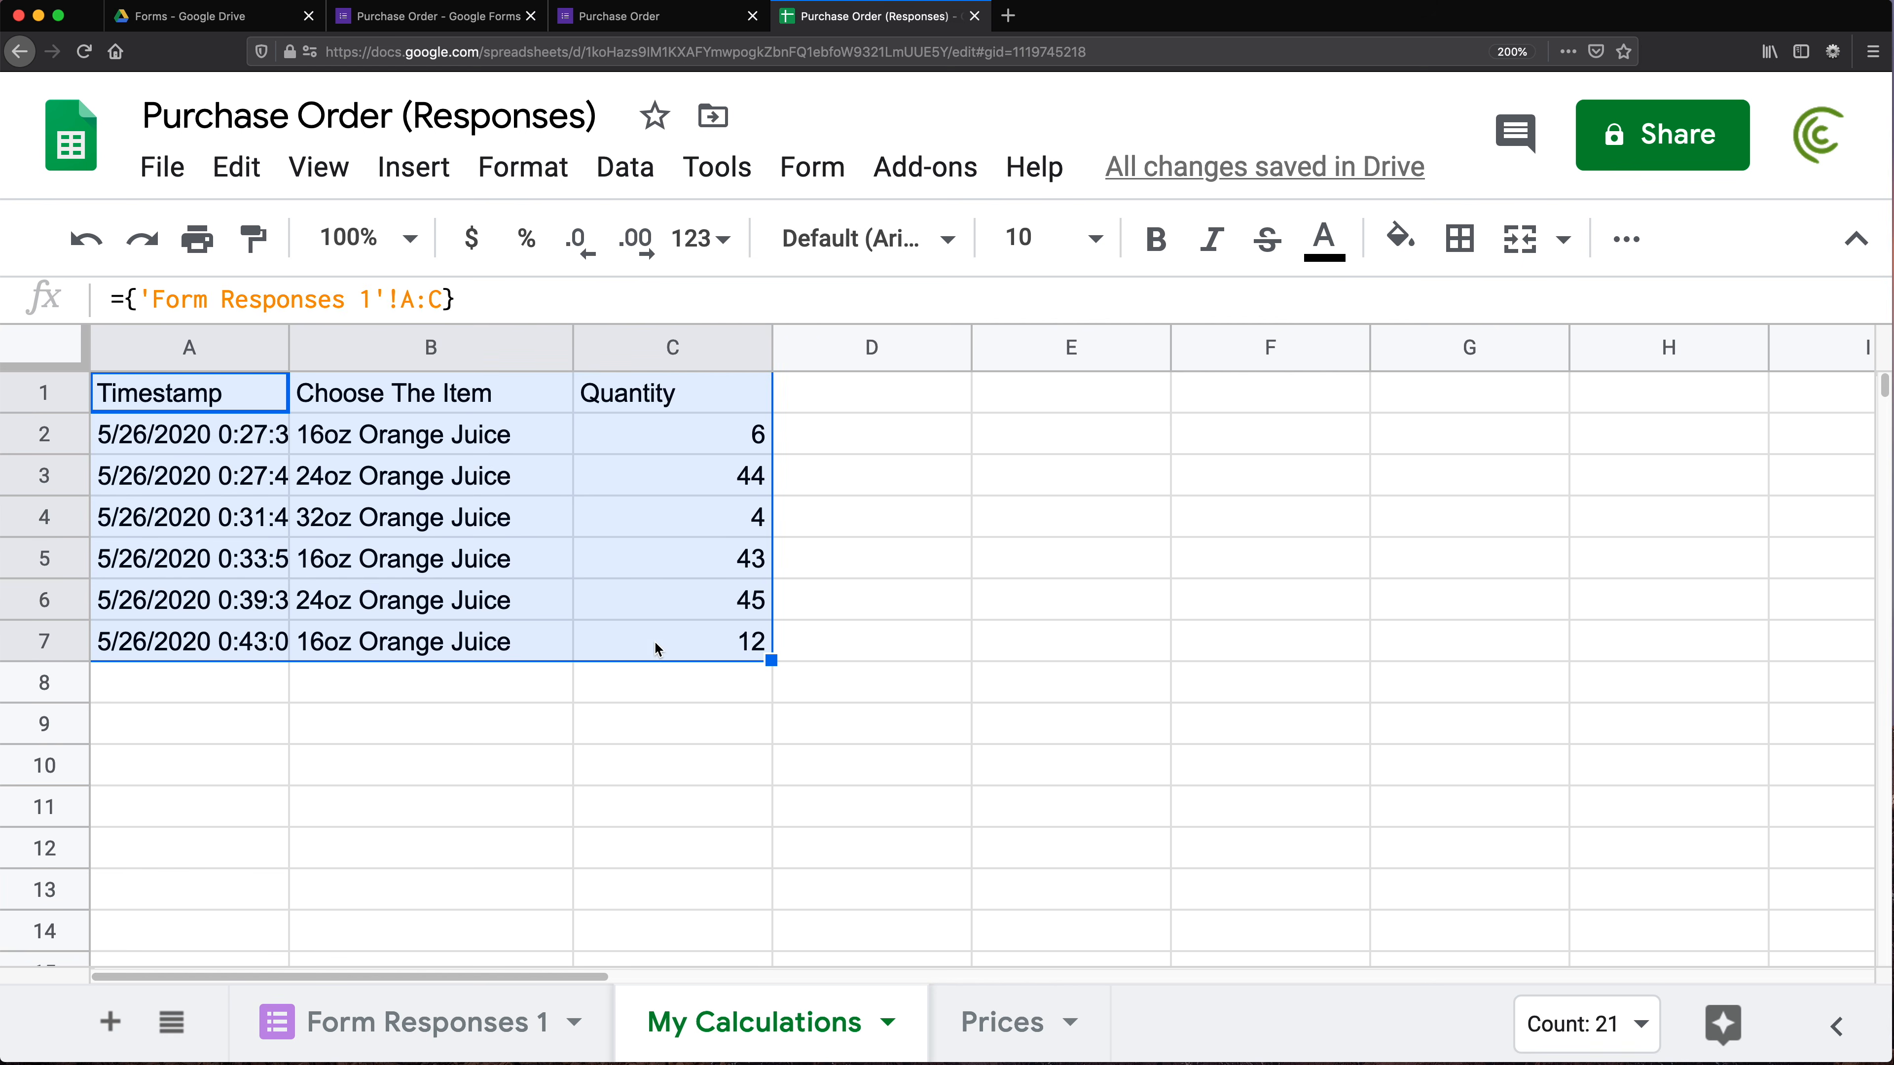
Start an array formula in D1 of My Calculations that labels the first row: =ARRAYFORMULA(IFS(ROW(A:A)=1,"Price",
left_click(843, 396)
type("=")
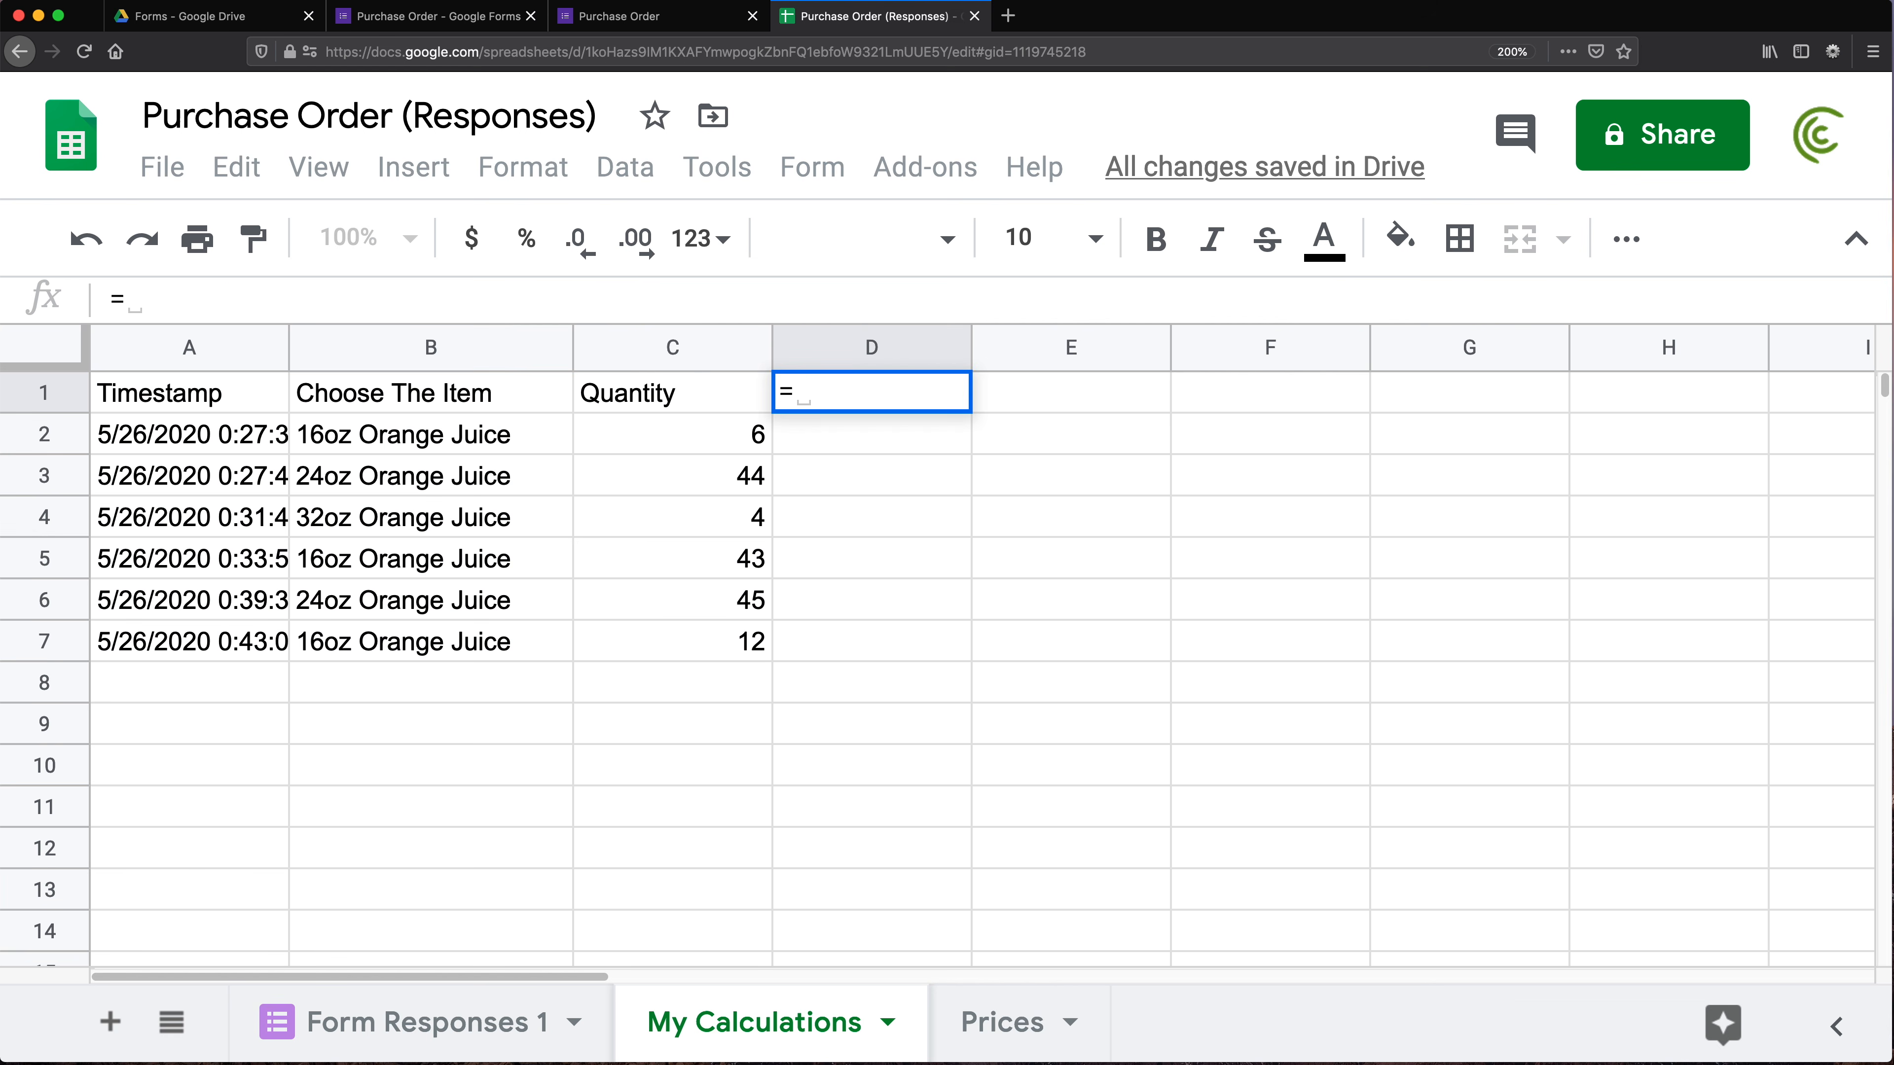
type("ar")
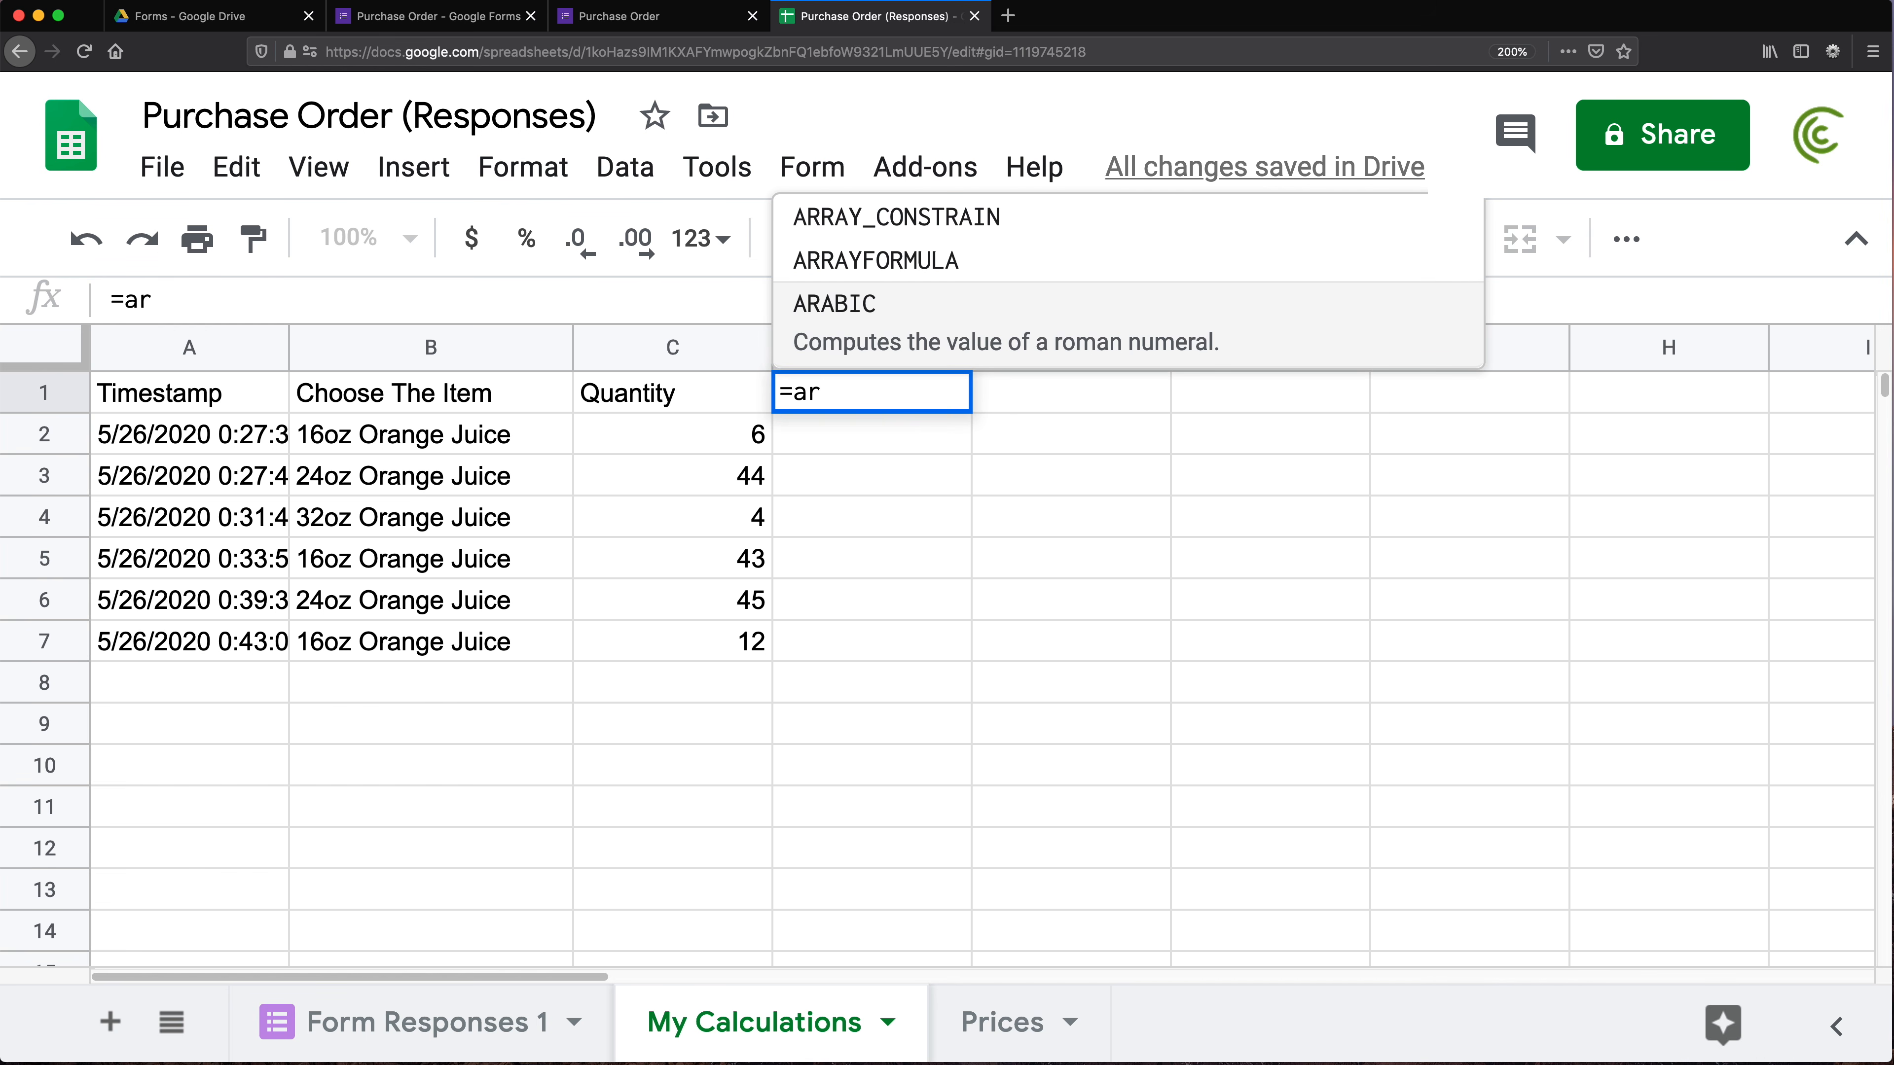
key("Up")
key("Tab")
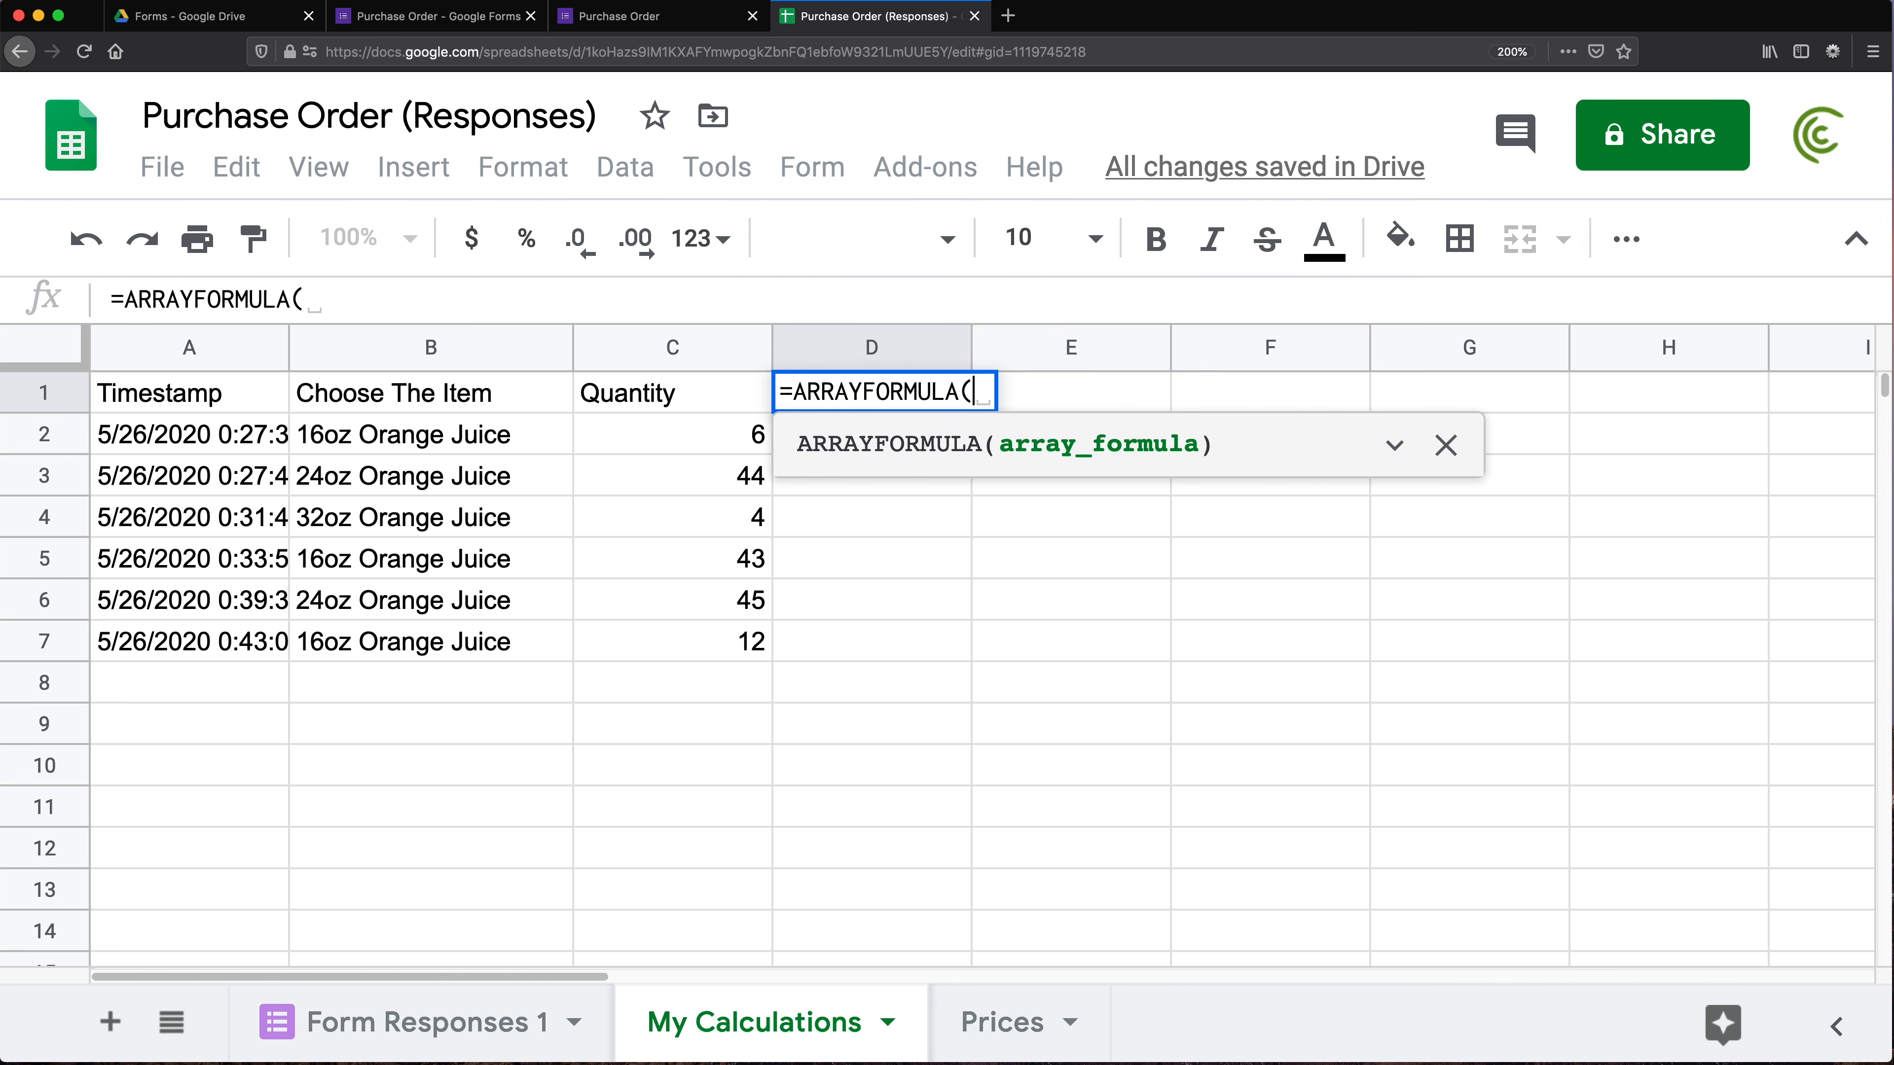
type("IFS")
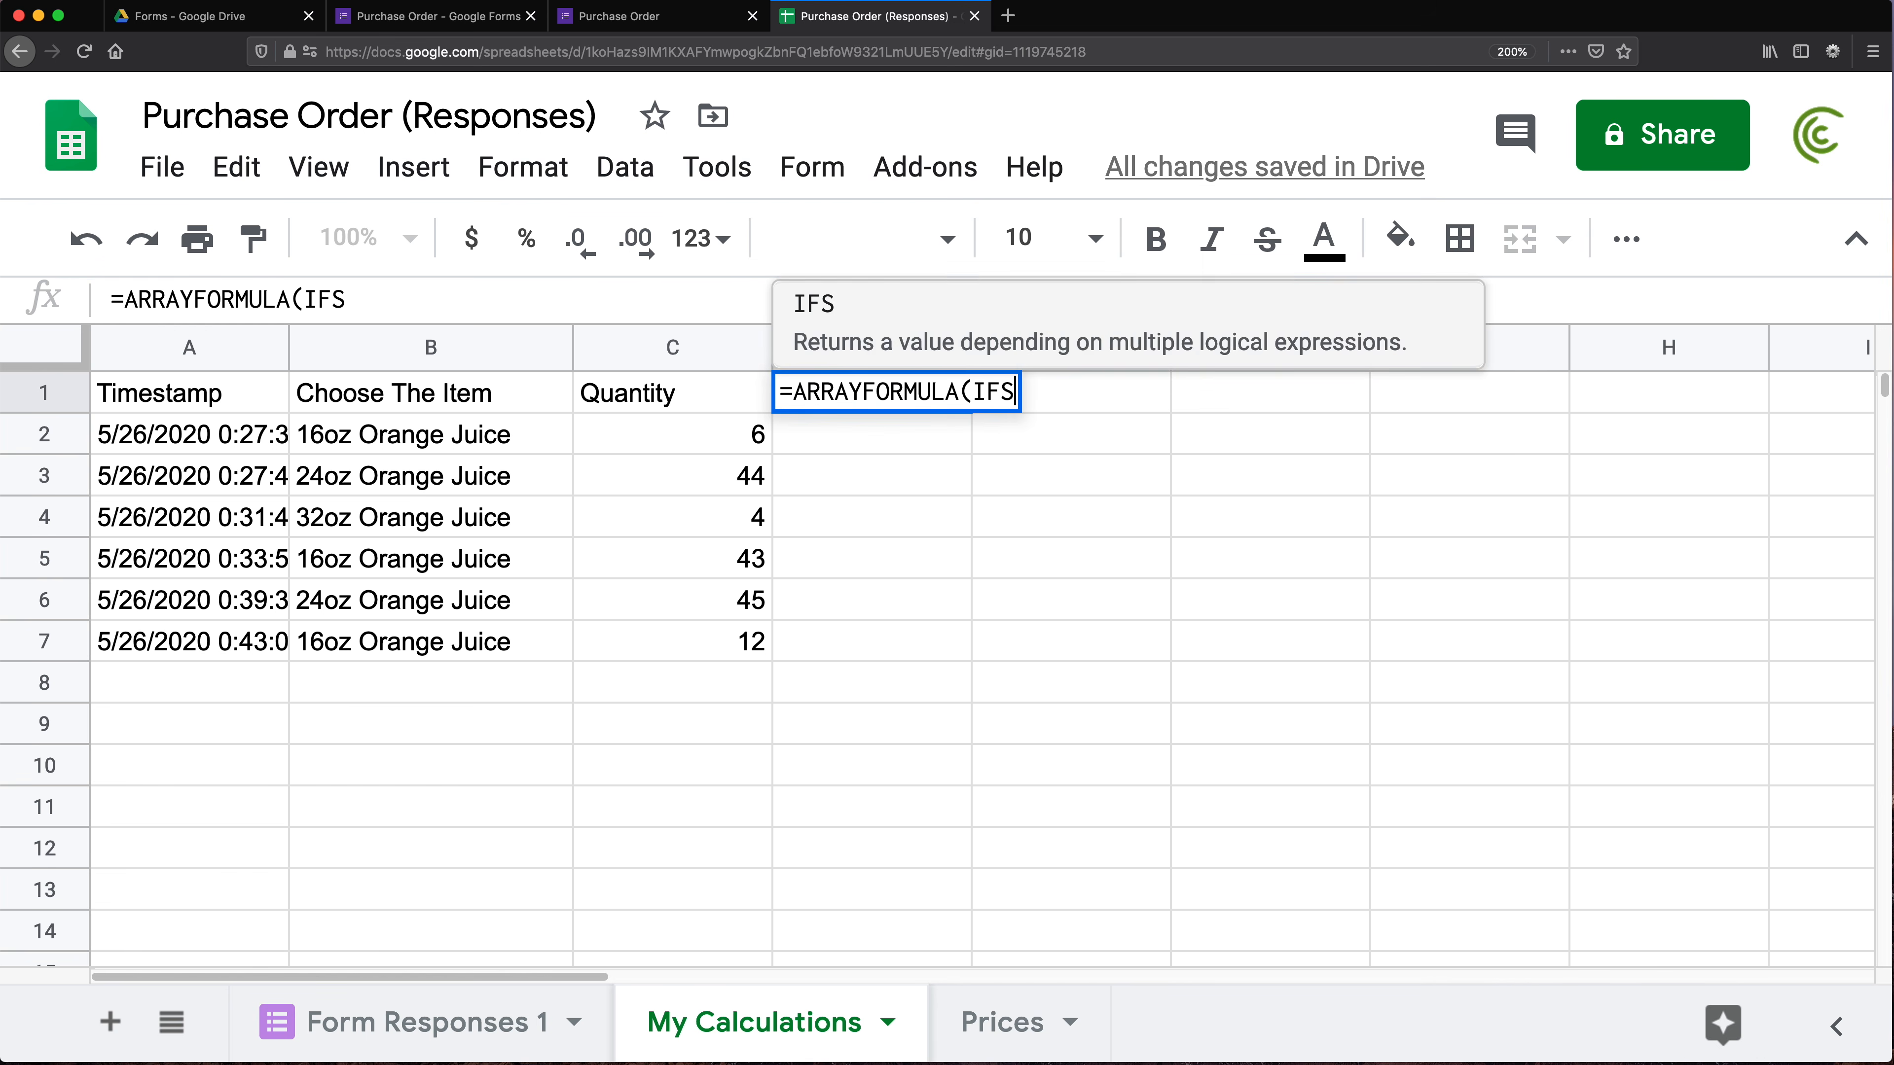
type("(RWO")
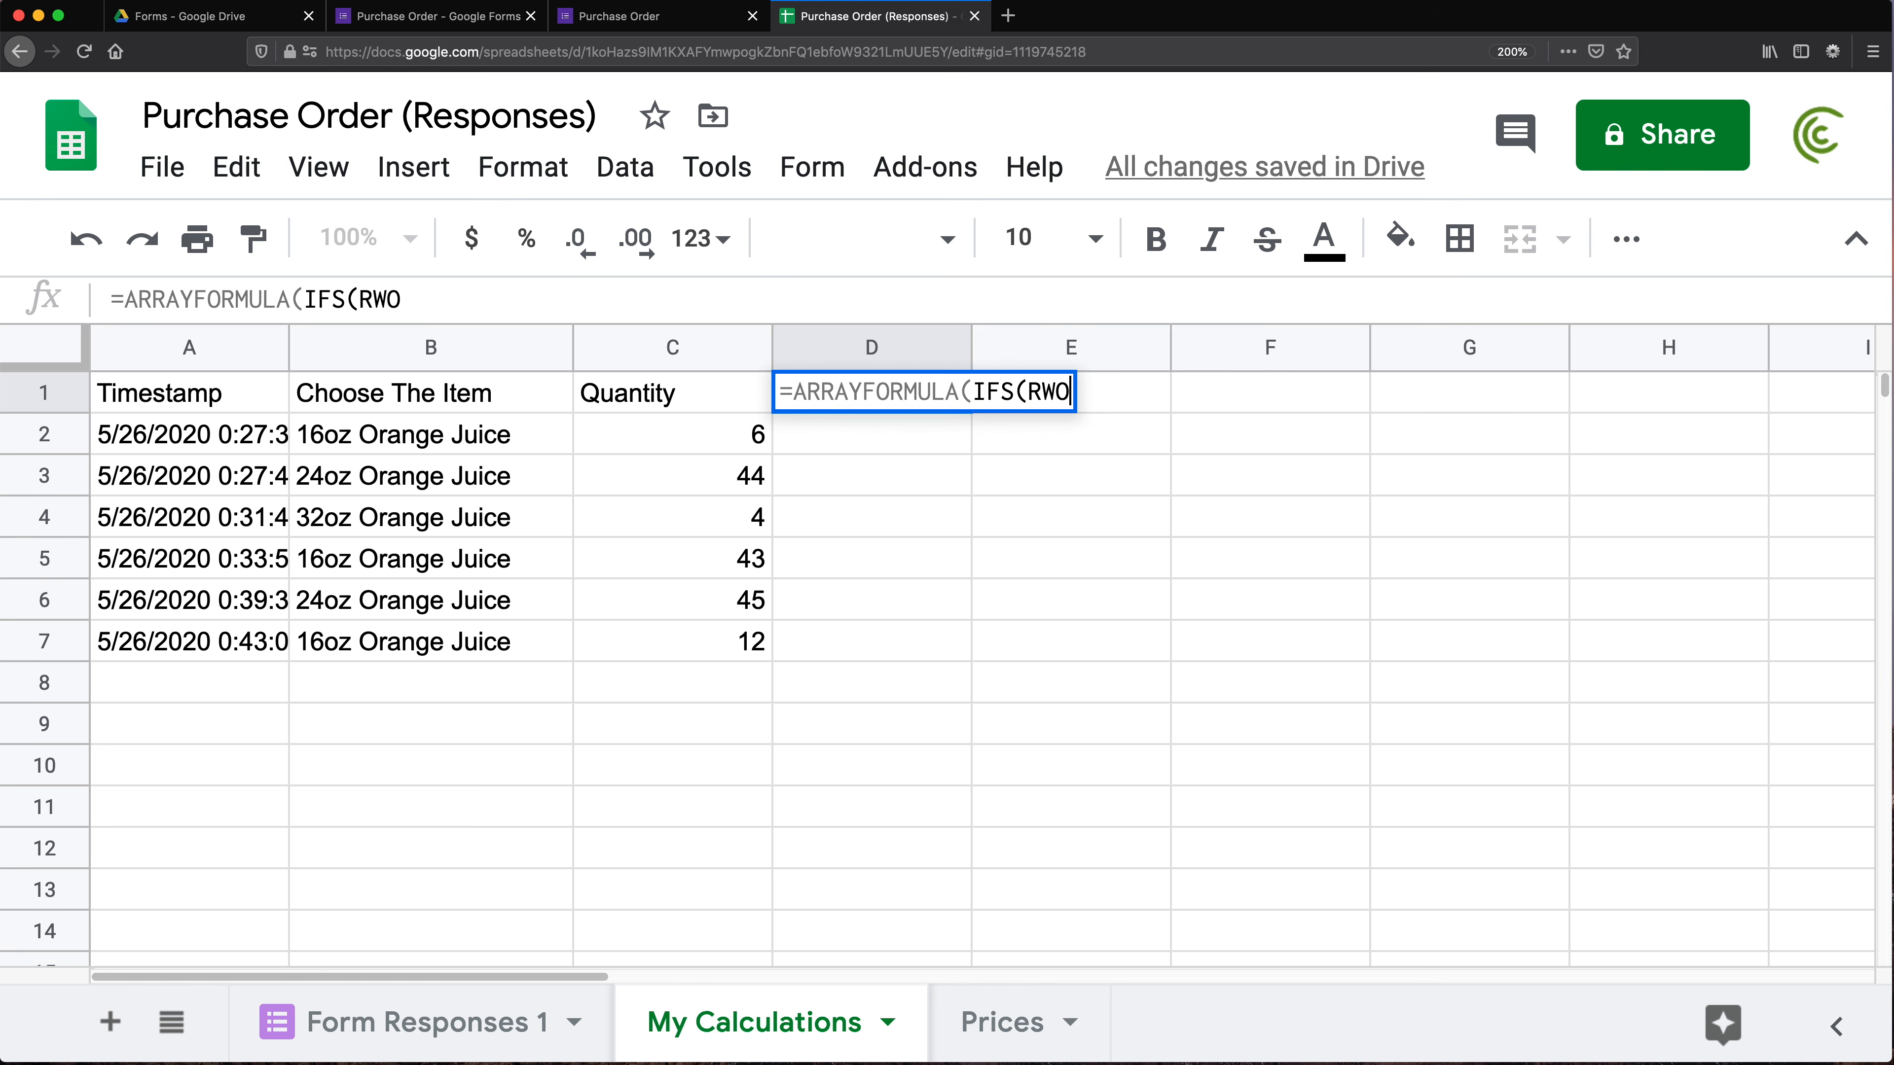
key("BackSpace")
key("BackSpace")
type("OW(")
left_click(170, 350)
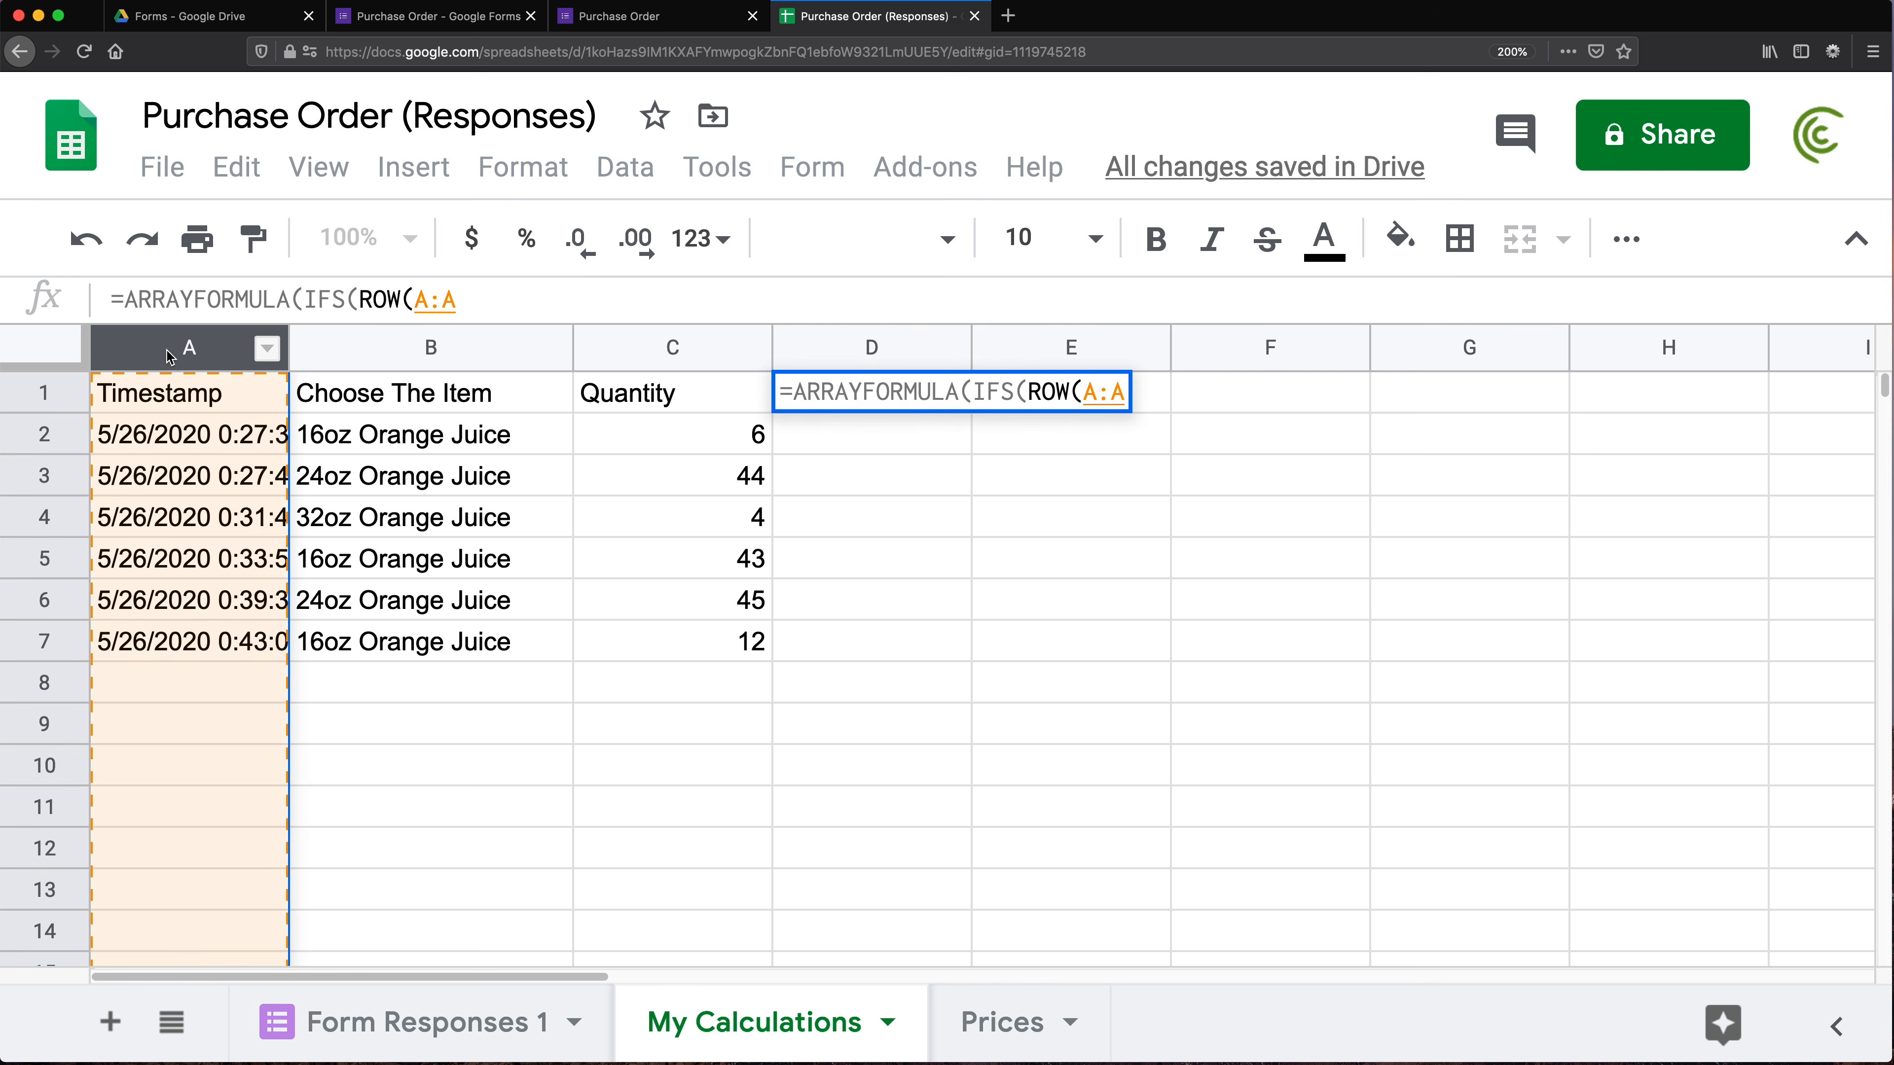
type(")=1")
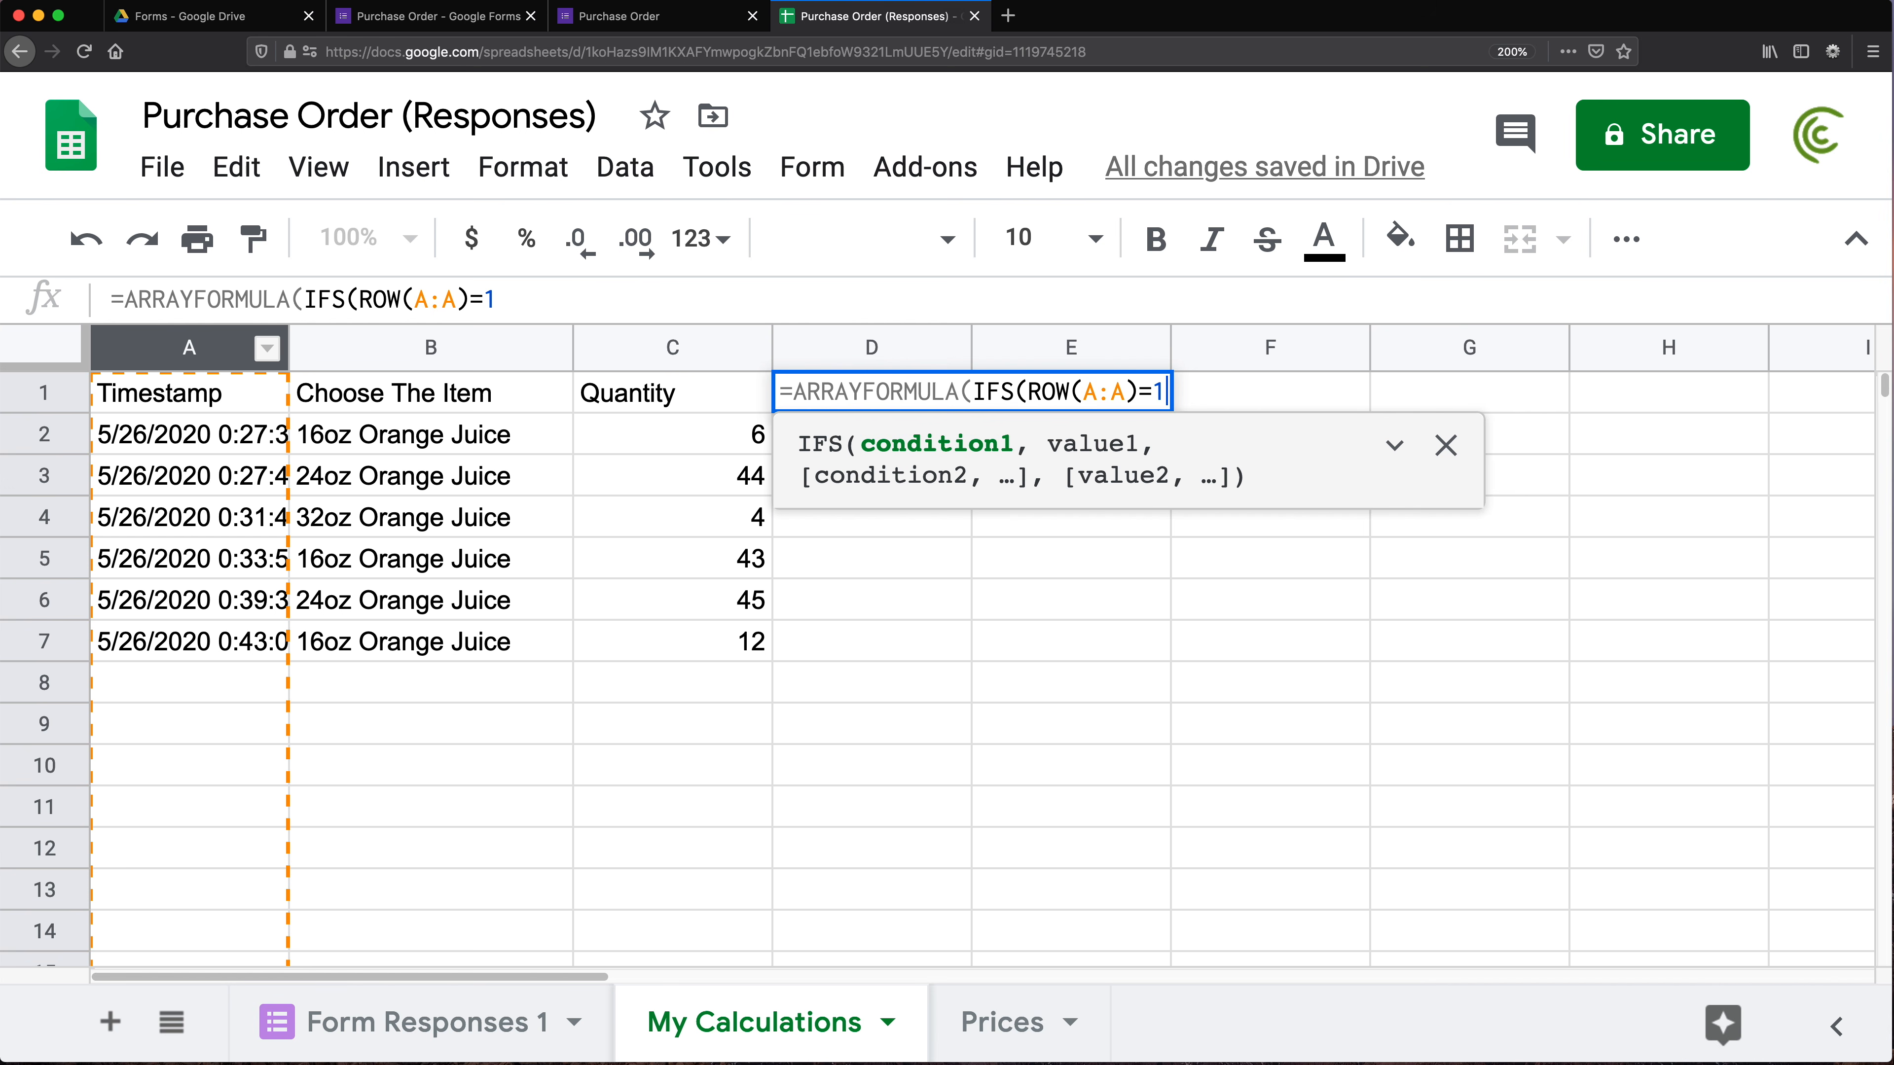
type(",\"")
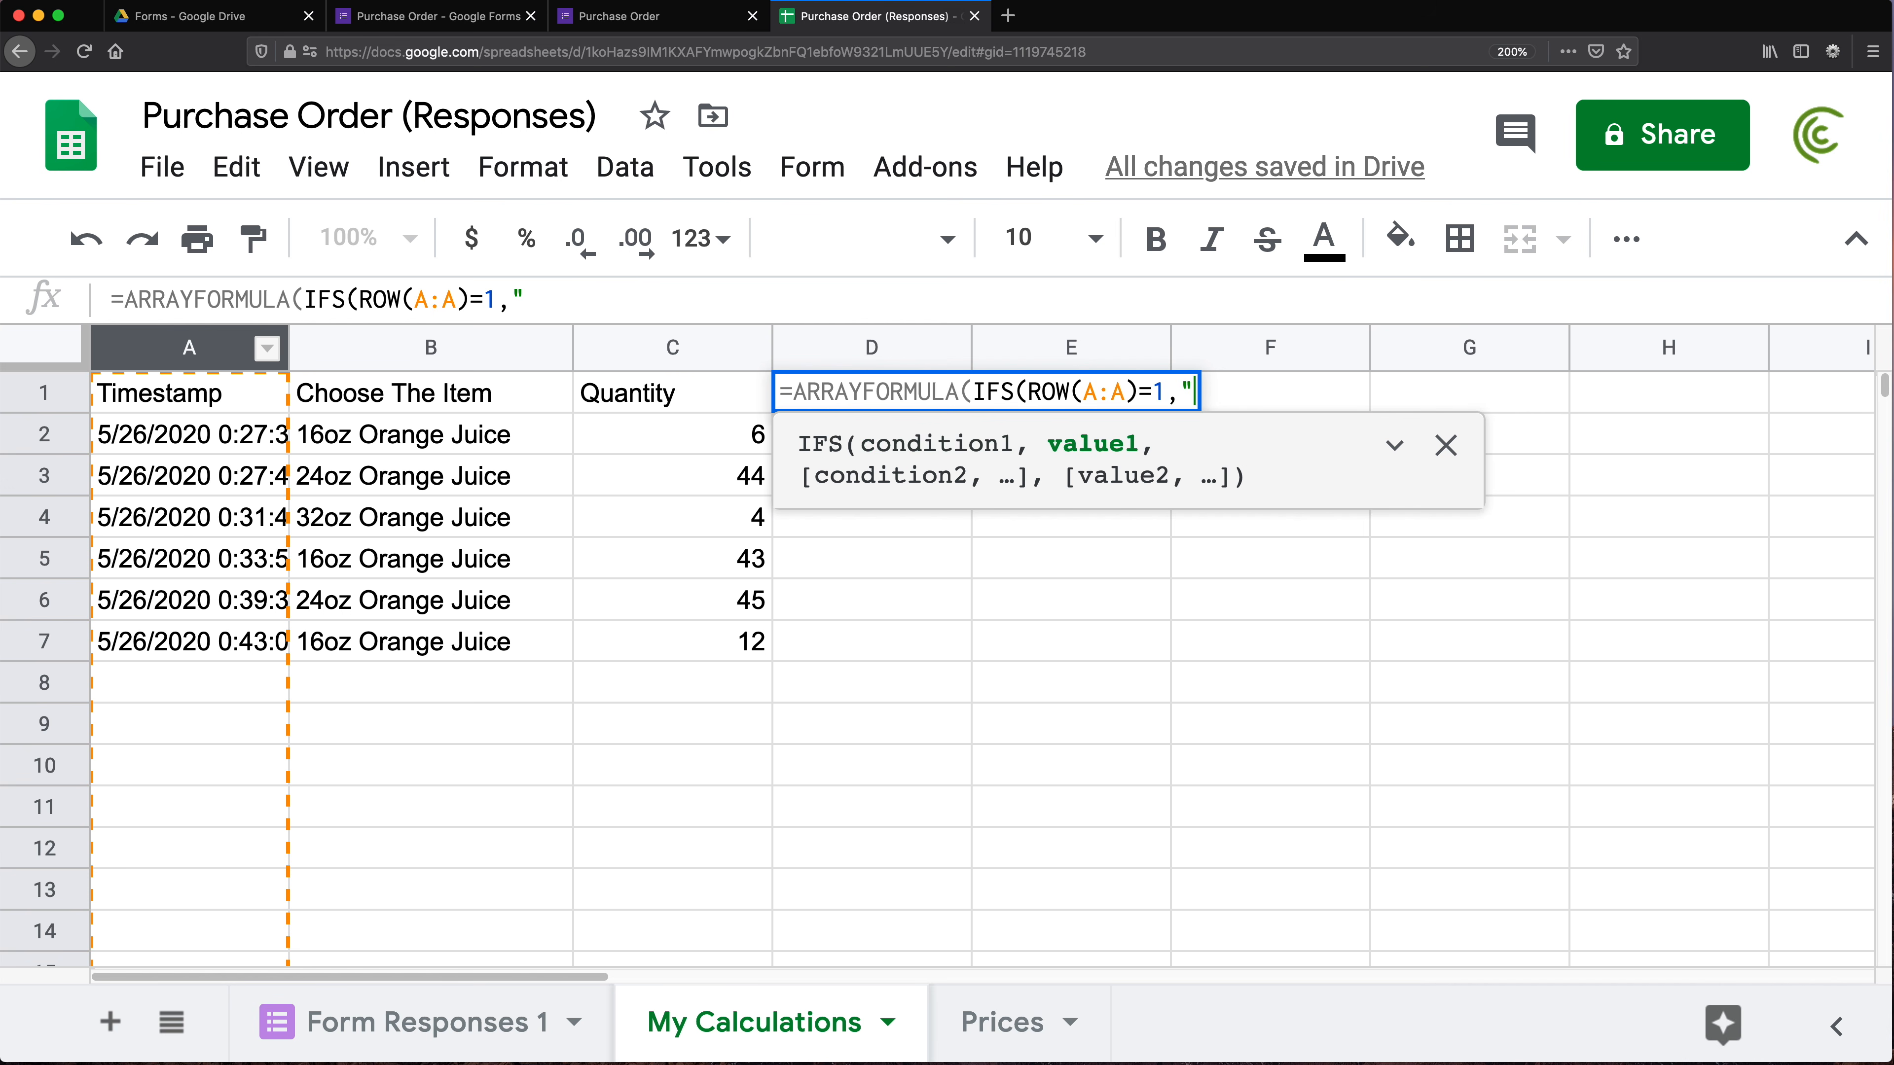
type("Price\",")
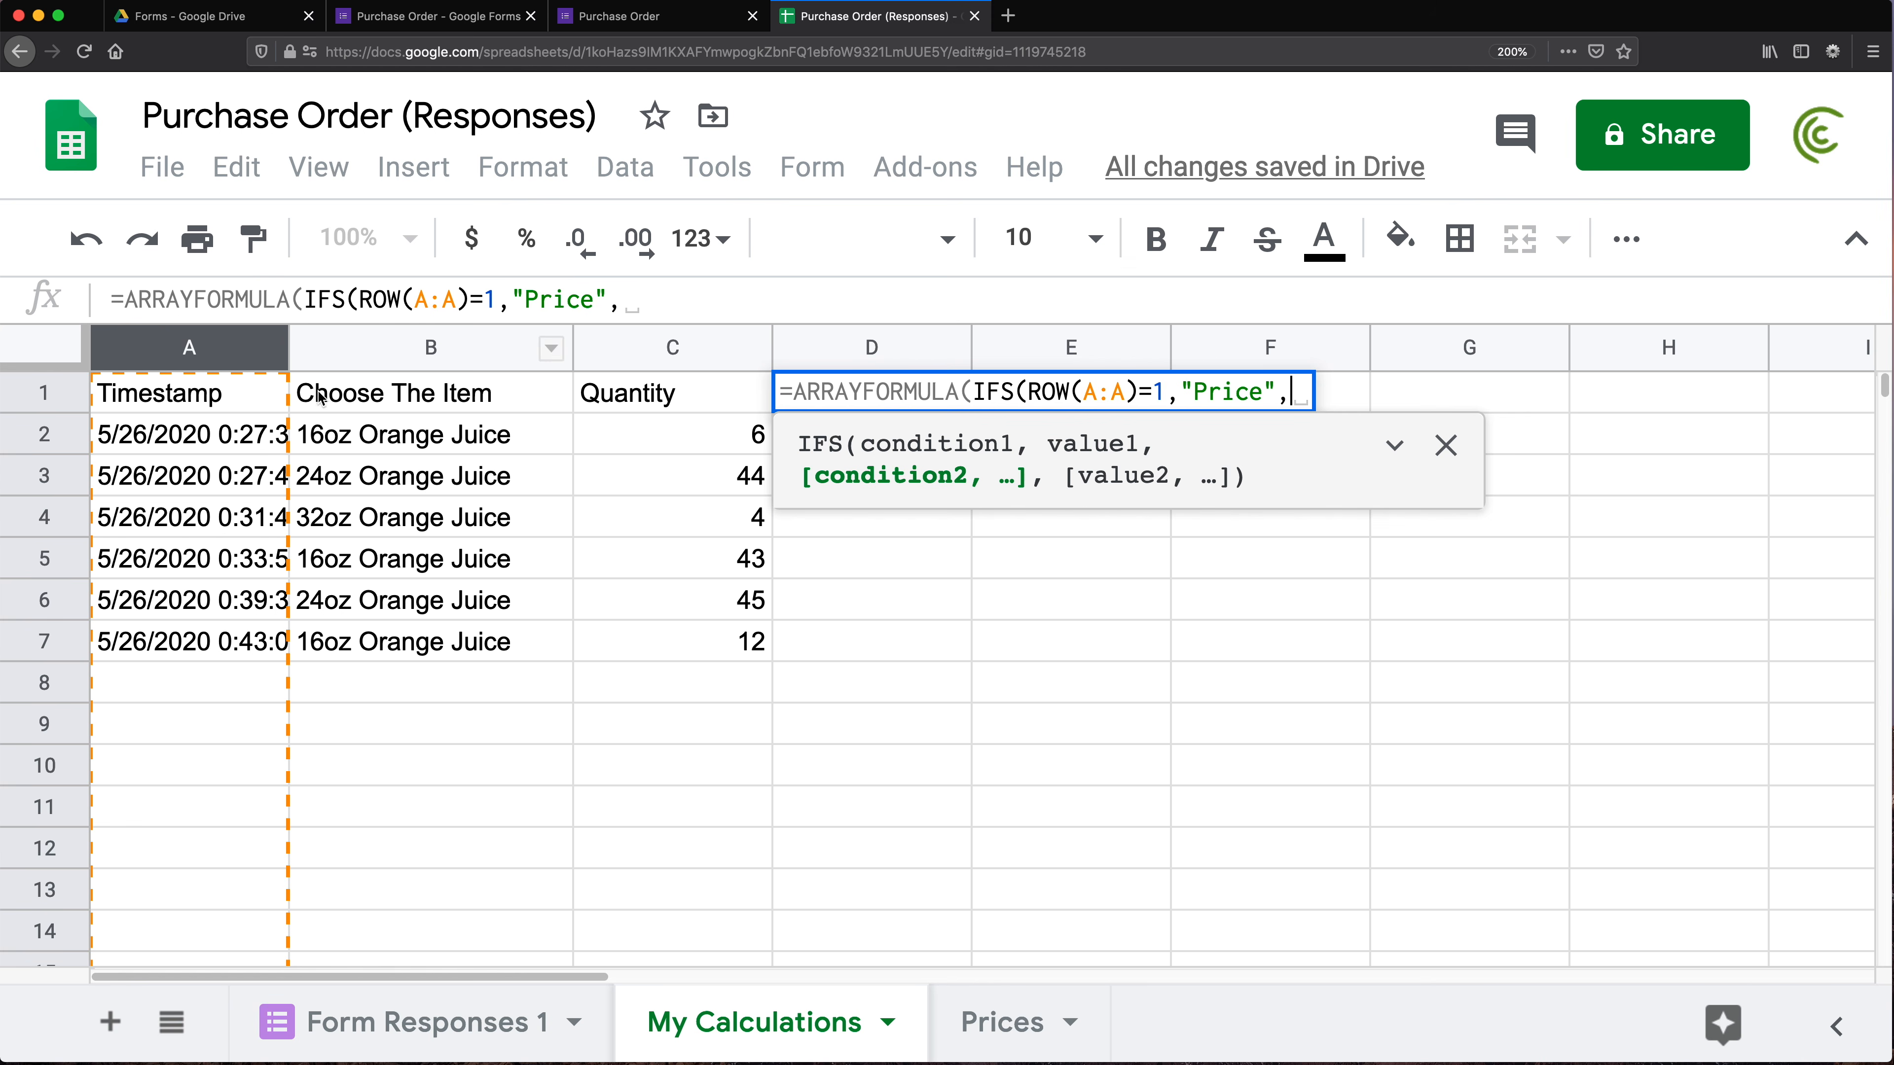
Add the condition A:A="" with the value "" to the D1 formula so rows without a timestamp stay blank
left_click(176, 343)
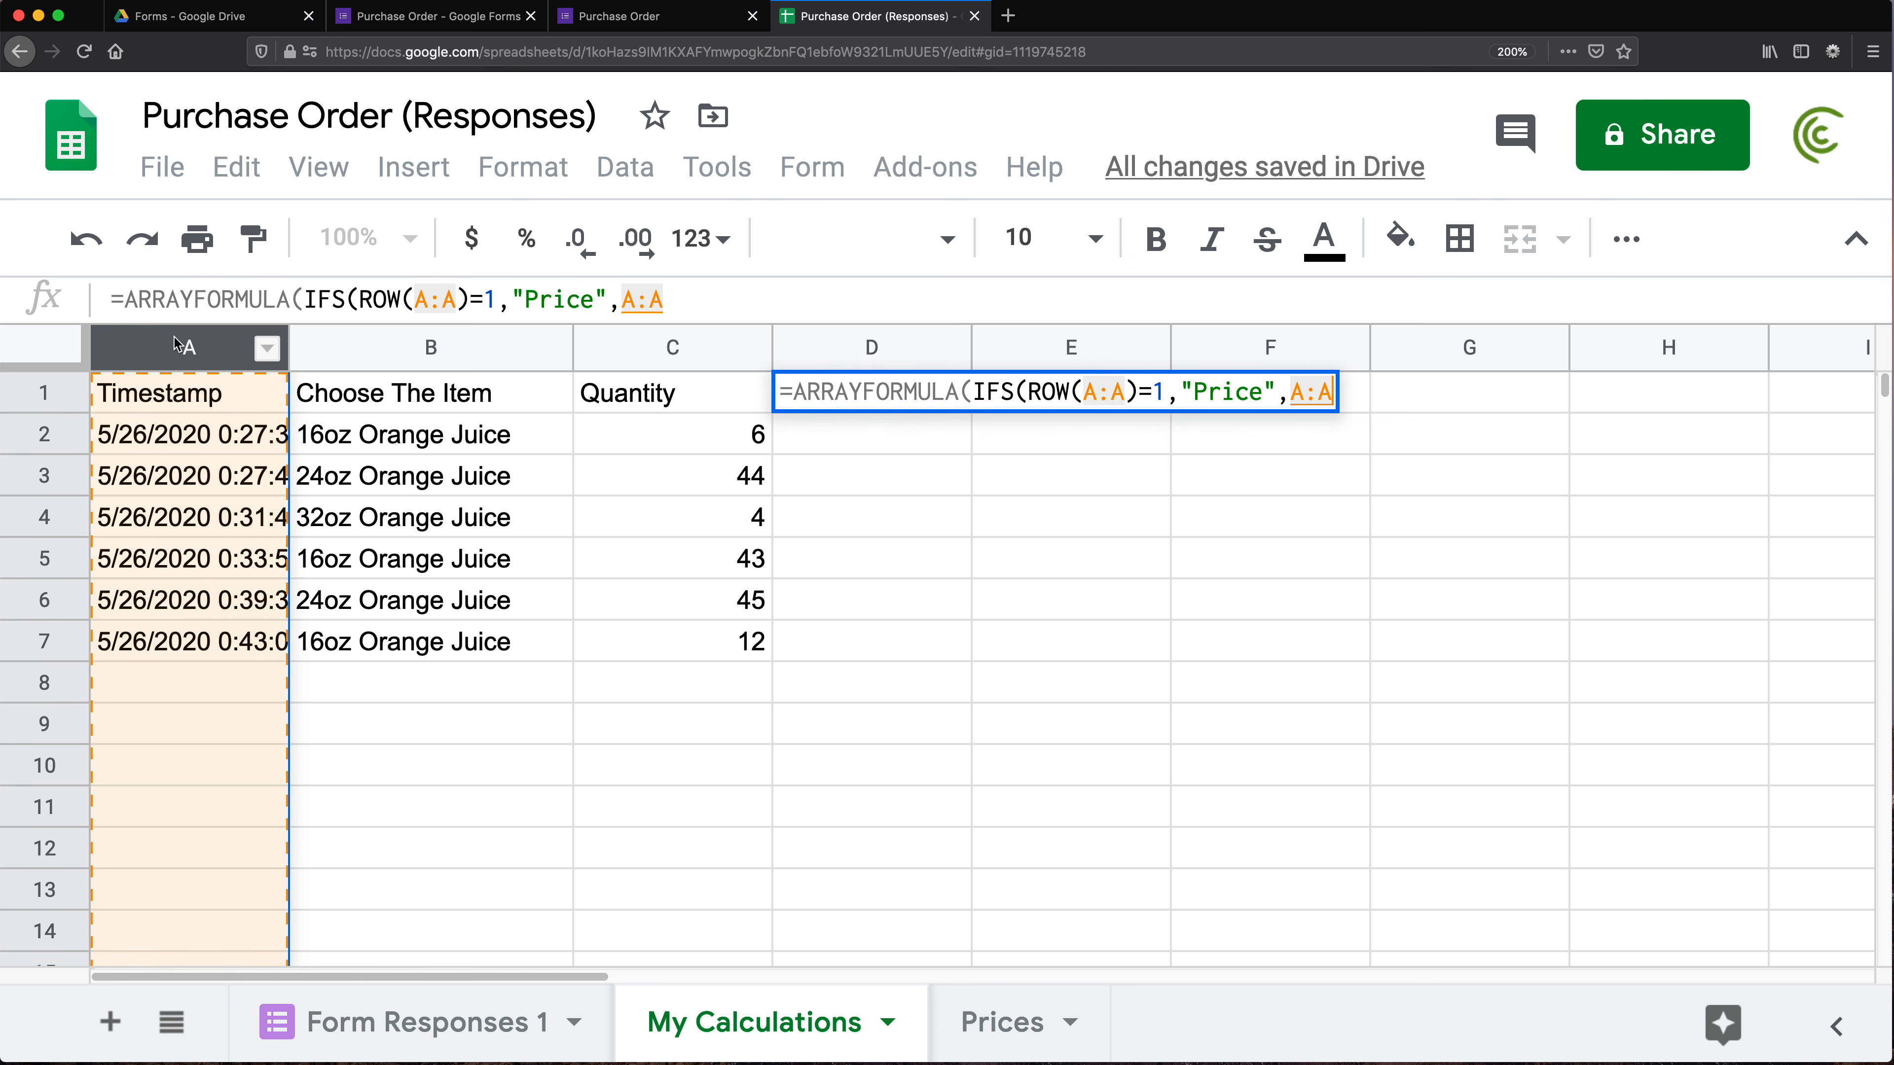
type("=\"\"")
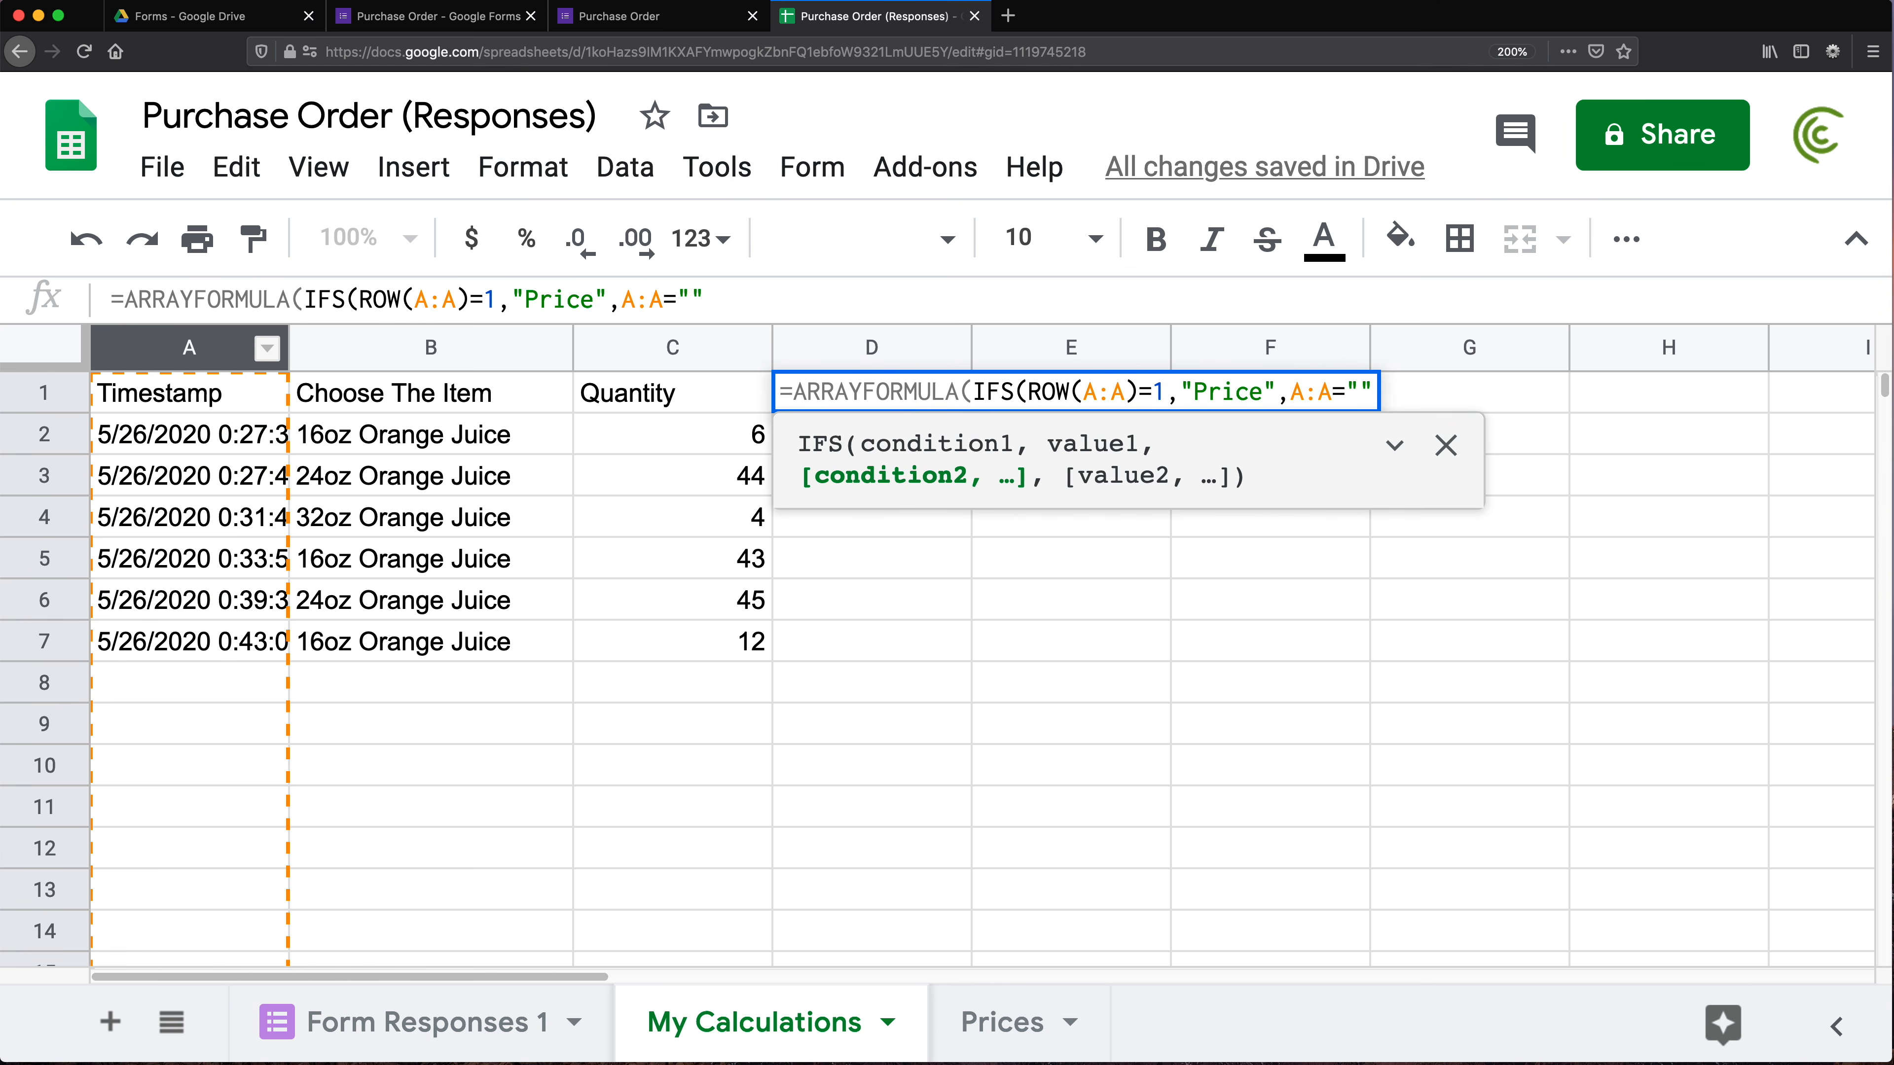
type(",")
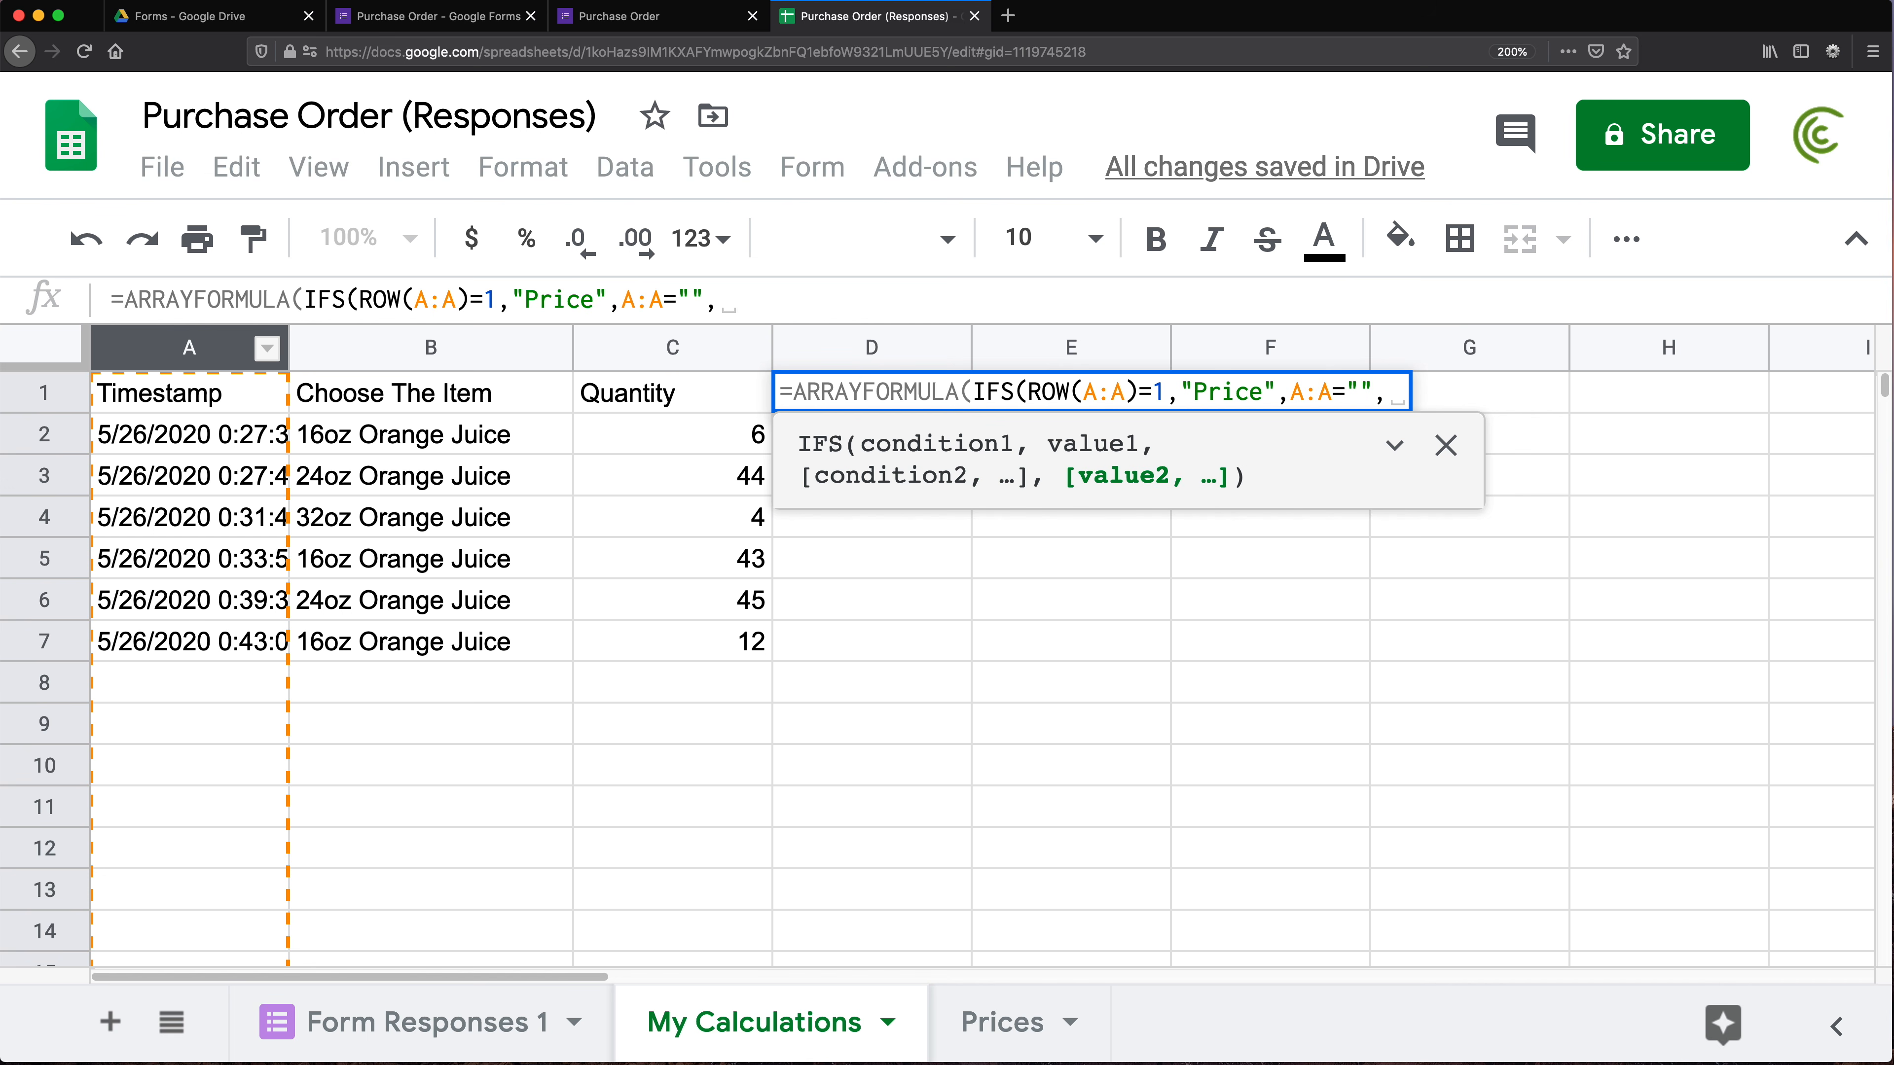
type("\"\", ")
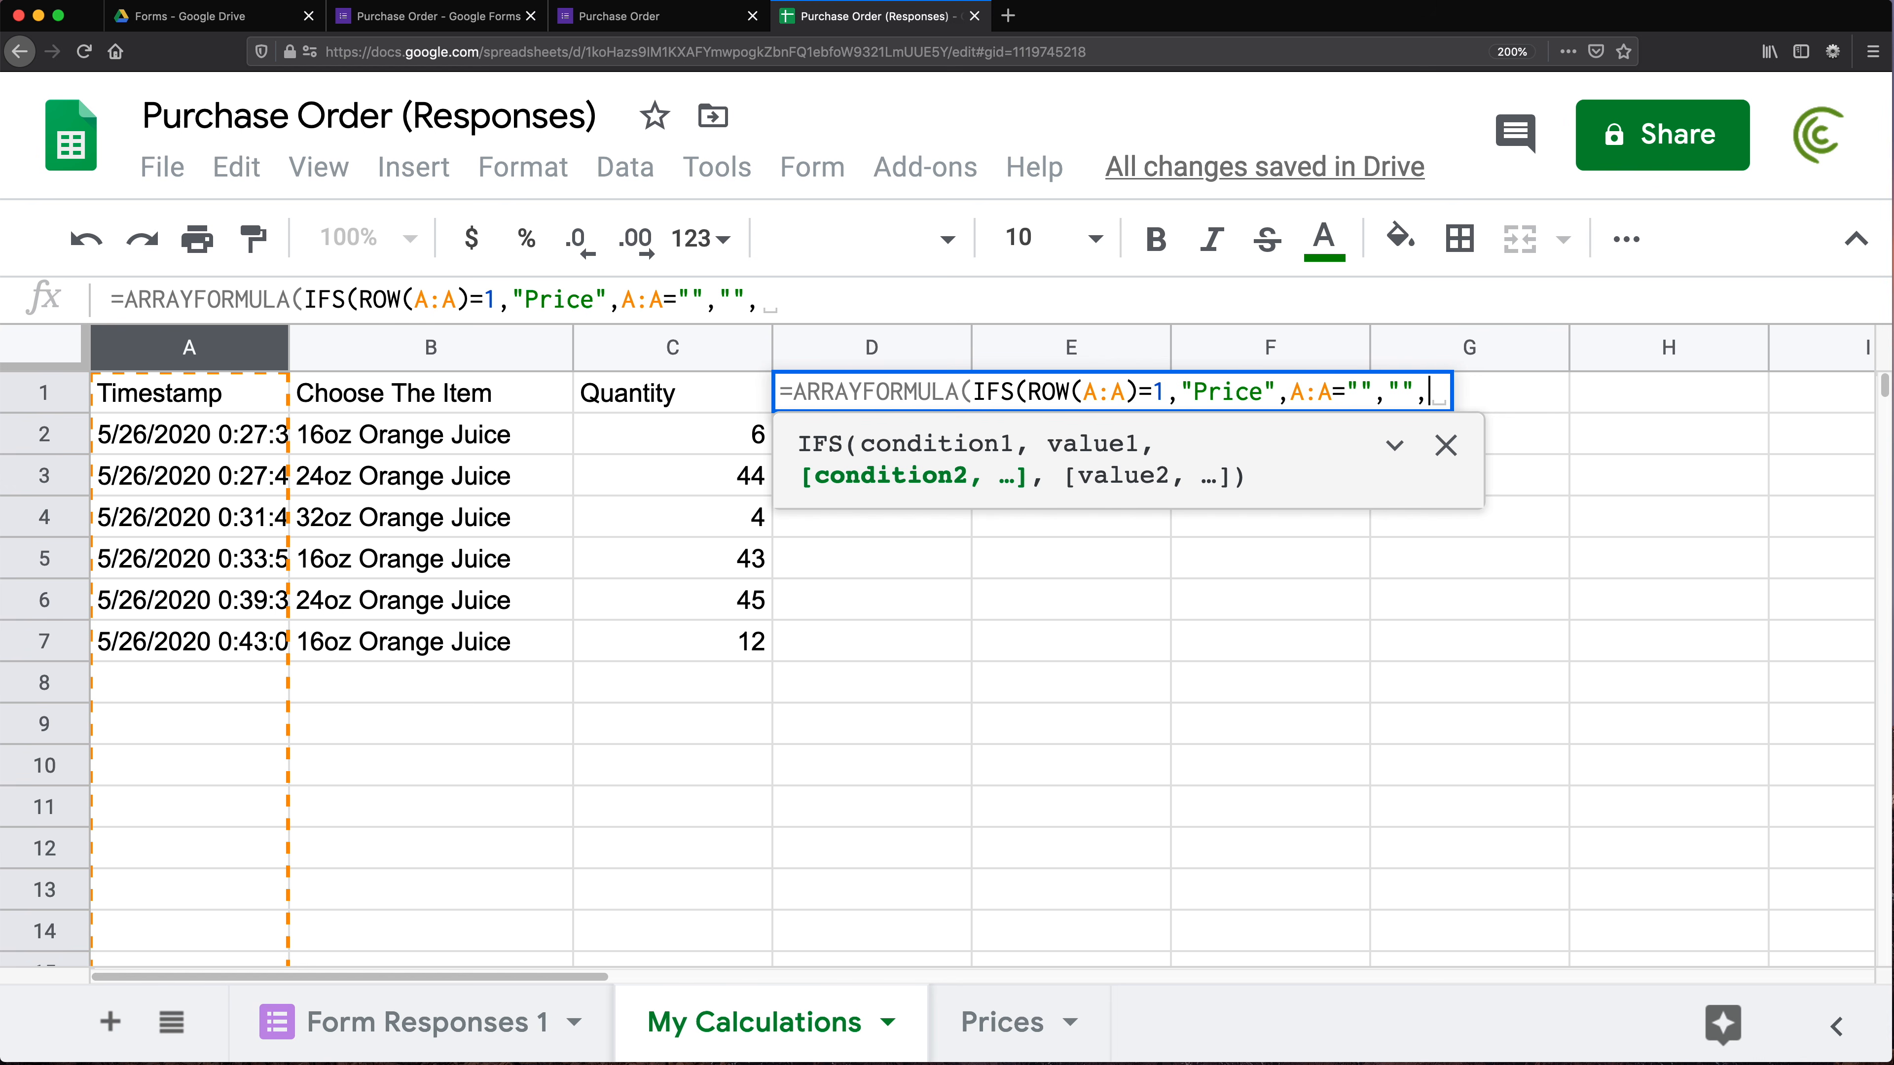
Continue the D1 formula with VLOOKUP(B:B,Prices!$A:$B,2,0) to find each item's price on the Prices sheet
type("VL")
key("Tab")
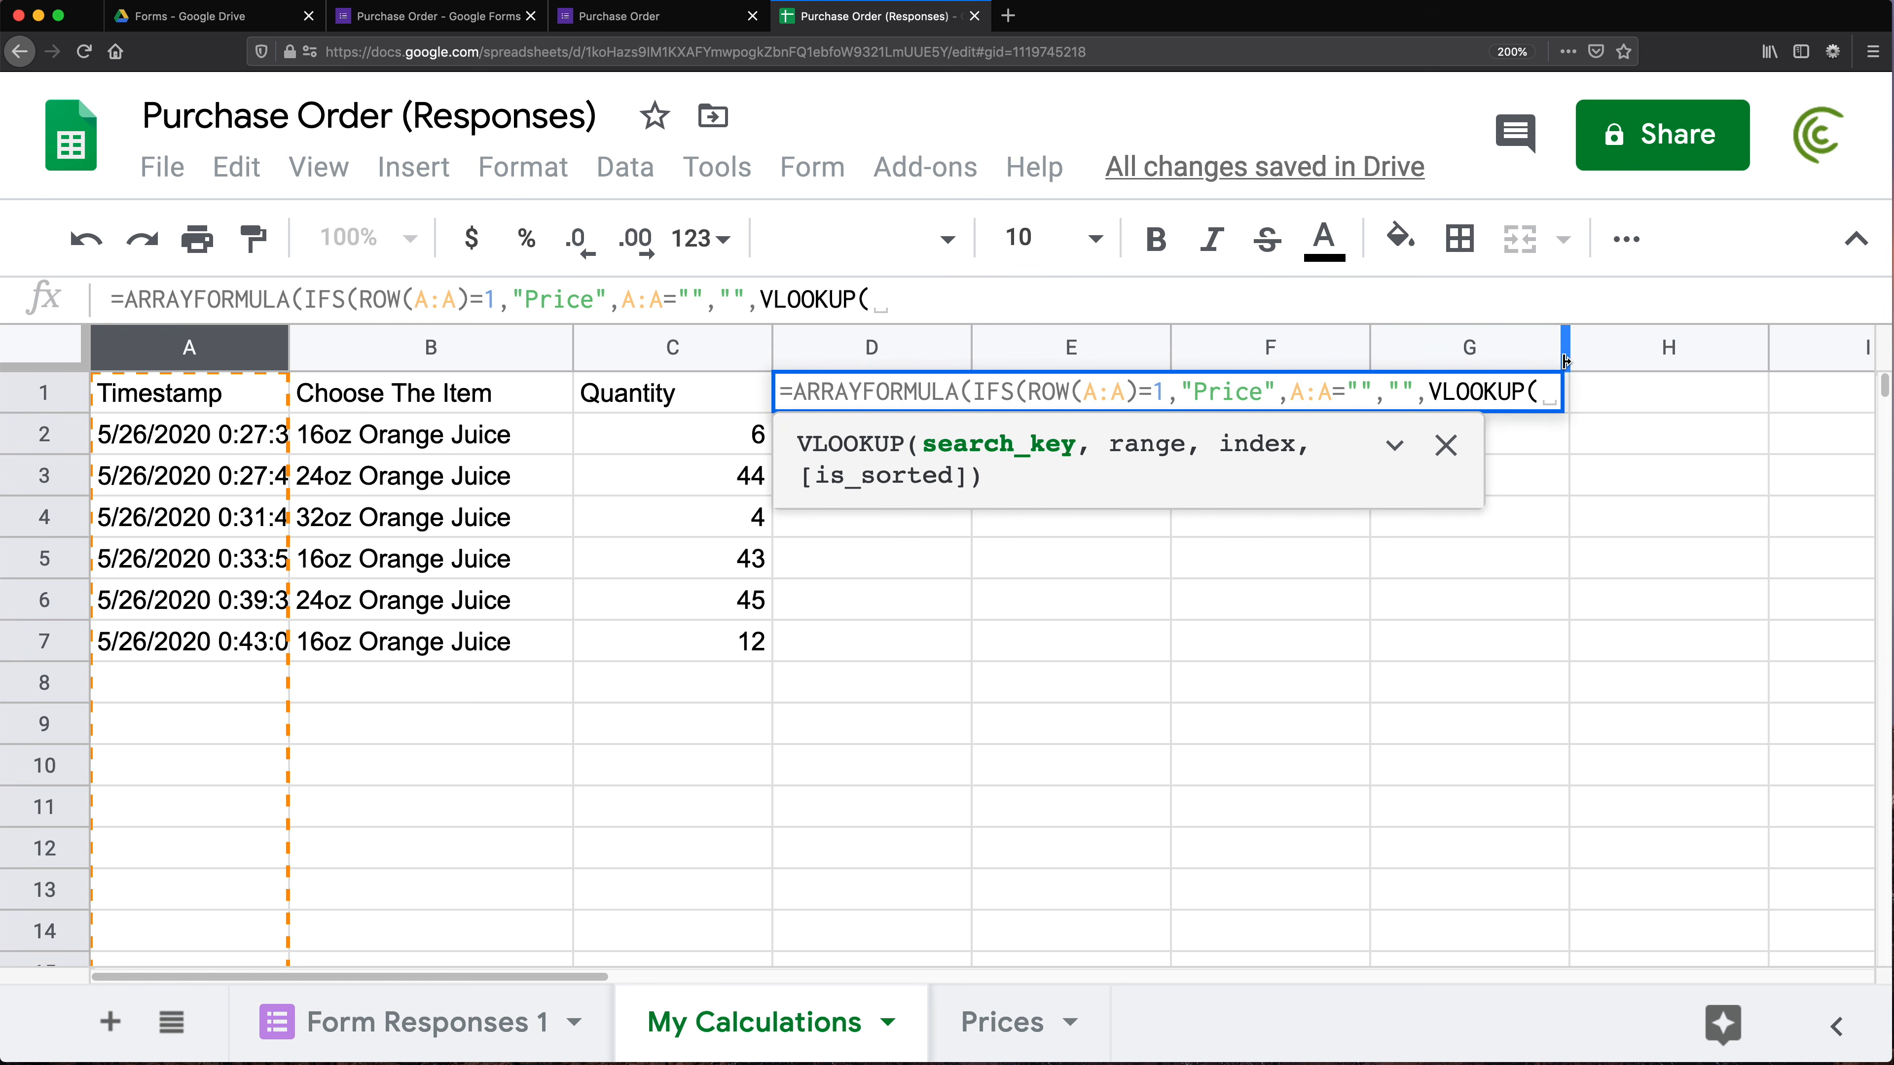
left_click(457, 345)
type(",")
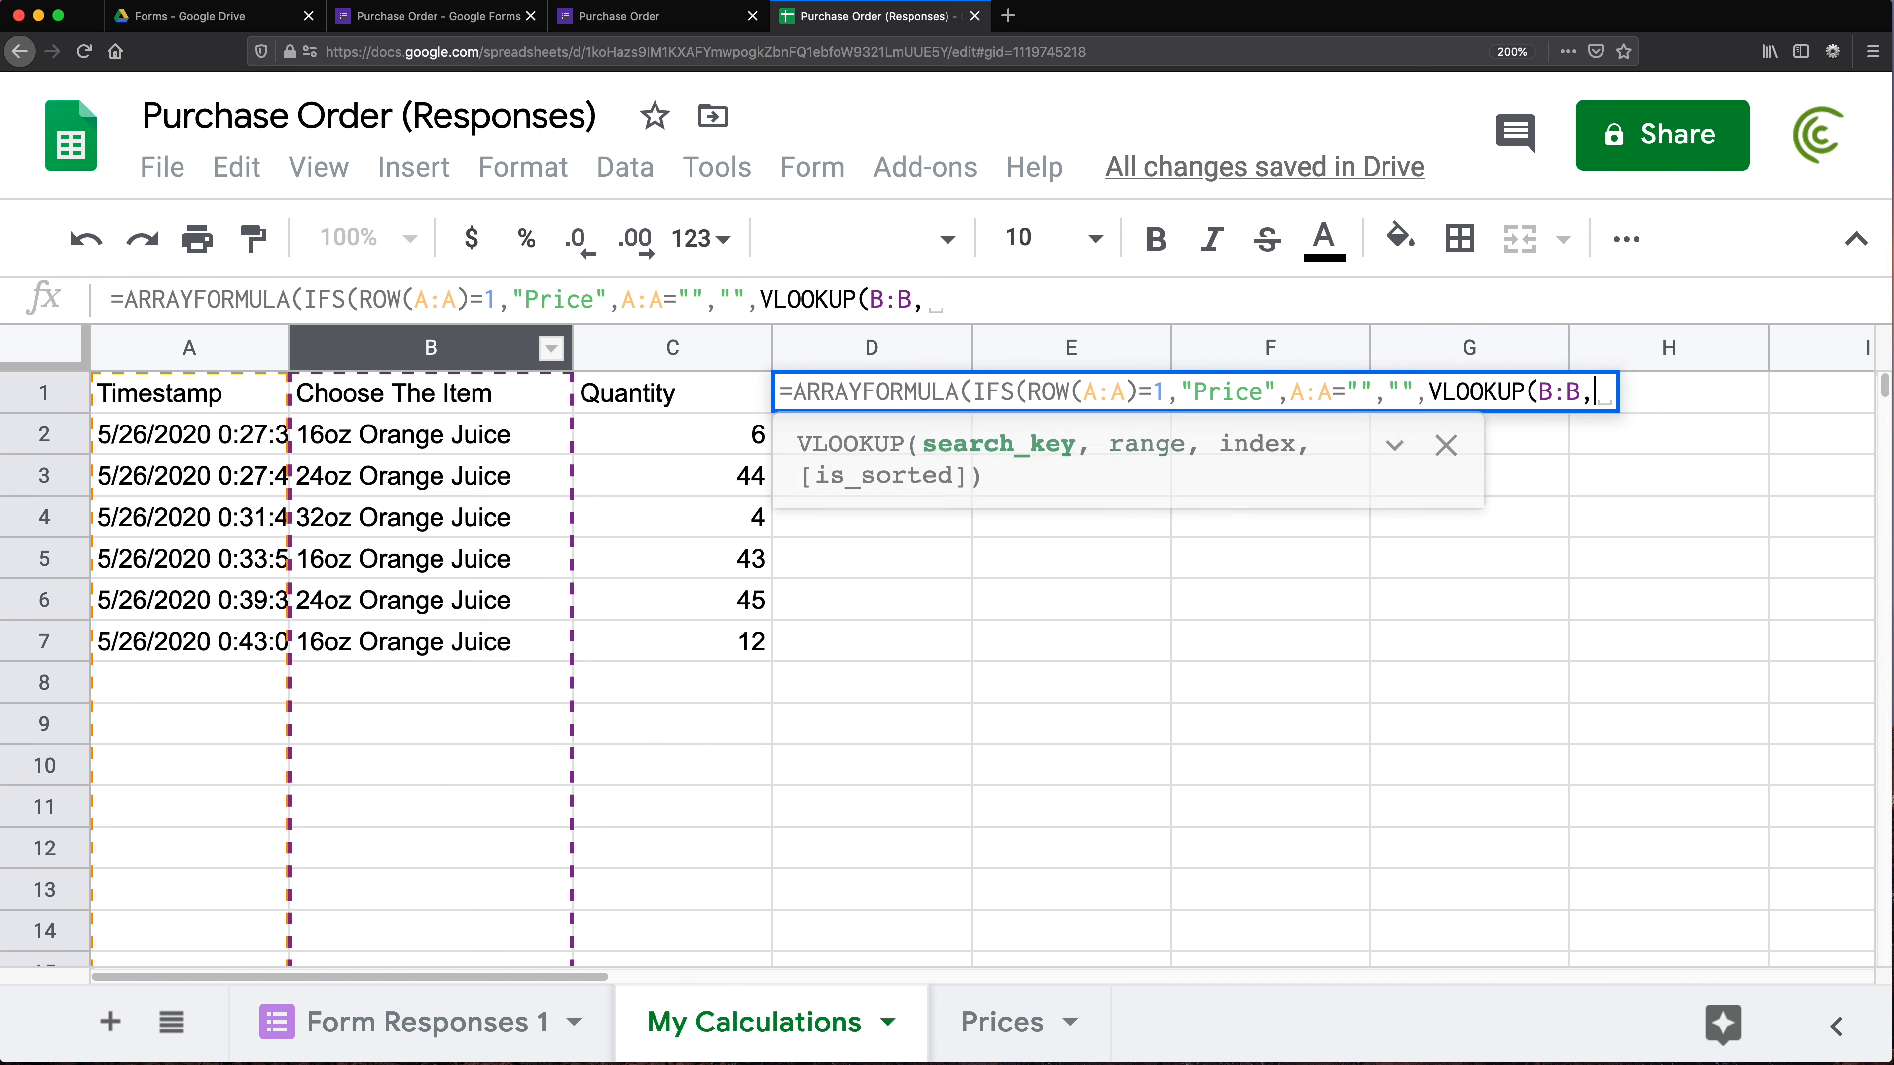
left_click(1006, 1019)
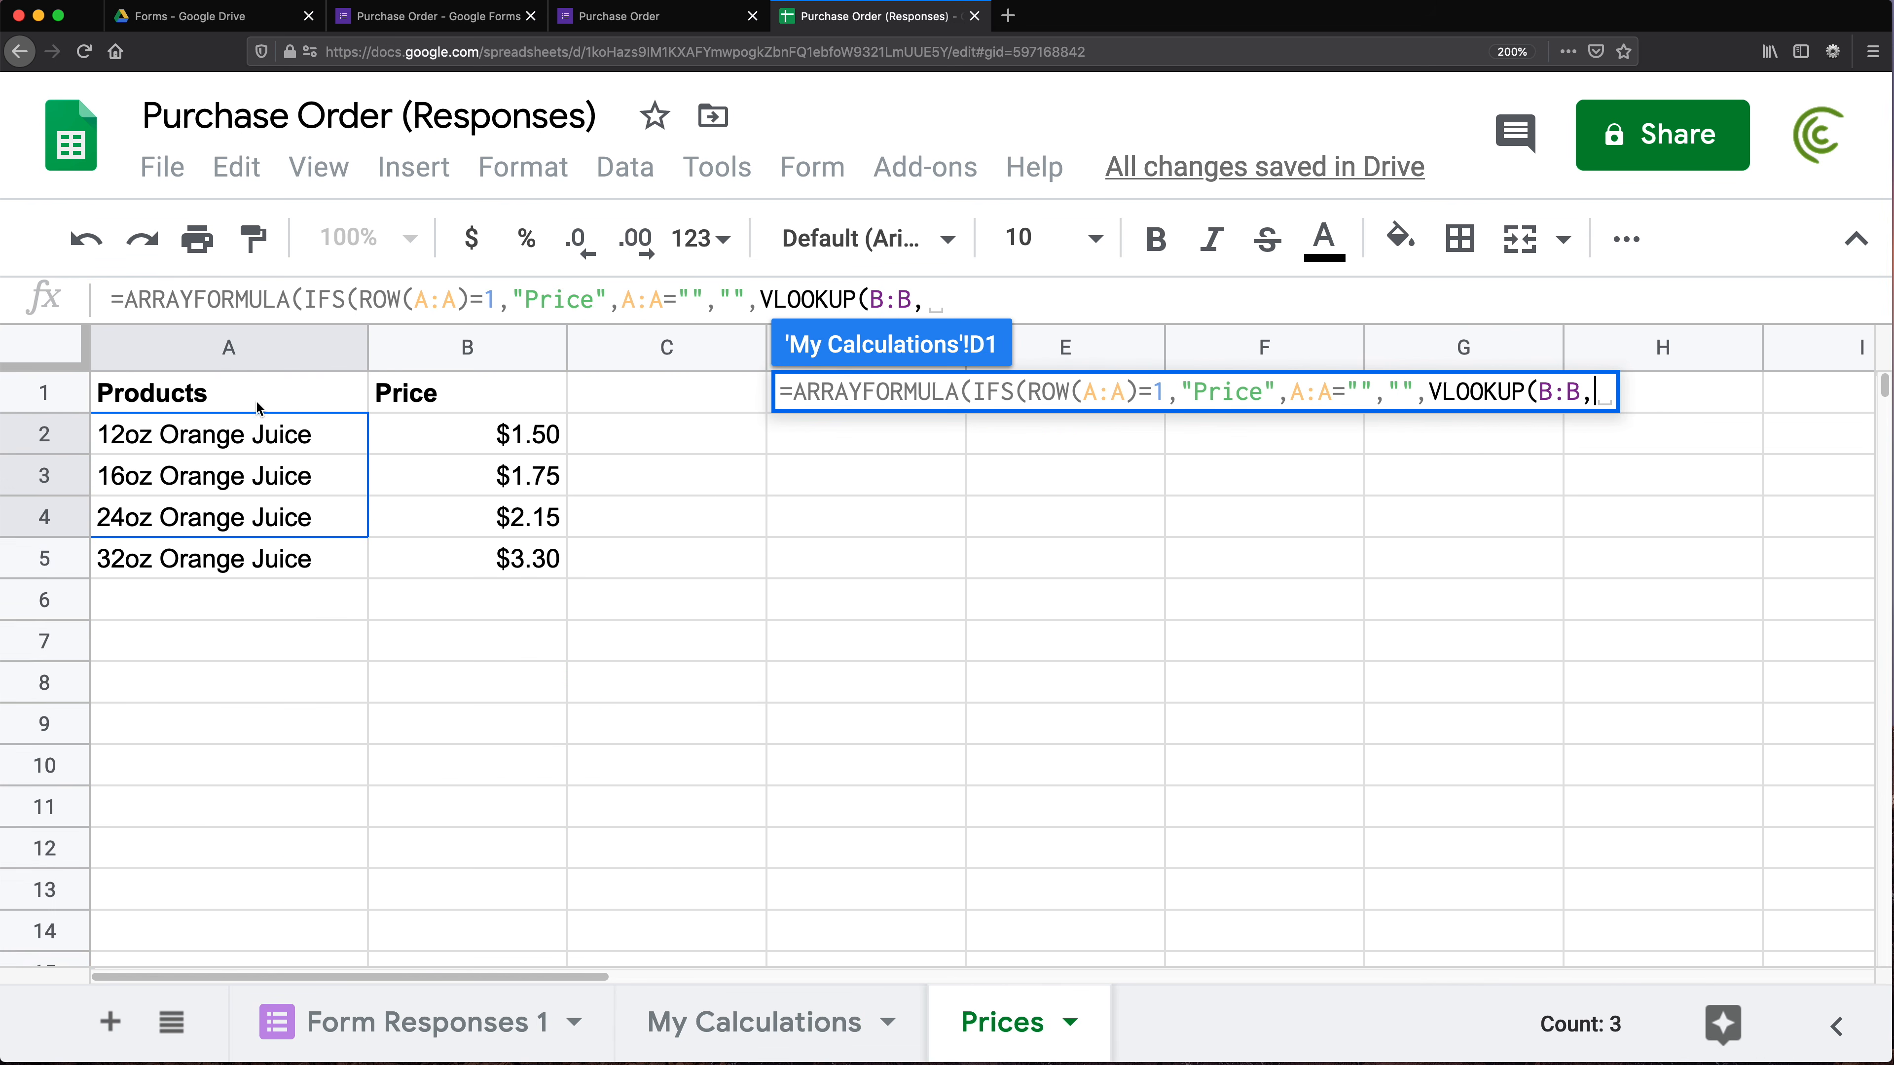
left_click_drag(224, 346, 454, 347)
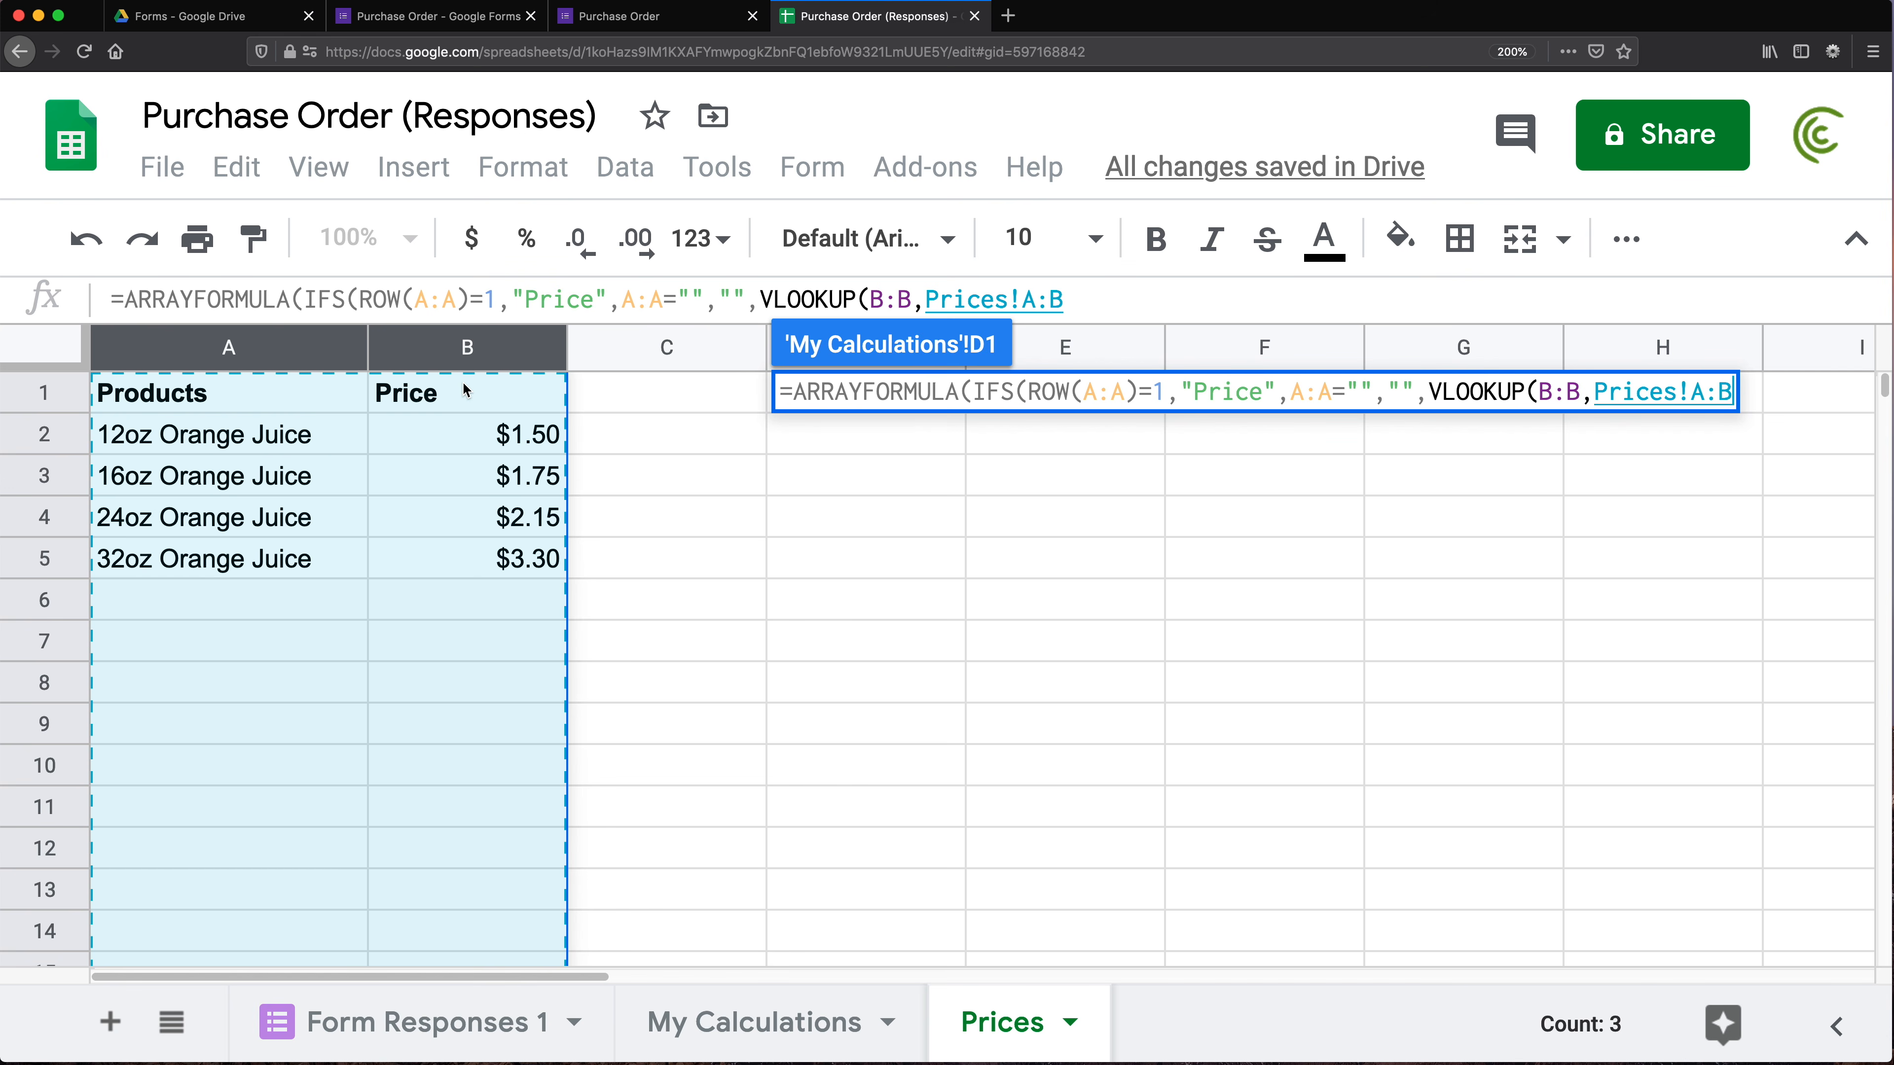
key("F4")
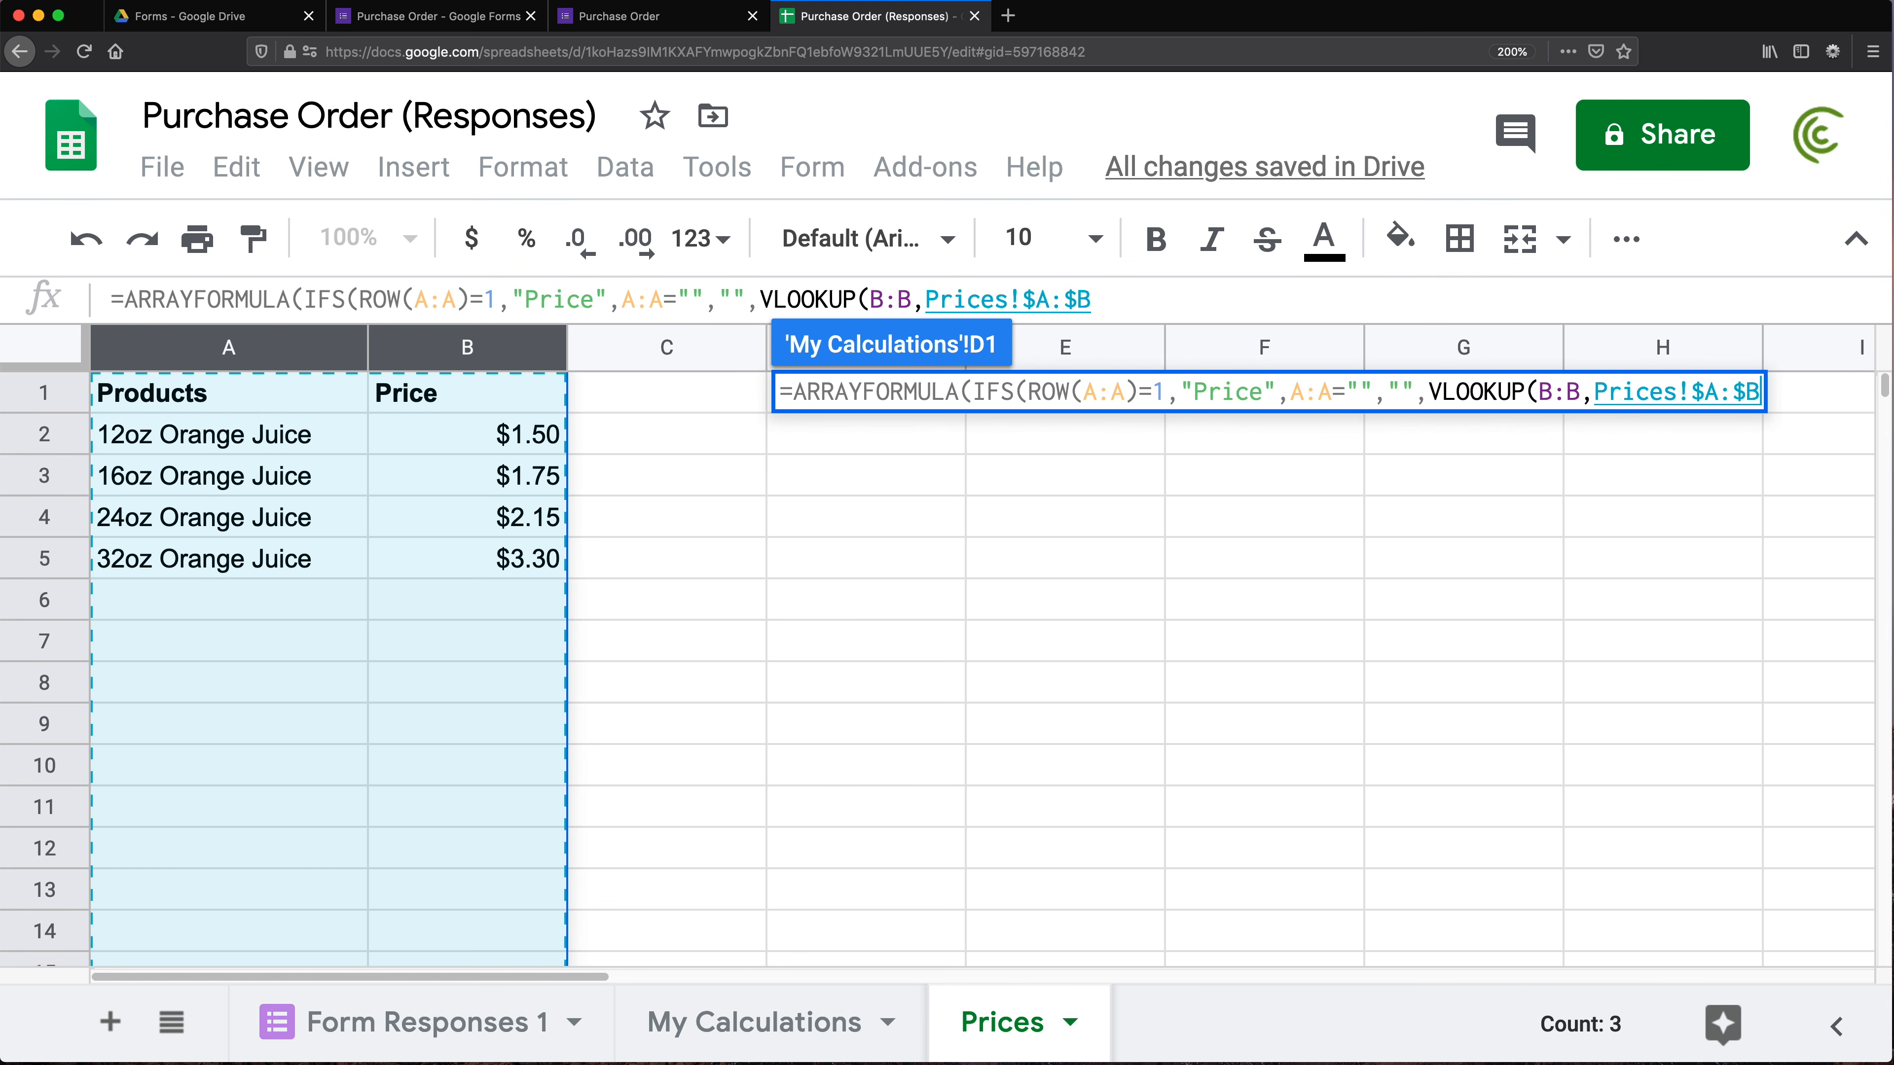
type(", ")
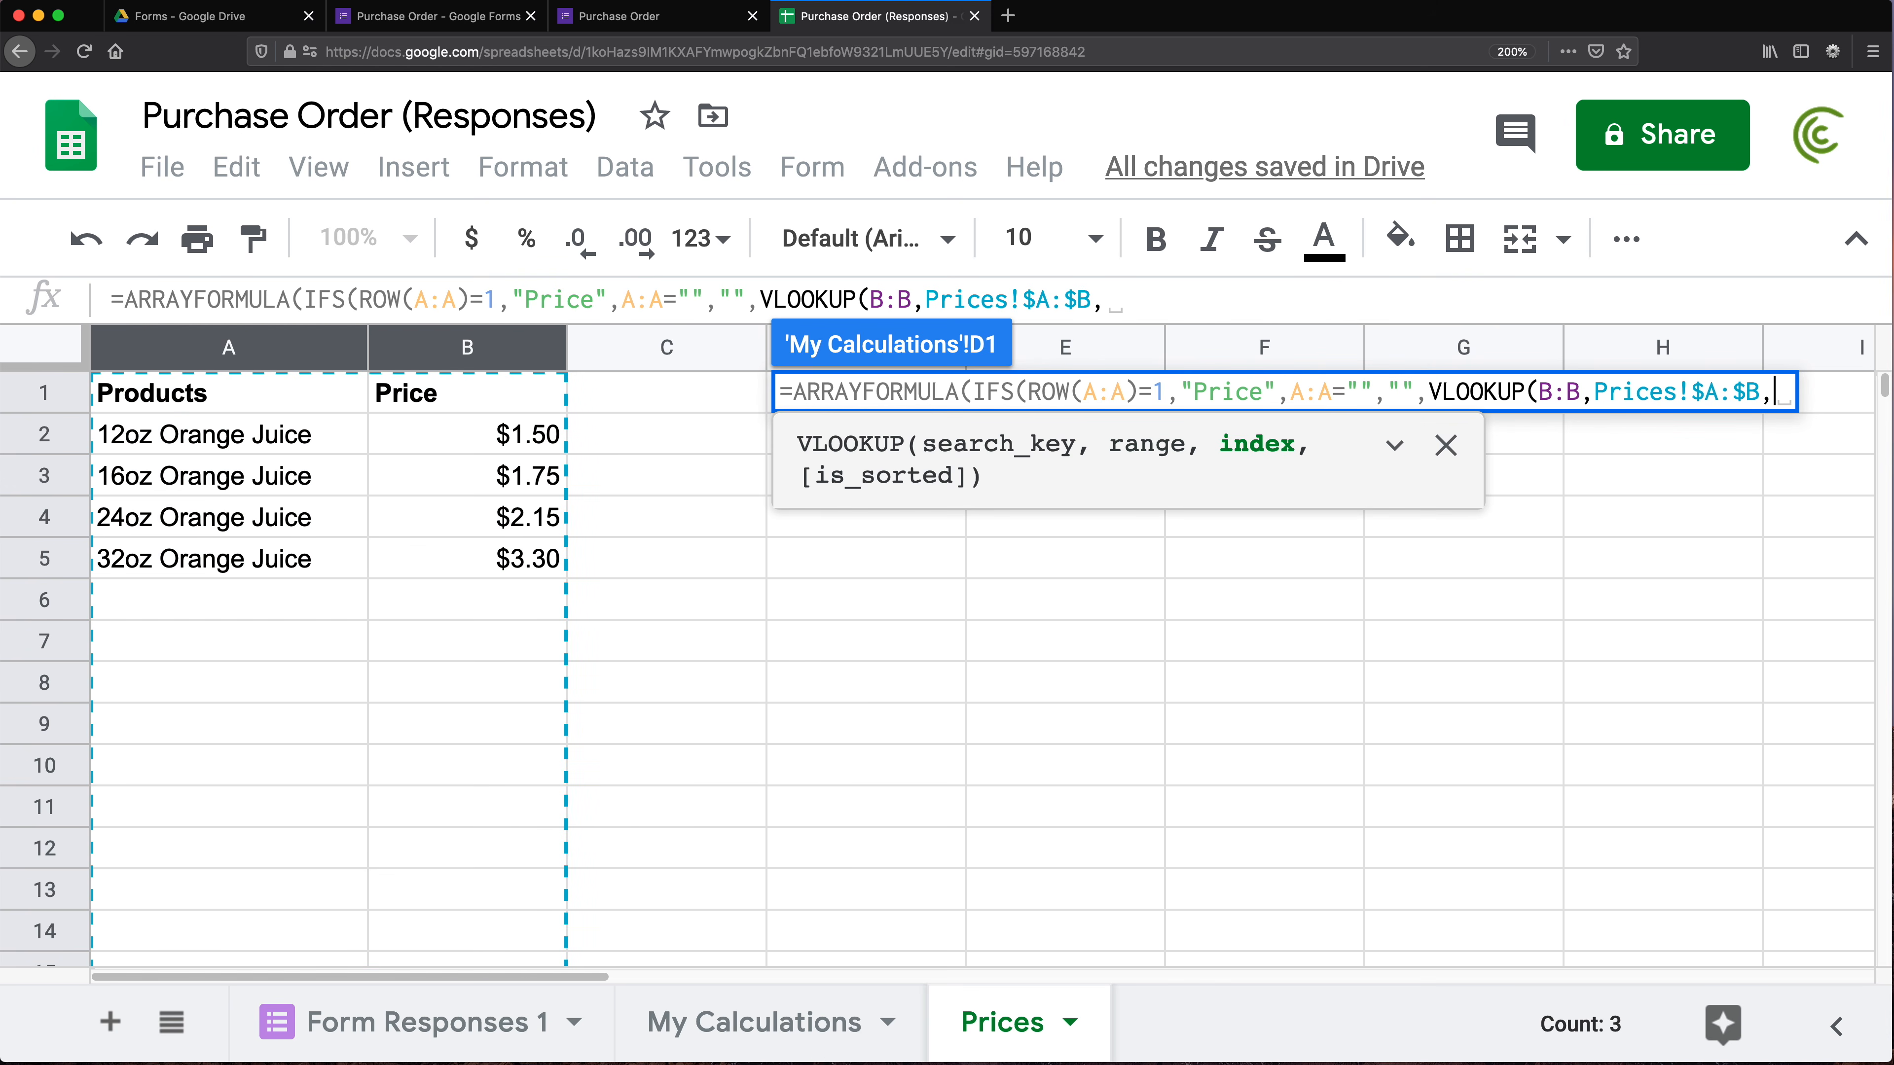
type("2")
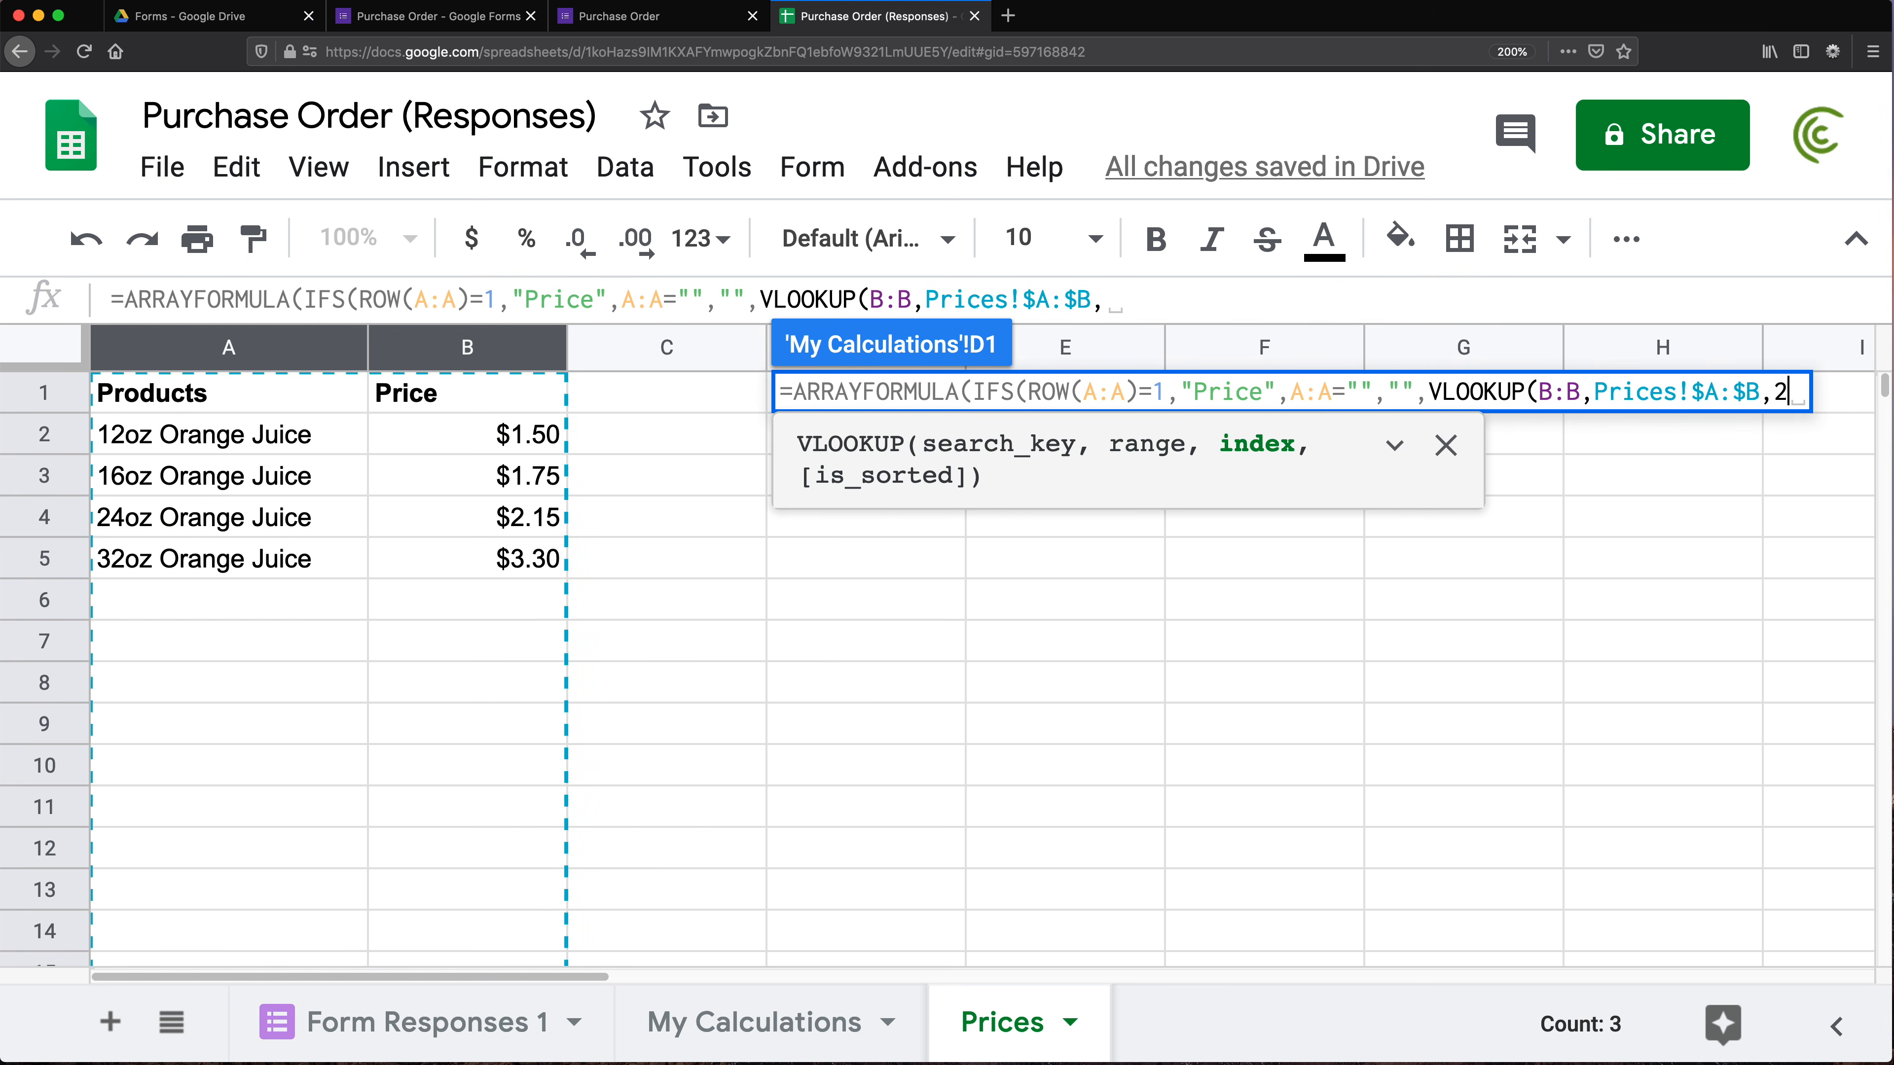
type(", 0)")
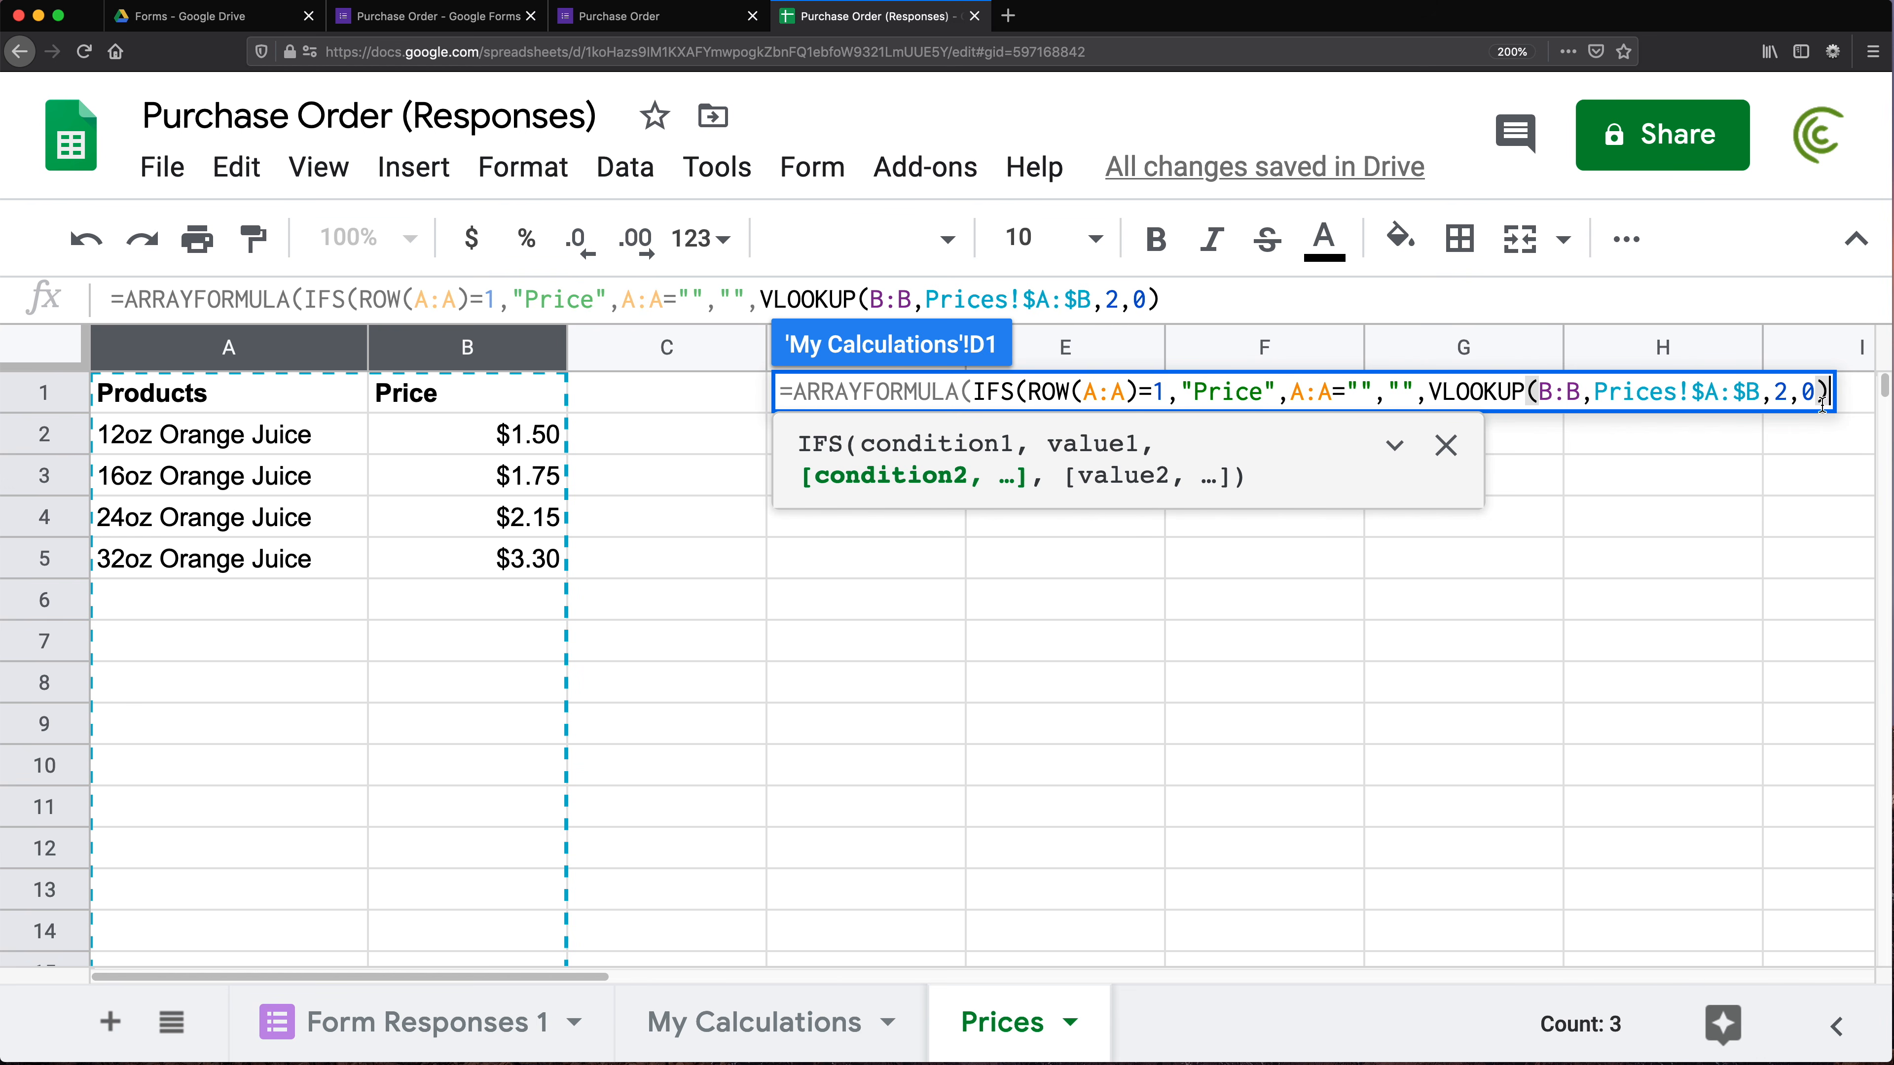
Insert the condition TRUE before VLOOKUP in the D1 formula, close the IFS and ARRAYFORMULA parentheses, and enter it
double_click(1004, 390)
left_click(1429, 389)
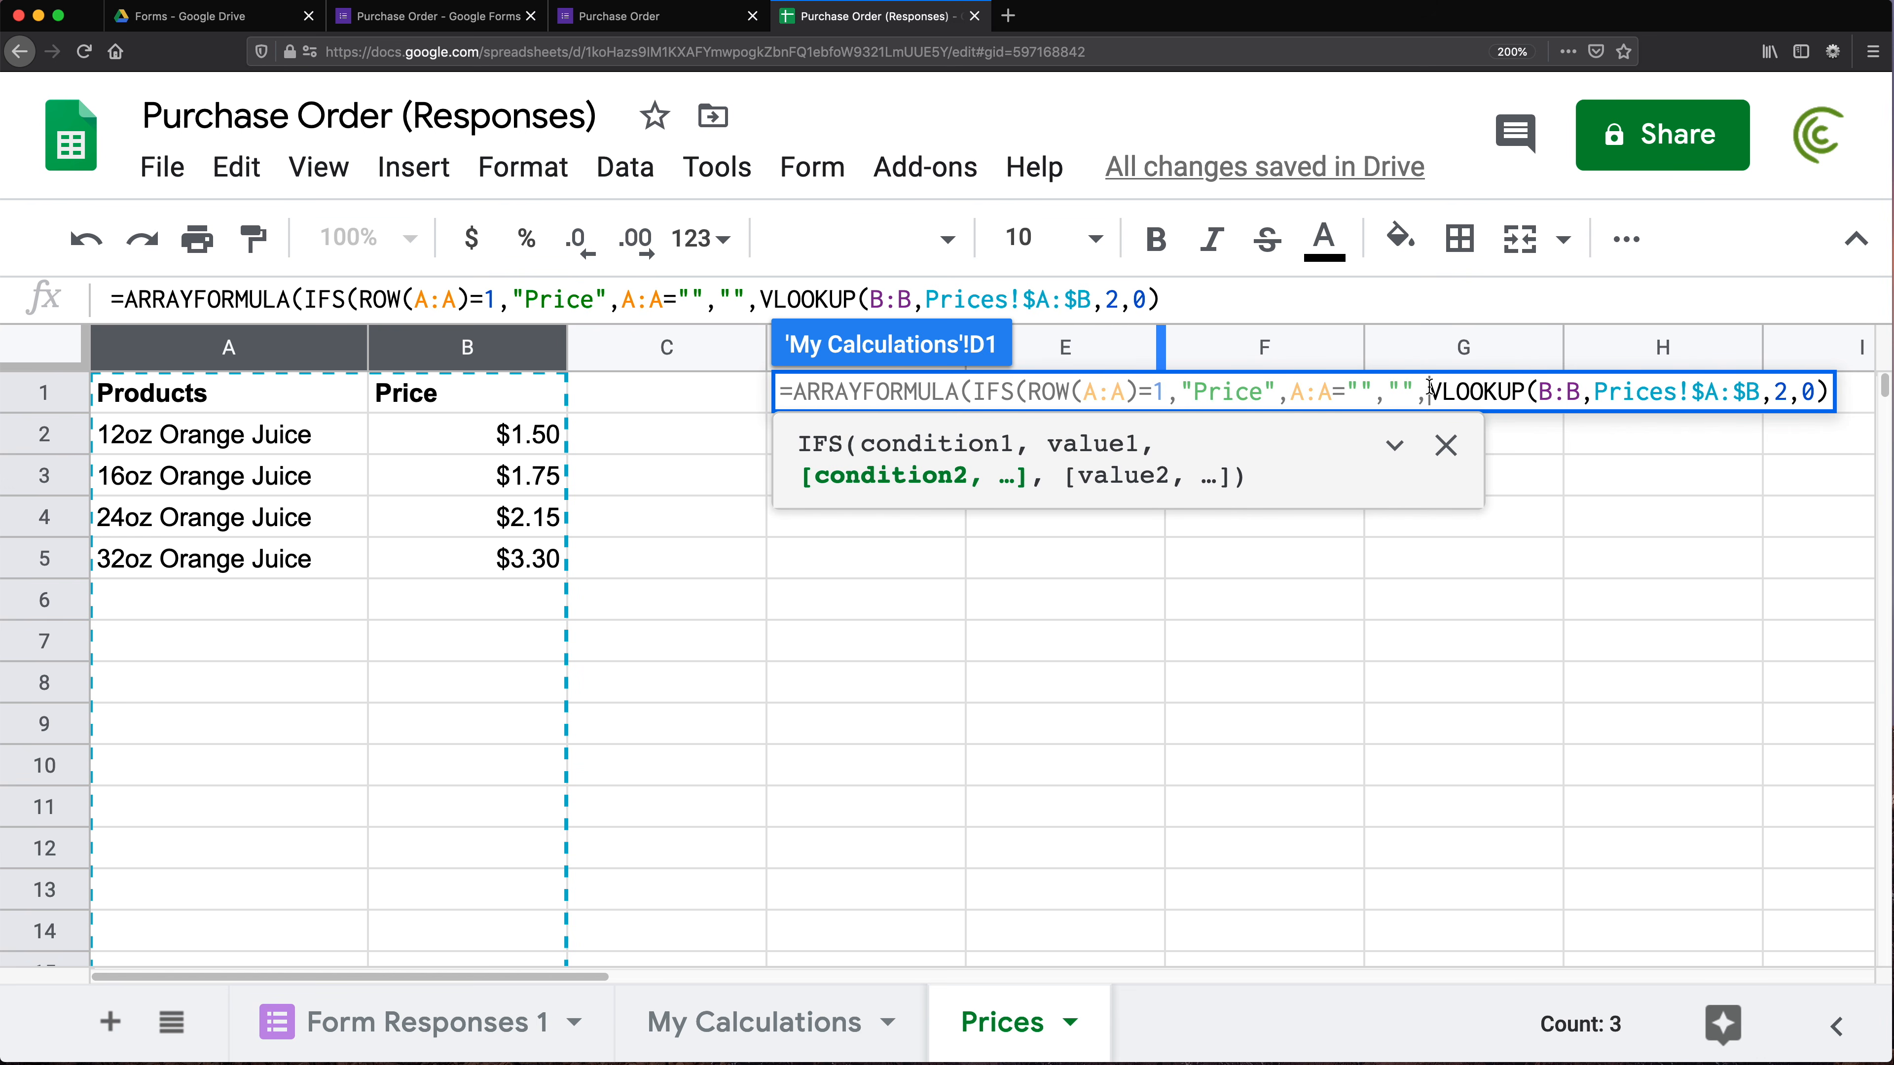
type("TRUE")
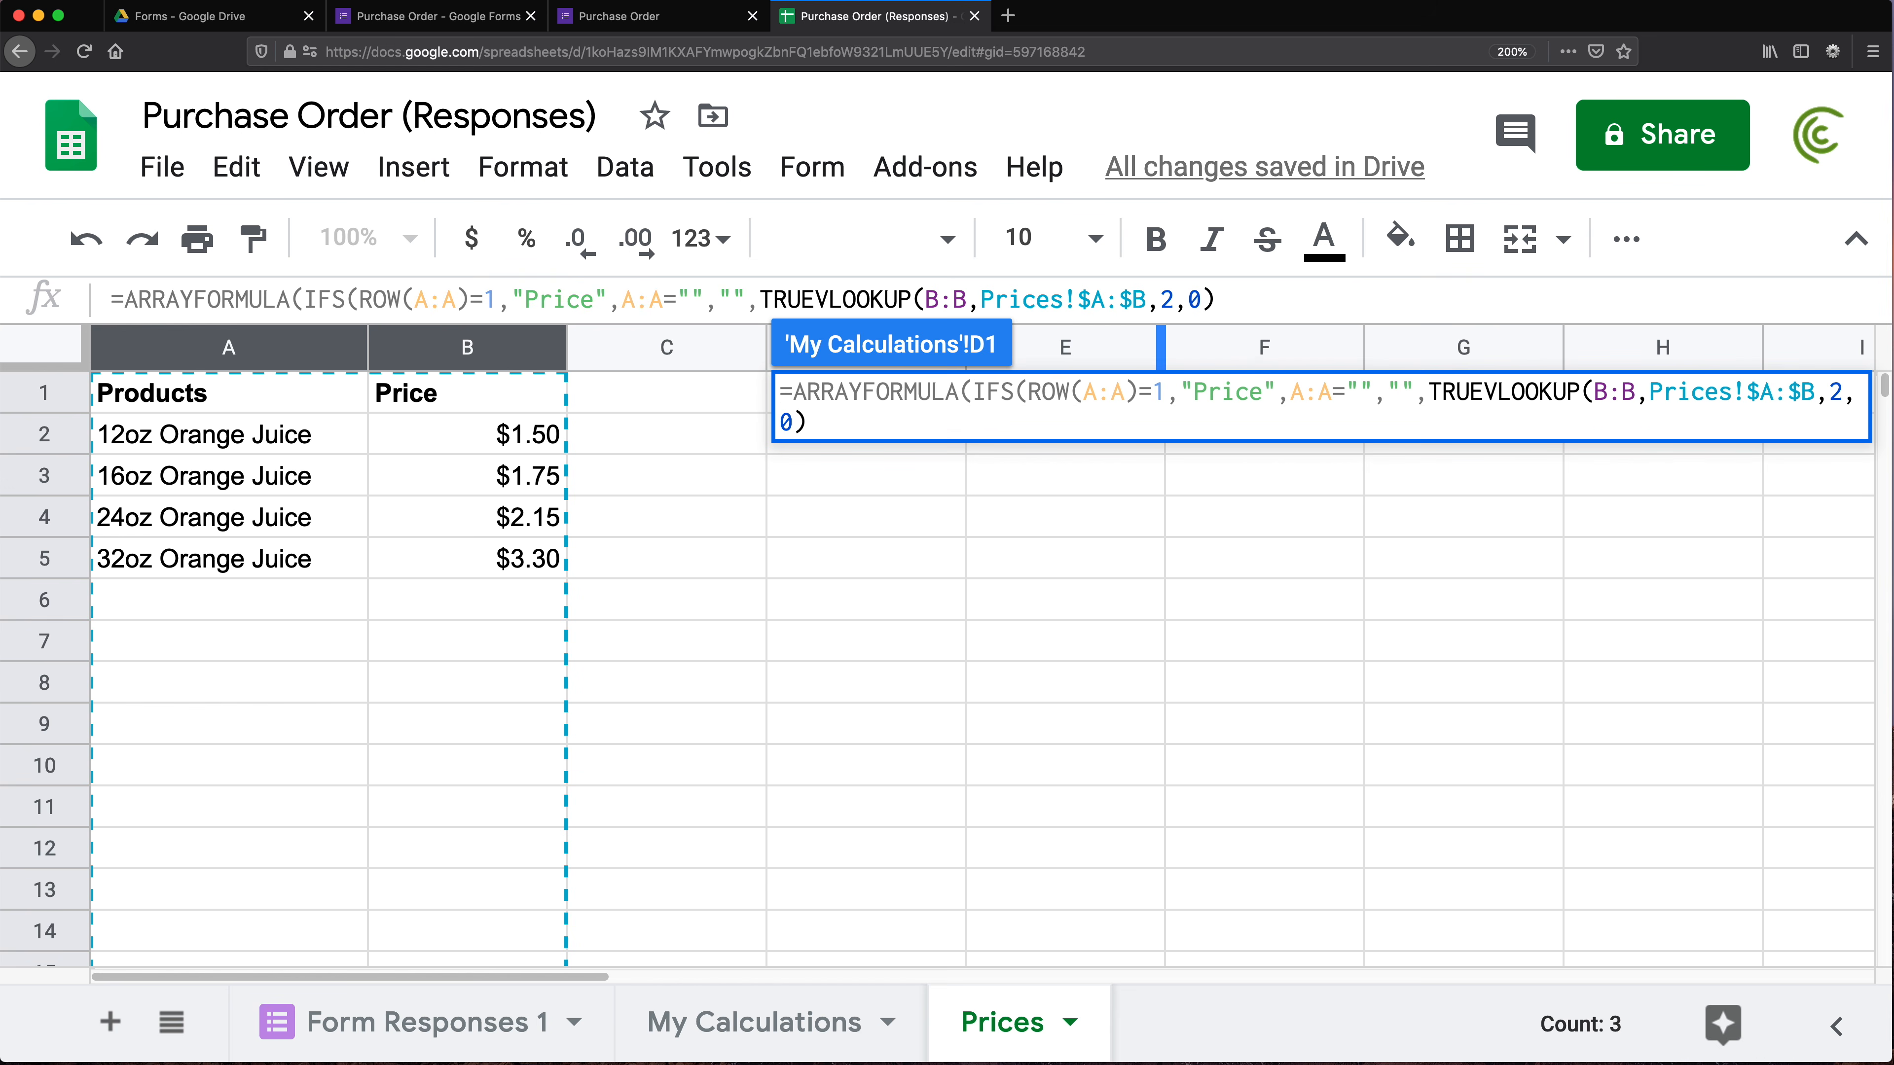
type(",")
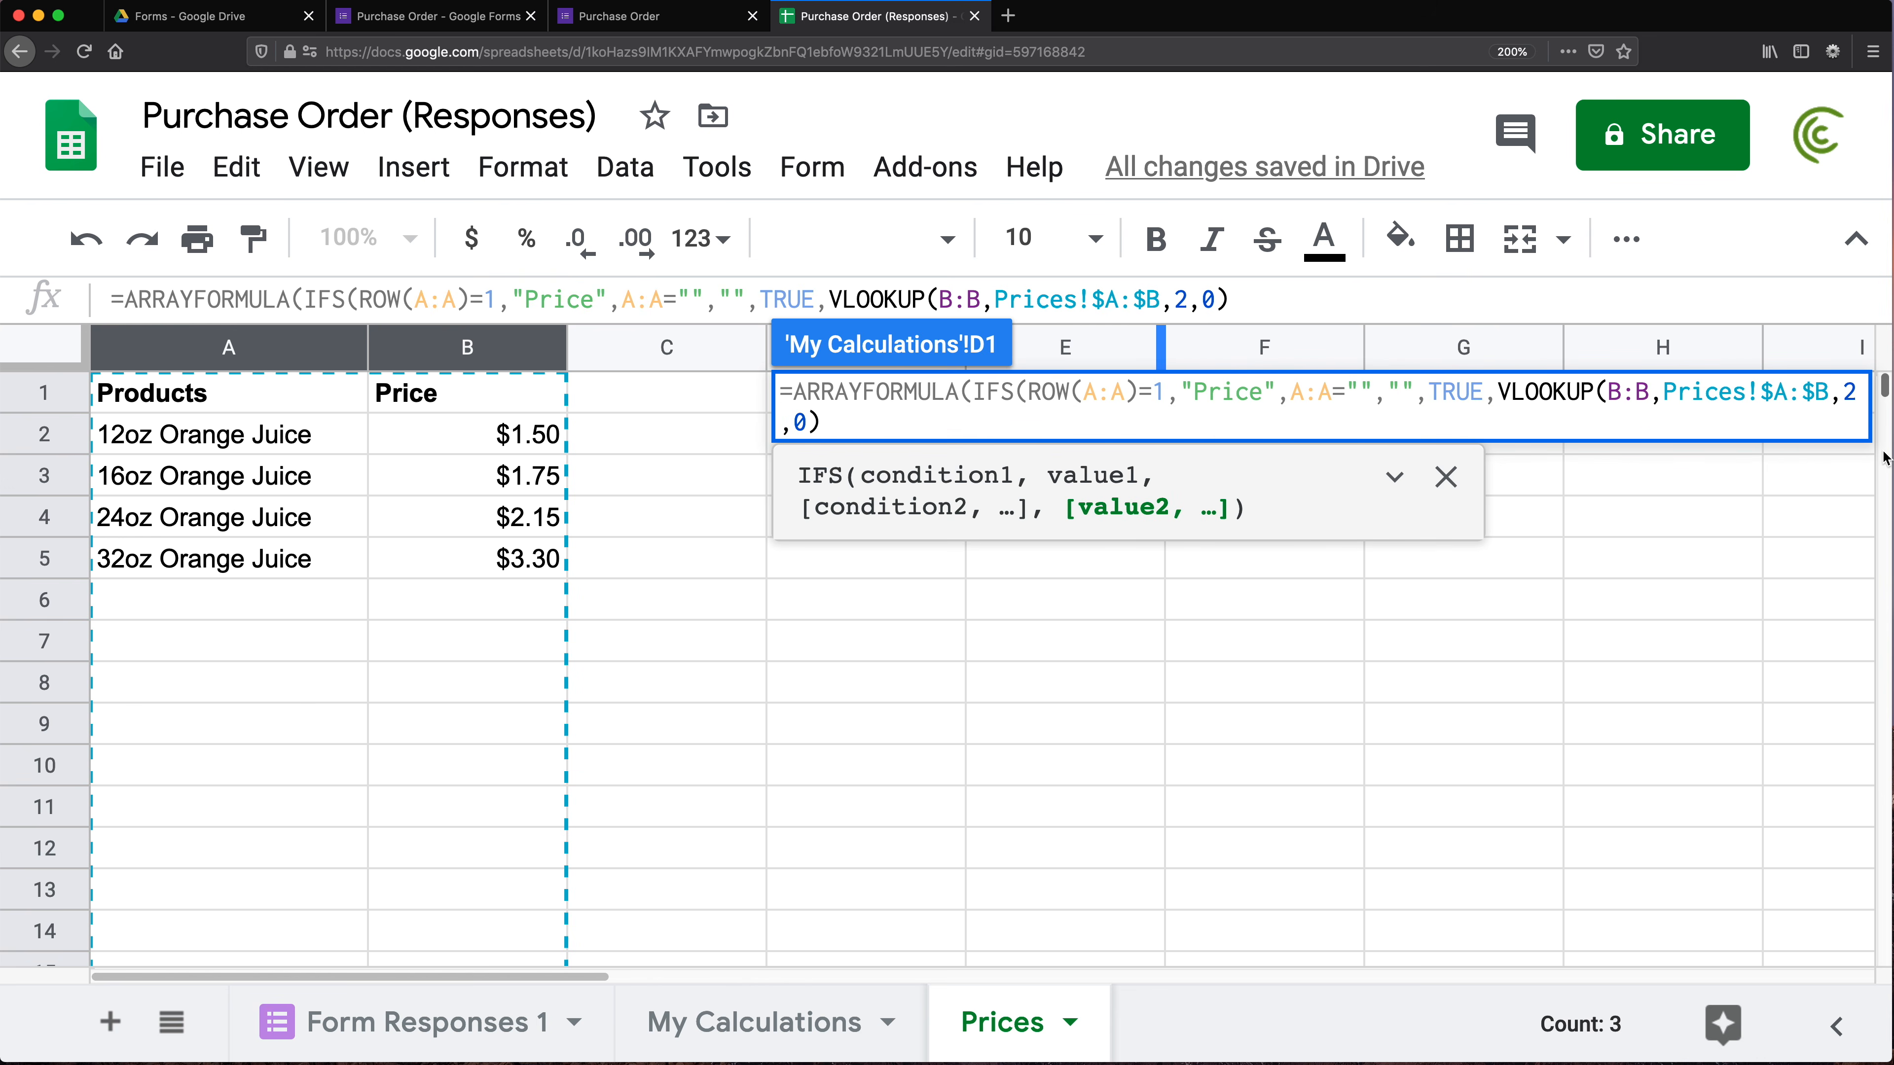
left_click(835, 417)
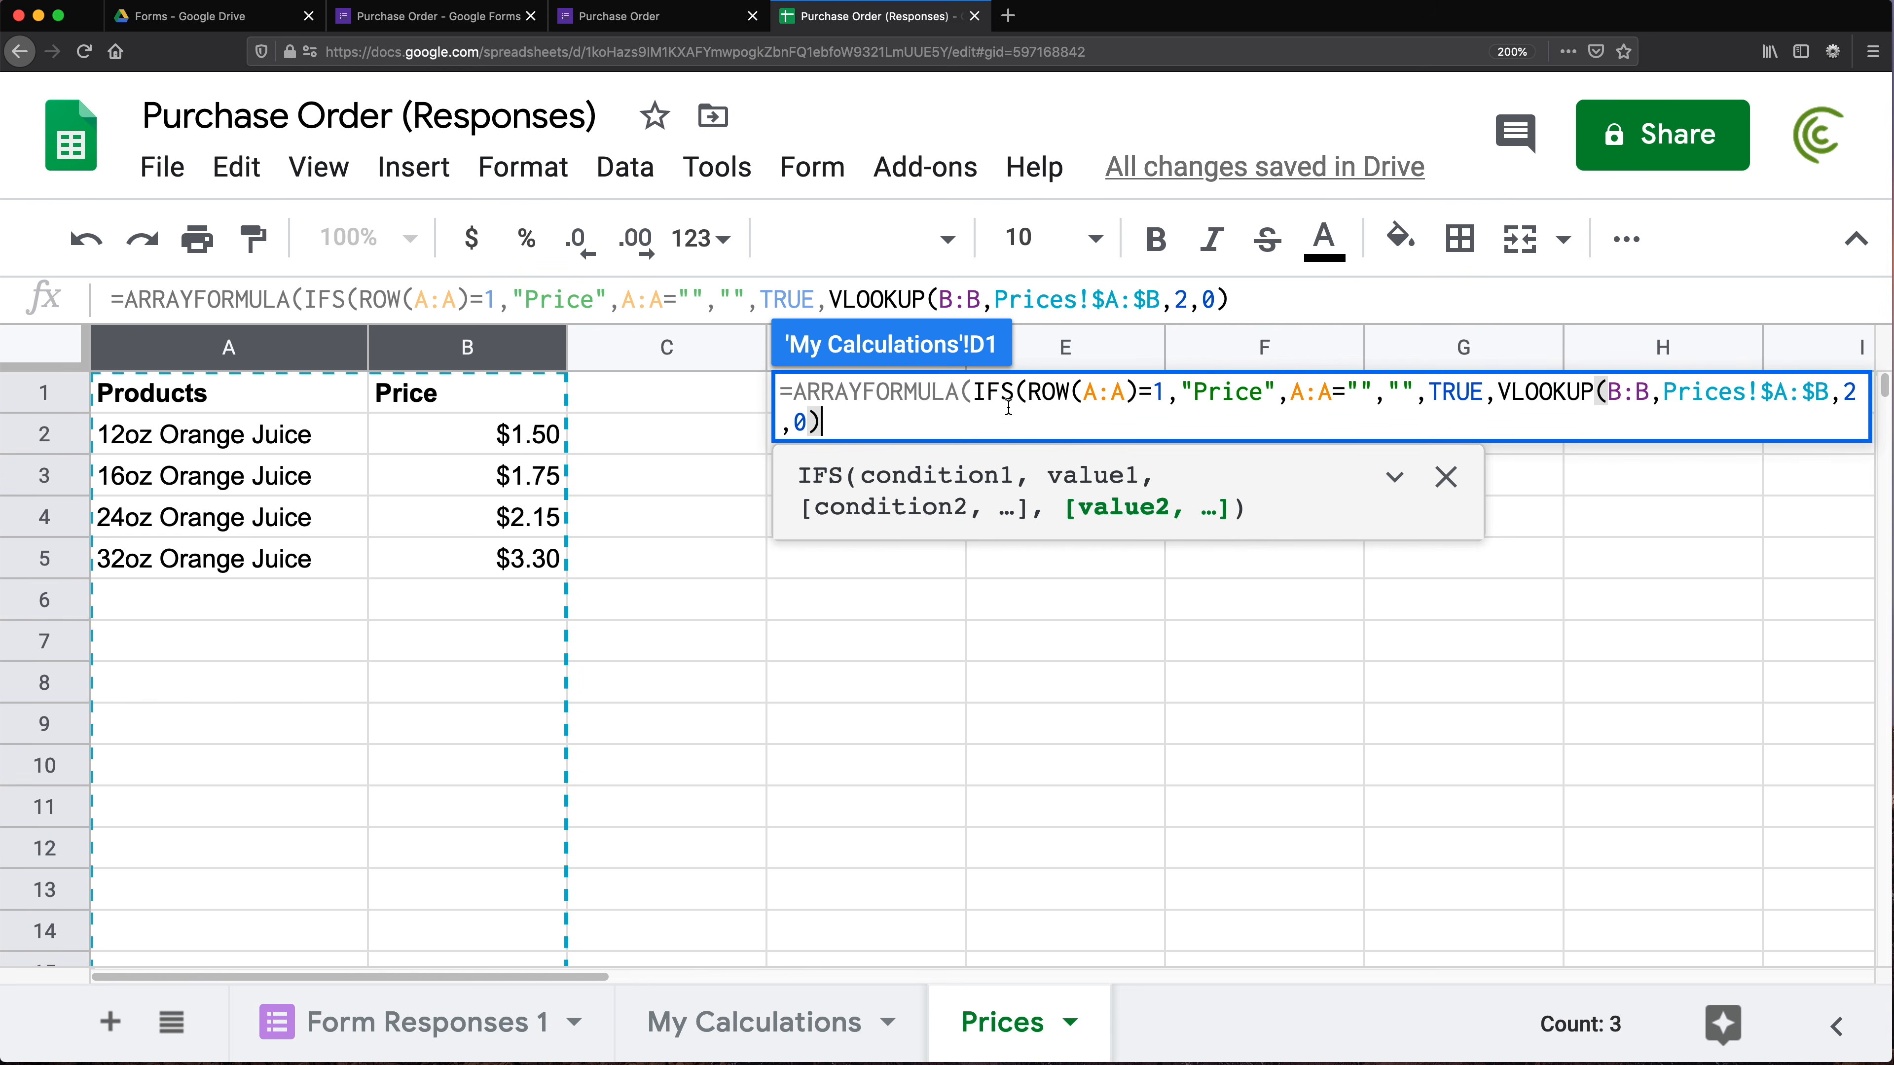
type("))")
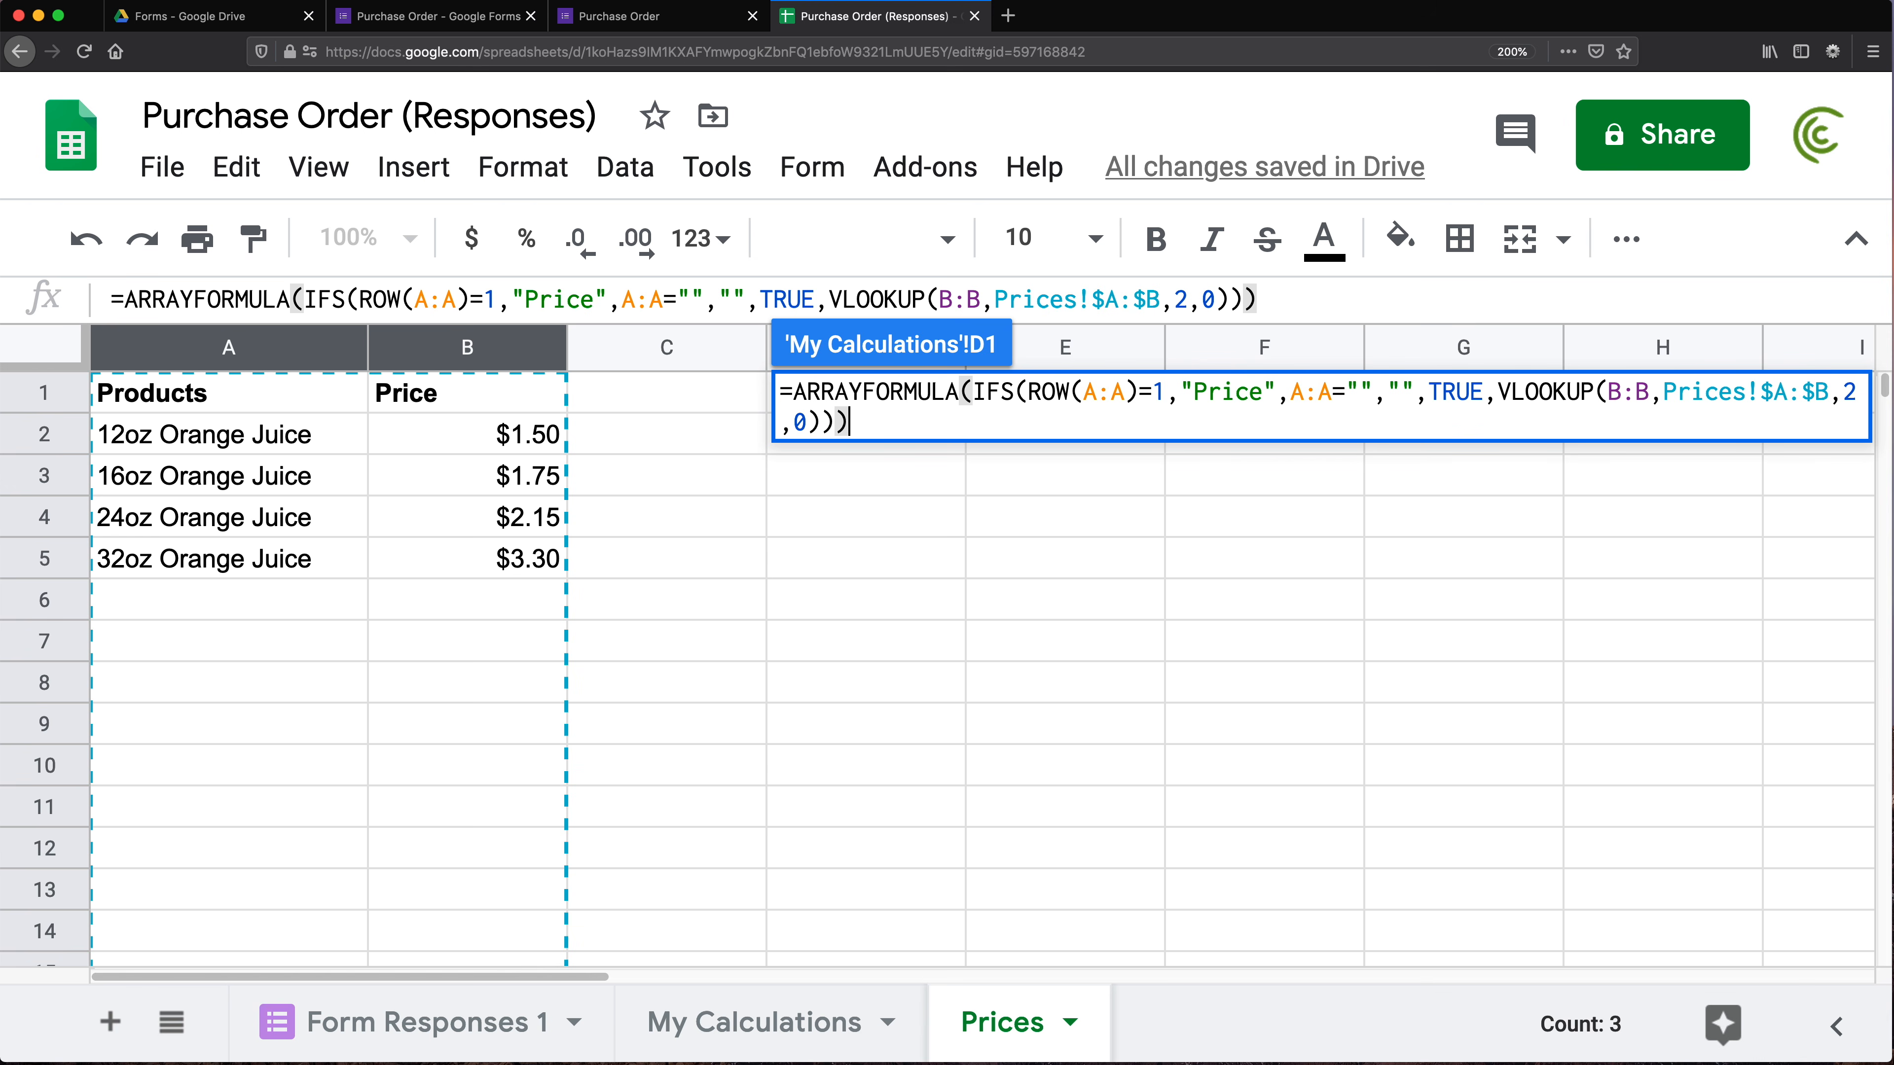
key("Return")
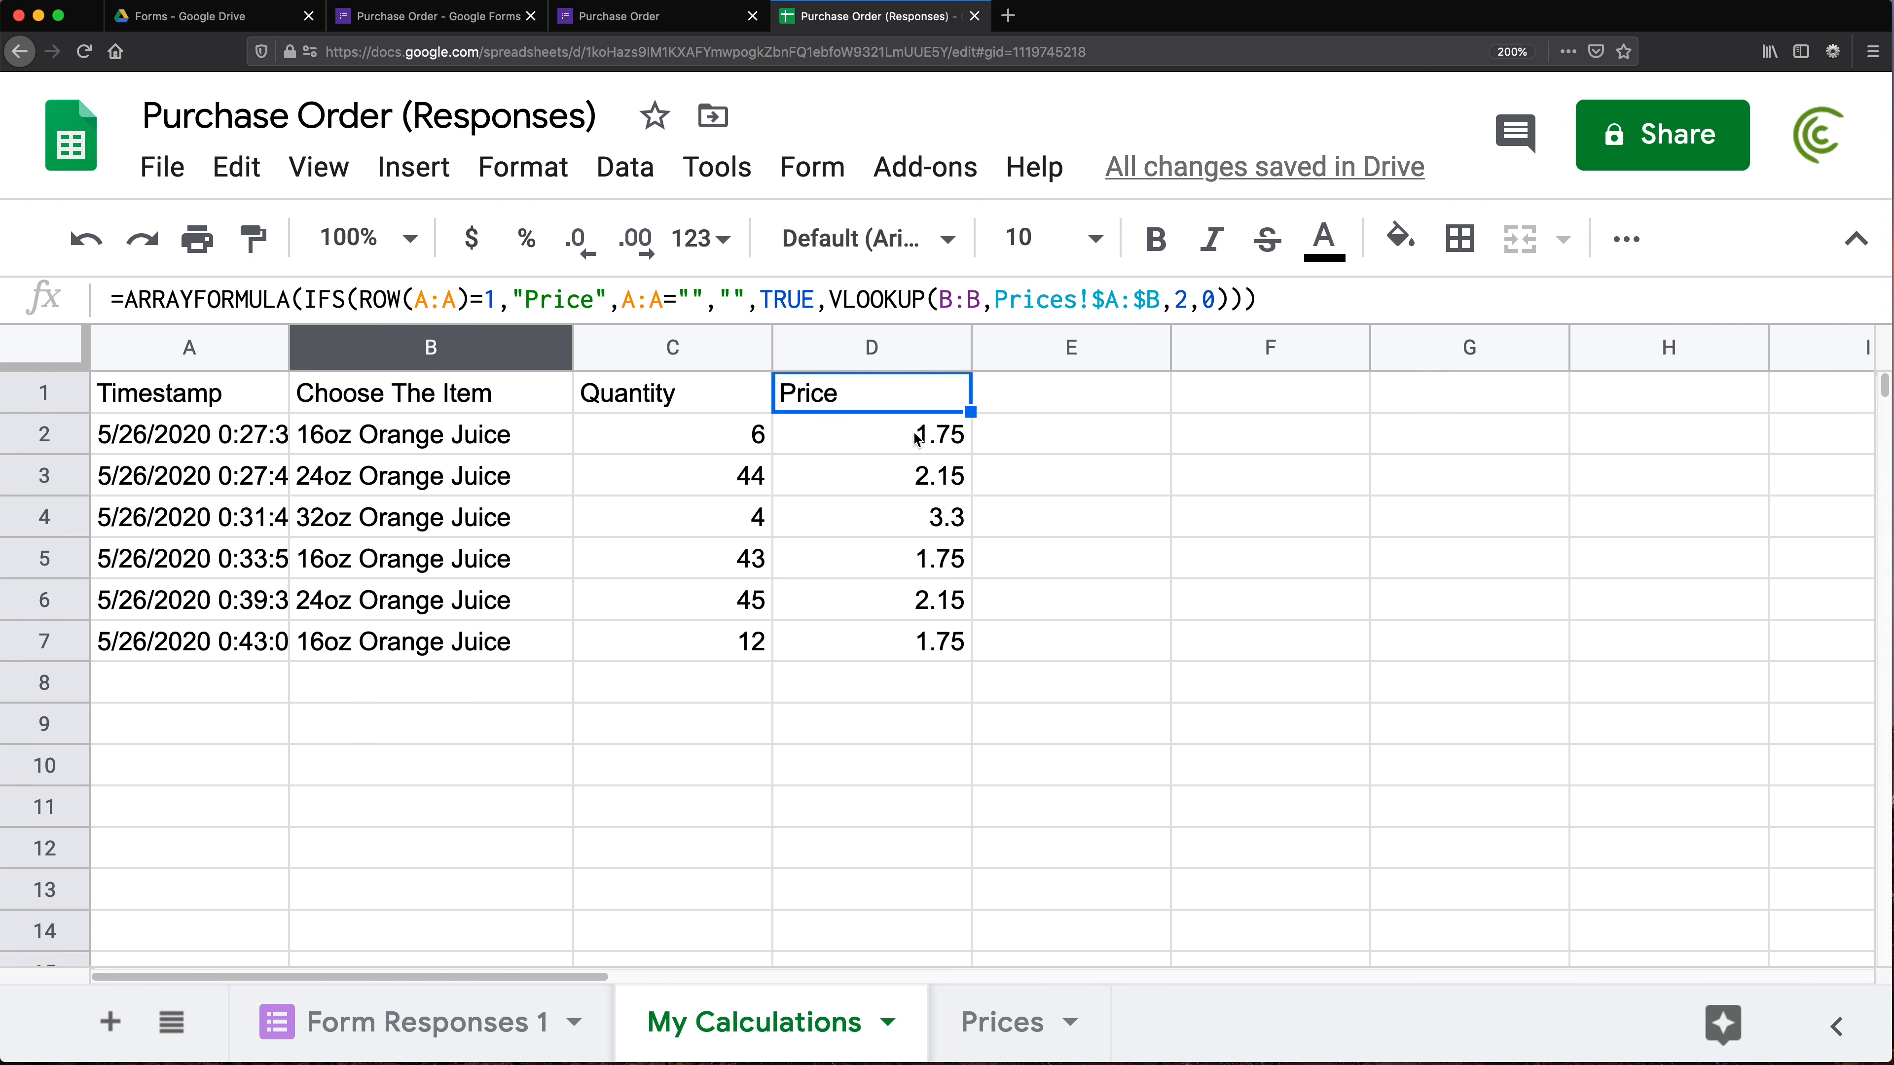
left_click_drag(917, 439, 902, 645)
left_click(889, 436)
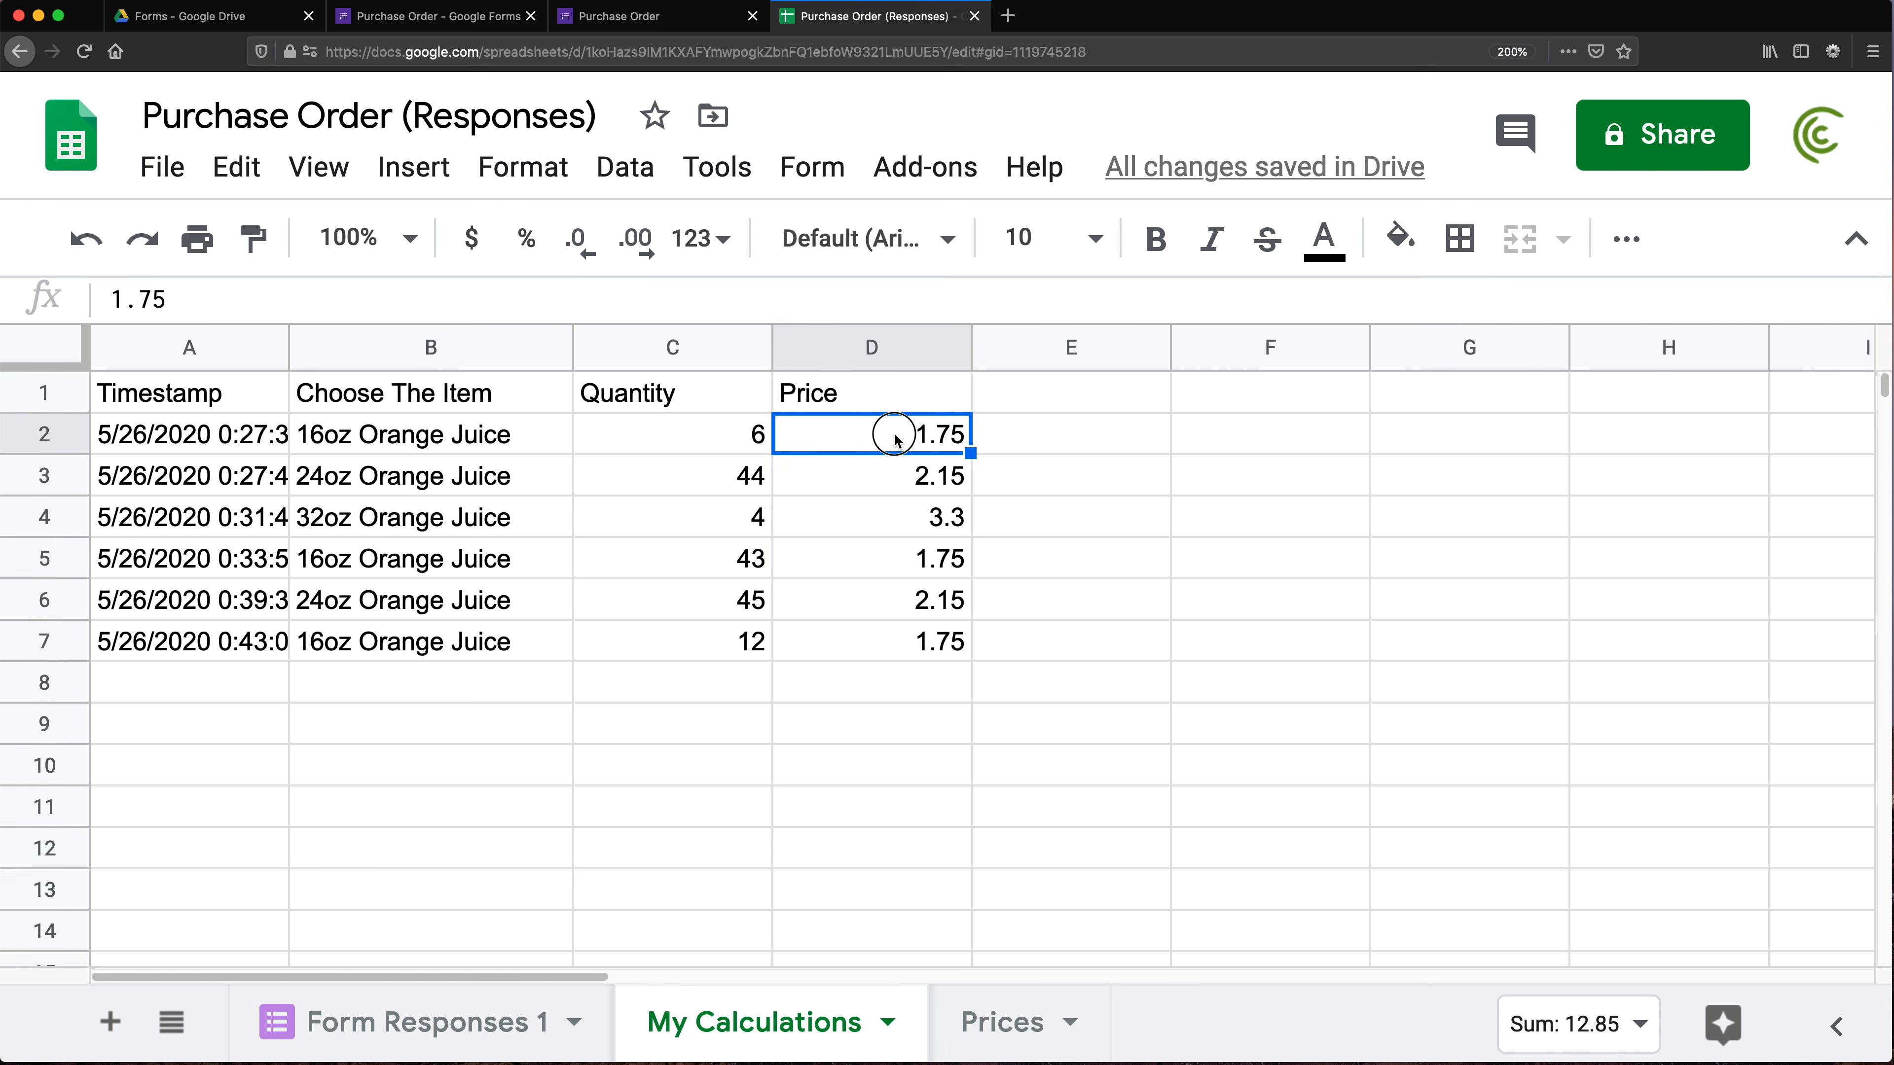
left_click(873, 390)
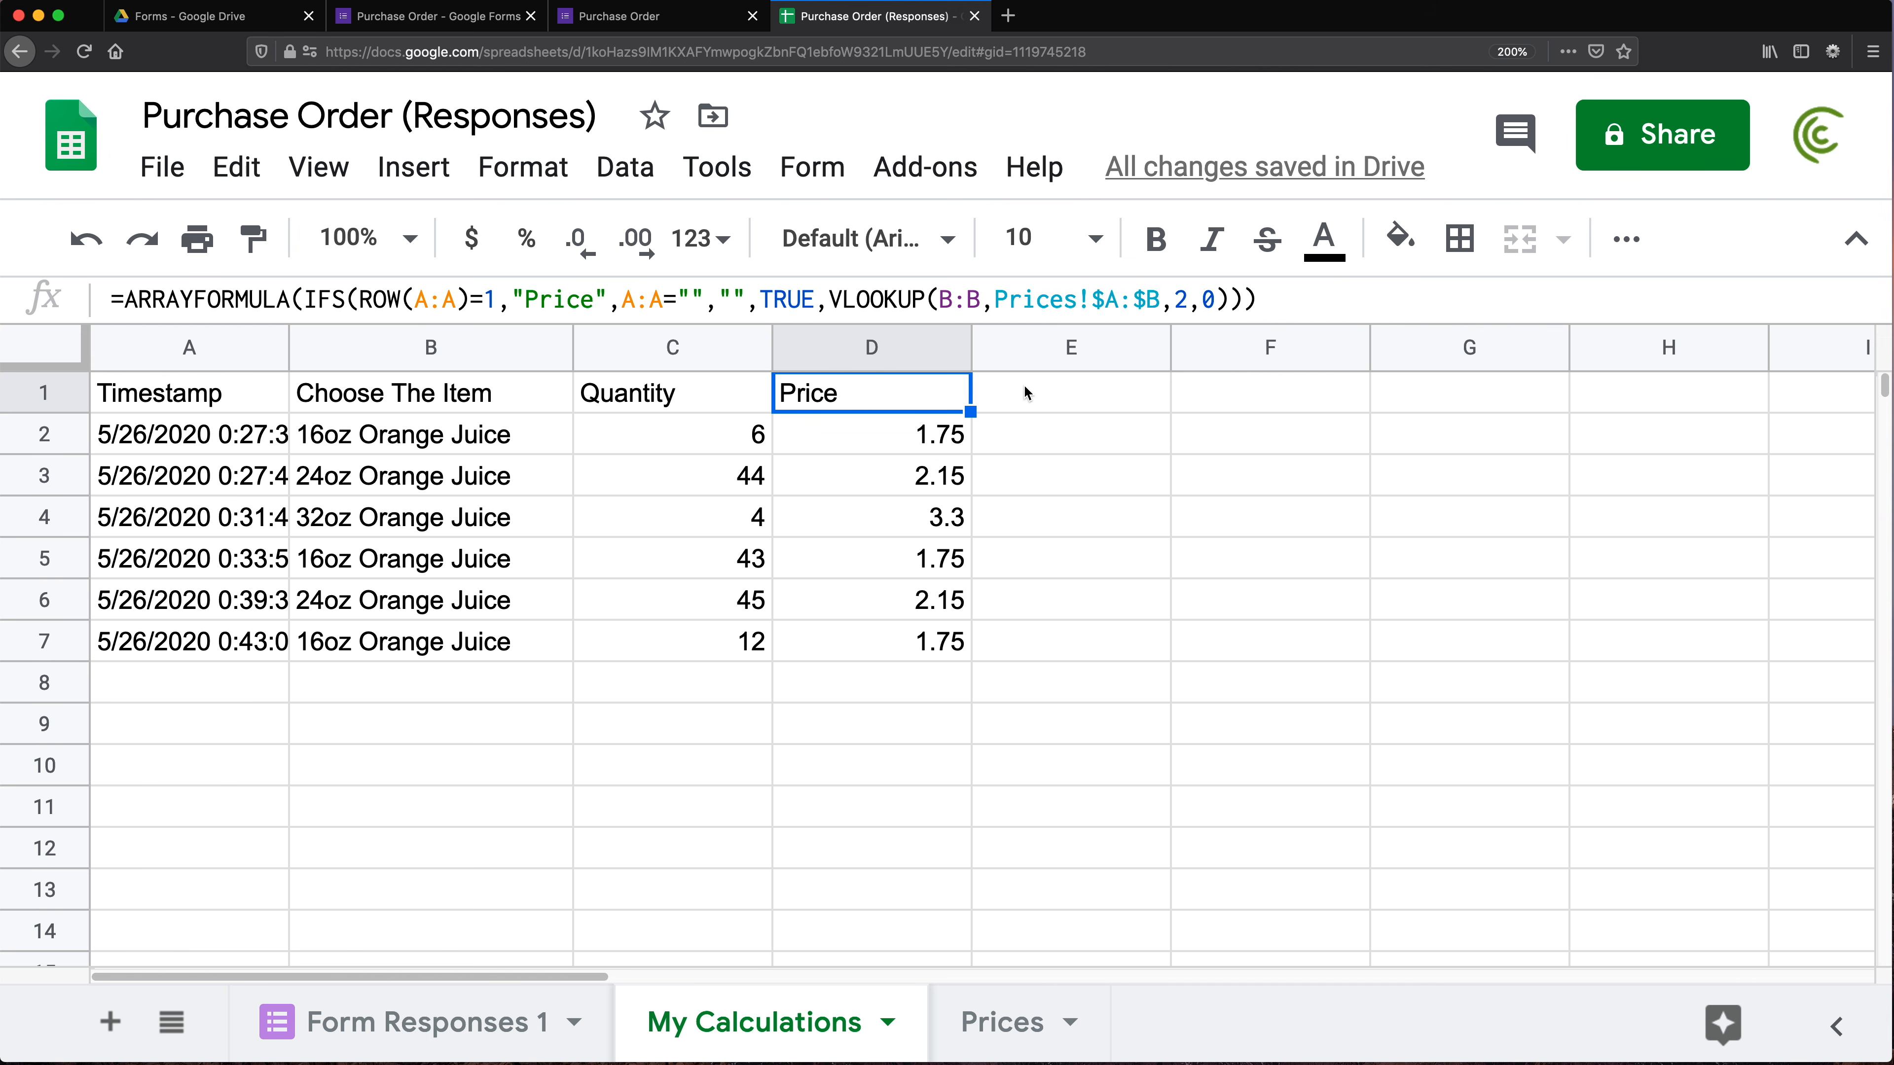
Start an array formula in E1 of My Calculations that labels the first row: =ARRAYFORMULA(IFS(ROW(A:A)=1,"Total",
left_click(1057, 395)
type("=")
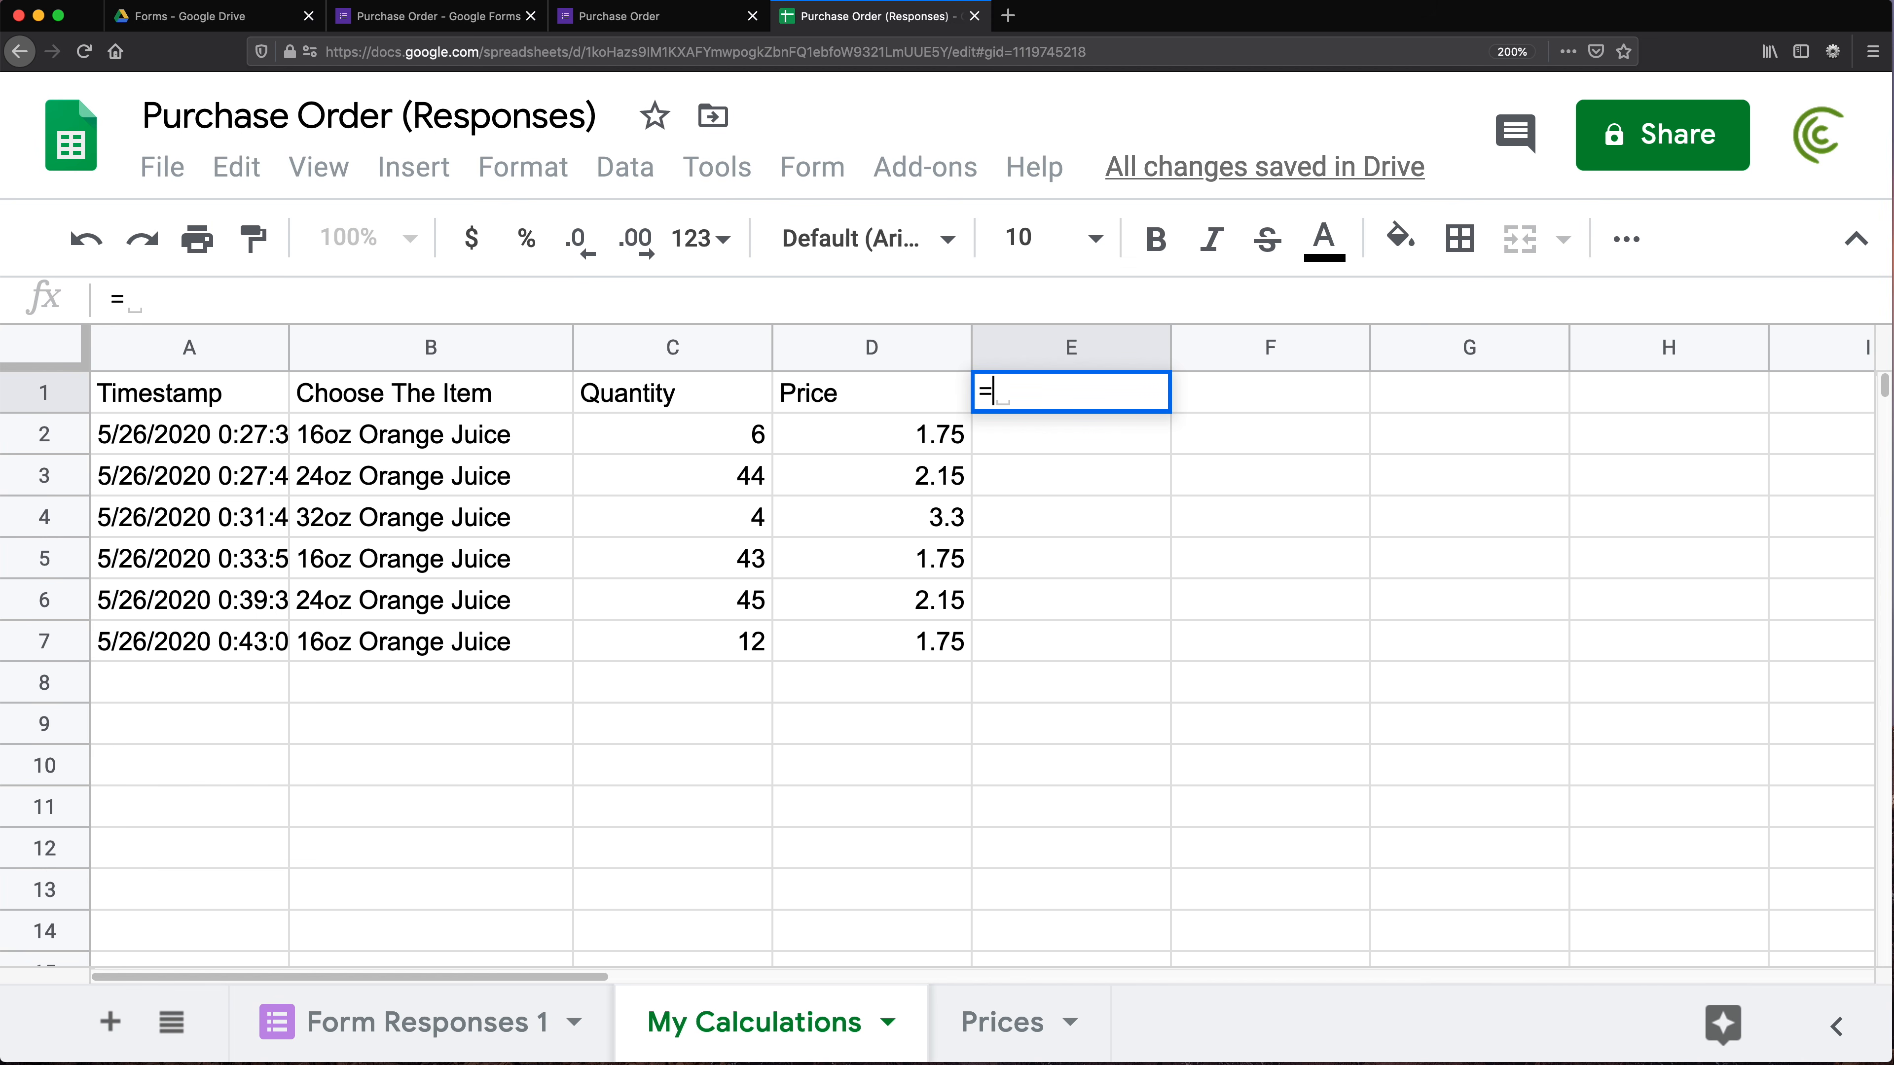
type("ara")
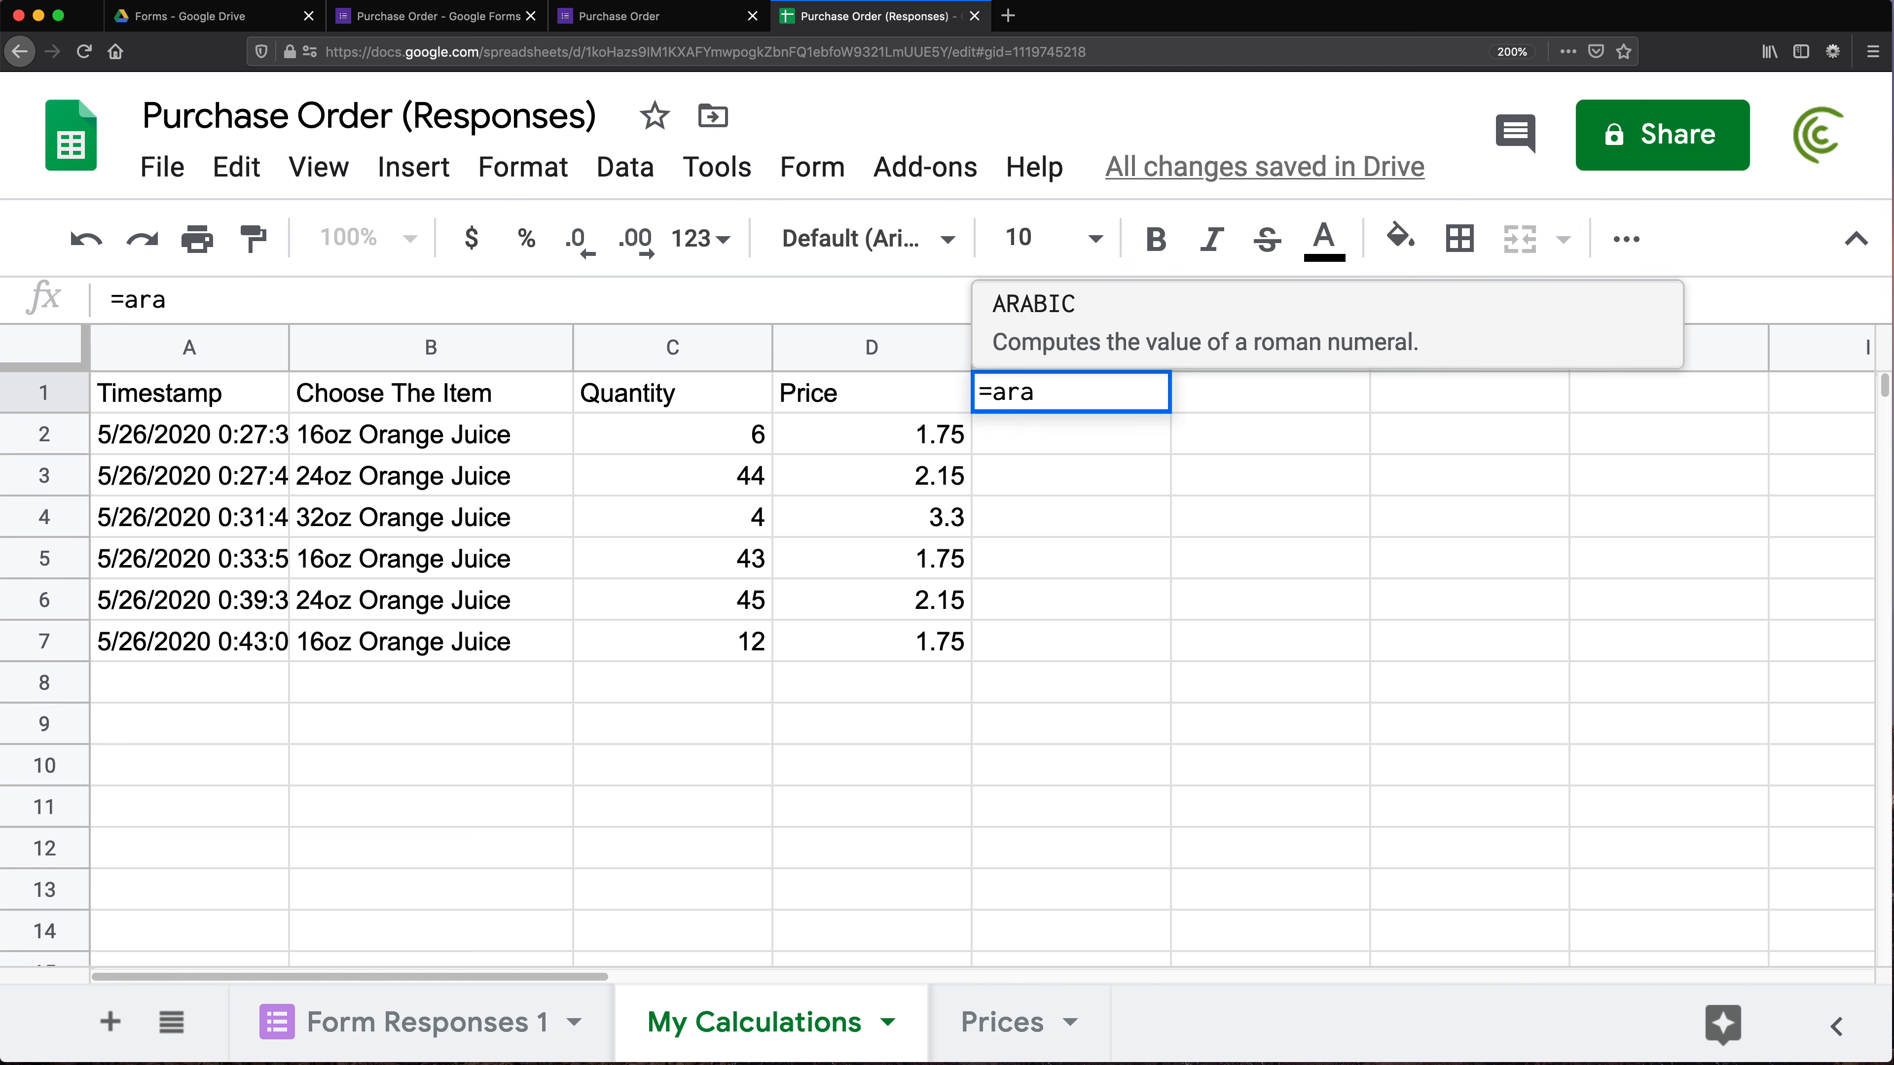
key("BackSpace")
type("ra")
key("Tab")
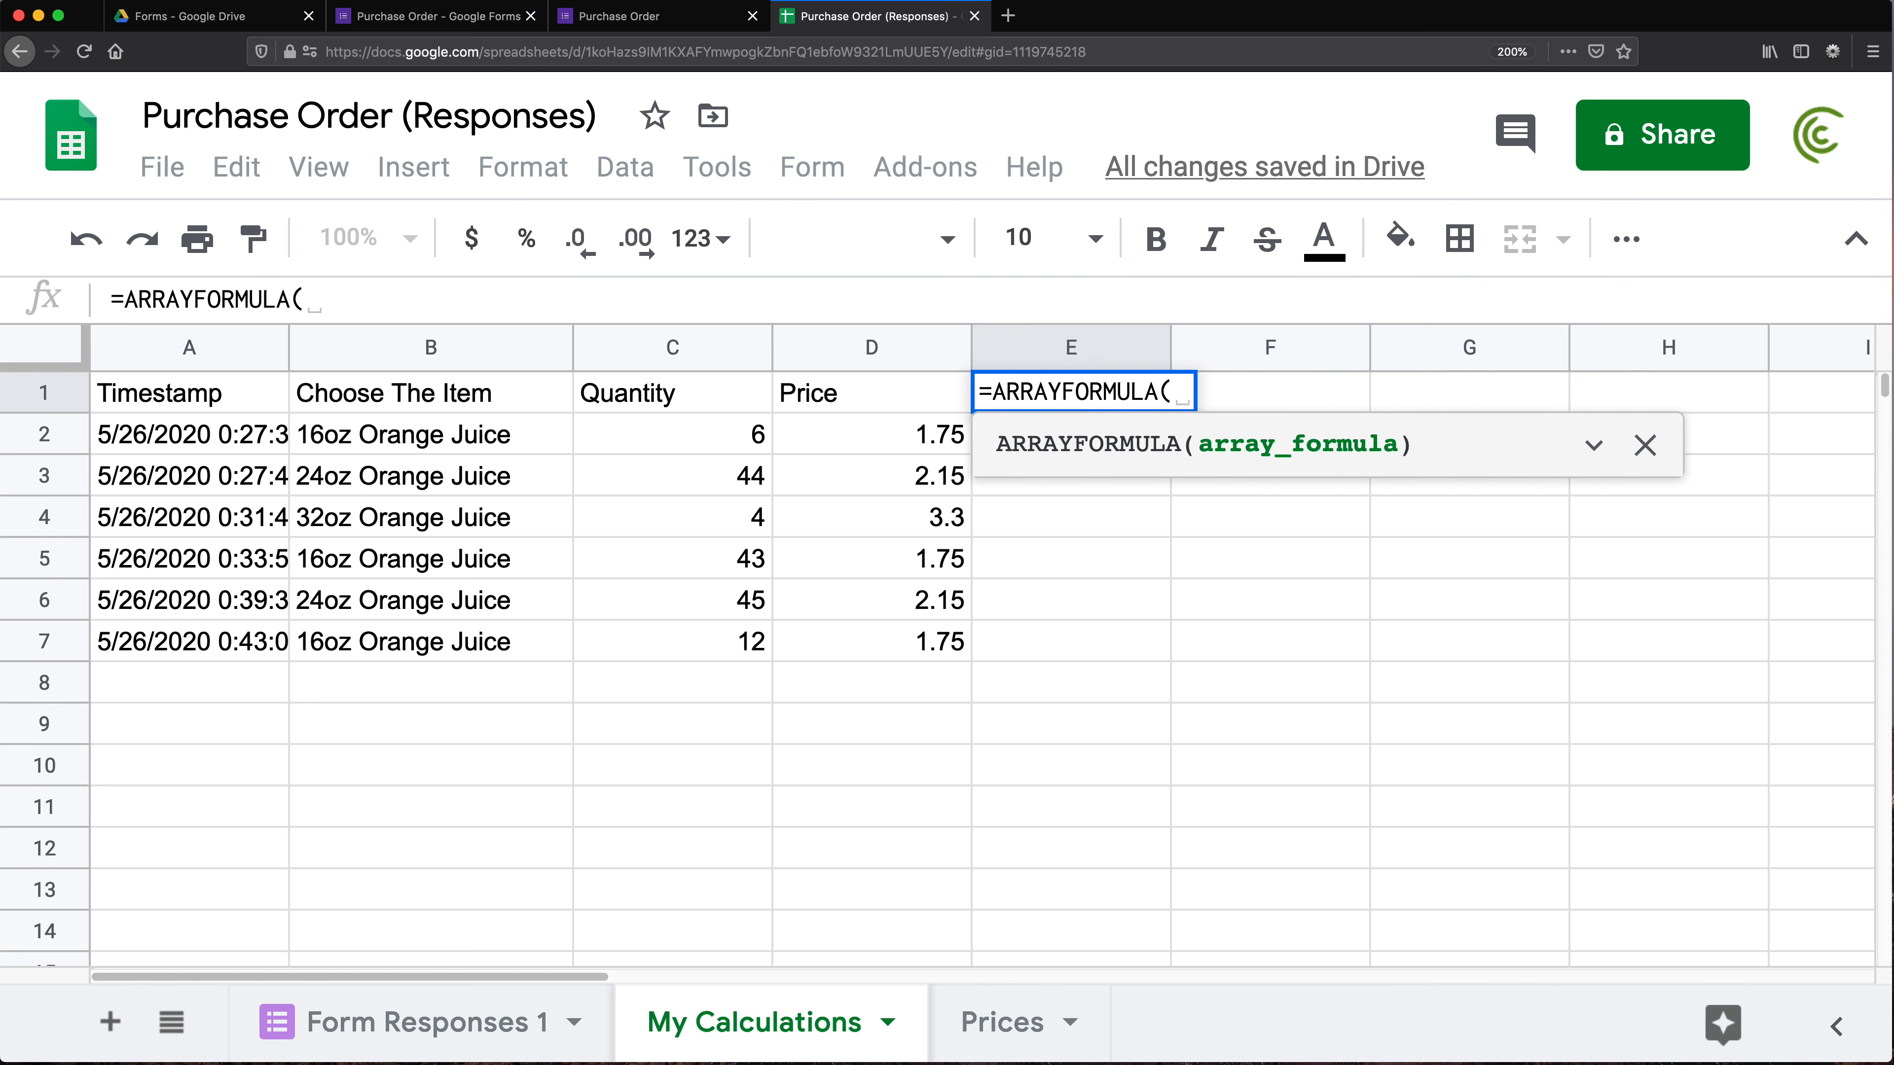
type("IFS(")
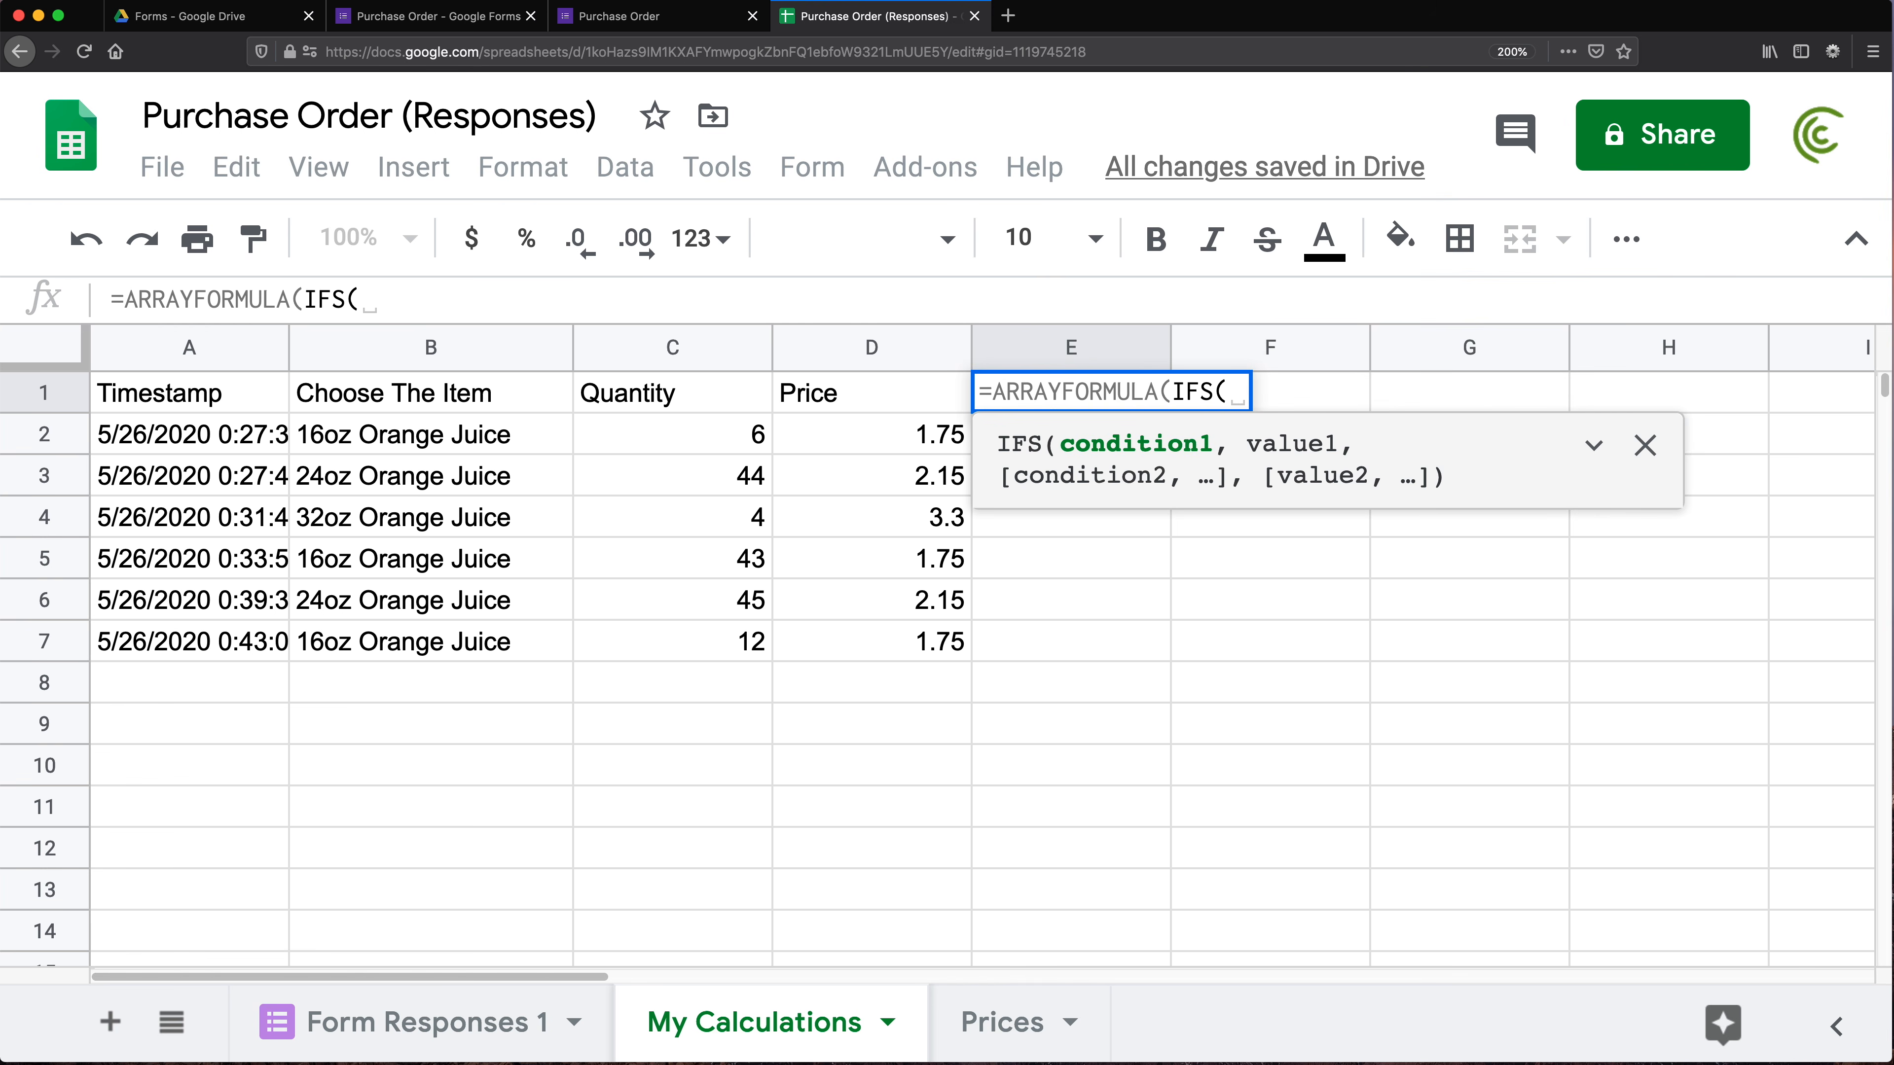
type("ROW(")
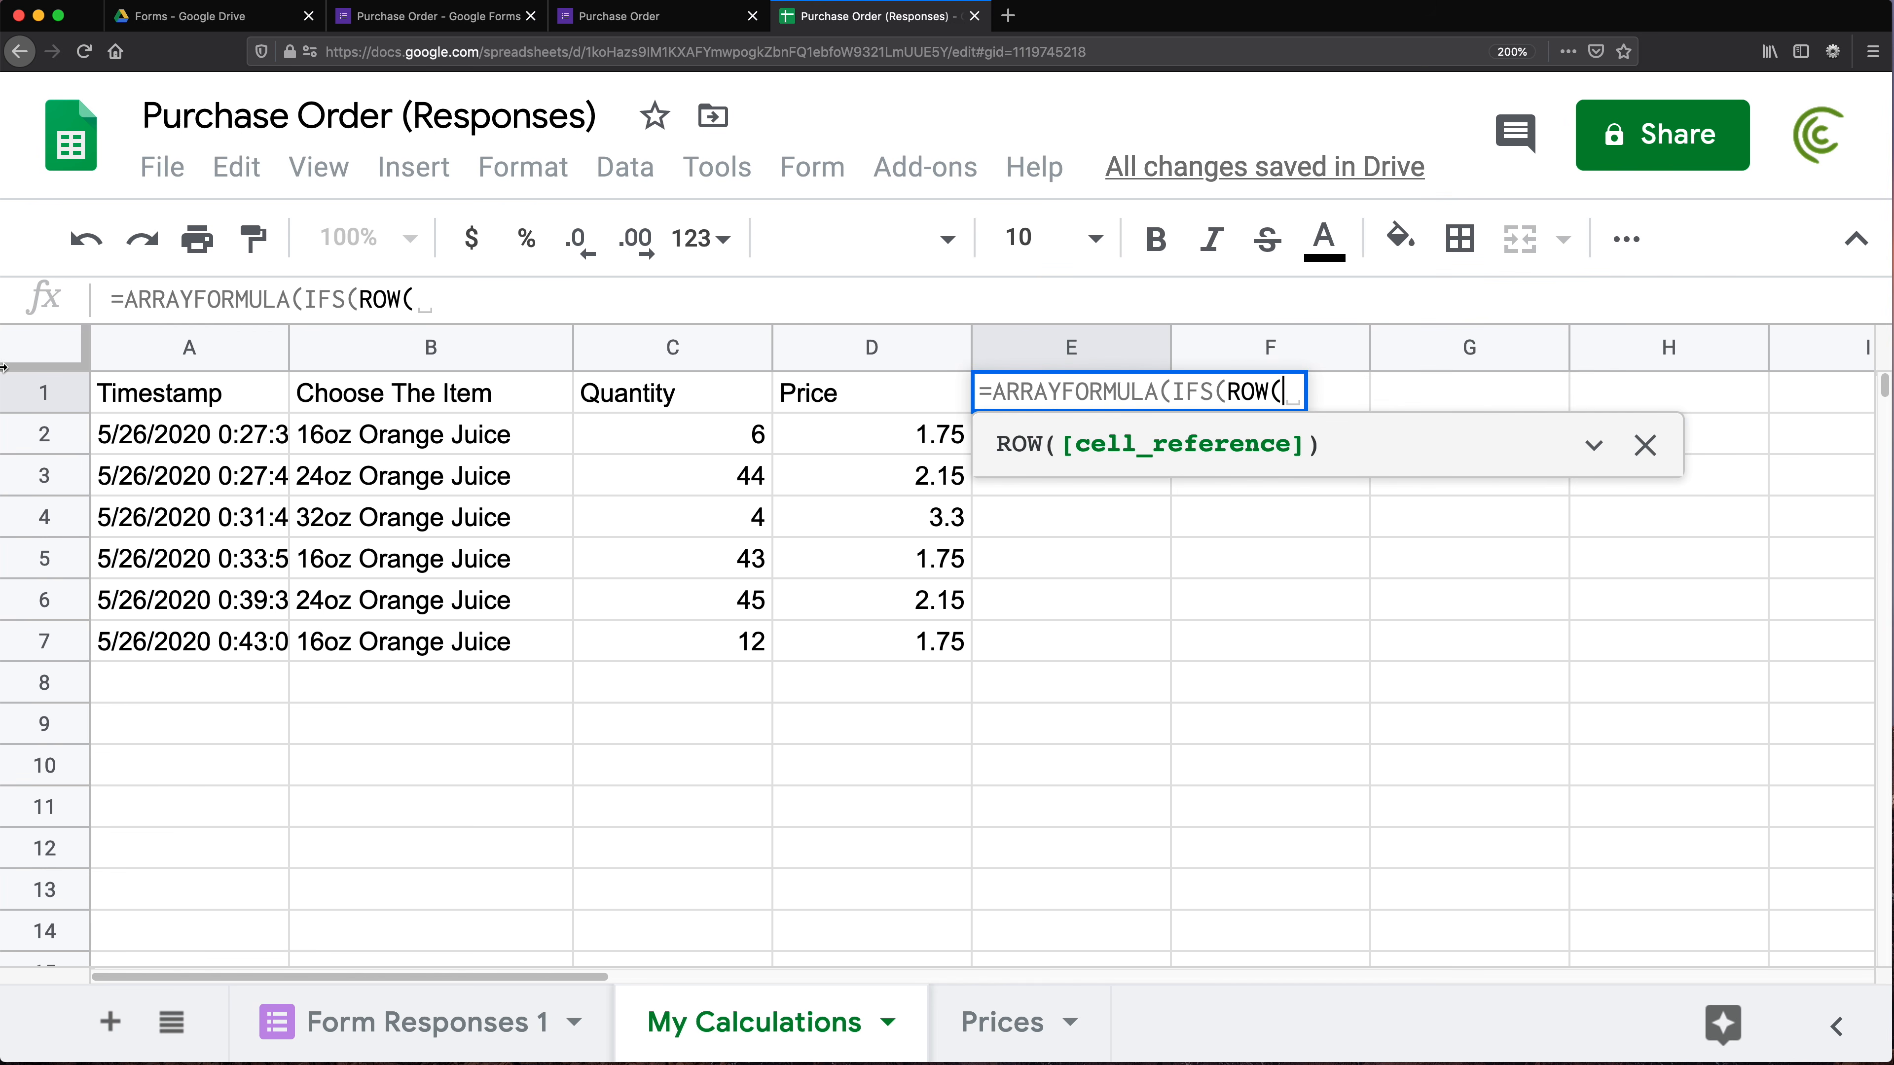
left_click(167, 348)
type(")=1")
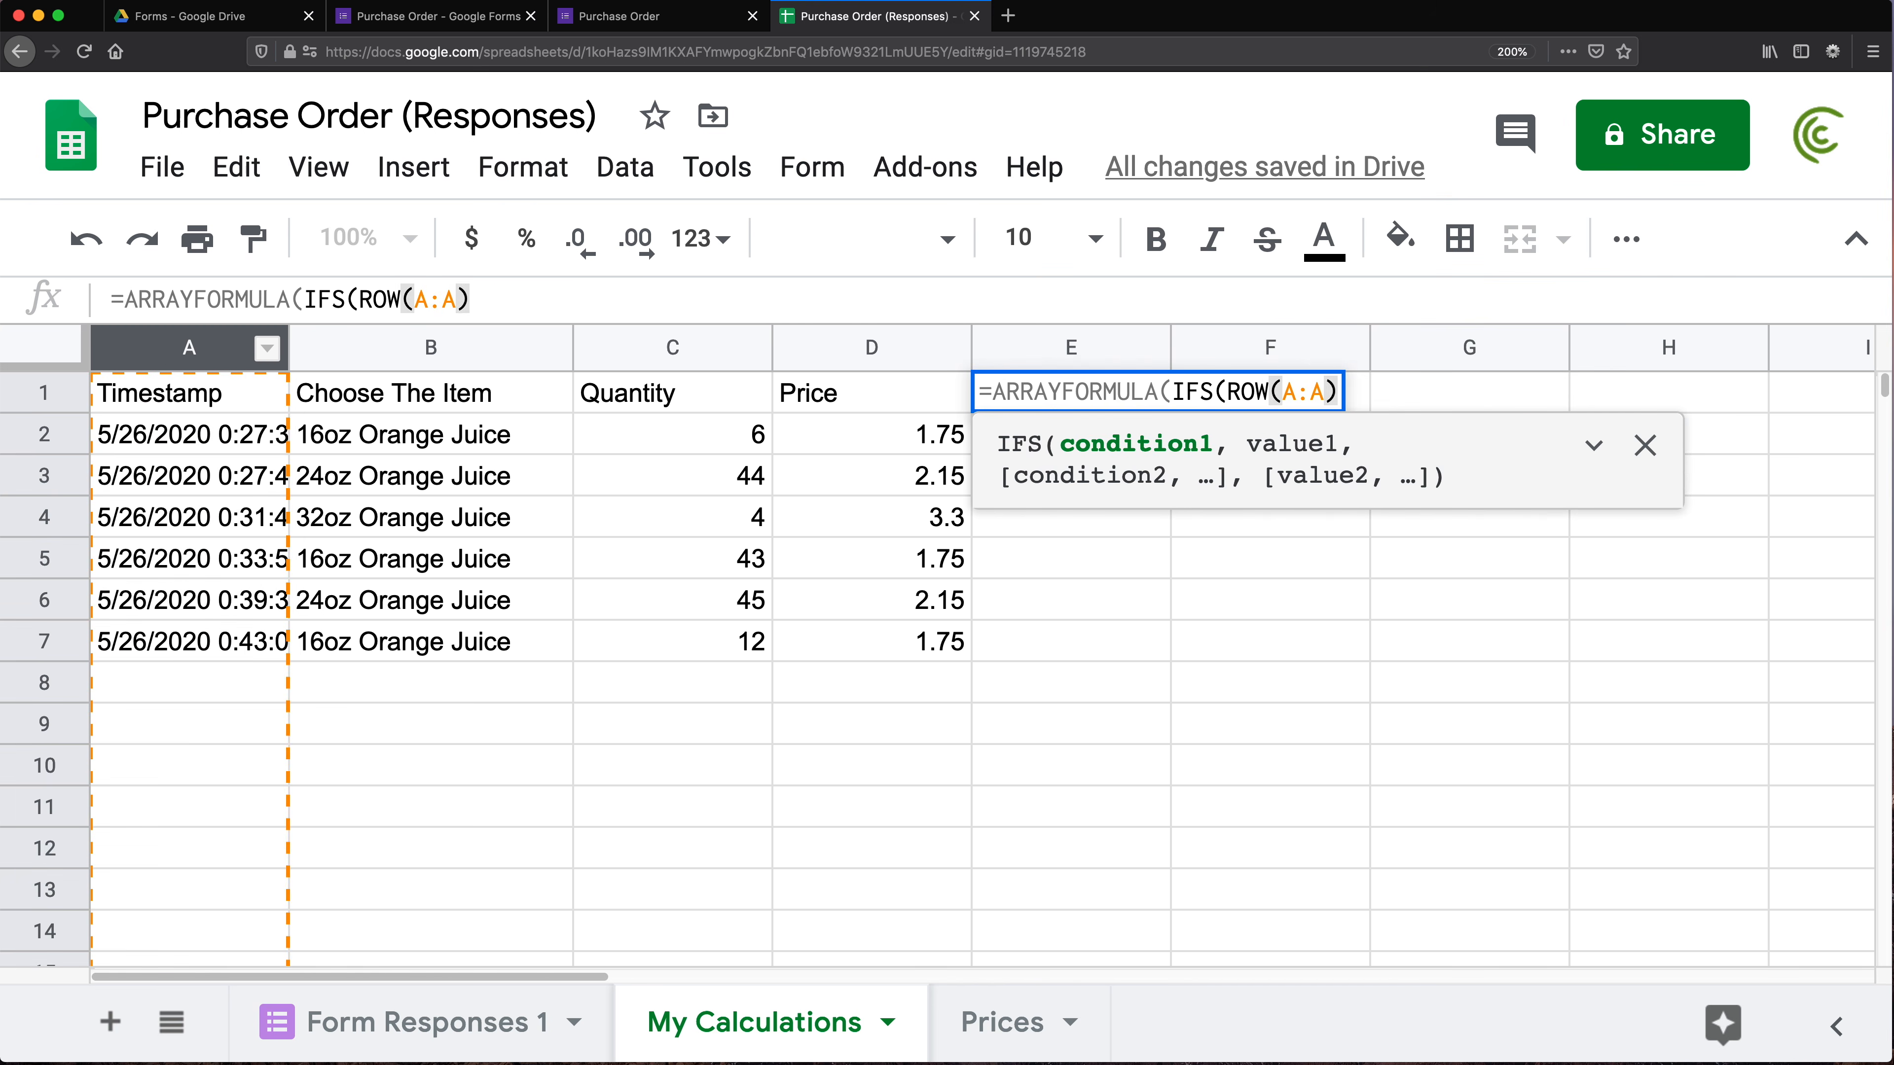
type(",\"")
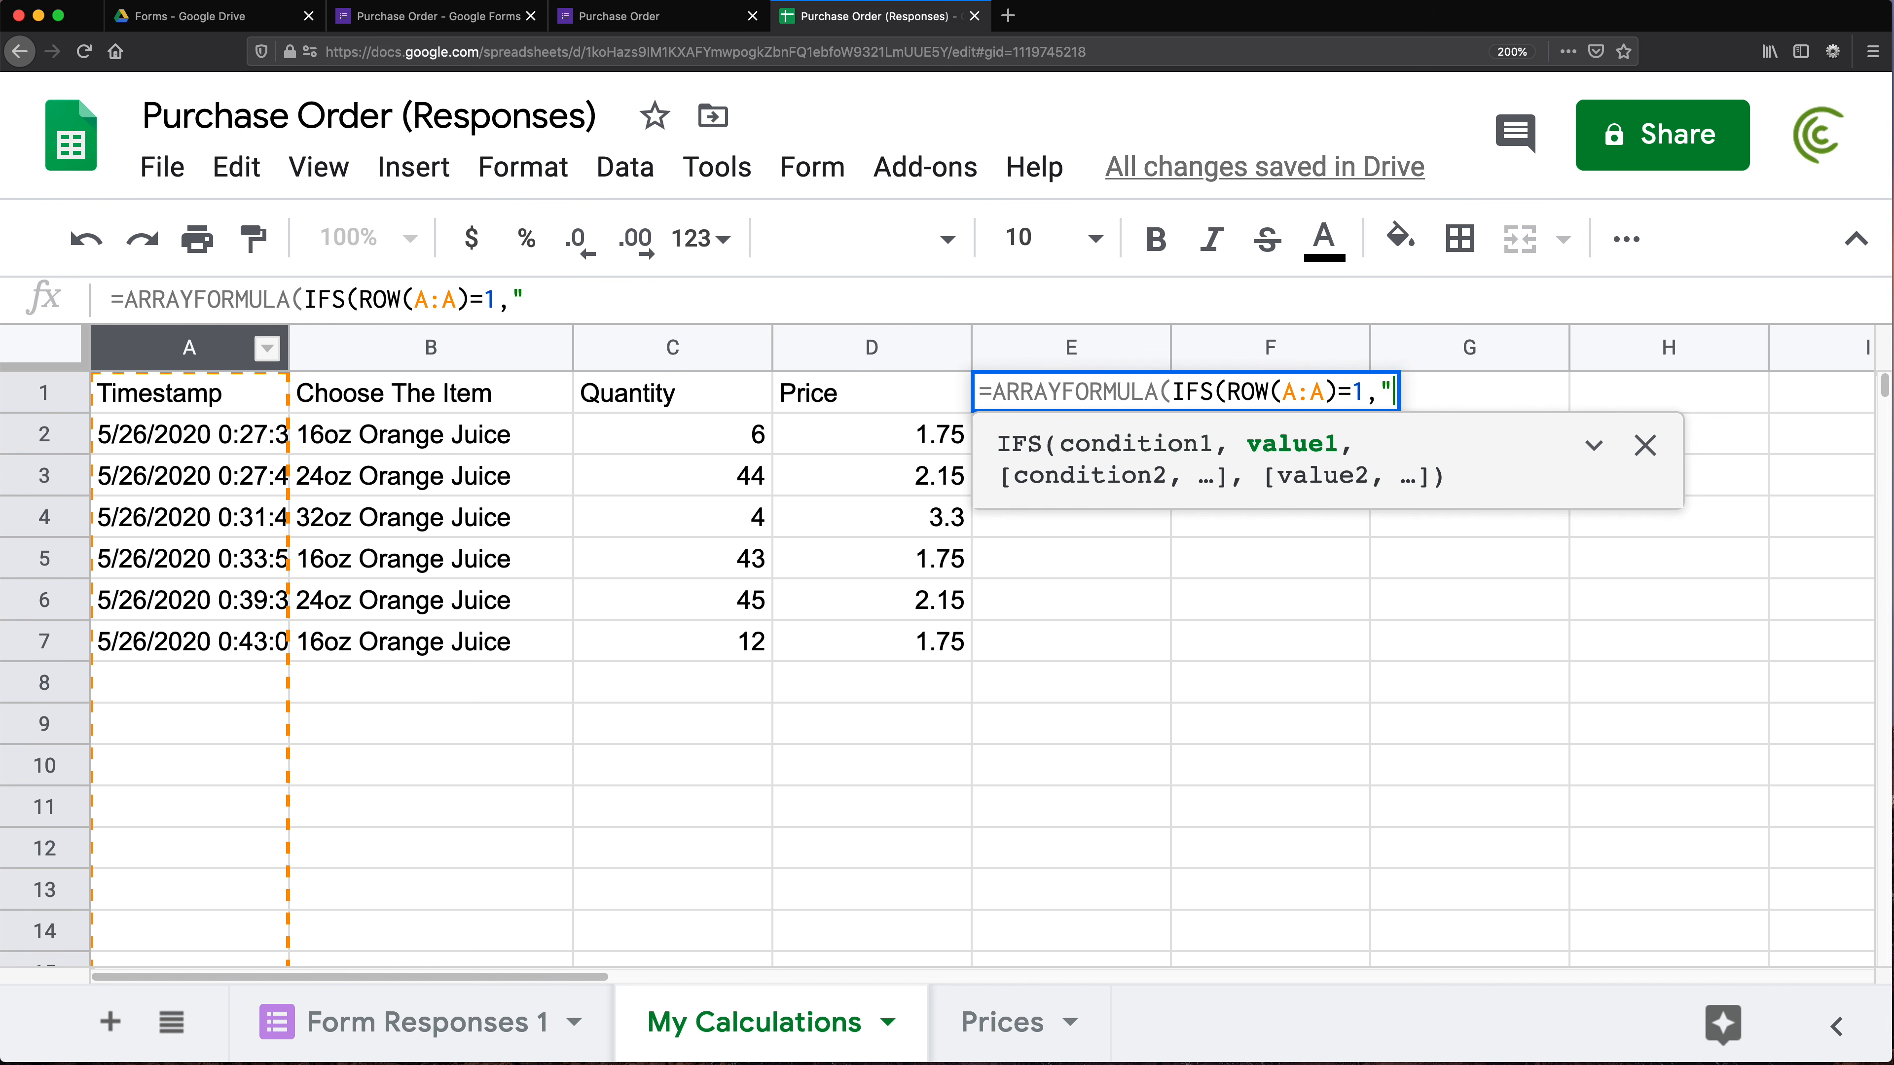
type("Total\",")
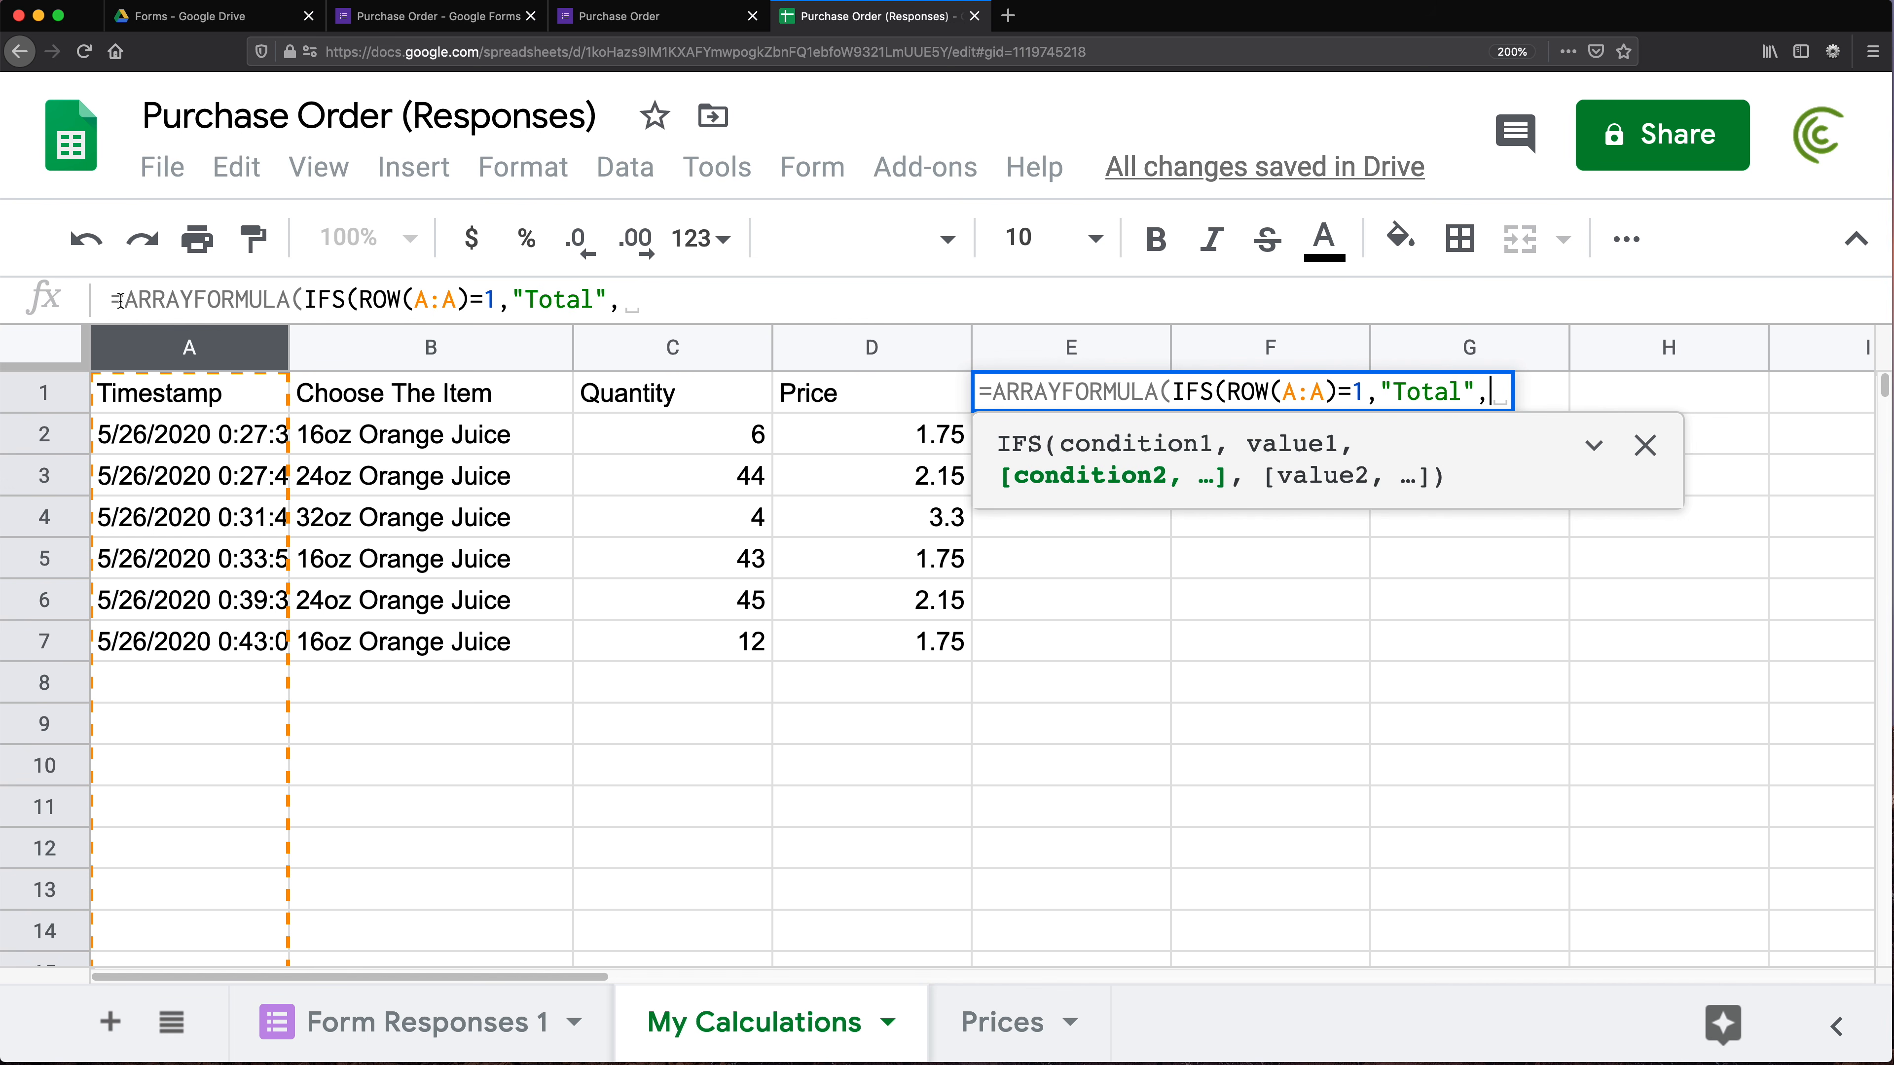
Add the condition A:A="" with the value "" to the E1 formula for rows without a timestamp
left_click(169, 350)
type("=\"\",")
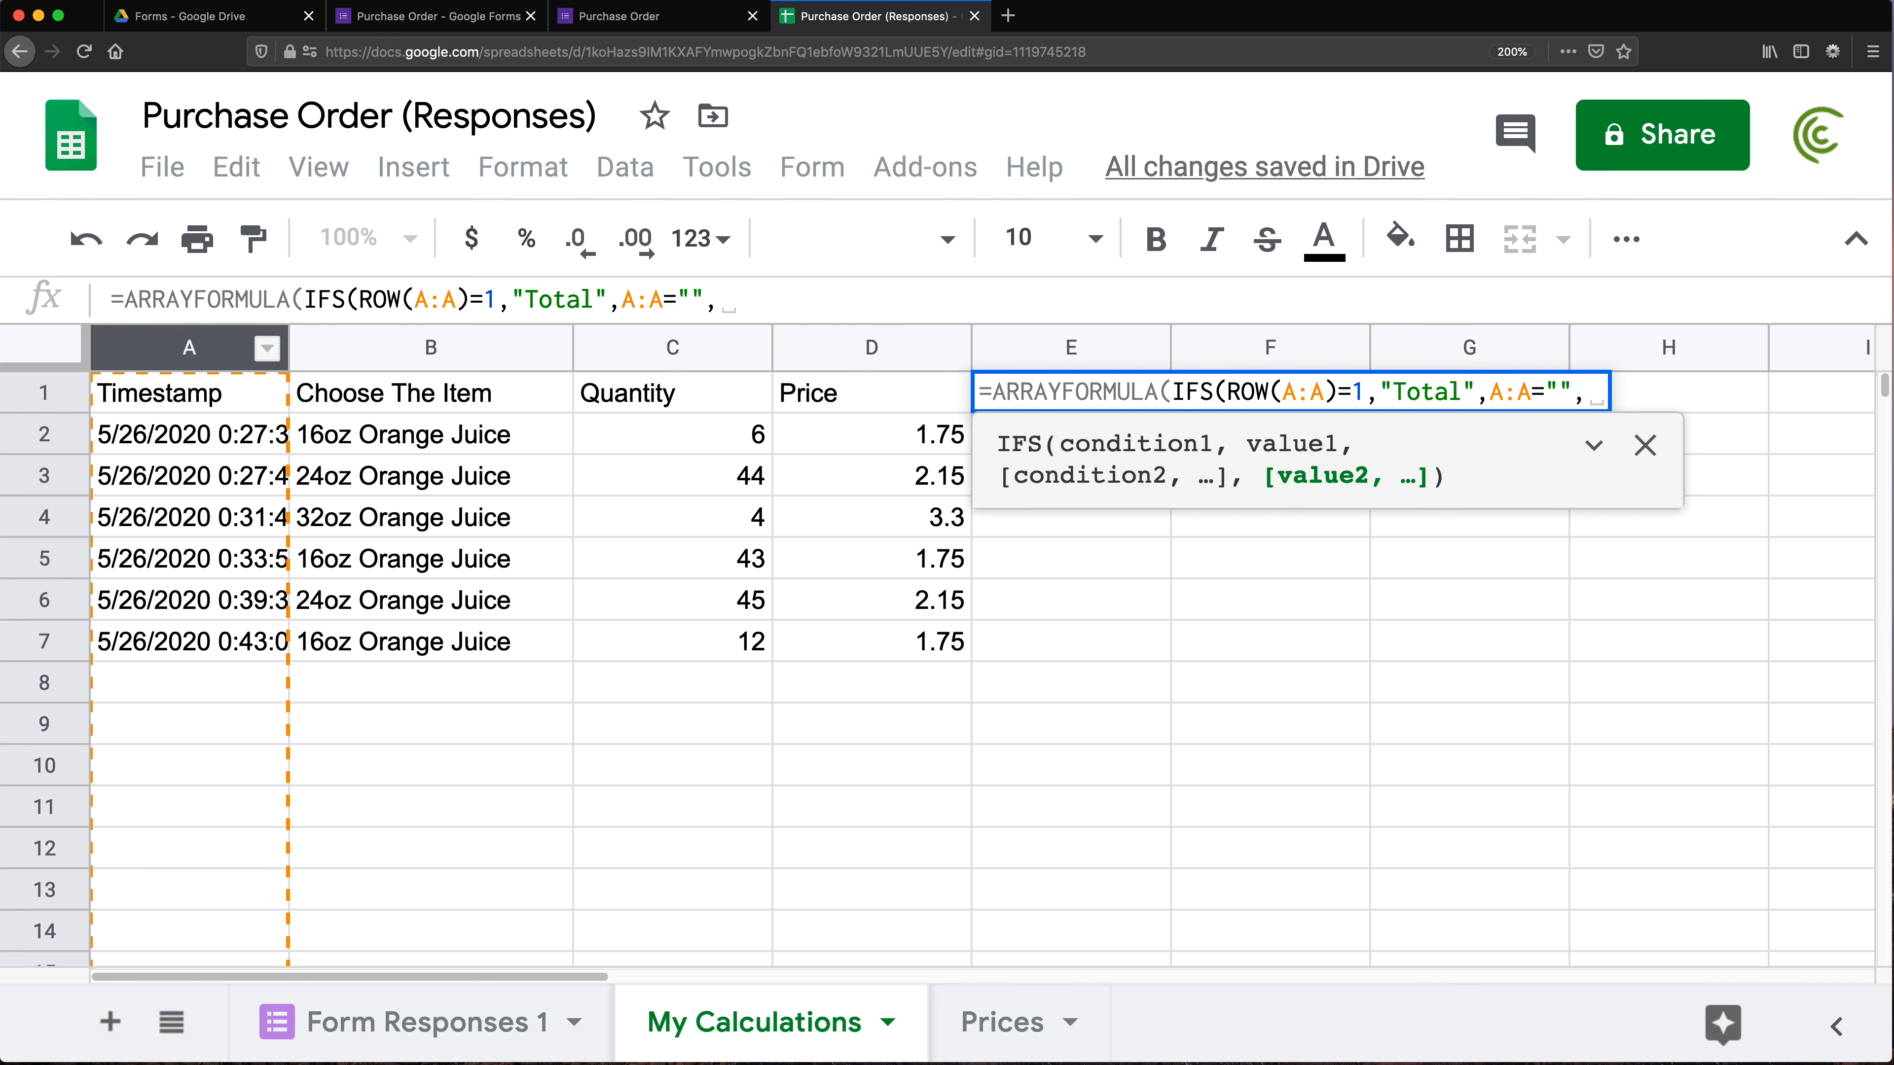
key("BackSpace")
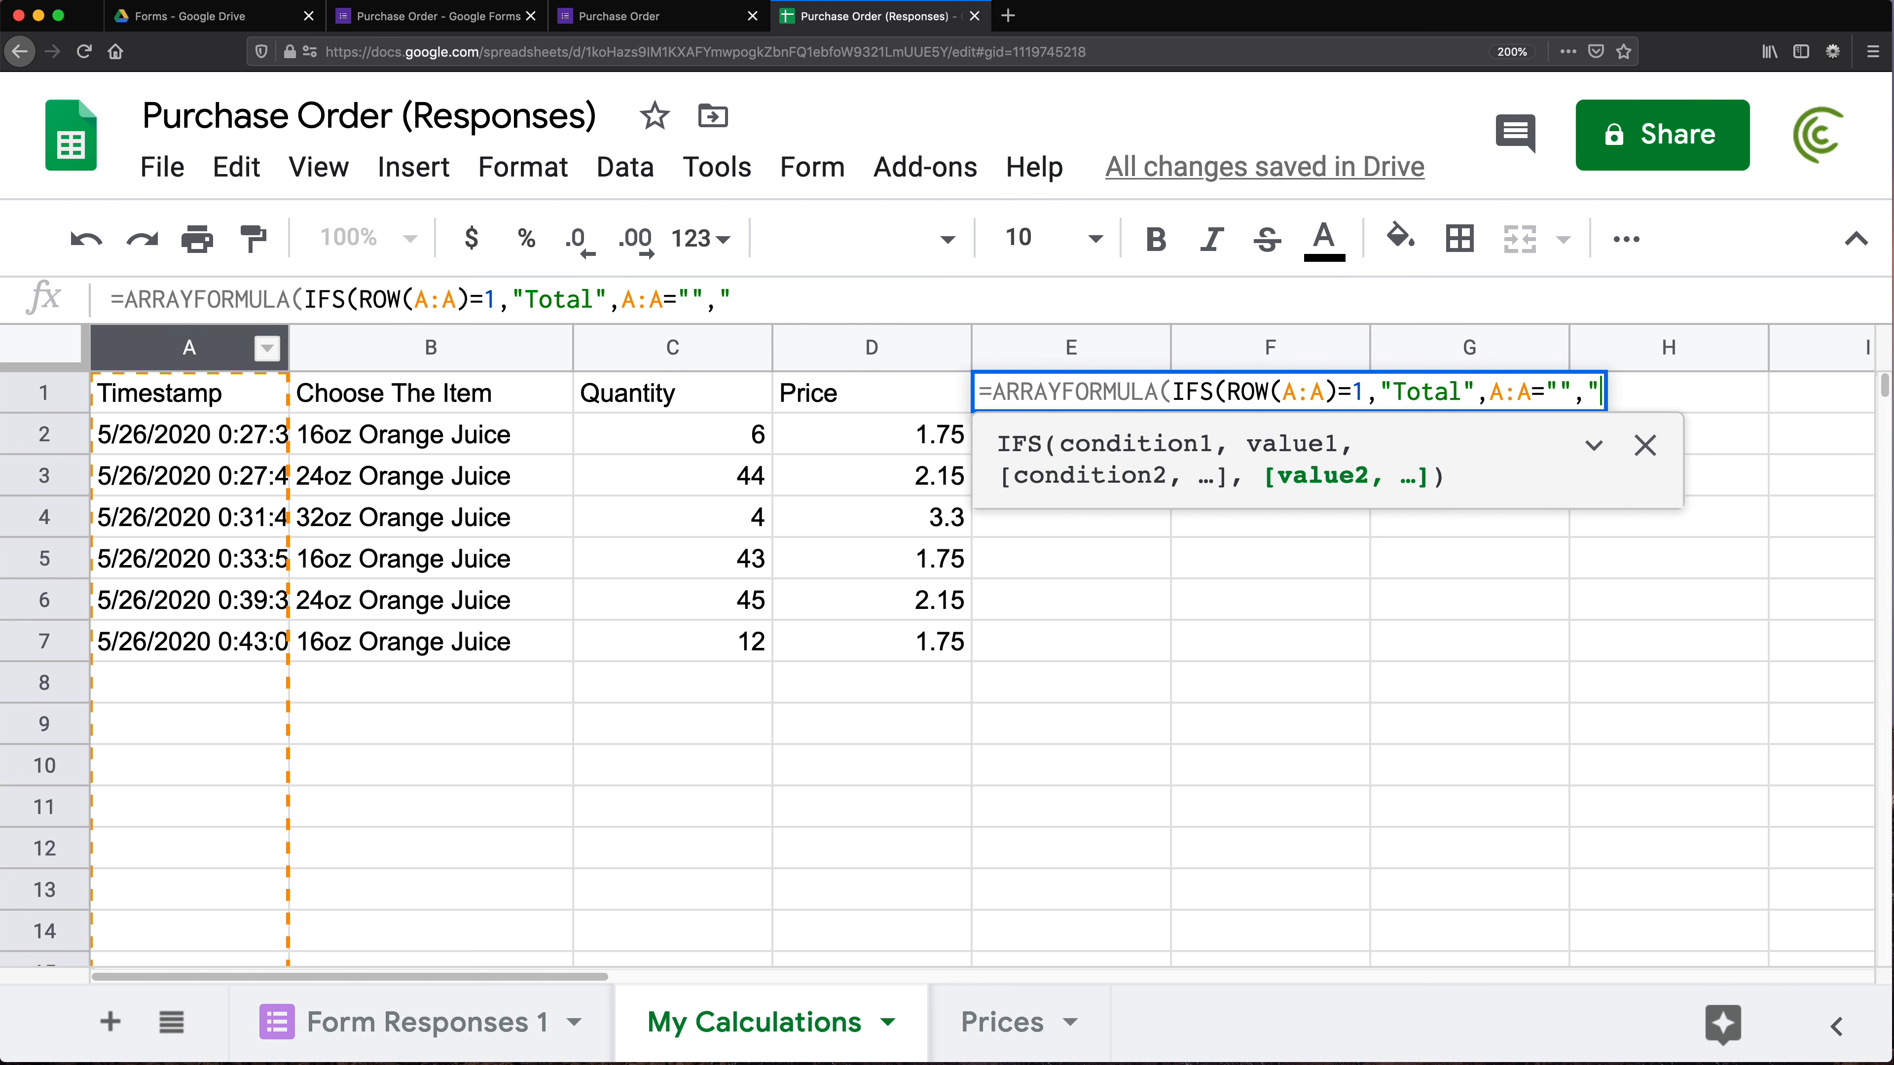
type("\"\",")
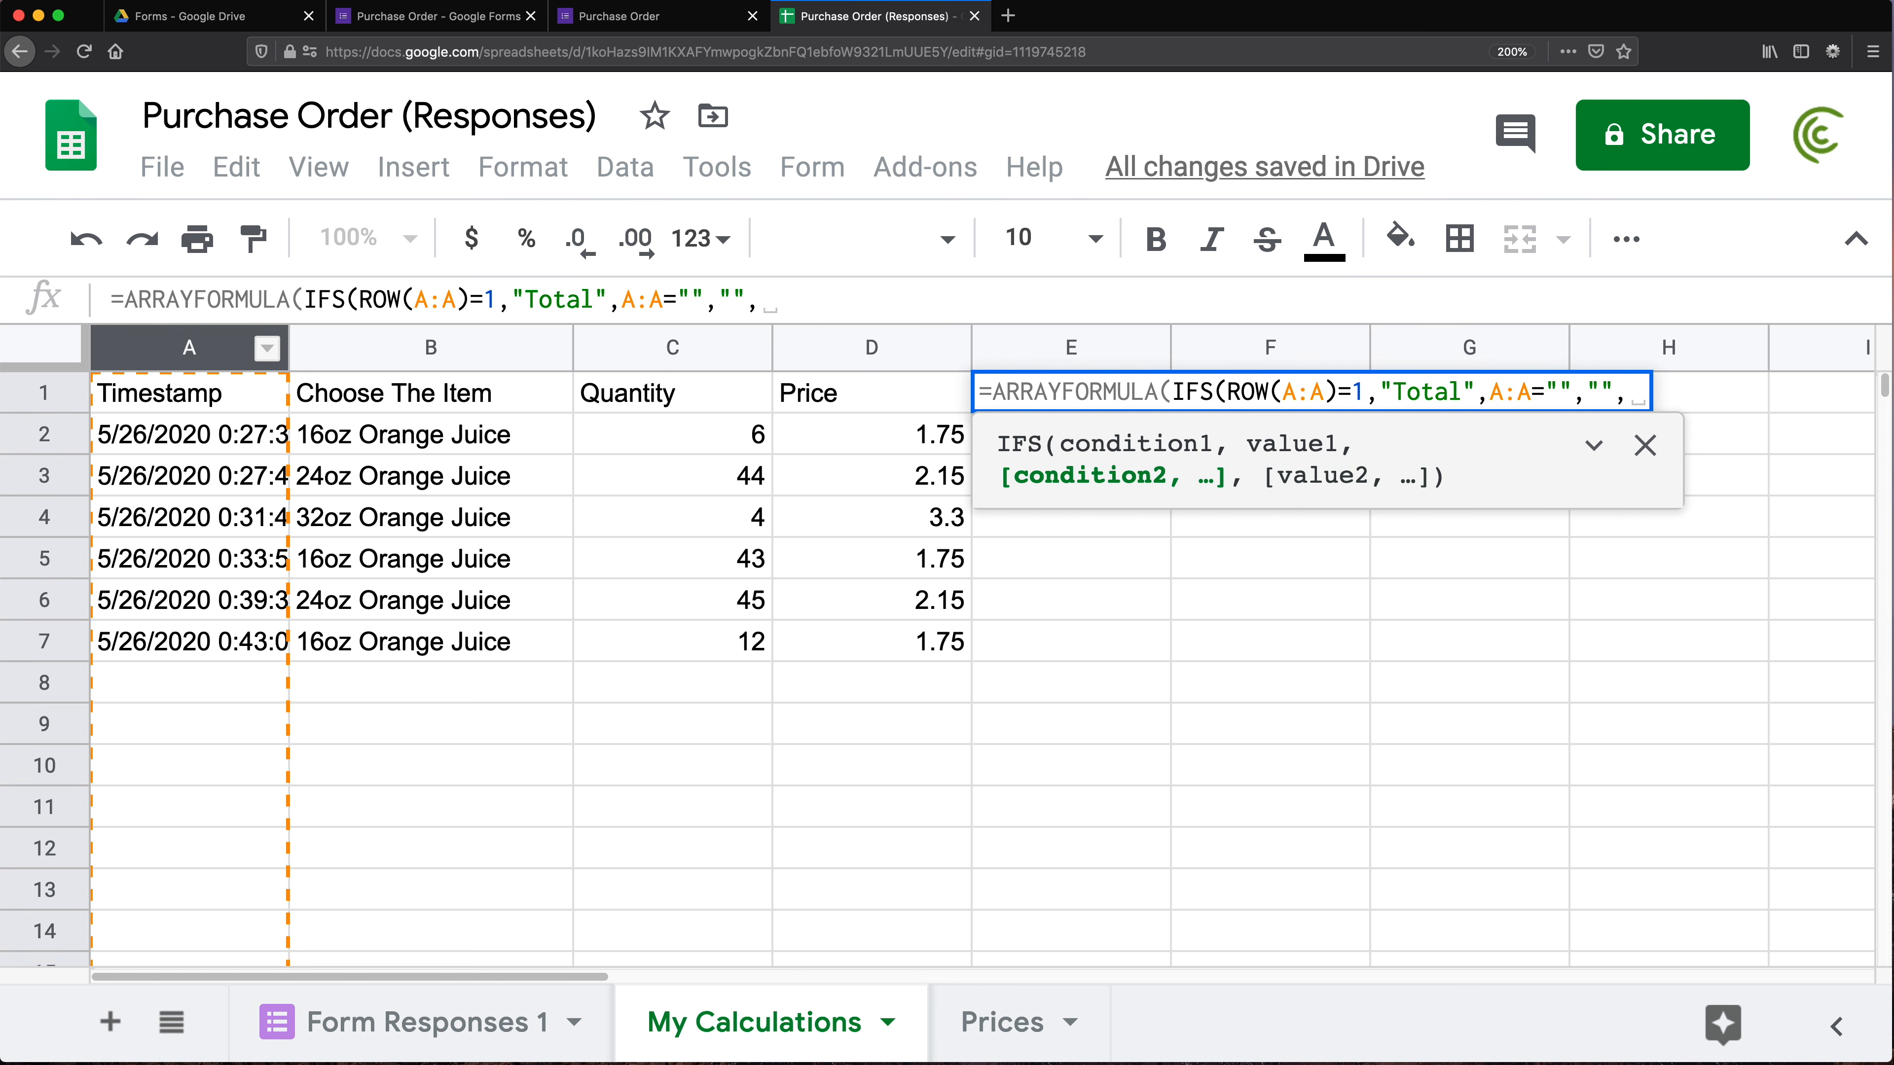
Complete the E1 formula with TRUE,C:C*D:D to multiply Quantity by Price, close both parentheses, and enter it
type("TRUE,")
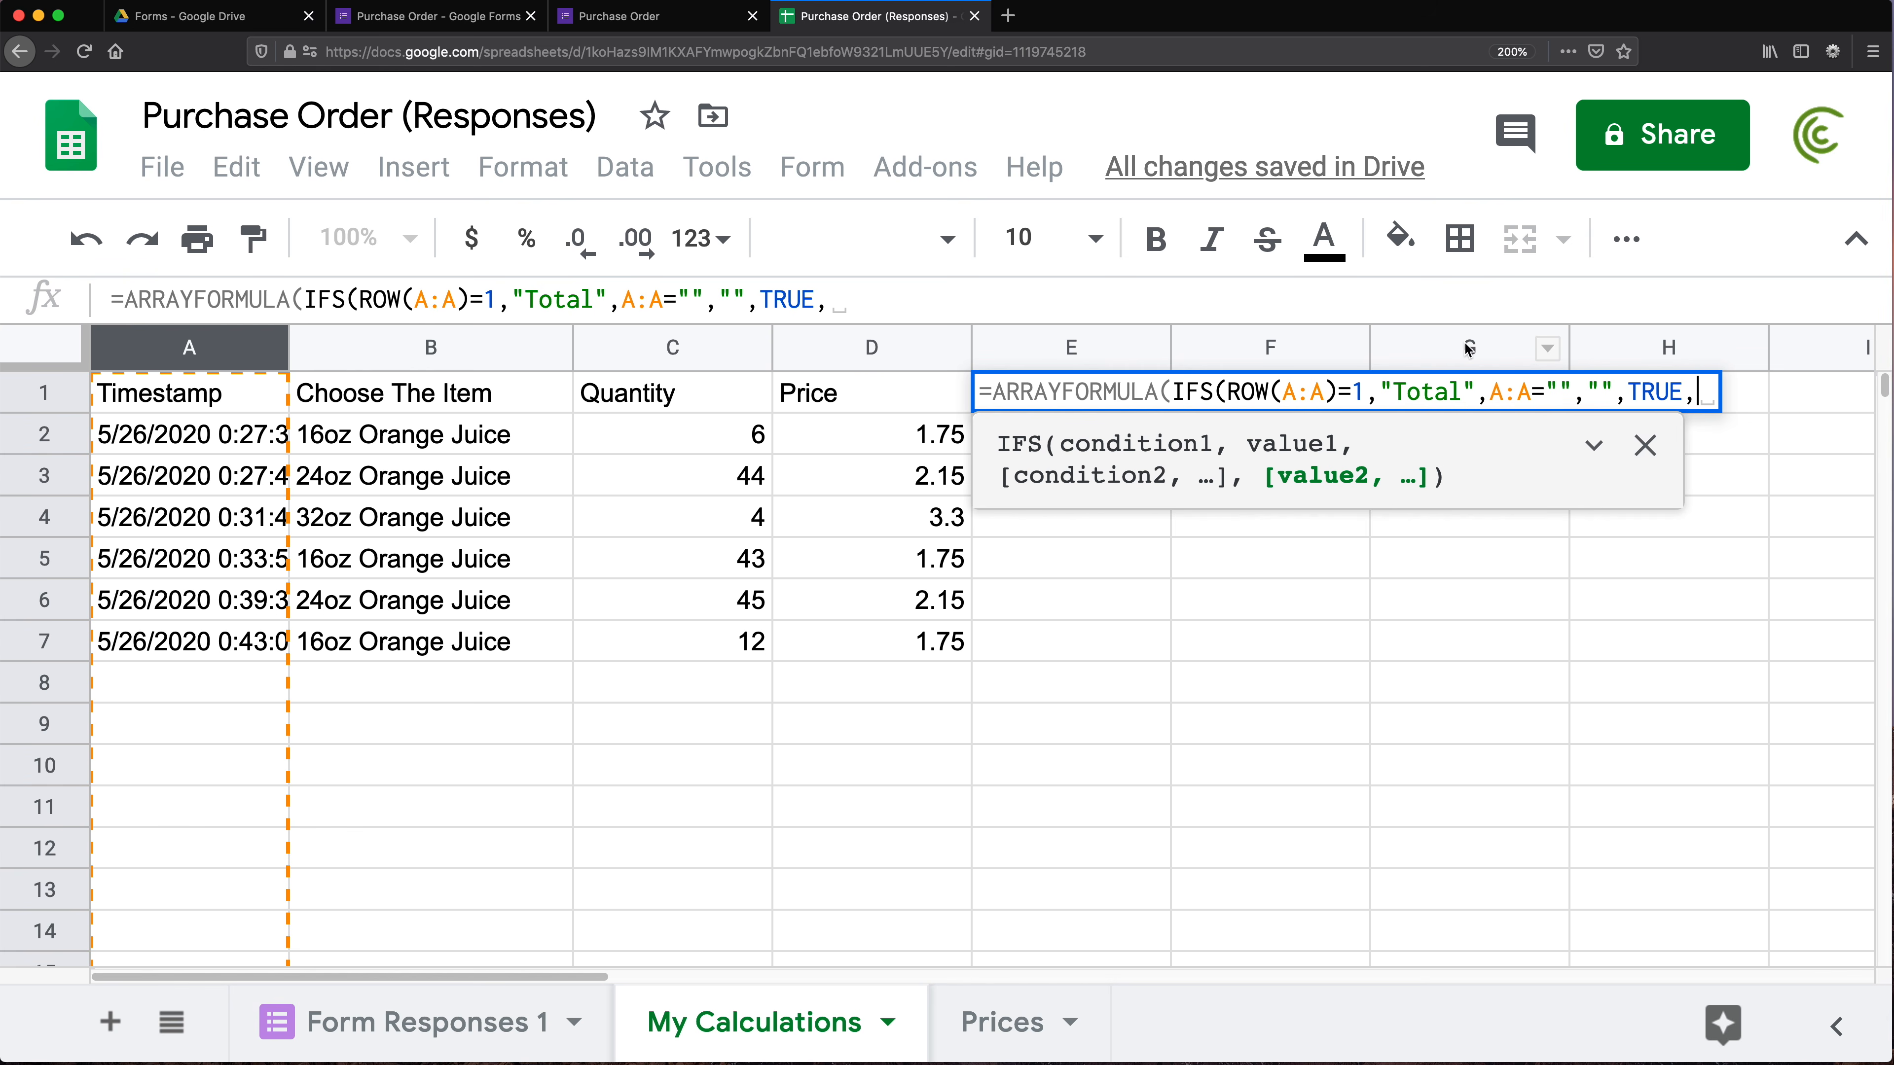
left_click(694, 347)
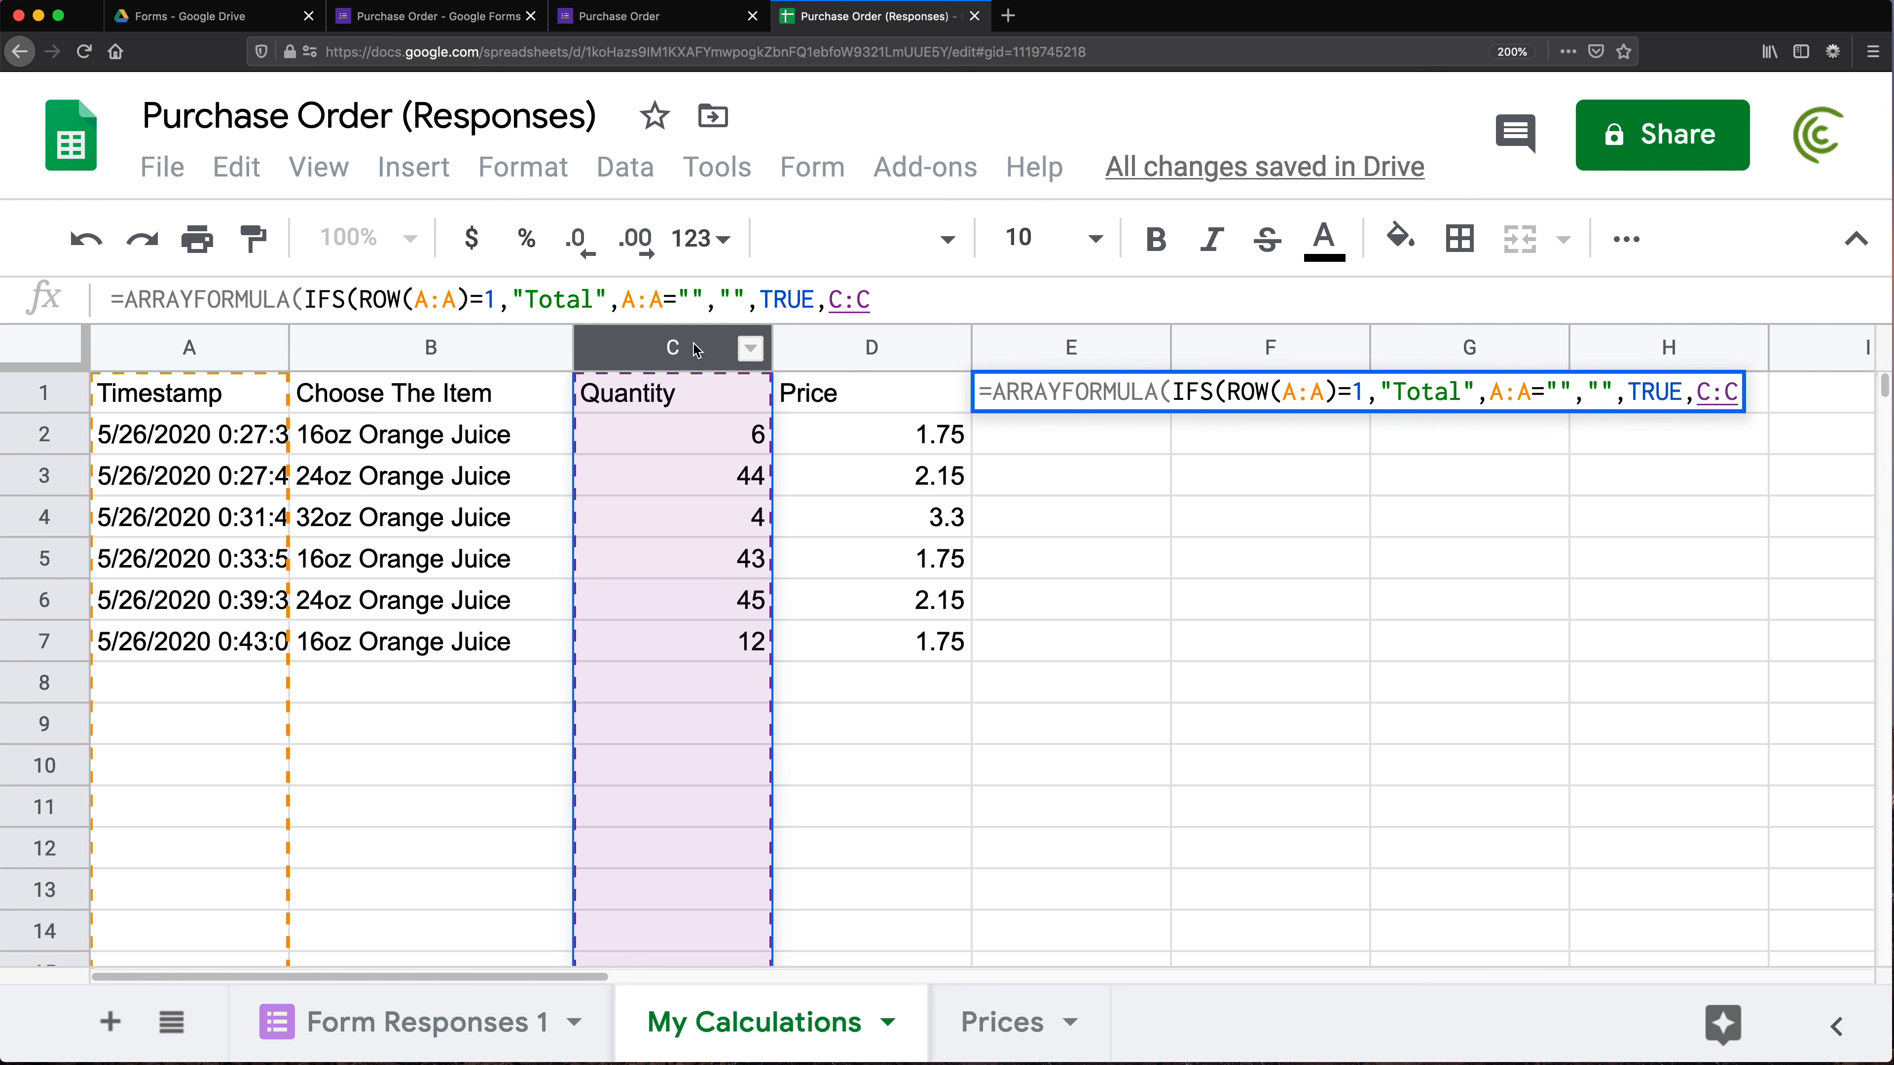
type("*")
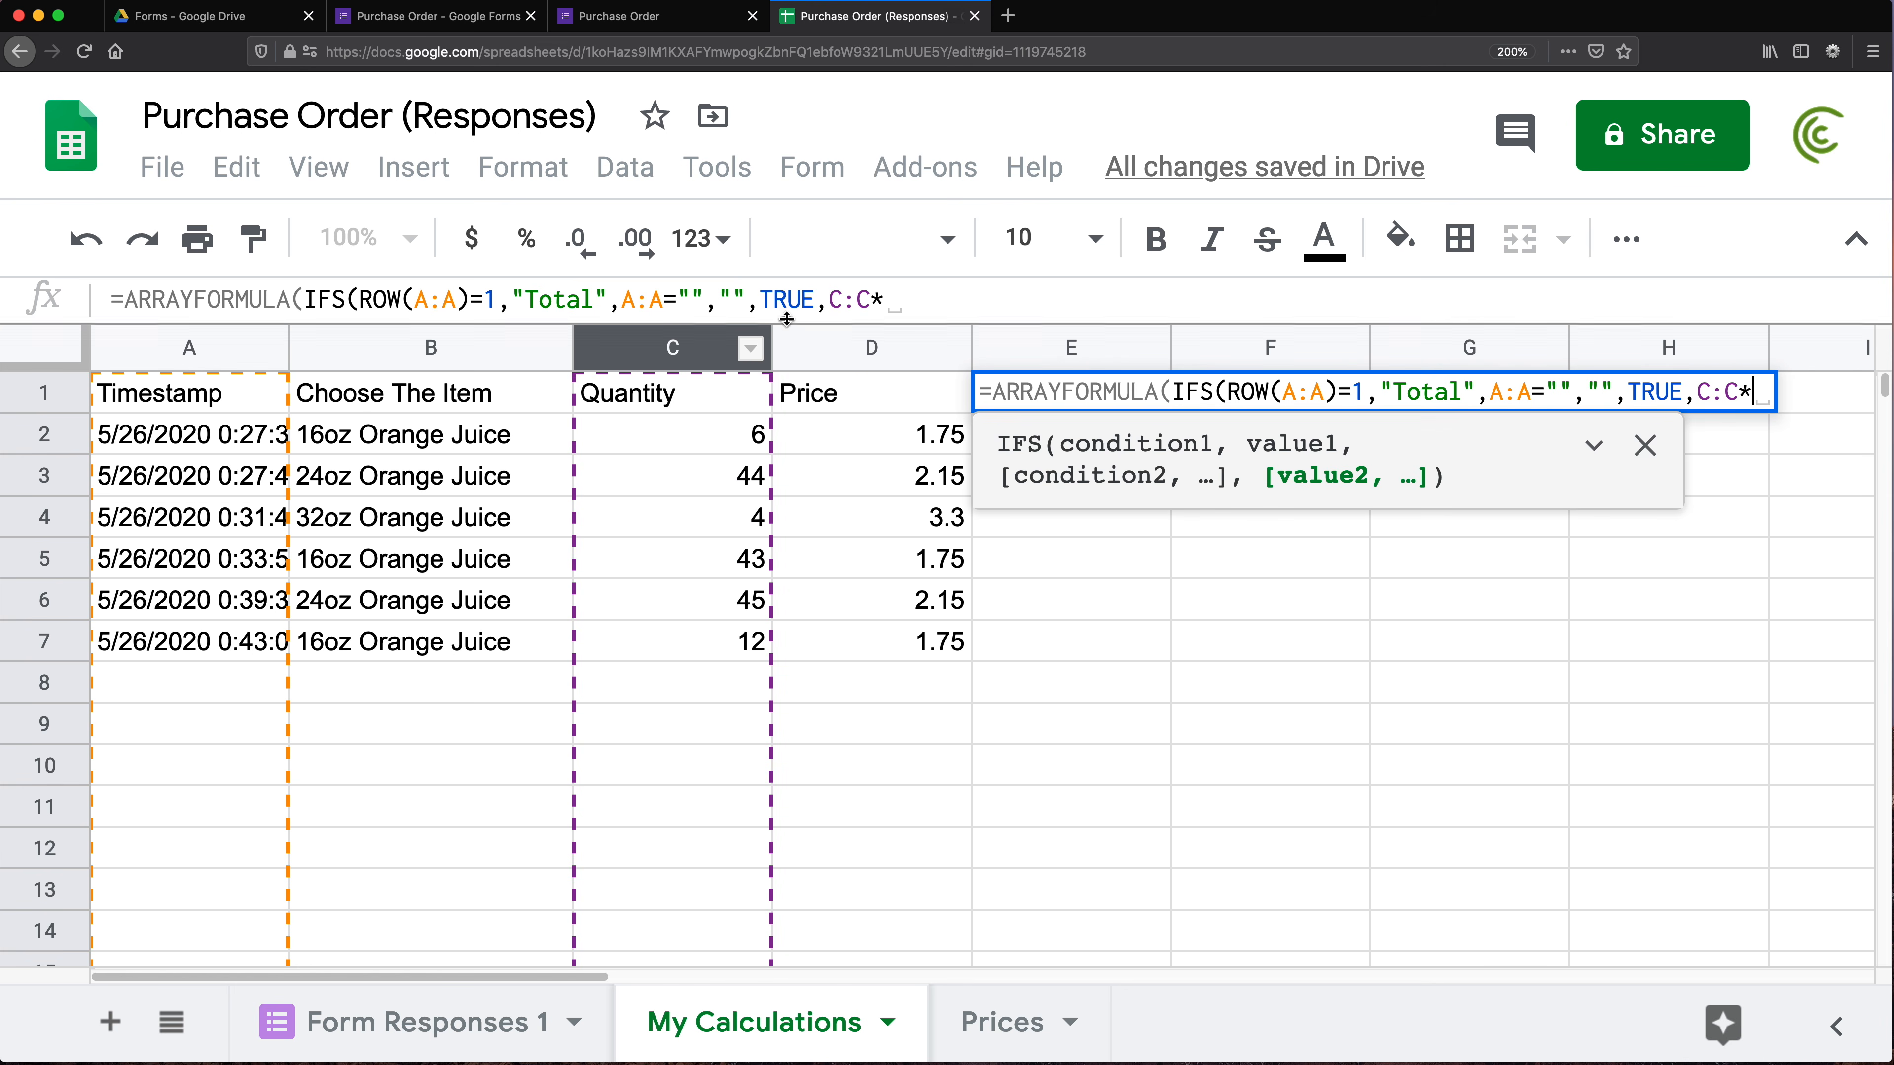
left_click(854, 346)
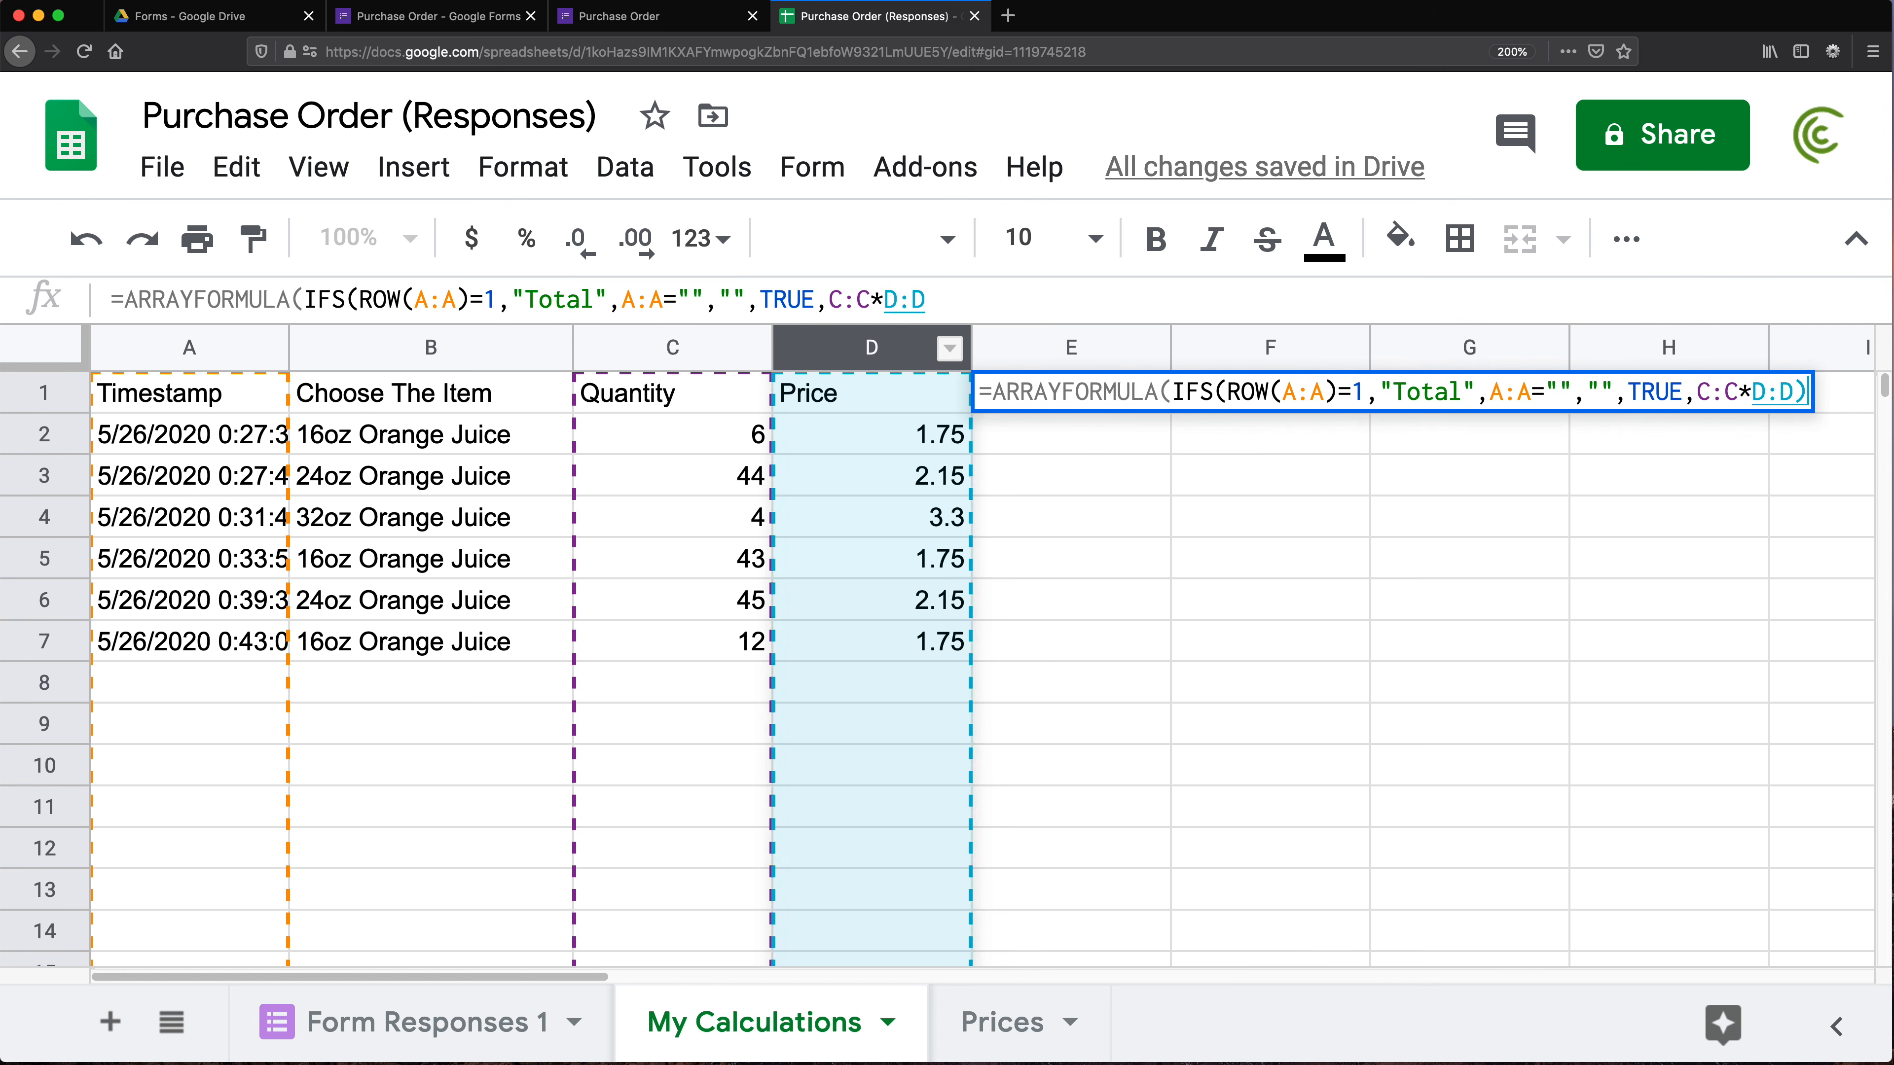
type(")")
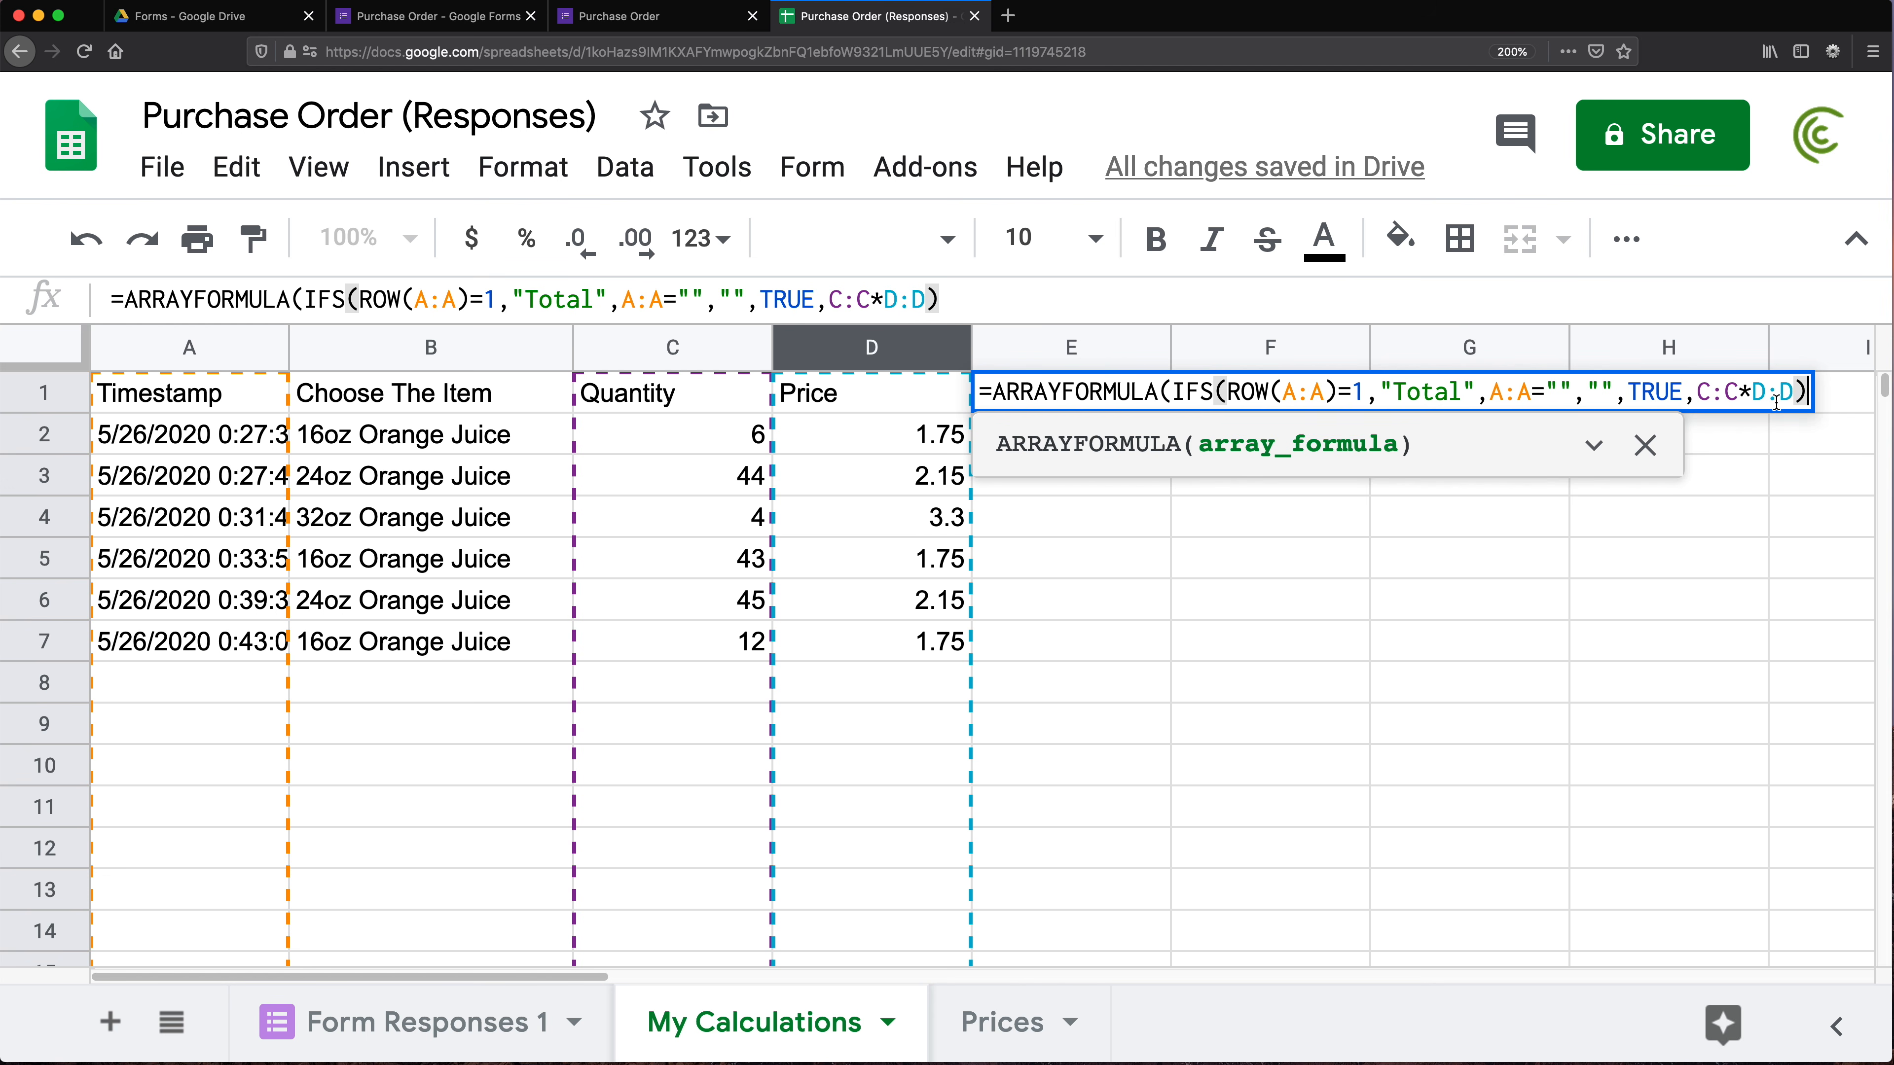
type(")")
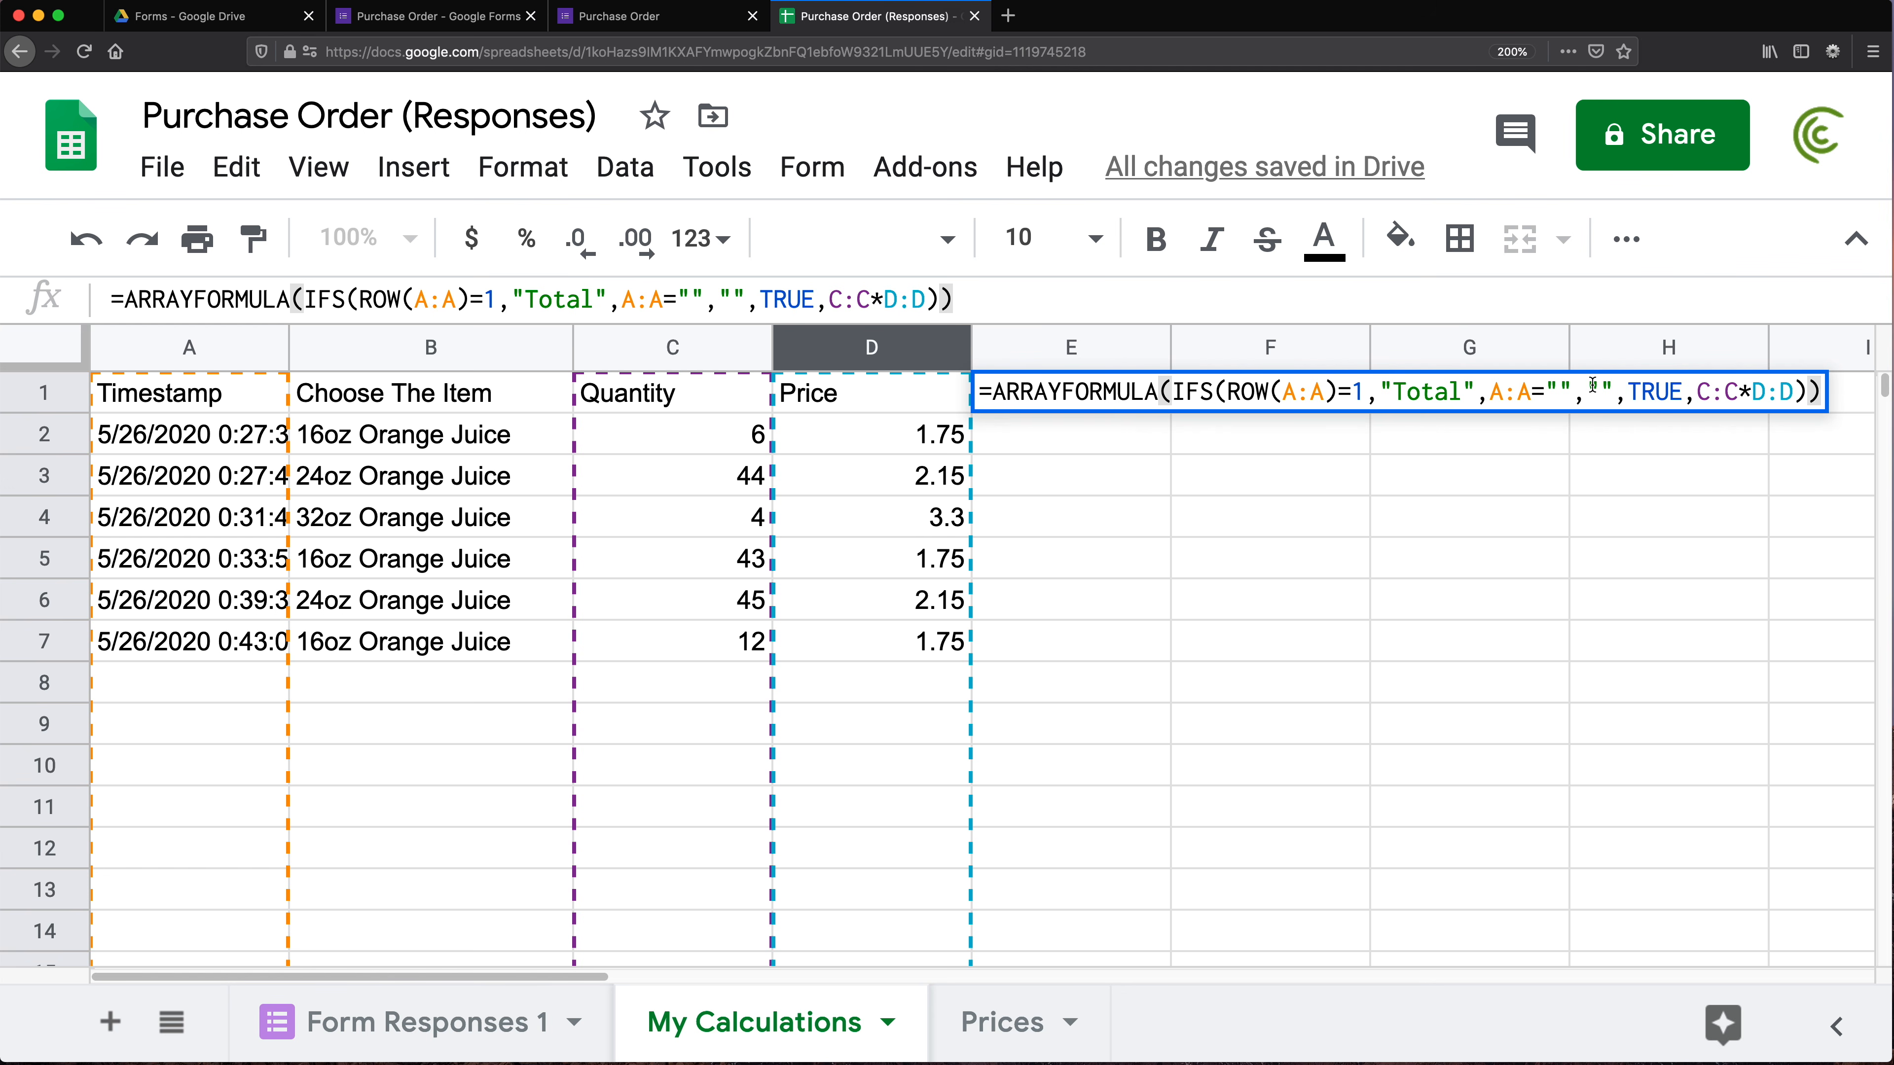
key("Return")
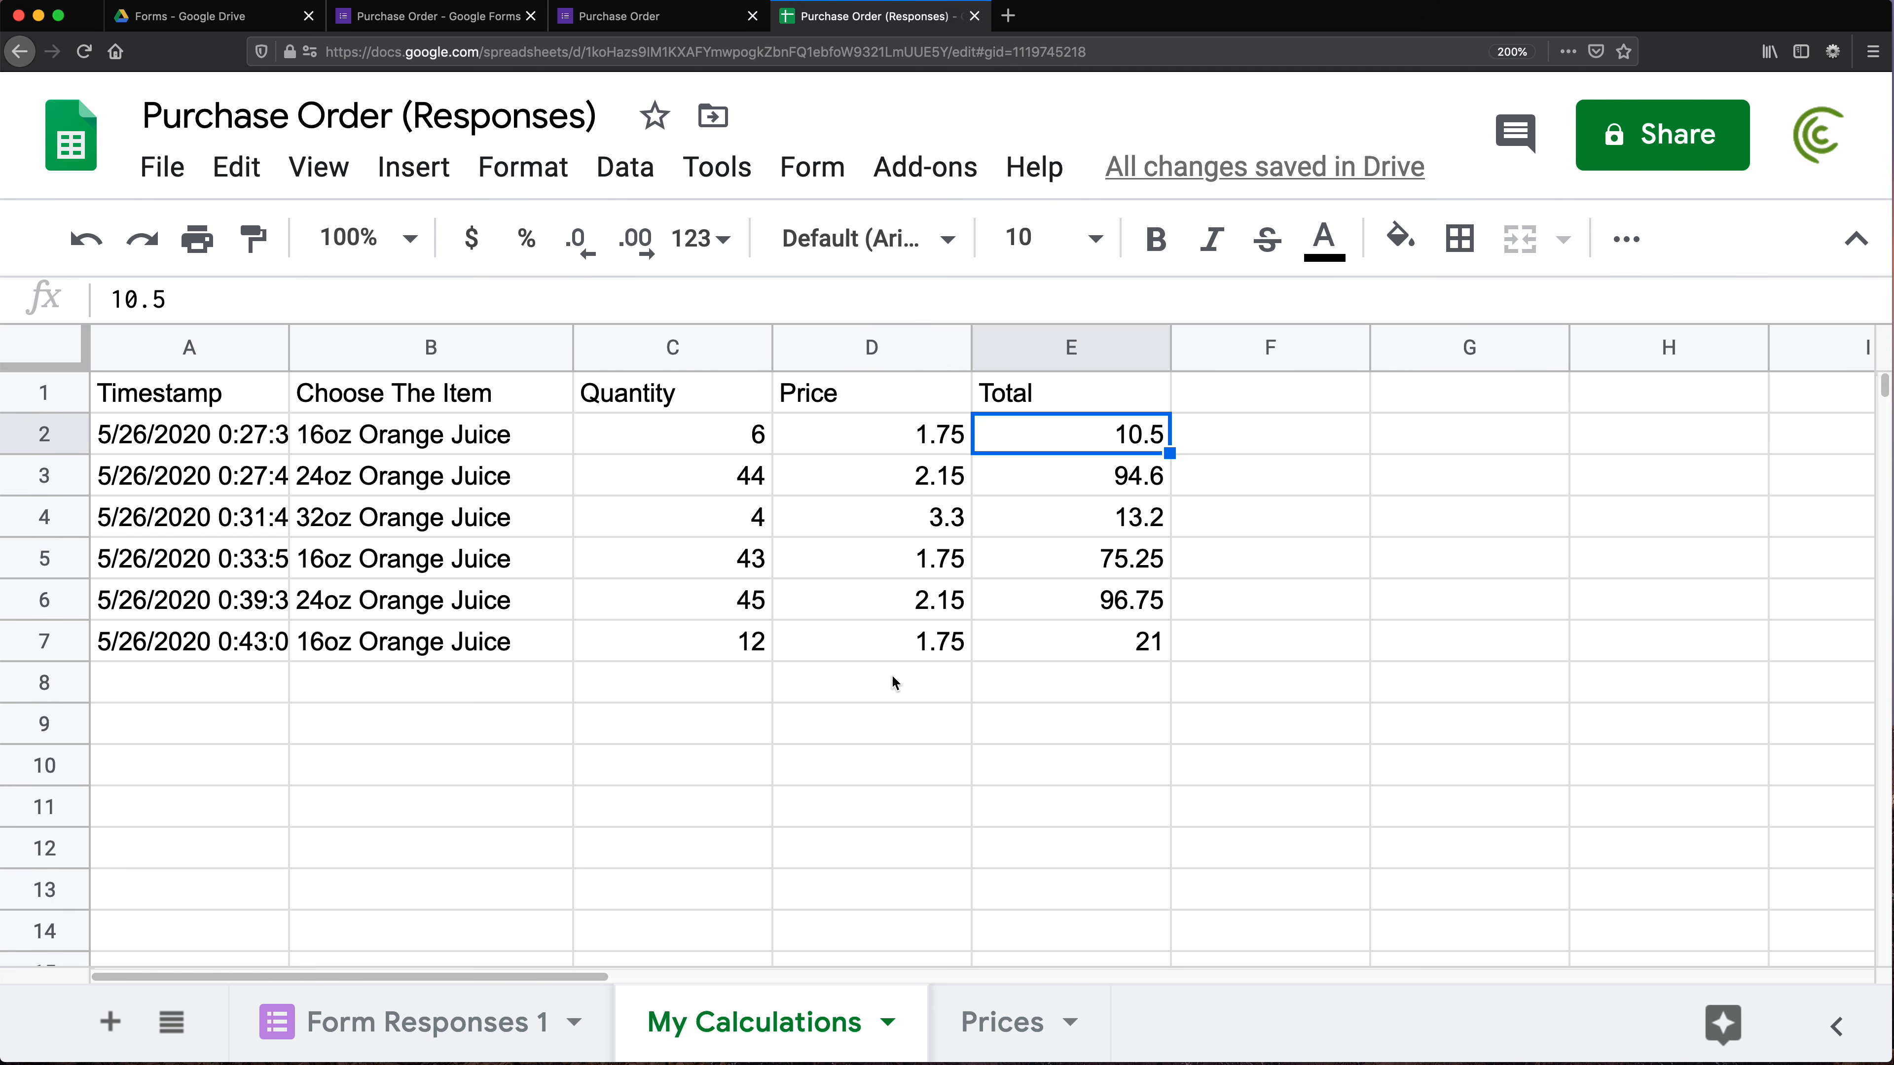
Make the header cells A1:E1 in My Calculations bold
left_click_drag(892, 681, 1036, 697)
left_click_drag(246, 393, 993, 403)
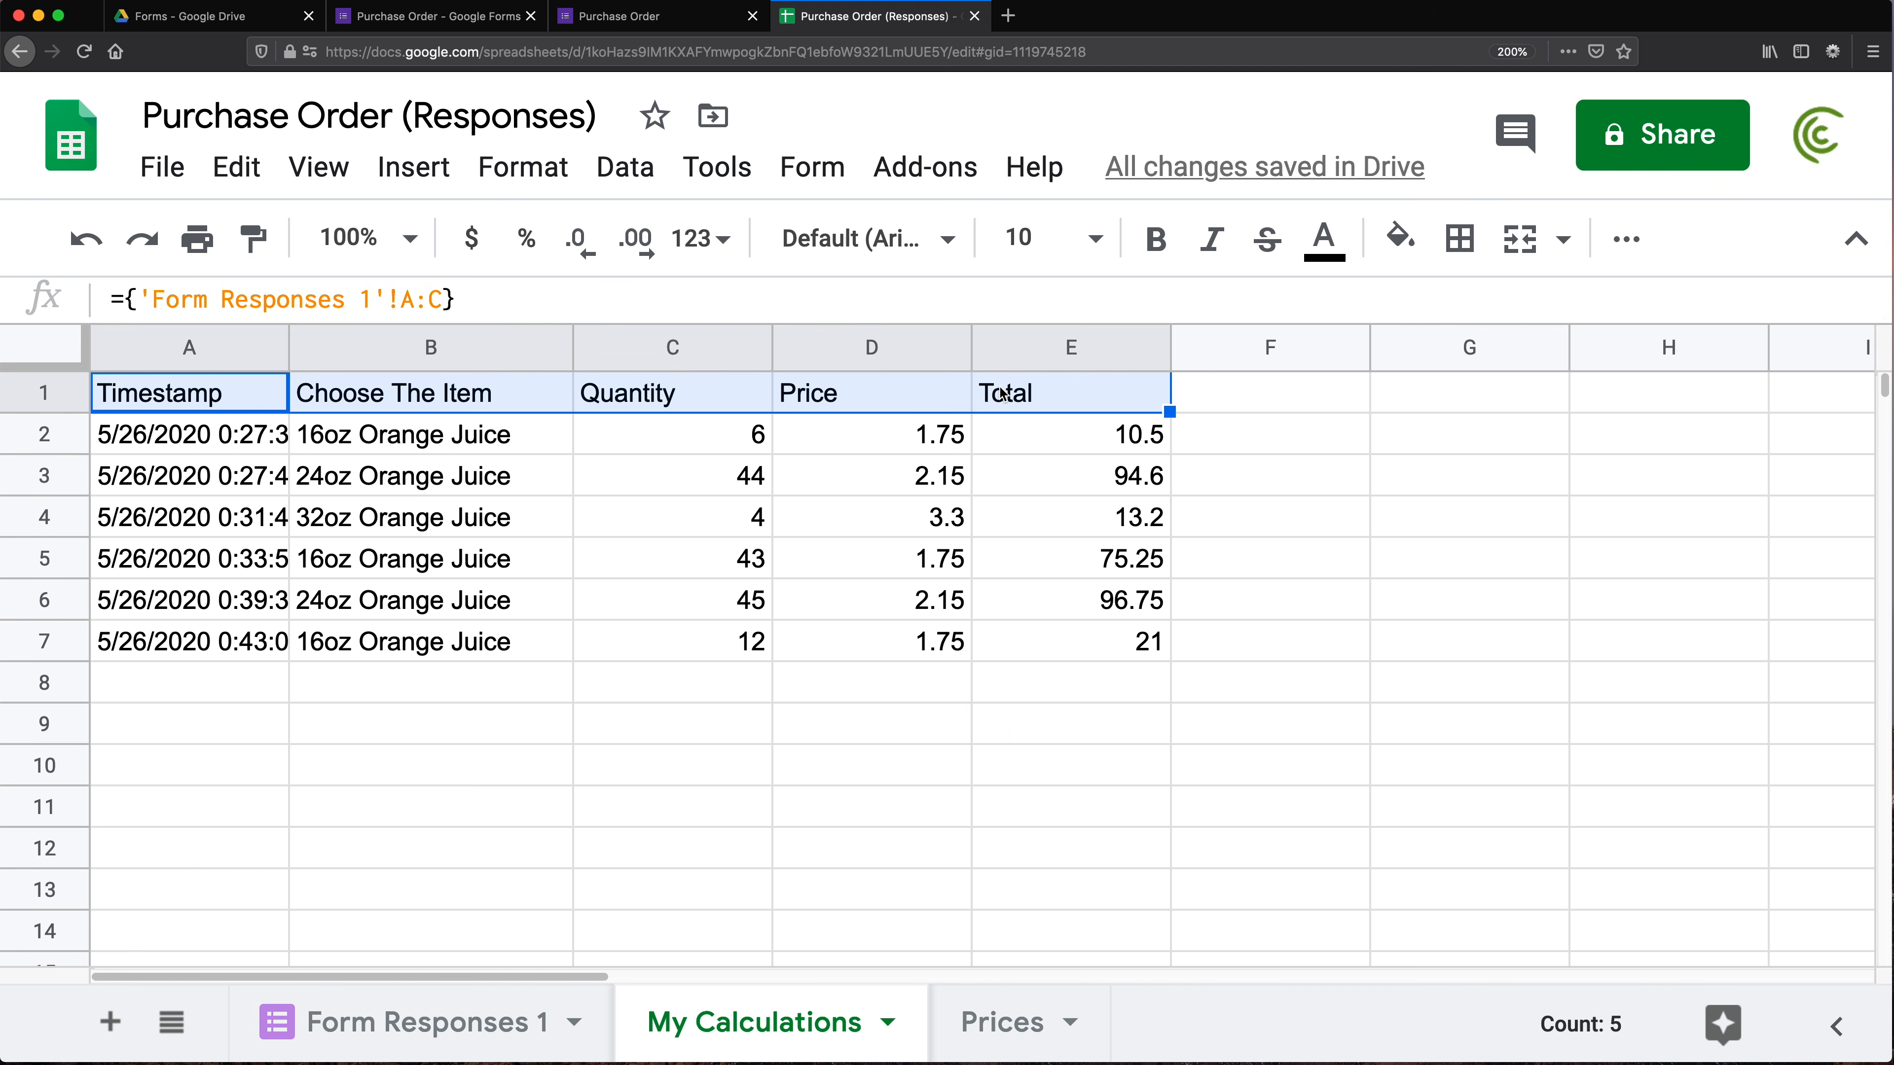
key("super+b")
left_click(988, 545)
Apply the Currency number format to the Price and Total columns, D and E
left_click_drag(848, 354, 1059, 354)
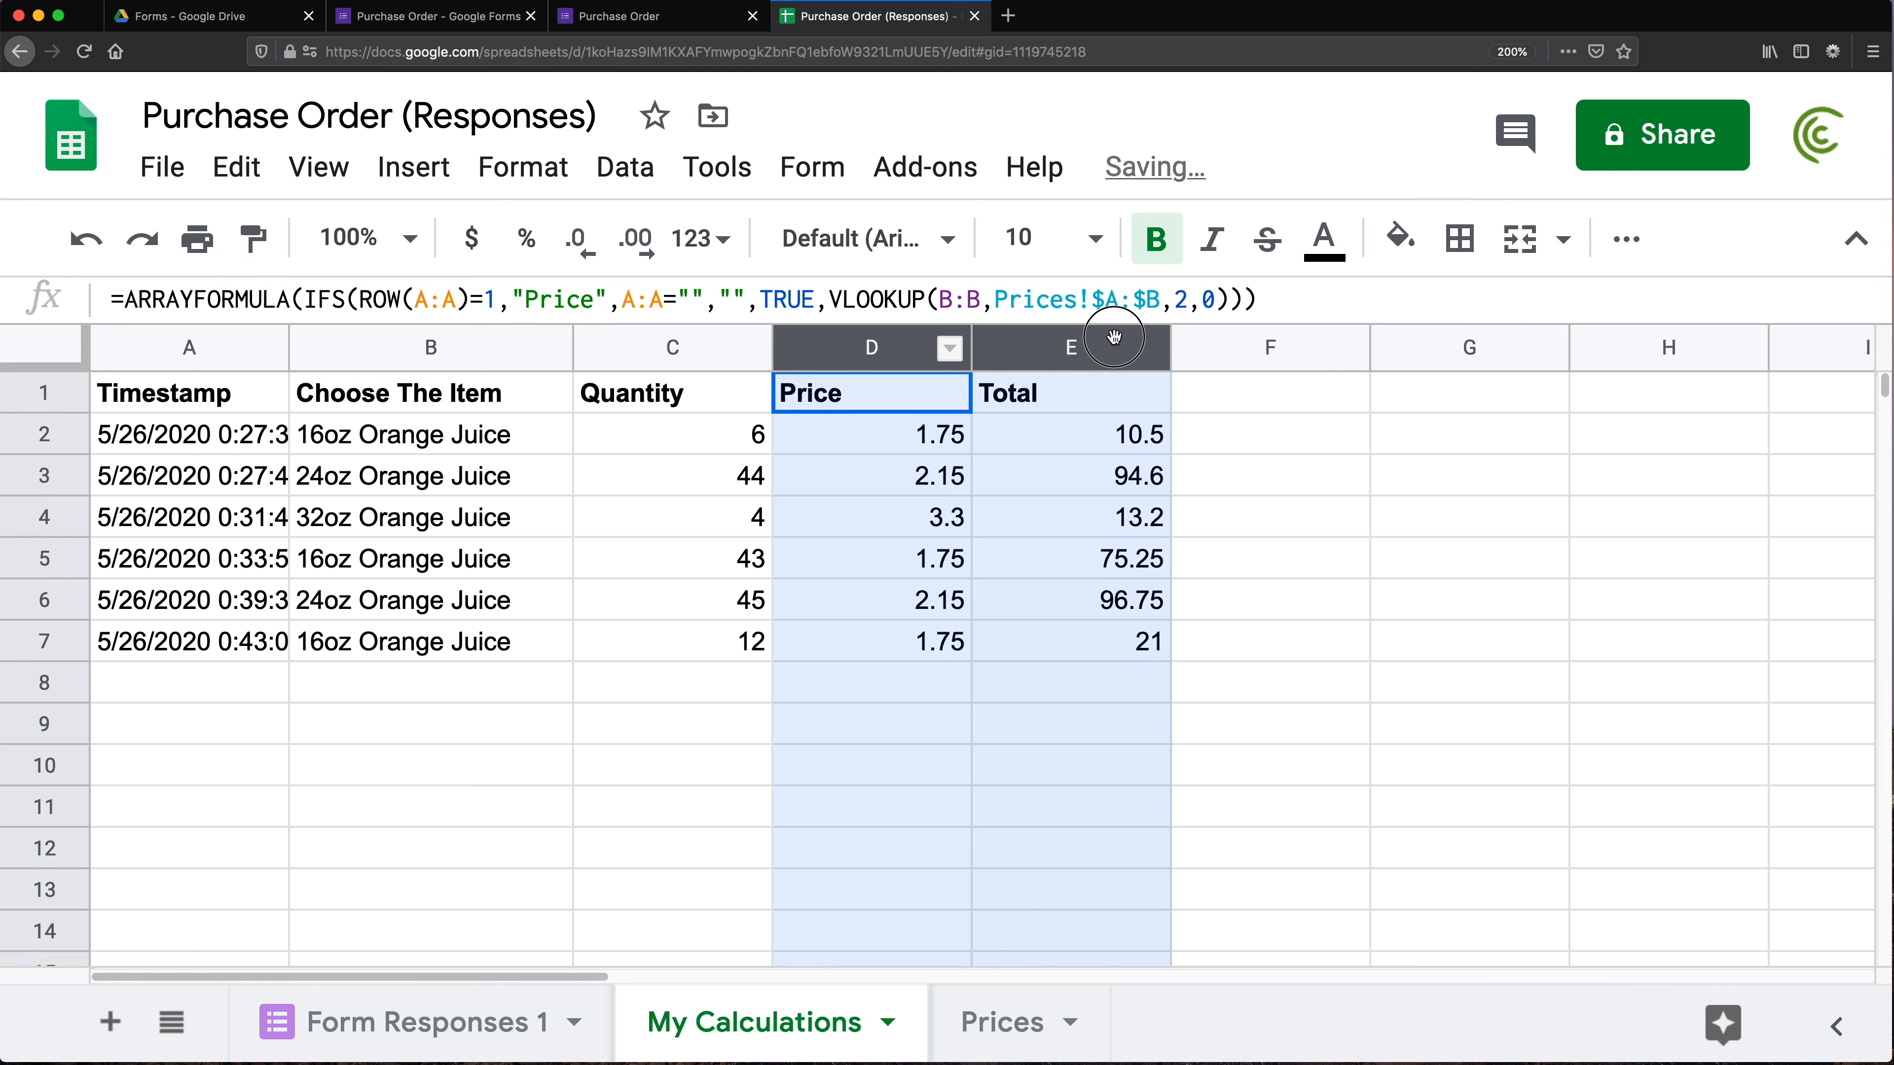
left_click(701, 240)
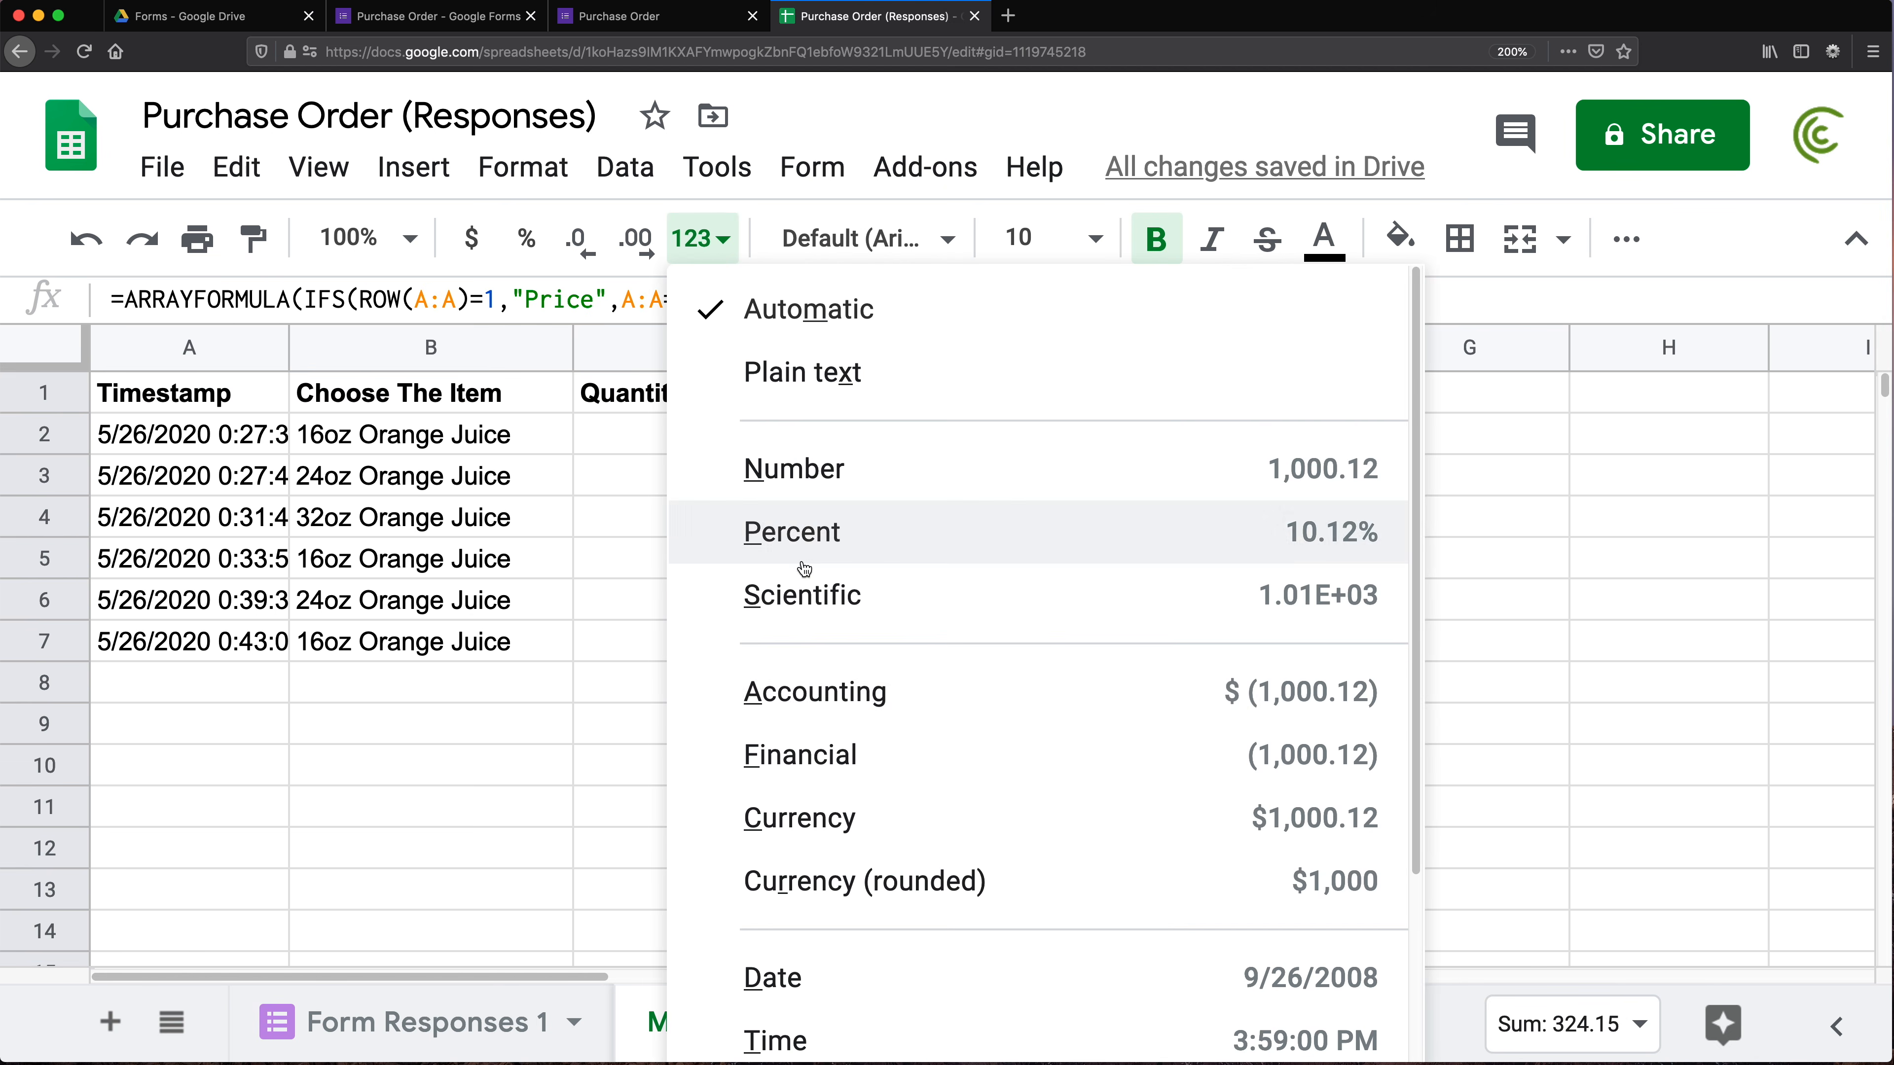
left_click(850, 811)
left_click(943, 782)
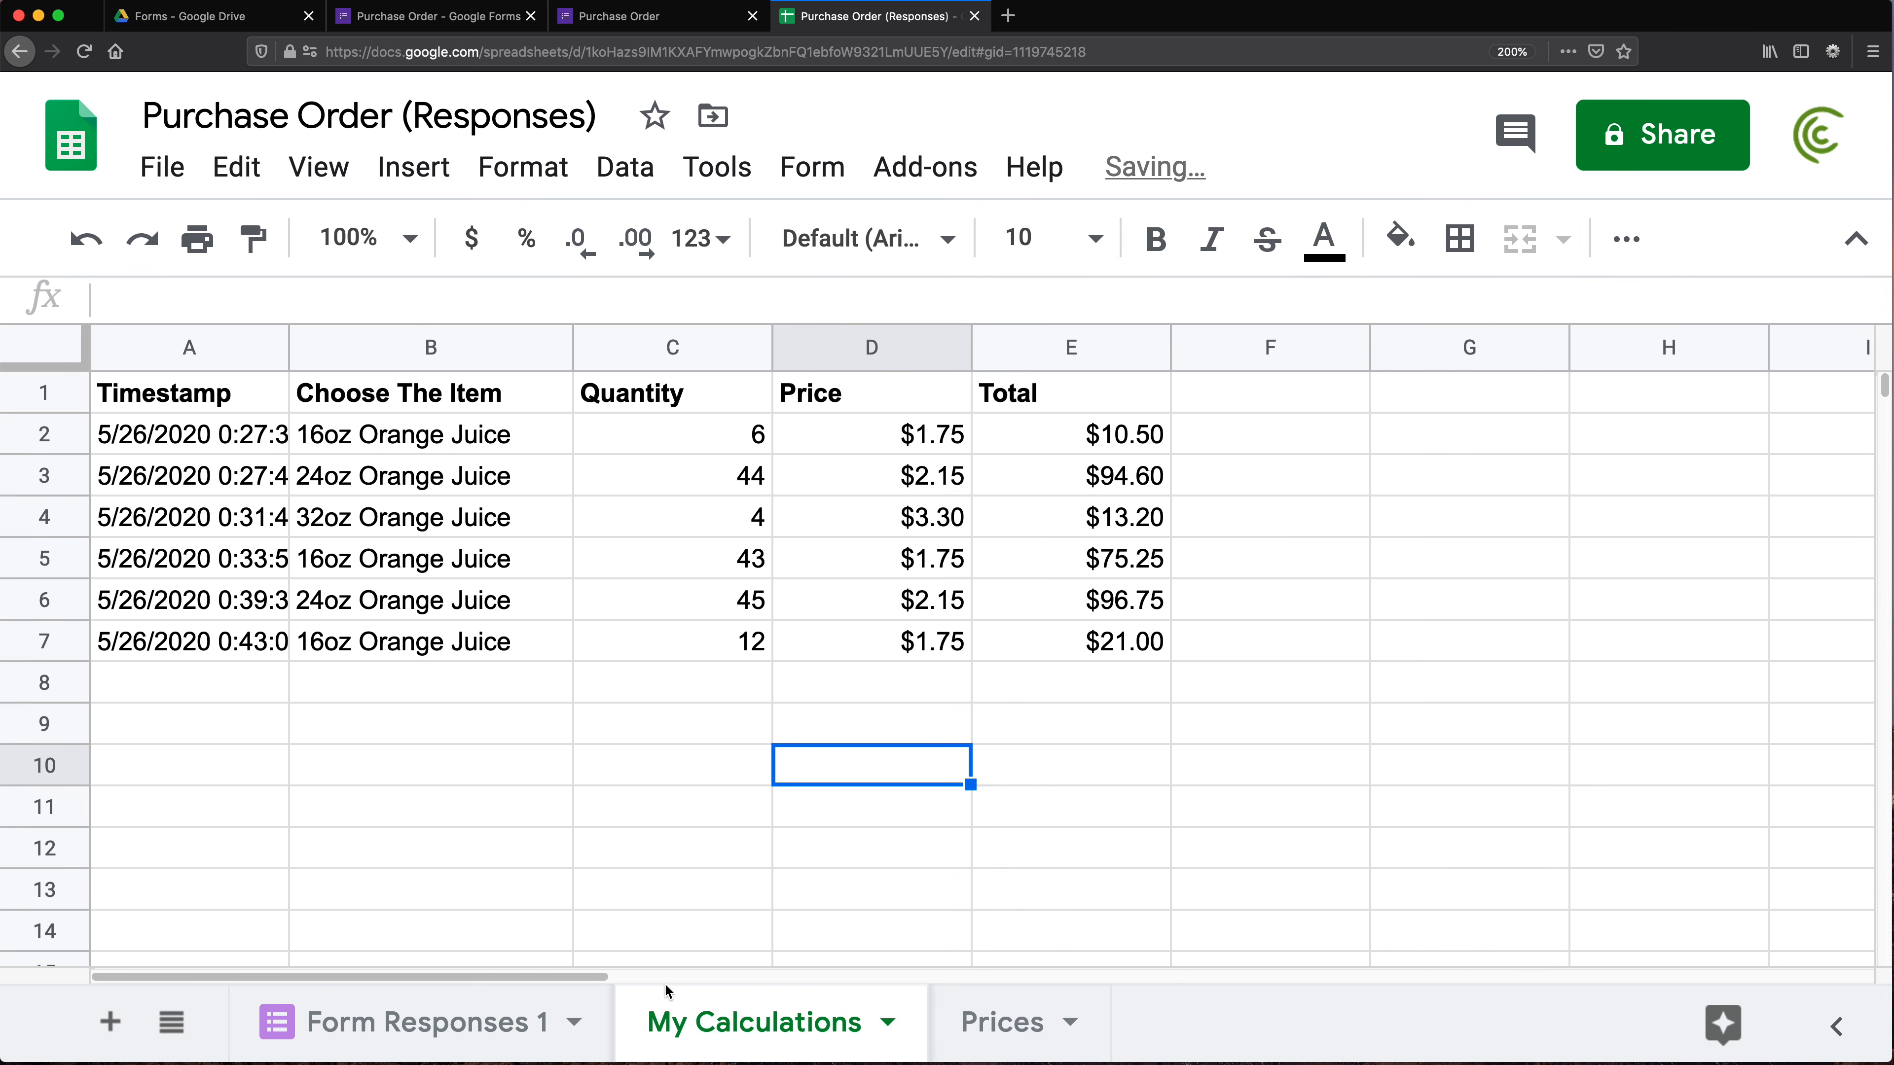
Review the Form Responses 1 sheet, including the empty columns D and E beside the responses
left_click(447, 1029)
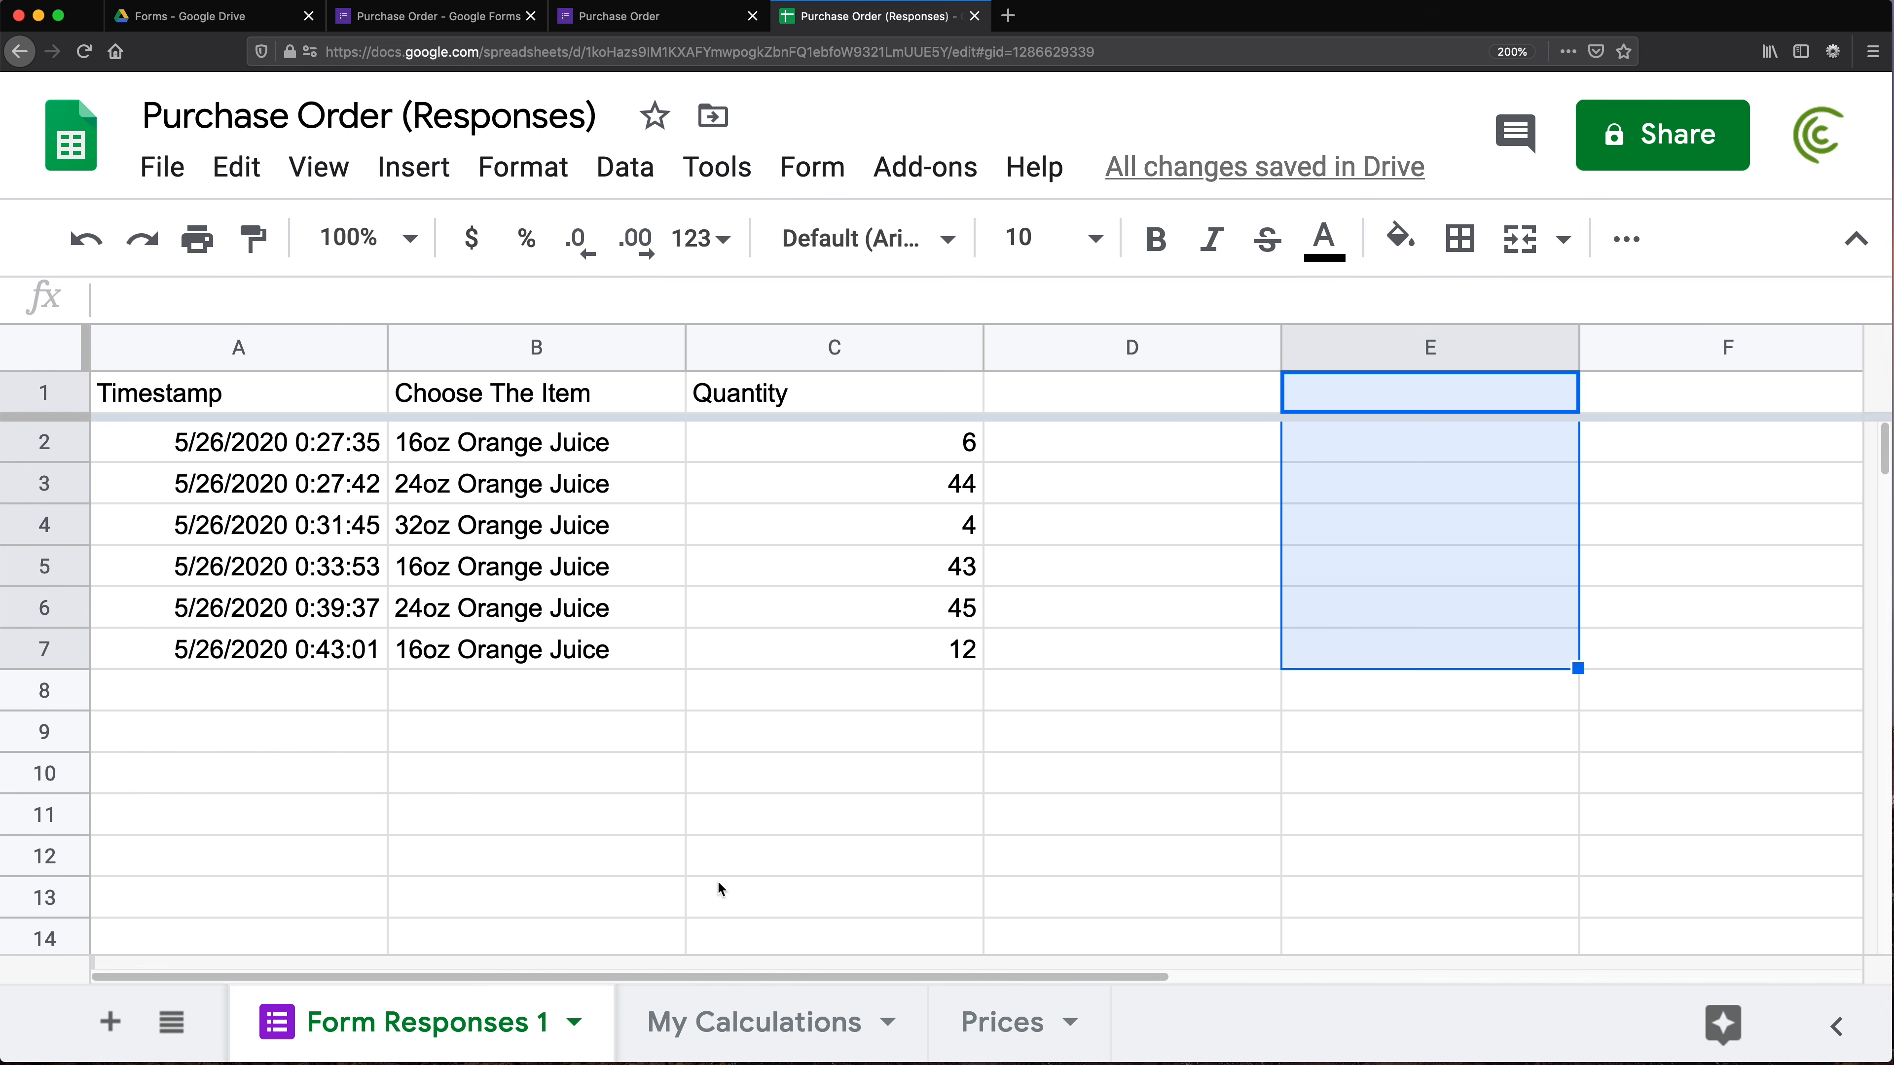
left_click(1307, 643)
left_click_drag(1137, 447, 1175, 600)
left_click(533, 805)
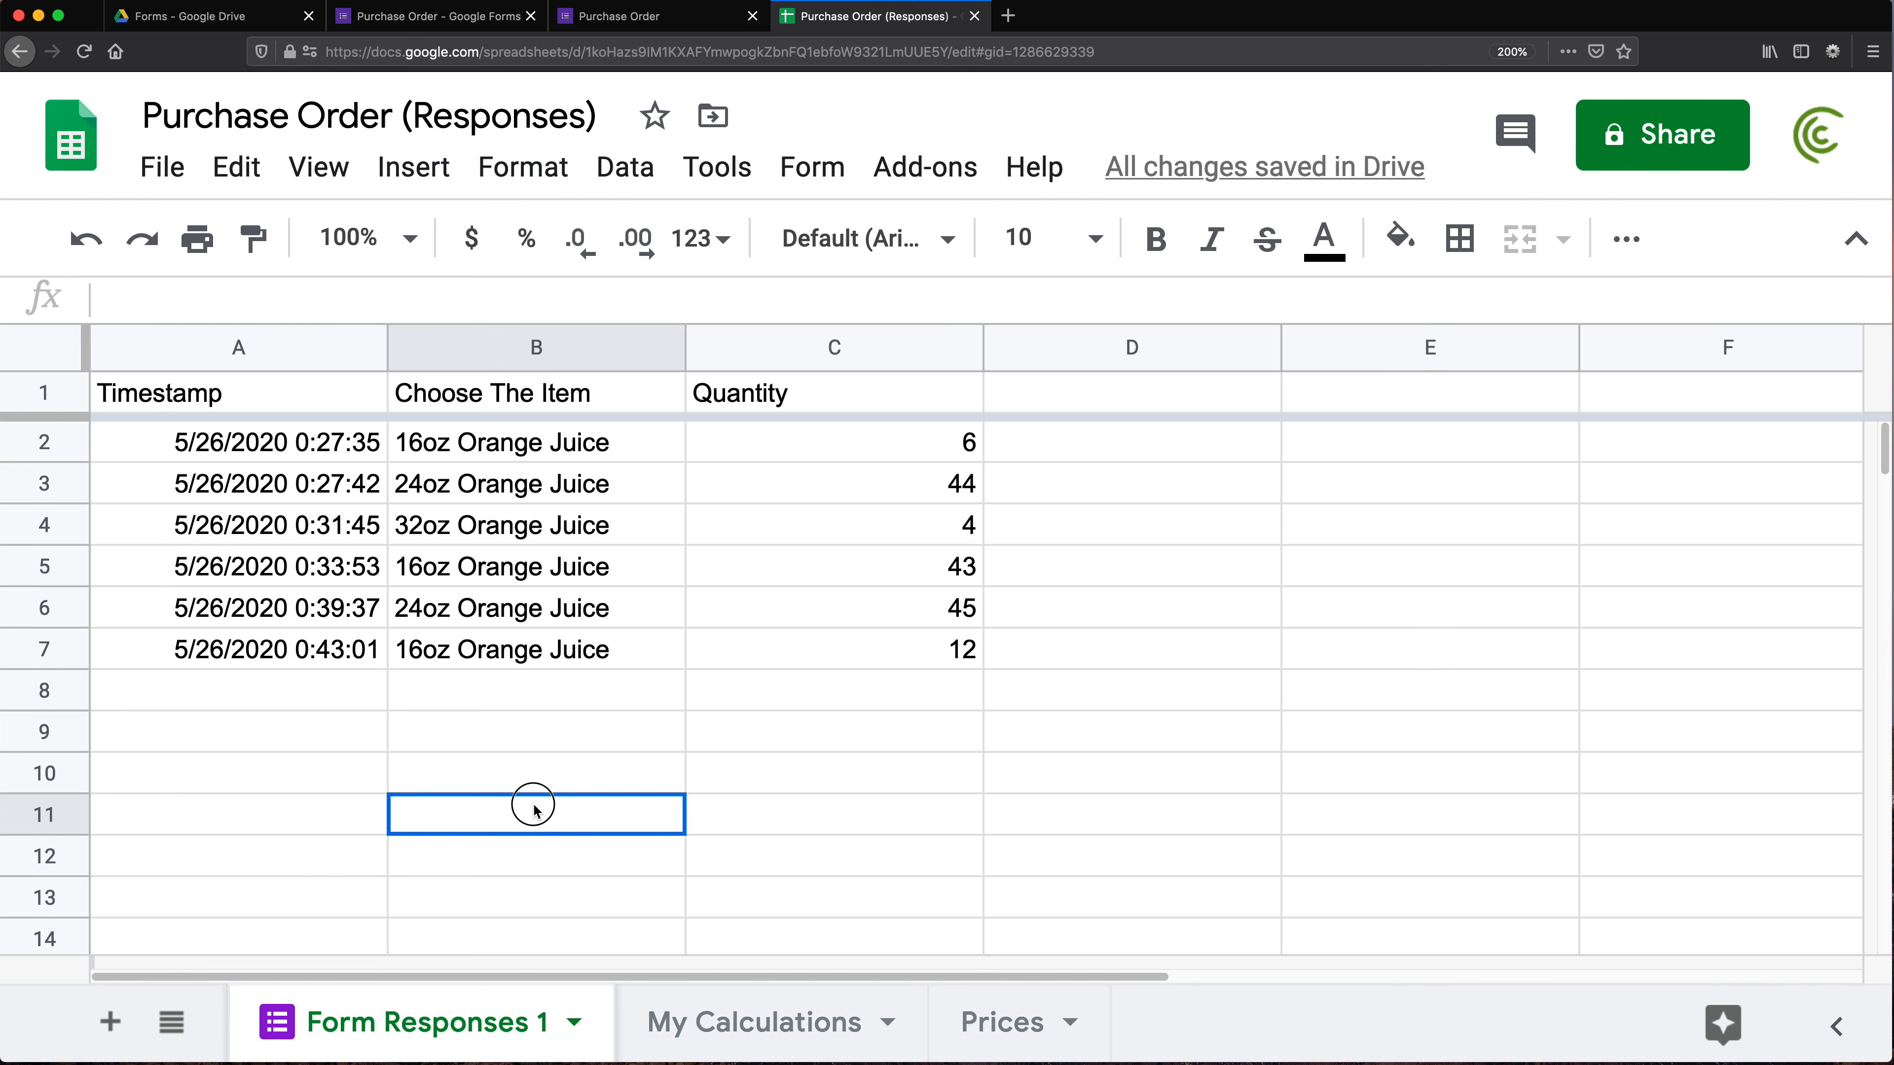
Submit a new Purchase Order form response for 32oz Orange Juice with a quantity of 99
left_click(619, 15)
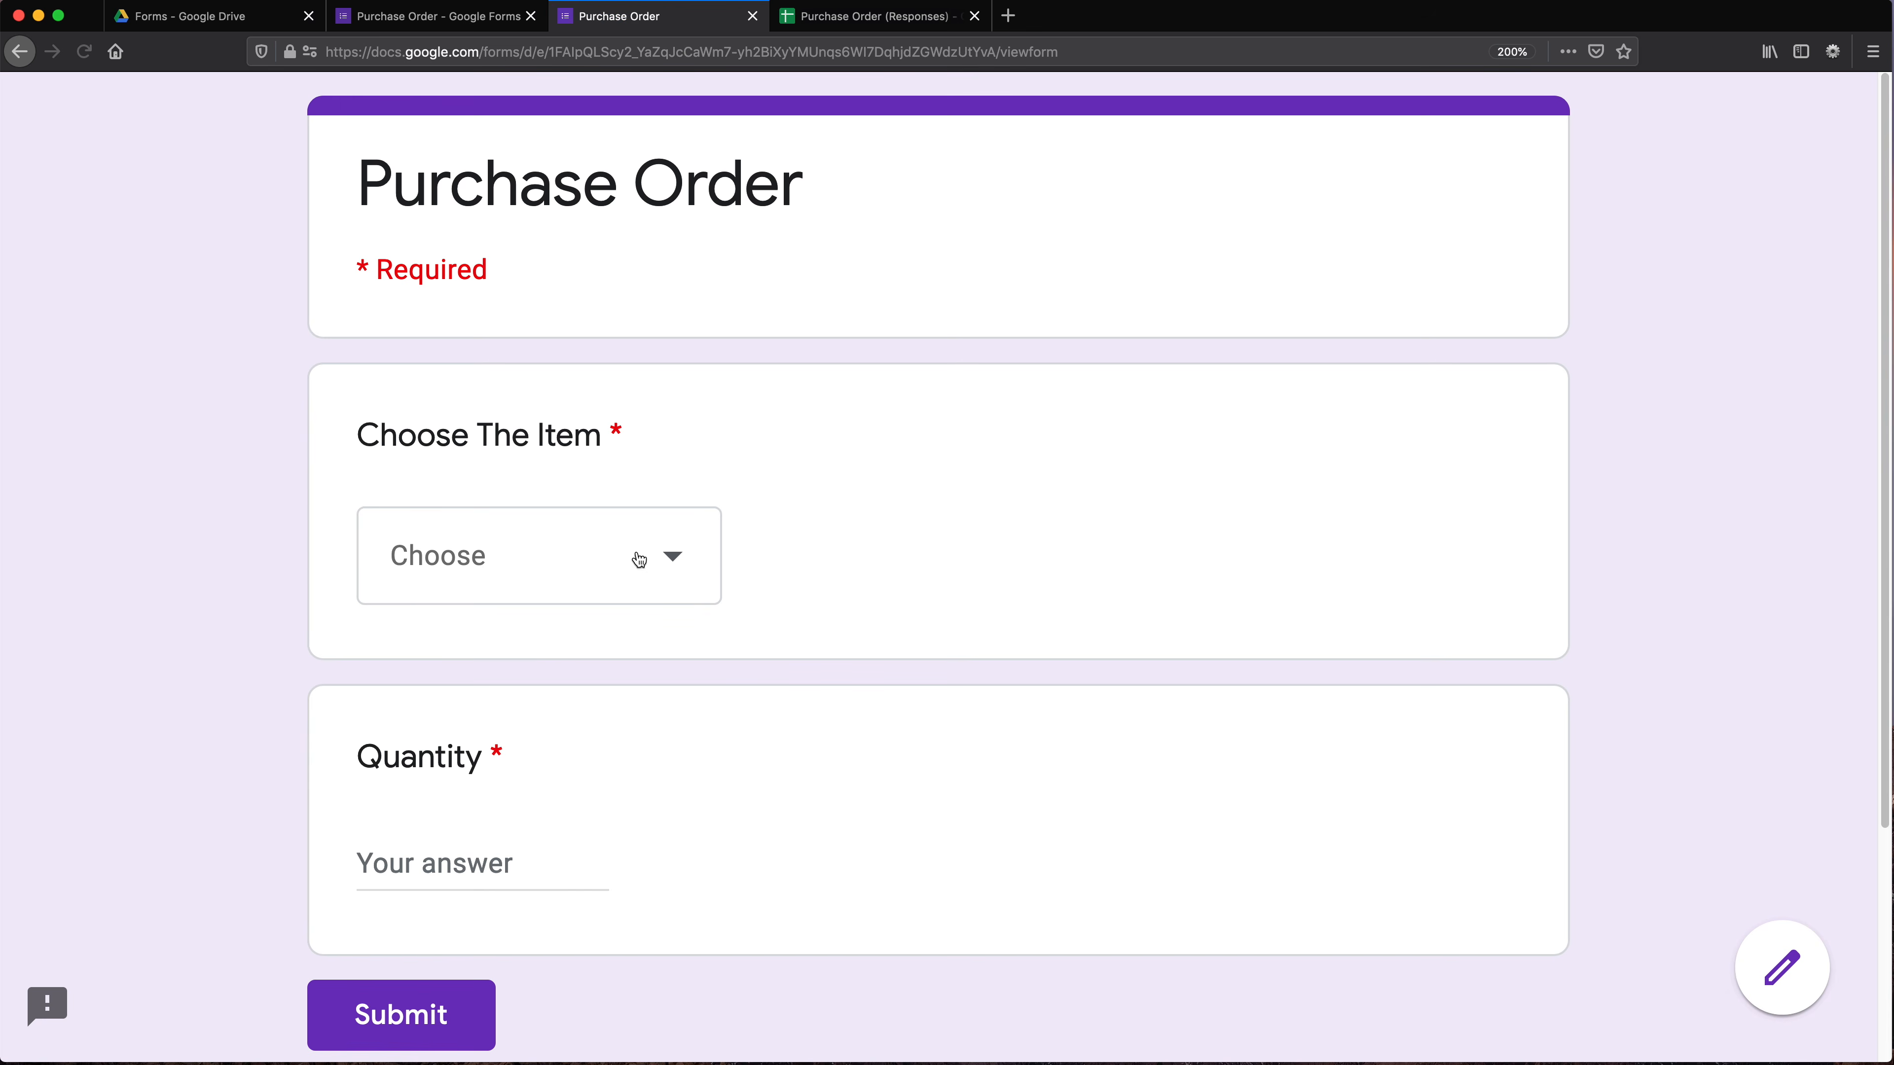
left_click(639, 560)
left_click(481, 860)
left_click(481, 863)
type("99")
left_click(418, 1032)
Check the new response in Form Responses 1 and its row with price and total in My Calculations
left_click(872, 16)
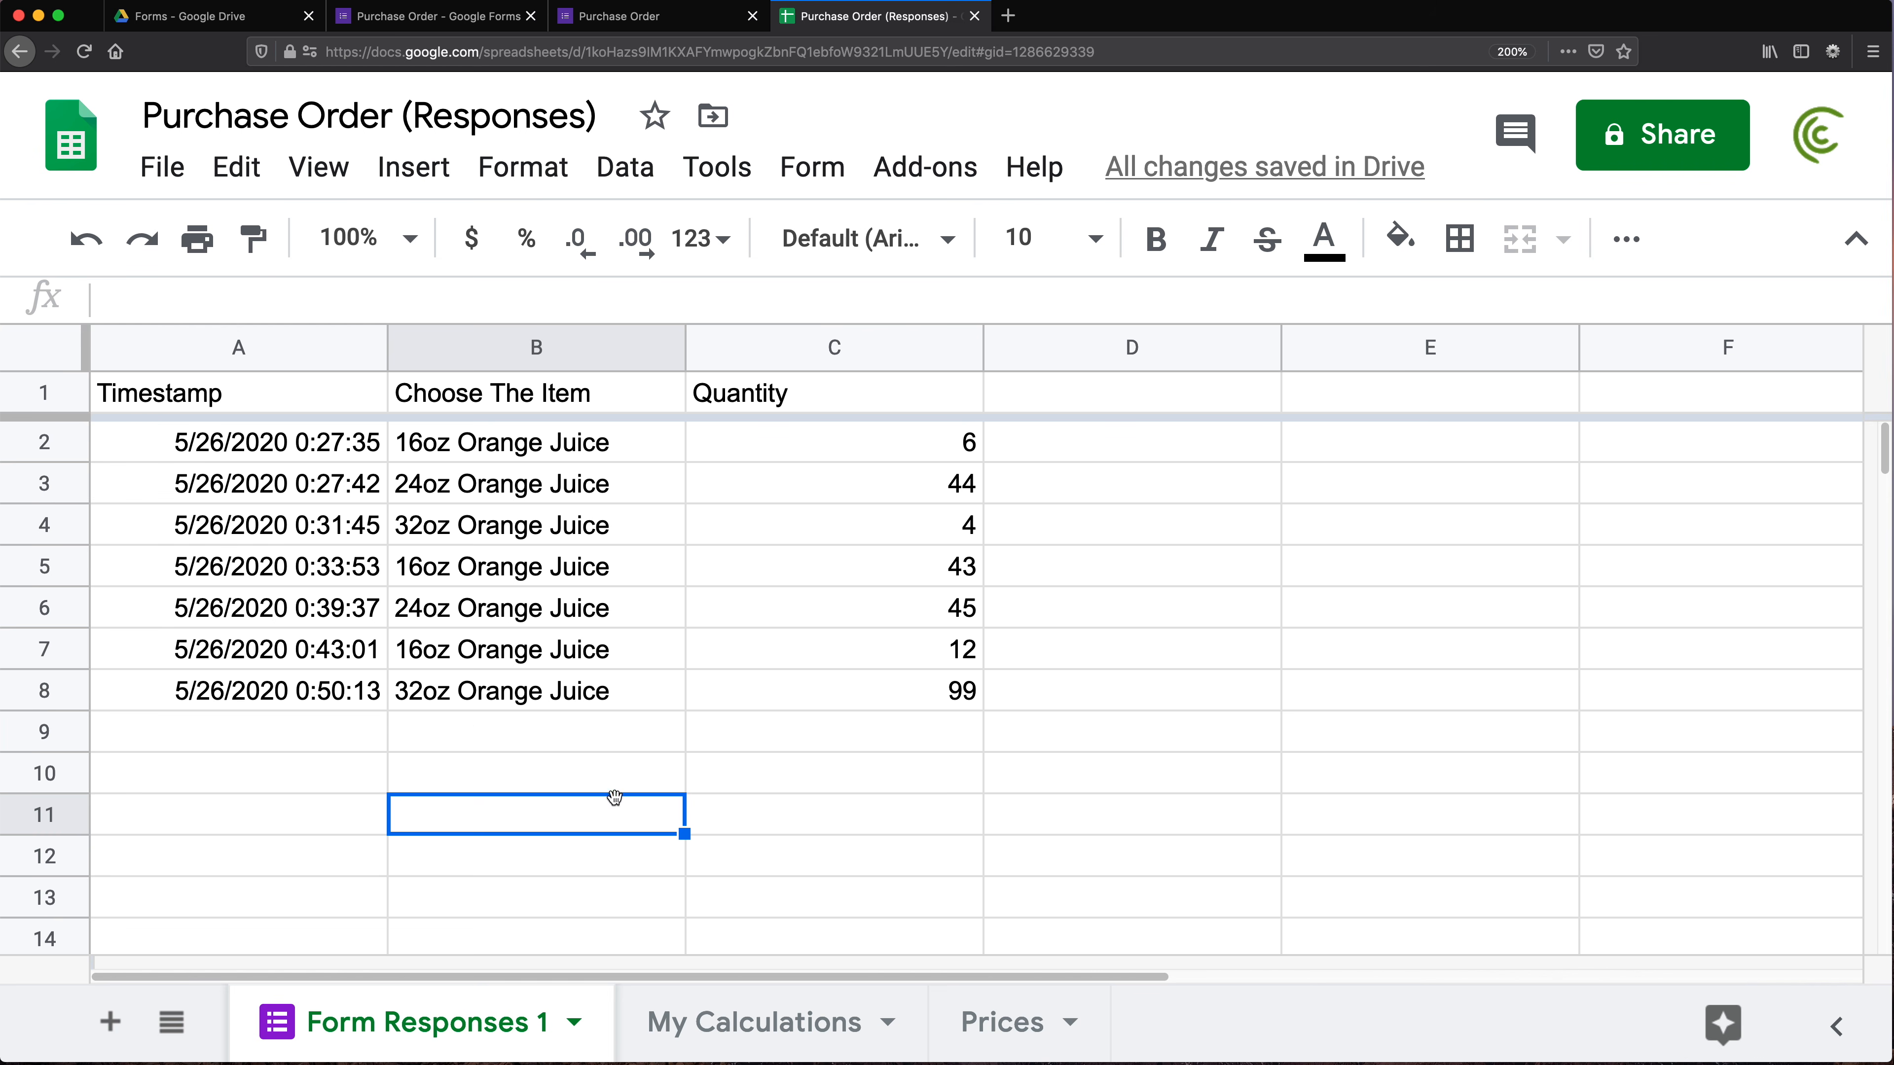
left_click(769, 1020)
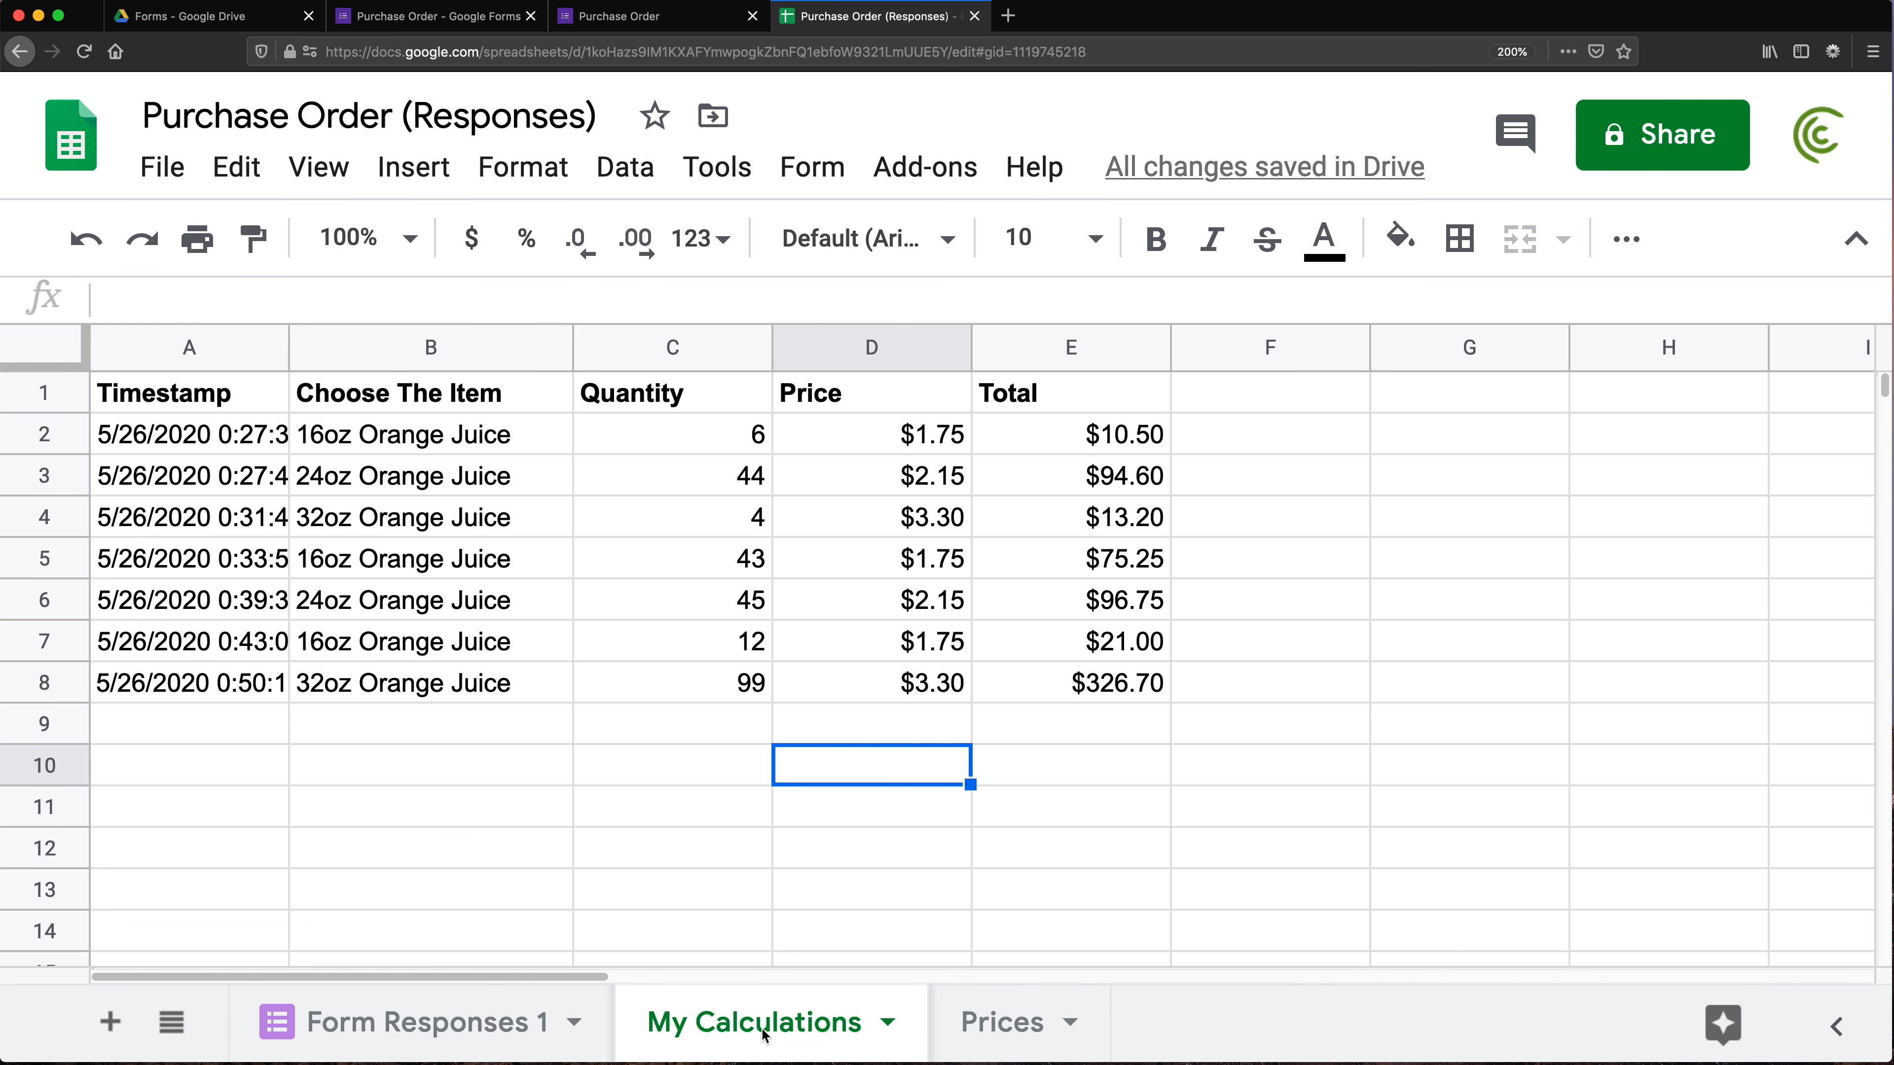
left_click_drag(158, 682, 664, 676)
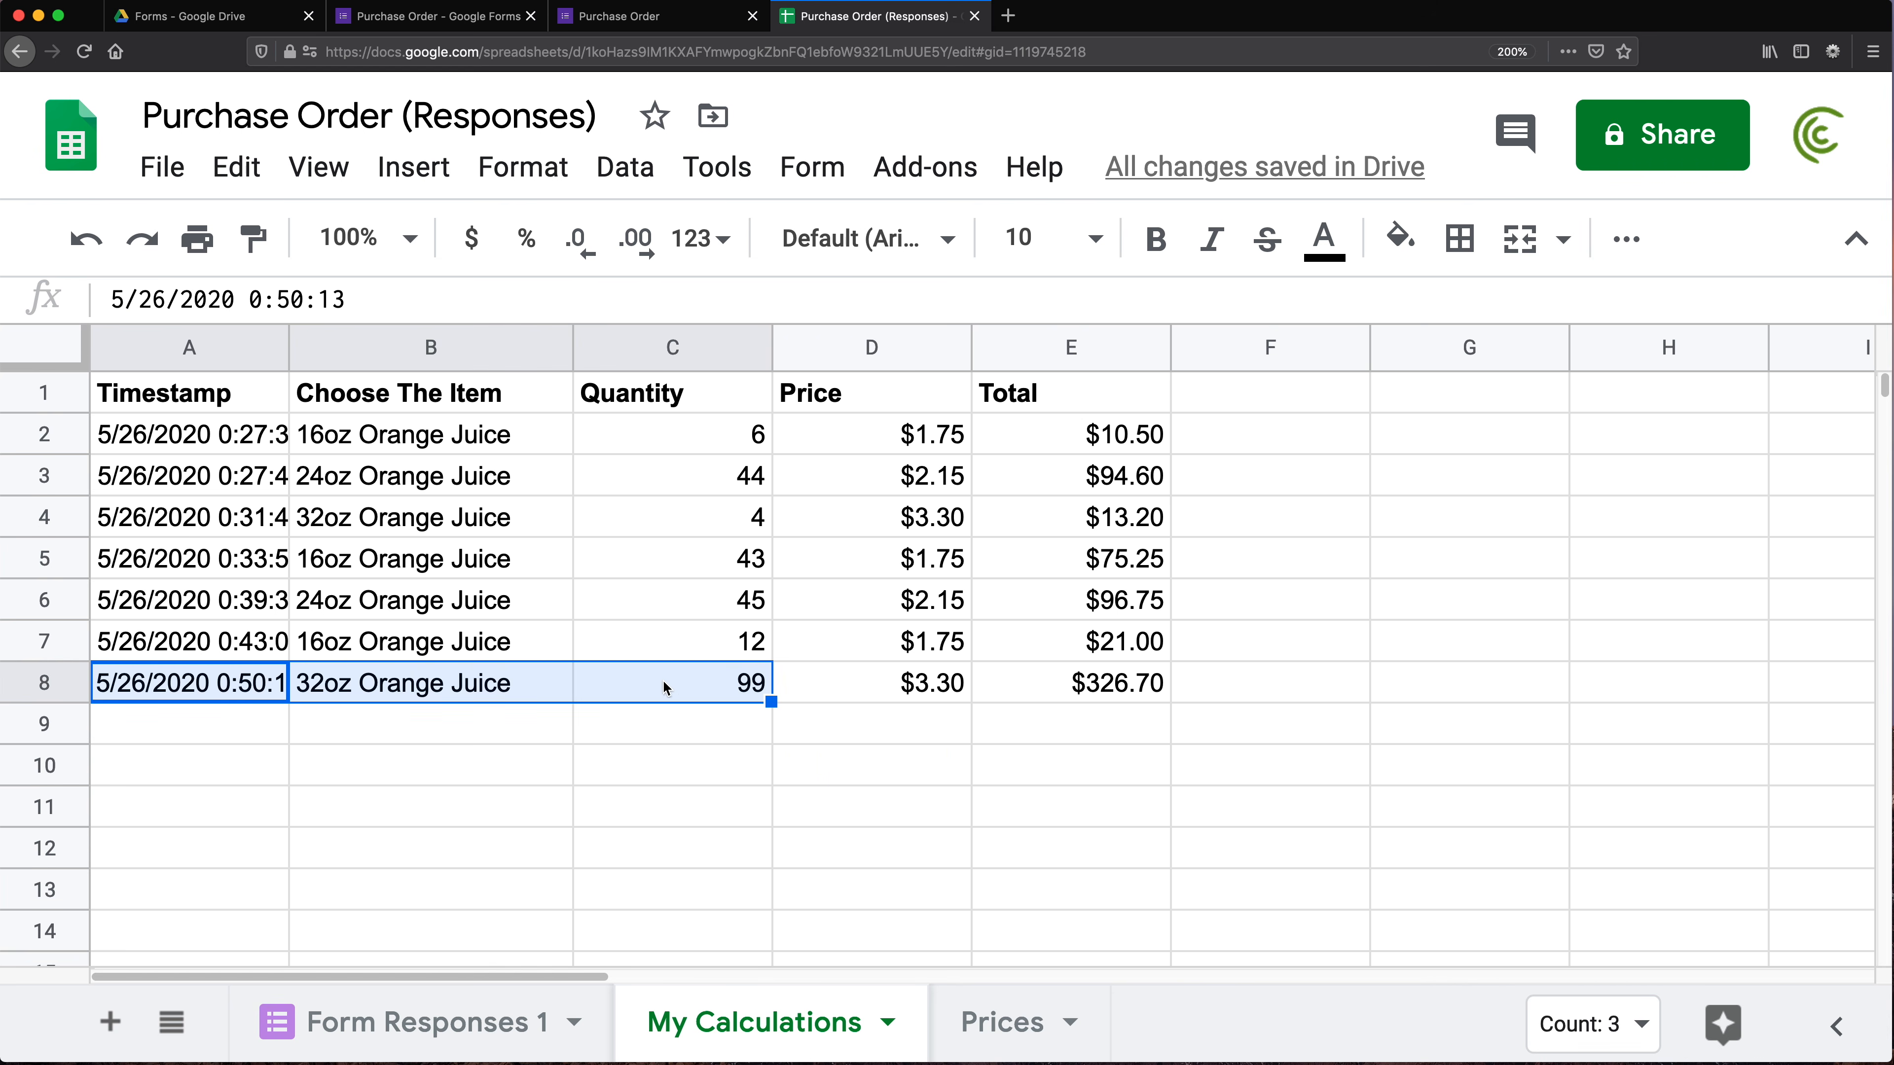
left_click_drag(922, 695, 1094, 711)
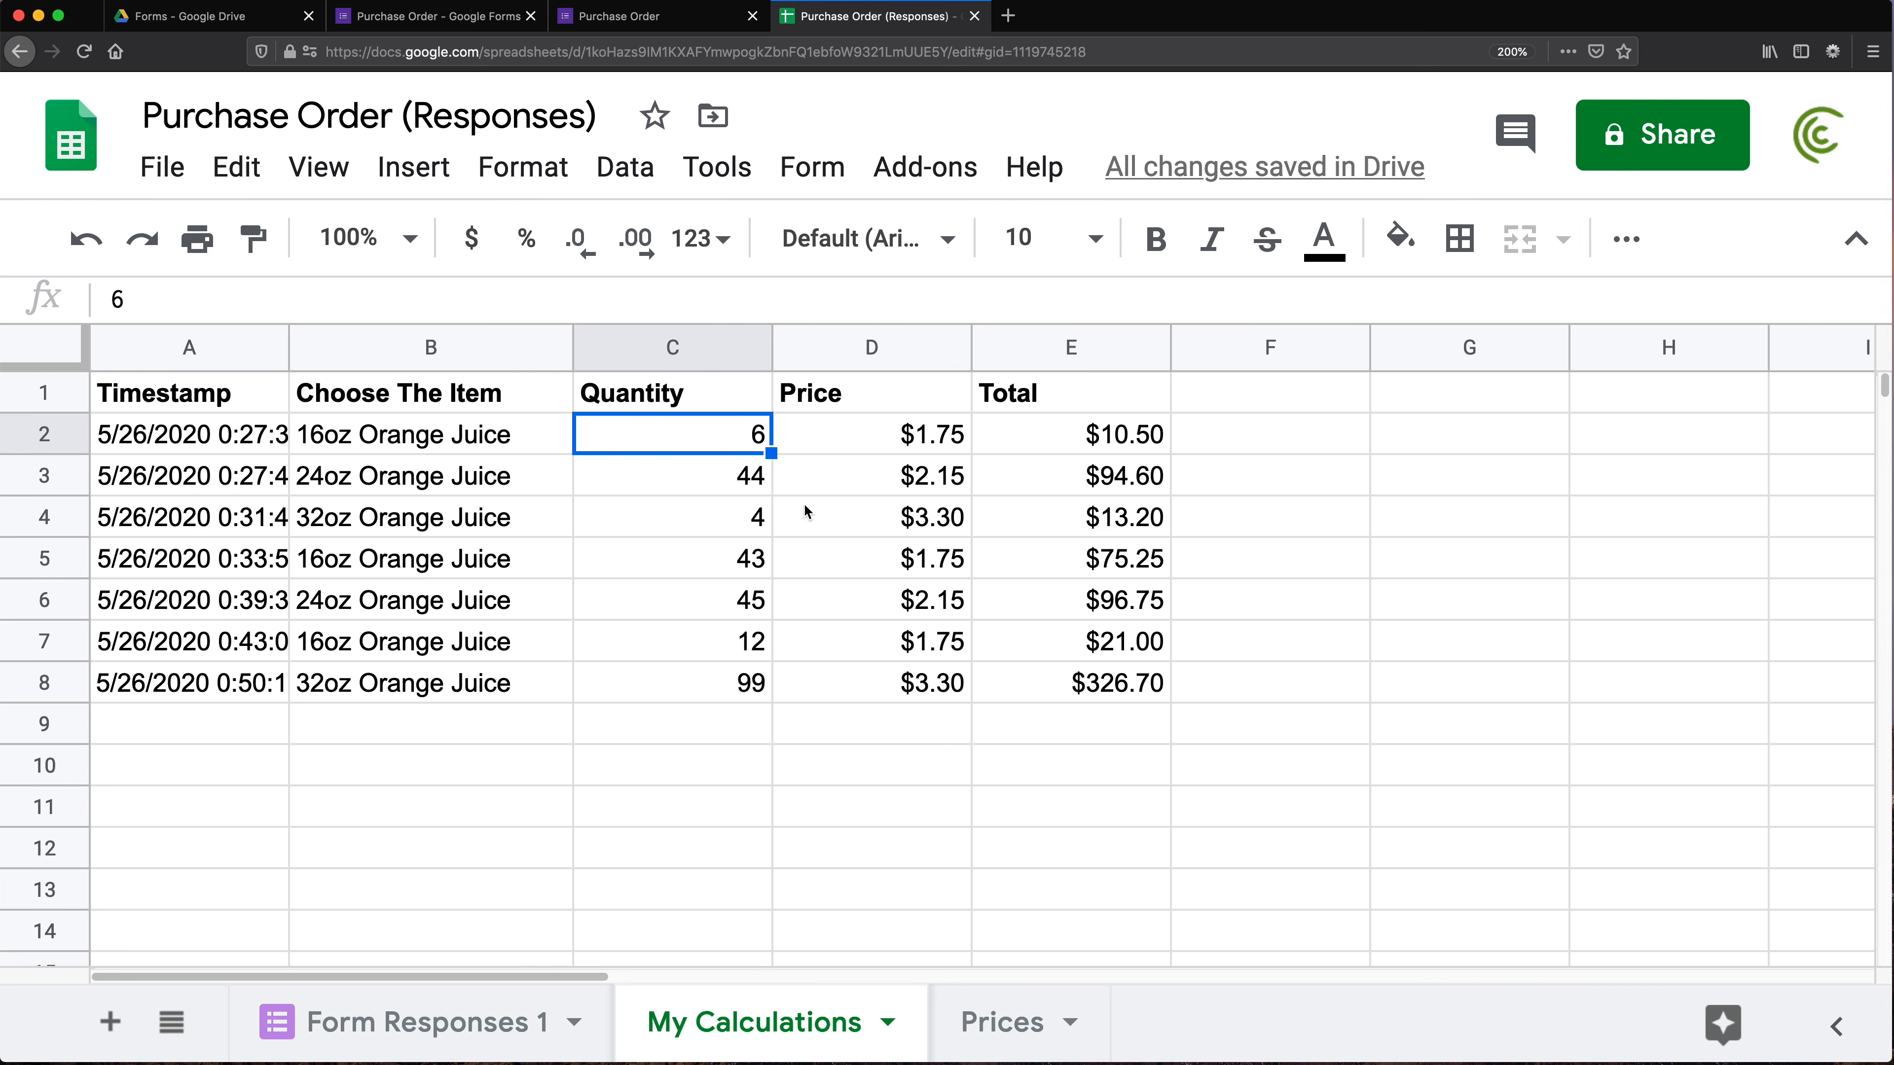
Open the array formula in the Price header cell D1 of My Calculations for inspection
left_click(685, 394)
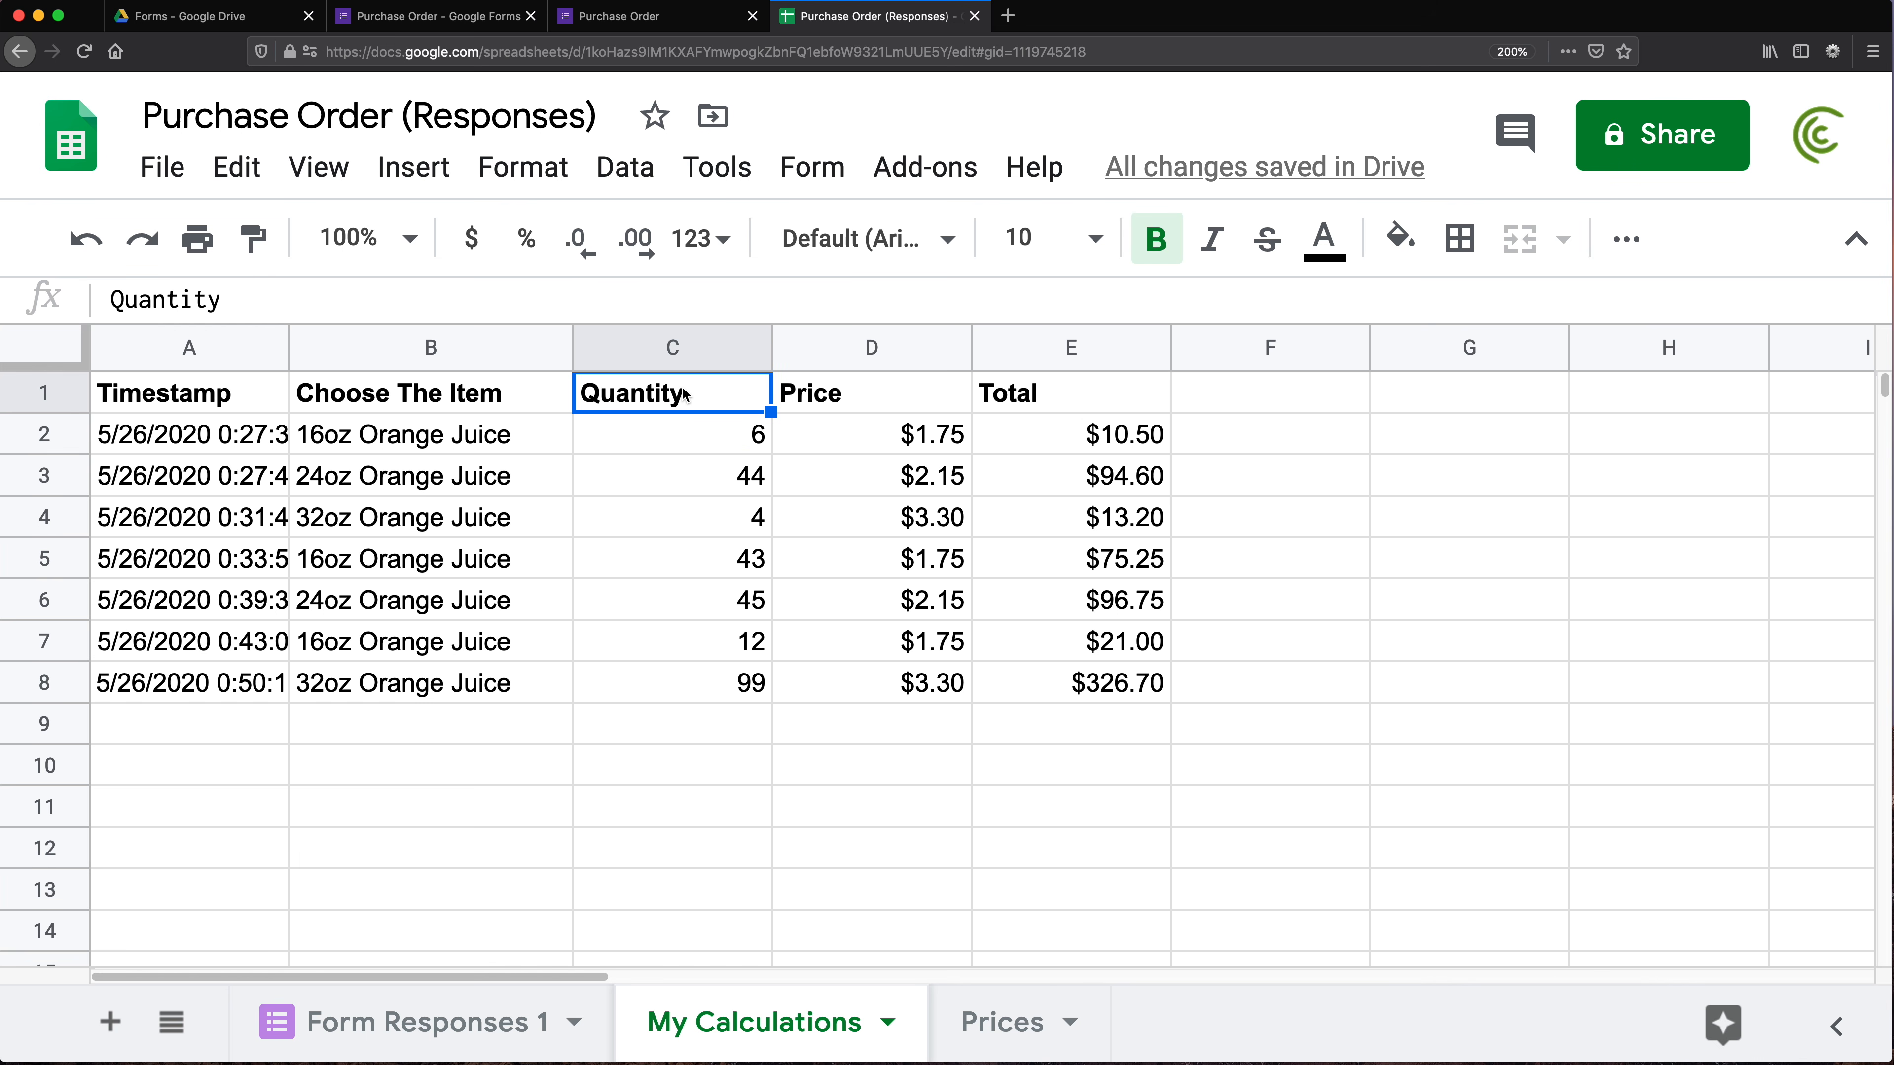
left_click(824, 397)
double_click(838, 393)
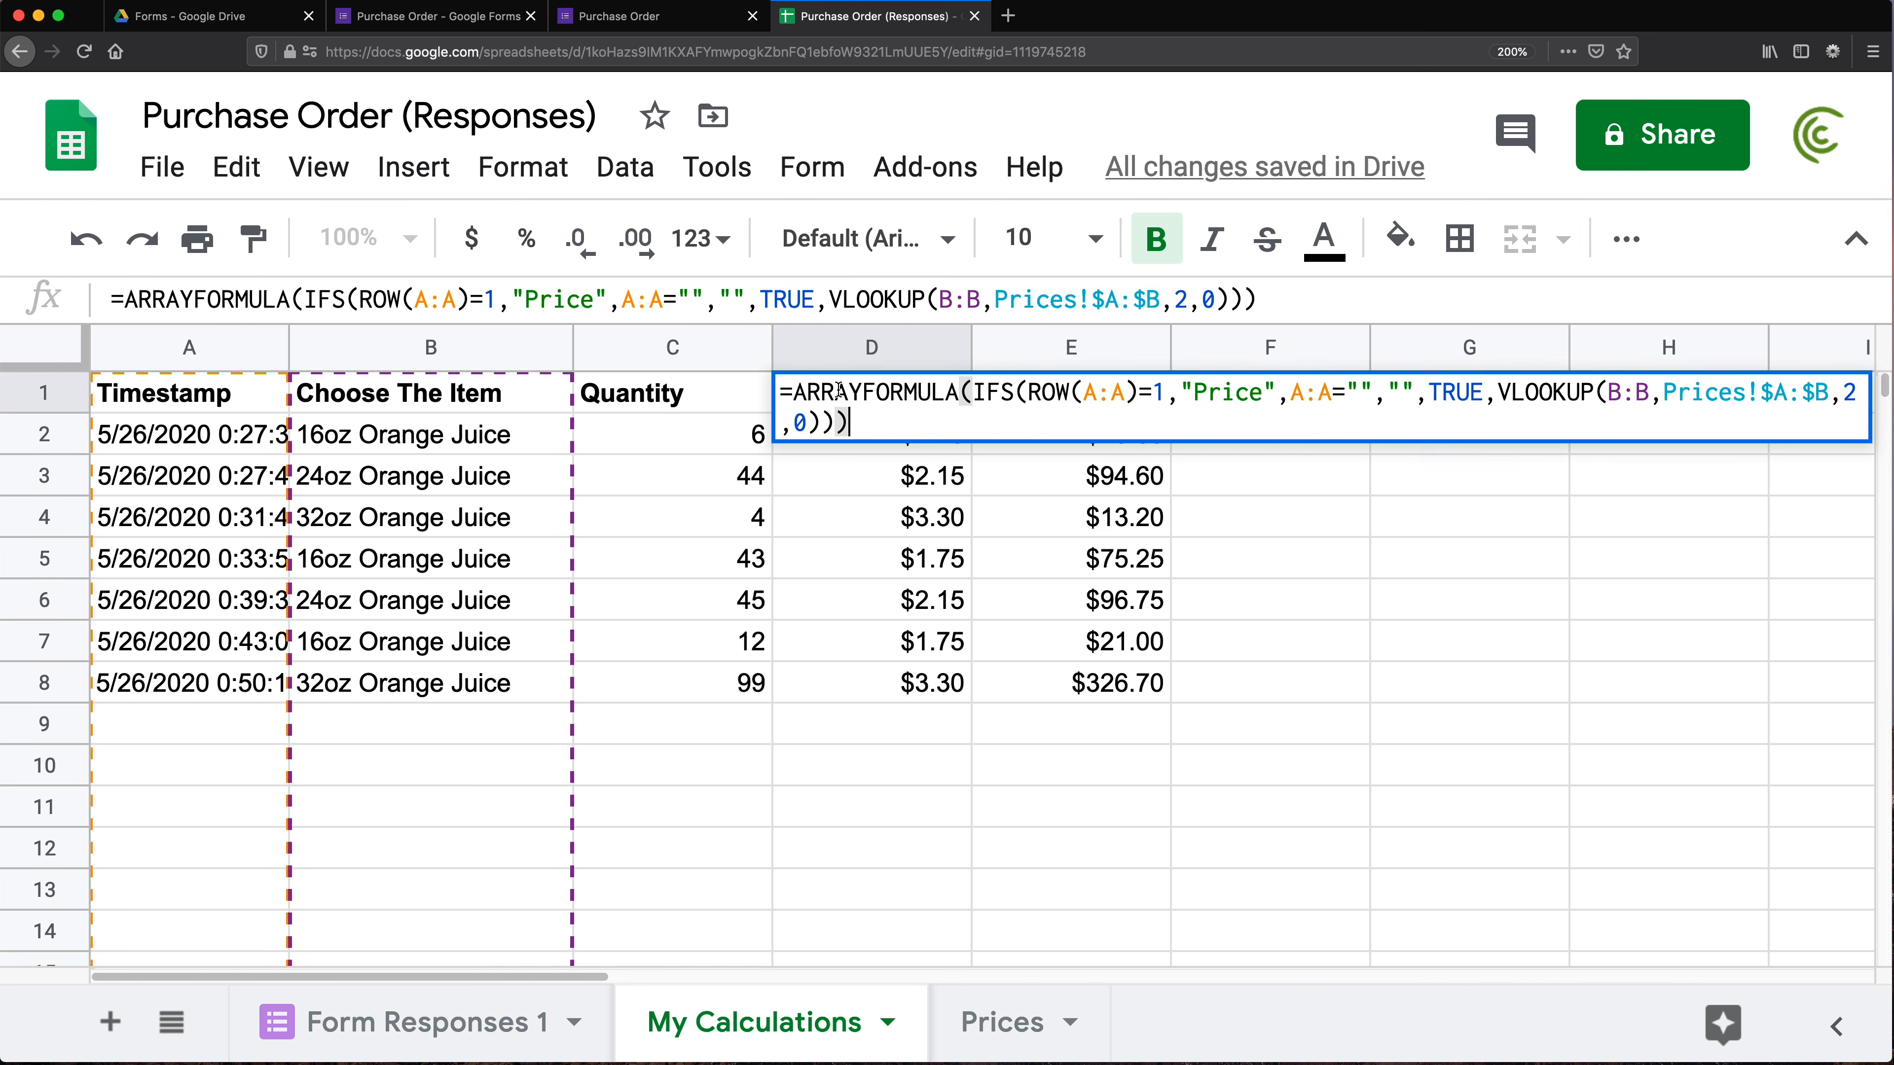